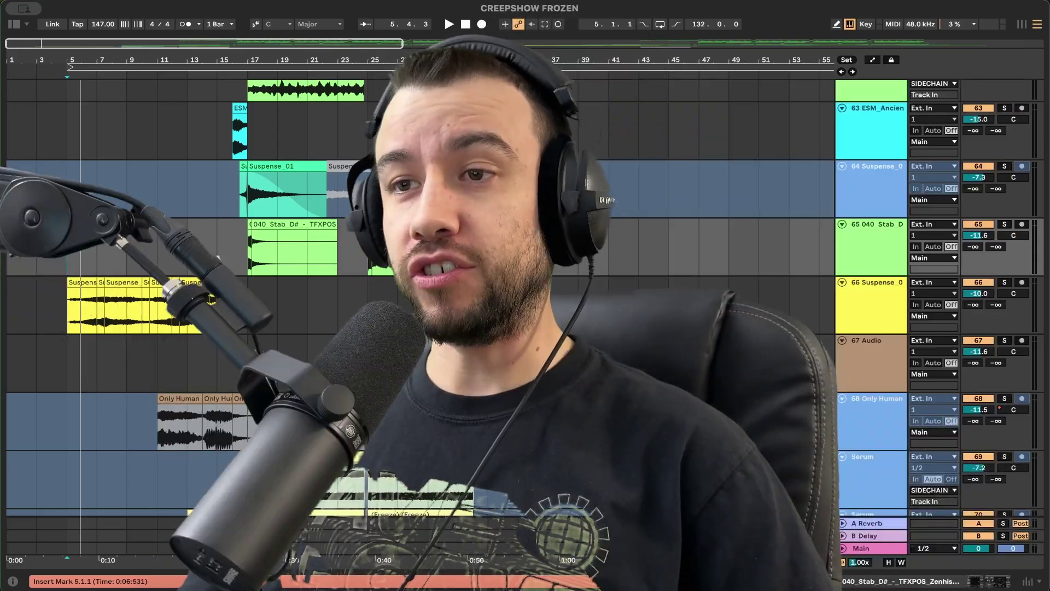
Solo the 66 Suspense track and start playback of the arrangement from bar 5.
{"action": "scroll", "coordinate": [420, 306], "scroll_direction": "up", "scroll_amount": 1}
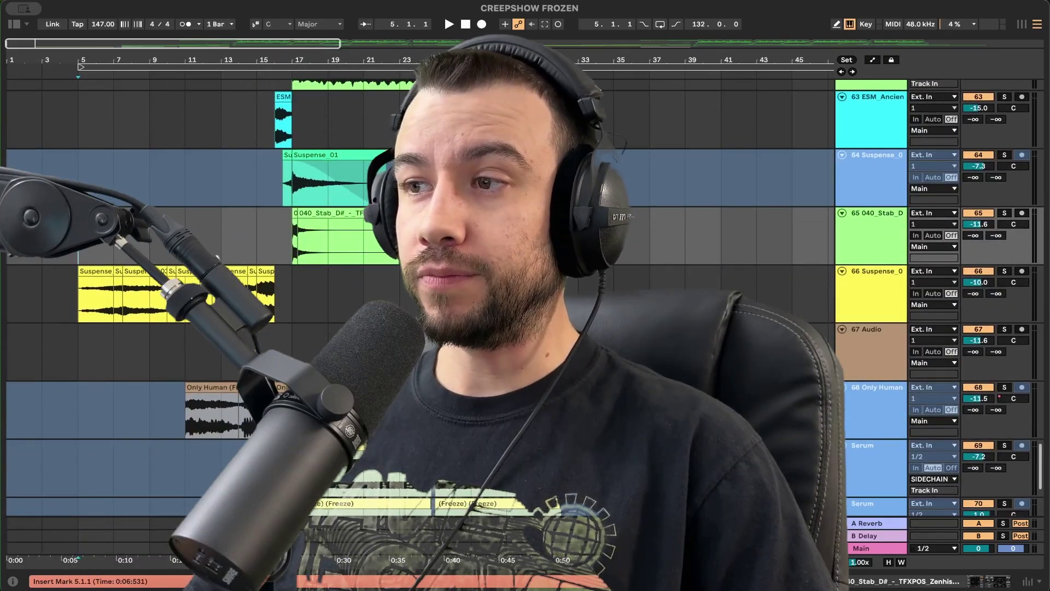
{"action": "scroll", "coordinate": [347, 294], "scroll_direction": "up", "scroll_amount": 1}
{"action": "left_click", "coordinate": [1004, 271]}
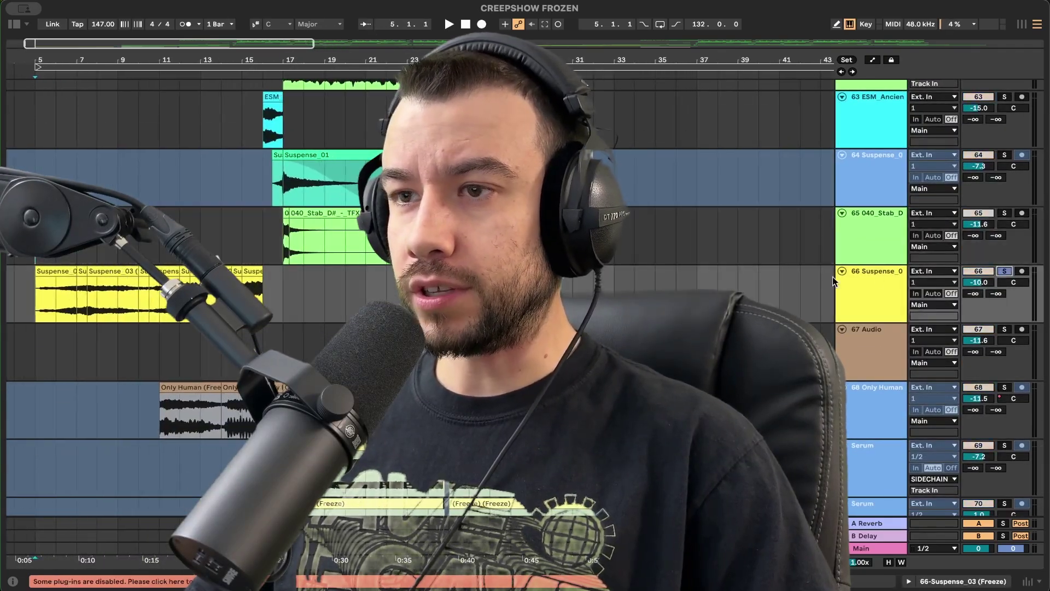
{"action": "scroll", "coordinate": [420, 295], "scroll_direction": "left", "scroll_amount": 2}
{"action": "left_click", "coordinate": [172, 77]}
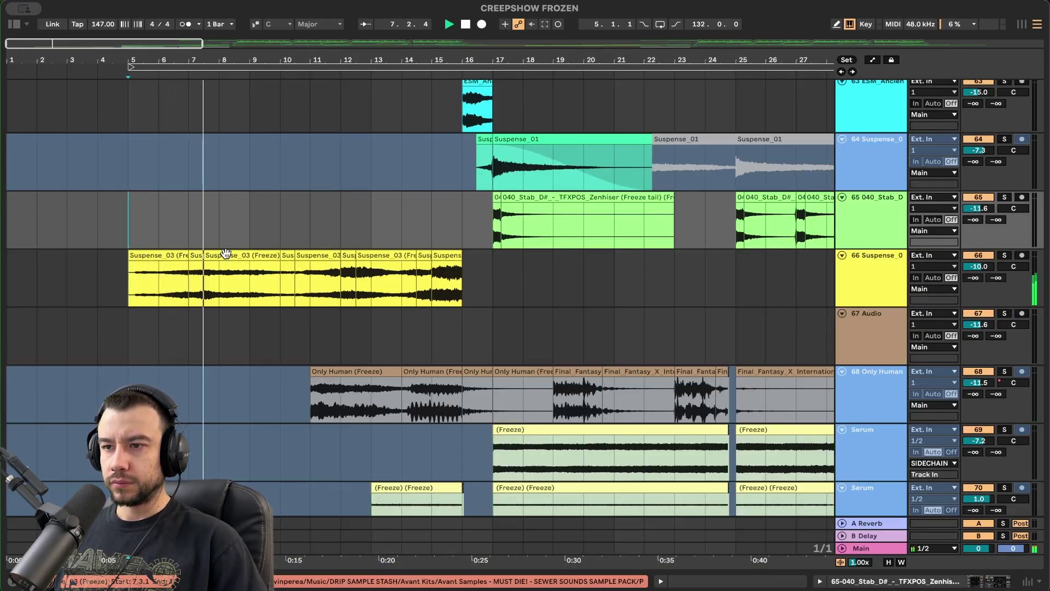
Examine the intro's clips on tracks 62 to 73 between bars 5 and 31 while the arrangement plays.
{"action": "scroll", "coordinate": [225, 253], "scroll_direction": "down", "scroll_amount": 1}
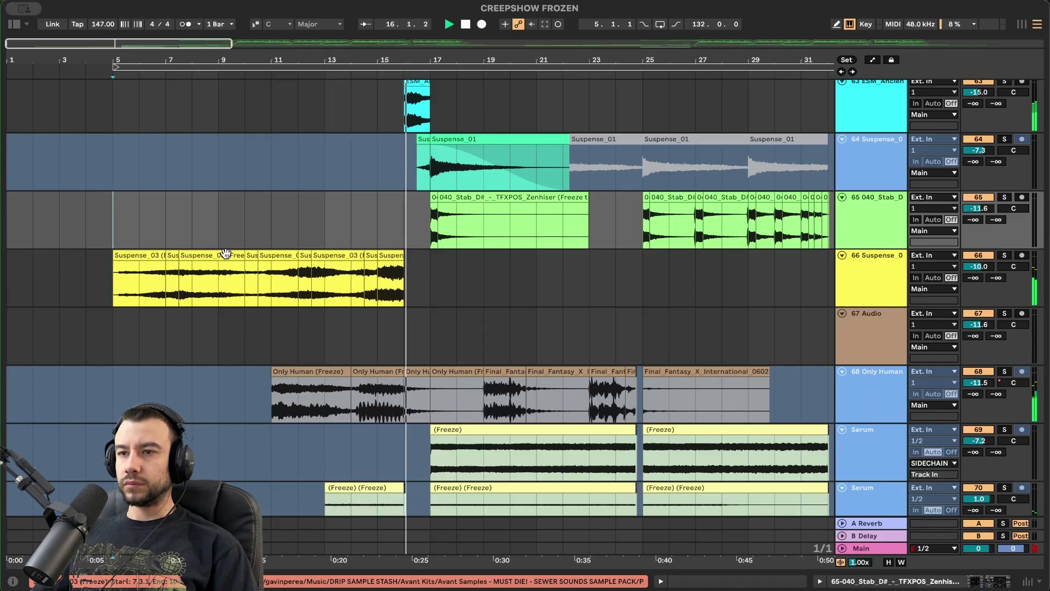
{"action": "scroll", "coordinate": [225, 253], "scroll_direction": "up", "scroll_amount": 5}
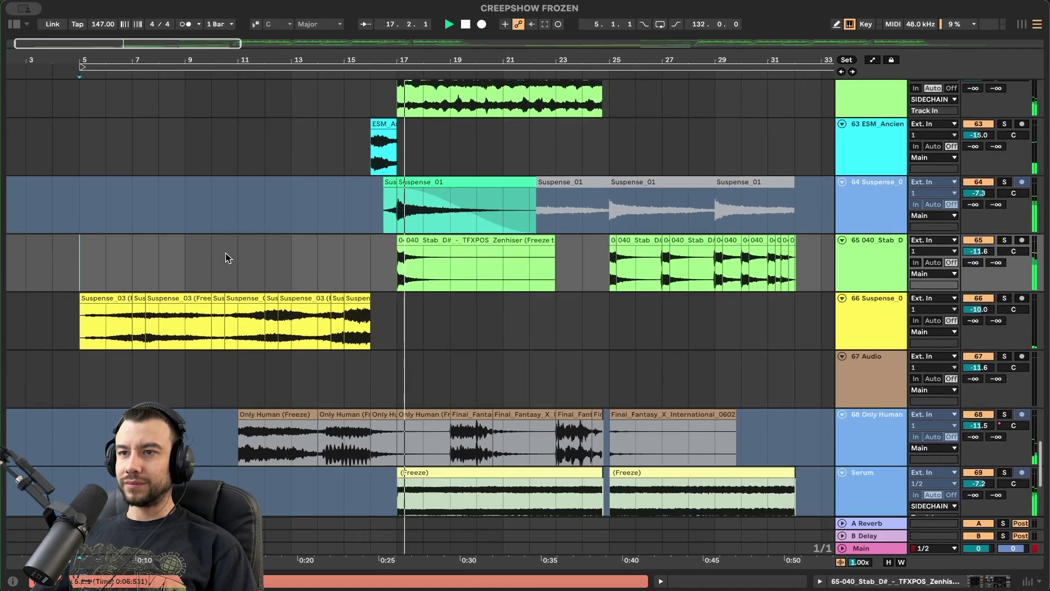
{"action": "scroll", "coordinate": [360, 244], "scroll_direction": "up", "scroll_amount": 3}
{"action": "scroll", "coordinate": [361, 244], "scroll_direction": "up", "scroll_amount": 3}
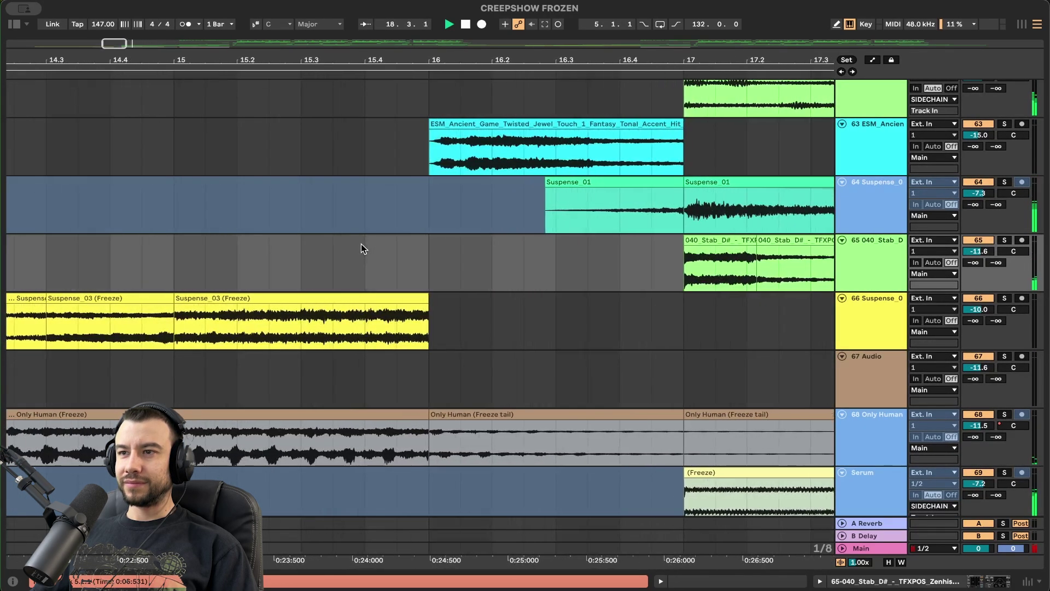
{"action": "scroll", "coordinate": [361, 244], "scroll_direction": "up", "scroll_amount": 3}
{"action": "scroll", "coordinate": [361, 244], "scroll_direction": "down", "scroll_amount": 9}
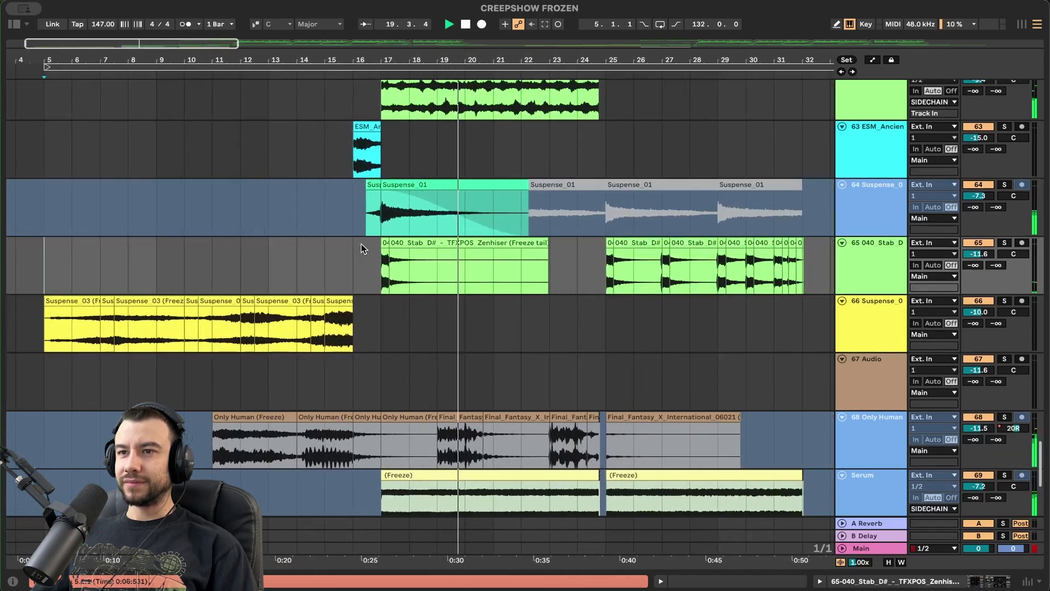
{"action": "scroll", "coordinate": [293, 290], "scroll_direction": "down", "scroll_amount": 2}
{"action": "scroll", "coordinate": [293, 290], "scroll_direction": "left", "scroll_amount": 2}
{"action": "scroll", "coordinate": [293, 289], "scroll_direction": "up", "scroll_amount": 1}
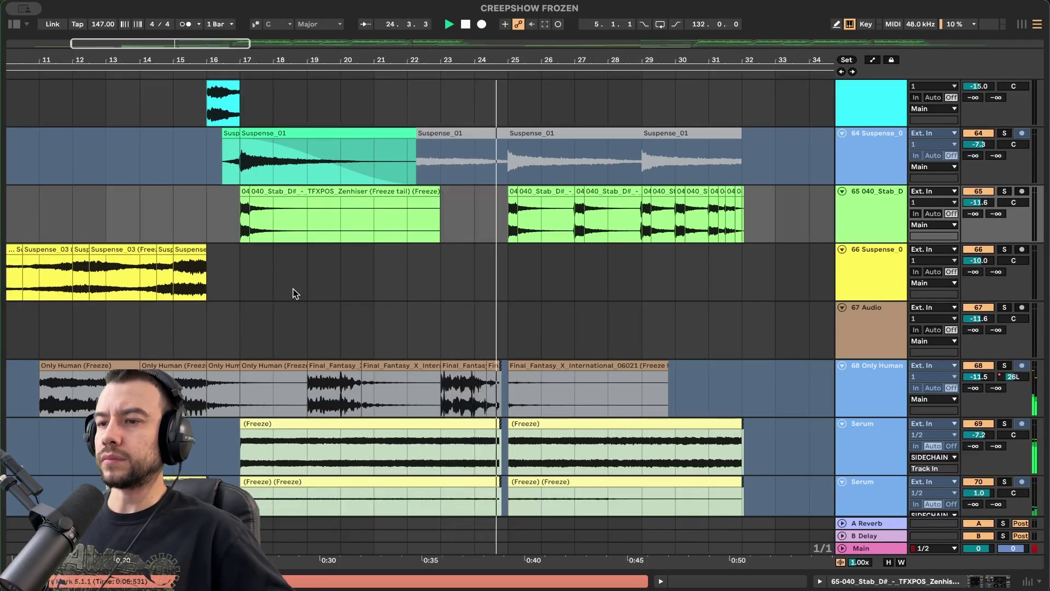
{"action": "scroll", "coordinate": [294, 294], "scroll_direction": "down", "scroll_amount": 5}
{"action": "scroll", "coordinate": [464, 315], "scroll_direction": "down", "scroll_amount": 3}
{"action": "scroll", "coordinate": [465, 315], "scroll_direction": "right", "scroll_amount": 3}
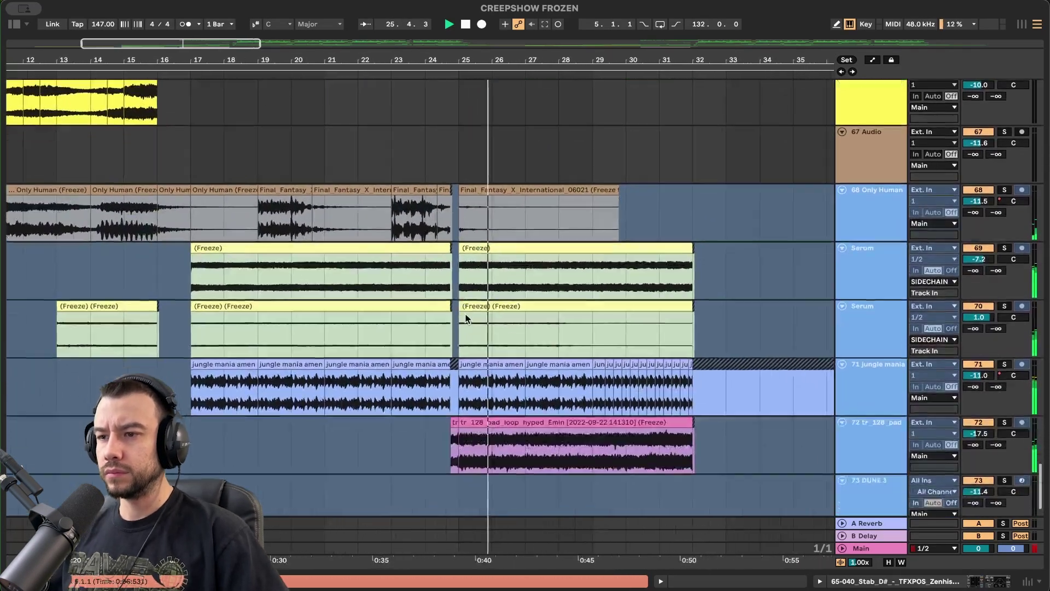
{"action": "scroll", "coordinate": [465, 315], "scroll_direction": "down", "scroll_amount": 2}
{"action": "scroll", "coordinate": [465, 314], "scroll_direction": "down", "scroll_amount": 2}
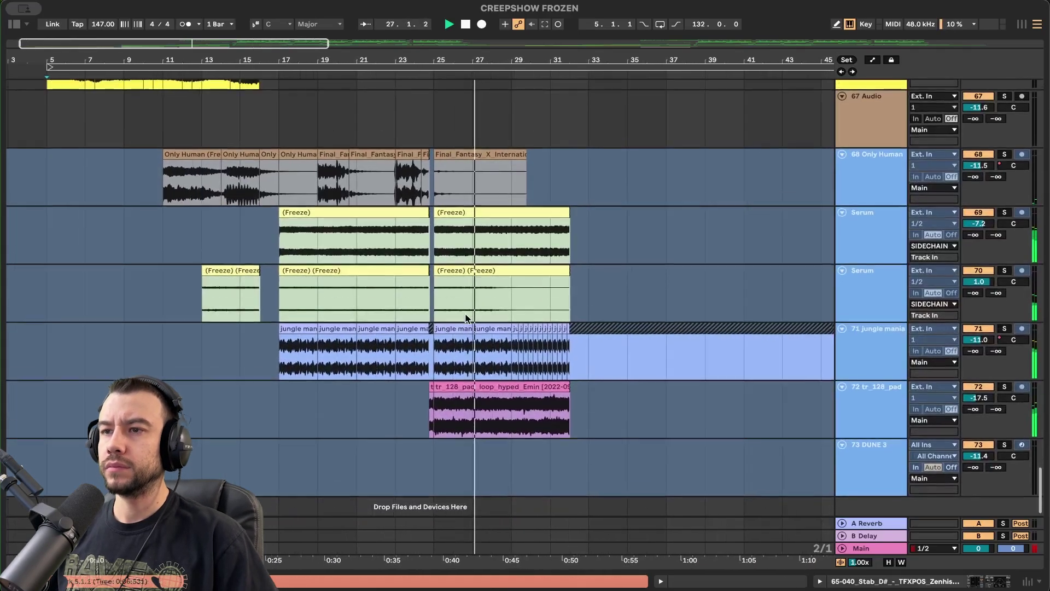
Inspect the sample of the 040_Stab clip after bar 25 on track 65 and close the clip view.
{"action": "scroll", "coordinate": [466, 316], "scroll_direction": "up", "scroll_amount": 8}
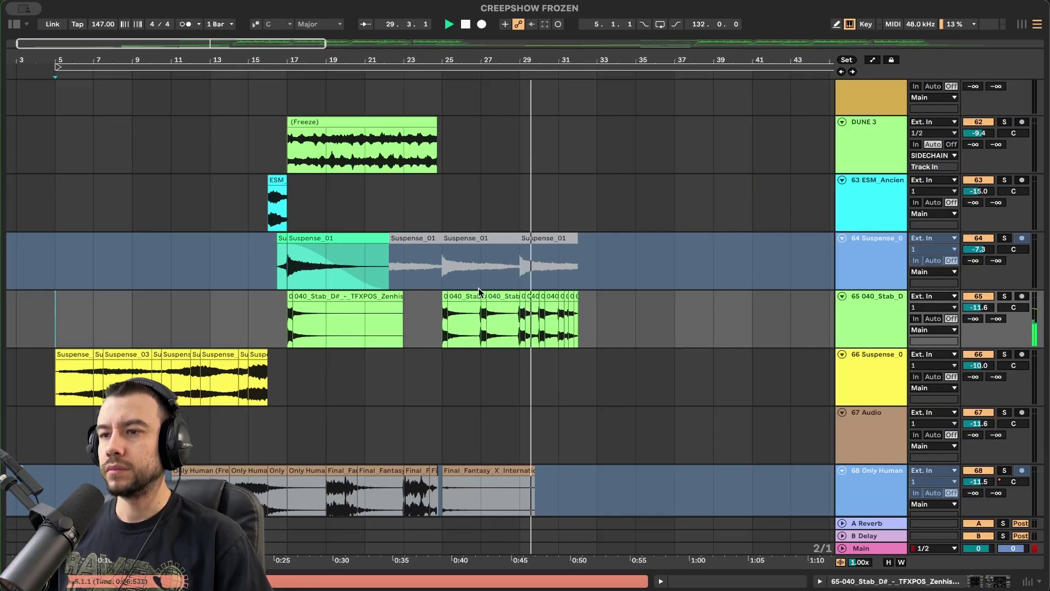
{"action": "double_click", "coordinate": [464, 297]}
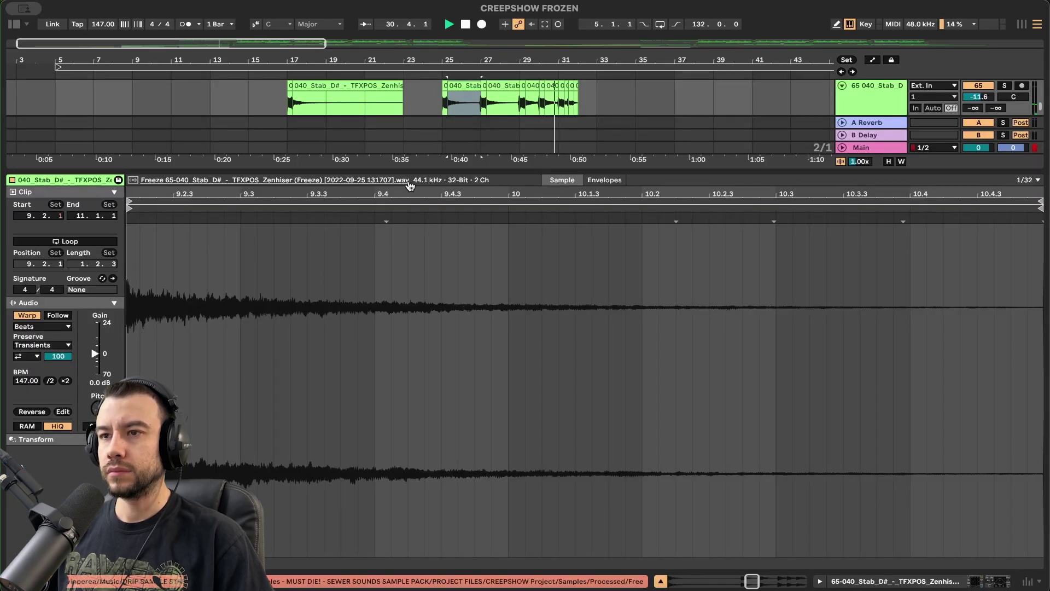
{"action": "key", "text": "super+alt+l"}
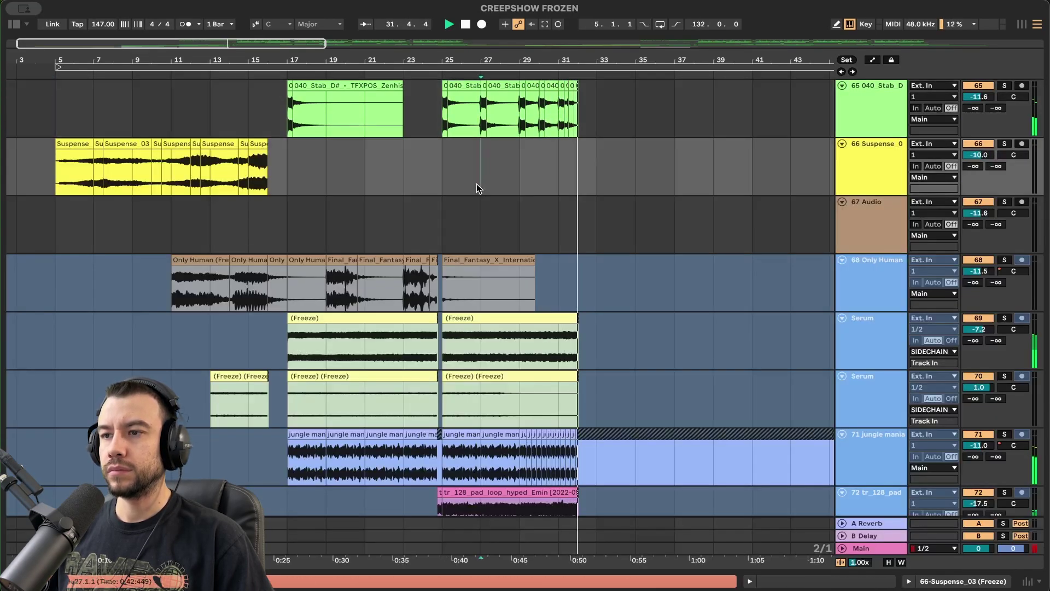
Examine the FX, VOX and BASS group tracks around the start of the drop, including the SPLC one-shots near bar 33.
{"action": "scroll", "coordinate": [477, 184], "scroll_direction": "up", "scroll_amount": 15}
{"action": "scroll", "coordinate": [487, 222], "scroll_direction": "up", "scroll_amount": 13}
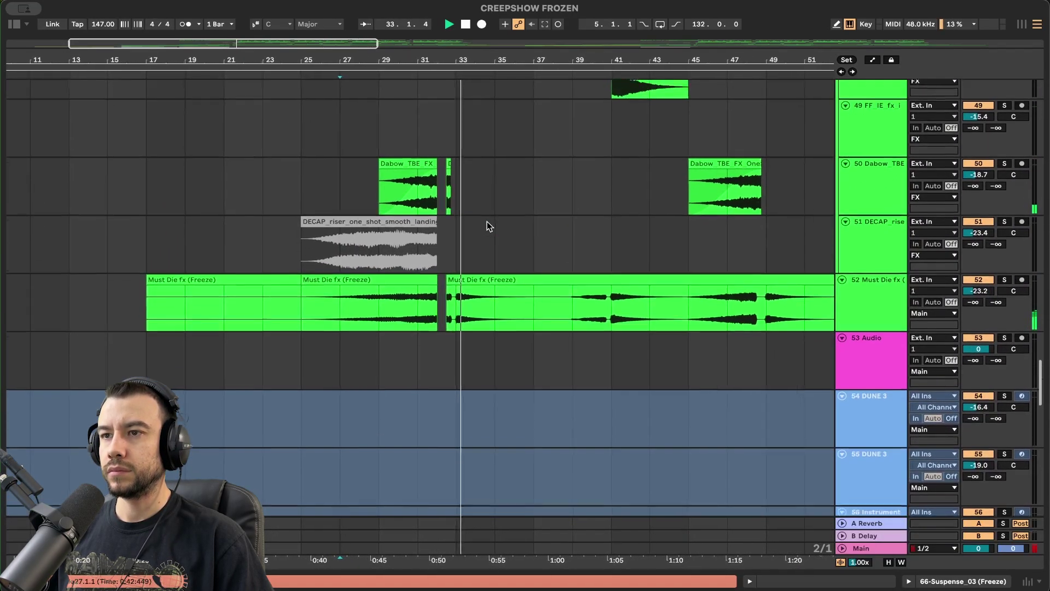
{"action": "scroll", "coordinate": [487, 224], "scroll_direction": "up", "scroll_amount": 13}
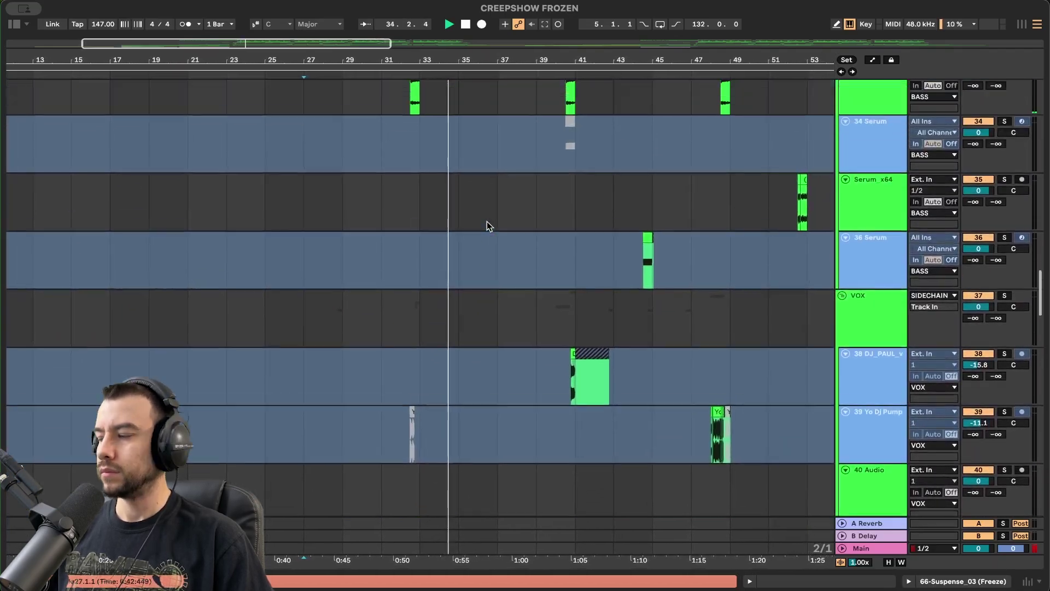
{"action": "scroll", "coordinate": [487, 224], "scroll_direction": "up", "scroll_amount": 2}
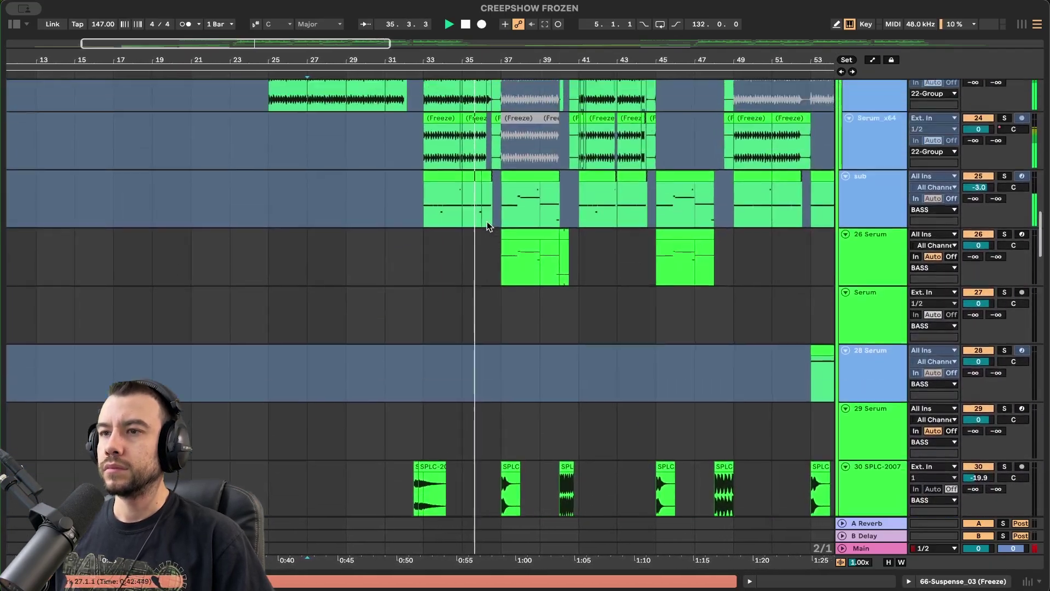
{"action": "scroll", "coordinate": [486, 224], "scroll_direction": "down", "scroll_amount": 3}
{"action": "scroll", "coordinate": [432, 356], "scroll_direction": "up", "scroll_amount": 8}
{"action": "scroll", "coordinate": [432, 357], "scroll_direction": "down", "scroll_amount": 10}
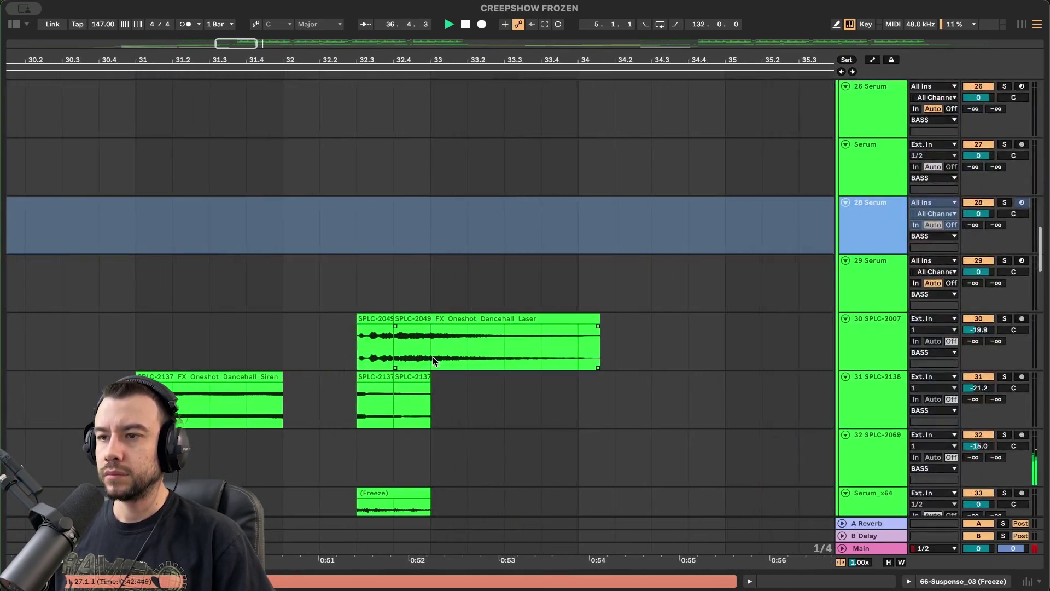
Examine the Serum_x64, sub and 26 Serum bass clips between bars 33 and 48 of the playing drop.
{"action": "scroll", "coordinate": [432, 356], "scroll_direction": "up", "scroll_amount": 2}
{"action": "scroll", "coordinate": [432, 357], "scroll_direction": "up", "scroll_amount": 7}
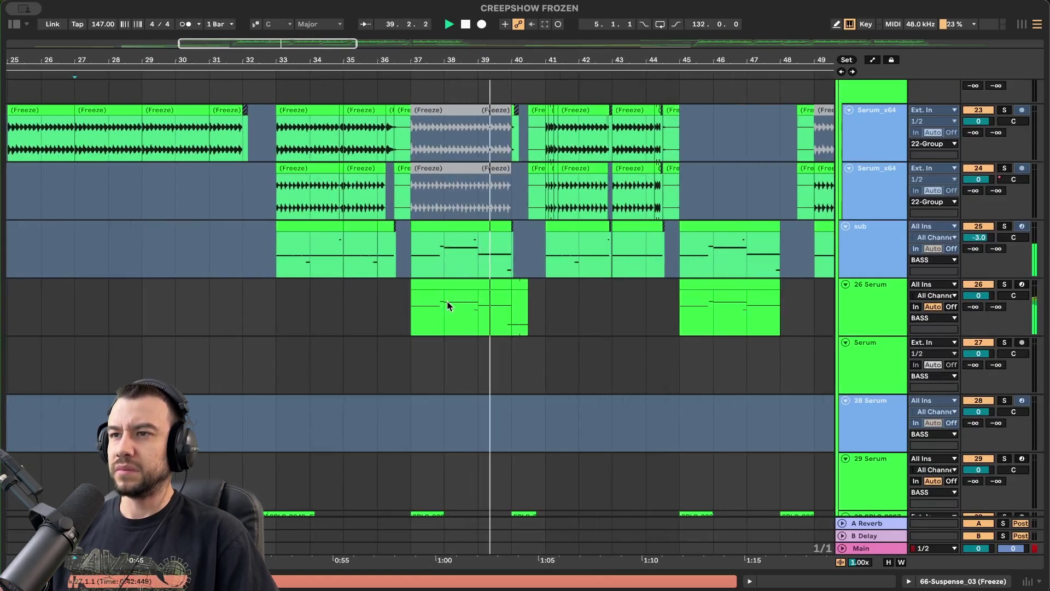
{"action": "scroll", "coordinate": [447, 303], "scroll_direction": "up", "scroll_amount": 2}
{"action": "scroll", "coordinate": [447, 303], "scroll_direction": "right", "scroll_amount": 3}
{"action": "scroll", "coordinate": [448, 302], "scroll_direction": "down", "scroll_amount": 4}
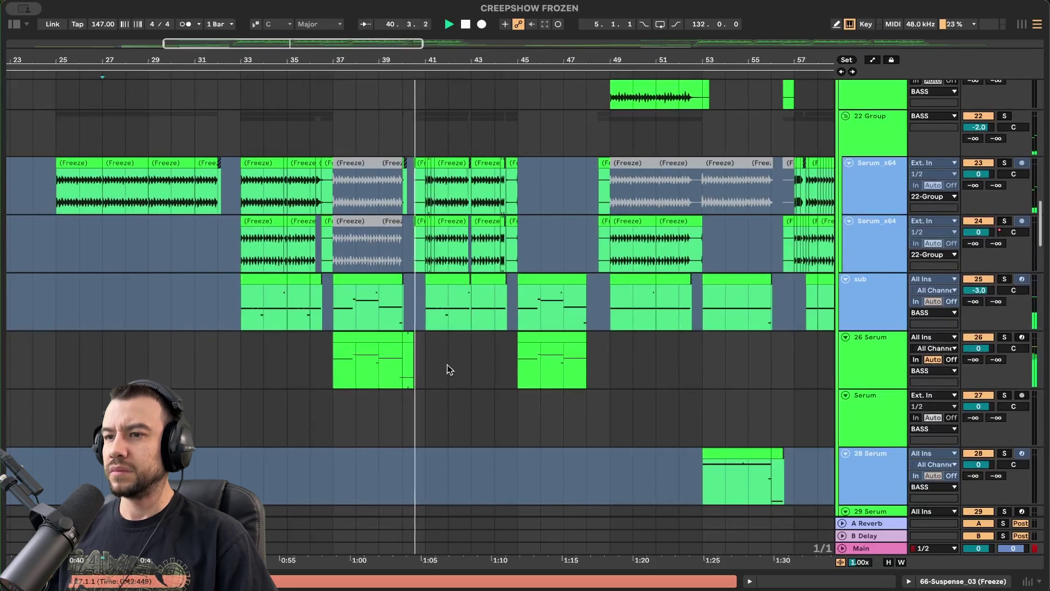
{"action": "scroll", "coordinate": [449, 387], "scroll_direction": "up", "scroll_amount": 2}
{"action": "scroll", "coordinate": [448, 392], "scroll_direction": "up", "scroll_amount": 1}
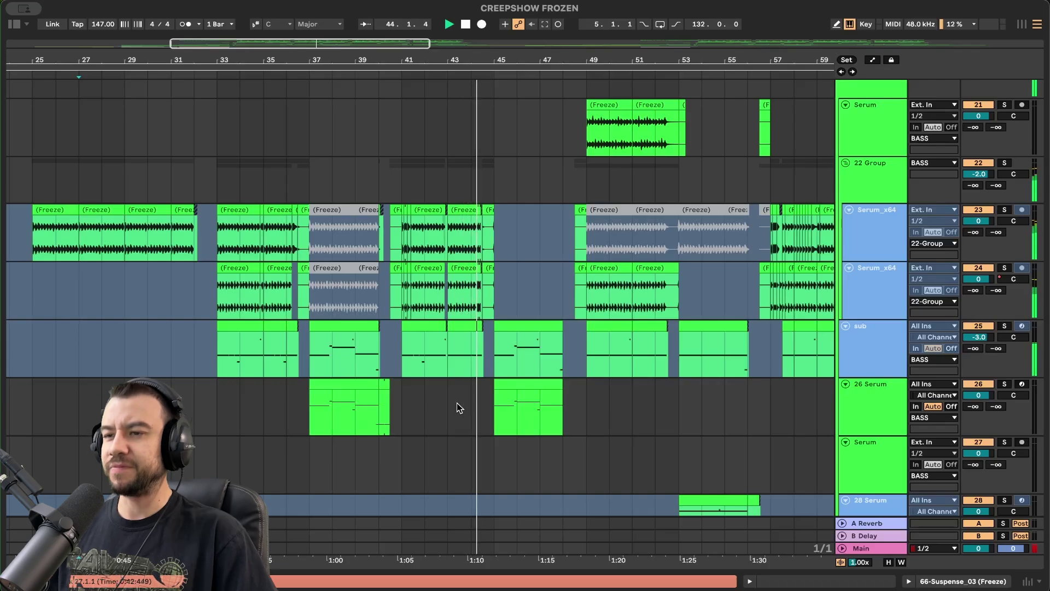
{"action": "scroll", "coordinate": [457, 403], "scroll_direction": "down", "scroll_amount": 1}
{"action": "scroll", "coordinate": [457, 403], "scroll_direction": "right", "scroll_amount": 1}
{"action": "scroll", "coordinate": [616, 450], "scroll_direction": "up", "scroll_amount": 4}
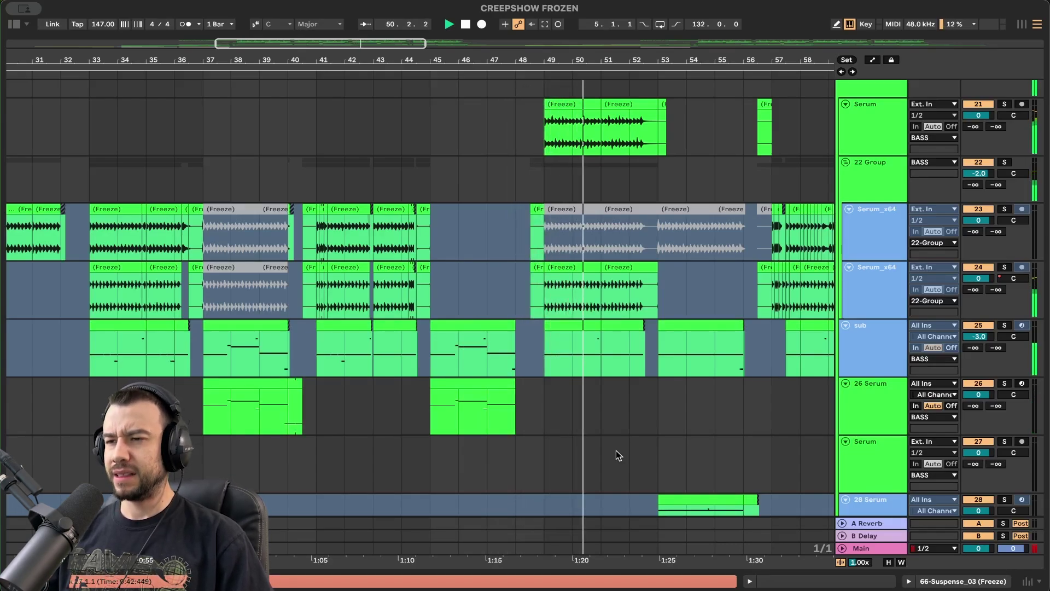
Examine the bass clips between bars 49 and 56, including the 28 Serum clip at bar 53.
{"action": "scroll", "coordinate": [616, 451], "scroll_direction": "down", "scroll_amount": 5}
{"action": "scroll", "coordinate": [616, 451], "scroll_direction": "right", "scroll_amount": 3}
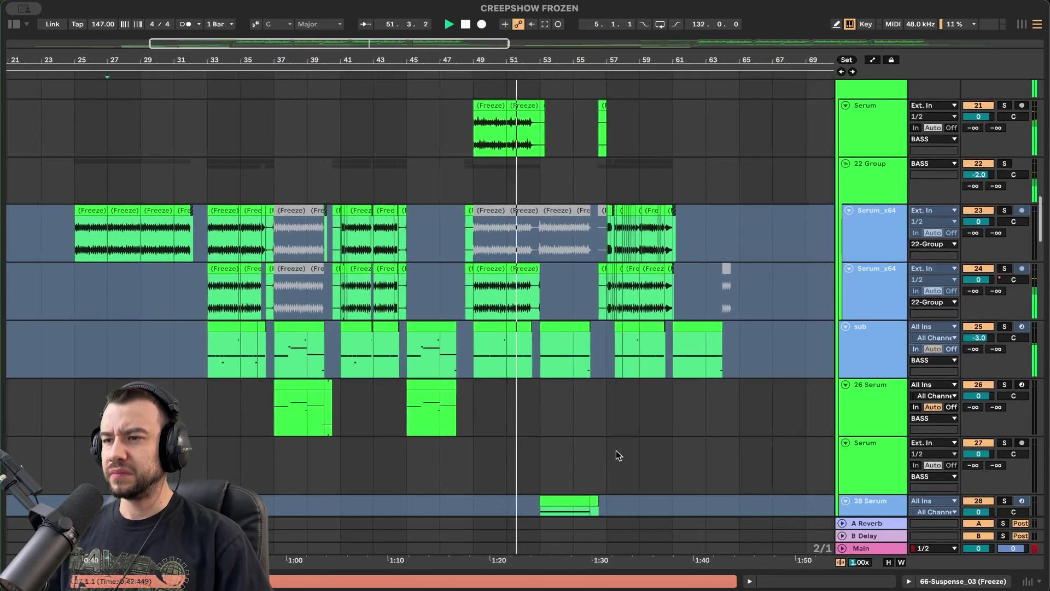
{"action": "key", "text": "minus"}
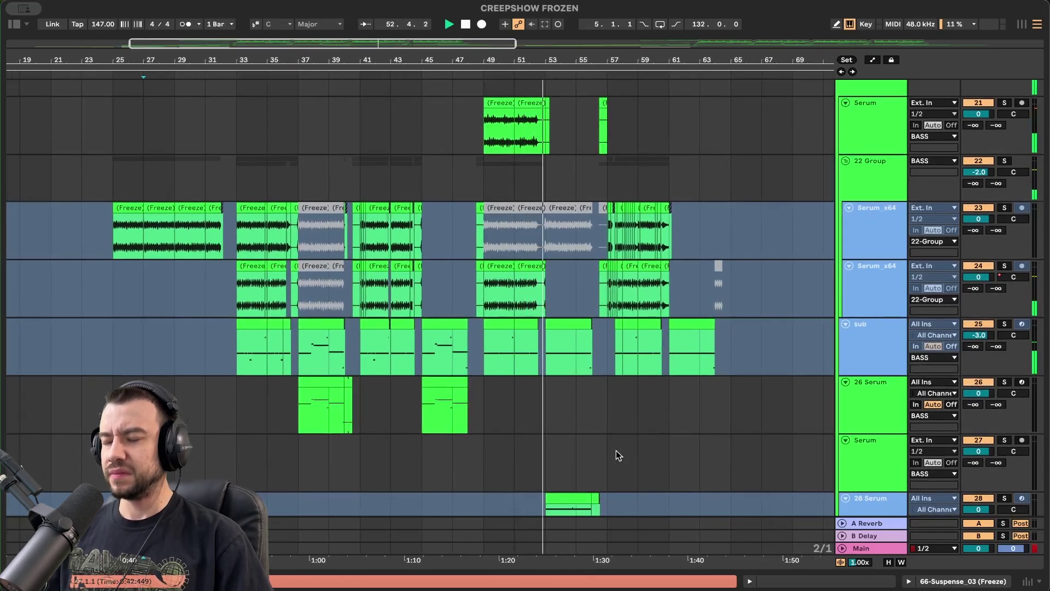
{"action": "scroll", "coordinate": [616, 451], "scroll_direction": "right", "scroll_amount": 10}
{"action": "scroll", "coordinate": [616, 450], "scroll_direction": "down", "scroll_amount": 2}
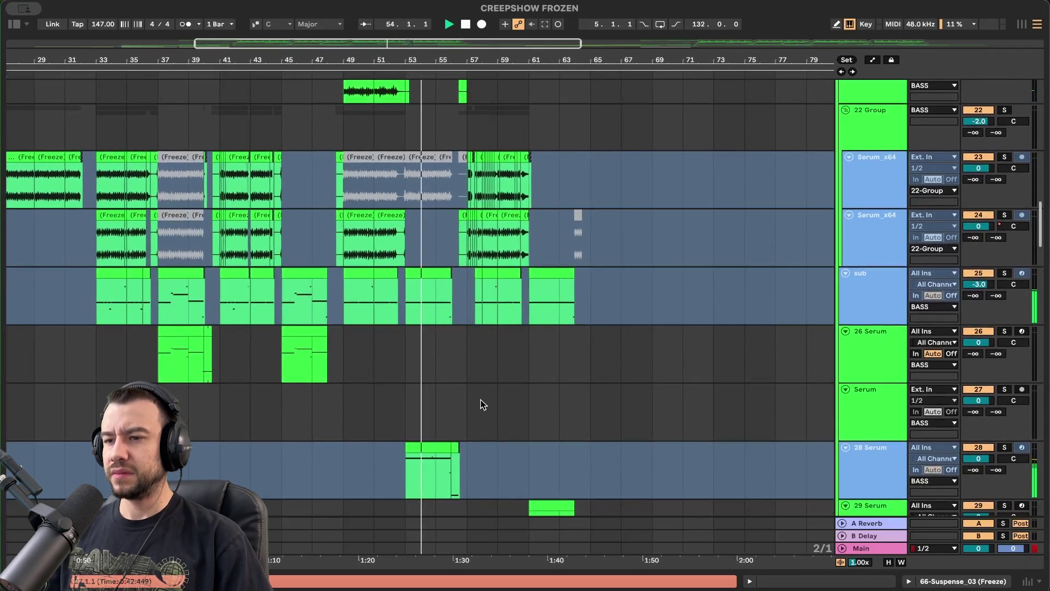
{"action": "scroll", "coordinate": [453, 423], "scroll_direction": "down", "scroll_amount": 2}
{"action": "key", "text": "plus"}
{"action": "key", "text": "plus"}
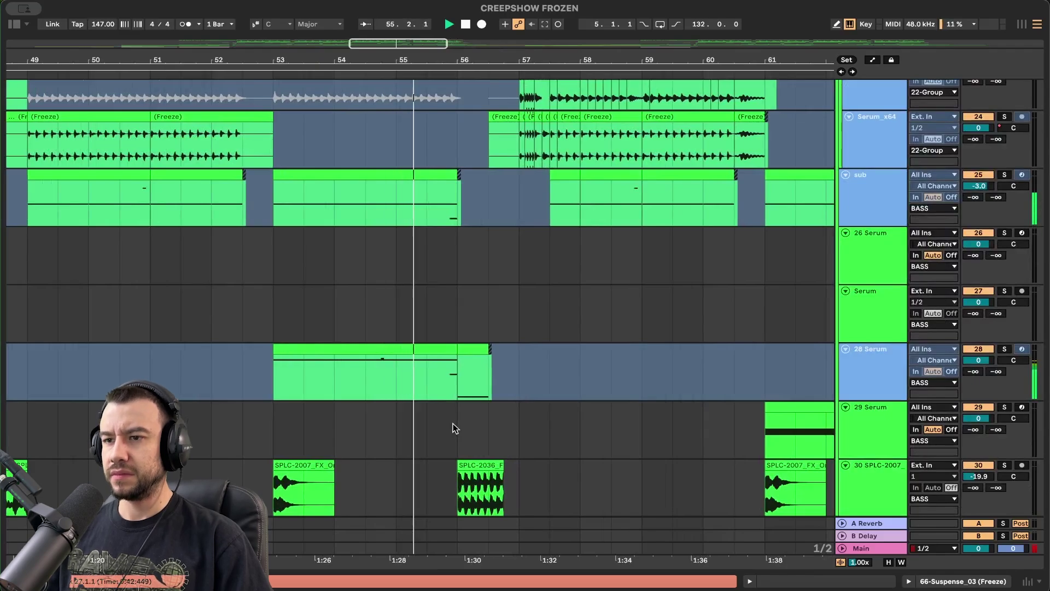
Examine how the drop ends between bars 56 and 65 on the chopped Serum_x64, sub, 29 Serum and SPLC one-shot tracks.
{"action": "scroll", "coordinate": [453, 423], "scroll_direction": "down", "scroll_amount": 3}
{"action": "scroll", "coordinate": [498, 415], "scroll_direction": "right", "scroll_amount": 1}
{"action": "scroll", "coordinate": [498, 415], "scroll_direction": "down", "scroll_amount": 1}
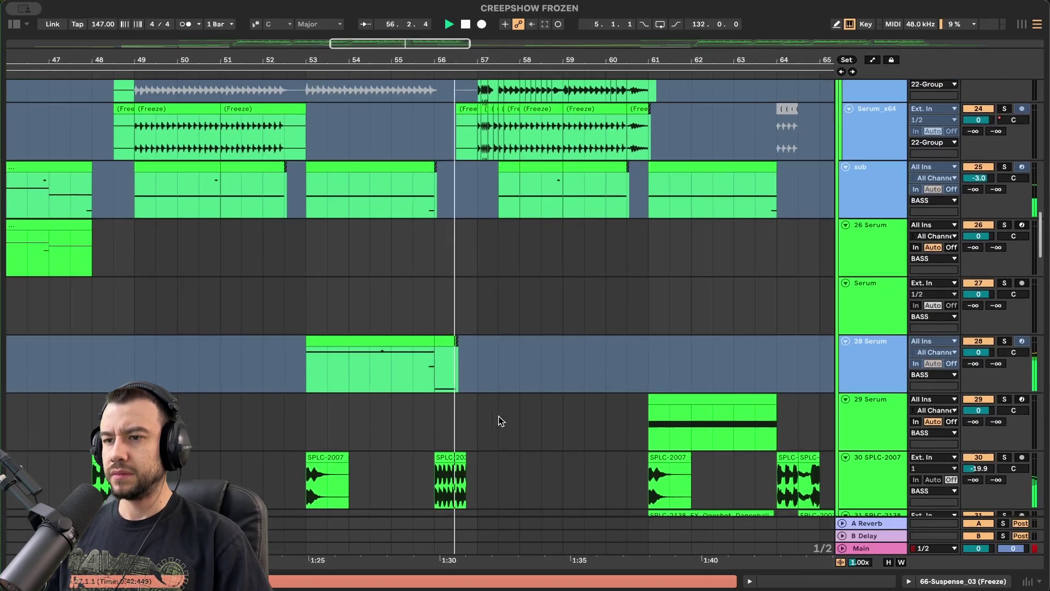
{"action": "scroll", "coordinate": [498, 419], "scroll_direction": "right", "scroll_amount": 2}
{"action": "scroll", "coordinate": [498, 420], "scroll_direction": "up", "scroll_amount": 3}
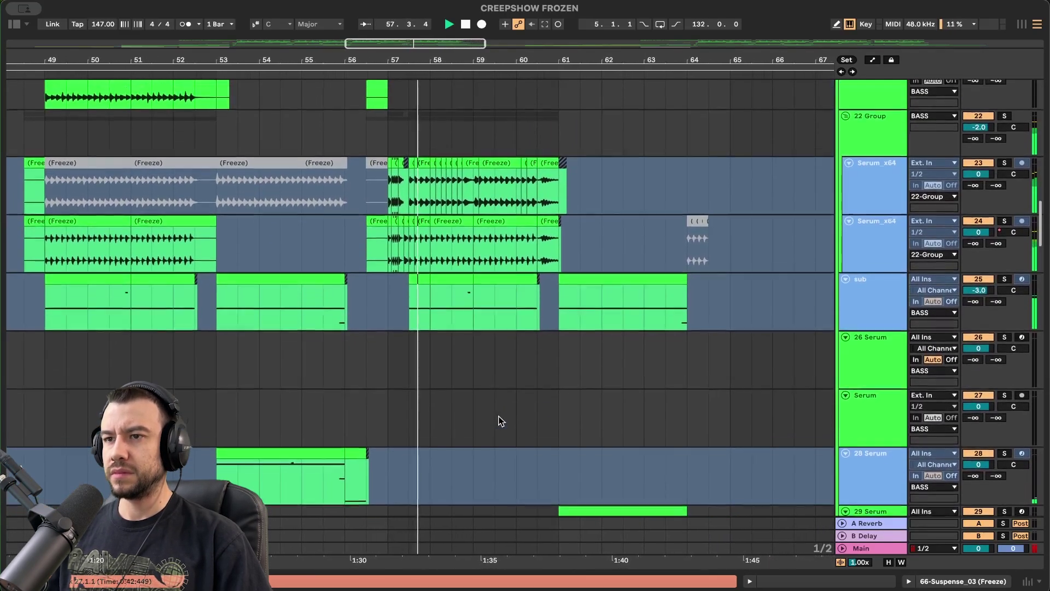
{"action": "scroll", "coordinate": [453, 423], "scroll_direction": "up", "scroll_amount": 3}
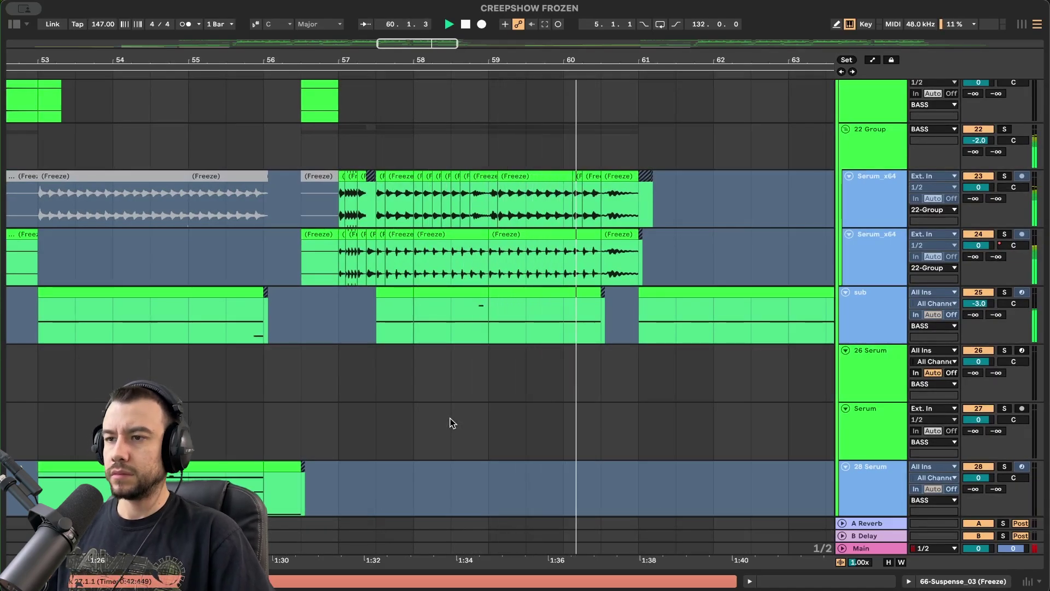
{"action": "scroll", "coordinate": [453, 423], "scroll_direction": "down", "scroll_amount": 5}
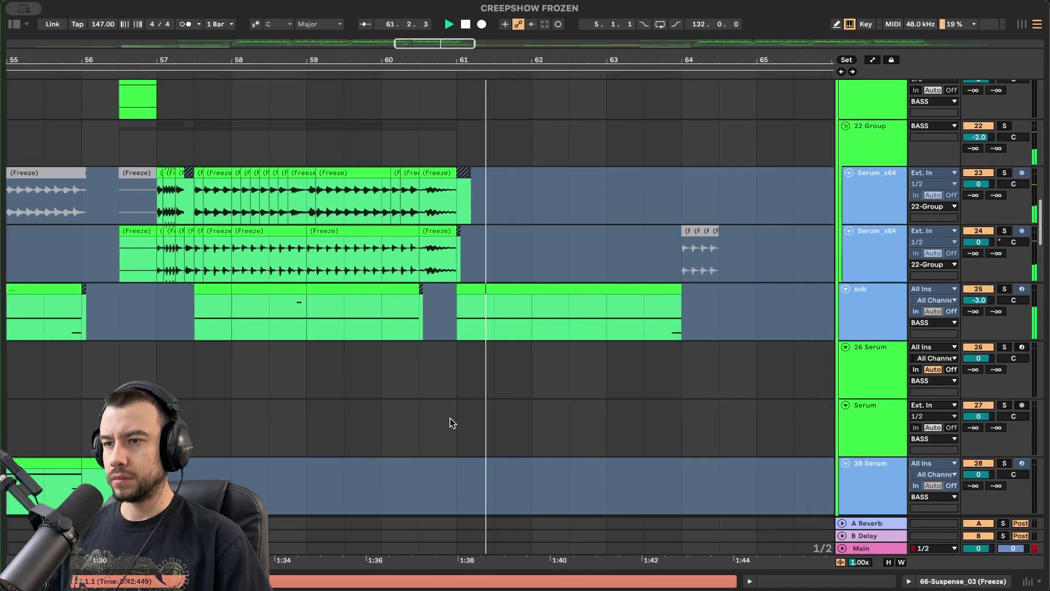
{"action": "scroll", "coordinate": [450, 422], "scroll_direction": "down", "scroll_amount": 3}
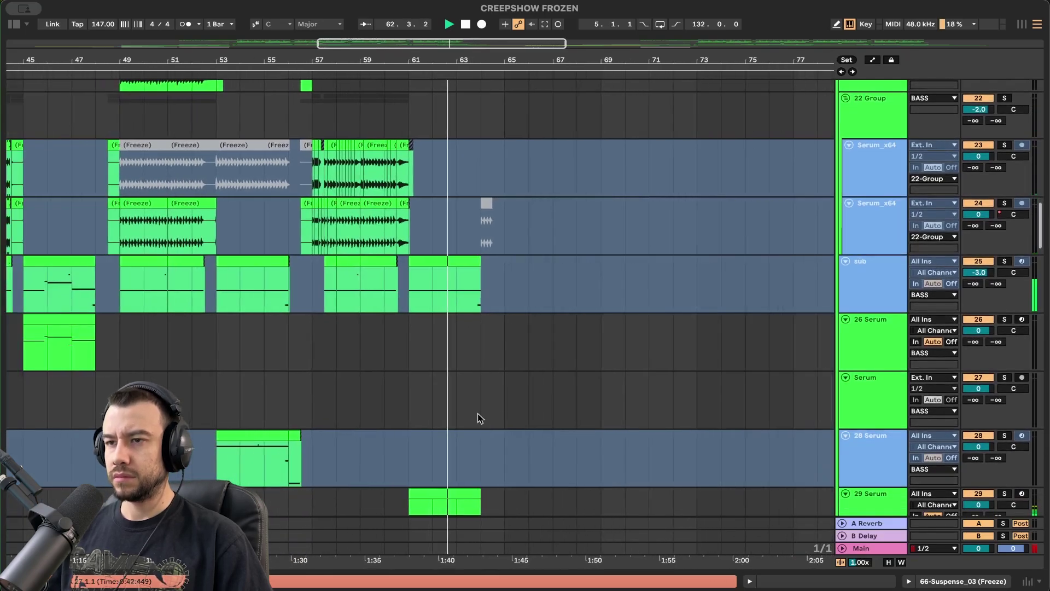
{"action": "scroll", "coordinate": [509, 417], "scroll_direction": "down", "scroll_amount": 5}
{"action": "scroll", "coordinate": [567, 411], "scroll_direction": "down", "scroll_amount": 2}
{"action": "scroll", "coordinate": [566, 411], "scroll_direction": "up", "scroll_amount": 3}
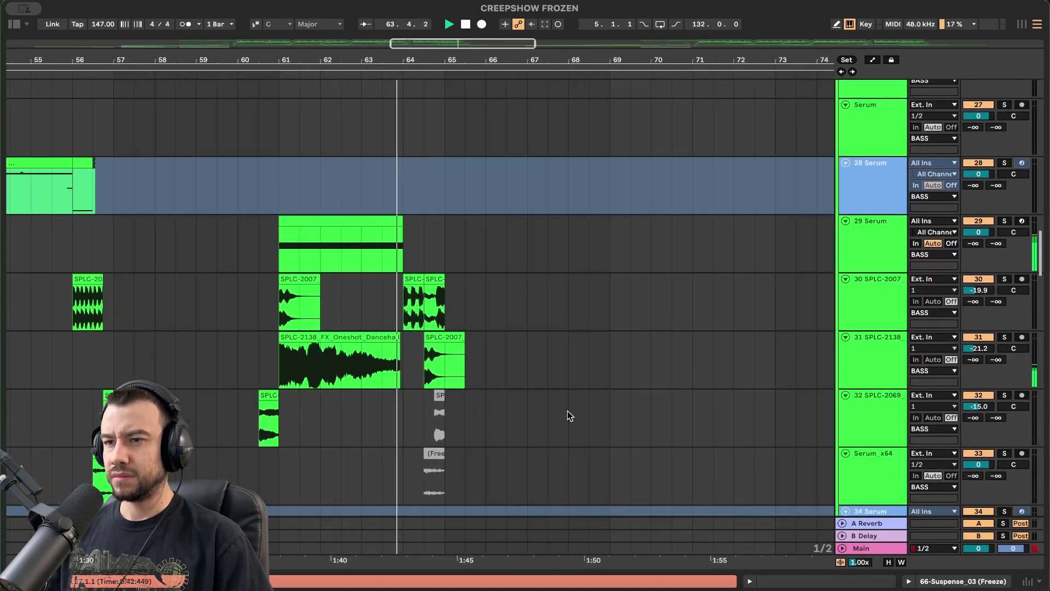
{"action": "scroll", "coordinate": [567, 411], "scroll_direction": "down", "scroll_amount": 3}
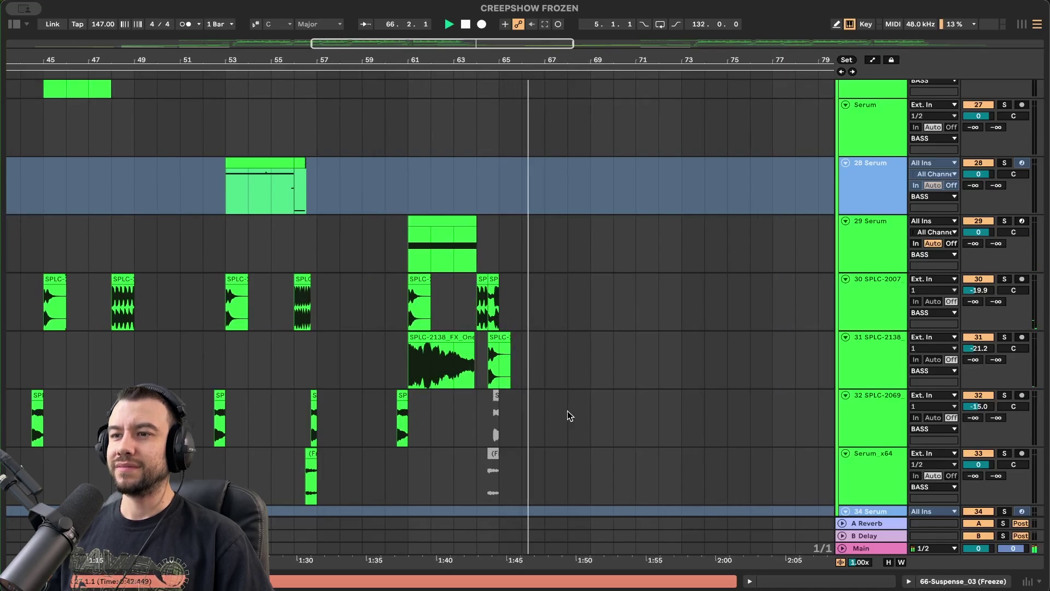
Examine the break from bar 65 on the Must Die fx, DUNE 3, Instrument and impact FX tracks.
{"action": "scroll", "coordinate": [566, 411], "scroll_direction": "down", "scroll_amount": 2}
{"action": "scroll", "coordinate": [567, 415], "scroll_direction": "down", "scroll_amount": 15}
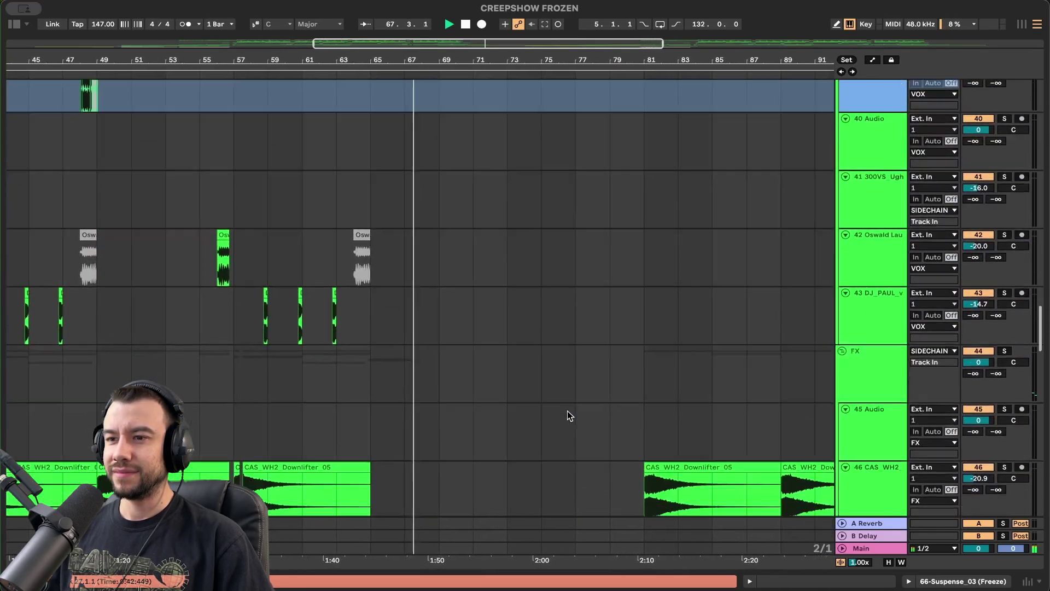
{"action": "scroll", "coordinate": [568, 415], "scroll_direction": "down", "scroll_amount": 1}
{"action": "scroll", "coordinate": [374, 408], "scroll_direction": "up", "scroll_amount": 4}
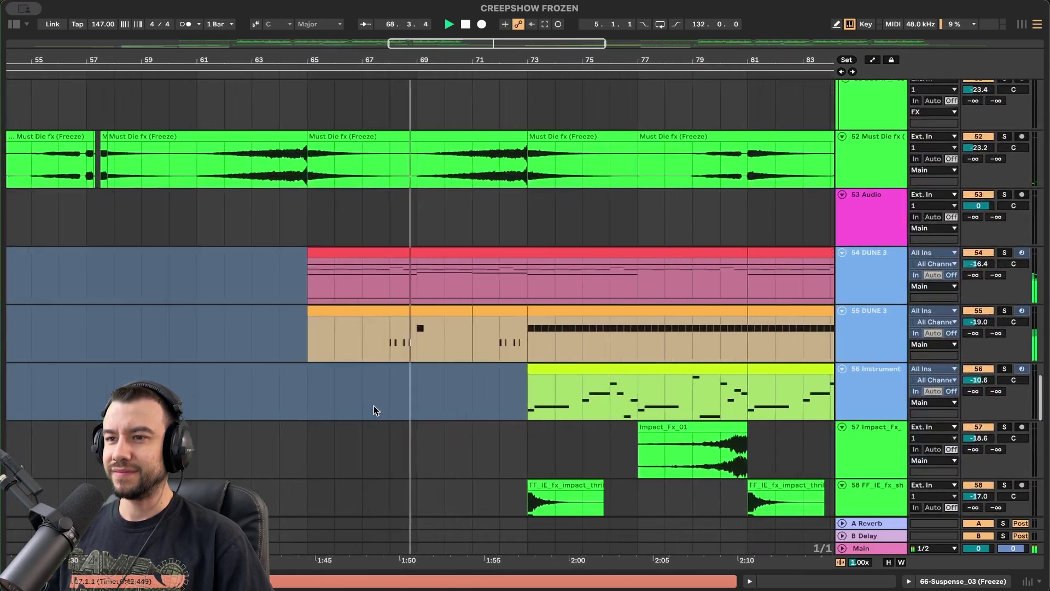
{"action": "scroll", "coordinate": [374, 409], "scroll_direction": "down", "scroll_amount": 2}
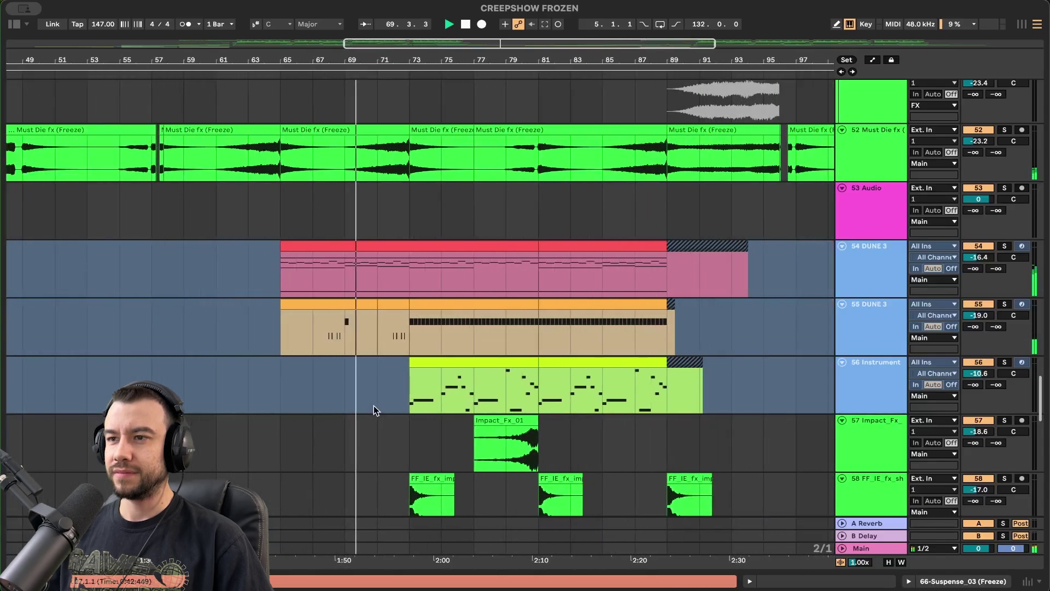
Open the DUNE 3 clip on track 54 from bar 65 and examine its notes during playback.
{"action": "double_click", "coordinate": [421, 261]}
{"action": "scroll", "coordinate": [464, 373], "scroll_direction": "up", "scroll_amount": 7}
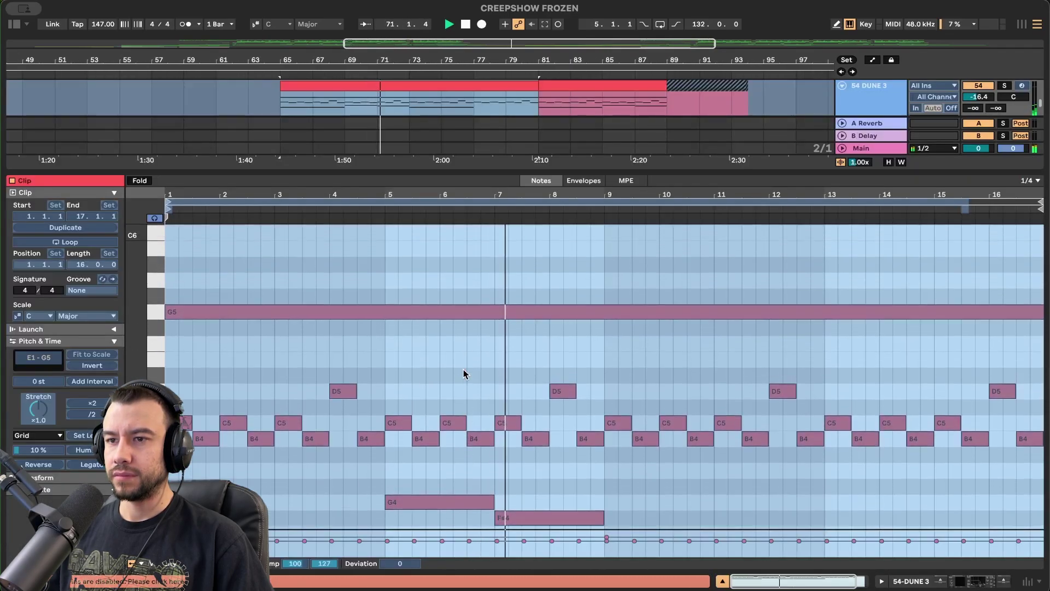
{"action": "scroll", "coordinate": [463, 373], "scroll_direction": "down", "scroll_amount": 4}
{"action": "scroll", "coordinate": [464, 370], "scroll_direction": "up", "scroll_amount": 10}
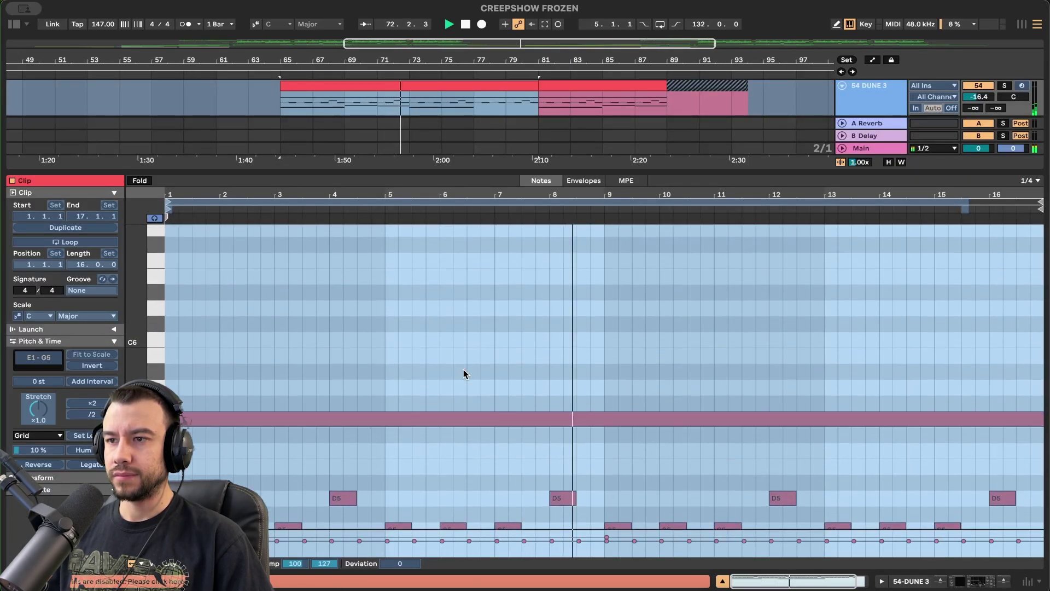
{"action": "scroll", "coordinate": [464, 369], "scroll_direction": "down", "scroll_amount": 12}
{"action": "scroll", "coordinate": [520, 424], "scroll_direction": "up", "scroll_amount": 1}
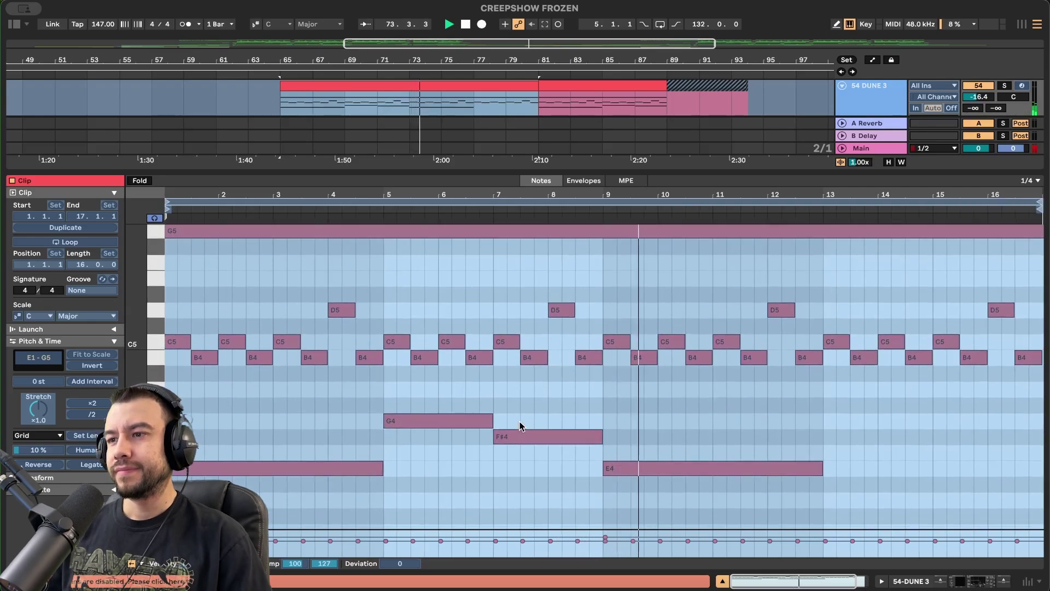
{"action": "scroll", "coordinate": [520, 426], "scroll_direction": "up", "scroll_amount": 1}
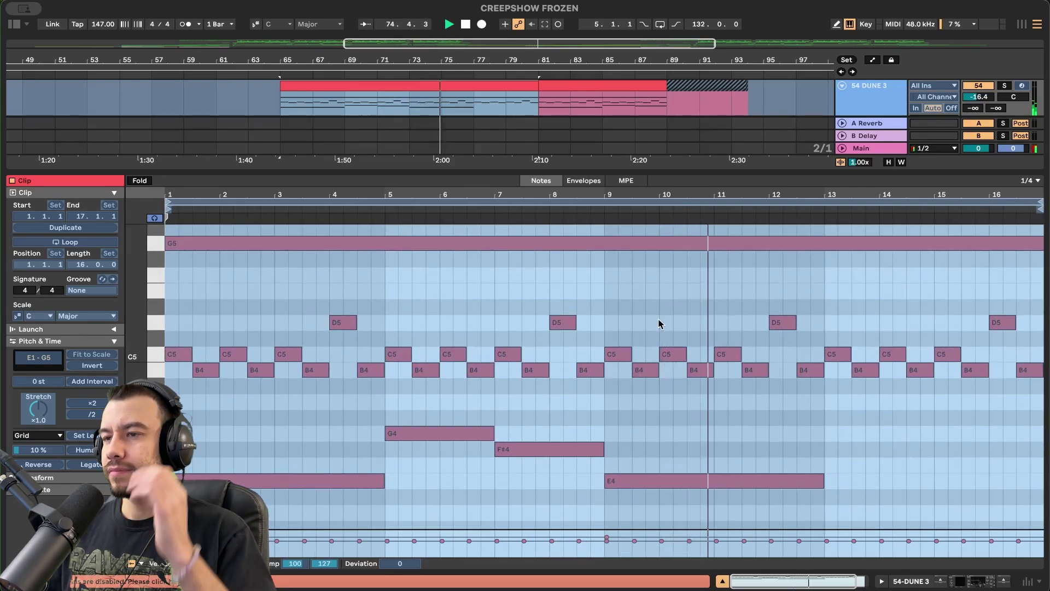
{"action": "key", "text": "super+alt+l"}
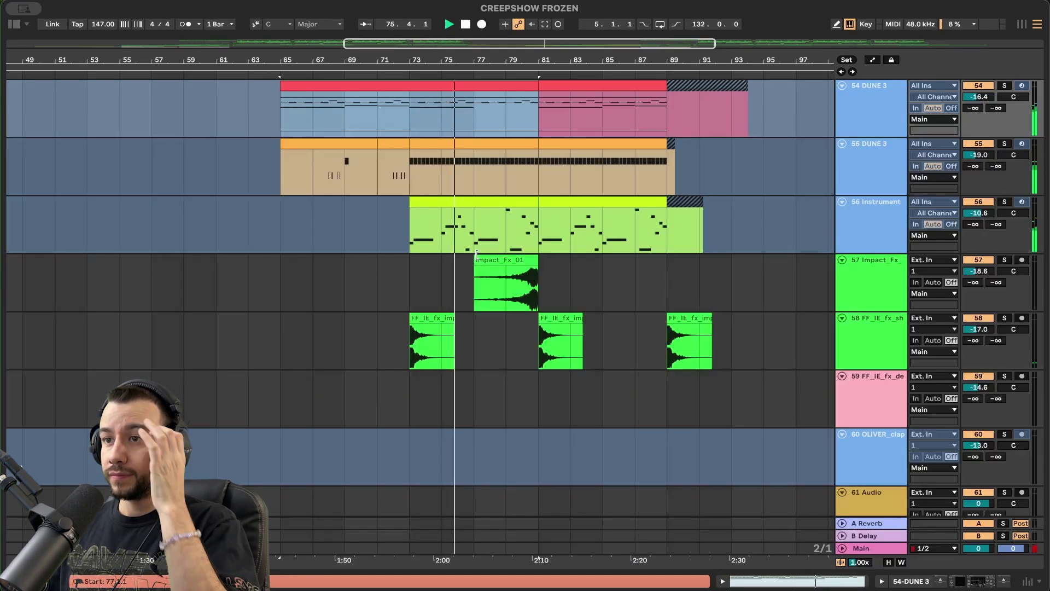
Open the Instrument clip on track 56 at bar 73 and examine its melody notes during playback.
{"action": "double_click", "coordinate": [457, 218]}
{"action": "scroll", "coordinate": [696, 479], "scroll_direction": "up", "scroll_amount": 3}
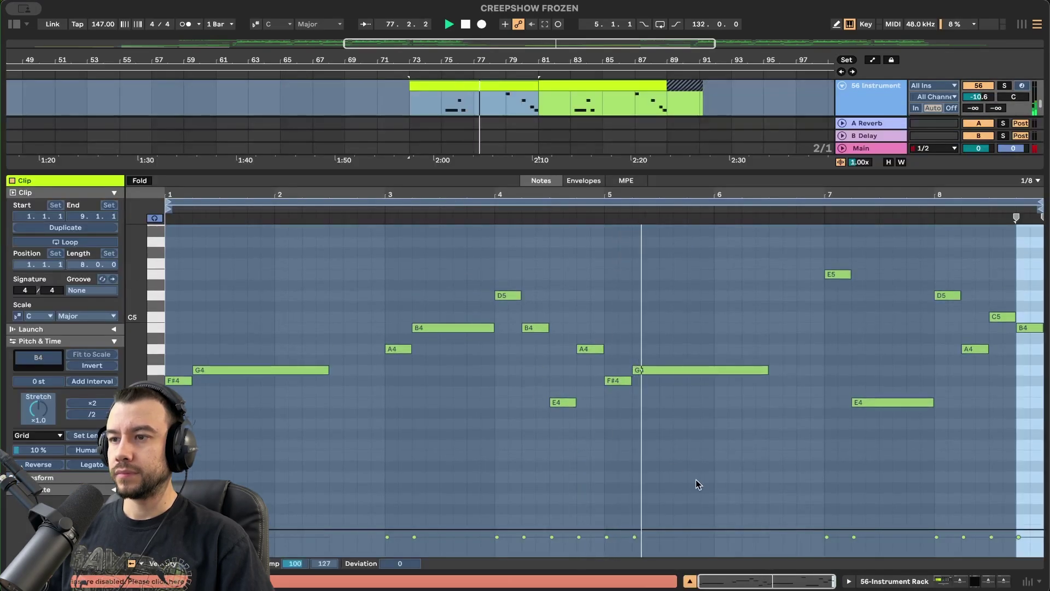
{"action": "scroll", "coordinate": [792, 469], "scroll_direction": "up", "scroll_amount": 2}
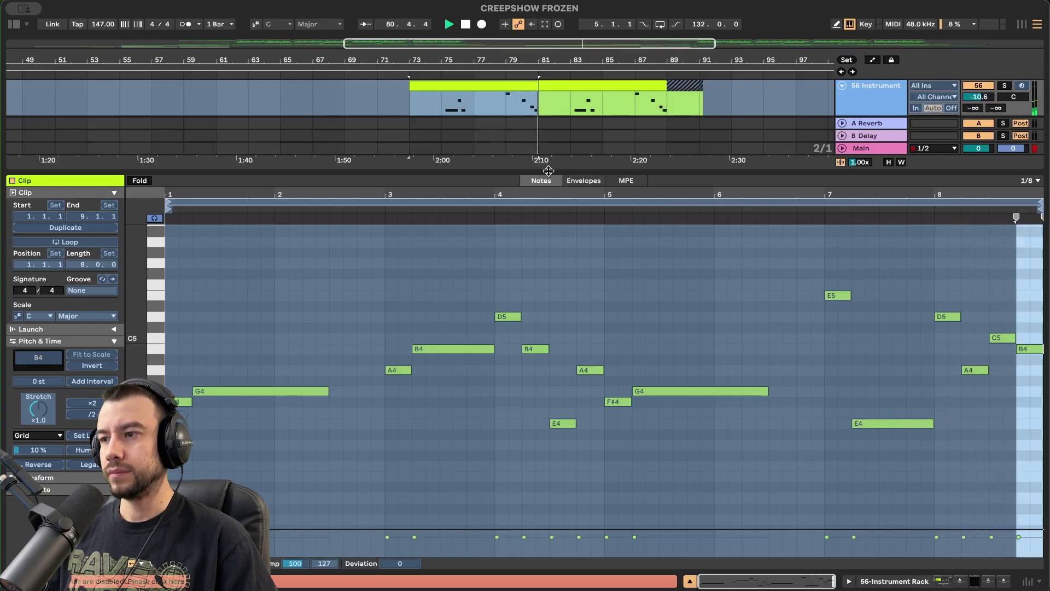
{"action": "key", "text": "super+alt+l"}
Examine the downlifter, uplifter, riser and Must Die fx clips on the FX tracks from bar 81 to 97.
{"action": "scroll", "coordinate": [554, 264], "scroll_direction": "down", "scroll_amount": 4}
{"action": "scroll", "coordinate": [554, 264], "scroll_direction": "up", "scroll_amount": 4}
{"action": "scroll", "coordinate": [554, 264], "scroll_direction": "right", "scroll_amount": 2}
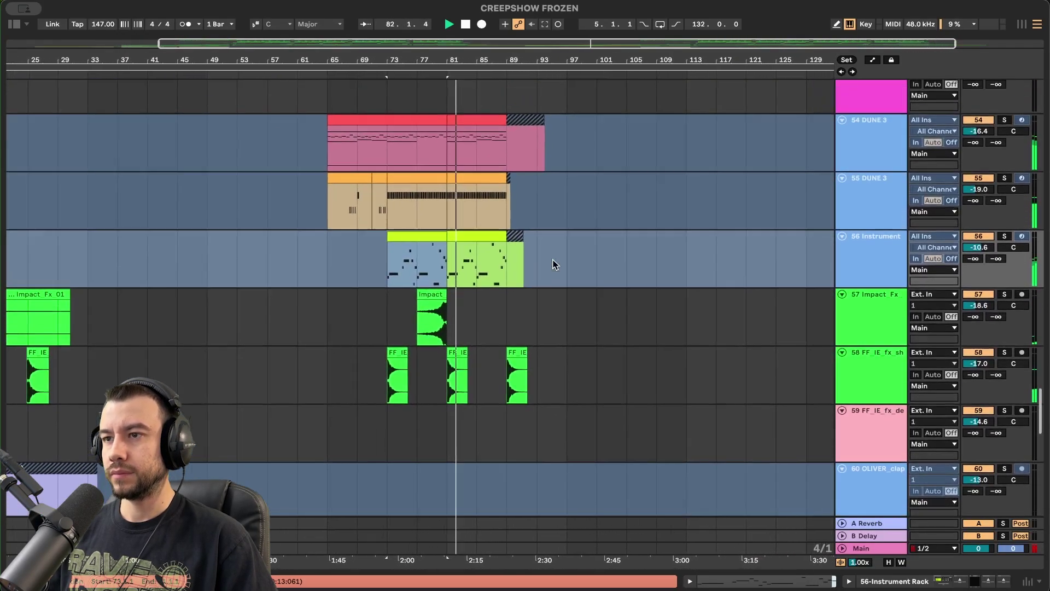
{"action": "scroll", "coordinate": [490, 358], "scroll_direction": "up", "scroll_amount": 5}
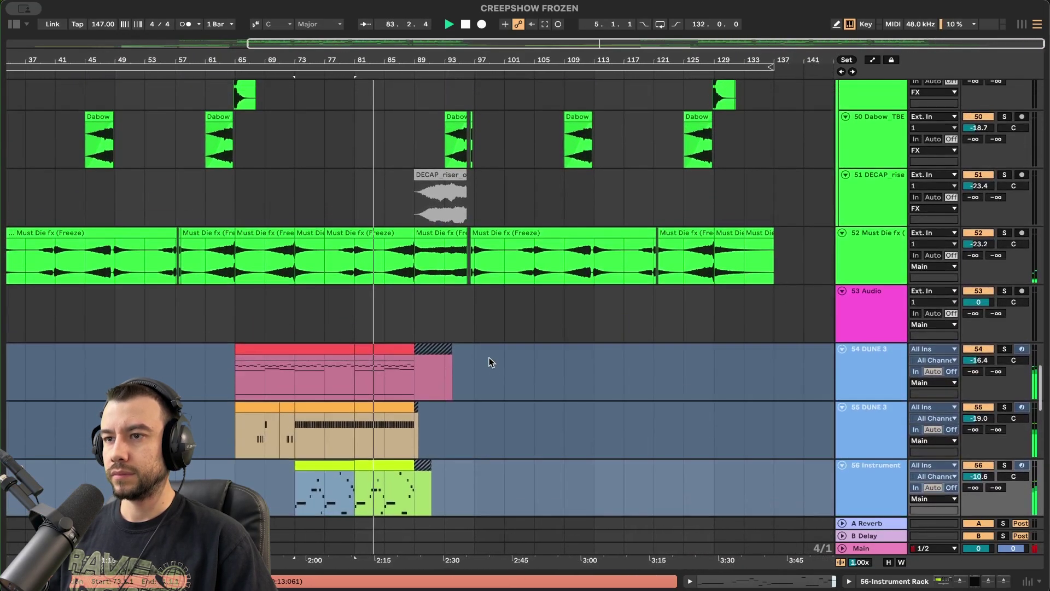
{"action": "scroll", "coordinate": [453, 348], "scroll_direction": "up", "scroll_amount": 1}
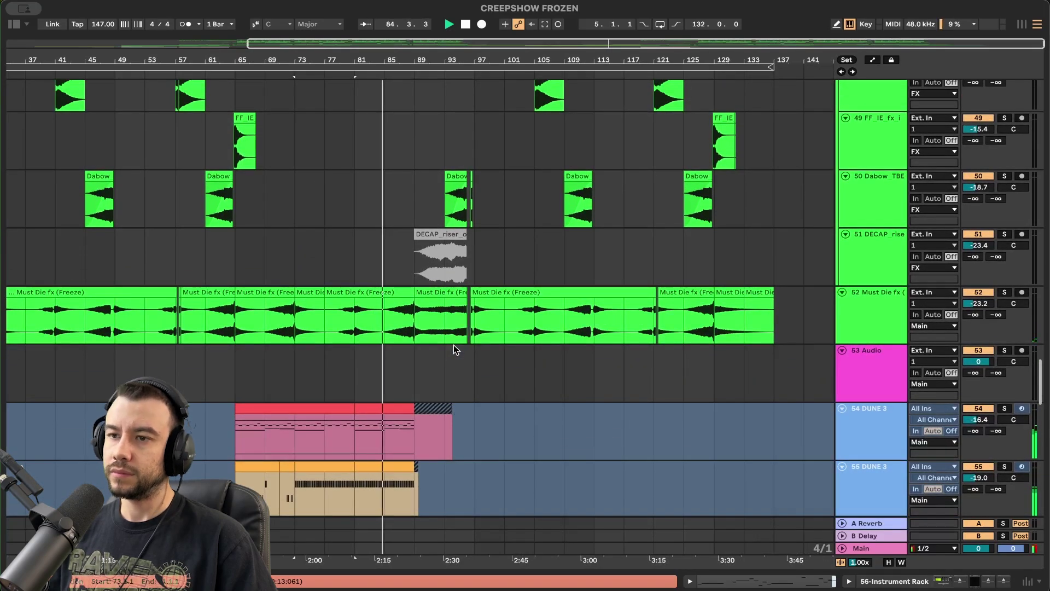
{"action": "scroll", "coordinate": [454, 346], "scroll_direction": "up", "scroll_amount": 6}
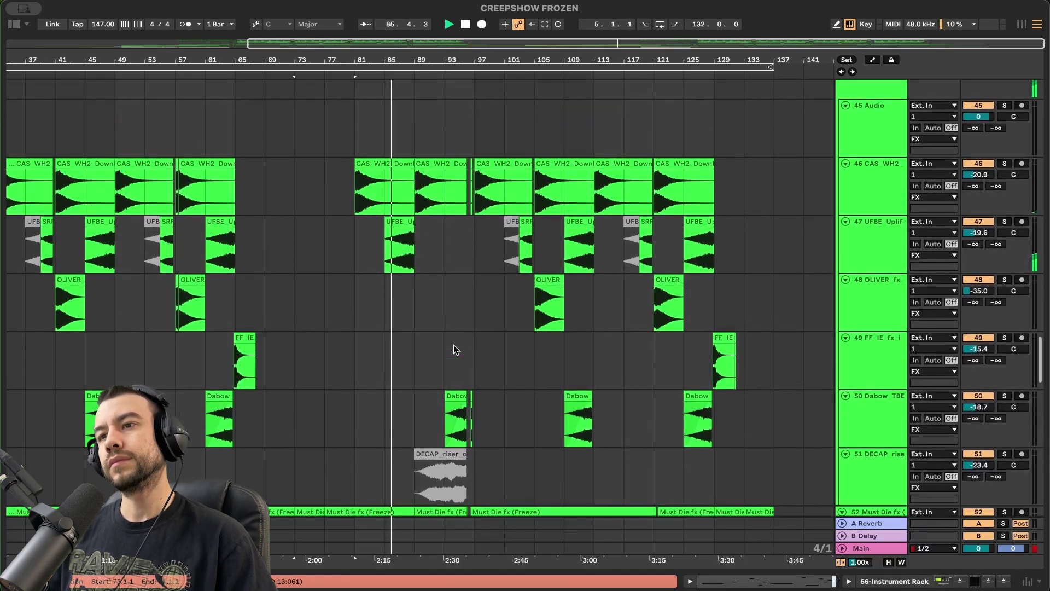
{"action": "scroll", "coordinate": [454, 347], "scroll_direction": "up", "scroll_amount": 20}
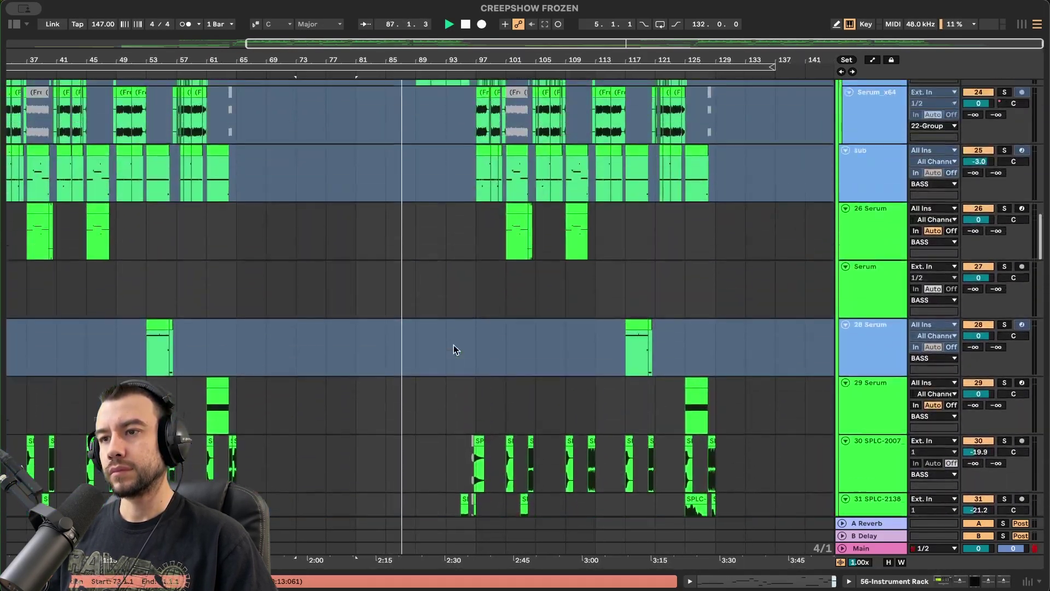
Examine the Serum_x64 build-up clips between bars 89 and 96 and the bass clips that follow them.
{"action": "scroll", "coordinate": [453, 345], "scroll_direction": "up", "scroll_amount": 2}
{"action": "scroll", "coordinate": [446, 293], "scroll_direction": "up", "scroll_amount": 5}
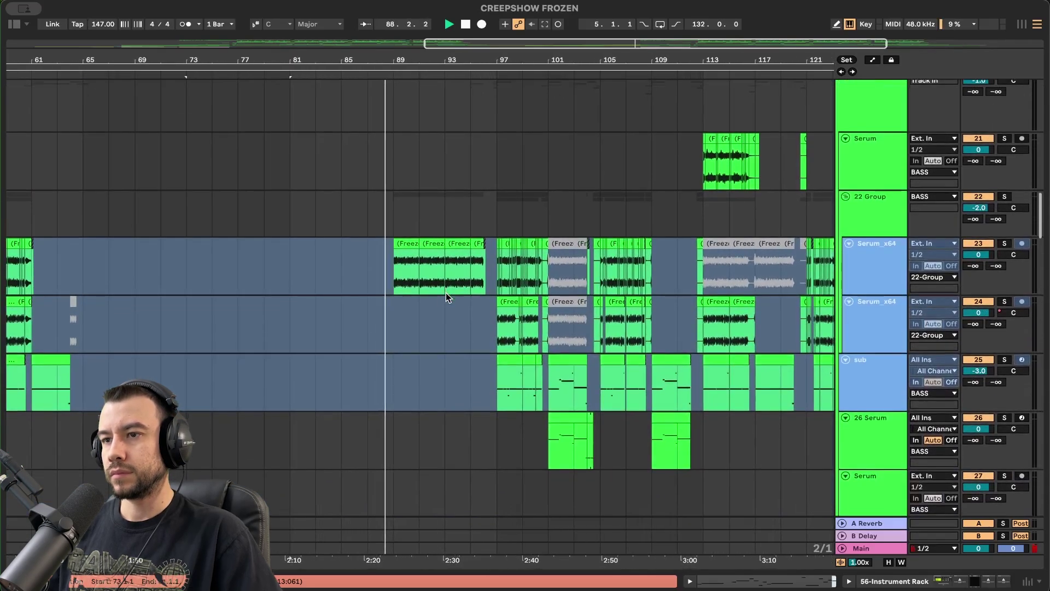
{"action": "scroll", "coordinate": [418, 292], "scroll_direction": "up", "scroll_amount": 2}
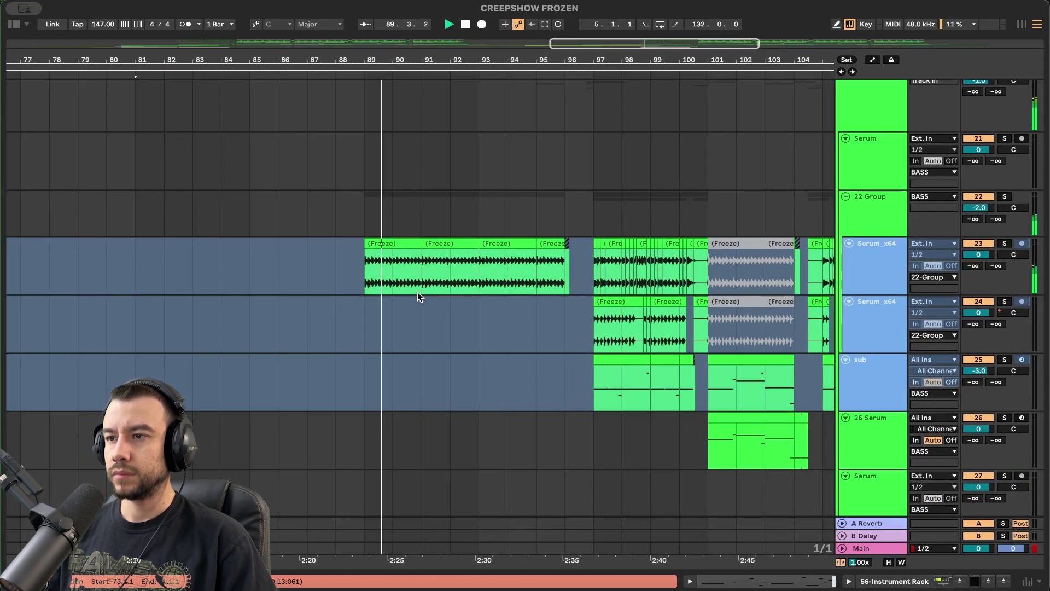
{"action": "scroll", "coordinate": [418, 292], "scroll_direction": "down", "scroll_amount": 4}
{"action": "scroll", "coordinate": [418, 292], "scroll_direction": "up", "scroll_amount": 12}
{"action": "scroll", "coordinate": [418, 292], "scroll_direction": "down", "scroll_amount": 15}
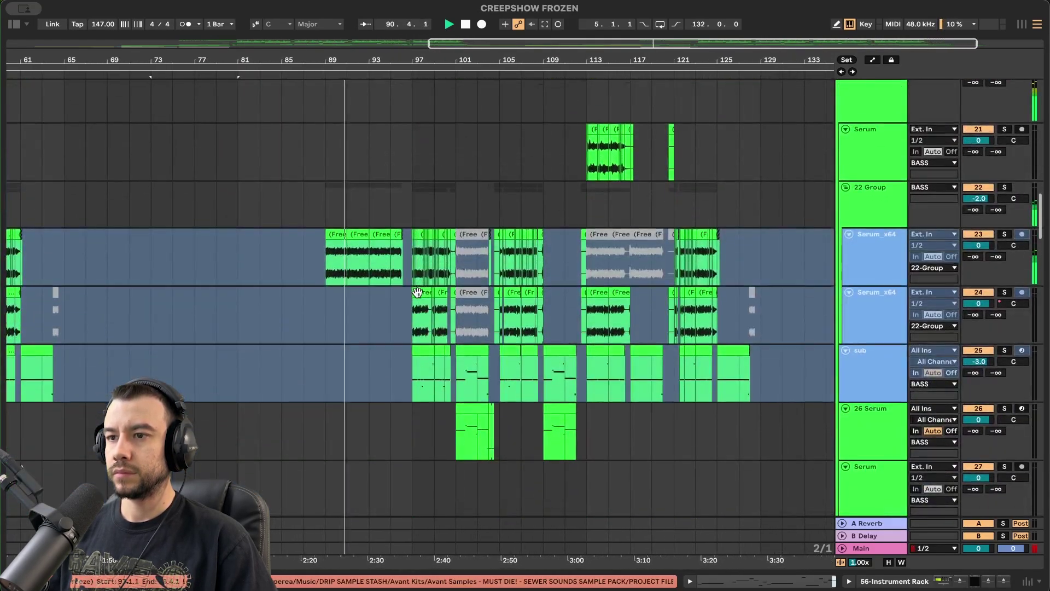
{"action": "scroll", "coordinate": [418, 292], "scroll_direction": "up", "scroll_amount": 1}
{"action": "scroll", "coordinate": [418, 294], "scroll_direction": "up", "scroll_amount": 7}
{"action": "scroll", "coordinate": [387, 254], "scroll_direction": "up", "scroll_amount": 3}
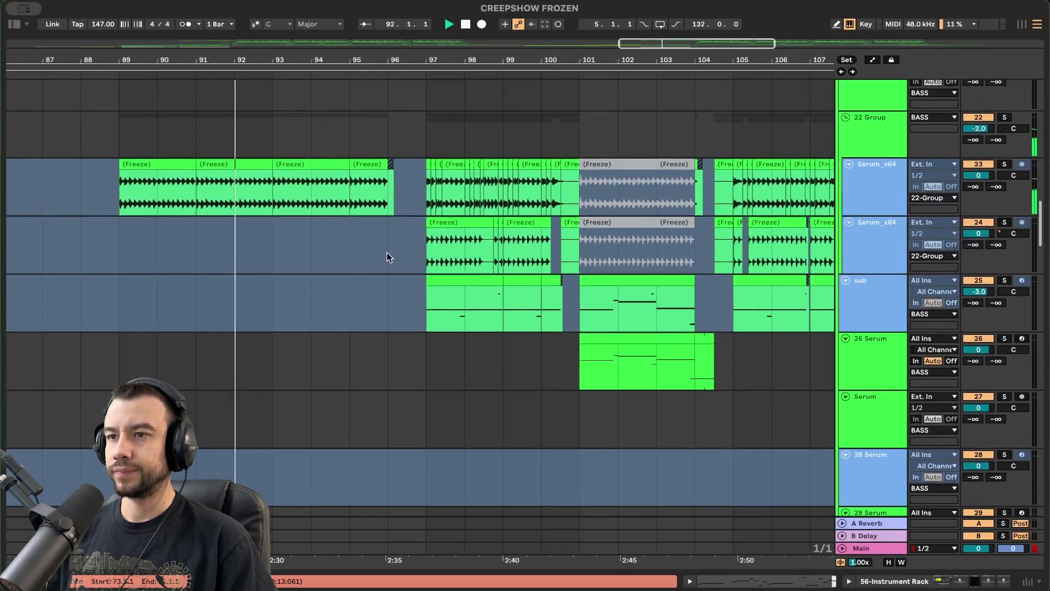
Play the arrangement from bar 96 and examine the chopped Serum_x64 and sub clips at the start of the second drop.
{"action": "left_click", "coordinate": [379, 122]}
{"action": "key", "text": "space"}
{"action": "key", "text": "space"}
{"action": "scroll", "coordinate": [392, 205], "scroll_direction": "right", "scroll_amount": 1}
{"action": "scroll", "coordinate": [392, 205], "scroll_direction": "up", "scroll_amount": 1}
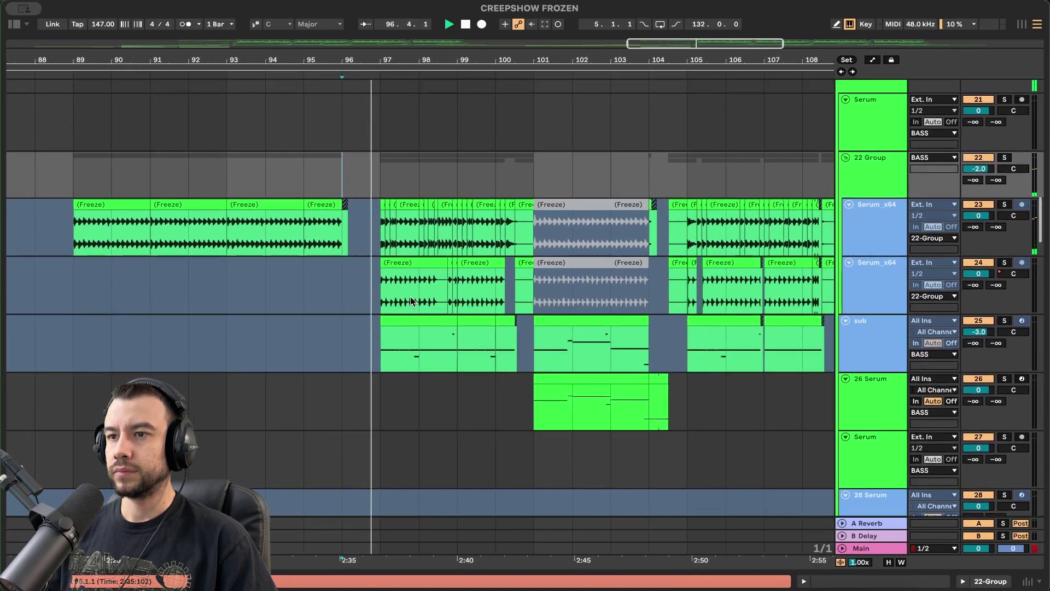
{"action": "scroll", "coordinate": [410, 296], "scroll_direction": "down", "scroll_amount": 1}
{"action": "scroll", "coordinate": [410, 296], "scroll_direction": "right", "scroll_amount": 2}
{"action": "scroll", "coordinate": [410, 297], "scroll_direction": "up", "scroll_amount": 4}
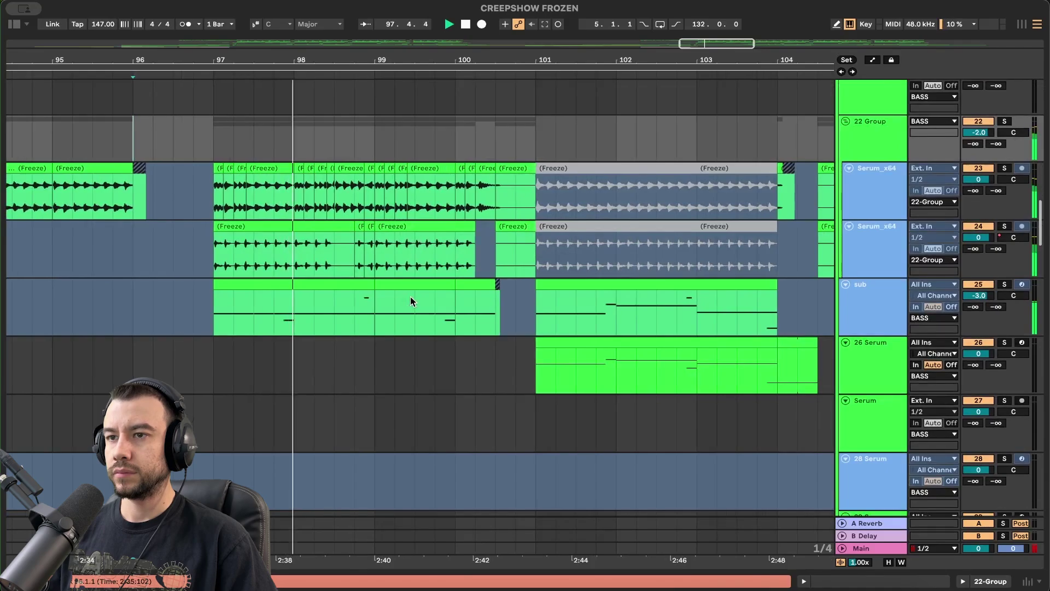
Examine the Serum_x64, sub and 26 Serum bass clips of the second drop up to bar 106, and stop playback.
{"action": "scroll", "coordinate": [410, 297], "scroll_direction": "down", "scroll_amount": 4}
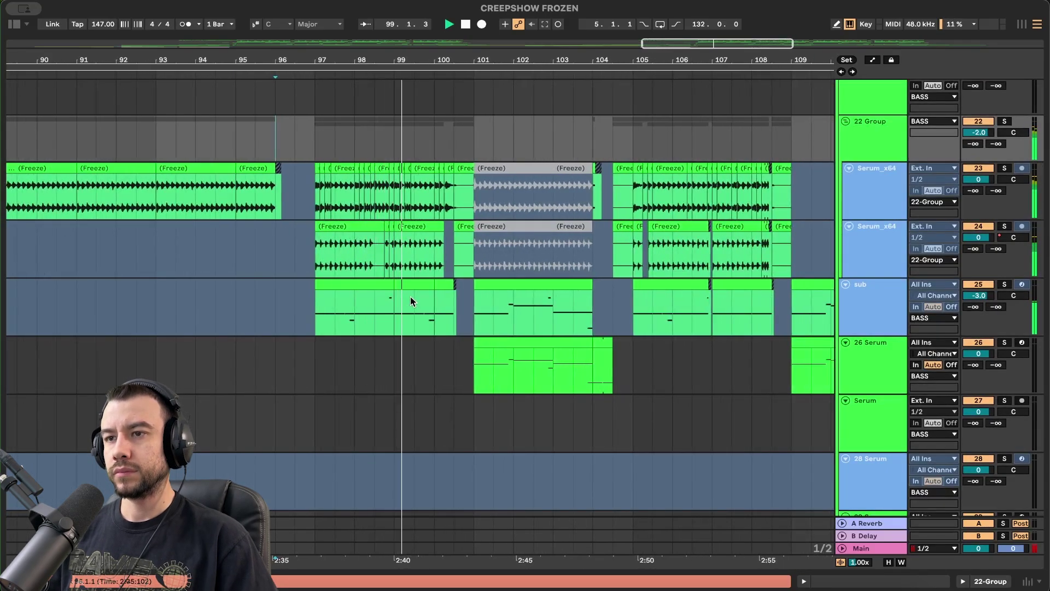
{"action": "scroll", "coordinate": [410, 297], "scroll_direction": "up", "scroll_amount": 4}
{"action": "scroll", "coordinate": [410, 297], "scroll_direction": "right", "scroll_amount": 3}
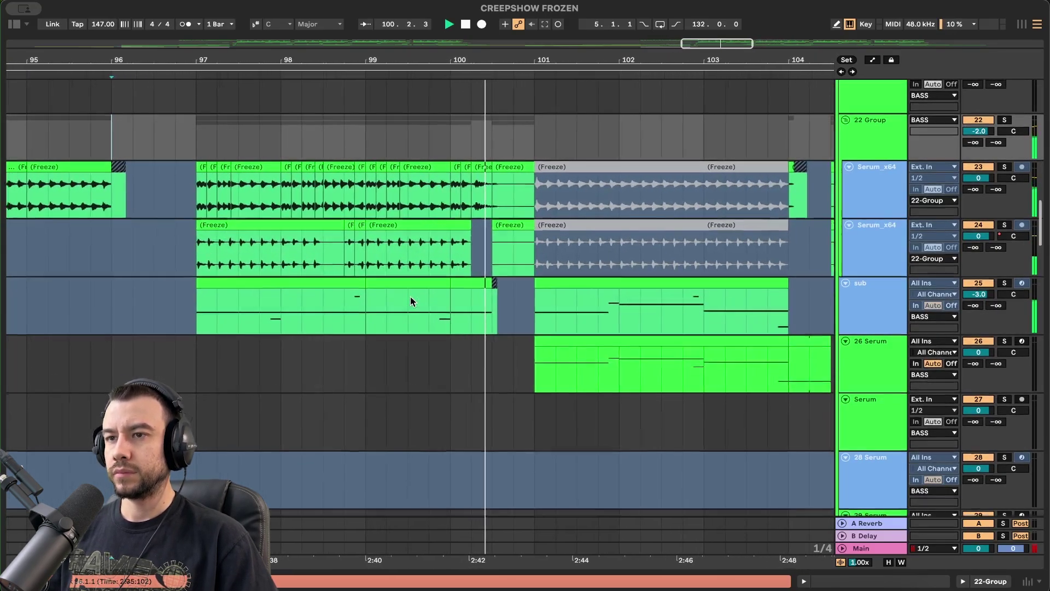
{"action": "scroll", "coordinate": [410, 296], "scroll_direction": "down", "scroll_amount": 1}
{"action": "scroll", "coordinate": [411, 296], "scroll_direction": "down", "scroll_amount": 4}
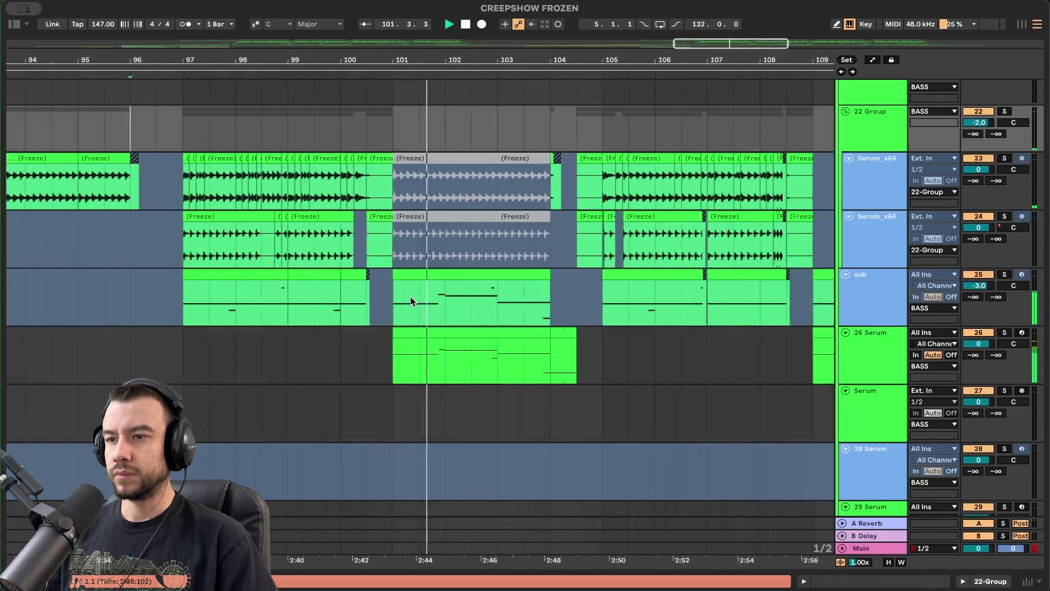
{"action": "scroll", "coordinate": [410, 301], "scroll_direction": "down", "scroll_amount": 1}
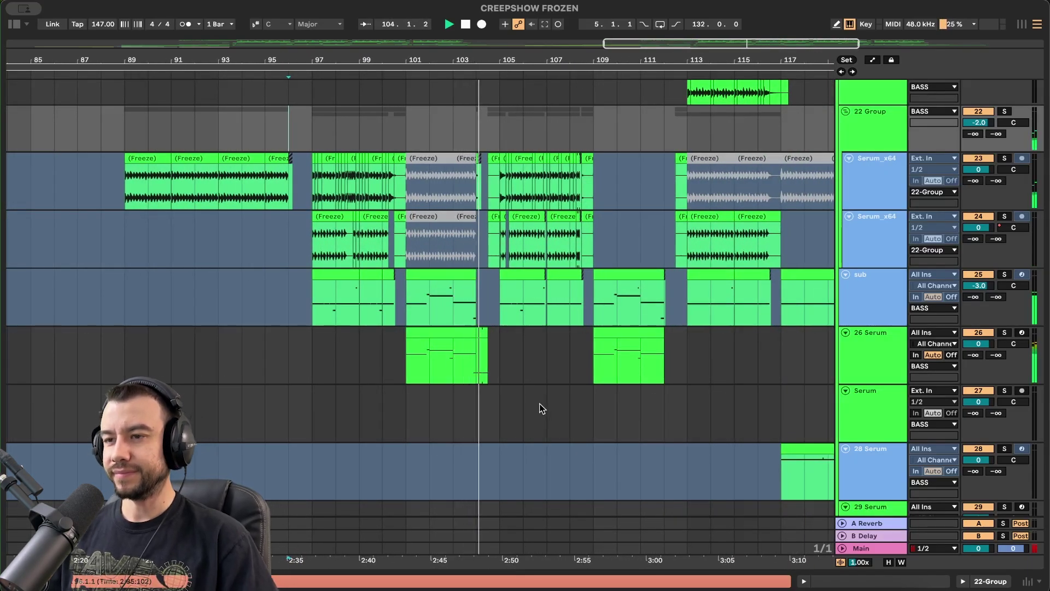
{"action": "scroll", "coordinate": [539, 408], "scroll_direction": "down", "scroll_amount": 2}
{"action": "scroll", "coordinate": [539, 403], "scroll_direction": "down", "scroll_amount": 4}
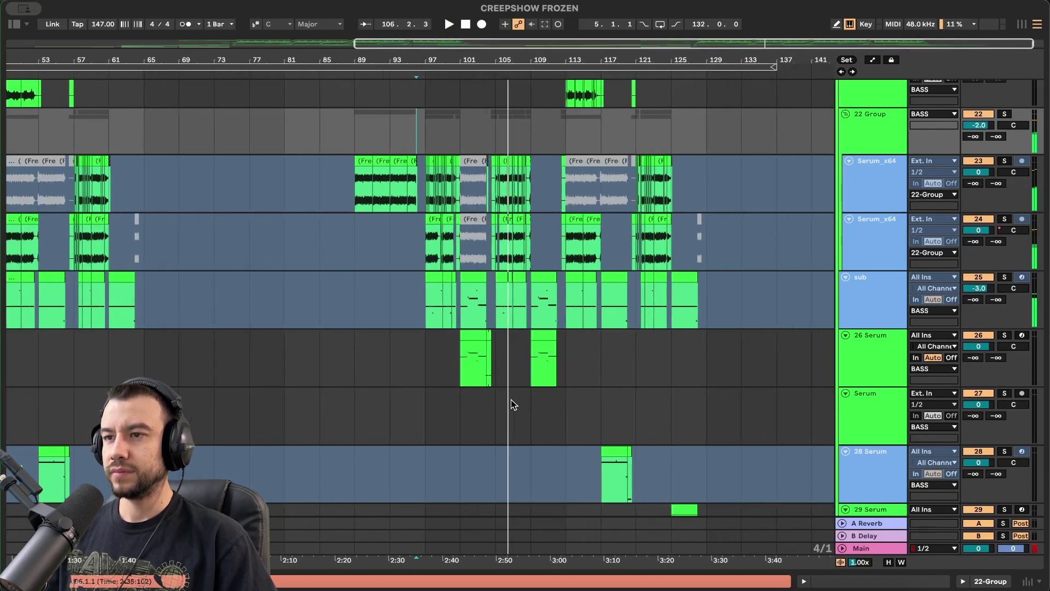
Examine the first drop's TOPS drum tracks and the SPLC one-shot clips on the BASS tracks.
{"action": "scroll", "coordinate": [310, 386], "scroll_direction": "left", "scroll_amount": 10}
{"action": "scroll", "coordinate": [330, 372], "scroll_direction": "up", "scroll_amount": 10}
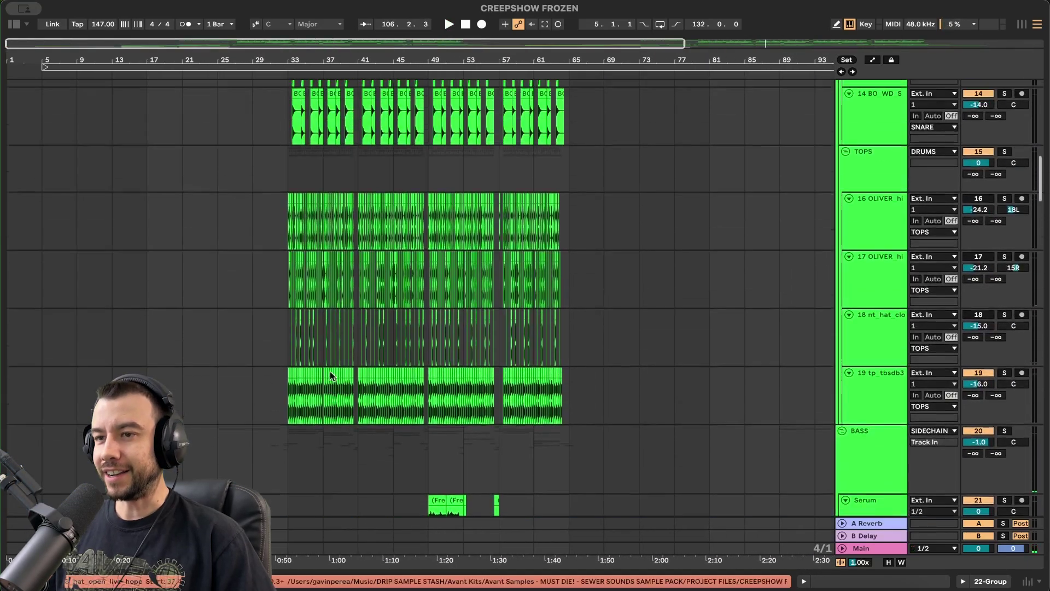
{"action": "scroll", "coordinate": [268, 341], "scroll_direction": "up", "scroll_amount": 3}
{"action": "scroll", "coordinate": [268, 340], "scroll_direction": "down", "scroll_amount": 10}
{"action": "scroll", "coordinate": [268, 340], "scroll_direction": "left", "scroll_amount": 4}
{"action": "scroll", "coordinate": [268, 339], "scroll_direction": "down", "scroll_amount": 15}
{"action": "scroll", "coordinate": [268, 339], "scroll_direction": "right", "scroll_amount": 3}
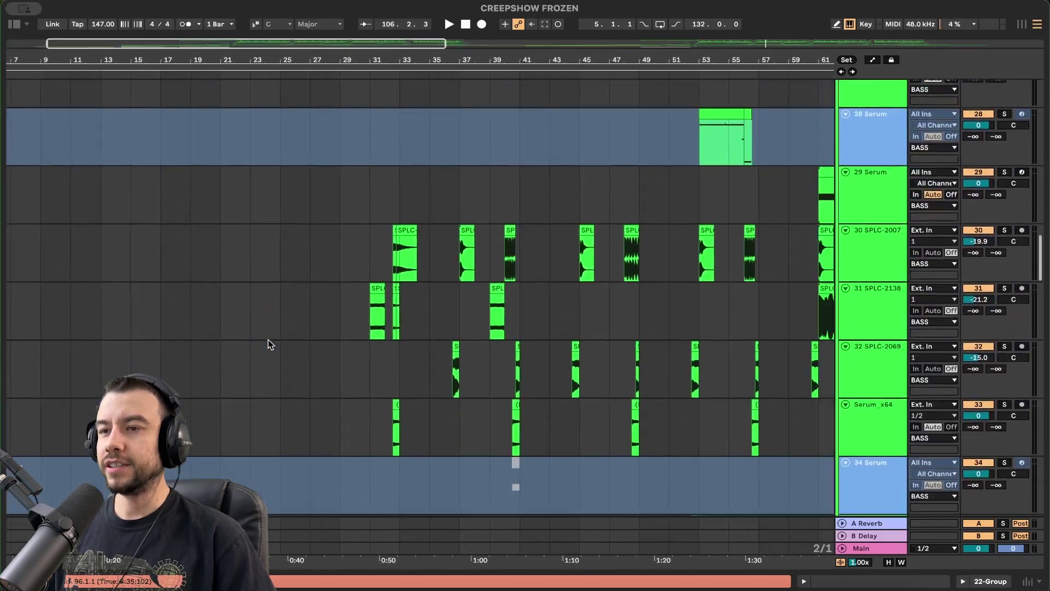
Examine the VOX sample clips and the CAS_WH2 downlifters around bars 25 to 45.
{"action": "scroll", "coordinate": [267, 339], "scroll_direction": "down", "scroll_amount": 8}
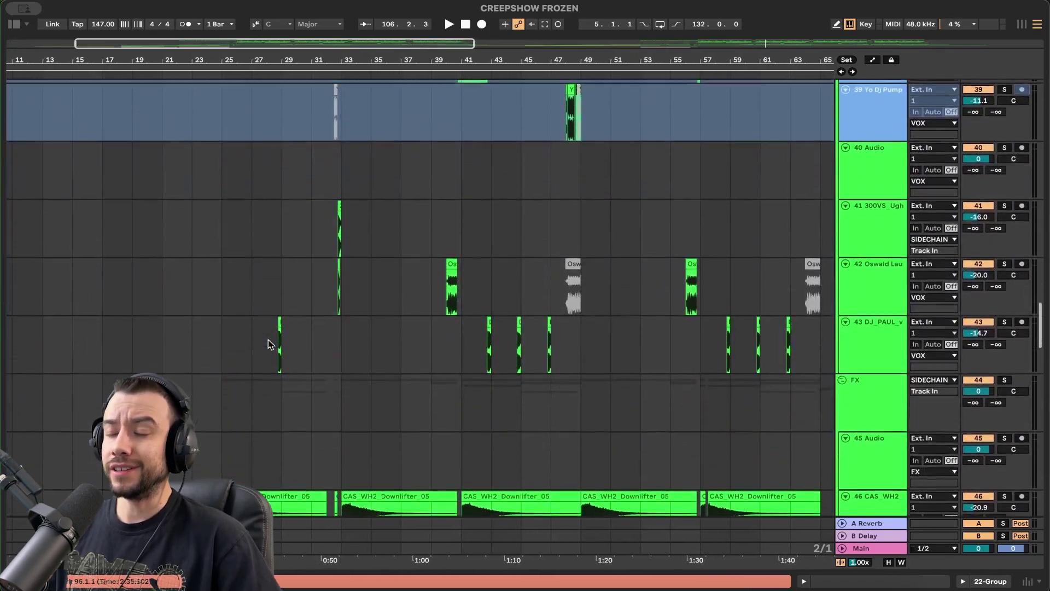
{"action": "scroll", "coordinate": [268, 339], "scroll_direction": "up", "scroll_amount": 3}
{"action": "scroll", "coordinate": [268, 339], "scroll_direction": "up", "scroll_amount": 2}
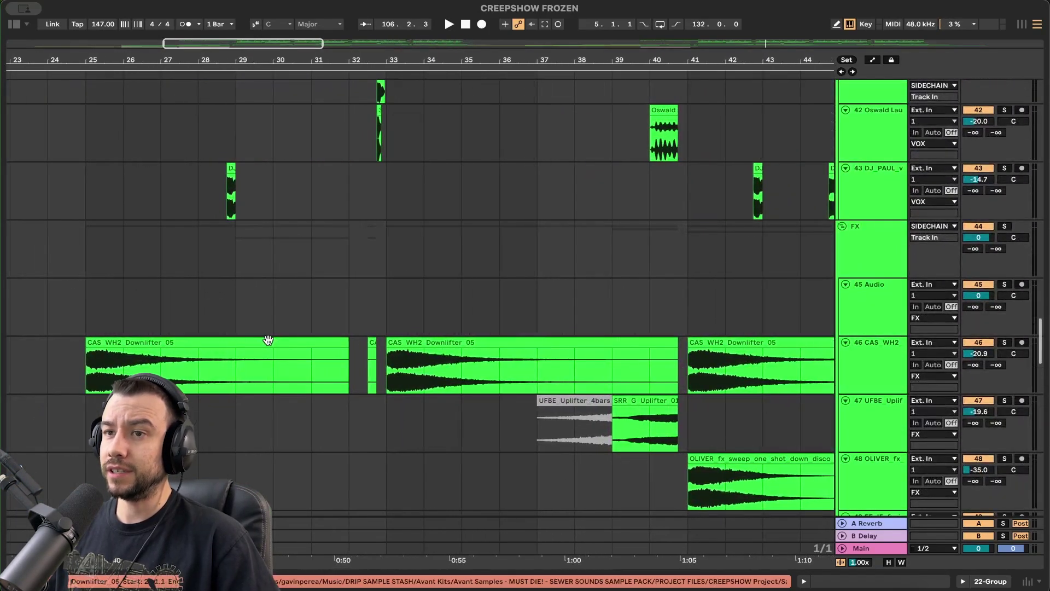
{"action": "scroll", "coordinate": [268, 339], "scroll_direction": "up", "scroll_amount": 5}
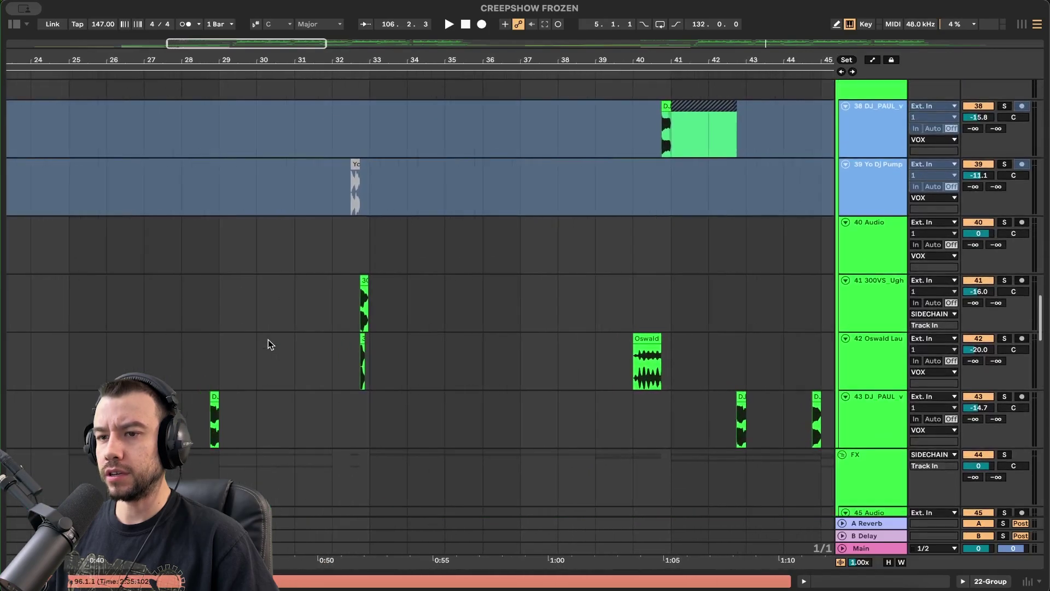
{"action": "scroll", "coordinate": [385, 376], "scroll_direction": "down", "scroll_amount": 3}
{"action": "scroll", "coordinate": [385, 376], "scroll_direction": "up", "scroll_amount": 10}
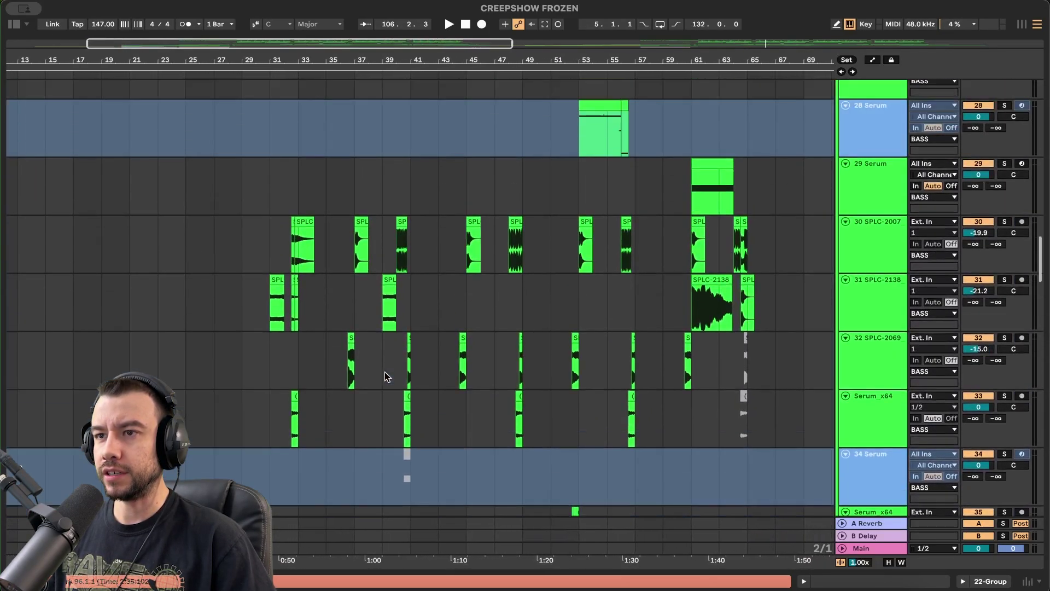
Play the first build-up from bar 29 with the Serum_x64 bass tracks in view, and stop playback.
{"action": "scroll", "coordinate": [298, 189], "scroll_direction": "up", "scroll_amount": 4}
{"action": "left_click", "coordinate": [297, 189]}
{"action": "scroll", "coordinate": [326, 357], "scroll_direction": "down", "scroll_amount": 5}
{"action": "scroll", "coordinate": [326, 358], "scroll_direction": "up", "scroll_amount": 7}
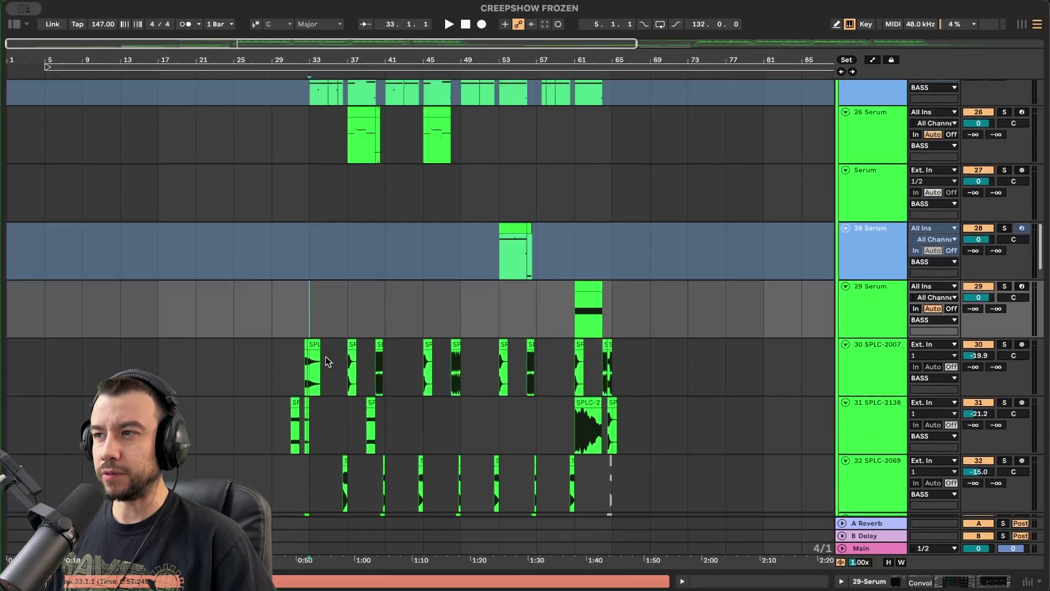
{"action": "scroll", "coordinate": [326, 356], "scroll_direction": "up", "scroll_amount": 4}
{"action": "key", "text": "space"}
{"action": "left_click", "coordinate": [278, 244]}
{"action": "key", "text": "space"}
{"action": "key", "text": "space"}
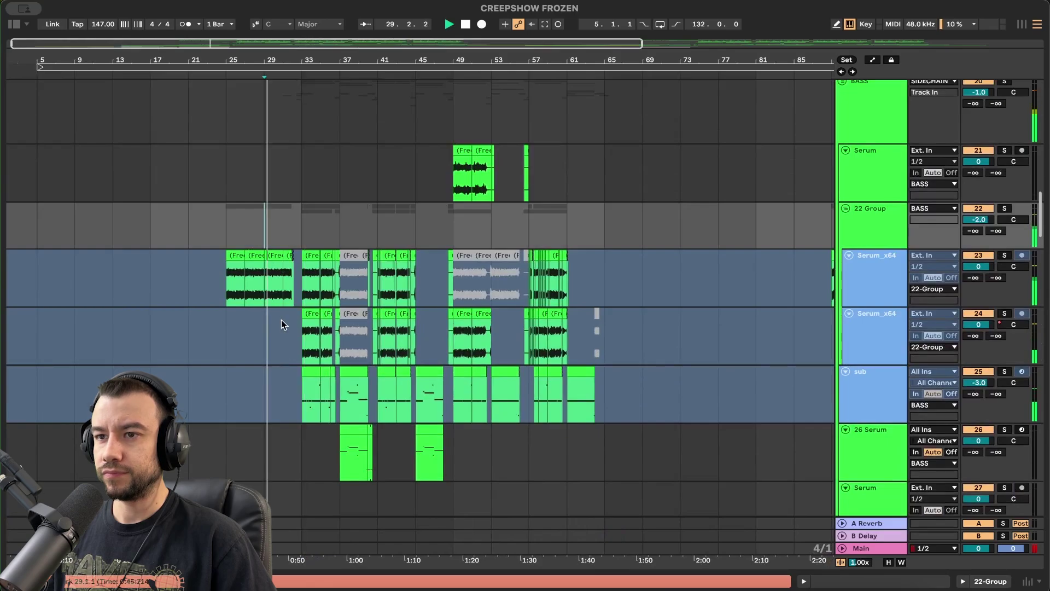
{"action": "scroll", "coordinate": [281, 319], "scroll_direction": "up", "scroll_amount": 2}
{"action": "scroll", "coordinate": [281, 319], "scroll_direction": "down", "scroll_amount": 3}
{"action": "key", "text": "space"}
Play the arrangement from bar 17 and examine the DUNE 3, Suspense_01 and 040_Stab_D# clips.
{"action": "scroll", "coordinate": [214, 341], "scroll_direction": "down", "scroll_amount": 15}
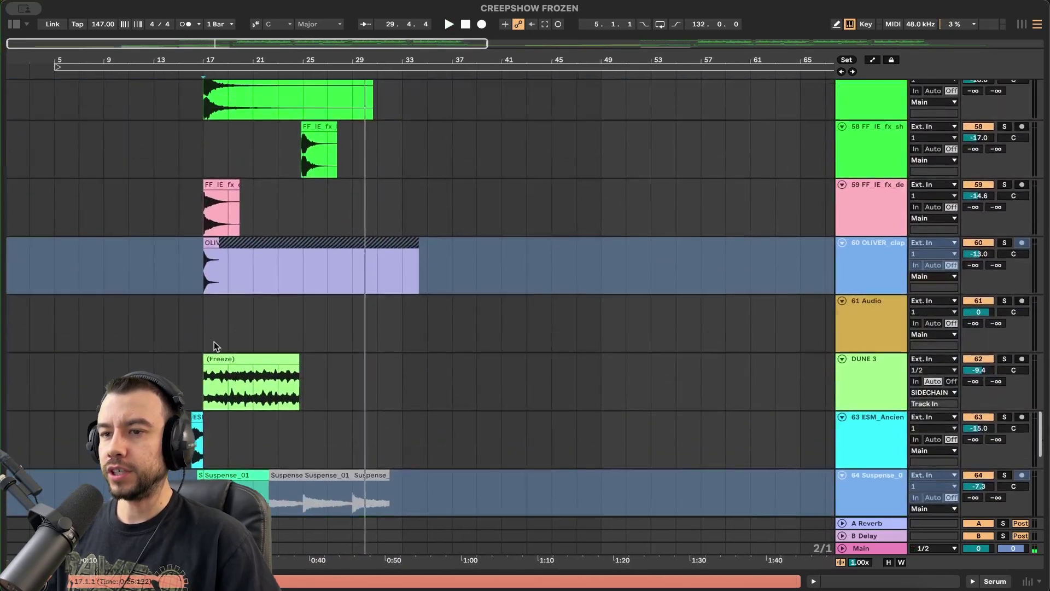
{"action": "left_click", "coordinate": [215, 342]}
{"action": "scroll", "coordinate": [214, 341], "scroll_direction": "up", "scroll_amount": 5}
{"action": "scroll", "coordinate": [214, 341], "scroll_direction": "down", "scroll_amount": 3}
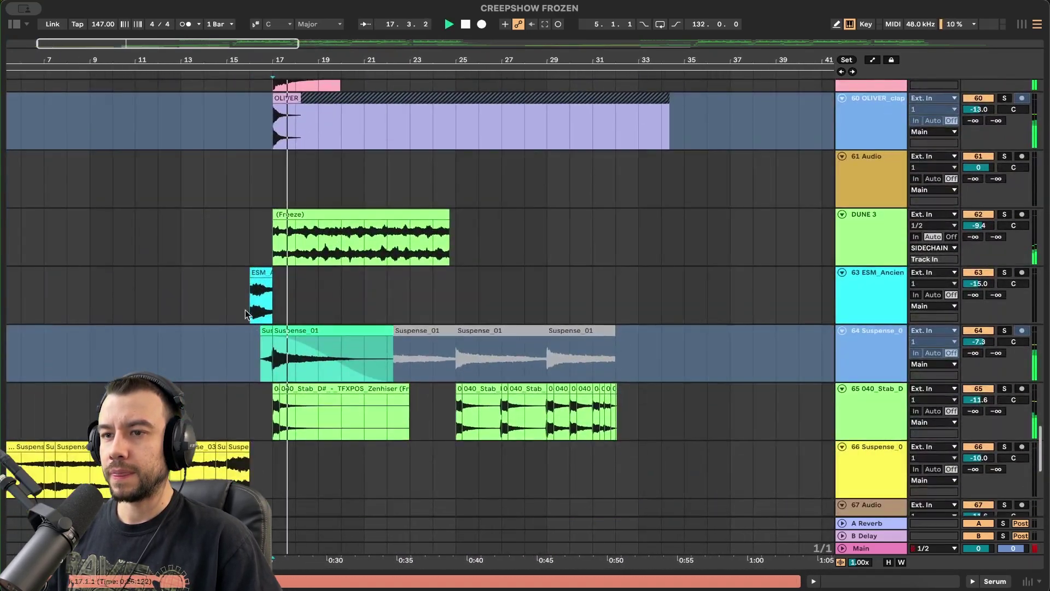
Select bars 7 to 15 on tracks 65 and 66, play from there, and examine the Suspense_03 and Only Human clips.
{"action": "left_click", "coordinate": [176, 385]}
{"action": "left_click_drag", "start_coordinate": [146, 402], "coordinate": [323, 458]}
{"action": "key", "text": "space"}
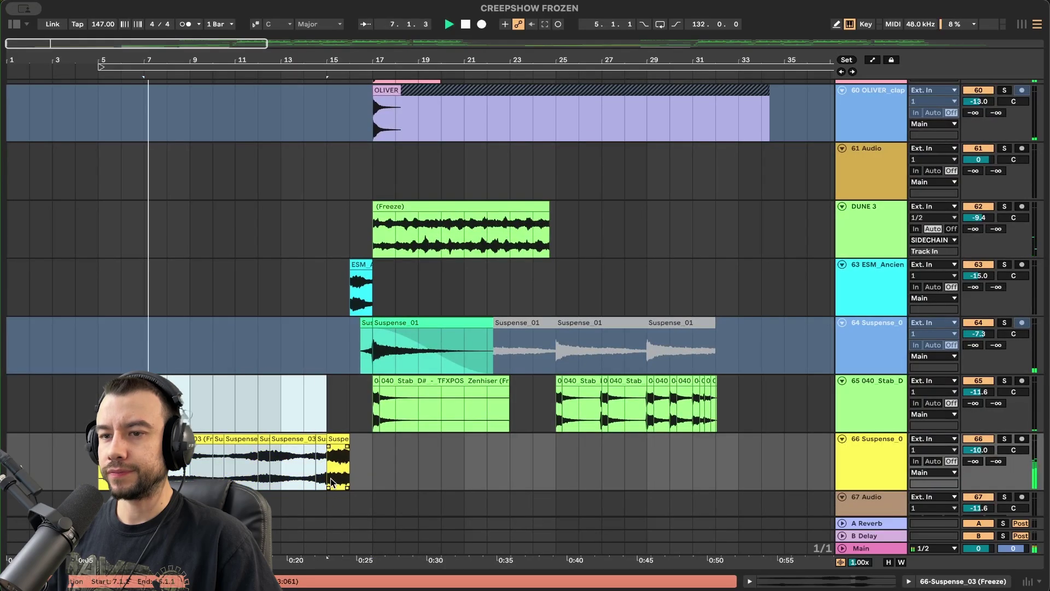
{"action": "scroll", "coordinate": [275, 402], "scroll_direction": "down", "scroll_amount": 3}
{"action": "scroll", "coordinate": [275, 402], "scroll_direction": "up", "scroll_amount": 3}
{"action": "scroll", "coordinate": [273, 398], "scroll_direction": "down", "scroll_amount": 3}
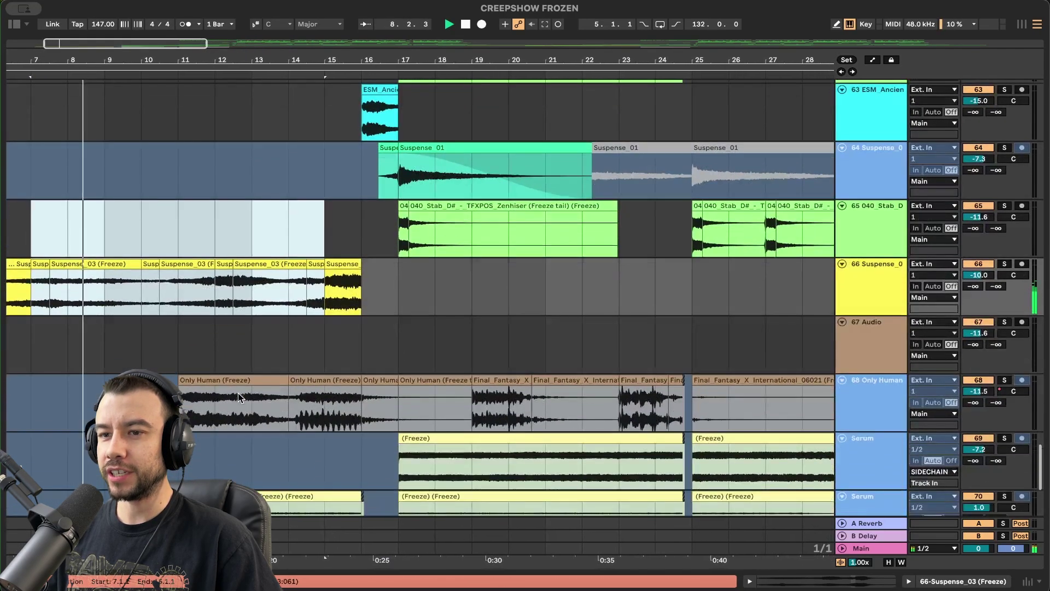
Solo the Only Human track, play its clips from bar 11 and again from bar 14, and end the solo and playback.
{"action": "left_click", "coordinate": [190, 395]}
{"action": "key", "text": "space"}
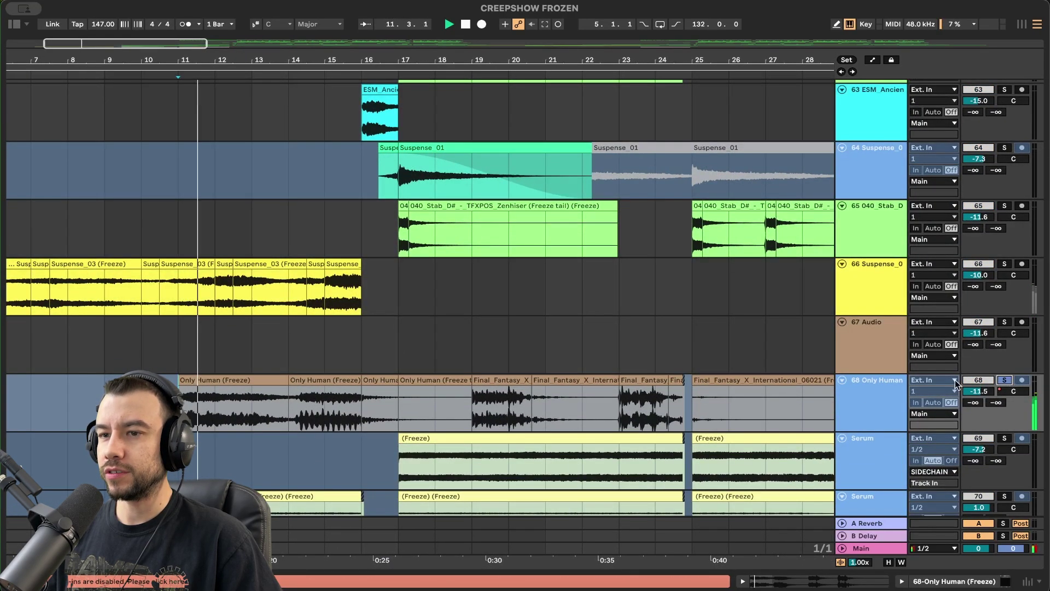
{"action": "left_click", "coordinate": [290, 409]}
{"action": "double_click", "coordinate": [888, 399]}
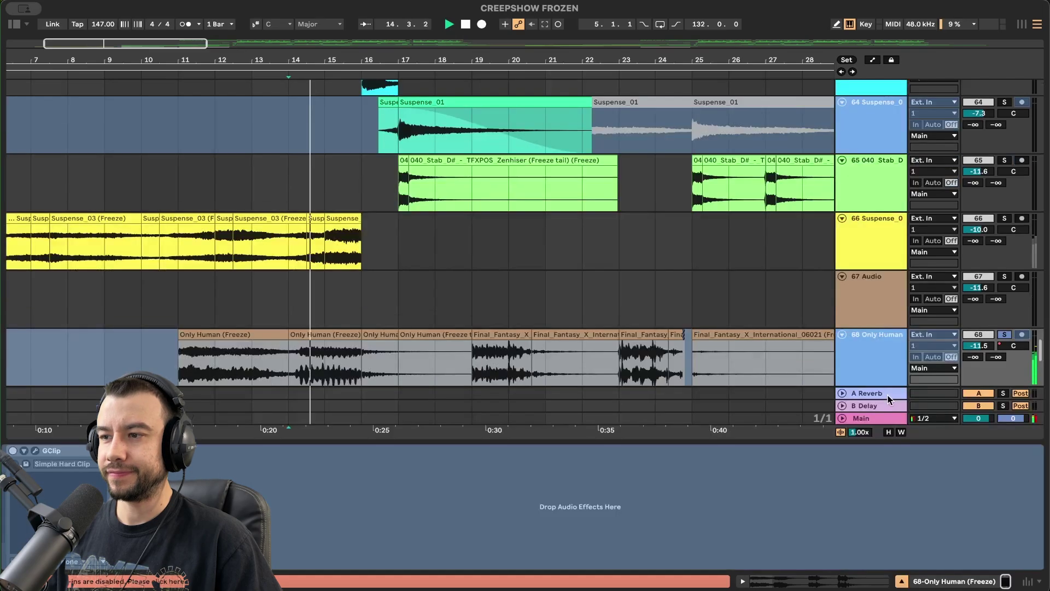
{"action": "left_click", "coordinate": [552, 442]}
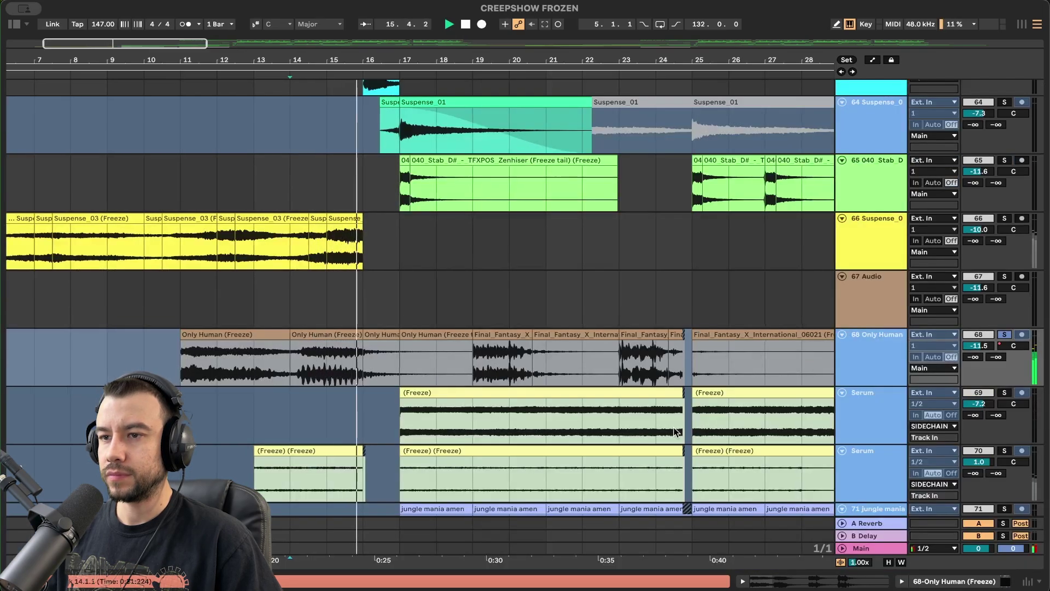
{"action": "scroll", "coordinate": [678, 427], "scroll_direction": "down", "scroll_amount": 5}
{"action": "left_click", "coordinate": [1004, 335]}
{"action": "key", "text": "space"}
Play the ESM_Ancient_Game stab clip on track 63 from bar 16 and examine its waveform up close.
{"action": "scroll", "coordinate": [487, 380], "scroll_direction": "up", "scroll_amount": 1}
{"action": "scroll", "coordinate": [339, 378], "scroll_direction": "up", "scroll_amount": 2}
{"action": "scroll", "coordinate": [339, 377], "scroll_direction": "up", "scroll_amount": 1}
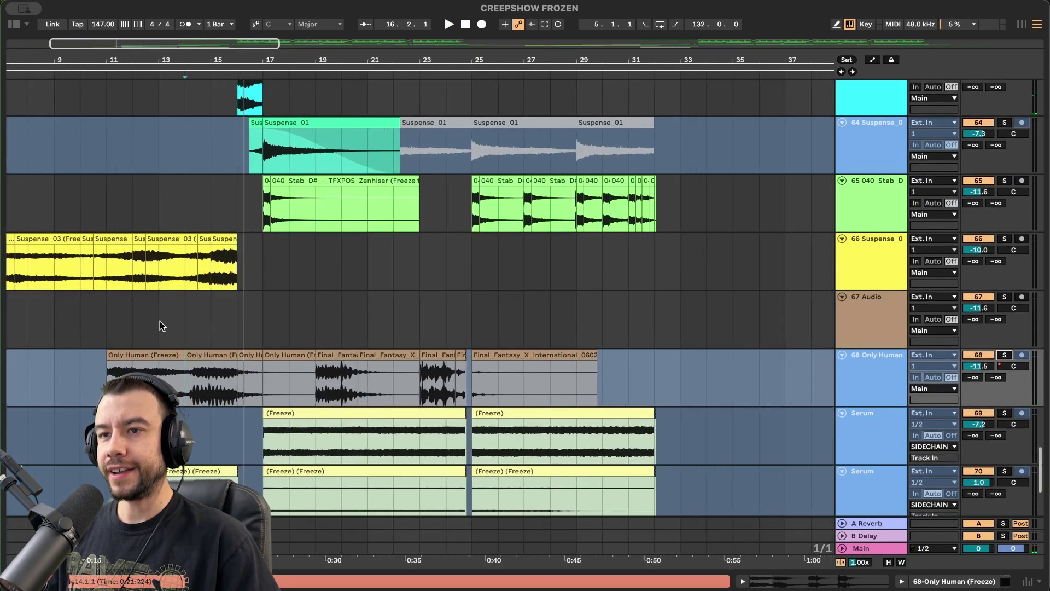
{"action": "left_click_drag", "start_coordinate": [160, 320], "coordinate": [224, 347]}
{"action": "scroll", "coordinate": [227, 350], "scroll_direction": "up", "scroll_amount": 7}
{"action": "left_click", "coordinate": [229, 293]}
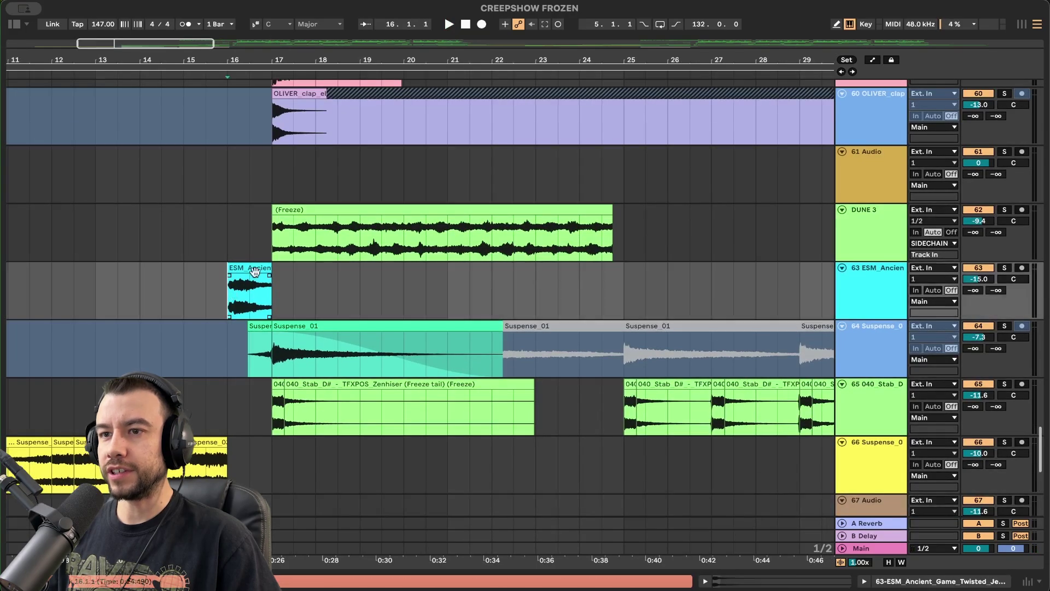
{"action": "key", "text": "space"}
{"action": "key", "text": "plus"}
{"action": "key", "text": "plus"}
{"action": "key", "text": "plus"}
{"action": "scroll", "coordinate": [271, 294], "scroll_direction": "up", "scroll_amount": 5}
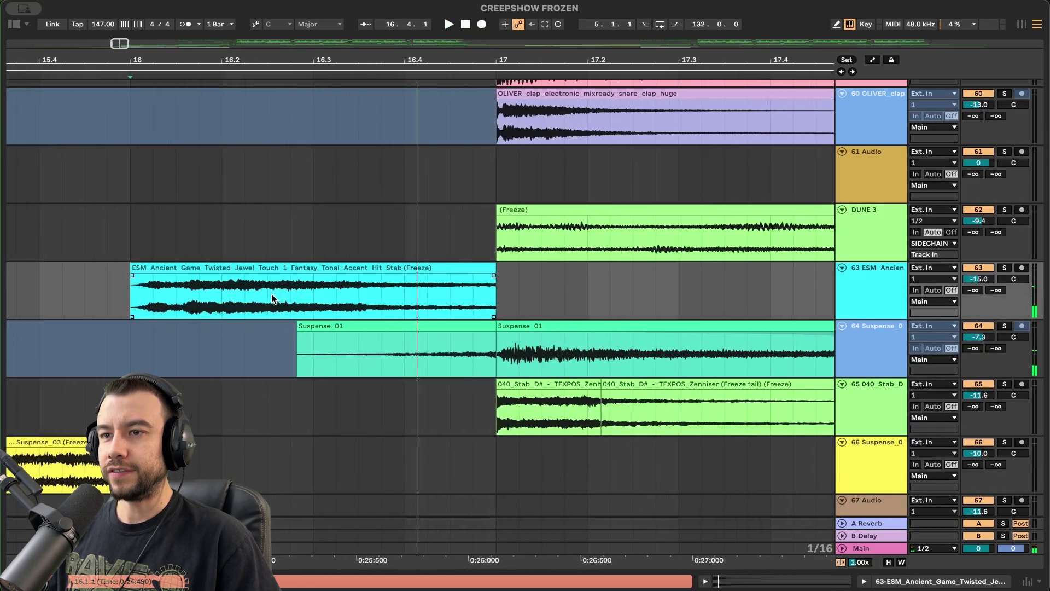
Play from bar 16 into bar 18, examine the Must Die fx and Impact_Fx layers, and stop playback.
{"action": "scroll", "coordinate": [272, 294], "scroll_direction": "down", "scroll_amount": 3}
{"action": "key", "text": "space"}
{"action": "scroll", "coordinate": [272, 294], "scroll_direction": "down", "scroll_amount": 5}
{"action": "key", "text": "minus"}
{"action": "key", "text": "minus"}
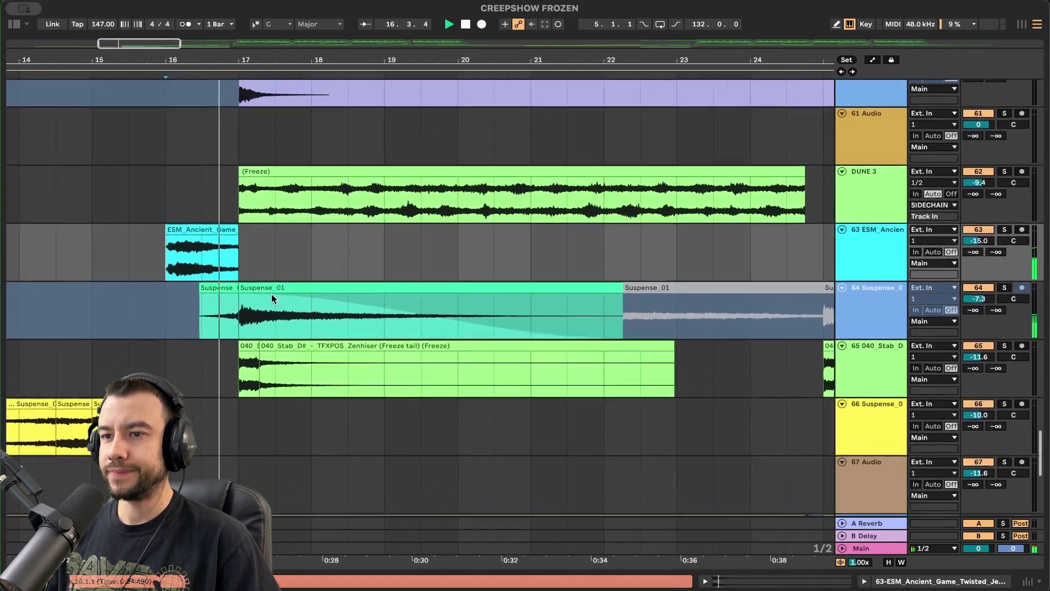
{"action": "scroll", "coordinate": [305, 355], "scroll_direction": "up", "scroll_amount": 3}
{"action": "scroll", "coordinate": [303, 355], "scroll_direction": "up", "scroll_amount": 15}
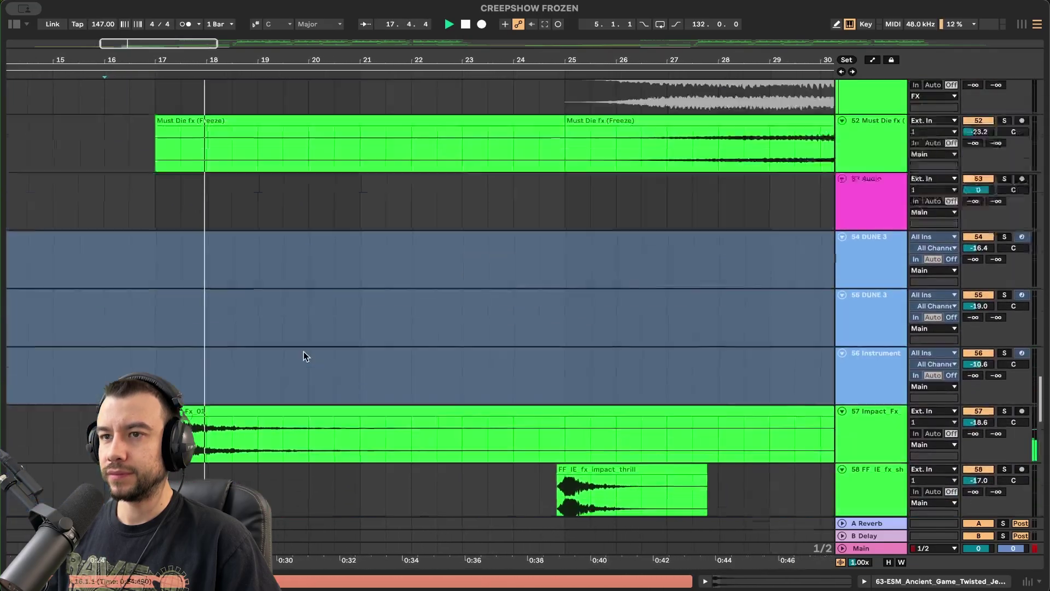
{"action": "key", "text": "space"}
Play the jungle mania amen loop on track 71 from bar 17, using the track's solo control.
{"action": "scroll", "coordinate": [304, 355], "scroll_direction": "down", "scroll_amount": 20}
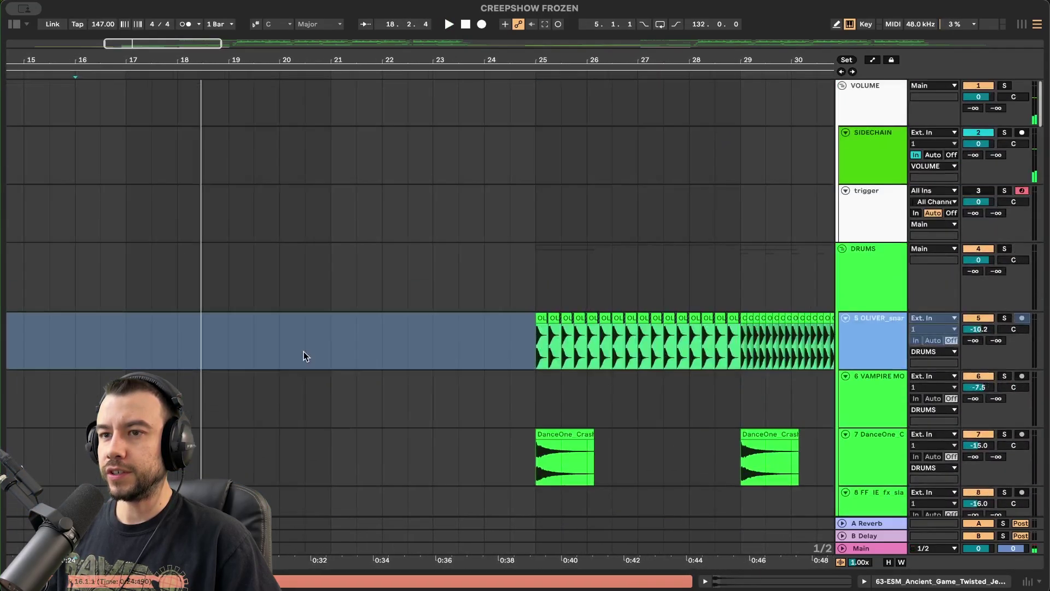
{"action": "scroll", "coordinate": [305, 355], "scroll_direction": "left", "scroll_amount": 2}
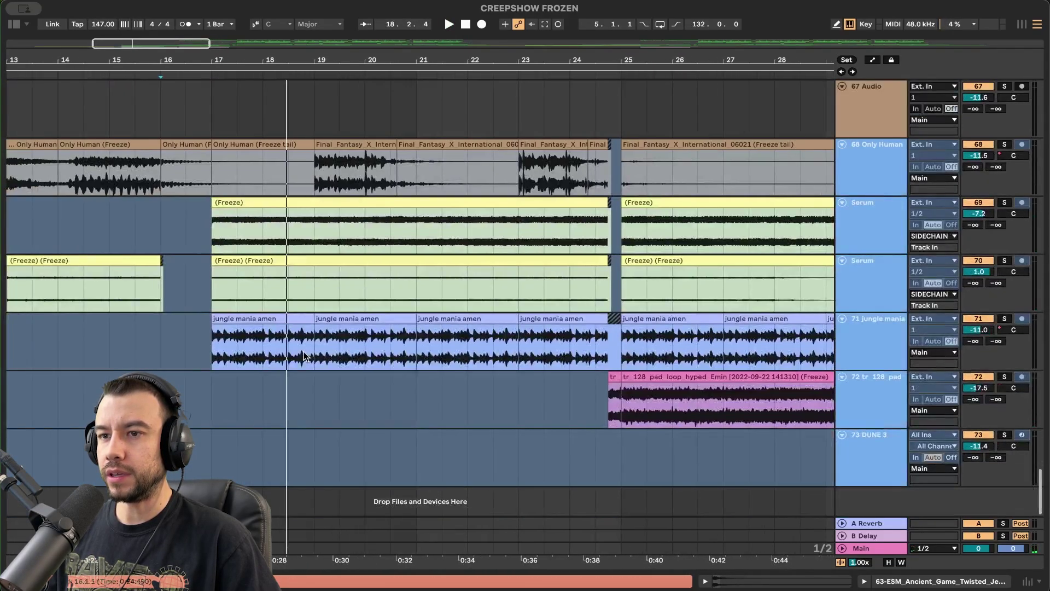
{"action": "left_click", "coordinate": [286, 319]}
{"action": "left_click", "coordinate": [1005, 318]}
{"action": "key", "text": "space"}
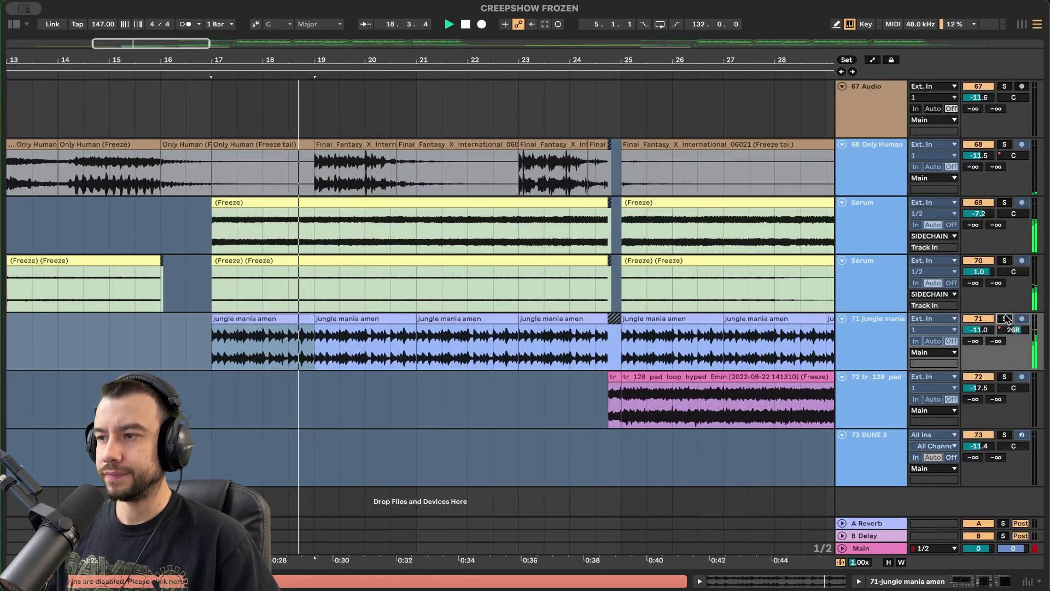
{"action": "scroll", "coordinate": [438, 329], "scroll_direction": "down", "scroll_amount": 3}
{"action": "scroll", "coordinate": [438, 329], "scroll_direction": "up", "scroll_amount": 3}
{"action": "scroll", "coordinate": [438, 329], "scroll_direction": "down", "scroll_amount": 2}
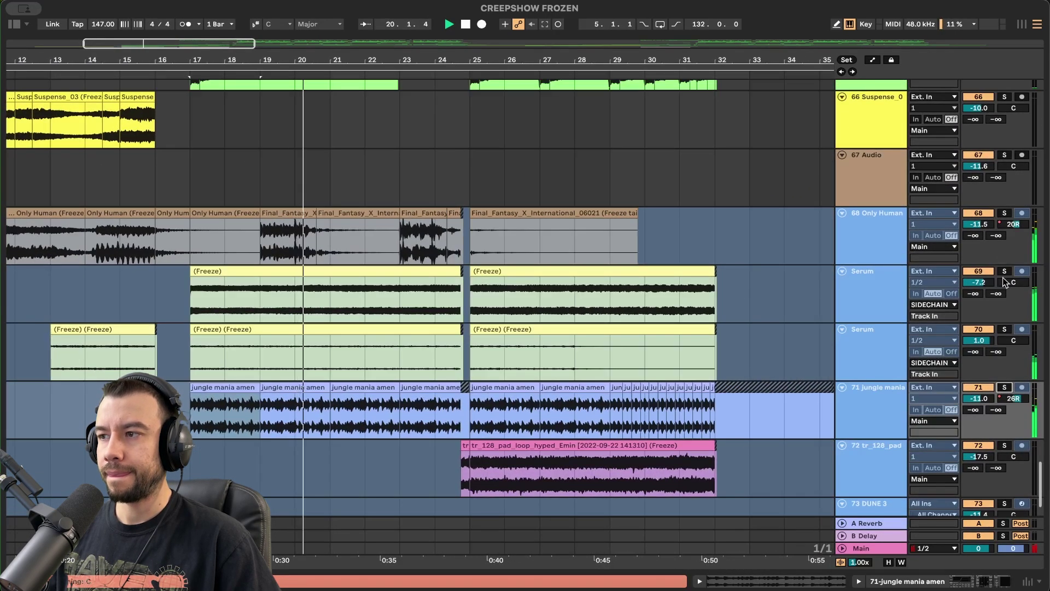
Solo Serum track 69, play its frozen clip from bar 17, and end the solo.
{"action": "left_click", "coordinate": [1003, 271]}
{"action": "left_click", "coordinate": [259, 270]}
{"action": "key", "text": "space"}
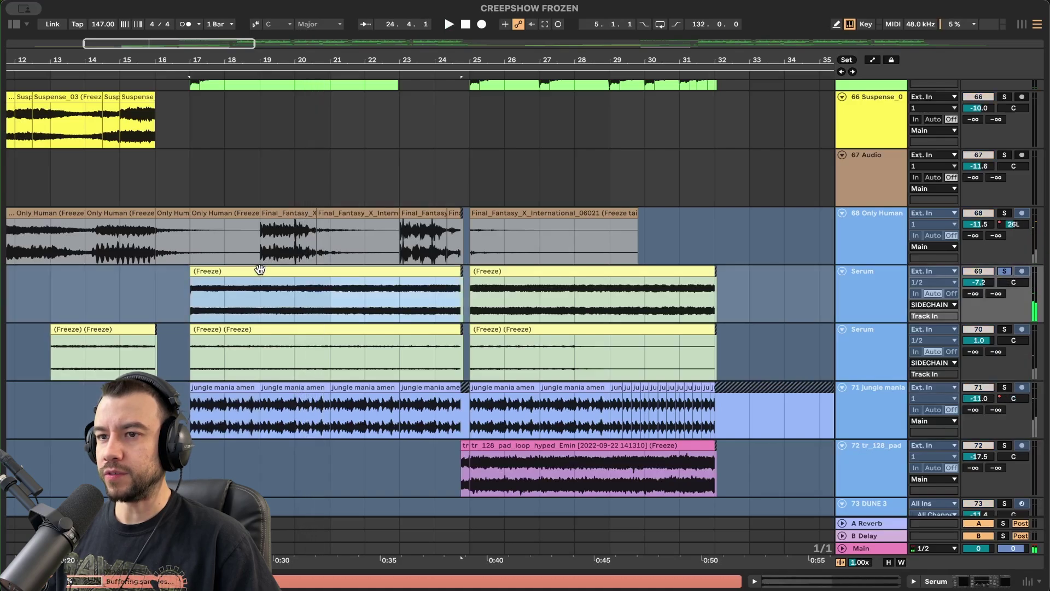
{"action": "key", "text": "space"}
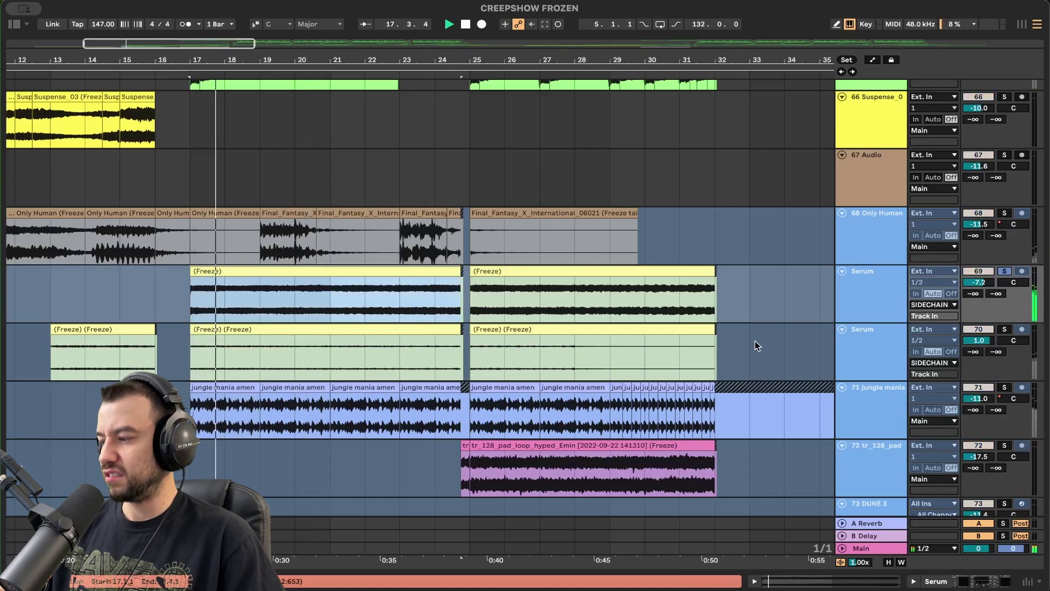
{"action": "left_click", "coordinate": [1007, 271]}
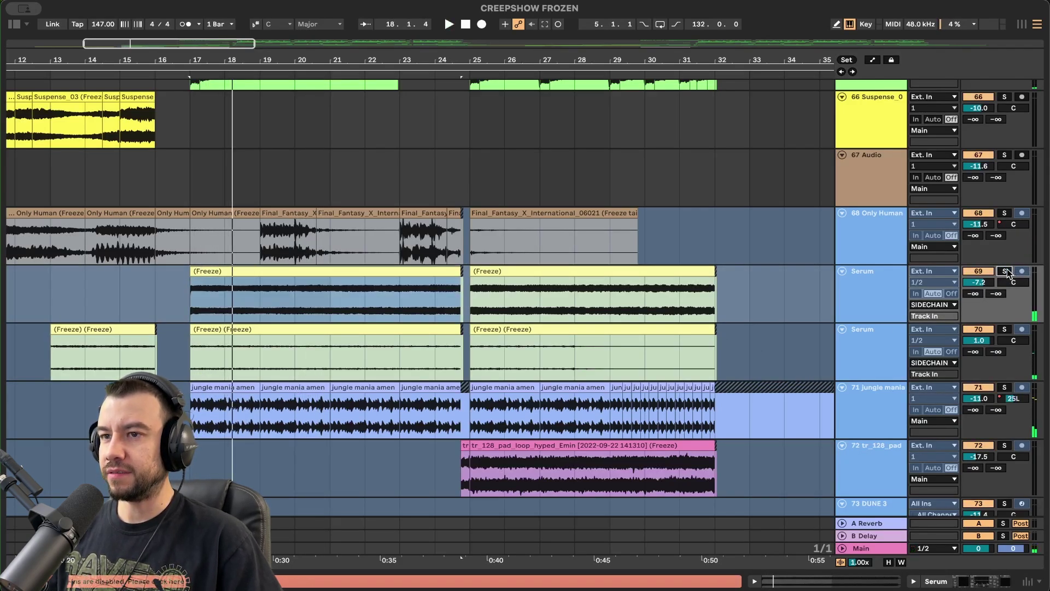
Play from bar 17 to bar 24, briefly soloing track 68 to hear the Final_Fantasy_X_International samples alone.
{"action": "key", "text": "space"}
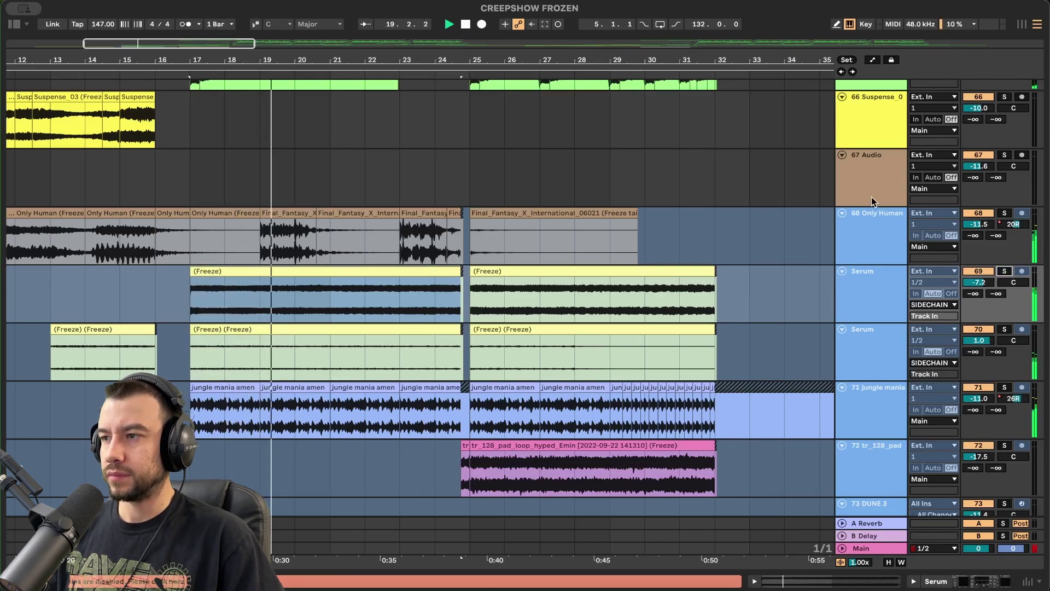
{"action": "left_click", "coordinate": [1005, 213]}
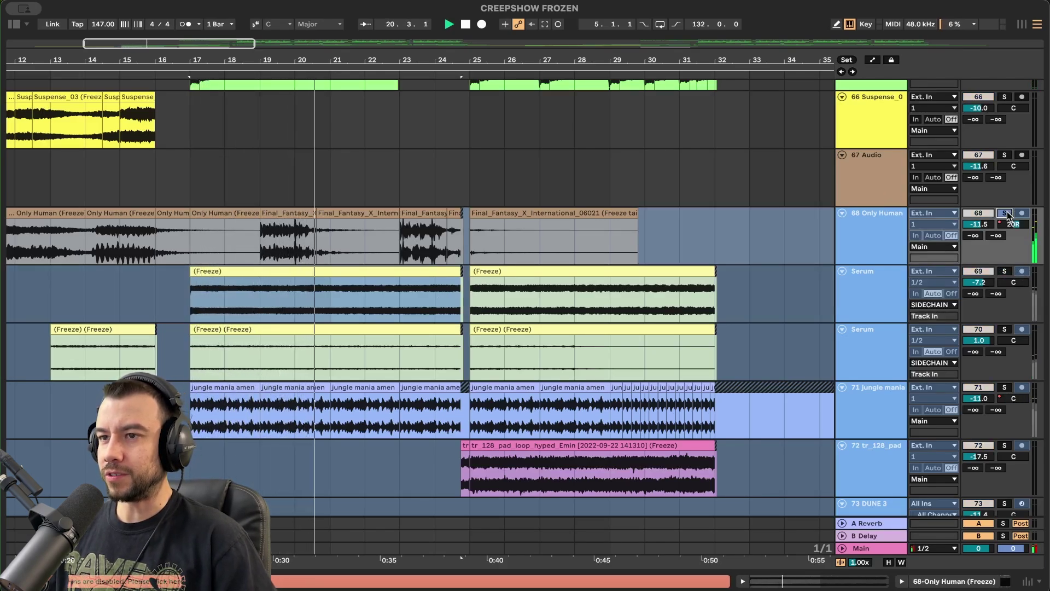
{"action": "left_click", "coordinate": [1006, 213]}
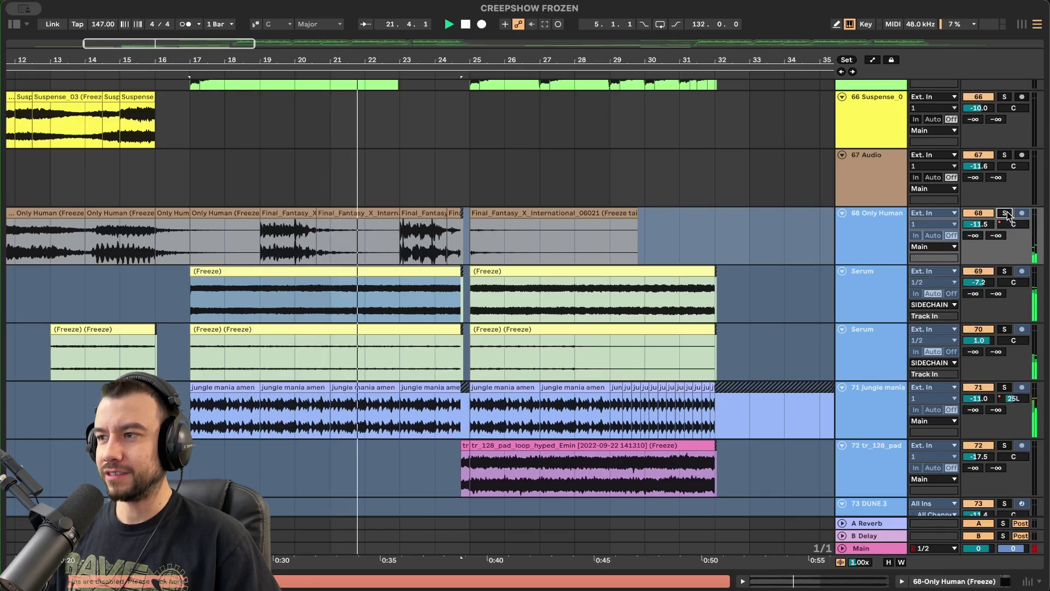
{"action": "scroll", "coordinate": [430, 252], "scroll_direction": "up", "scroll_amount": 3}
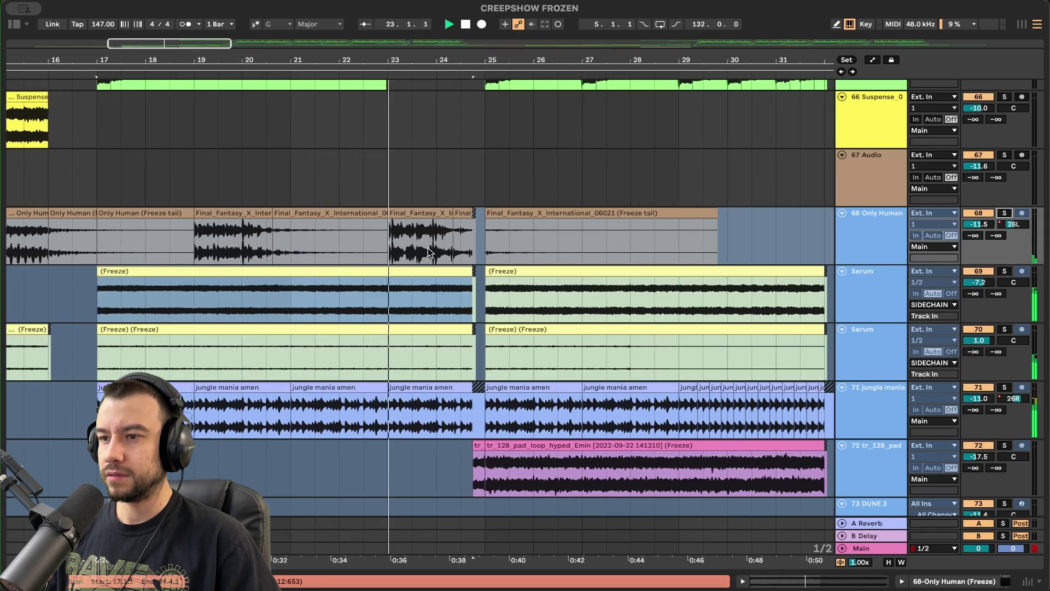
{"action": "scroll", "coordinate": [429, 252], "scroll_direction": "right", "scroll_amount": 2}
{"action": "scroll", "coordinate": [428, 249], "scroll_direction": "down", "scroll_amount": 3}
{"action": "scroll", "coordinate": [427, 249], "scroll_direction": "up", "scroll_amount": 10}
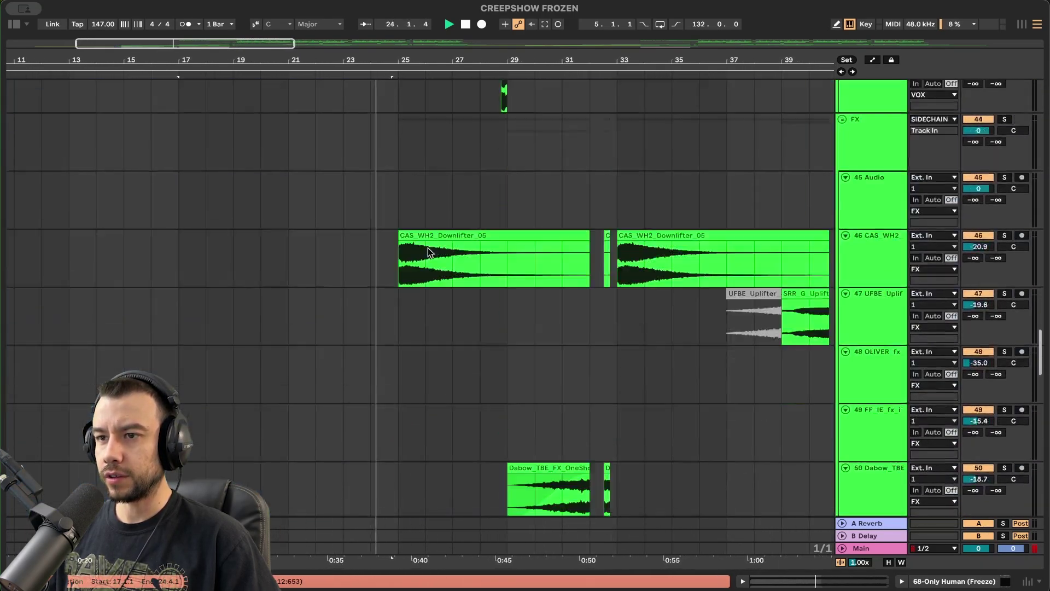
Play the transition from bar 24 with the CAS_WH2_Downlifter_05 clip in view, and stop playback.
{"action": "scroll", "coordinate": [427, 248], "scroll_direction": "up", "scroll_amount": 5}
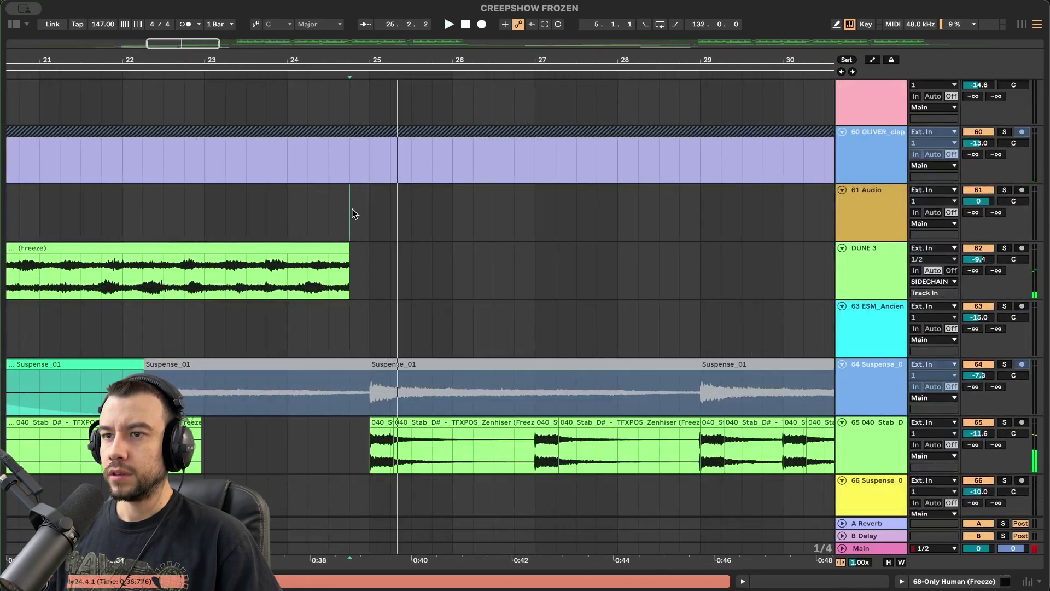
{"action": "scroll", "coordinate": [352, 213], "scroll_direction": "up", "scroll_amount": 15}
{"action": "left_click_drag", "start_coordinate": [352, 147], "coordinate": [379, 186]}
{"action": "left_click", "coordinate": [294, 169]}
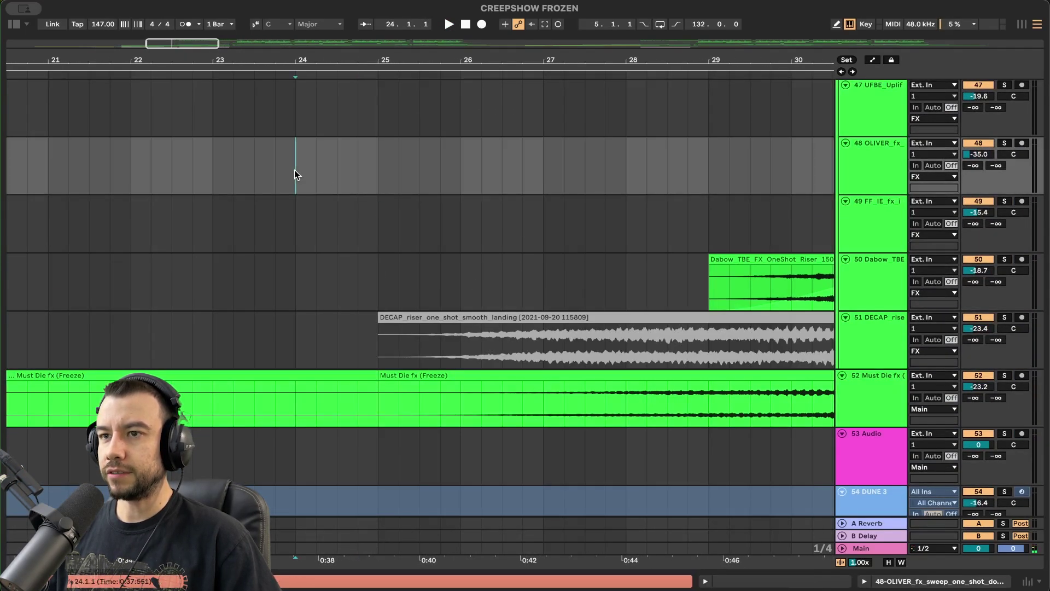
{"action": "key", "text": "space"}
{"action": "scroll", "coordinate": [350, 283], "scroll_direction": "up", "scroll_amount": 3}
{"action": "scroll", "coordinate": [350, 284], "scroll_direction": "up", "scroll_amount": 8}
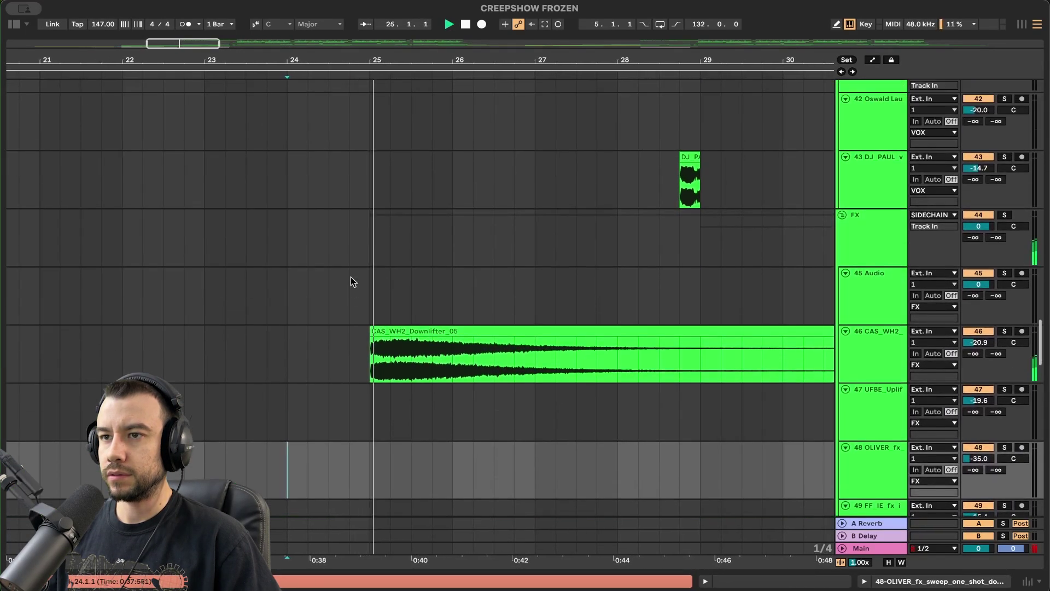
{"action": "left_click", "coordinate": [350, 275]}
{"action": "key", "text": "space"}
Select the short tr_128_pad_loop clip before bar 25 on track 72 and play it soloed.
{"action": "scroll", "coordinate": [349, 225], "scroll_direction": "up", "scroll_amount": 20}
{"action": "scroll", "coordinate": [347, 218], "scroll_direction": "down", "scroll_amount": 5}
{"action": "scroll", "coordinate": [350, 224], "scroll_direction": "down", "scroll_amount": 20}
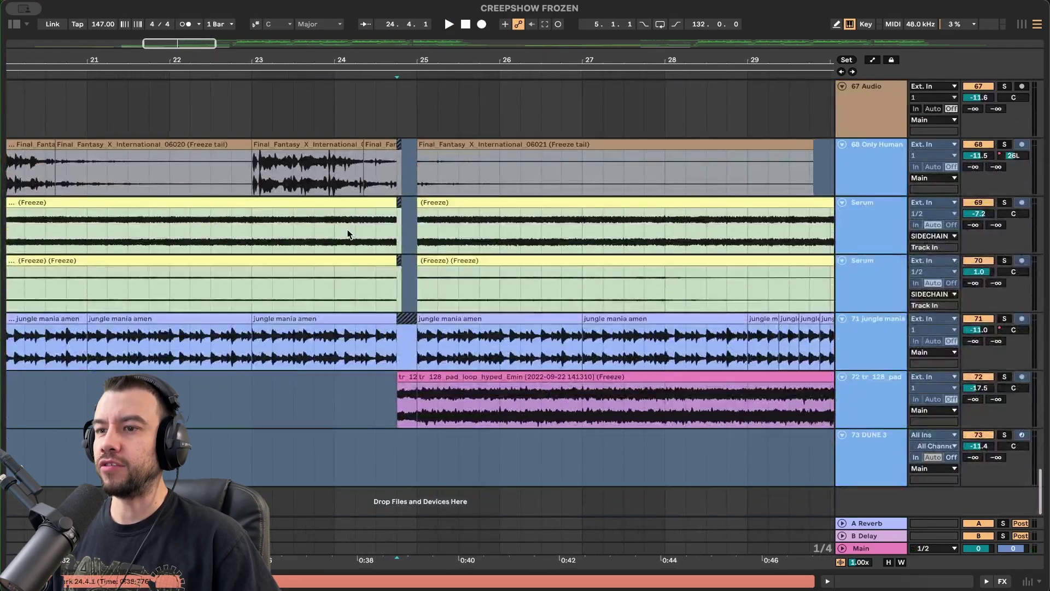
{"action": "scroll", "coordinate": [352, 320], "scroll_direction": "up", "scroll_amount": 3}
{"action": "left_click", "coordinate": [396, 386]}
{"action": "key", "text": "space"}
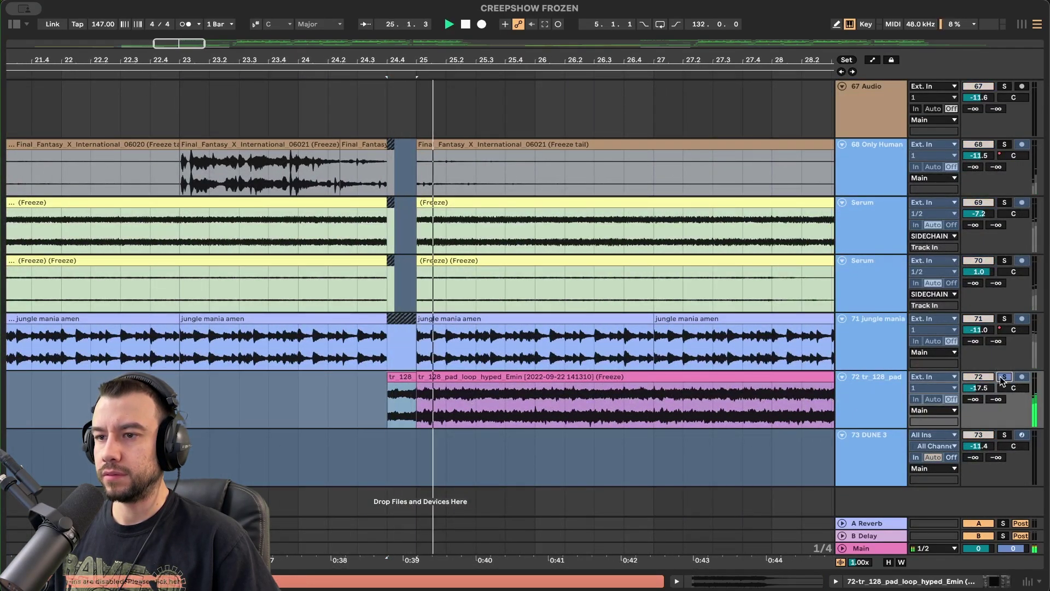
Play the FF_IE_fx_impact_thrill clip on track 58 soloed, and play it from bar 24.2 with all tracks.
{"action": "scroll", "coordinate": [482, 380], "scroll_direction": "up", "scroll_amount": 15}
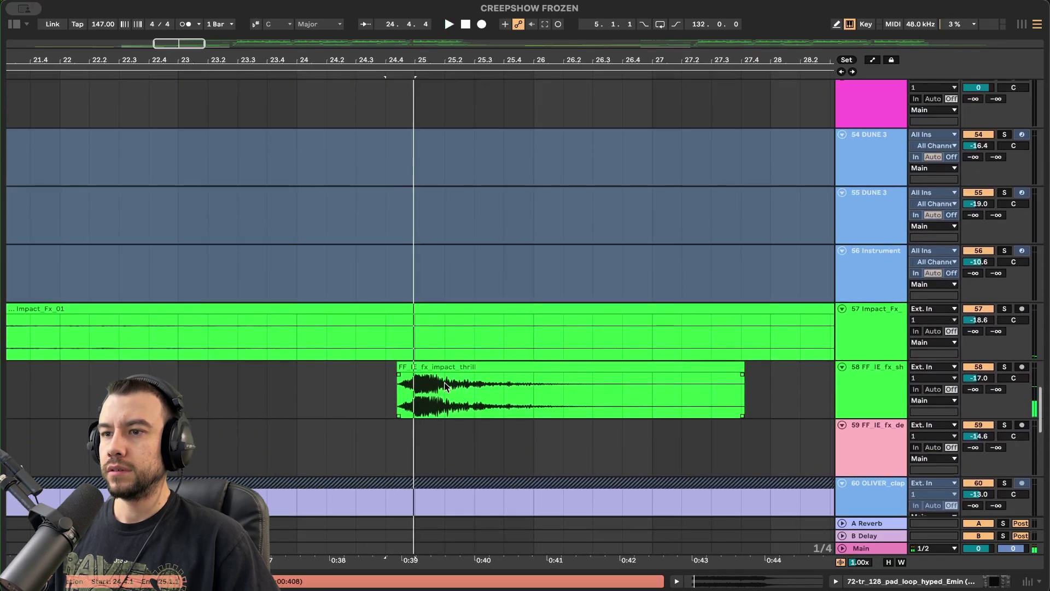
{"action": "left_click", "coordinate": [428, 368]}
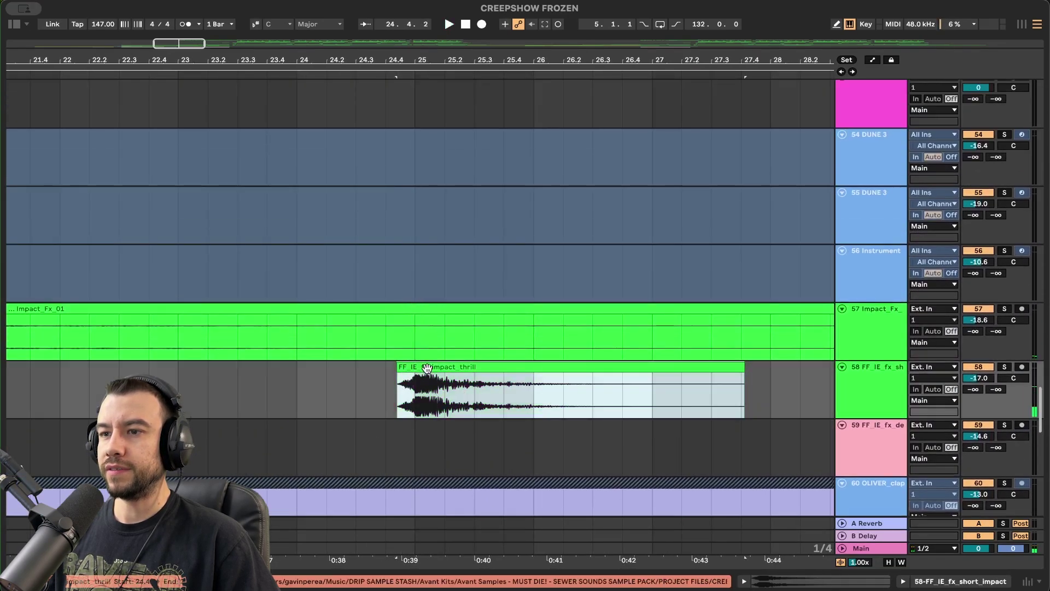
{"action": "left_click", "coordinate": [1003, 367]}
{"action": "key", "text": "space"}
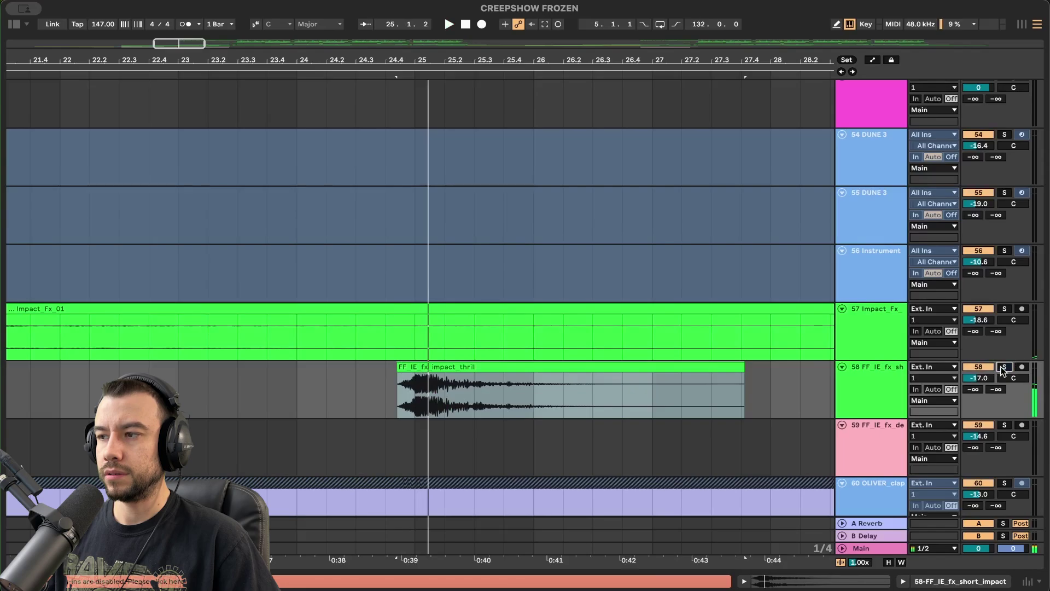
{"action": "left_click", "coordinate": [334, 390]}
{"action": "key", "text": "space"}
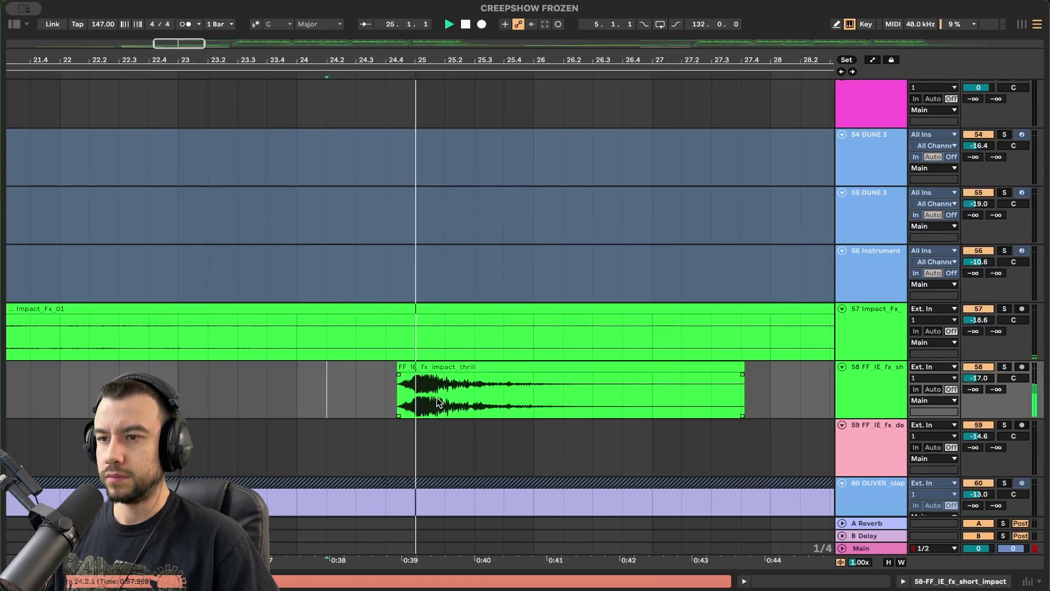
Examine the CAS_WH2_Downlifter_05 clip at bar 25 during playback, select it and stop playback.
{"action": "scroll", "coordinate": [437, 402], "scroll_direction": "down", "scroll_amount": 3}
{"action": "scroll", "coordinate": [437, 402], "scroll_direction": "up", "scroll_amount": 10}
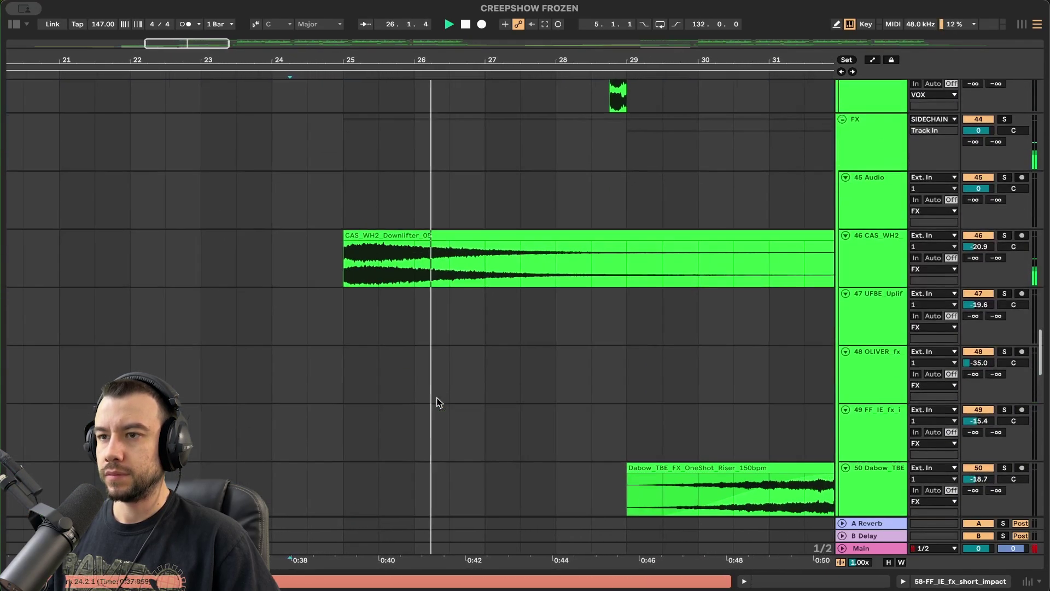
{"action": "scroll", "coordinate": [437, 402], "scroll_direction": "up", "scroll_amount": 1}
{"action": "left_click", "coordinate": [378, 265]}
{"action": "key", "text": "space"}
Solo Serum_x64 track 23 and play its frozen bass clips from bar 25.
{"action": "scroll", "coordinate": [378, 270], "scroll_direction": "up", "scroll_amount": 20}
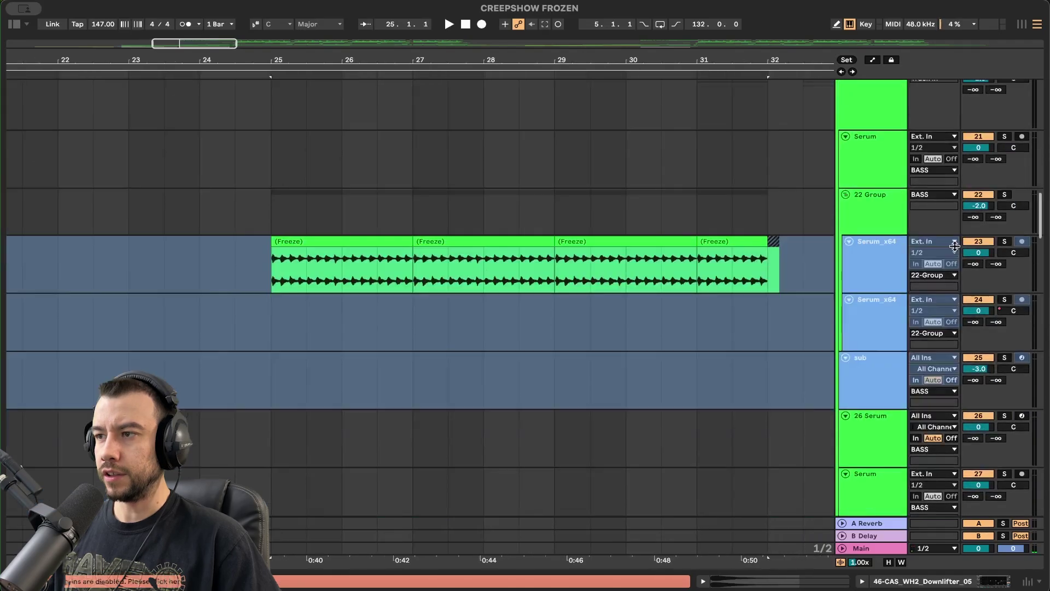
{"action": "left_click", "coordinate": [1008, 243]}
{"action": "key", "text": "space"}
{"action": "scroll", "coordinate": [513, 316], "scroll_direction": "up", "scroll_amount": 5}
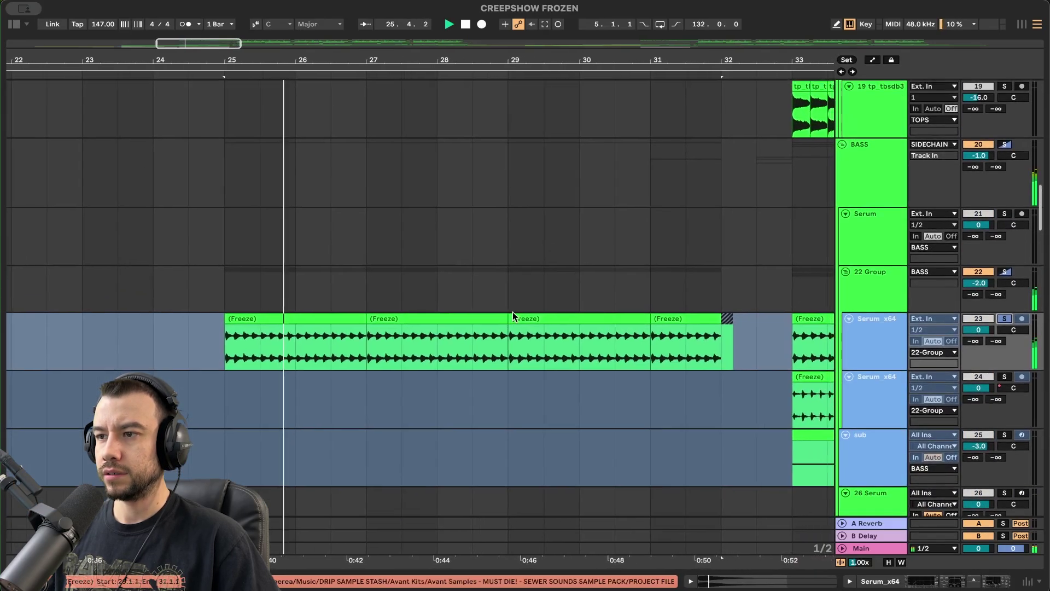
Solo the OLIVER snare track 5 and play its build-up roll from bar 25.
{"action": "scroll", "coordinate": [513, 316], "scroll_direction": "up", "scroll_amount": 9}
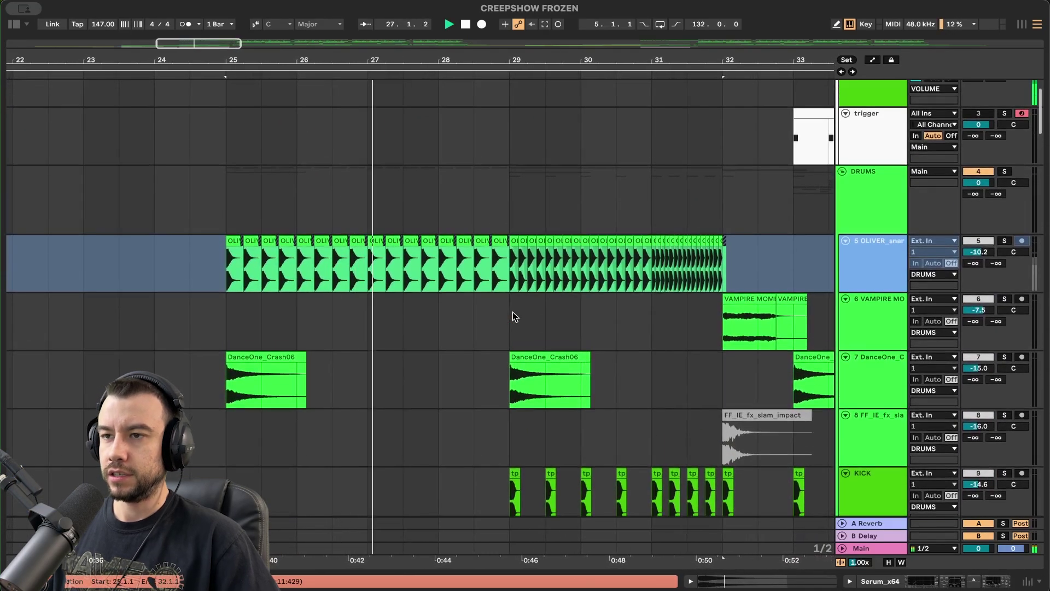
{"action": "scroll", "coordinate": [513, 316], "scroll_direction": "down", "scroll_amount": 2}
{"action": "left_click", "coordinate": [1005, 242]}
{"action": "key", "text": "space"}
{"action": "key", "text": "space"}
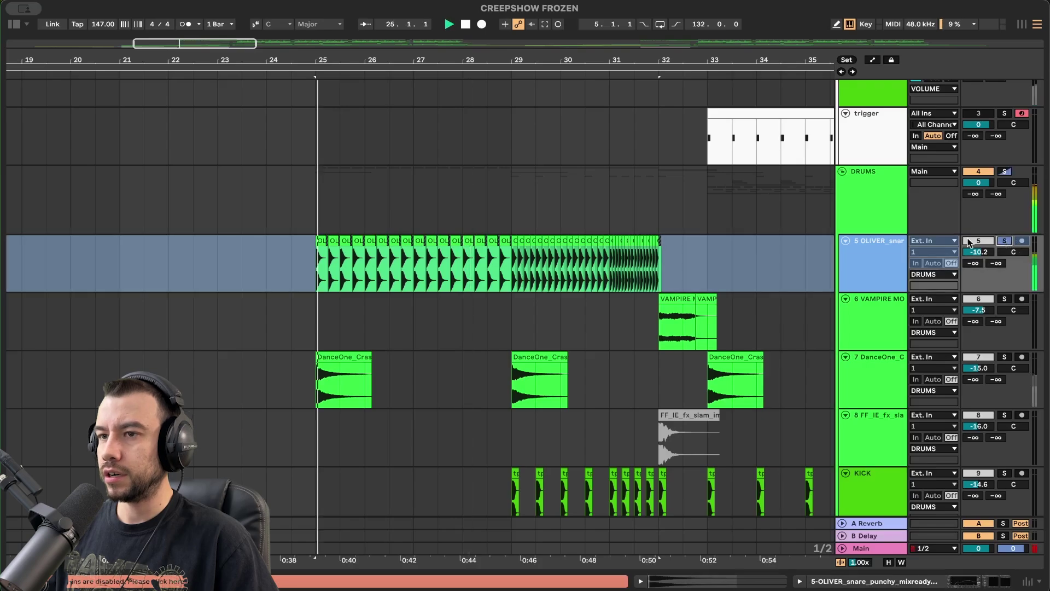
{"action": "scroll", "coordinate": [660, 300], "scroll_direction": "down", "scroll_amount": 1}
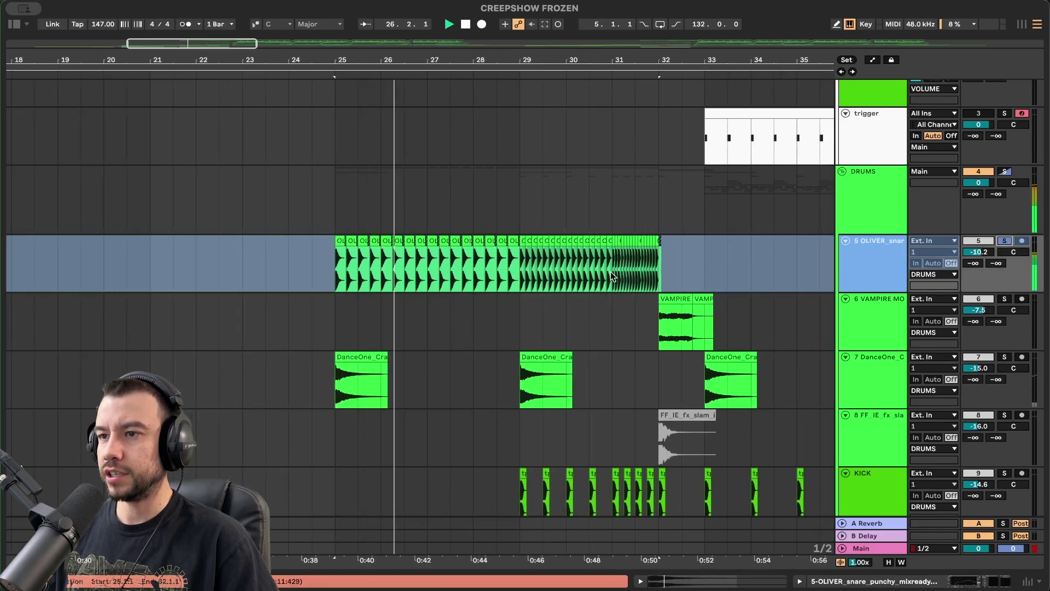
Unsolo the OLIVER snare track 5 and play the full build-up through to the VAMPIRE MOMENT clip at bar 32.
{"action": "left_click", "coordinate": [1004, 241]}
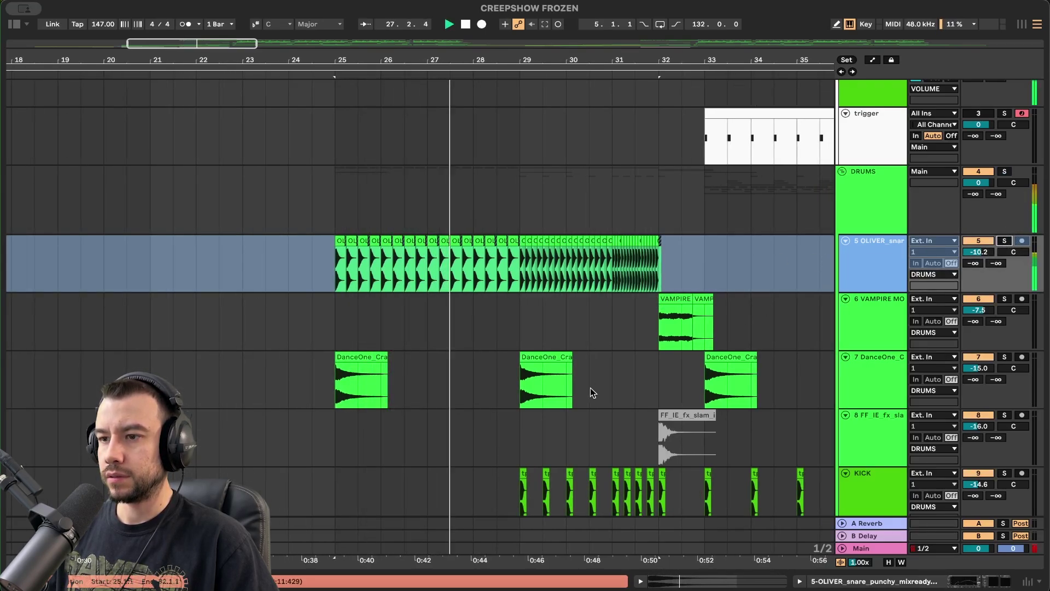
{"action": "scroll", "coordinate": [590, 391], "scroll_direction": "up", "scroll_amount": 3}
{"action": "scroll", "coordinate": [589, 391], "scroll_direction": "down", "scroll_amount": 2}
{"action": "scroll", "coordinate": [477, 274], "scroll_direction": "down", "scroll_amount": 1}
{"action": "scroll", "coordinate": [478, 274], "scroll_direction": "right", "scroll_amount": 2}
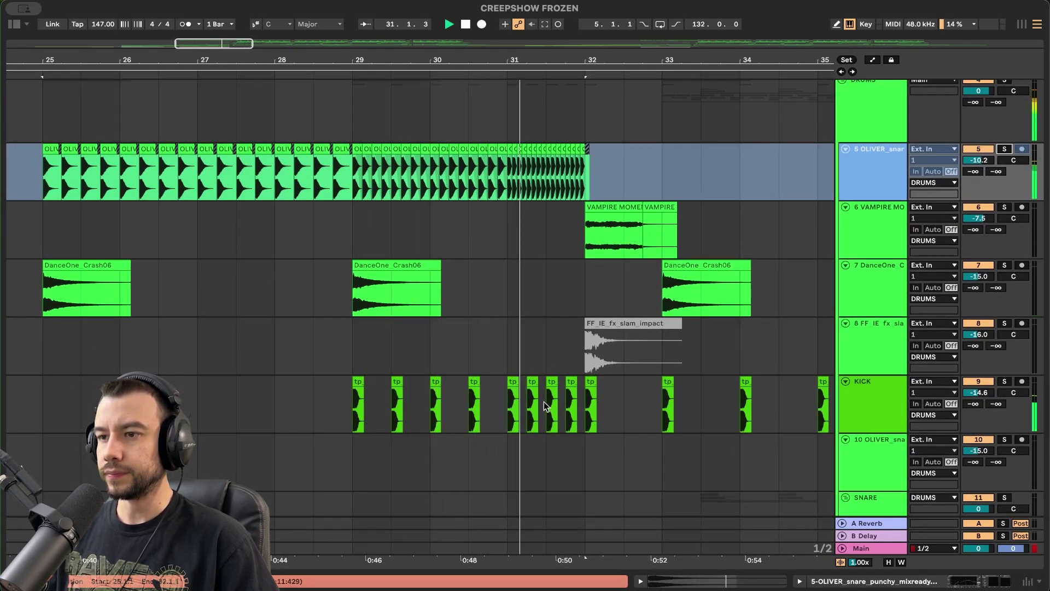
{"action": "scroll", "coordinate": [570, 440], "scroll_direction": "down", "scroll_amount": 2}
{"action": "scroll", "coordinate": [633, 322], "scroll_direction": "up", "scroll_amount": 1}
{"action": "scroll", "coordinate": [632, 322], "scroll_direction": "right", "scroll_amount": 2}
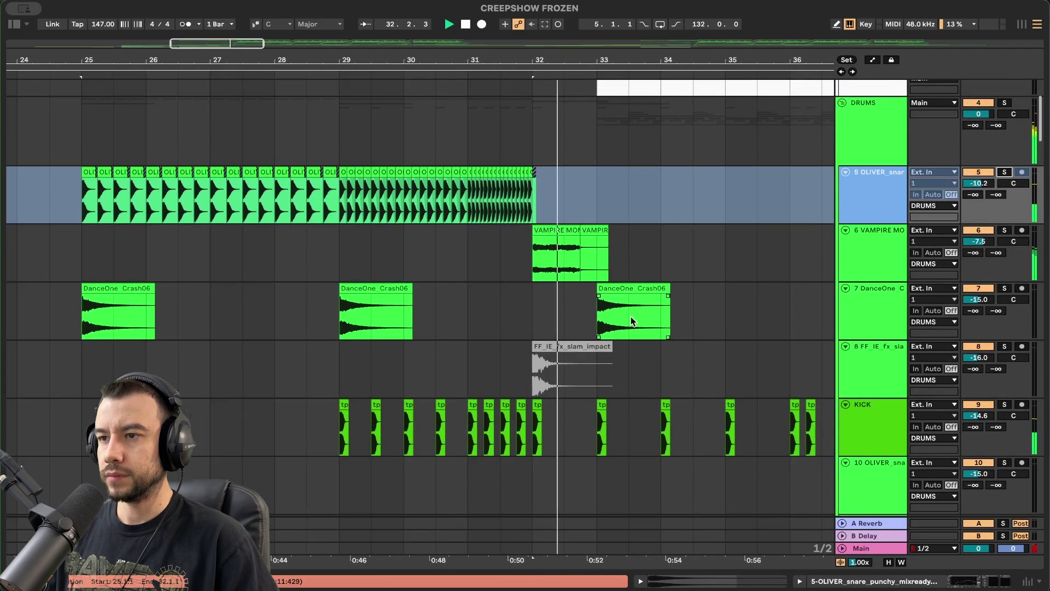
{"action": "scroll", "coordinate": [585, 272], "scroll_direction": "up", "scroll_amount": 5}
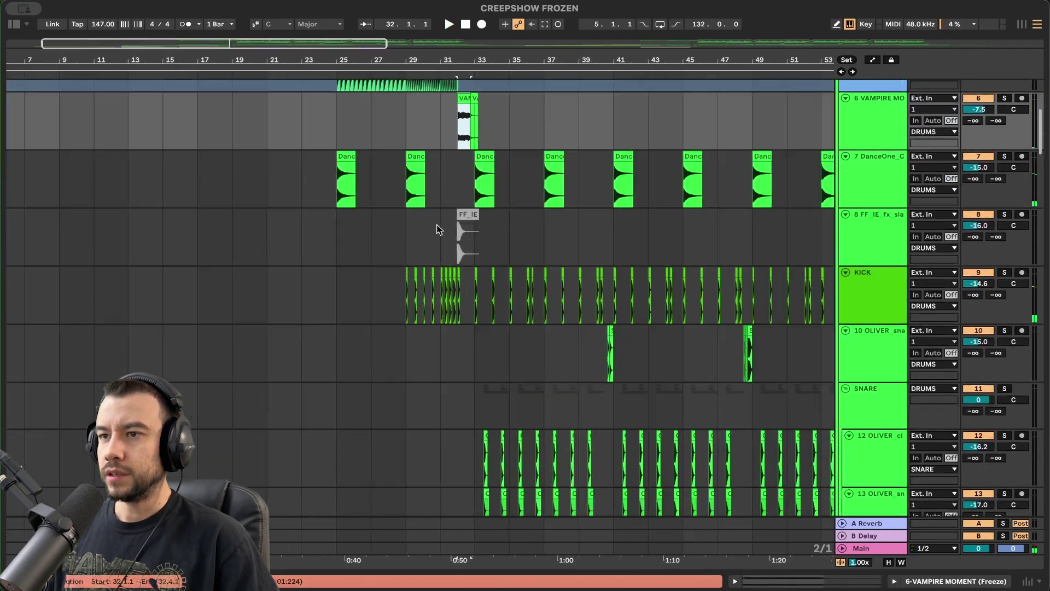
Locate the SPLC-2137 one-shot clip on track 31 and play the arrangement from its start at bar 31.
{"action": "scroll", "coordinate": [437, 226], "scroll_direction": "down", "scroll_amount": 15}
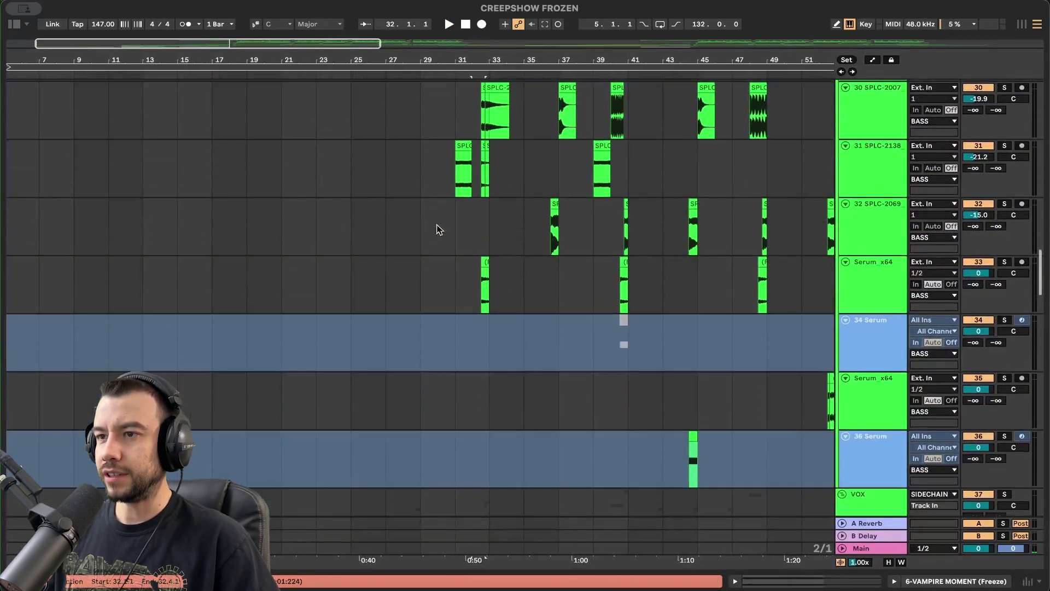
{"action": "scroll", "coordinate": [437, 226], "scroll_direction": "down", "scroll_amount": 3}
{"action": "scroll", "coordinate": [437, 225], "scroll_direction": "up", "scroll_amount": 10}
{"action": "scroll", "coordinate": [437, 226], "scroll_direction": "down", "scroll_amount": 2}
{"action": "scroll", "coordinate": [437, 225], "scroll_direction": "up", "scroll_amount": 1}
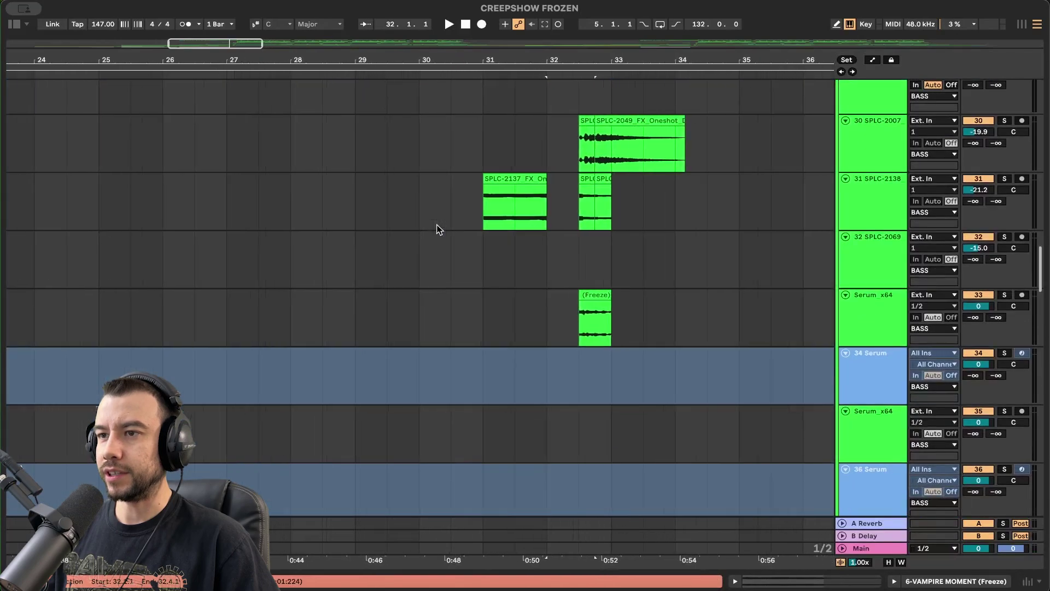
{"action": "scroll", "coordinate": [437, 229], "scroll_direction": "down", "scroll_amount": 3}
{"action": "left_click", "coordinate": [405, 219]}
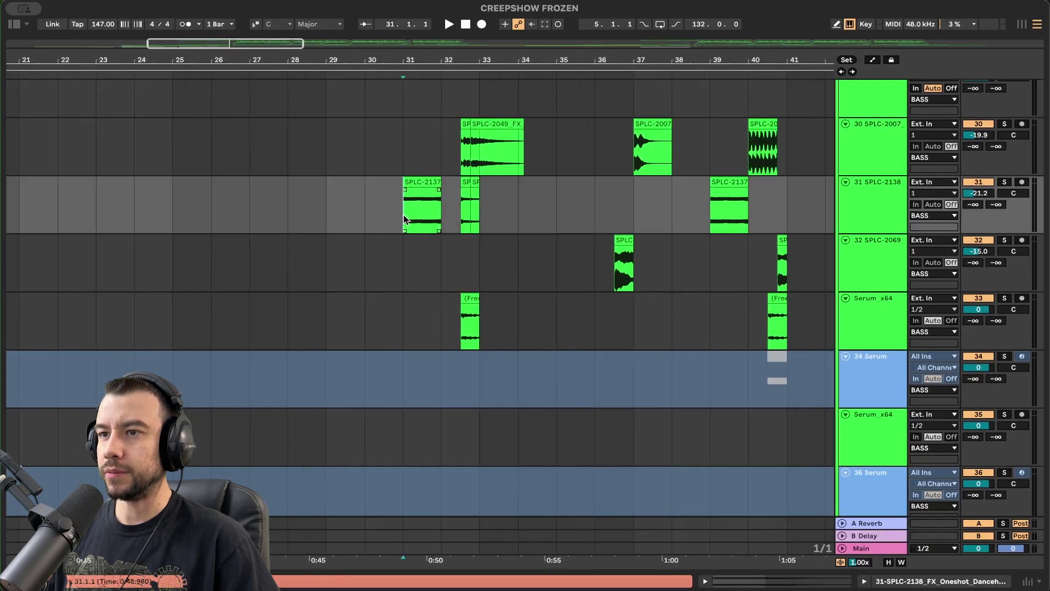
{"action": "scroll", "coordinate": [564, 243], "scroll_direction": "up", "scroll_amount": 2}
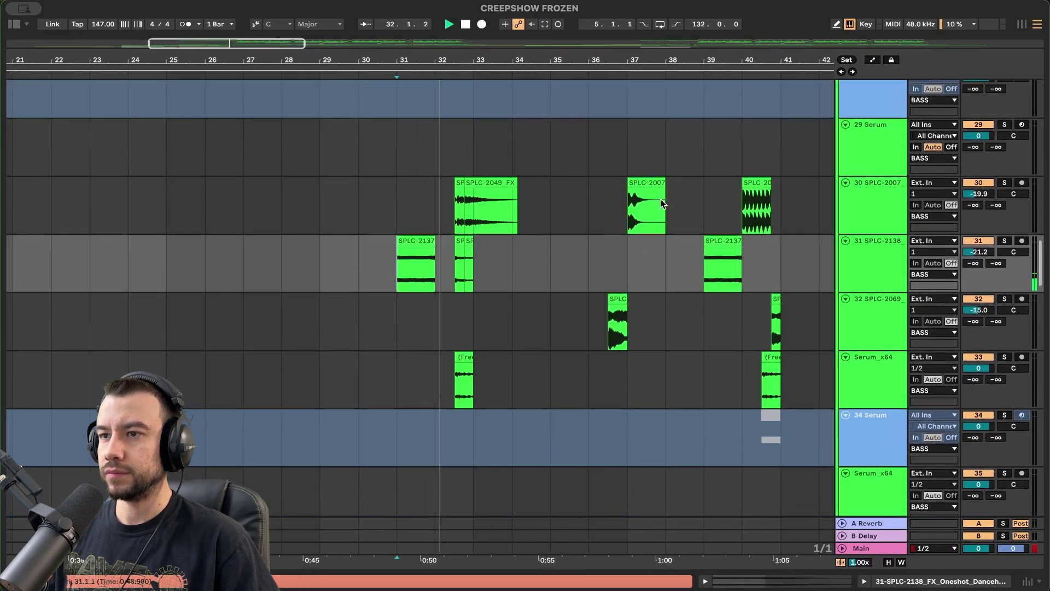
Solo tracks 30, 31 and Serum_x64 track 33 and play their layered clips from bar 32.3.
{"action": "left_click", "coordinate": [1003, 184]}
{"action": "left_click", "coordinate": [1004, 241]}
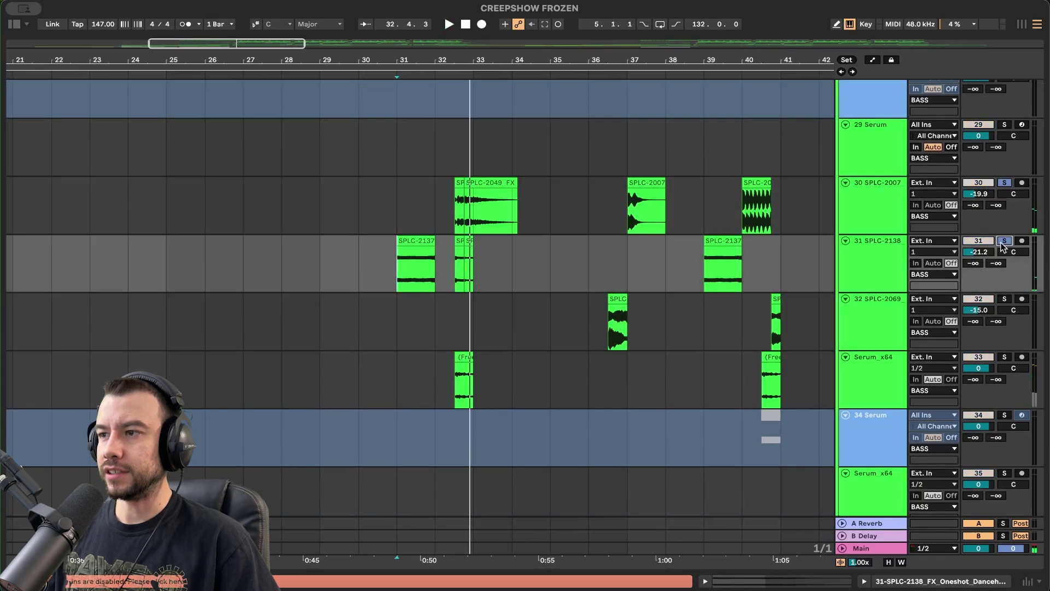
{"action": "scroll", "coordinate": [467, 302], "scroll_direction": "up", "scroll_amount": 3}
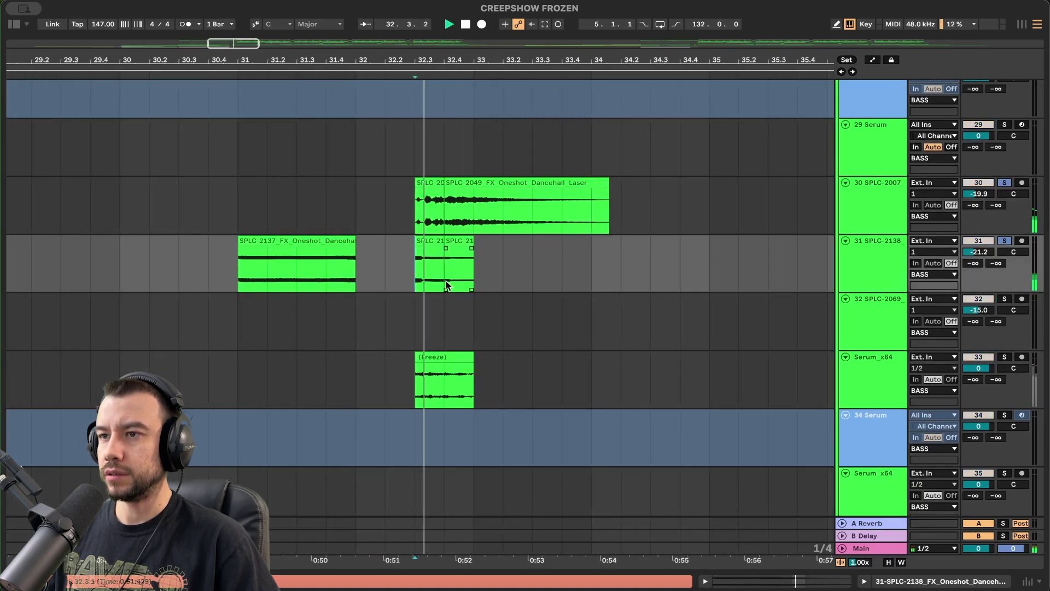
{"action": "left_click", "coordinate": [1002, 358]}
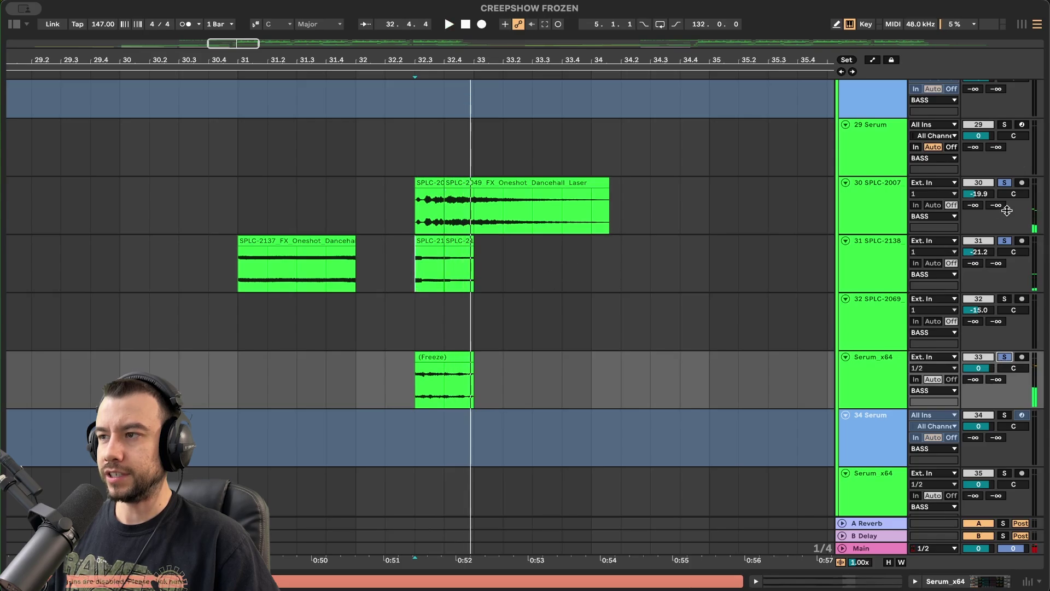
Unsolo the one-shot layers and play the fill from bar 32.3 with all tracks.
{"action": "scroll", "coordinate": [477, 284], "scroll_direction": "down", "scroll_amount": 3}
{"action": "scroll", "coordinate": [477, 285], "scroll_direction": "down", "scroll_amount": 5}
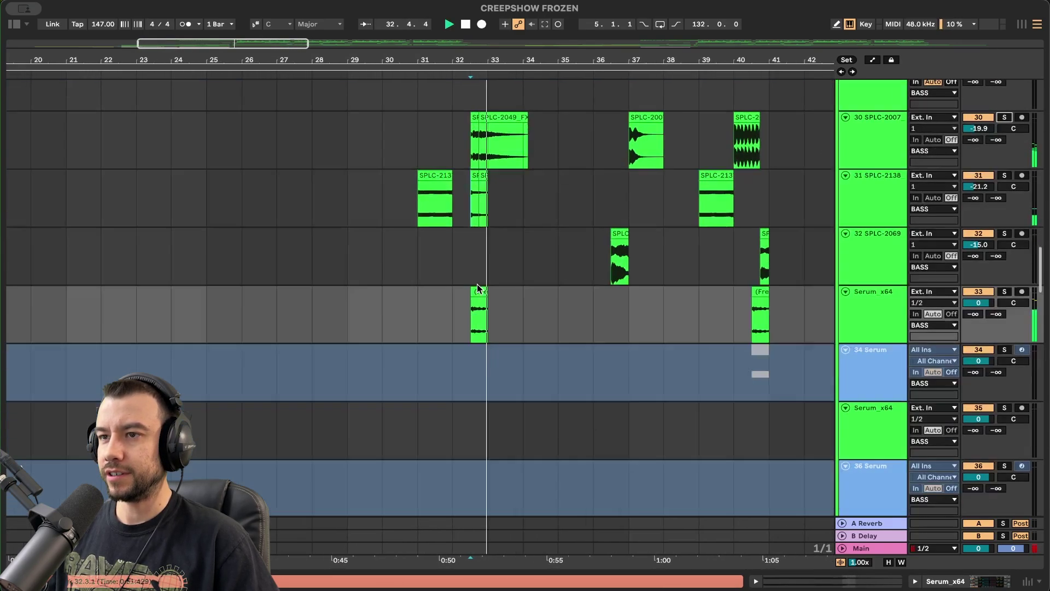
{"action": "key", "text": "space"}
Select the tr_128_pad_loop_hyped clip on track 72, solo the track and play it from bar 25.
{"action": "scroll", "coordinate": [459, 362], "scroll_direction": "down", "scroll_amount": 8}
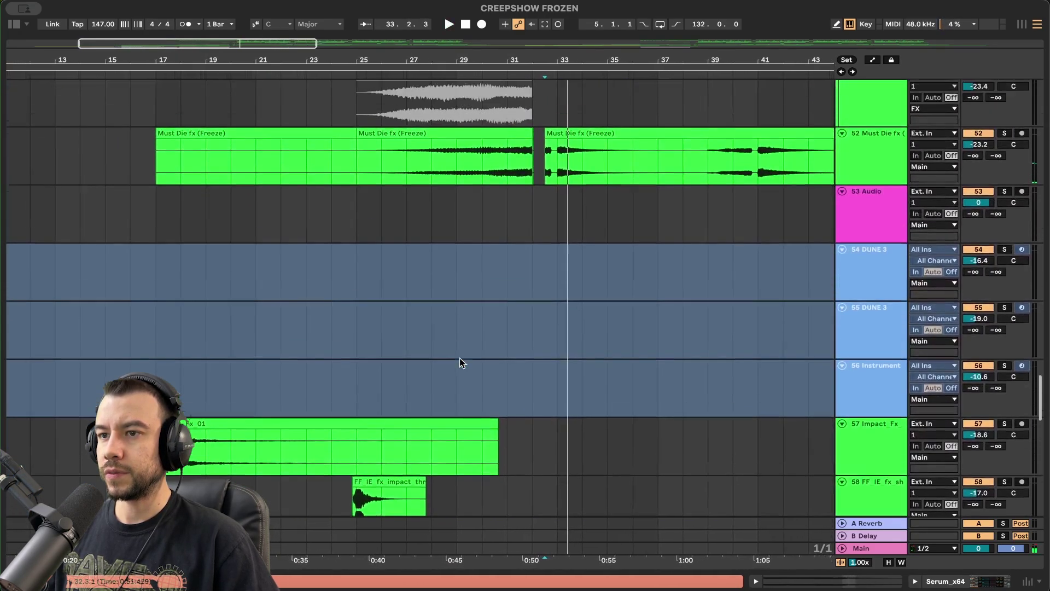
{"action": "scroll", "coordinate": [437, 360], "scroll_direction": "up", "scroll_amount": 2}
{"action": "scroll", "coordinate": [420, 359], "scroll_direction": "down", "scroll_amount": 2}
{"action": "scroll", "coordinate": [328, 284], "scroll_direction": "down", "scroll_amount": 5}
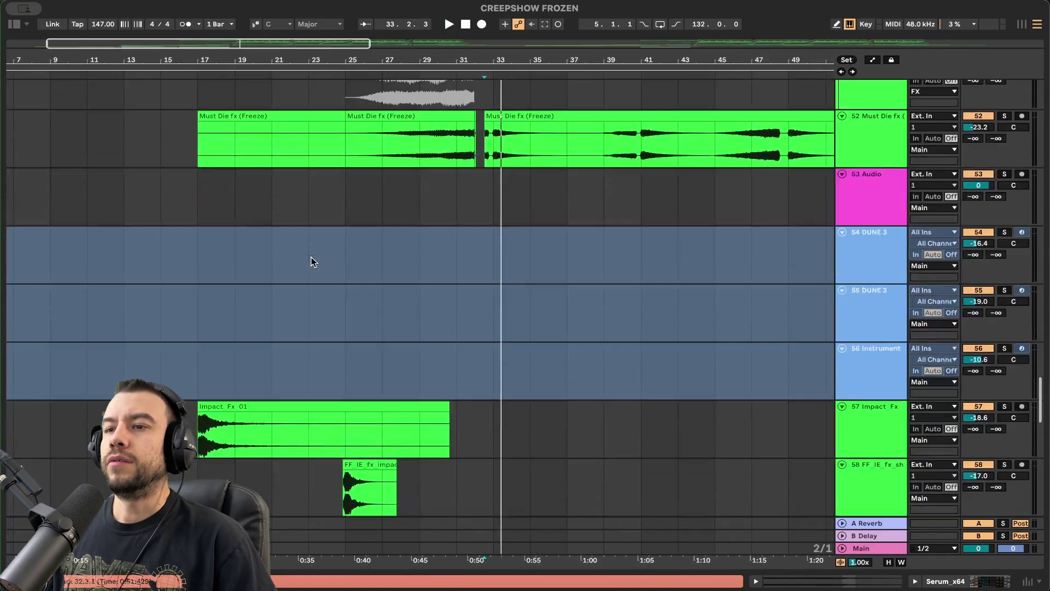
{"action": "key", "text": "space"}
{"action": "scroll", "coordinate": [313, 368], "scroll_direction": "down", "scroll_amount": 12}
{"action": "key", "text": "space"}
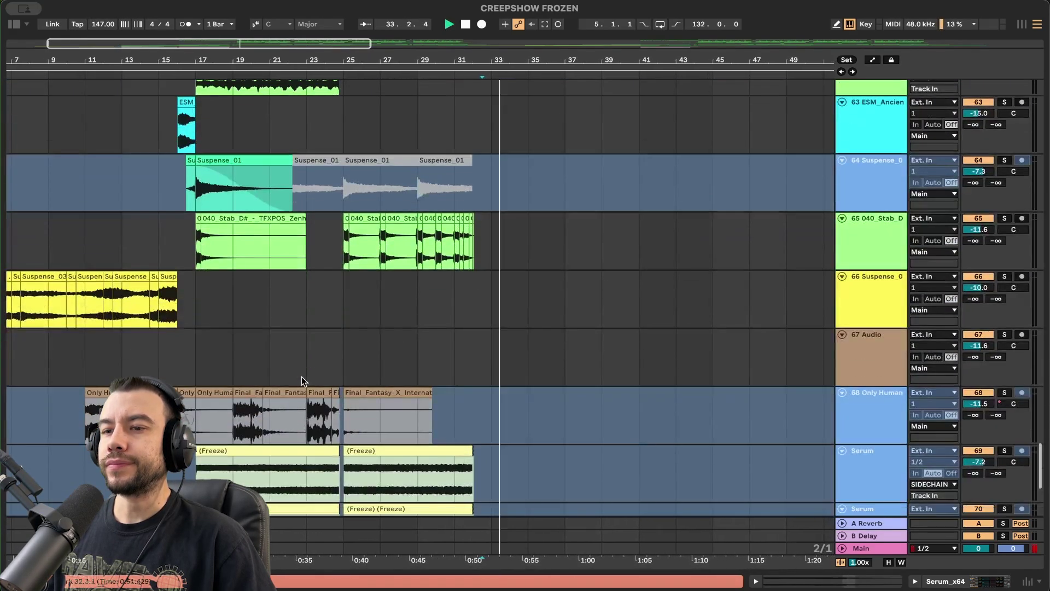
{"action": "scroll", "coordinate": [293, 398], "scroll_direction": "left", "scroll_amount": 1}
{"action": "left_click", "coordinate": [370, 377]}
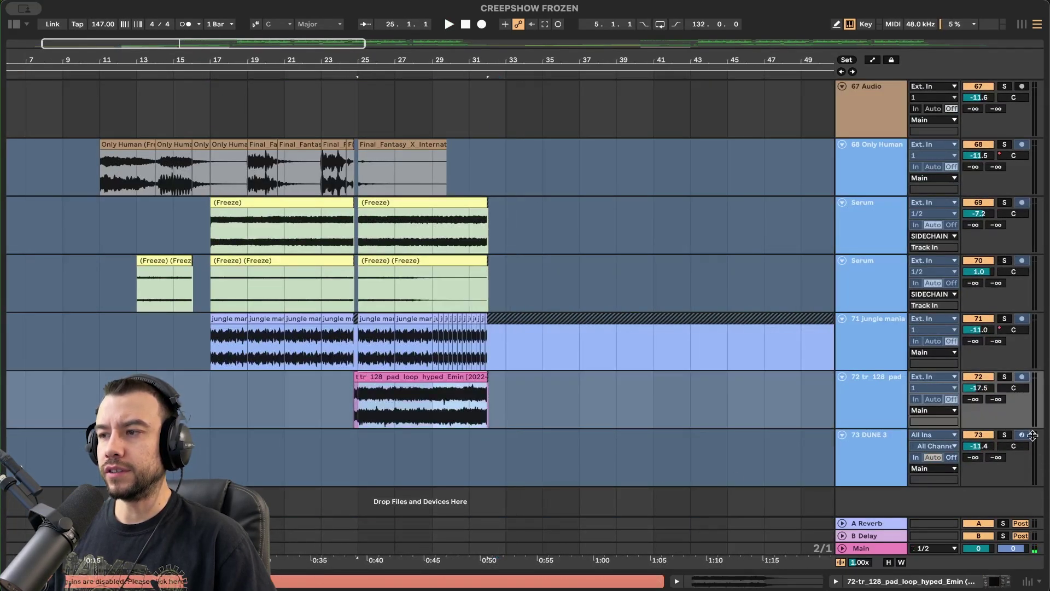
{"action": "left_click", "coordinate": [1004, 378]}
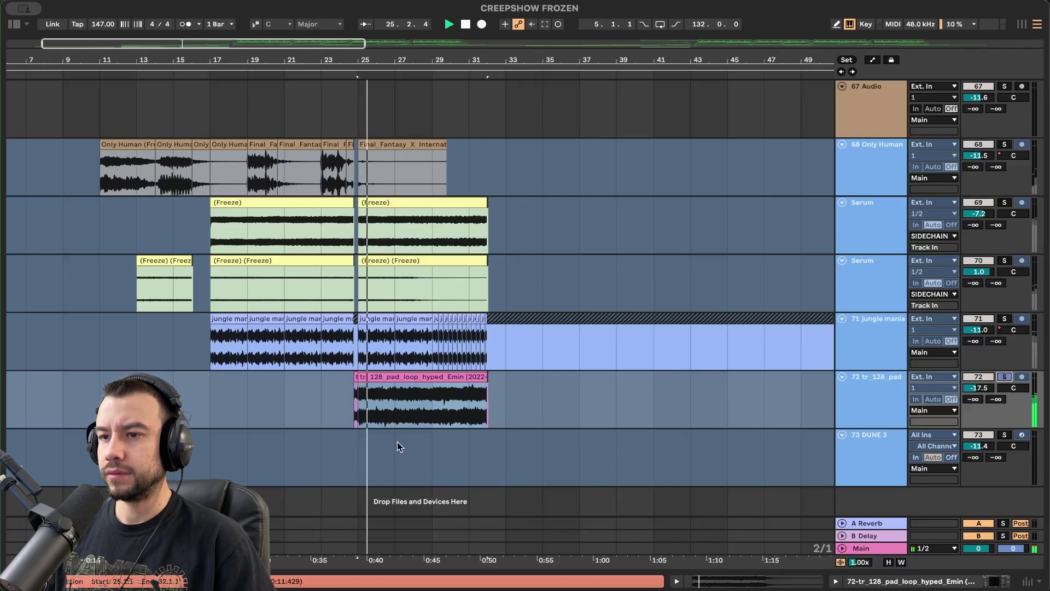
{"action": "scroll", "coordinate": [396, 442], "scroll_direction": "up", "scroll_amount": 4}
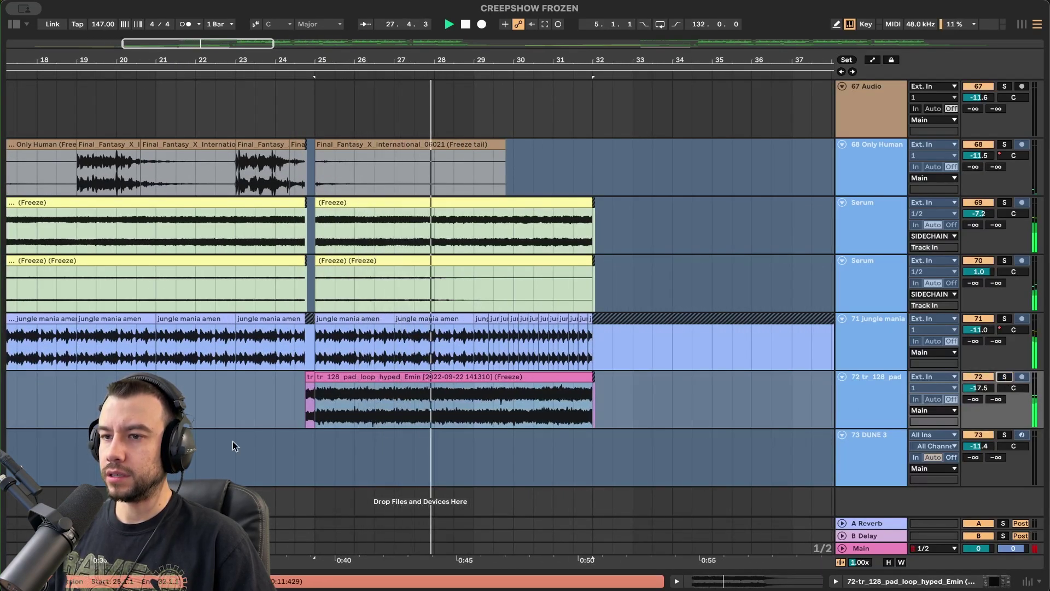
Unsolo the pad loop track and play the build-up from bar 21 with all tracks.
{"action": "left_click", "coordinate": [156, 407]}
{"action": "key", "text": "space"}
{"action": "key", "text": "space"}
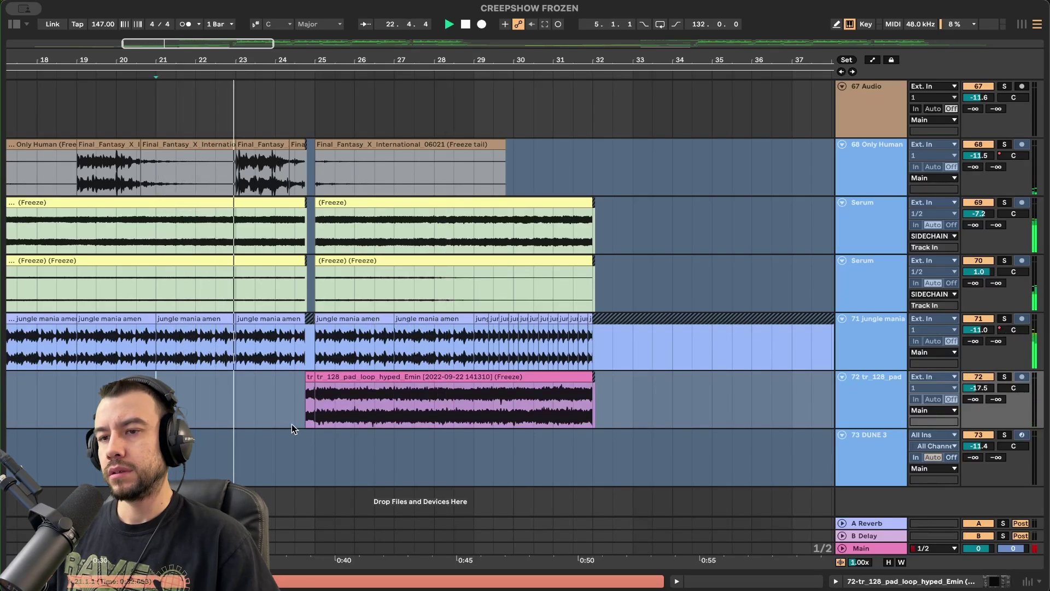
{"action": "scroll", "coordinate": [292, 424], "scroll_direction": "right", "scroll_amount": 1}
{"action": "scroll", "coordinate": [292, 425], "scroll_direction": "up", "scroll_amount": 1}
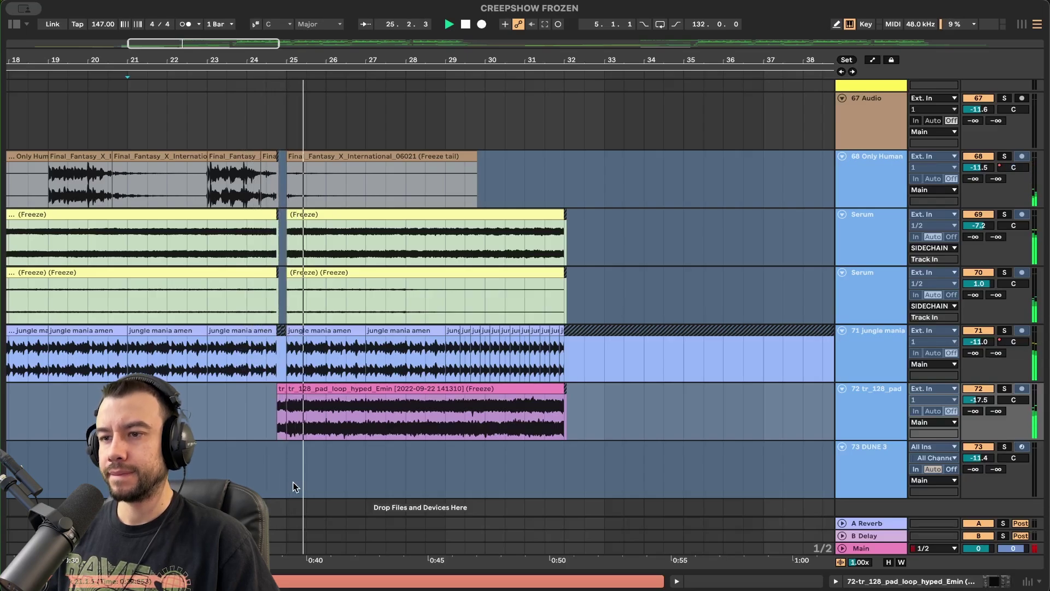
{"action": "scroll", "coordinate": [293, 486], "scroll_direction": "down", "scroll_amount": 5}
{"action": "scroll", "coordinate": [294, 487], "scroll_direction": "down", "scroll_amount": 1}
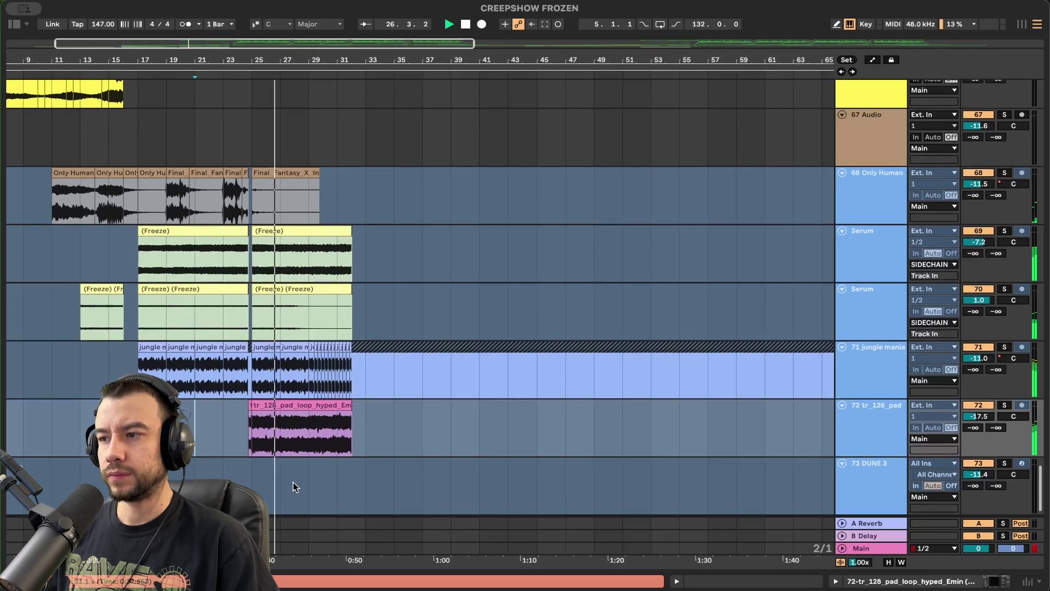
{"action": "scroll", "coordinate": [296, 452], "scroll_direction": "down", "scroll_amount": 3}
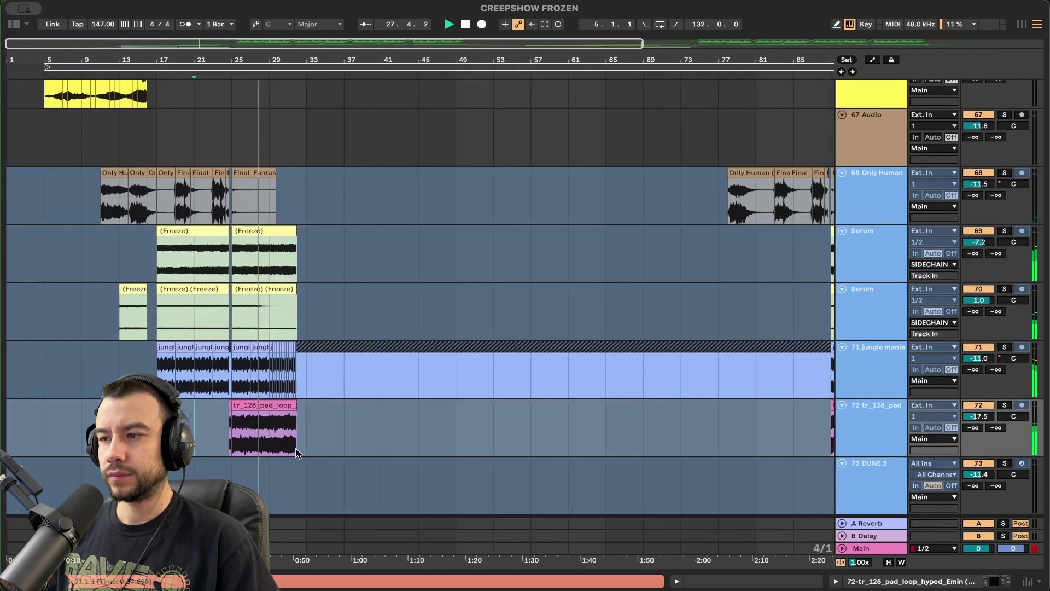
{"action": "mouse_move", "coordinate": [975, 552]}
{"action": "left_mouse_down"}
{"action": "mouse_move", "coordinate": [974, 580]}
{"action": "mouse_move", "coordinate": [974, 552]}
{"action": "left_mouse_up"}
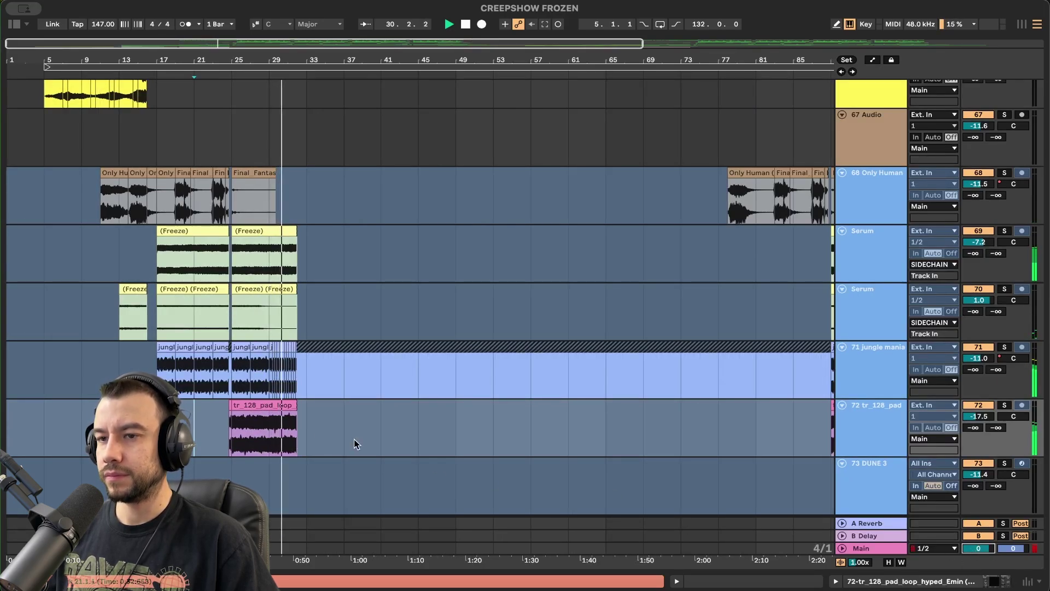
Follow the playback into the drop at bar 33 on the bass tracks and stop it after bar 36.
{"action": "scroll", "coordinate": [264, 427], "scroll_direction": "up", "scroll_amount": 15}
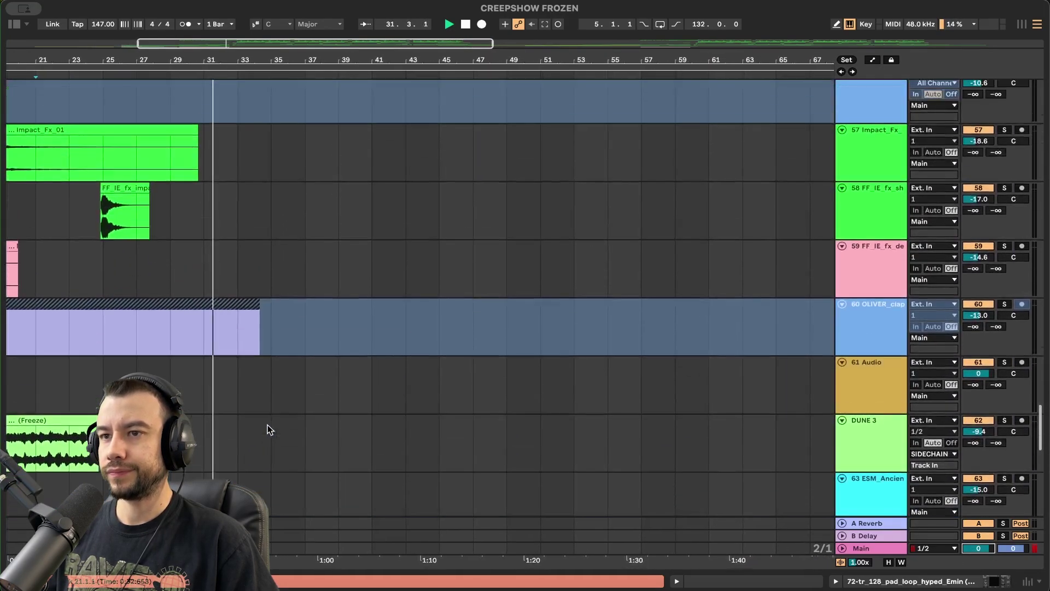
{"action": "scroll", "coordinate": [268, 429], "scroll_direction": "up", "scroll_amount": 15}
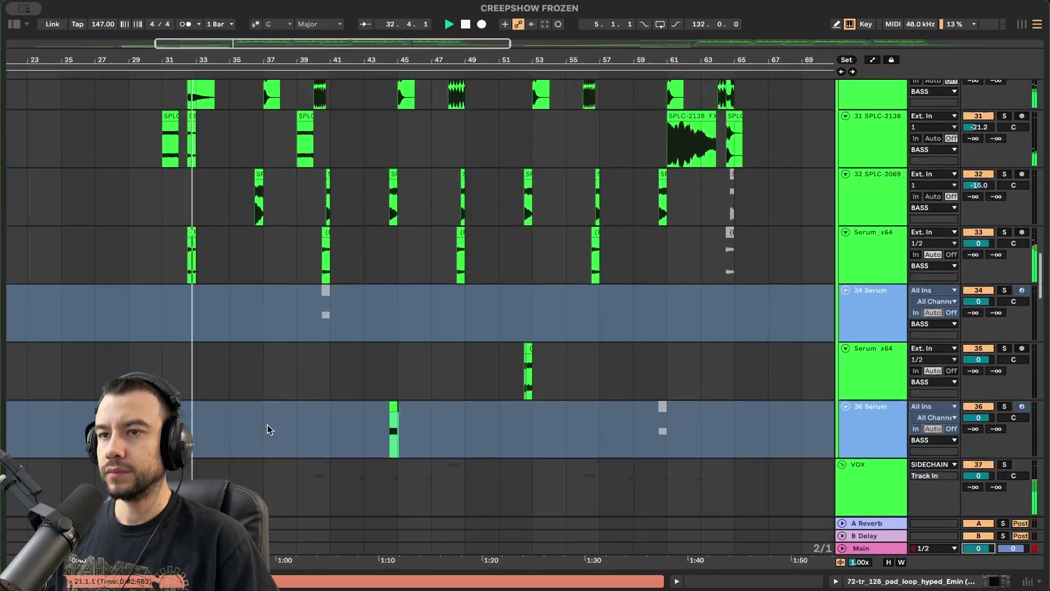
{"action": "scroll", "coordinate": [268, 429], "scroll_direction": "up", "scroll_amount": 8}
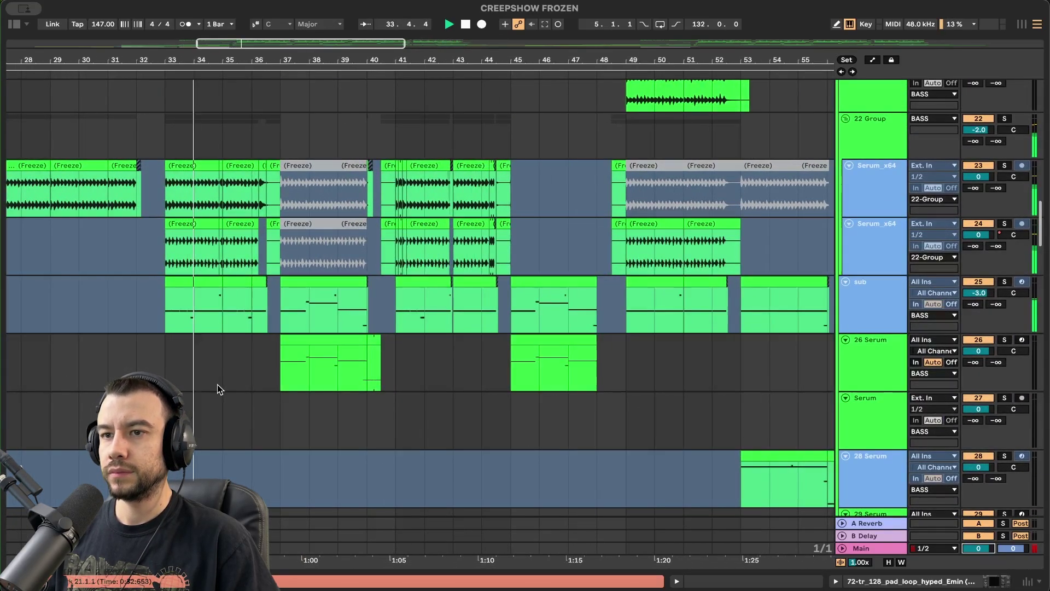
{"action": "scroll", "coordinate": [218, 385], "scroll_direction": "up", "scroll_amount": 4}
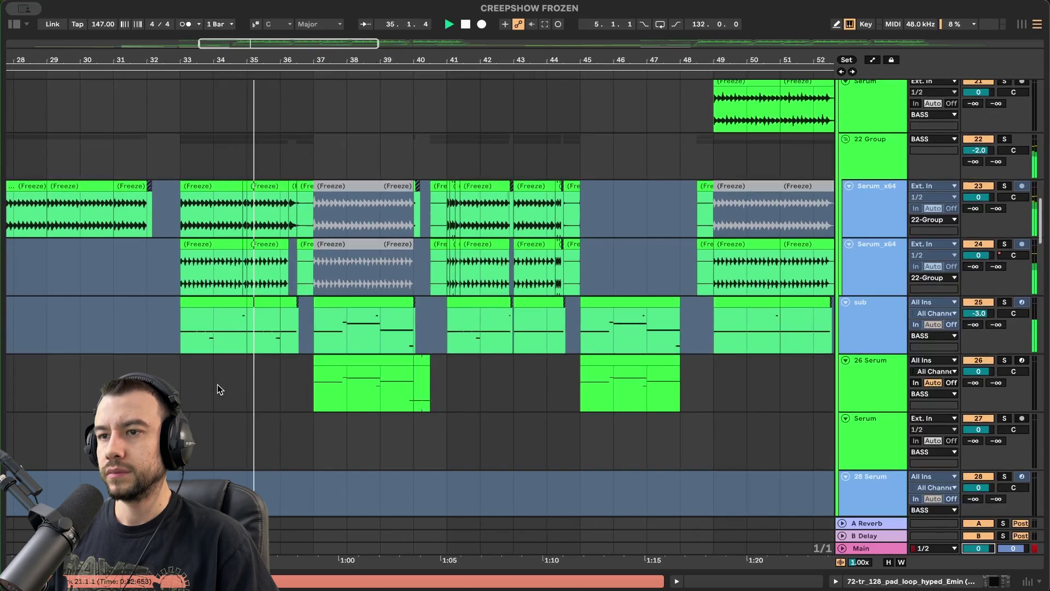
{"action": "scroll", "coordinate": [218, 385], "scroll_direction": "up", "scroll_amount": 3}
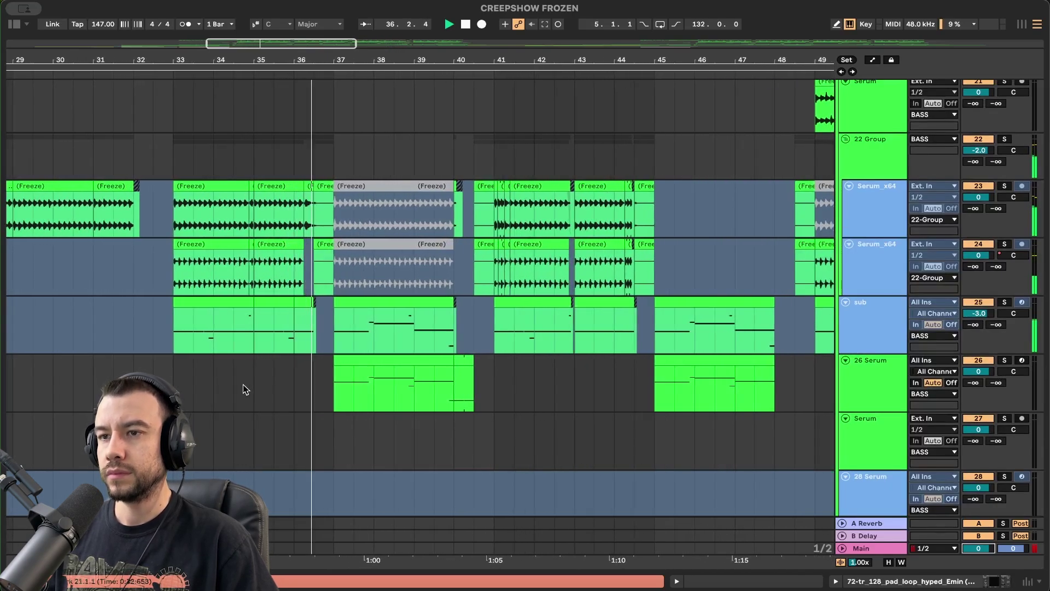
{"action": "key", "text": "space"}
Select the first bass phrase from bar 33 on tracks 23 to 26, select bars 37 to 41, and play that second phrase.
{"action": "left_click_drag", "start_coordinate": [209, 389], "coordinate": [326, 393]}
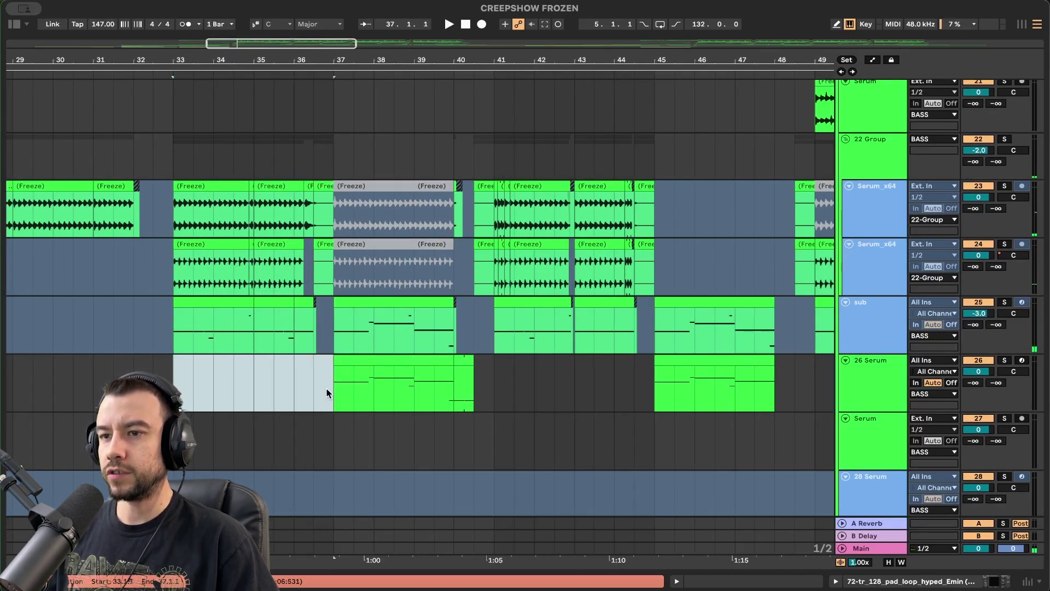
{"action": "scroll", "coordinate": [327, 389], "scroll_direction": "up", "scroll_amount": 4}
{"action": "left_click_drag", "start_coordinate": [111, 210], "coordinate": [306, 377]}
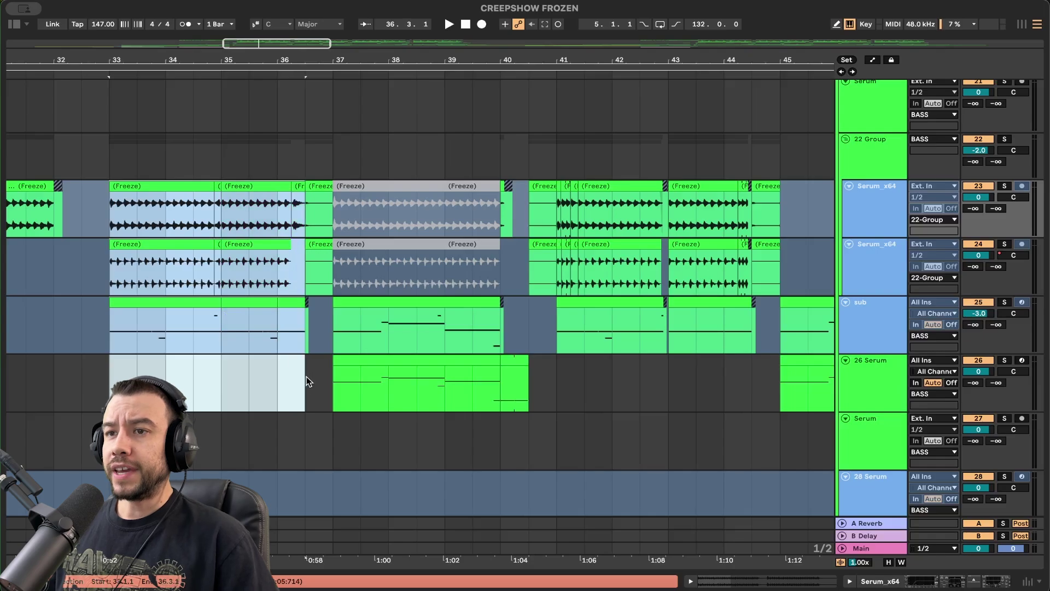
{"action": "left_click_drag", "start_coordinate": [334, 210], "coordinate": [545, 388]}
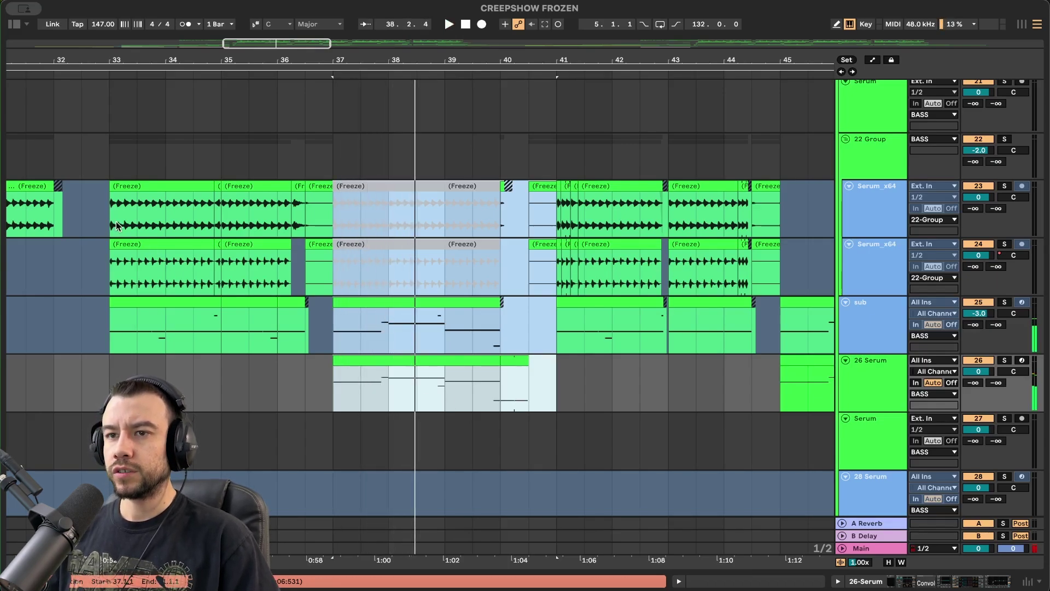
Select bars 33 to 37 on tracks 23 to 26, play the first bass phrase and examine its ending in bar 36.
{"action": "left_click_drag", "start_coordinate": [116, 225], "coordinate": [335, 393]}
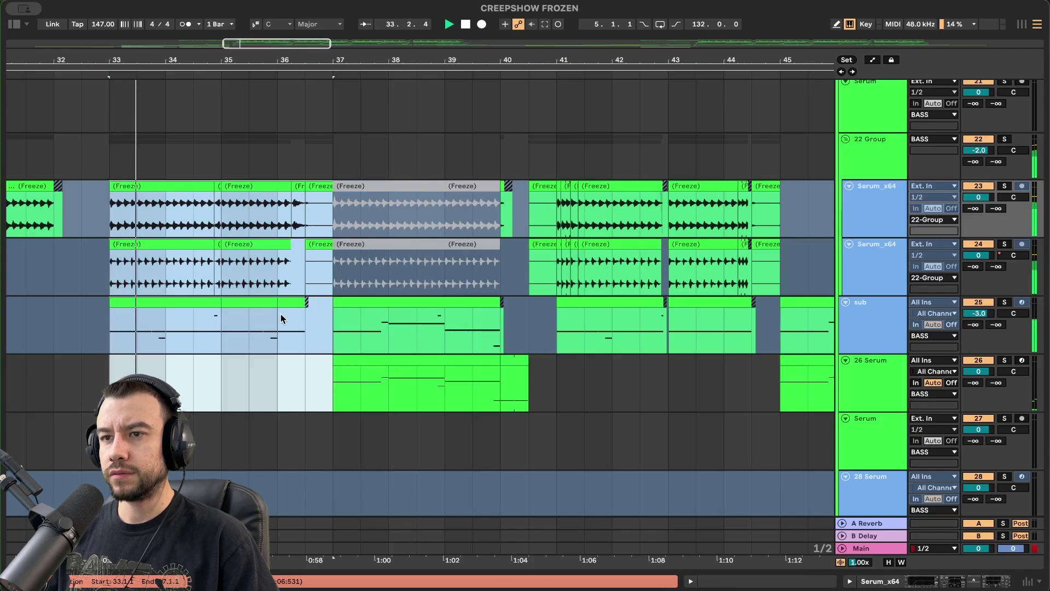
{"action": "scroll", "coordinate": [304, 298], "scroll_direction": "up", "scroll_amount": 5}
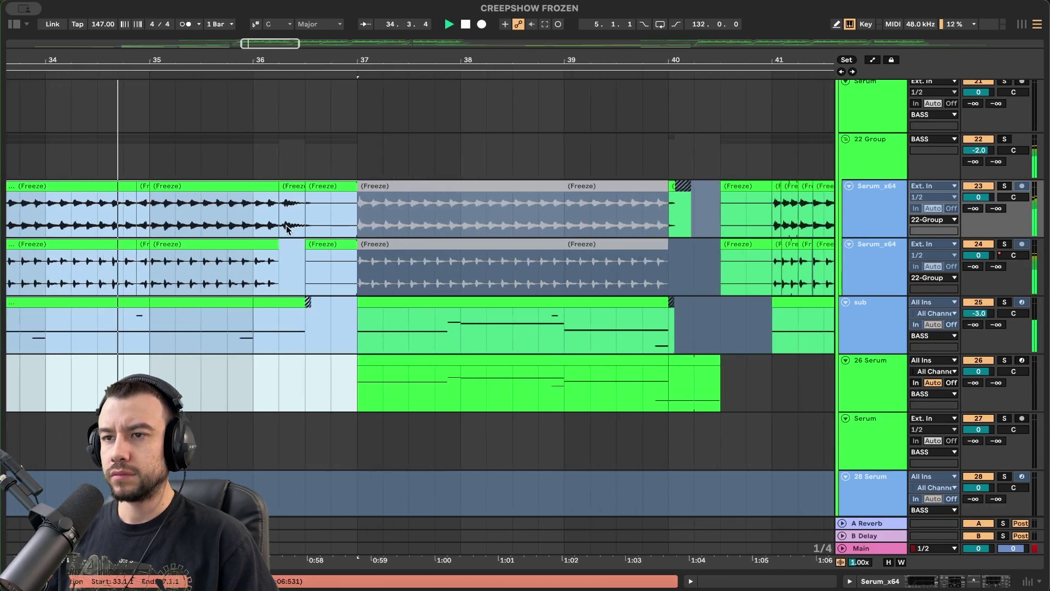
{"action": "left_click", "coordinate": [288, 223]}
{"action": "key", "text": "space"}
Select the range from bar 36.3 to bar 37 across tracks 23 to 27 and play from its start.
{"action": "left_click_drag", "start_coordinate": [305, 213], "coordinate": [351, 417]}
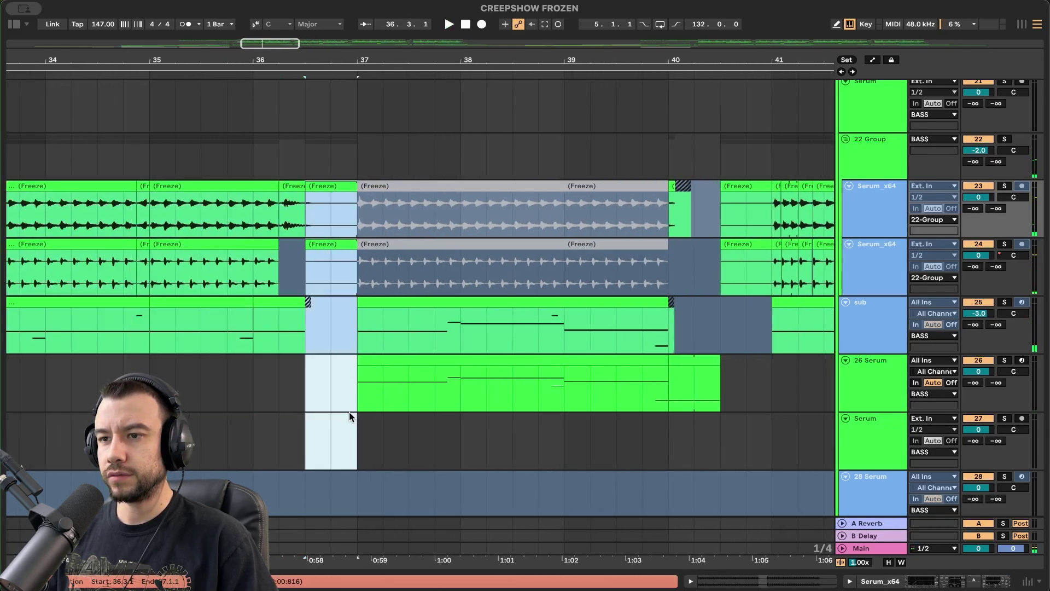
{"action": "key", "text": "space"}
{"action": "key", "text": "space"}
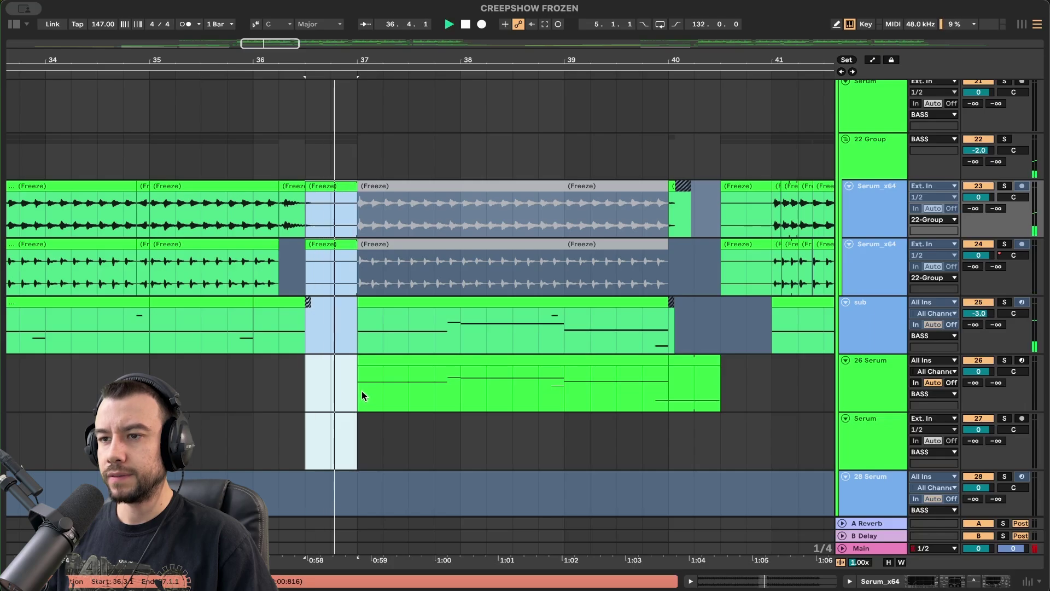
Replay the transition from bar 36.3 into bar 37 and follow it from the hat tracks to the bass tracks.
{"action": "key", "text": "space"}
{"action": "left_click", "coordinate": [362, 392]}
{"action": "scroll", "coordinate": [358, 387], "scroll_direction": "up", "scroll_amount": 7}
{"action": "scroll", "coordinate": [357, 381], "scroll_direction": "down", "scroll_amount": 1}
{"action": "left_click", "coordinate": [323, 314]}
{"action": "key", "text": "space"}
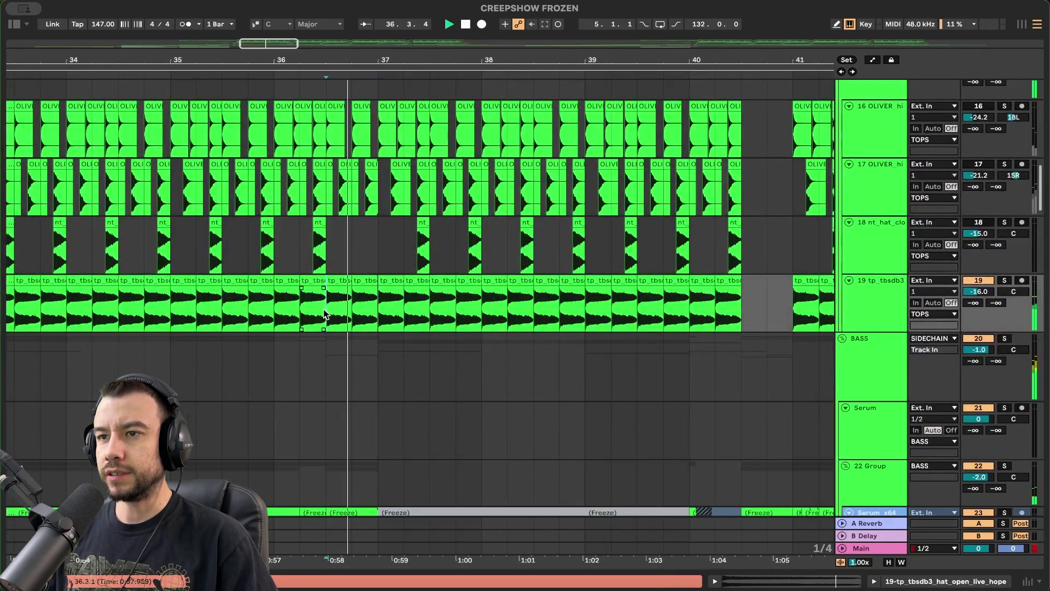
{"action": "scroll", "coordinate": [323, 311], "scroll_direction": "down", "scroll_amount": 6}
{"action": "scroll", "coordinate": [323, 309], "scroll_direction": "down", "scroll_amount": 2}
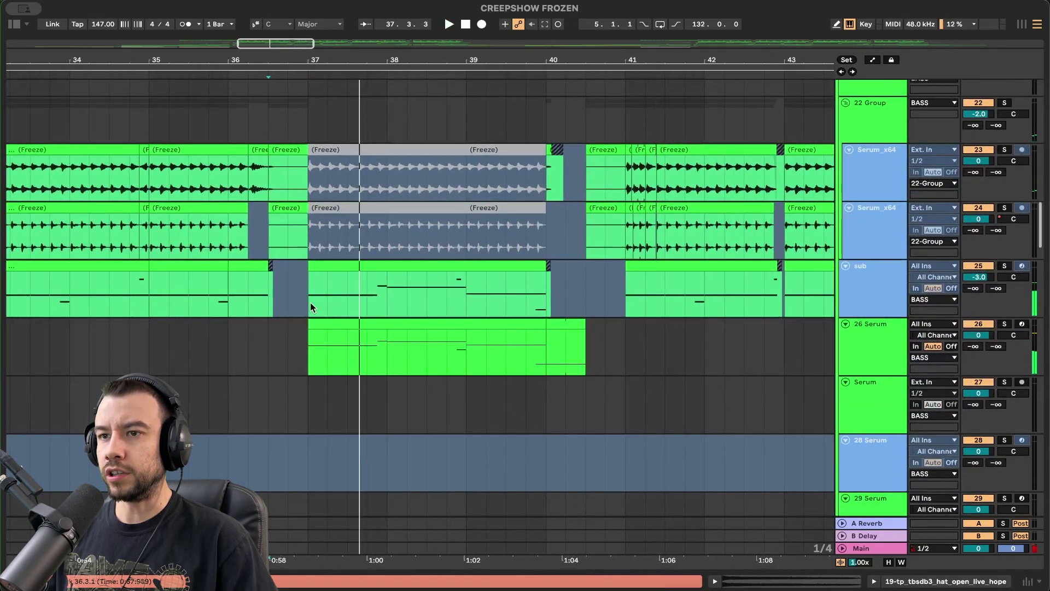
Select bars 37 to 40.2 on the sub and 26 Serum tracks, and bars 33 to 41 across tracks 23 to 26.
{"action": "left_click_drag", "start_coordinate": [309, 297], "coordinate": [572, 350]}
{"action": "key", "text": "space"}
{"action": "scroll", "coordinate": [572, 350], "scroll_direction": "down", "scroll_amount": 2}
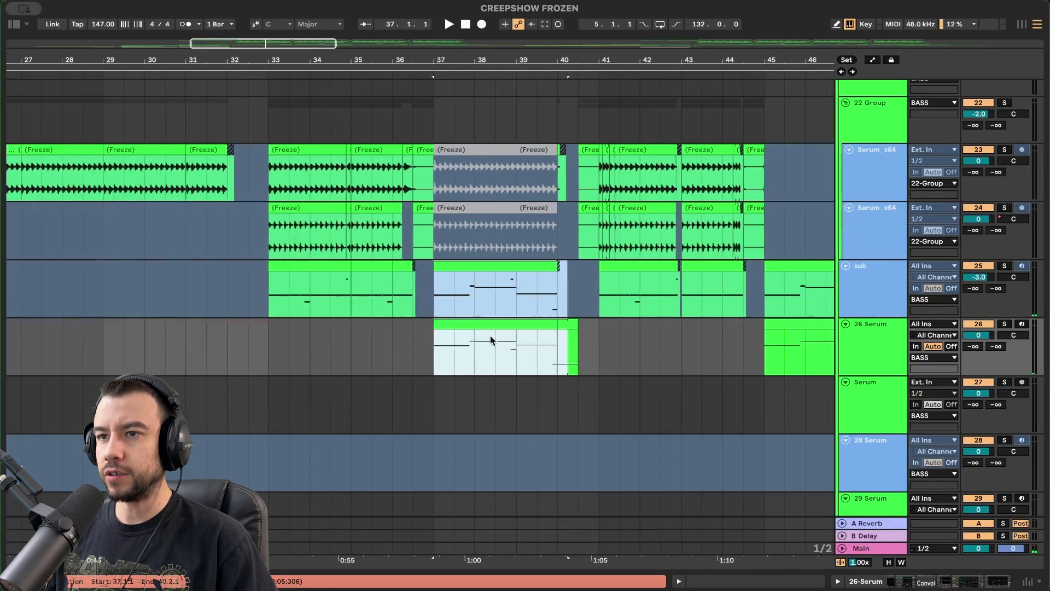
{"action": "left_click_drag", "start_coordinate": [268, 169], "coordinate": [598, 358]}
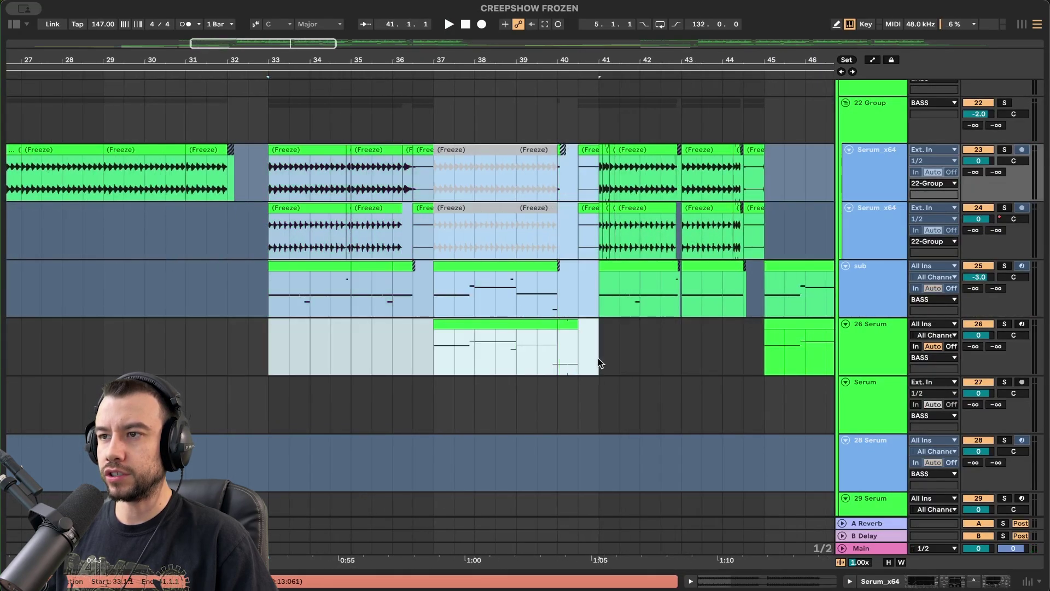
{"action": "scroll", "coordinate": [598, 358], "scroll_direction": "right", "scroll_amount": 5}
{"action": "scroll", "coordinate": [595, 357], "scroll_direction": "down", "scroll_amount": 3}
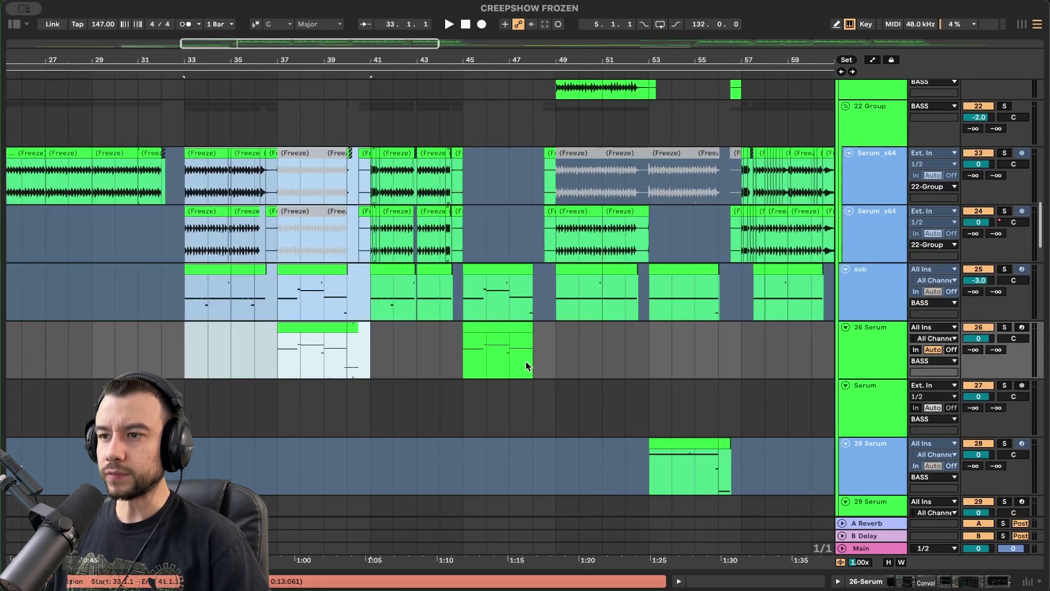
Select bars 33 to 49 and bars 33 to 65 on 26 Serum, and bars 33 to 49 across tracks 23 to 26.
{"action": "left_click_drag", "start_coordinate": [567, 340], "coordinate": [185, 342]}
{"action": "scroll", "coordinate": [261, 342], "scroll_direction": "down", "scroll_amount": 2}
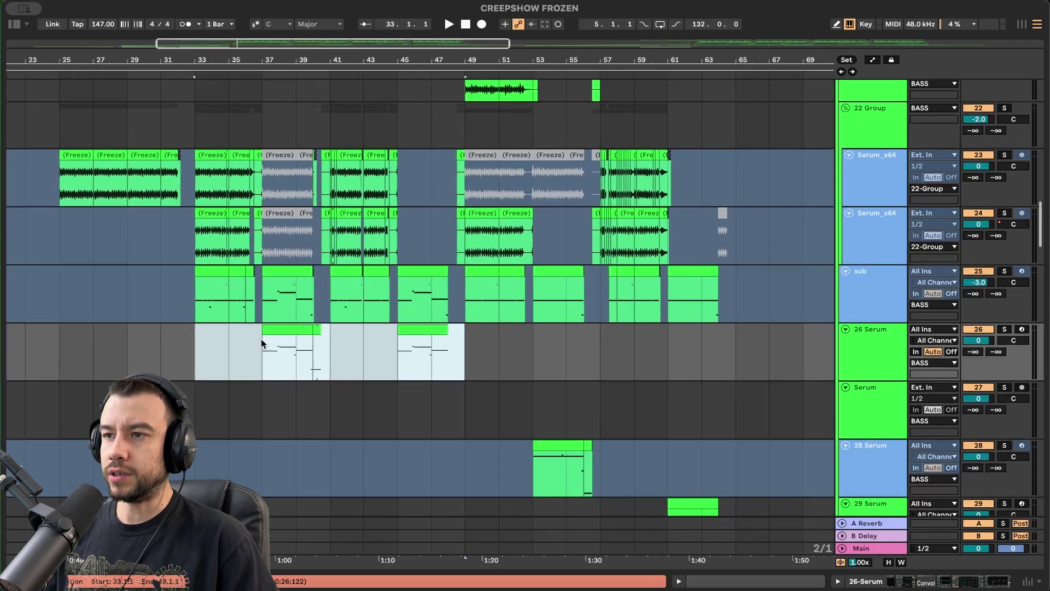
{"action": "left_click_drag", "start_coordinate": [734, 354], "coordinate": [188, 354]}
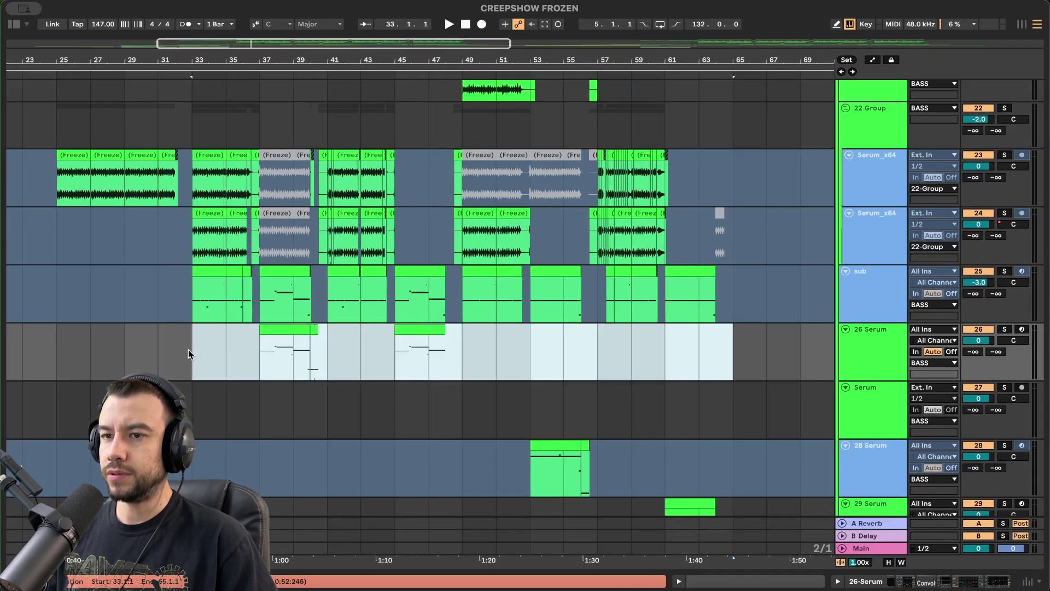
{"action": "left_click", "coordinate": [461, 371]}
{"action": "left_click_drag", "start_coordinate": [464, 356], "coordinate": [194, 183]}
Solo 26 Serum, open its MIDI clip at bar 37 and play the notes.
{"action": "left_click", "coordinate": [287, 330]}
{"action": "left_click", "coordinate": [1004, 330]}
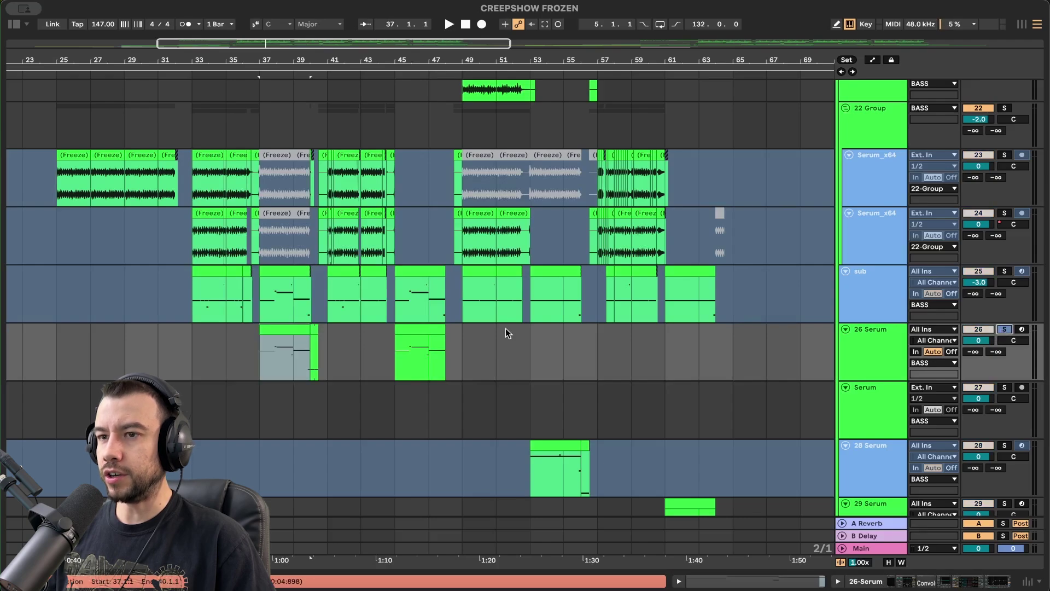
{"action": "double_click", "coordinate": [278, 326]}
{"action": "key", "text": "space"}
{"action": "scroll", "coordinate": [289, 356], "scroll_direction": "up", "scroll_amount": 2}
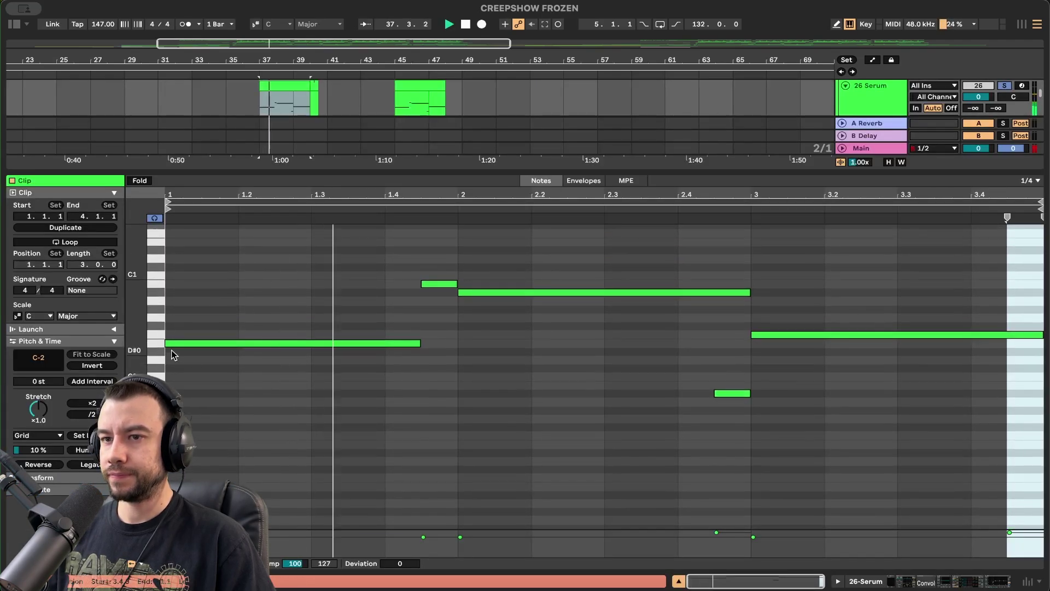
{"action": "scroll", "coordinate": [195, 345], "scroll_direction": "up", "scroll_amount": 3}
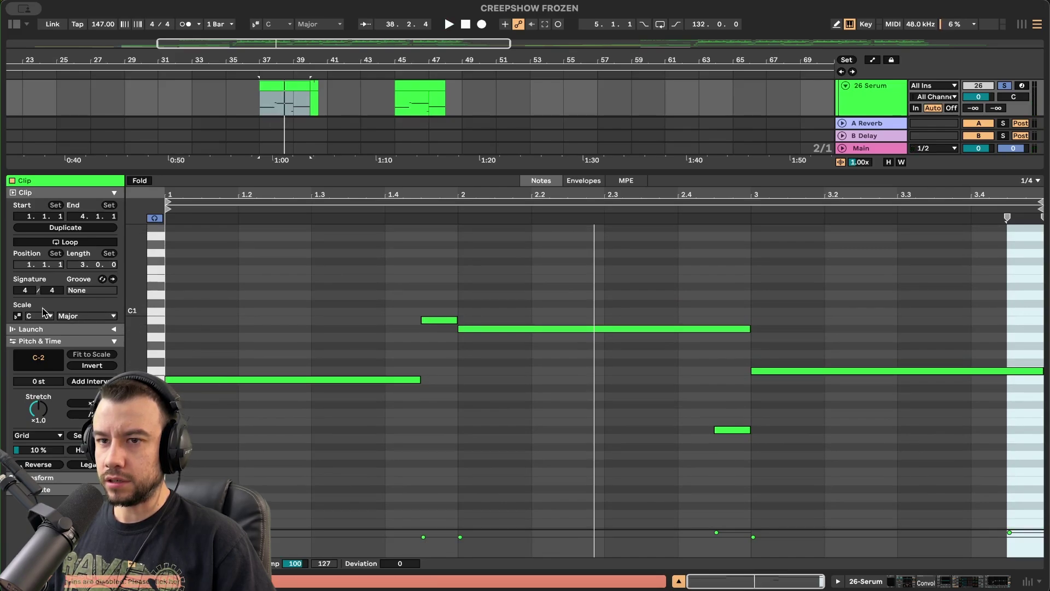
Enable the scale for the 26 Serum clip and set it to E Minor.
{"action": "left_click", "coordinate": [16, 317]}
{"action": "left_click", "coordinate": [31, 318]}
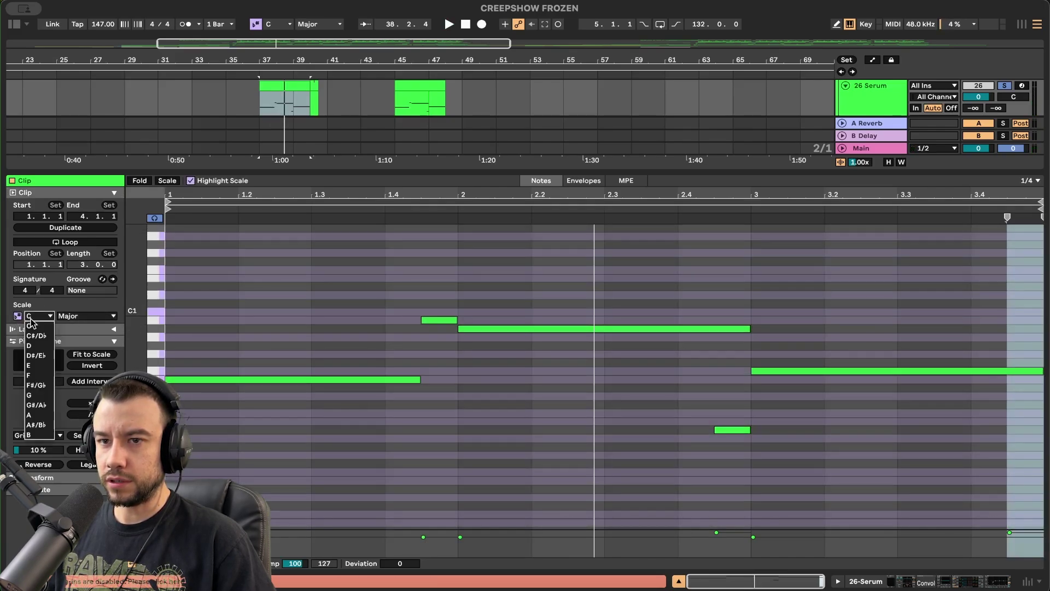
{"action": "left_click", "coordinate": [38, 365]}
{"action": "left_click", "coordinate": [96, 316]}
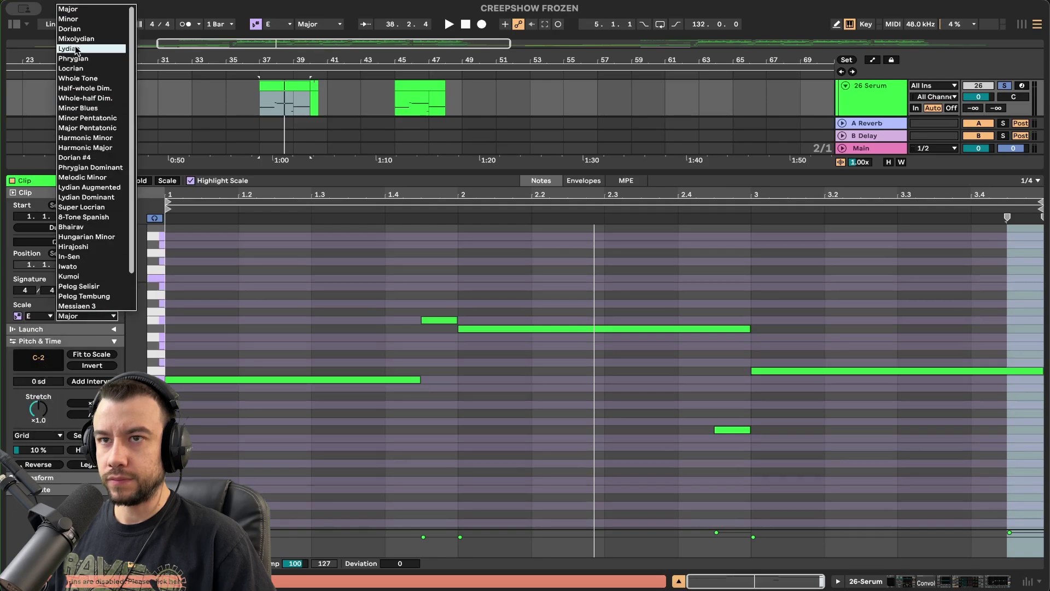
{"action": "left_click", "coordinate": [71, 19]}
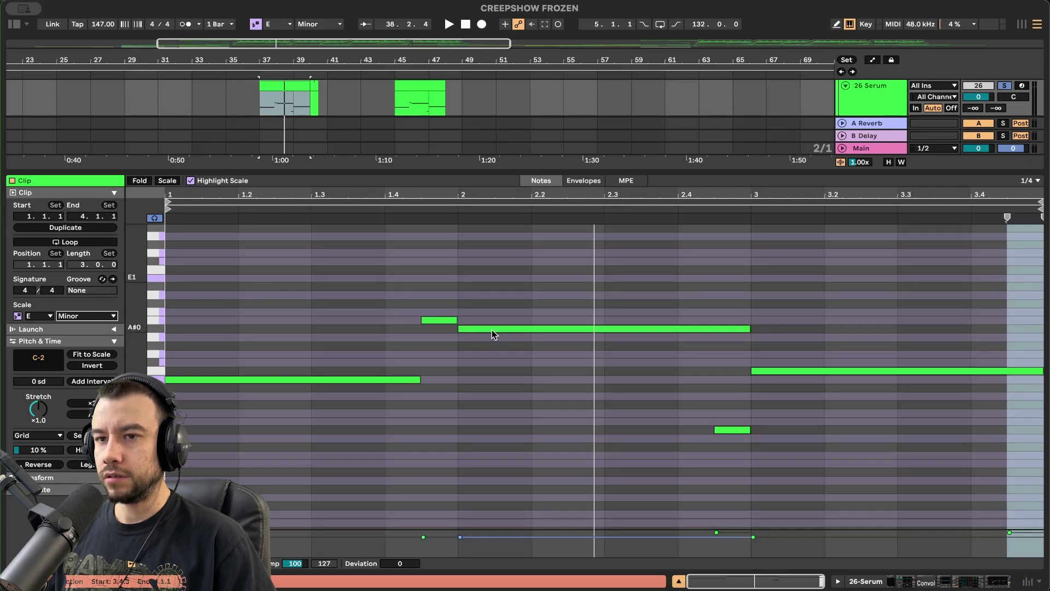
Try Harmonic Minor as the clip's scale, undo the change and replay the notes.
{"action": "left_click", "coordinate": [109, 316]}
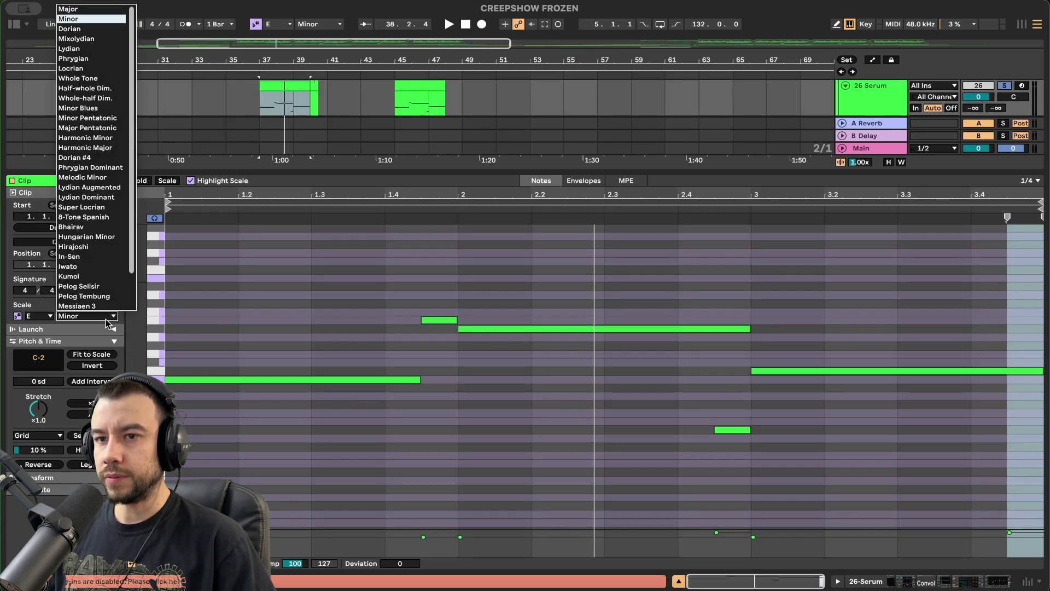
{"action": "left_click", "coordinate": [102, 138]}
{"action": "key", "text": "ctrl+z"}
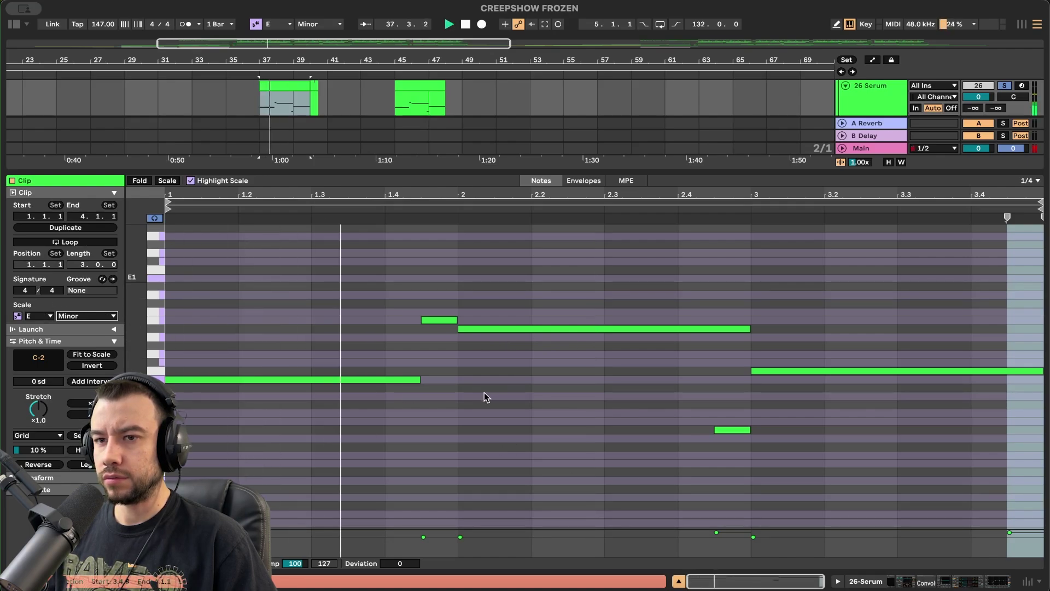
{"action": "scroll", "coordinate": [470, 392], "scroll_direction": "up", "scroll_amount": 3}
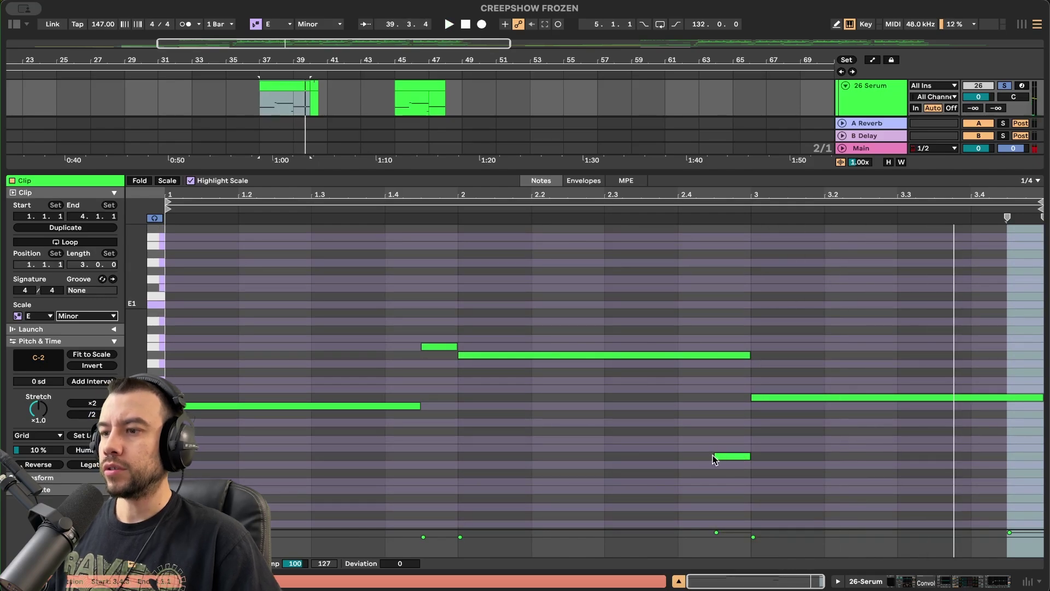
Try D as the root note of the clip's Minor scale and return it to E.
{"action": "left_click", "coordinate": [47, 316]}
{"action": "left_click", "coordinate": [43, 347]}
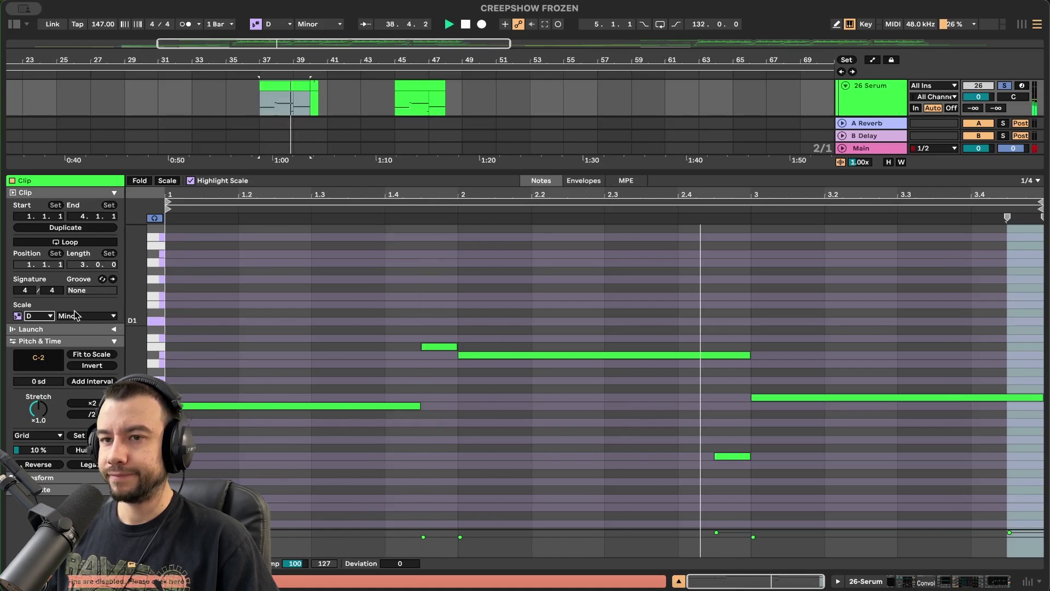
{"action": "left_click", "coordinate": [41, 315]}
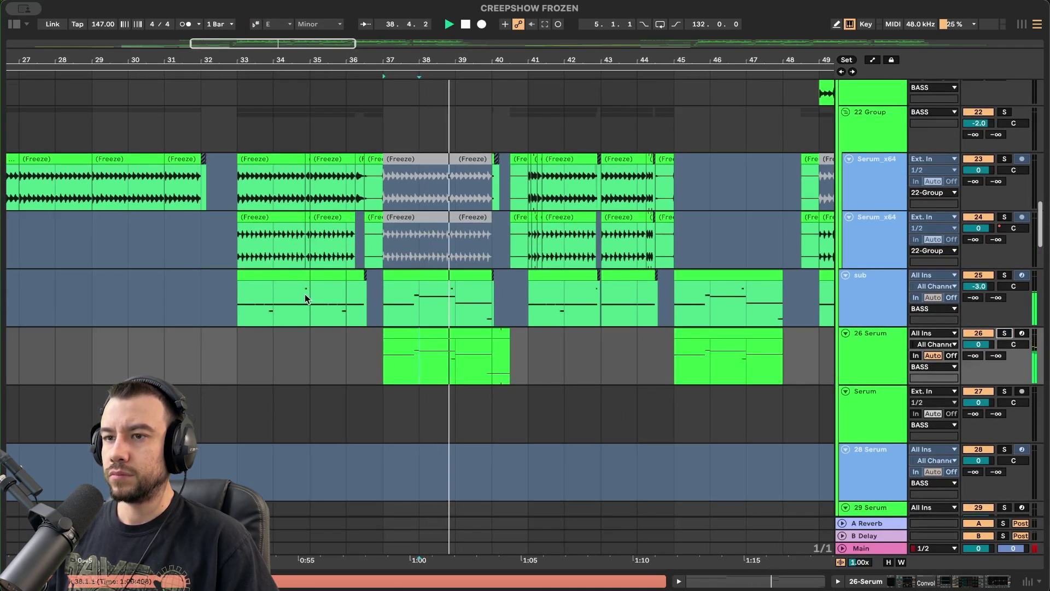
Audition the sub clip from bar 33 in solo, and replay it together with all tracks.
{"action": "left_click", "coordinate": [269, 271]}
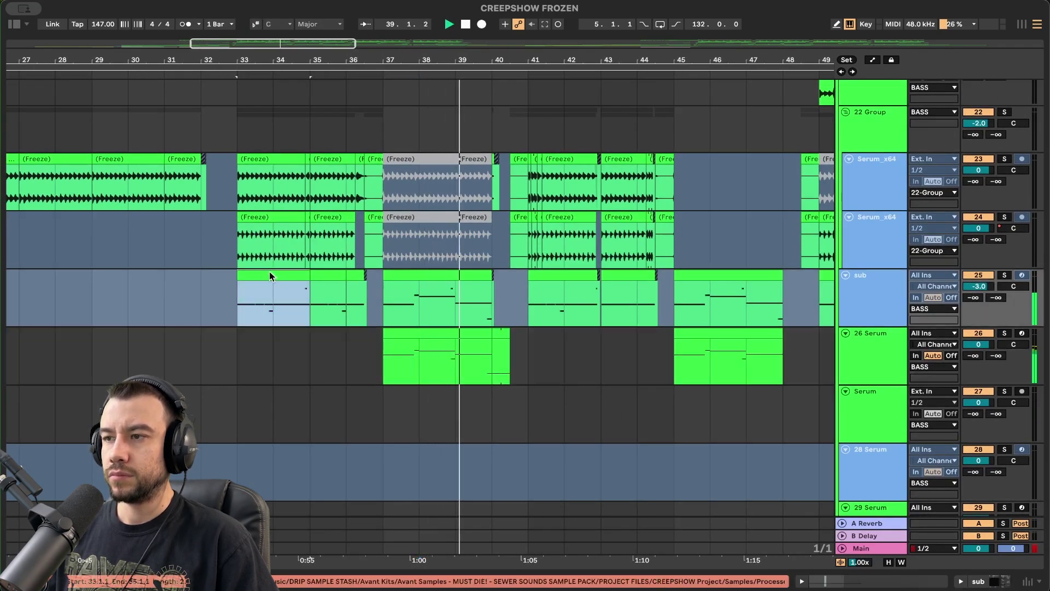
{"action": "left_click", "coordinate": [1004, 275]}
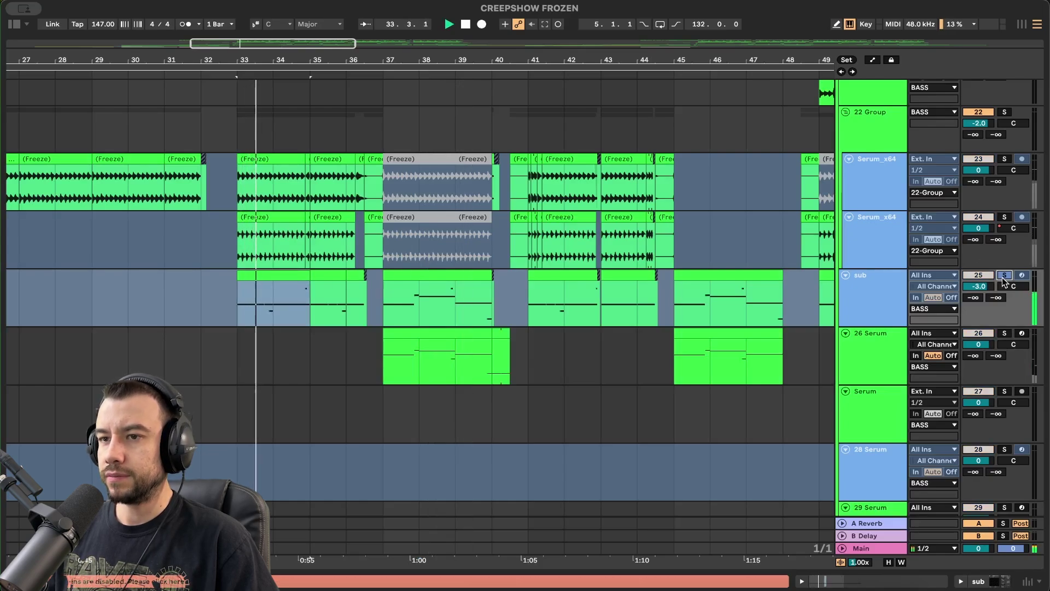
{"action": "left_click", "coordinate": [1003, 276]}
{"action": "key", "text": "space"}
{"action": "key", "text": "space"}
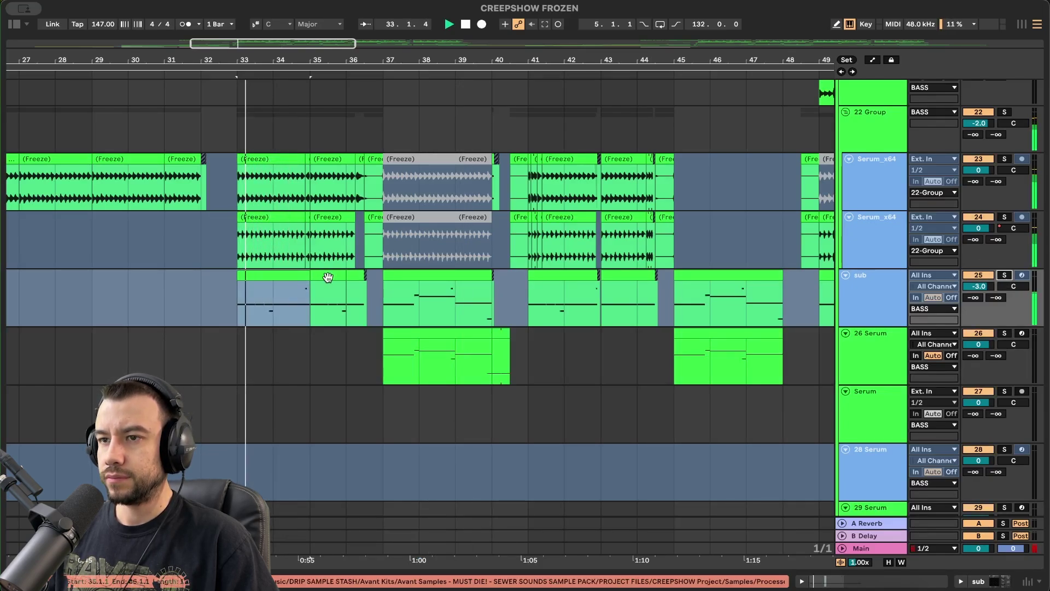
Solo the two Serum_x64 bass tracks, 23 and 24, one after the other while the phrase from bar 33 plays.
{"action": "scroll", "coordinate": [317, 326], "scroll_direction": "down", "scroll_amount": 3}
{"action": "scroll", "coordinate": [316, 324], "scroll_direction": "up", "scroll_amount": 3}
{"action": "scroll", "coordinate": [317, 330], "scroll_direction": "up", "scroll_amount": 3}
{"action": "scroll", "coordinate": [736, 255], "scroll_direction": "up", "scroll_amount": 2}
{"action": "scroll", "coordinate": [736, 254], "scroll_direction": "right", "scroll_amount": 1}
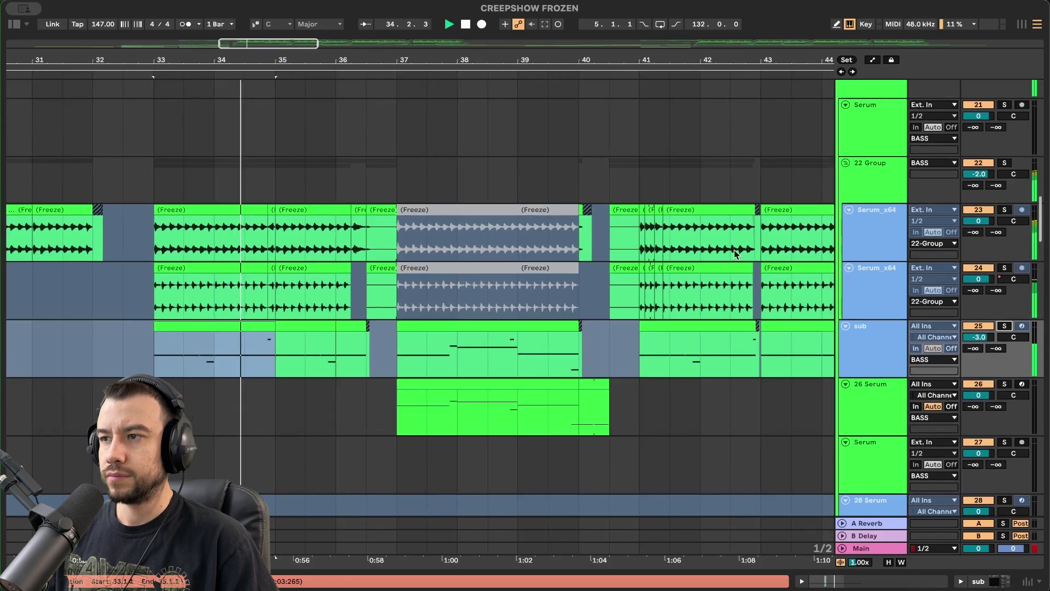
{"action": "left_click", "coordinate": [1003, 211]}
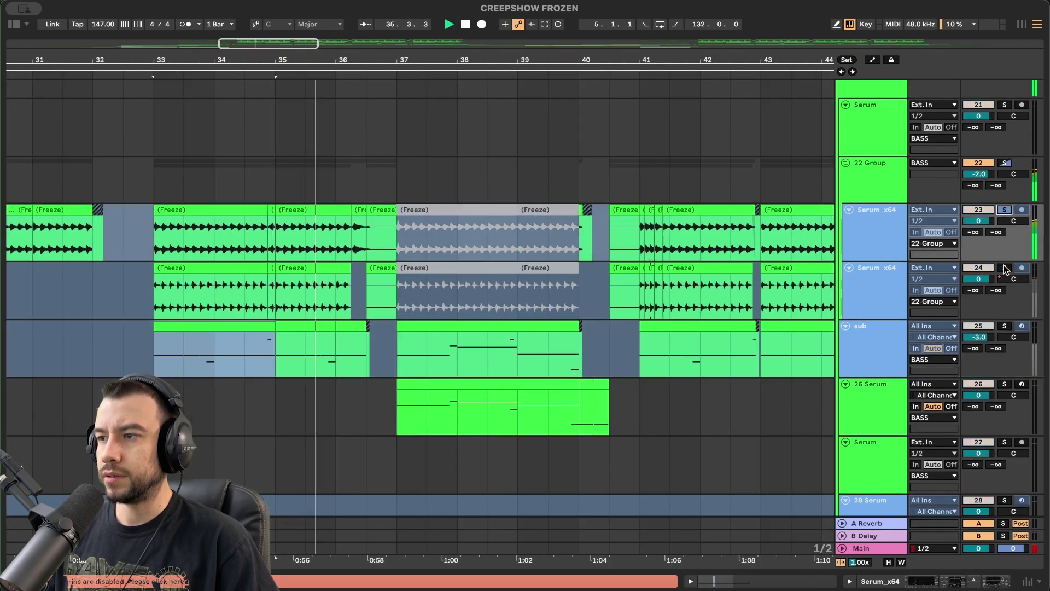
{"action": "left_click", "coordinate": [1004, 268]}
{"action": "left_click", "coordinate": [1004, 209]}
Unfreeze Serum_x64 track 23 and view its effects chain.
{"action": "left_click", "coordinate": [870, 224]}
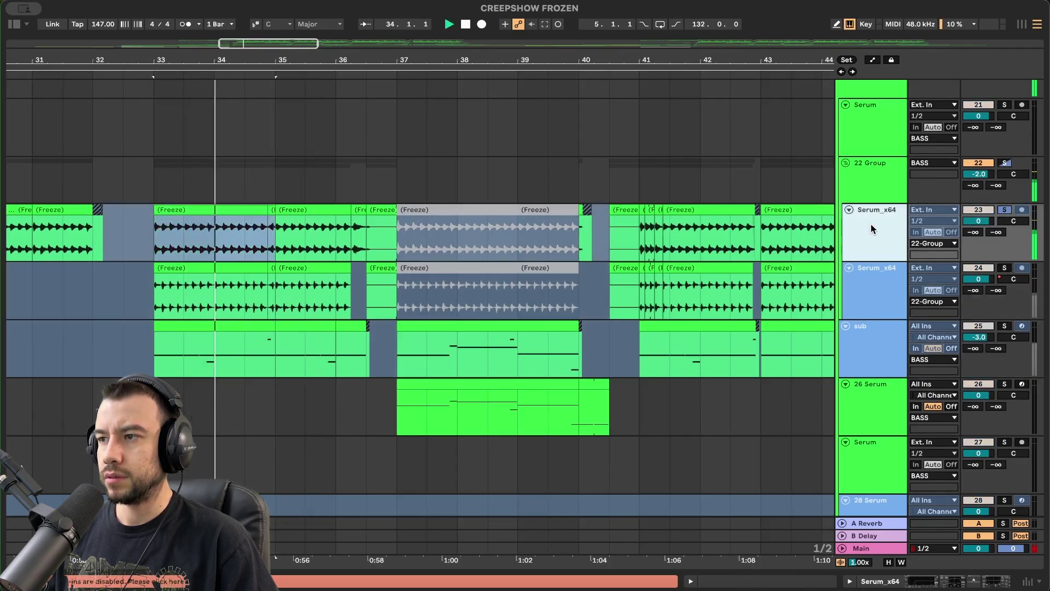
{"action": "right_click", "coordinate": [870, 224]}
{"action": "left_click", "coordinate": [900, 305]}
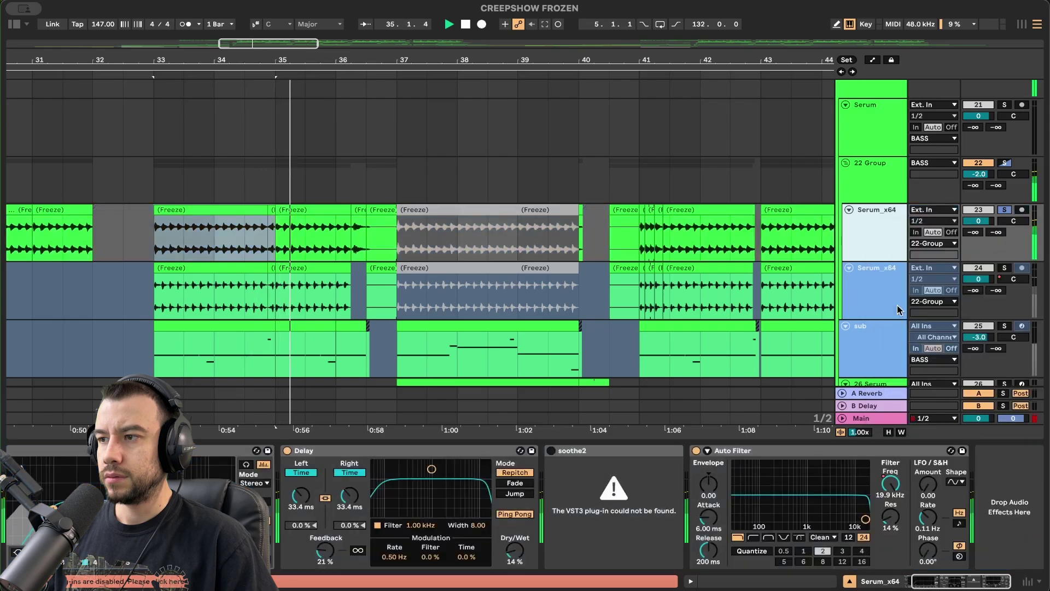
{"action": "scroll", "coordinate": [365, 521], "scroll_direction": "left", "scroll_amount": 2}
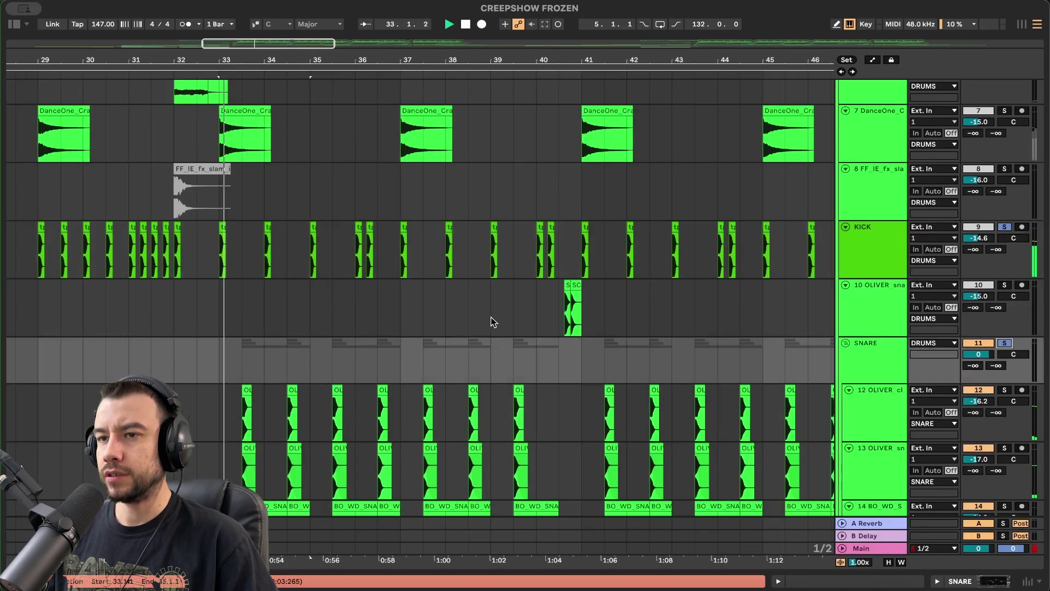
Follow the playback from bar 33 across the kick, snare and crash tracks, and examine the vocal and FX tracks around bar 41.
{"action": "scroll", "coordinate": [491, 322], "scroll_direction": "down", "scroll_amount": 3}
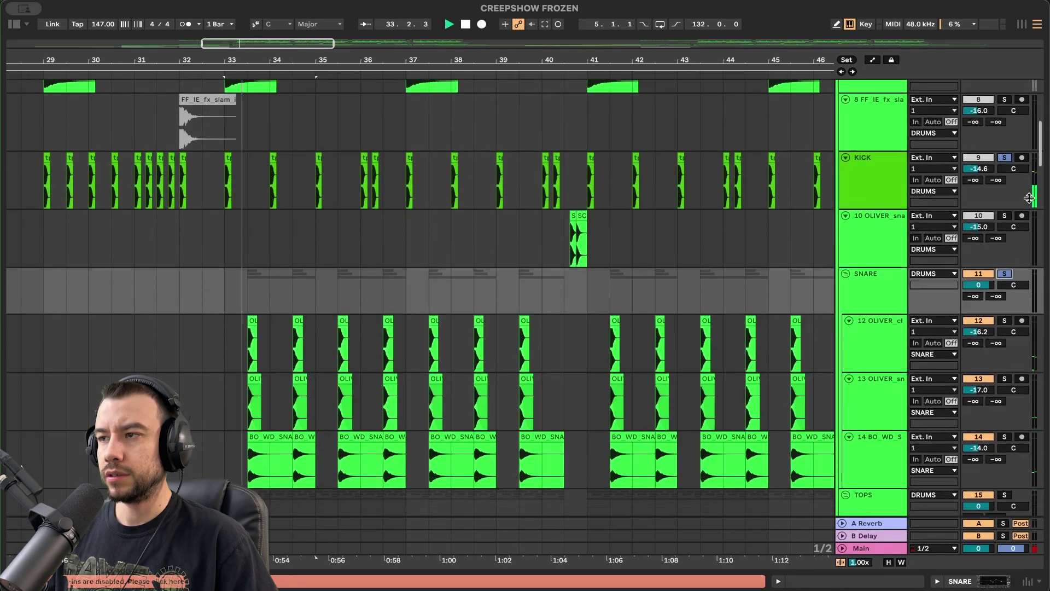
{"action": "scroll", "coordinate": [231, 244], "scroll_direction": "up", "scroll_amount": 3}
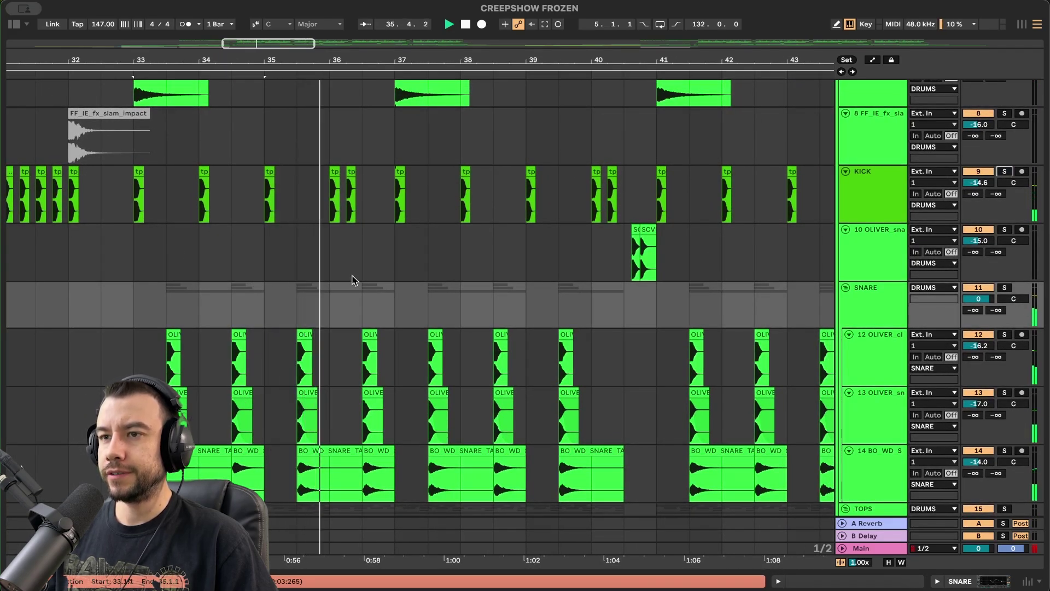
{"action": "scroll", "coordinate": [356, 281], "scroll_direction": "down", "scroll_amount": 1}
{"action": "scroll", "coordinate": [356, 282], "scroll_direction": "up", "scroll_amount": 1}
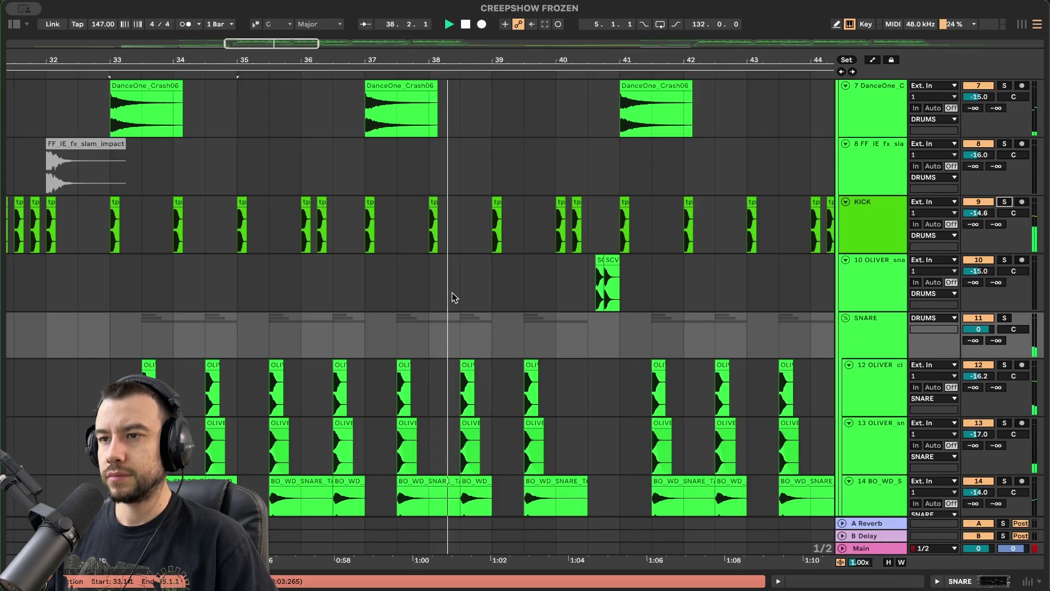
{"action": "scroll", "coordinate": [500, 286], "scroll_direction": "up", "scroll_amount": 5}
{"action": "scroll", "coordinate": [500, 286], "scroll_direction": "down", "scroll_amount": 3}
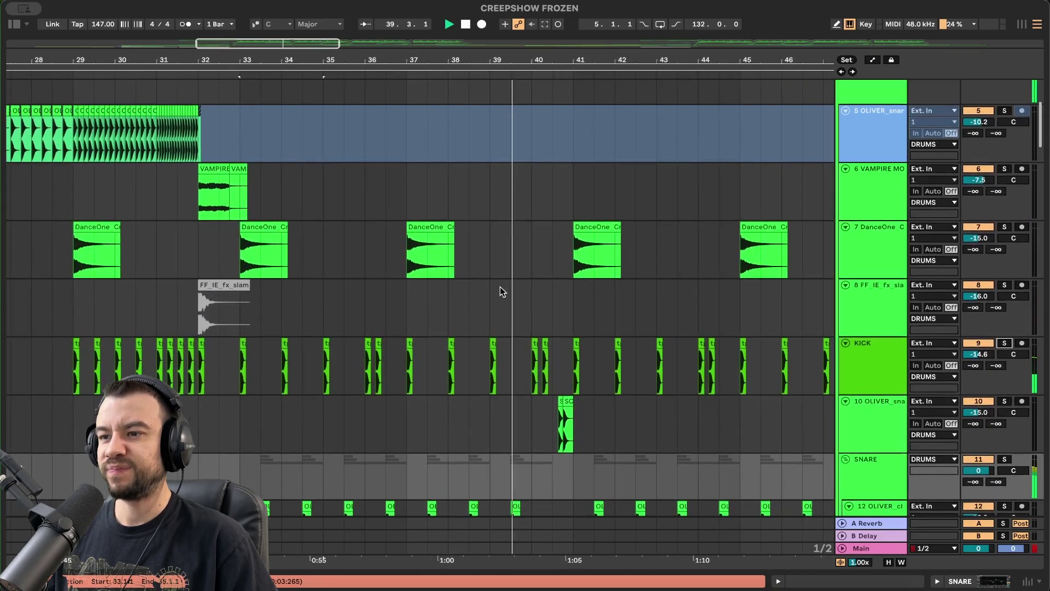
{"action": "scroll", "coordinate": [499, 287], "scroll_direction": "down", "scroll_amount": 5}
{"action": "scroll", "coordinate": [553, 310], "scroll_direction": "up", "scroll_amount": 3}
{"action": "scroll", "coordinate": [552, 309], "scroll_direction": "down", "scroll_amount": 2}
{"action": "scroll", "coordinate": [553, 310], "scroll_direction": "down", "scroll_amount": 1}
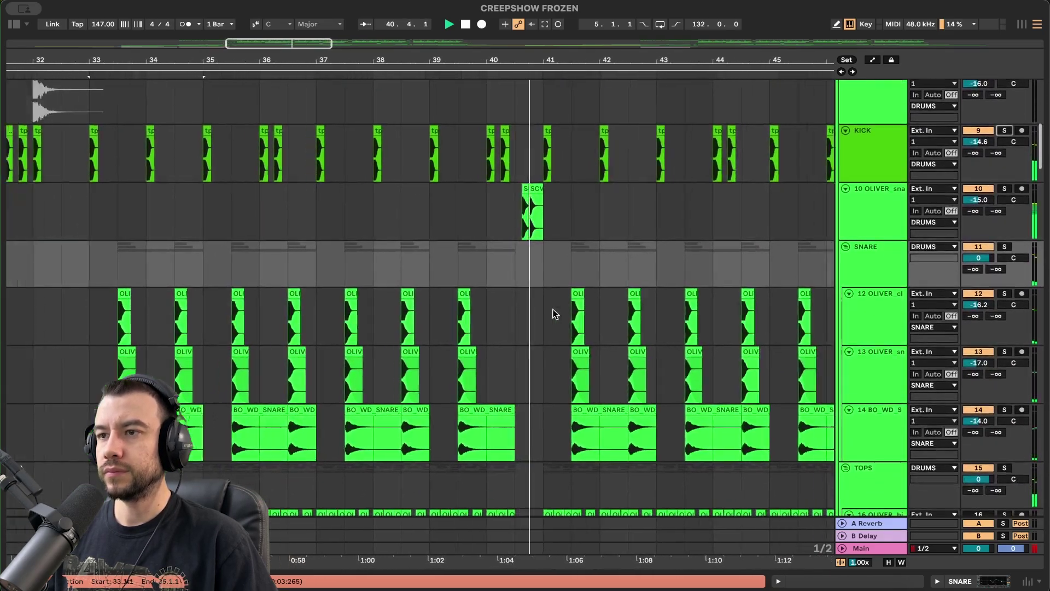
{"action": "scroll", "coordinate": [552, 314], "scroll_direction": "down", "scroll_amount": 20}
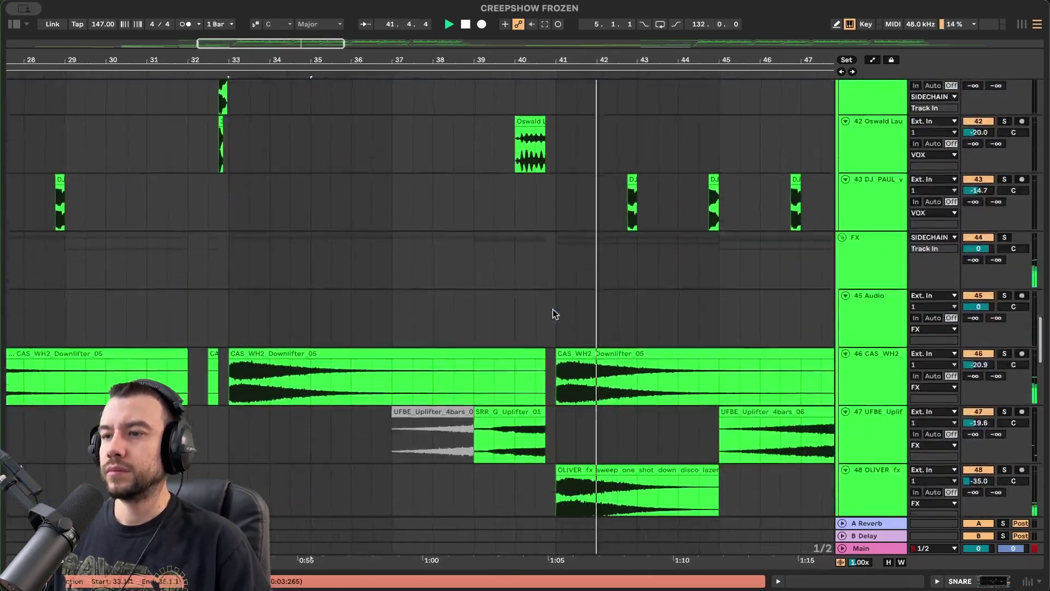
Solo 22 Group and play its bass phrase from bar 41.
{"action": "scroll", "coordinate": [552, 313], "scroll_direction": "up", "scroll_amount": 15}
{"action": "scroll", "coordinate": [450, 320], "scroll_direction": "up", "scroll_amount": 3}
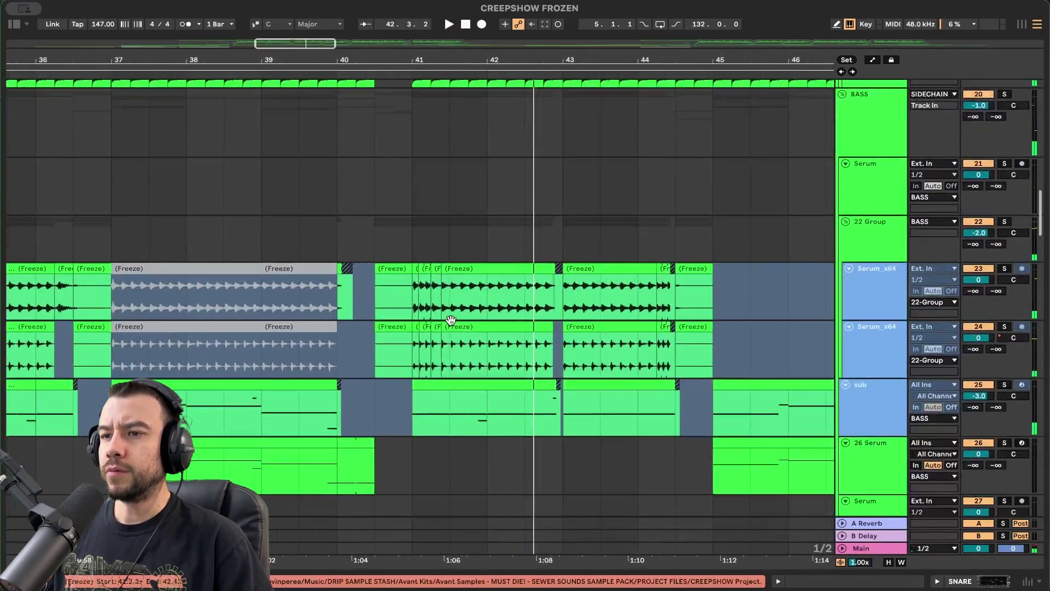
{"action": "left_click_drag", "start_coordinate": [450, 320], "coordinate": [524, 350]}
{"action": "left_click", "coordinate": [1004, 221]}
{"action": "left_click", "coordinate": [895, 258]}
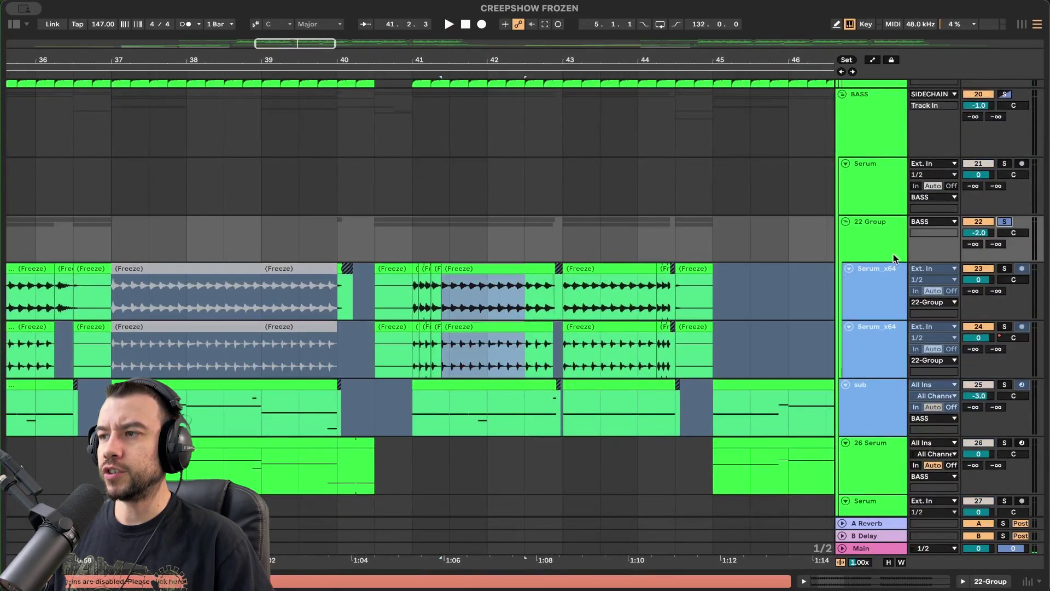
{"action": "left_click", "coordinate": [412, 307]}
{"action": "key", "text": "space"}
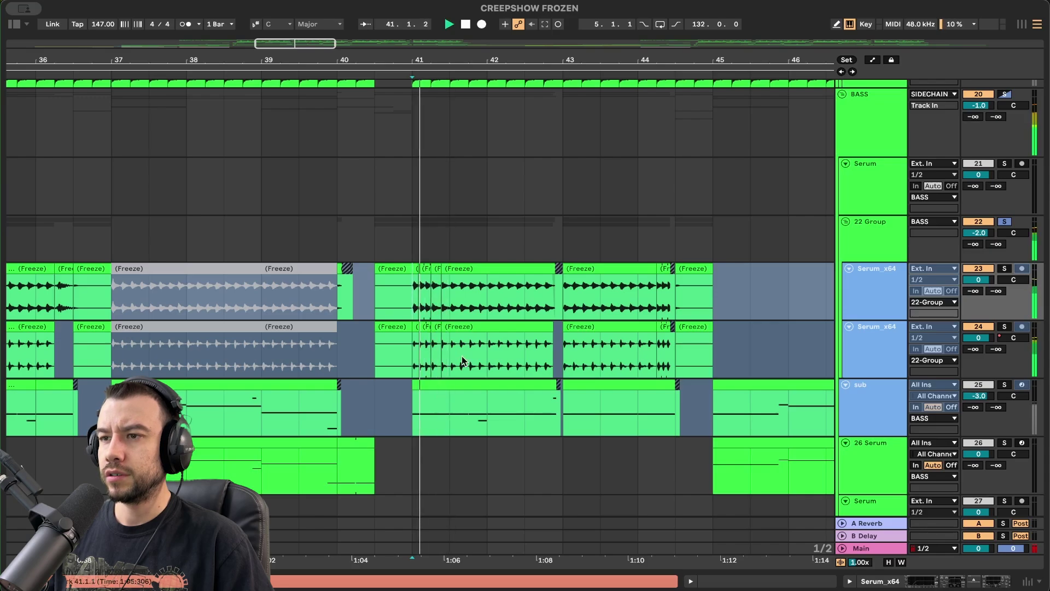
Play the soloed 22 Group bass phrase from bar 57.
{"action": "scroll", "coordinate": [518, 363], "scroll_direction": "right", "scroll_amount": 6}
{"action": "scroll", "coordinate": [519, 363], "scroll_direction": "down", "scroll_amount": 5}
{"action": "key", "text": "space"}
{"action": "scroll", "coordinate": [518, 363], "scroll_direction": "right", "scroll_amount": 4}
{"action": "scroll", "coordinate": [529, 313], "scroll_direction": "up", "scroll_amount": 4}
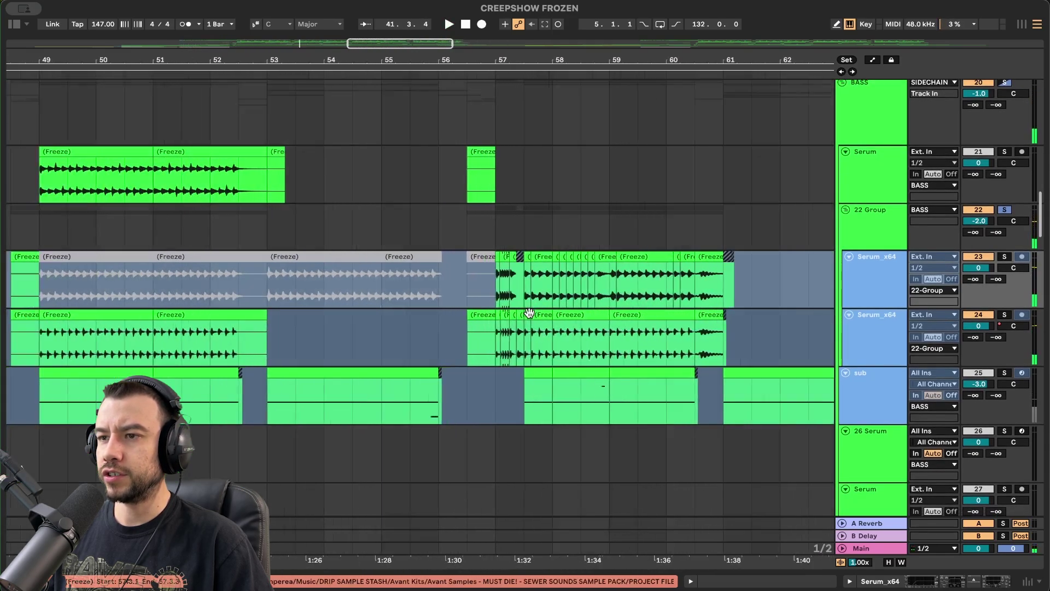
{"action": "scroll", "coordinate": [529, 313], "scroll_direction": "up", "scroll_amount": 1}
{"action": "left_click", "coordinate": [495, 293]}
{"action": "key", "text": "space"}
{"action": "scroll", "coordinate": [569, 340], "scroll_direction": "up", "scroll_amount": 5}
{"action": "scroll", "coordinate": [569, 340], "scroll_direction": "right", "scroll_amount": 3}
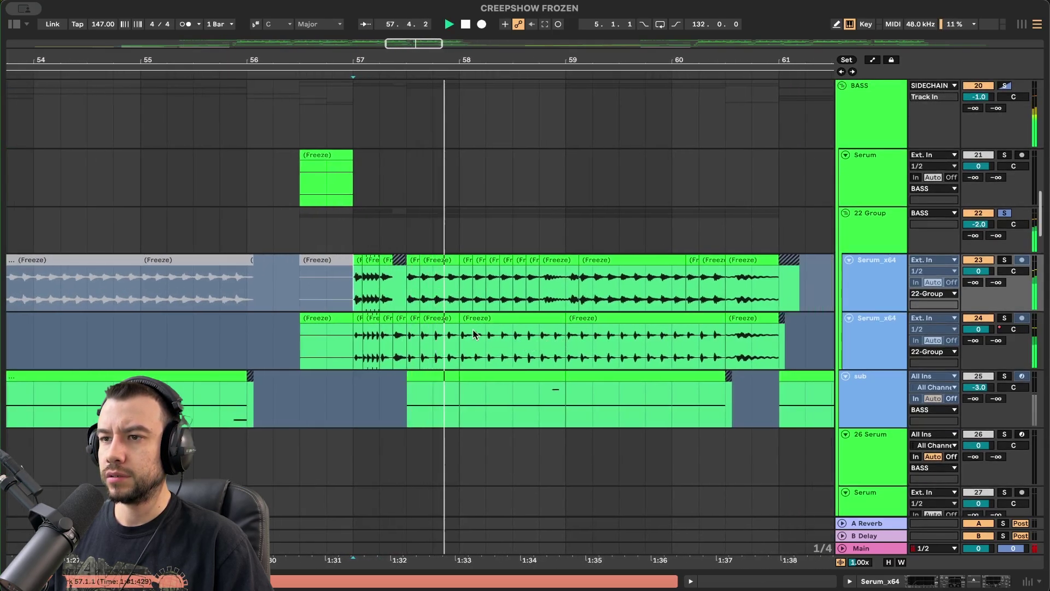
{"action": "scroll", "coordinate": [381, 334], "scroll_direction": "up", "scroll_amount": 4}
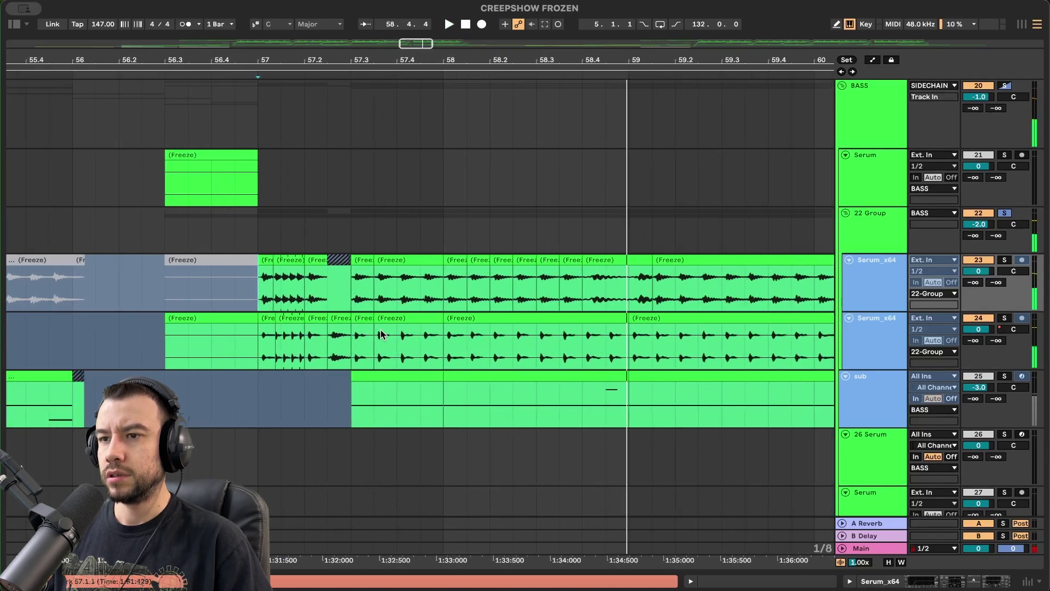
Open the short frozen clip just before beat 57.3 on Serum_x64 track 24, view its sample, and hide the clip details.
{"action": "double_click", "coordinate": [339, 334]}
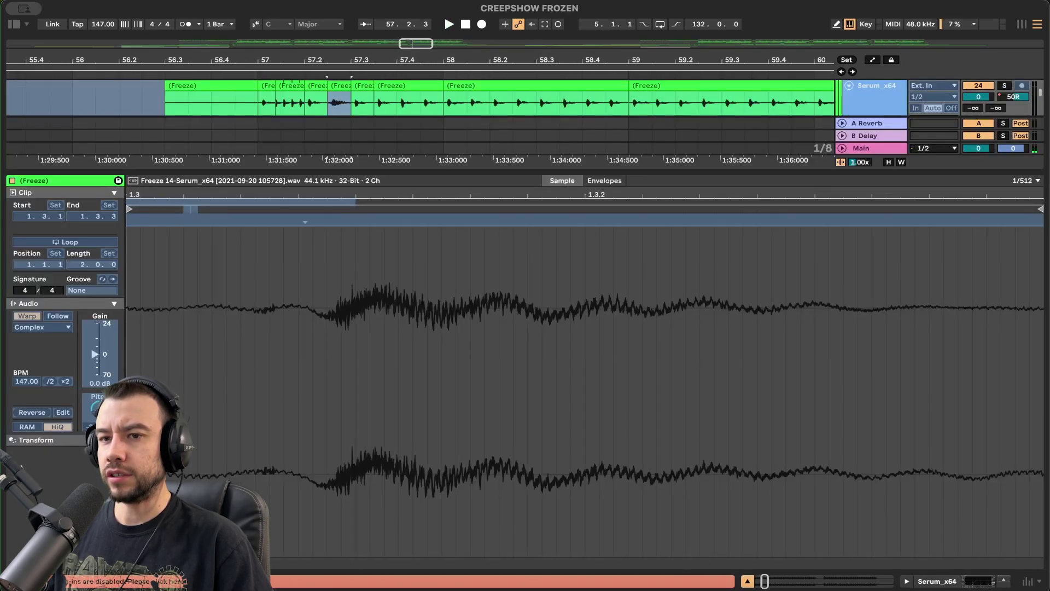
{"action": "left_click_drag", "start_coordinate": [335, 172], "coordinate": [334, 536]}
{"action": "scroll", "coordinate": [306, 284], "scroll_direction": "up", "scroll_amount": 4}
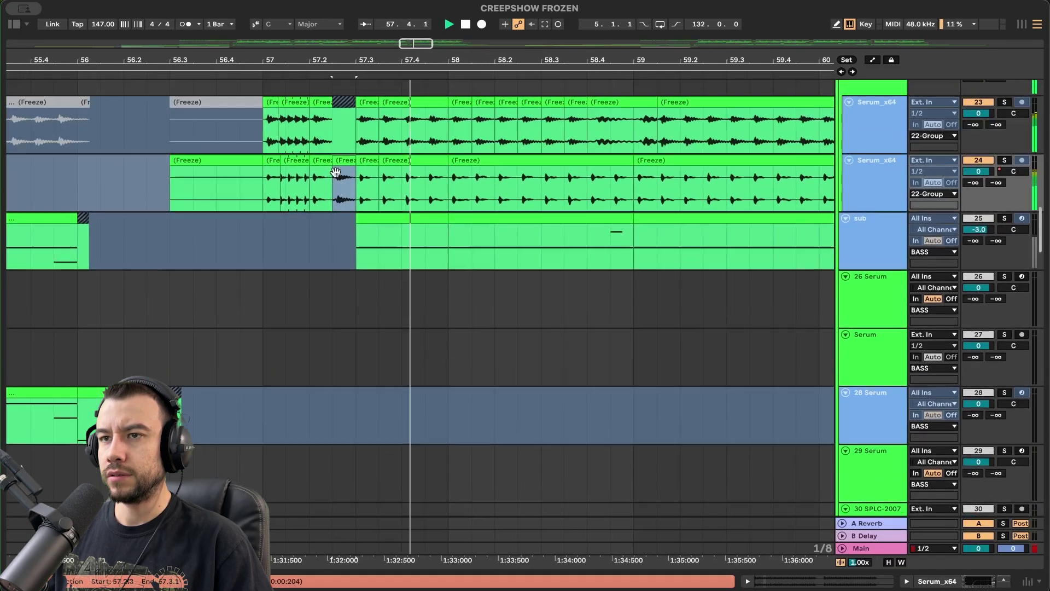
Replay the soloed 22 Group from bar 57, following its two Serum_x64 layers towards bar 61.
{"action": "left_click", "coordinate": [269, 250]}
{"action": "key", "text": "space"}
{"action": "key", "text": "space"}
{"action": "scroll", "coordinate": [269, 250], "scroll_direction": "down", "scroll_amount": 4}
{"action": "scroll", "coordinate": [268, 249], "scroll_direction": "down", "scroll_amount": 1}
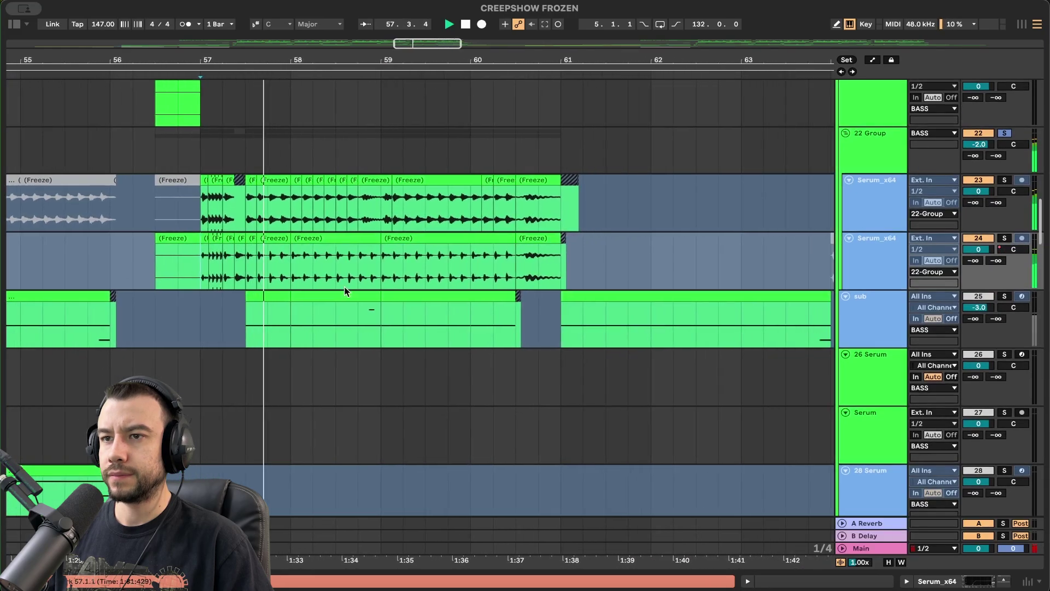
{"action": "scroll", "coordinate": [272, 270], "scroll_direction": "right", "scroll_amount": 1}
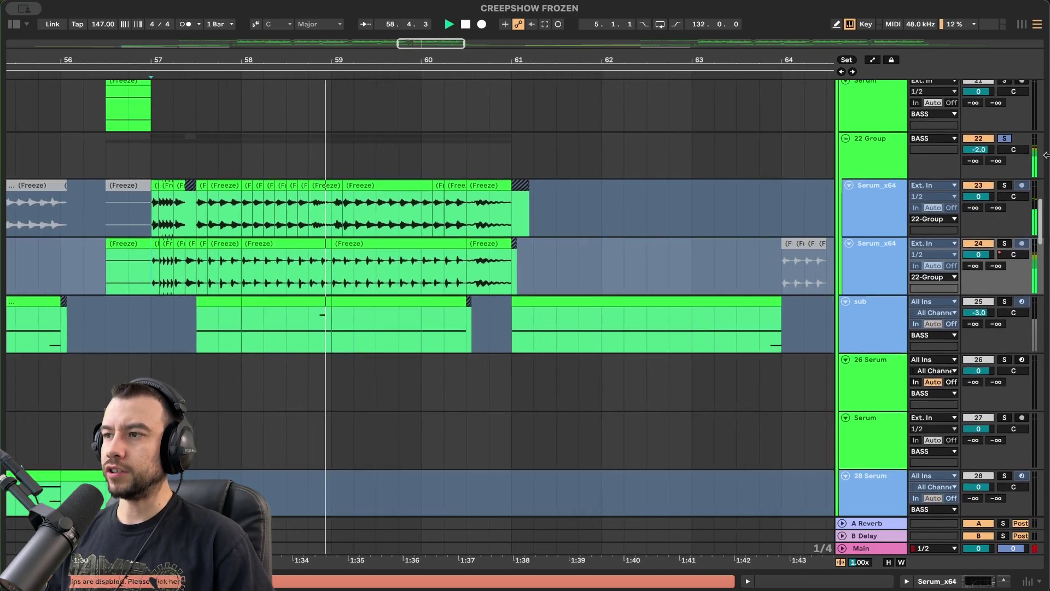
Unsolo 22 Group and follow the full mix past bar 61 across the lower bass tracks.
{"action": "left_click", "coordinate": [1004, 139]}
{"action": "scroll", "coordinate": [546, 235], "scroll_direction": "down", "scroll_amount": 4}
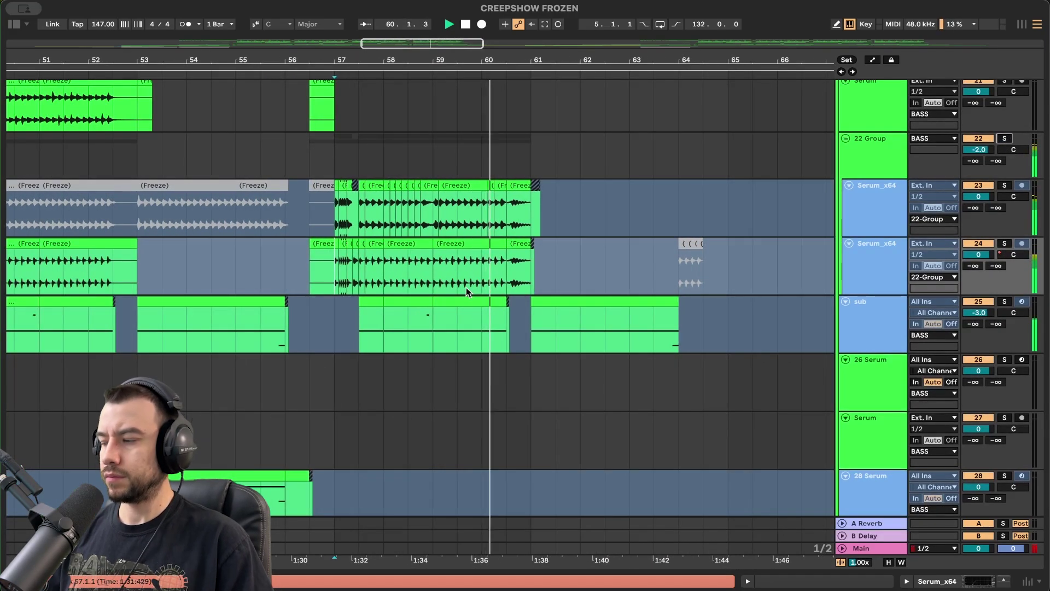
{"action": "scroll", "coordinate": [466, 289], "scroll_direction": "down", "scroll_amount": 4}
{"action": "scroll", "coordinate": [534, 375], "scroll_direction": "down", "scroll_amount": 6}
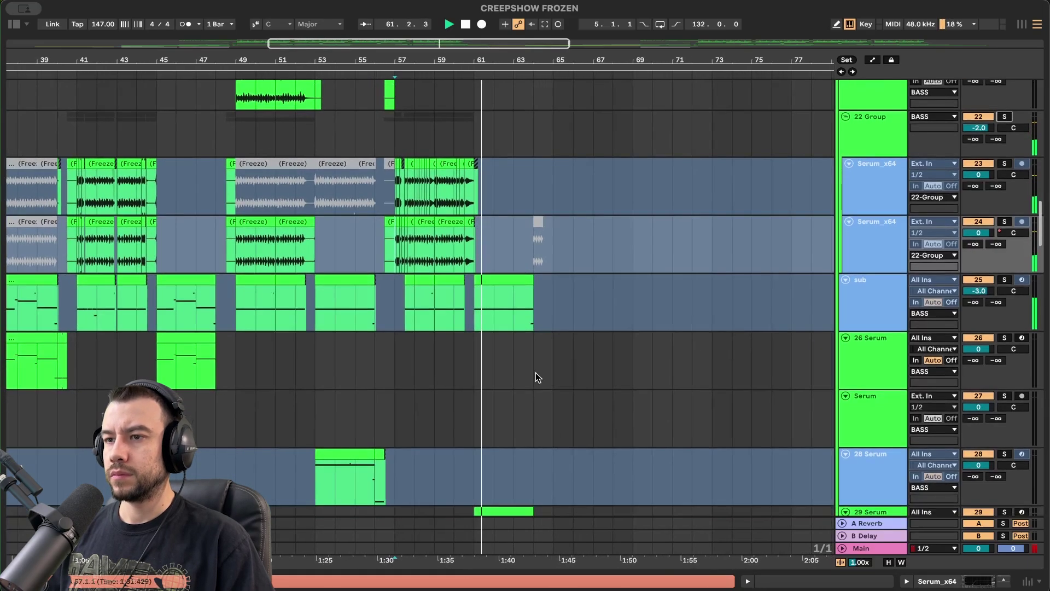
{"action": "scroll", "coordinate": [740, 337], "scroll_direction": "up", "scroll_amount": 3}
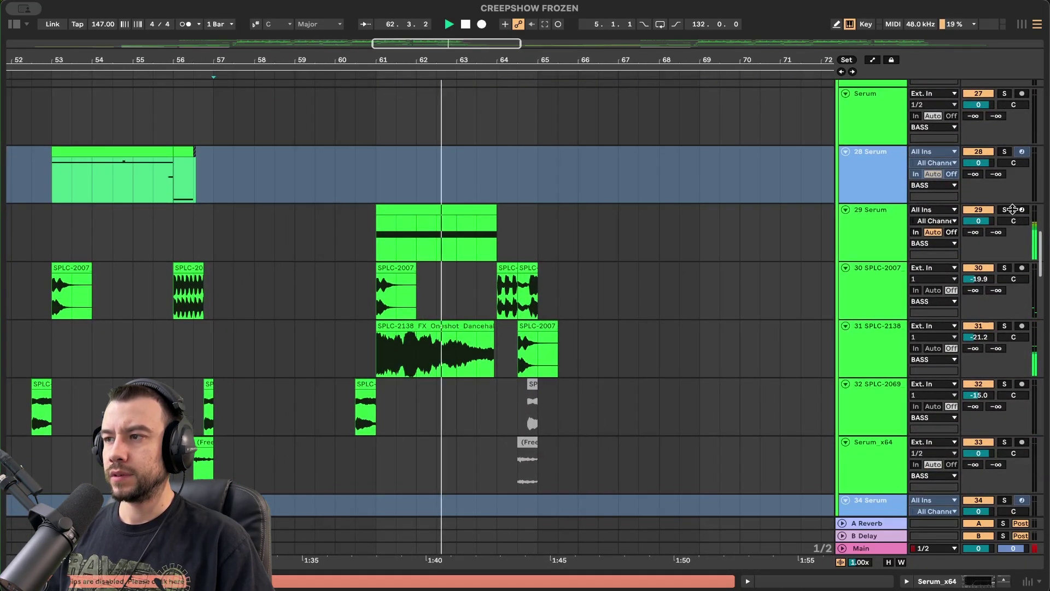
Solo 29 Serum, play its clip from bar 61, and examine the track's device chain.
{"action": "left_click", "coordinate": [412, 211]}
{"action": "key", "text": "space"}
{"action": "double_click", "coordinate": [889, 236]}
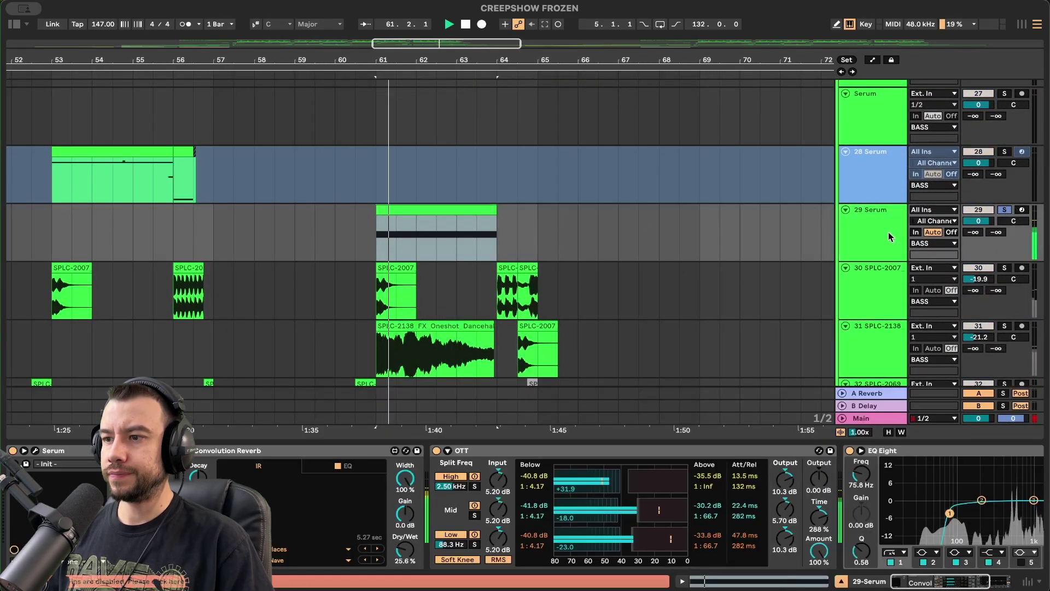
{"action": "scroll", "coordinate": [676, 536], "scroll_direction": "right", "scroll_amount": 4}
{"action": "scroll", "coordinate": [666, 534], "scroll_direction": "left", "scroll_amount": 4}
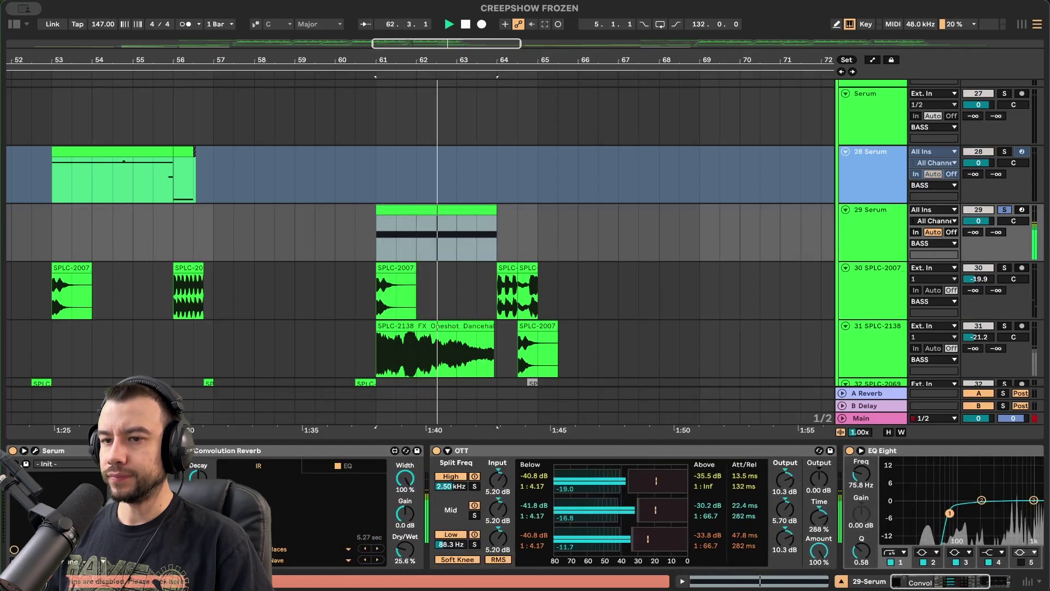
Open the Serum plug-in on 29 Serum and display the track's A Warp automation while the clip plays.
{"action": "left_click", "coordinate": [35, 450]}
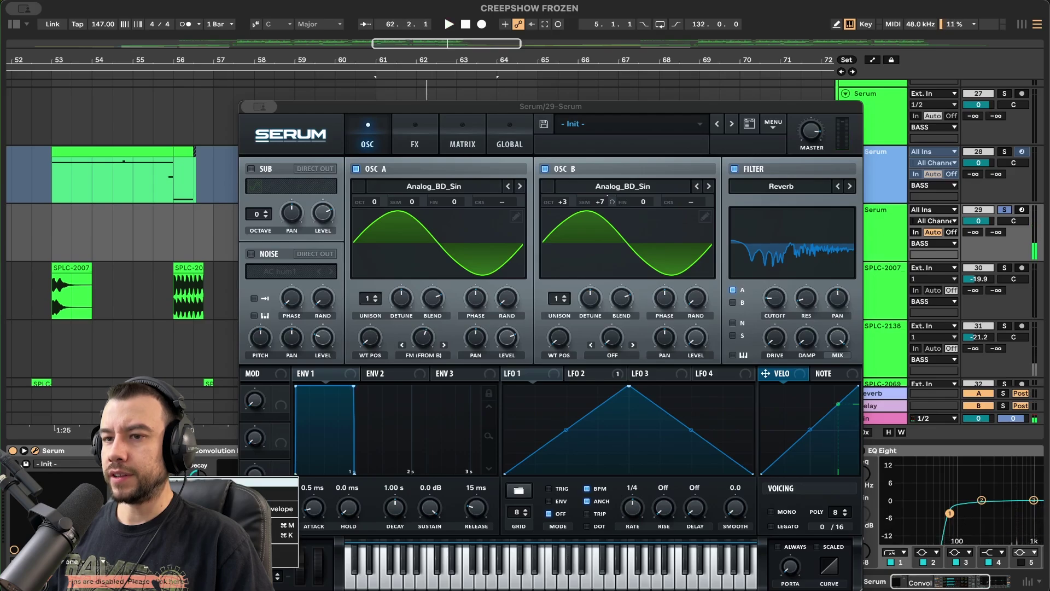
{"action": "key", "text": "a"}
{"action": "left_click_drag", "start_coordinate": [338, 110], "coordinate": [351, 329]}
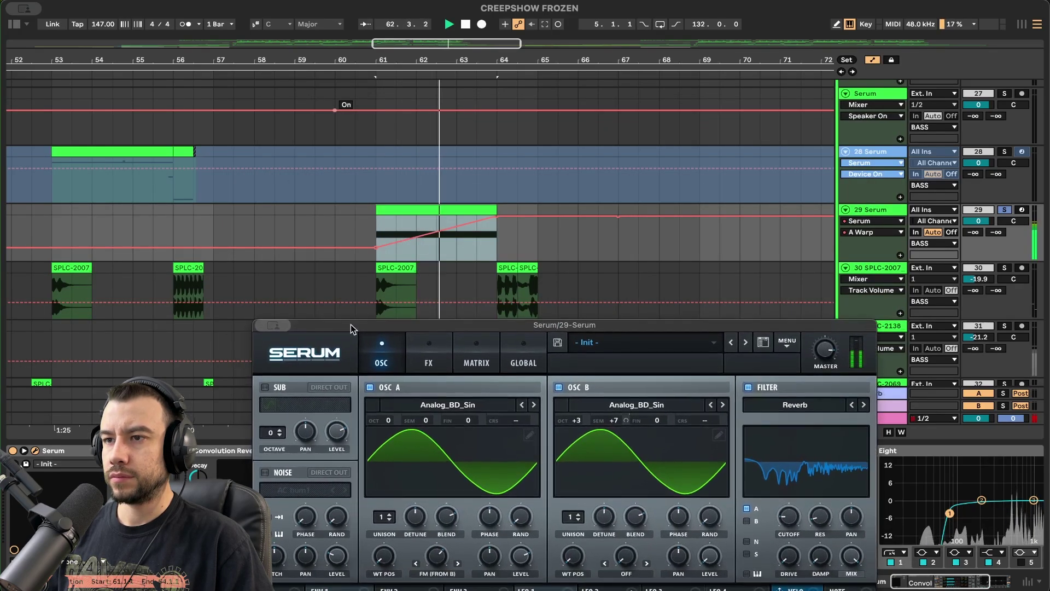
{"action": "left_click", "coordinate": [498, 217]}
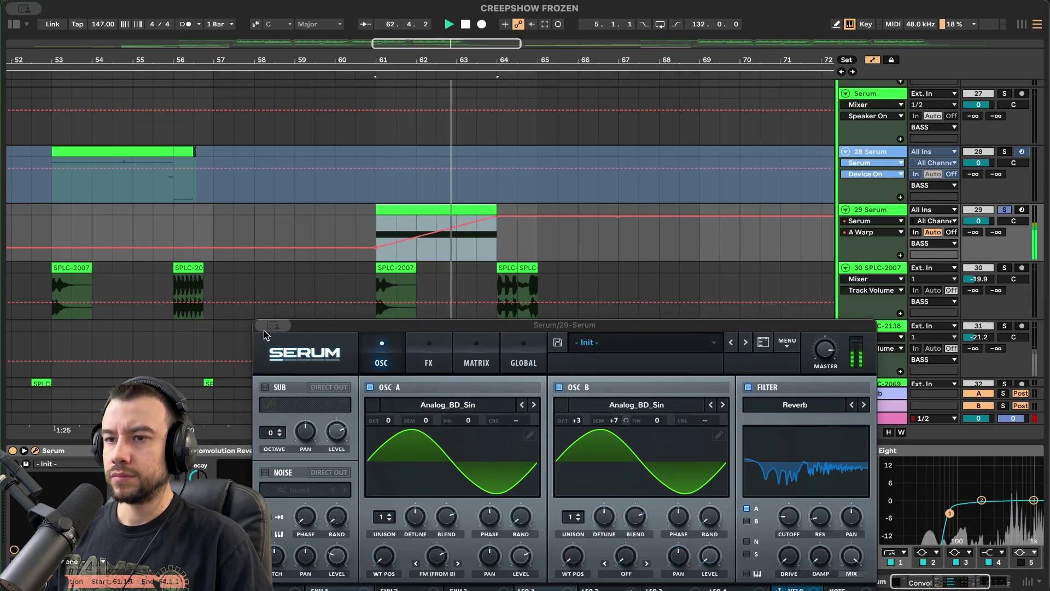
Check the FX and oscillator pages of Serum on track 29, and close the plug-in window.
{"action": "left_click_drag", "start_coordinate": [428, 336], "coordinate": [345, 83]}
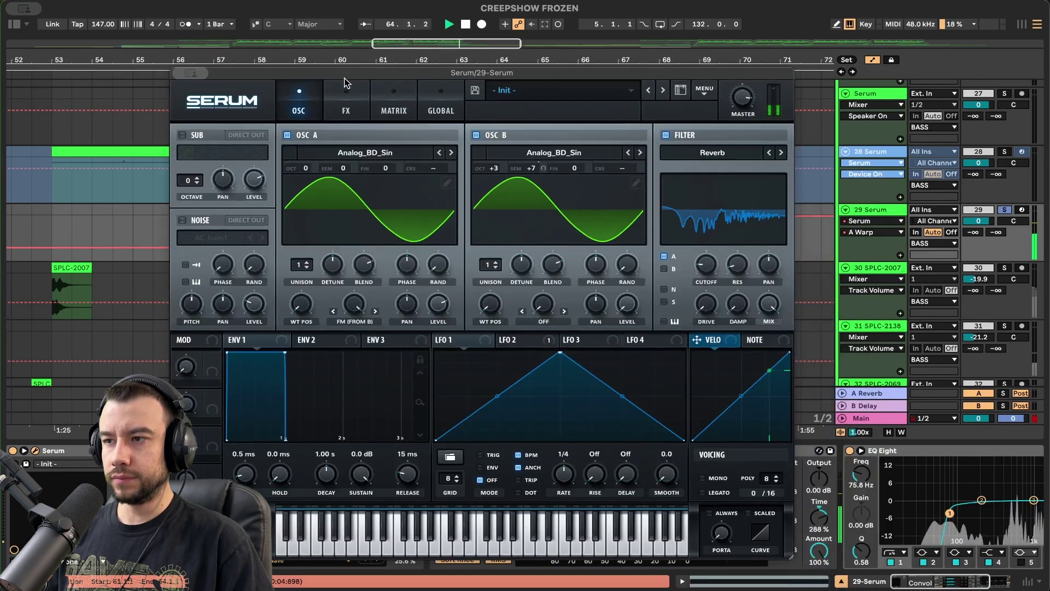
{"action": "left_click", "coordinate": [342, 110]}
{"action": "left_click", "coordinate": [295, 104]}
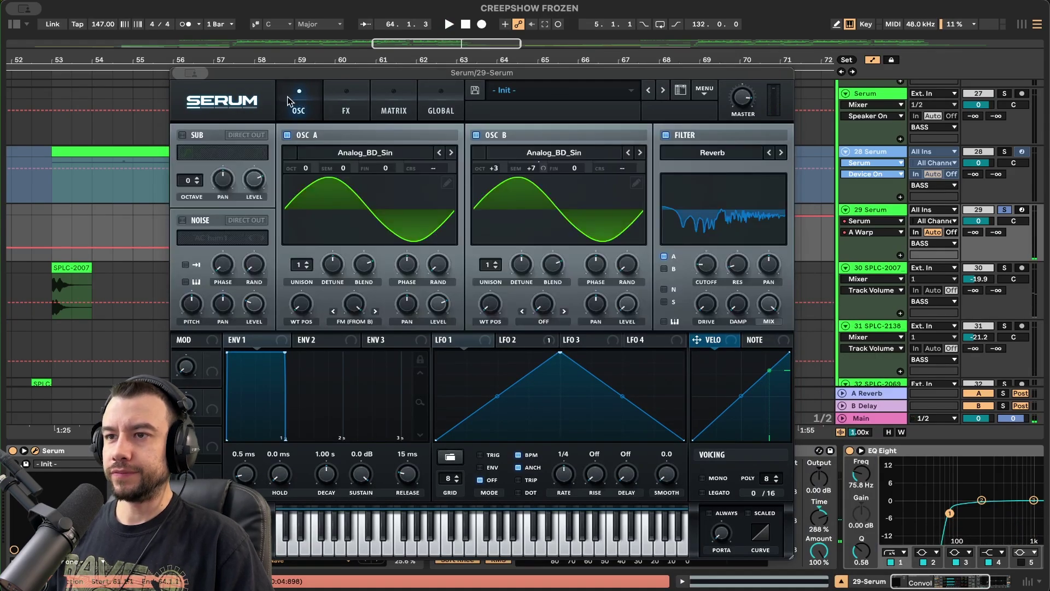
{"action": "left_click", "coordinate": [189, 75]}
{"action": "left_click", "coordinate": [206, 101]}
Replay the 29 Serum clip from bar 61 and add 31 SPLC-2138 to the solo to hear the siren layer.
{"action": "key", "text": "space"}
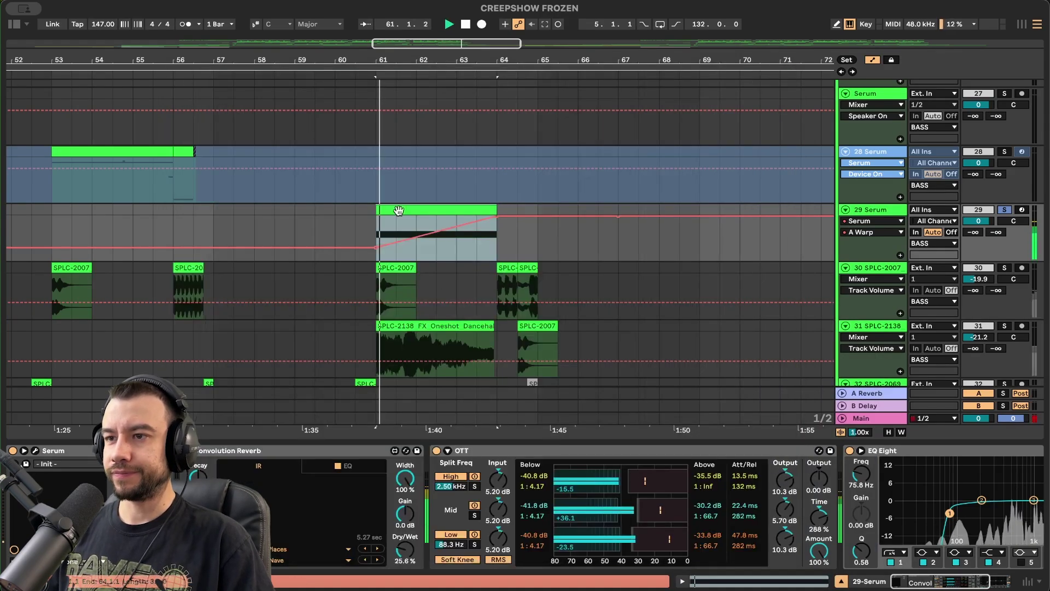
{"action": "scroll", "coordinate": [399, 212], "scroll_direction": "down", "scroll_amount": 3}
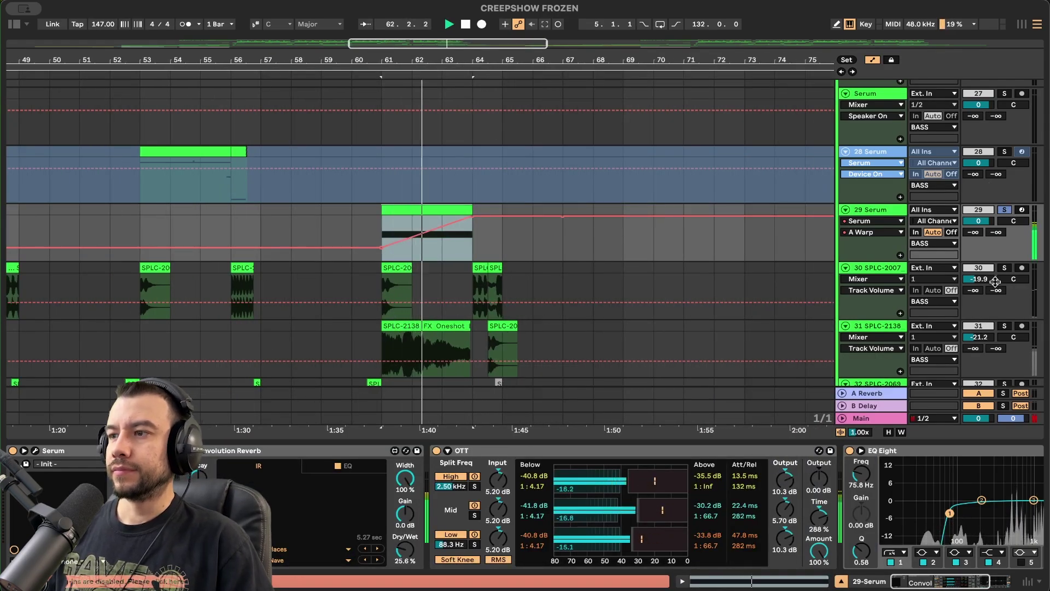
{"action": "key", "text": "space"}
{"action": "left_click", "coordinate": [1004, 327], "text": "super"}
{"action": "key", "text": "space"}
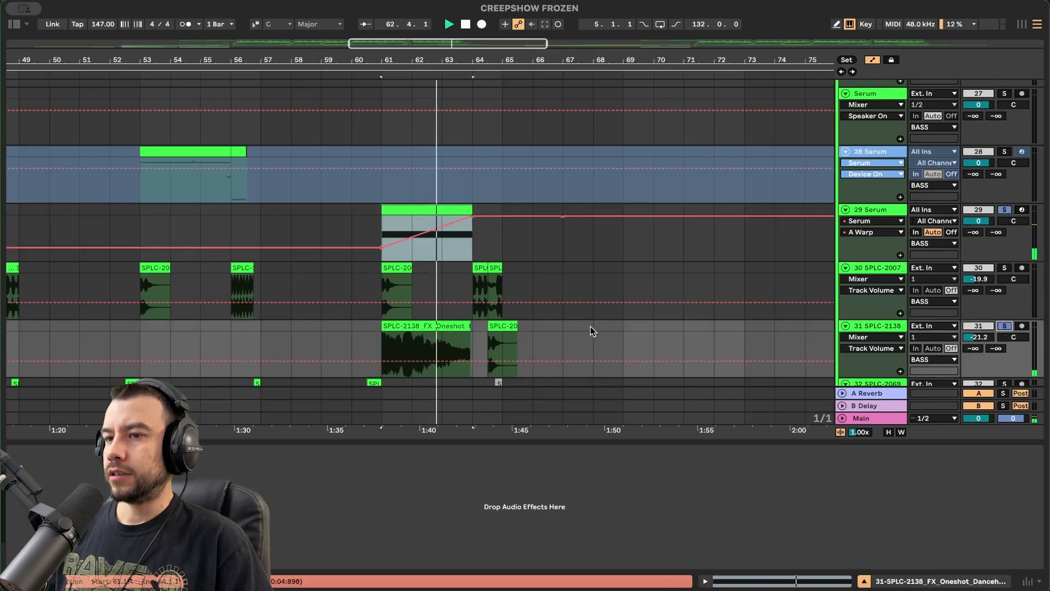
{"action": "scroll", "coordinate": [411, 350], "scroll_direction": "up", "scroll_amount": 5}
{"action": "scroll", "coordinate": [411, 350], "scroll_direction": "down", "scroll_amount": 1}
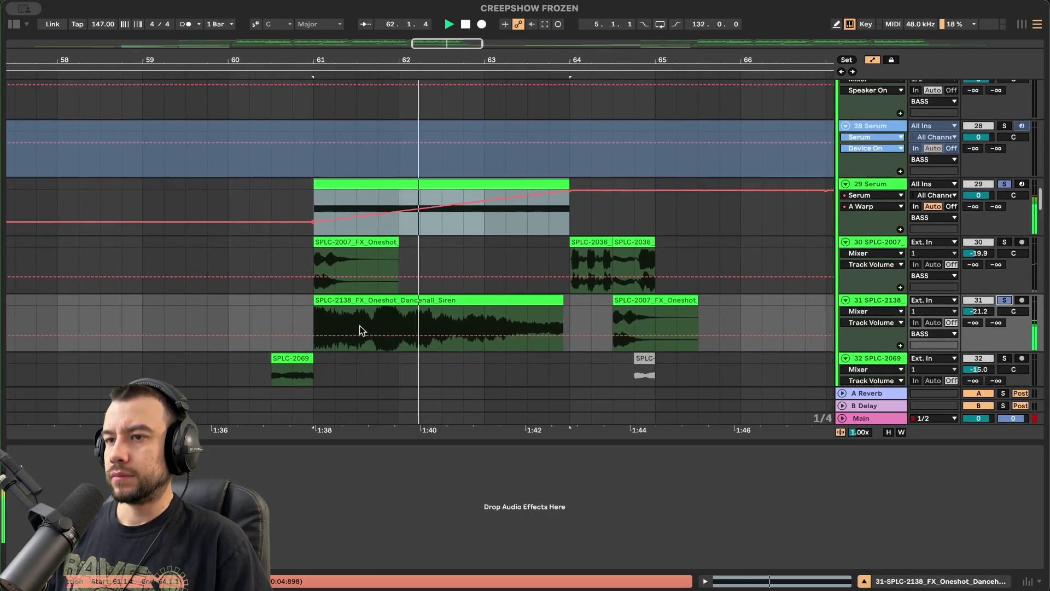
{"action": "scroll", "coordinate": [361, 330], "scroll_direction": "down", "scroll_amount": 3}
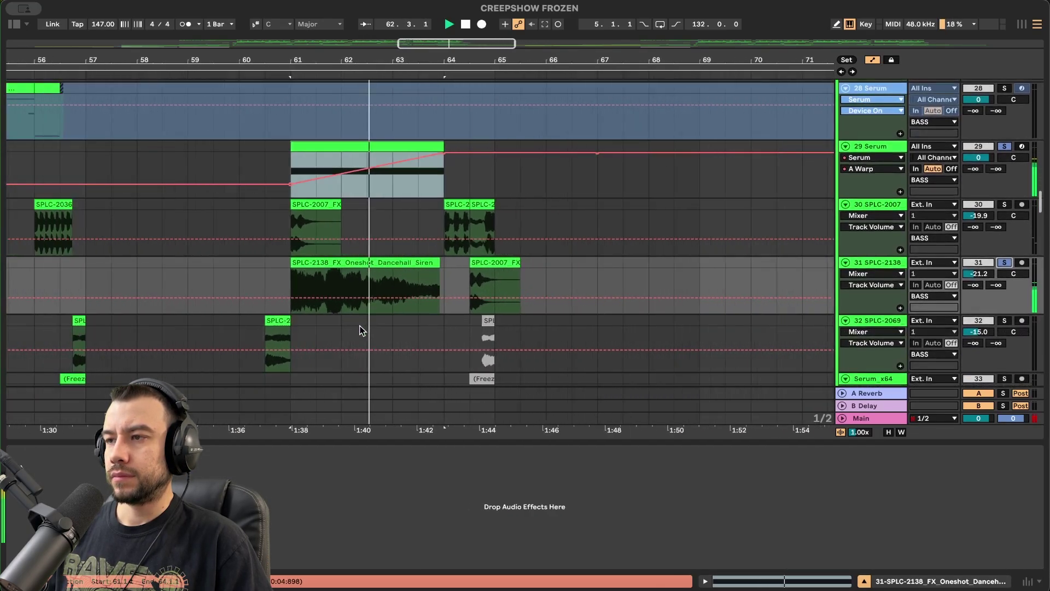
Solo only 30 SPLC-2007, play its SPLC-2036 clip at bar 64, and add 31 SPLC-2138 to the solo.
{"action": "left_click", "coordinate": [1004, 204]}
{"action": "left_click", "coordinate": [462, 205]}
{"action": "key", "text": "space"}
{"action": "scroll", "coordinate": [493, 246], "scroll_direction": "up", "scroll_amount": 4}
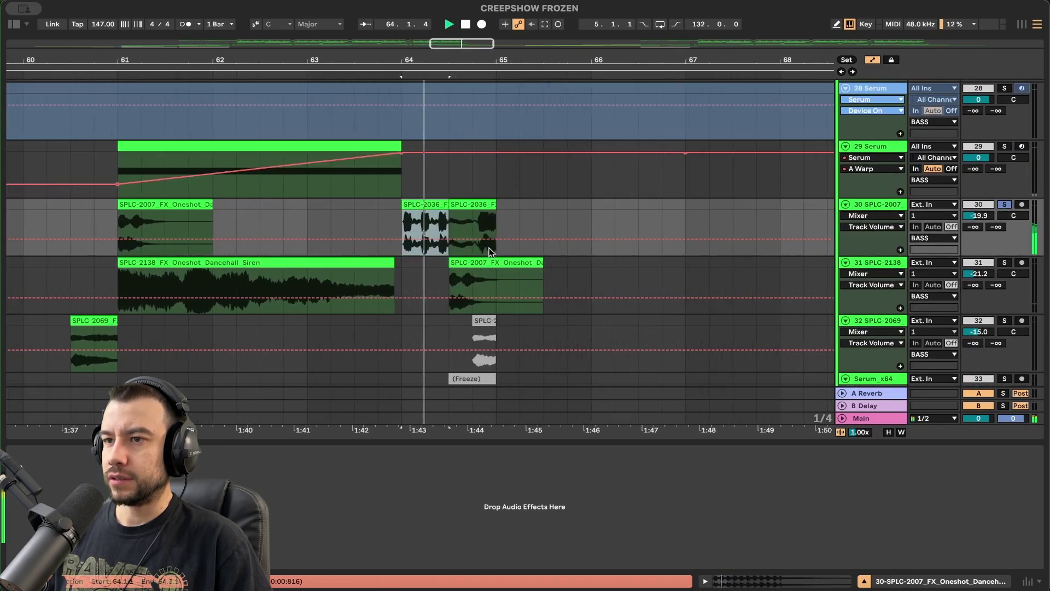
{"action": "left_click", "coordinate": [1003, 262], "text": "super"}
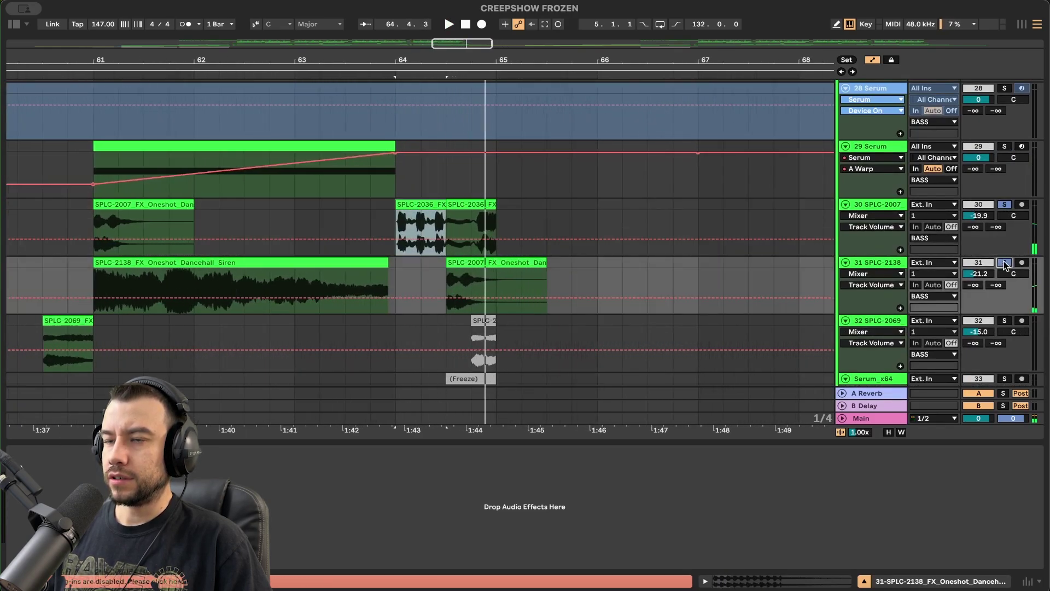
{"action": "scroll", "coordinate": [440, 266], "scroll_direction": "down", "scroll_amount": 3}
{"action": "scroll", "coordinate": [440, 266], "scroll_direction": "left", "scroll_amount": 3}
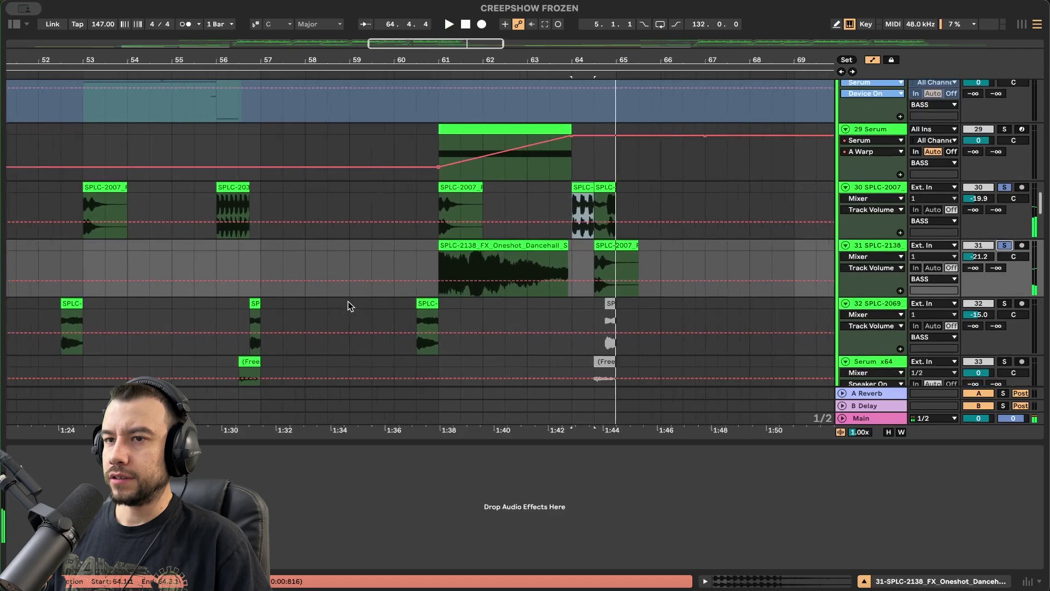
Play the SPLC-2036 clip at bar 56 on track 30 with tracks 30 and 31 soloed.
{"action": "scroll", "coordinate": [347, 301], "scroll_direction": "up", "scroll_amount": 5}
{"action": "left_click", "coordinate": [314, 187]}
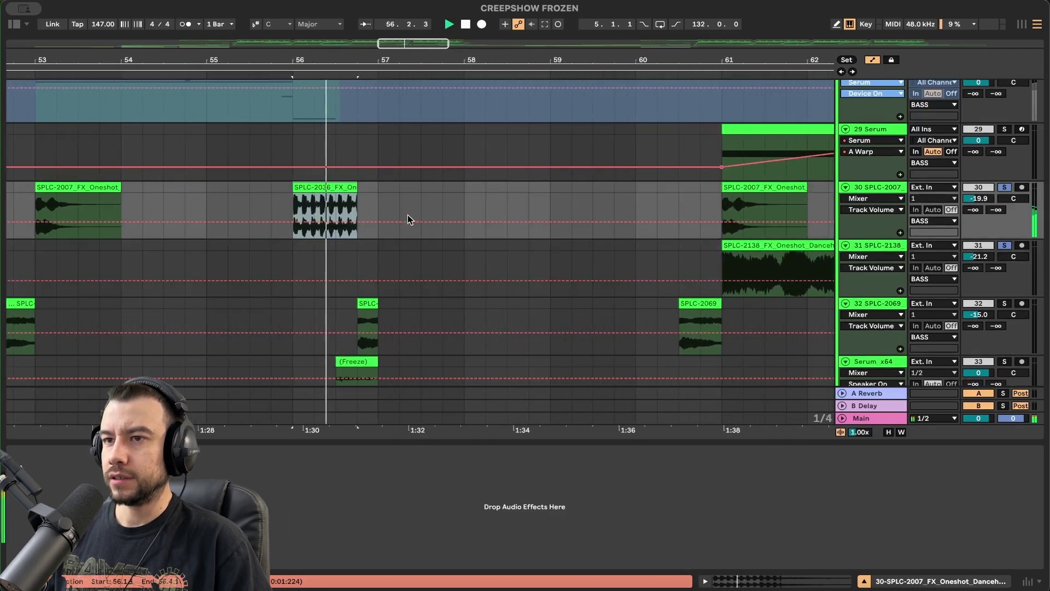
{"action": "scroll", "coordinate": [407, 215], "scroll_direction": "left", "scroll_amount": 3}
{"action": "scroll", "coordinate": [408, 214], "scroll_direction": "down", "scroll_amount": 1}
{"action": "scroll", "coordinate": [464, 269], "scroll_direction": "down", "scroll_amount": 3}
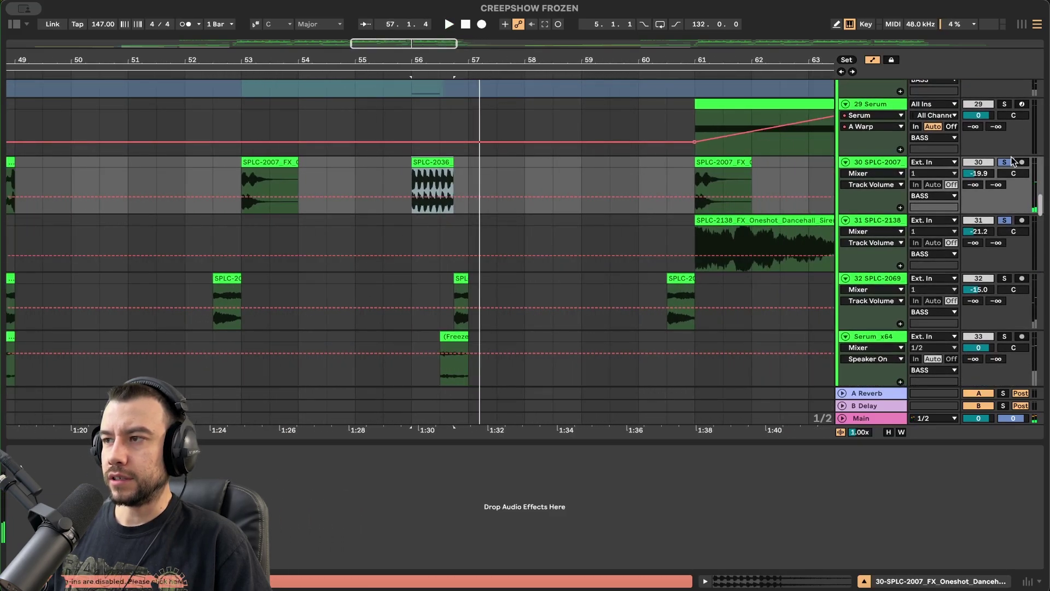
Clear the solos and play the full mix from bar 54.3, following tracks 28 to 33 past bar 57.
{"action": "left_click", "coordinate": [314, 162]}
{"action": "key", "text": "space"}
{"action": "scroll", "coordinate": [363, 244], "scroll_direction": "up", "scroll_amount": 5}
{"action": "scroll", "coordinate": [364, 244], "scroll_direction": "right", "scroll_amount": 2}
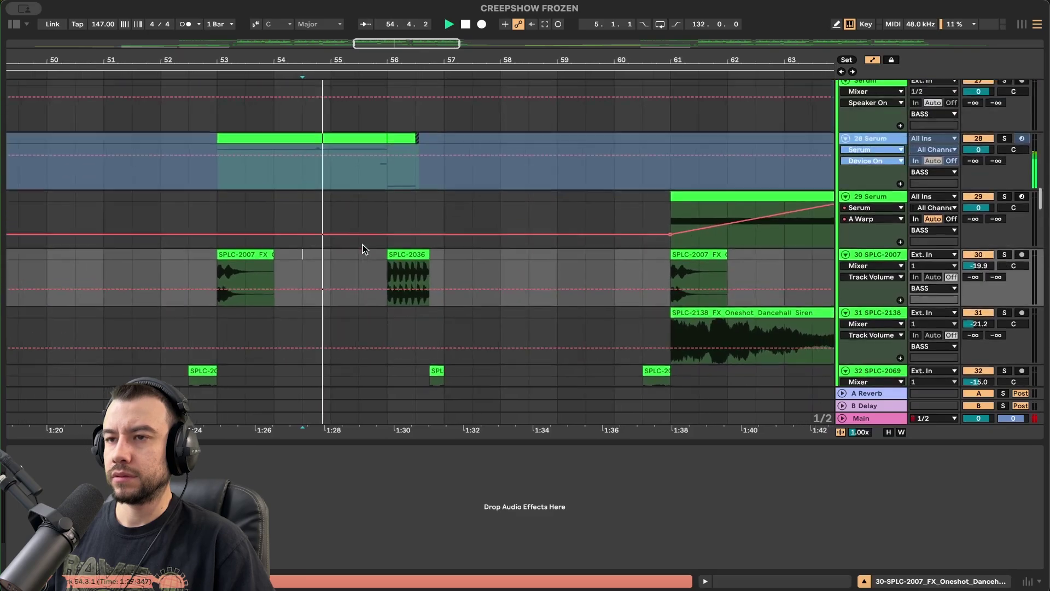
{"action": "scroll", "coordinate": [397, 298], "scroll_direction": "up", "scroll_amount": 2}
{"action": "scroll", "coordinate": [397, 299], "scroll_direction": "down", "scroll_amount": 1}
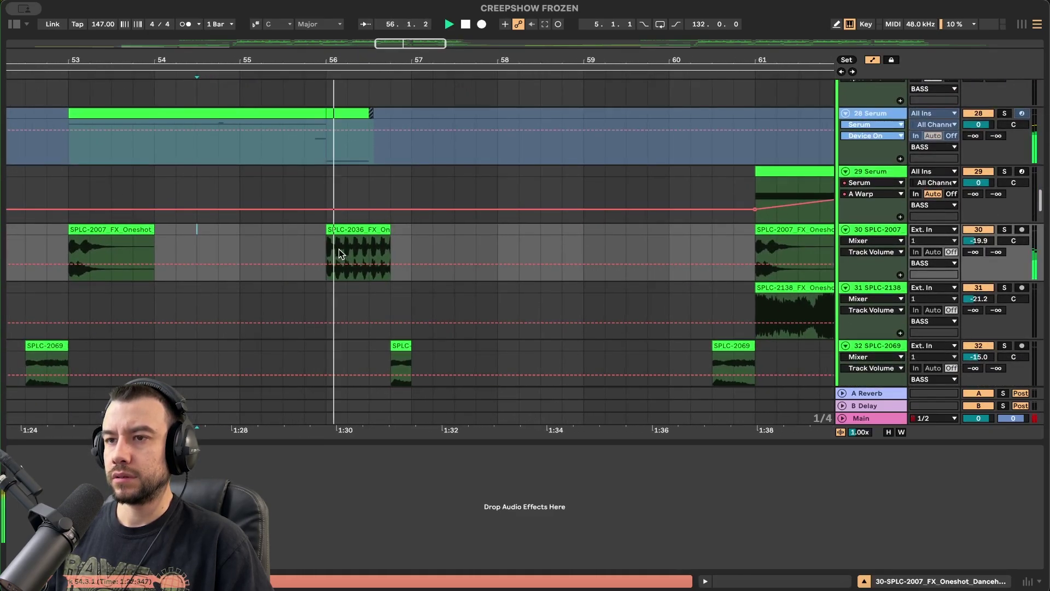
{"action": "scroll", "coordinate": [426, 305], "scroll_direction": "down", "scroll_amount": 2}
{"action": "scroll", "coordinate": [426, 305], "scroll_direction": "down", "scroll_amount": 2}
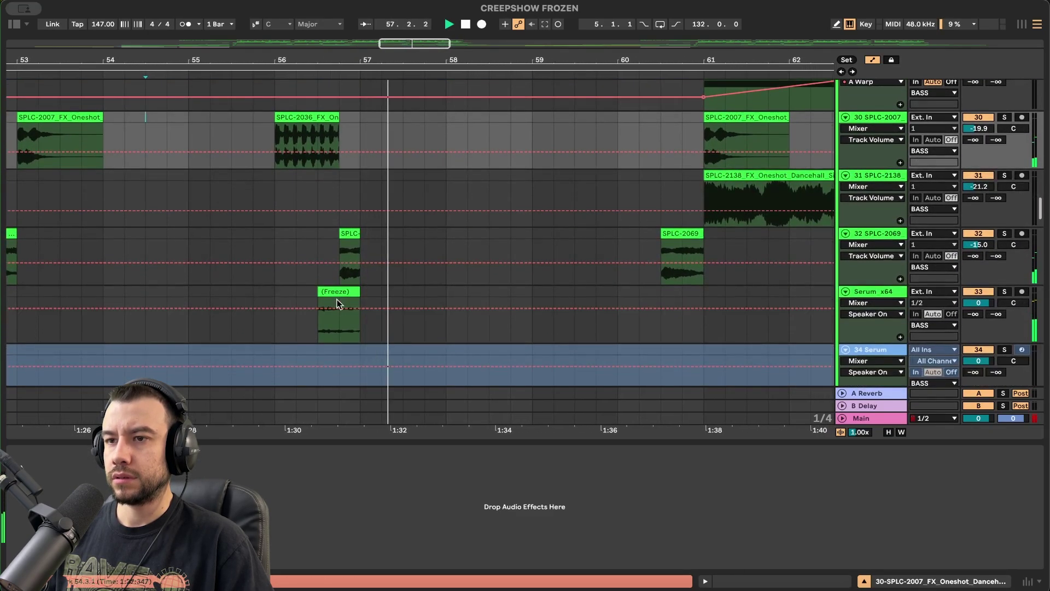
Solo Serum_x64 track 33 and play its frozen clip just before bar 57 twice.
{"action": "left_click", "coordinate": [337, 298]}
{"action": "left_click", "coordinate": [1004, 292]}
{"action": "key", "text": "space"}
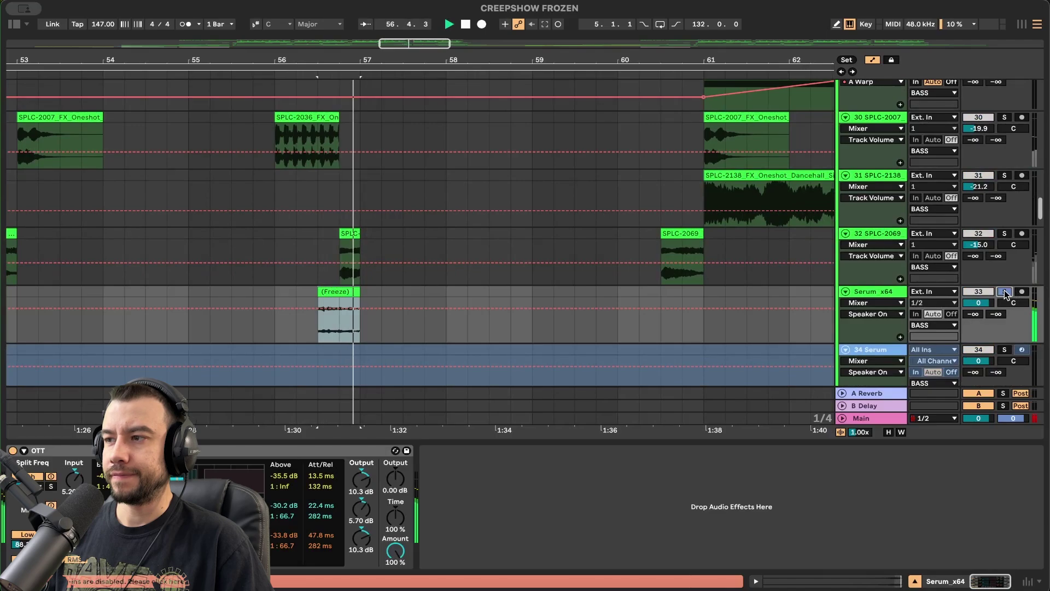
{"action": "key", "text": "space"}
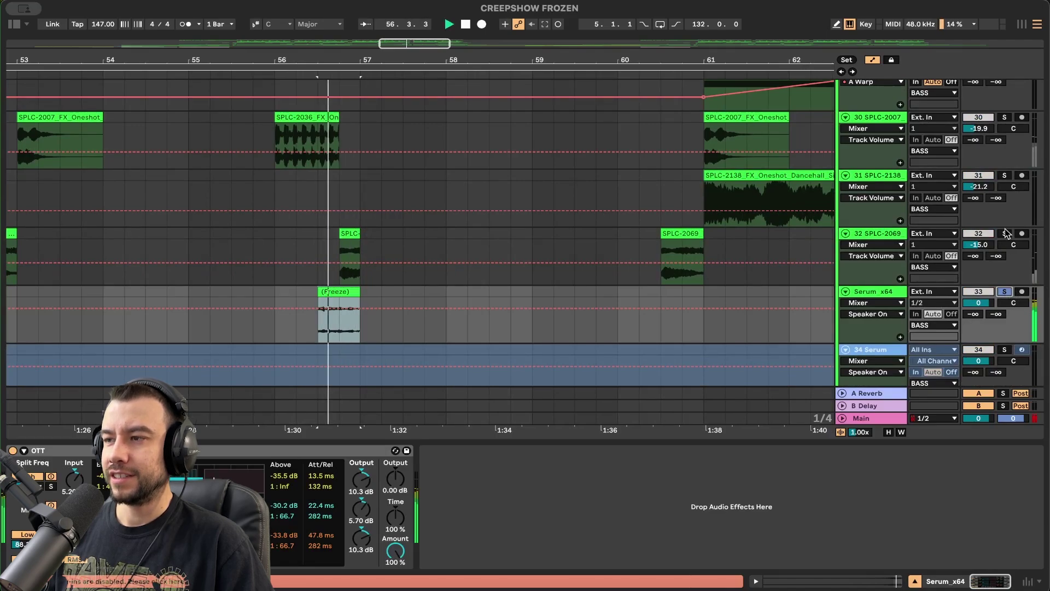
{"action": "key", "text": "space"}
Add 32 SPLC-2069 and 30 SPLC-2007 to the solo and play the fill together from bar 56.
{"action": "left_click", "coordinate": [1004, 234]}
{"action": "left_click", "coordinate": [1004, 117]}
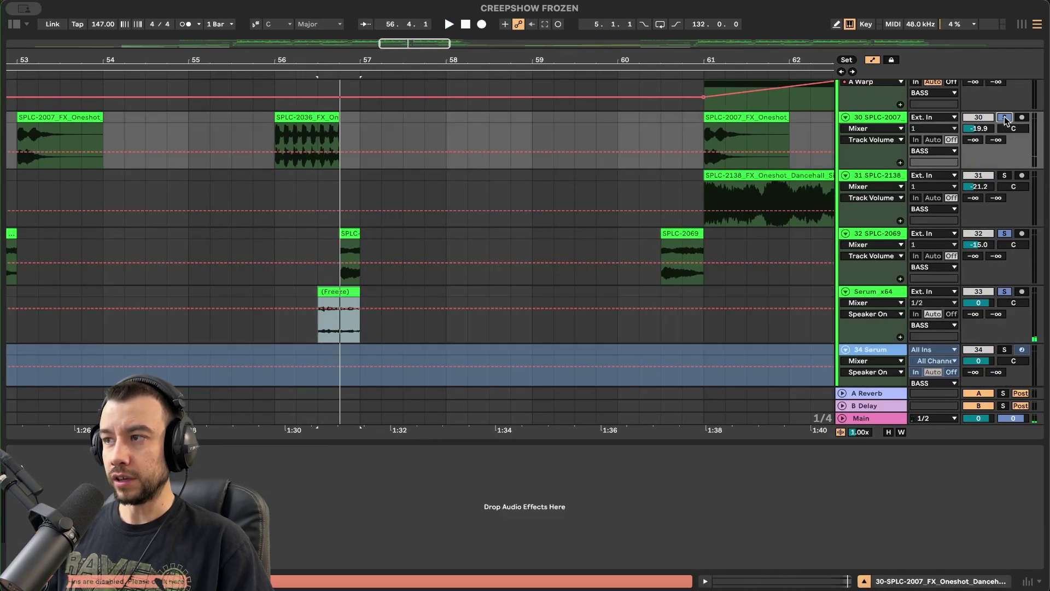
{"action": "key", "text": "space"}
{"action": "scroll", "coordinate": [590, 220], "scroll_direction": "up", "scroll_amount": 2}
{"action": "left_click", "coordinate": [310, 142]}
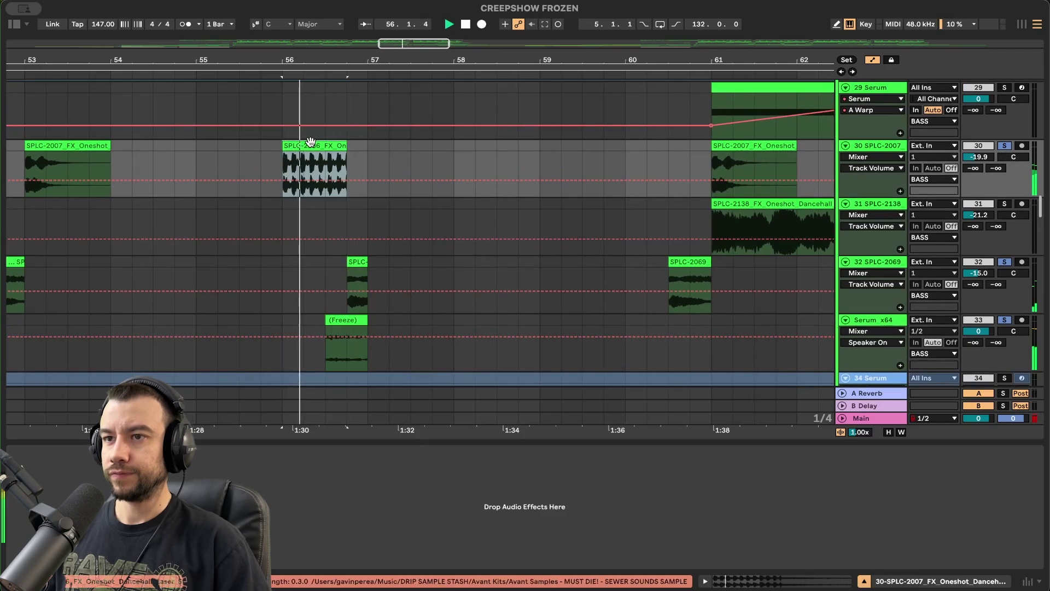
{"action": "scroll", "coordinate": [371, 273], "scroll_direction": "down", "scroll_amount": 2}
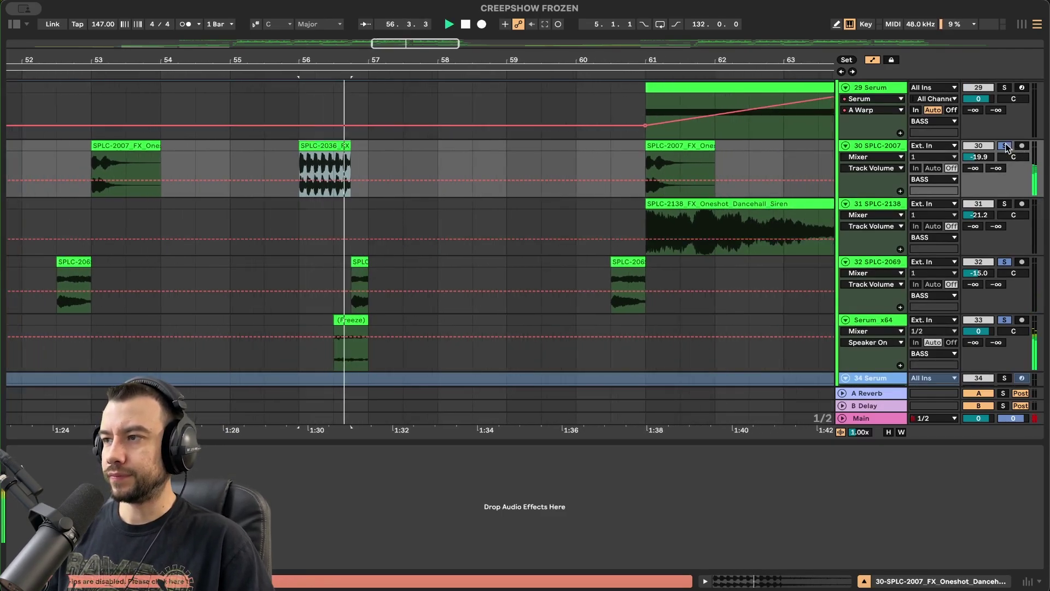
Clear the solos and let the full mix play past bar 57, examining the bass tracks 29 to 33 through bar 65.
{"action": "scroll", "coordinate": [371, 262], "scroll_direction": "up", "scroll_amount": 2}
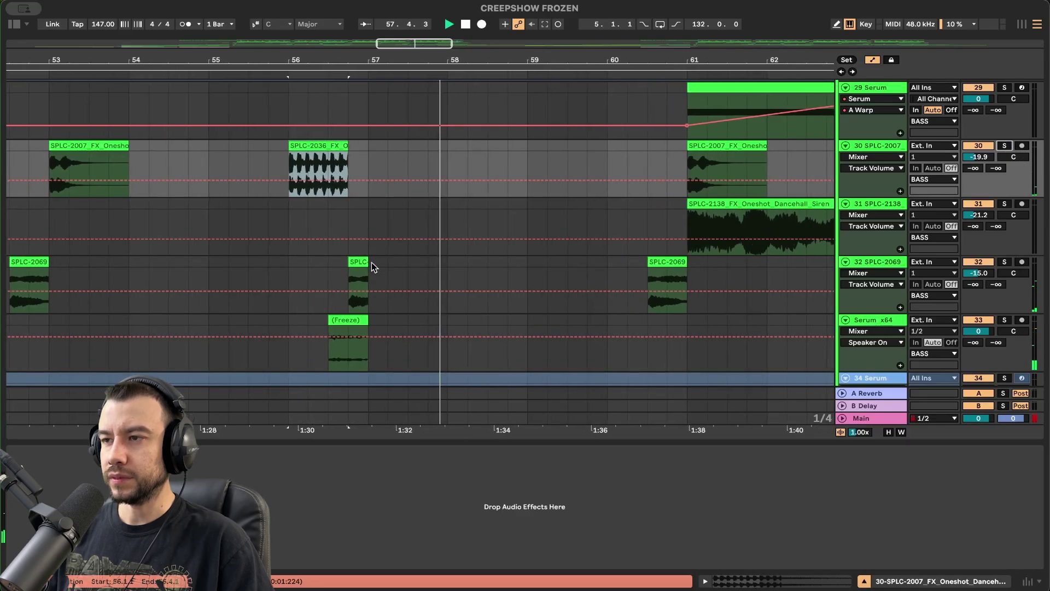
{"action": "scroll", "coordinate": [492, 275], "scroll_direction": "right", "scroll_amount": 5}
{"action": "scroll", "coordinate": [471, 281], "scroll_direction": "down", "scroll_amount": 10}
{"action": "scroll", "coordinate": [405, 262], "scroll_direction": "right", "scroll_amount": 2}
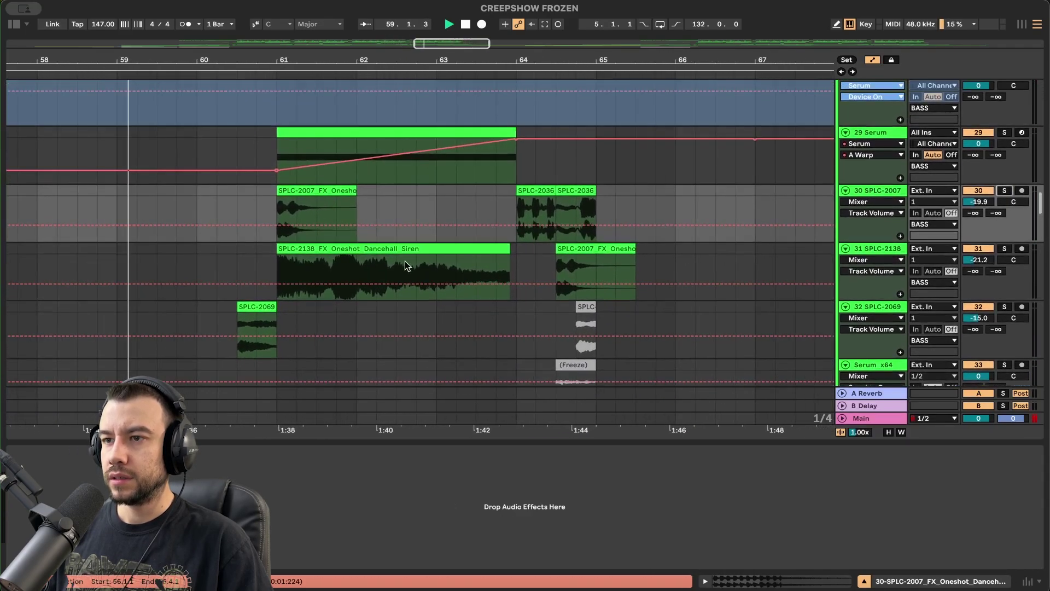
{"action": "scroll", "coordinate": [256, 230], "scroll_direction": "down", "scroll_amount": 1}
{"action": "scroll", "coordinate": [256, 230], "scroll_direction": "down", "scroll_amount": 3}
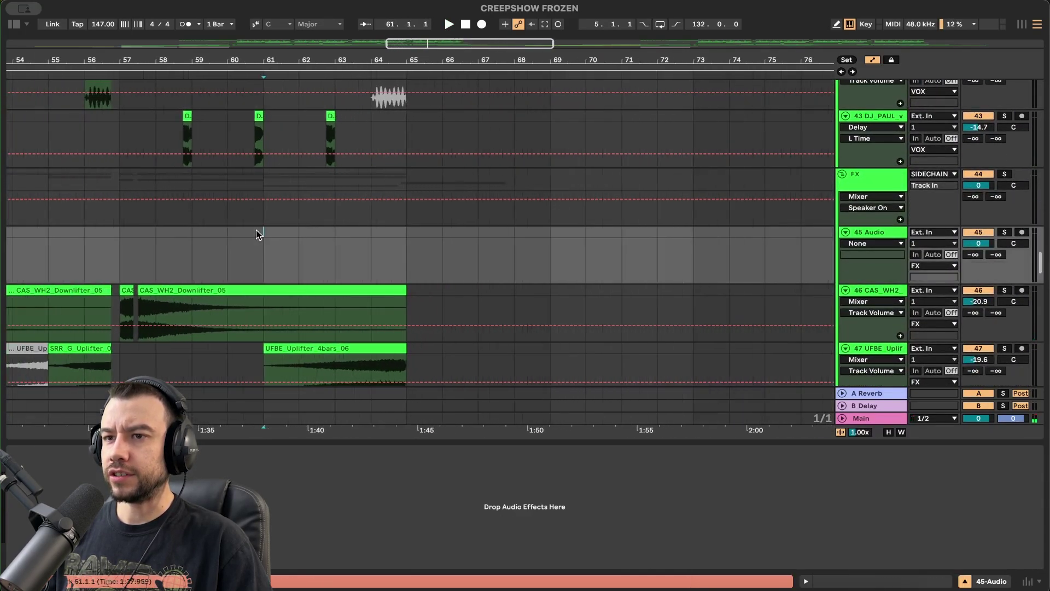
Play from bar 61 and solo 47 UFBE Uplifter together with the 50 Dabow TBE riser.
{"action": "scroll", "coordinate": [256, 230], "scroll_direction": "down", "scroll_amount": 6}
{"action": "scroll", "coordinate": [258, 234], "scroll_direction": "down", "scroll_amount": 2}
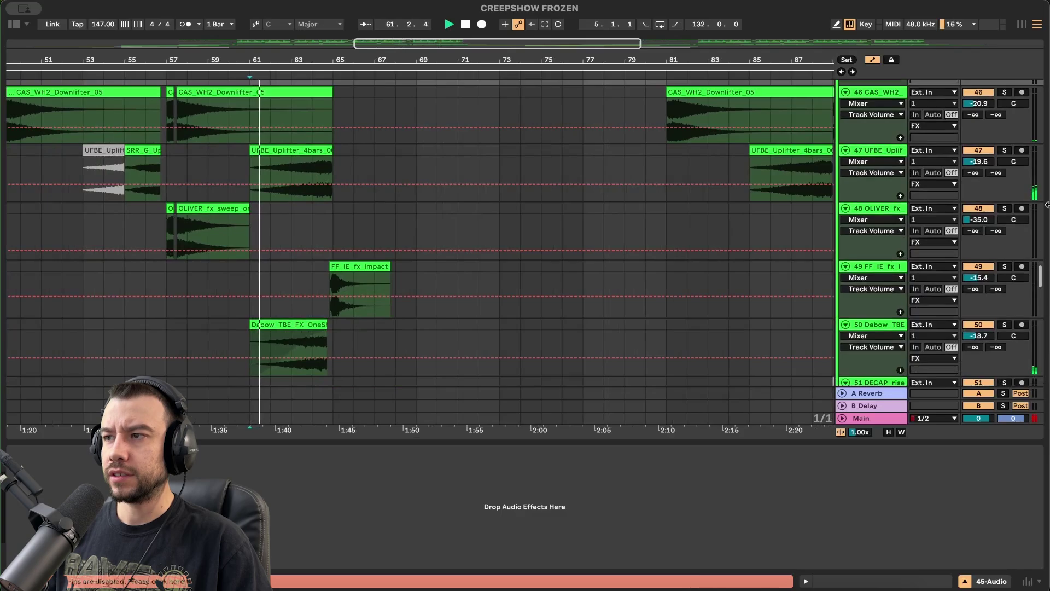
{"action": "left_click", "coordinate": [1005, 151]}
{"action": "left_click", "coordinate": [1007, 324]}
{"action": "scroll", "coordinate": [627, 306], "scroll_direction": "down", "scroll_amount": 5}
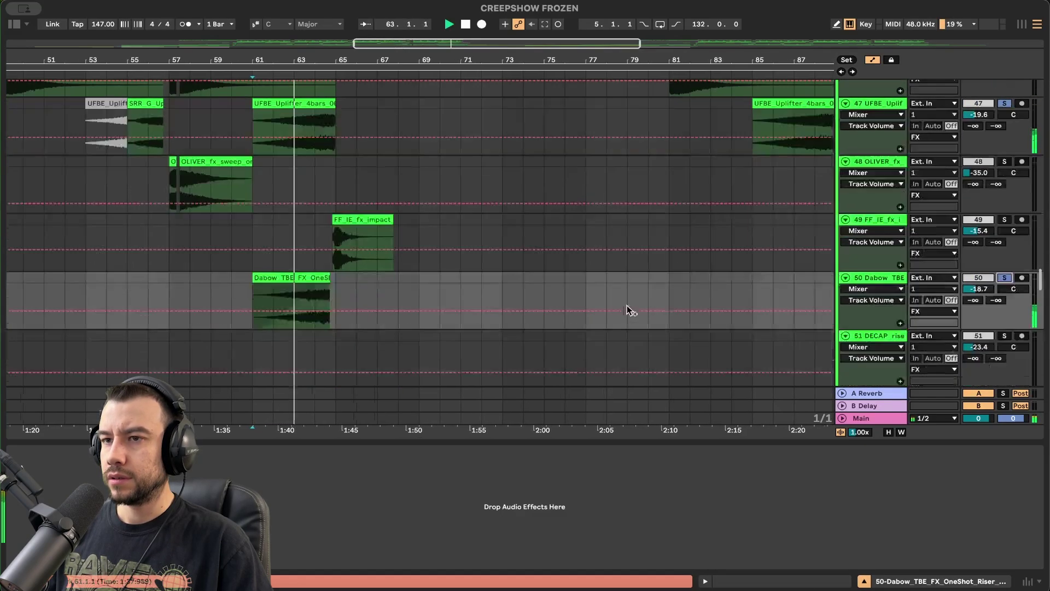
{"action": "key", "text": "space"}
Add 52 Must Die fx to the solo and play the uplifter and riser layers together from bar 61.
{"action": "scroll", "coordinate": [662, 373], "scroll_direction": "down", "scroll_amount": 10}
{"action": "scroll", "coordinate": [583, 231], "scroll_direction": "up", "scroll_amount": 12}
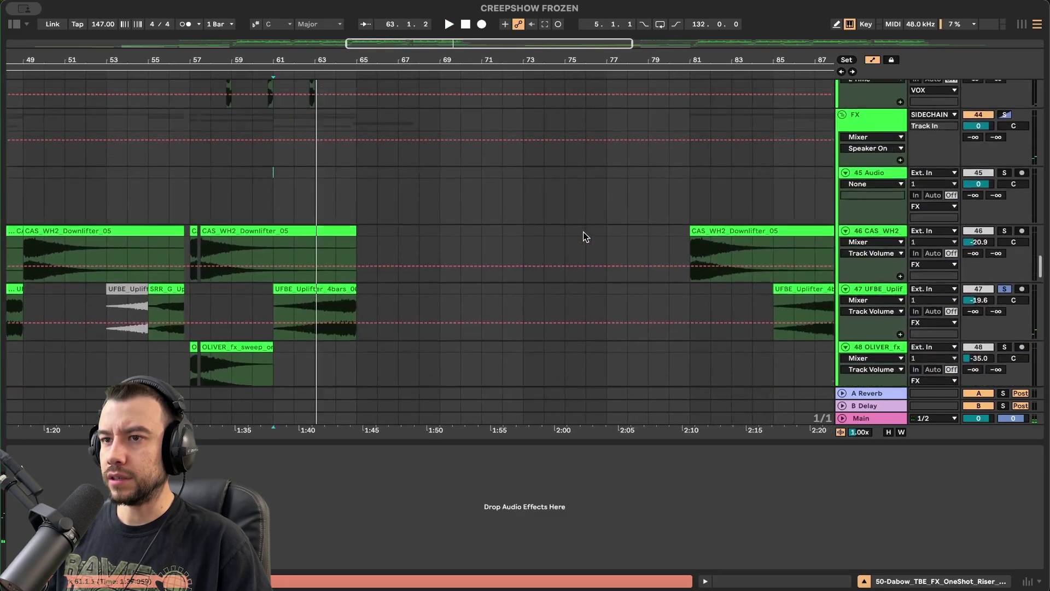
{"action": "key", "text": "space"}
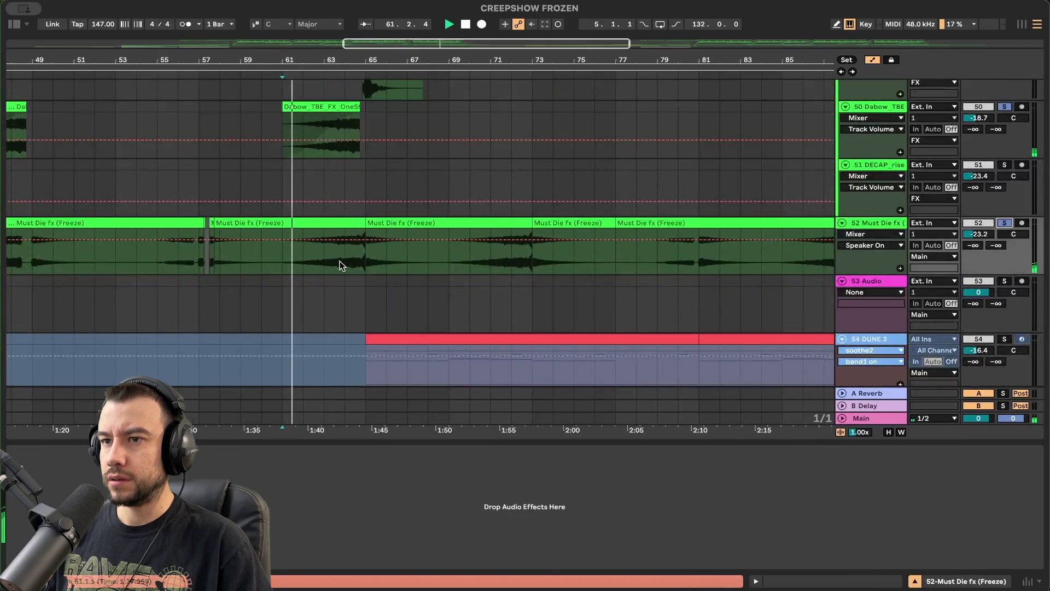
{"action": "scroll", "coordinate": [340, 261], "scroll_direction": "up", "scroll_amount": 5}
{"action": "scroll", "coordinate": [340, 261], "scroll_direction": "down", "scroll_amount": 2}
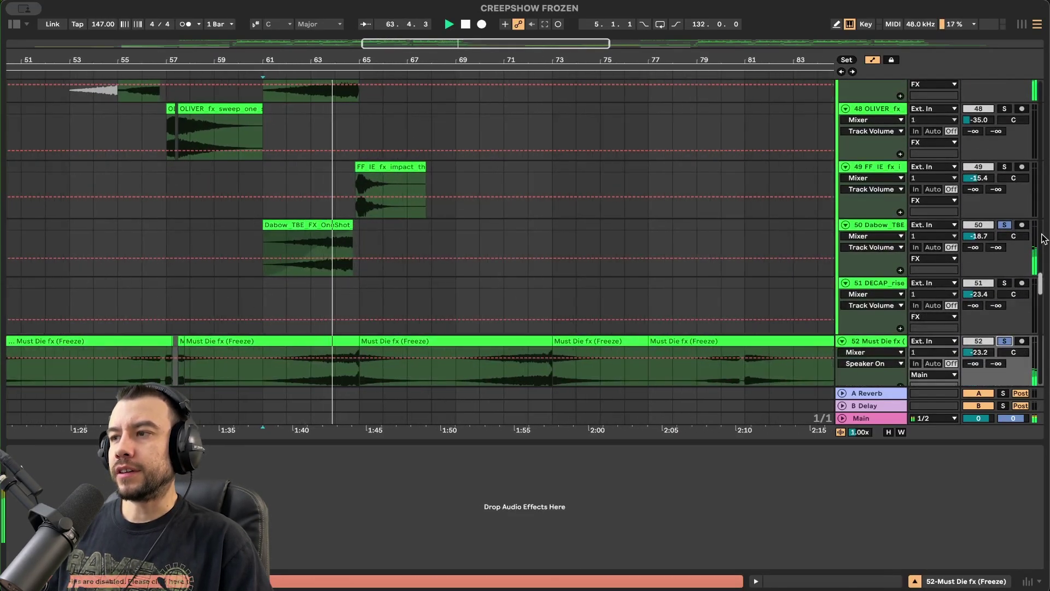
Clear the solos on the FX tracks and restart the full mix from bar 61.
{"action": "left_click", "coordinate": [1005, 226]}
{"action": "key", "text": "space"}
{"action": "key", "text": "space"}
{"action": "scroll", "coordinate": [314, 312], "scroll_direction": "up", "scroll_amount": 4}
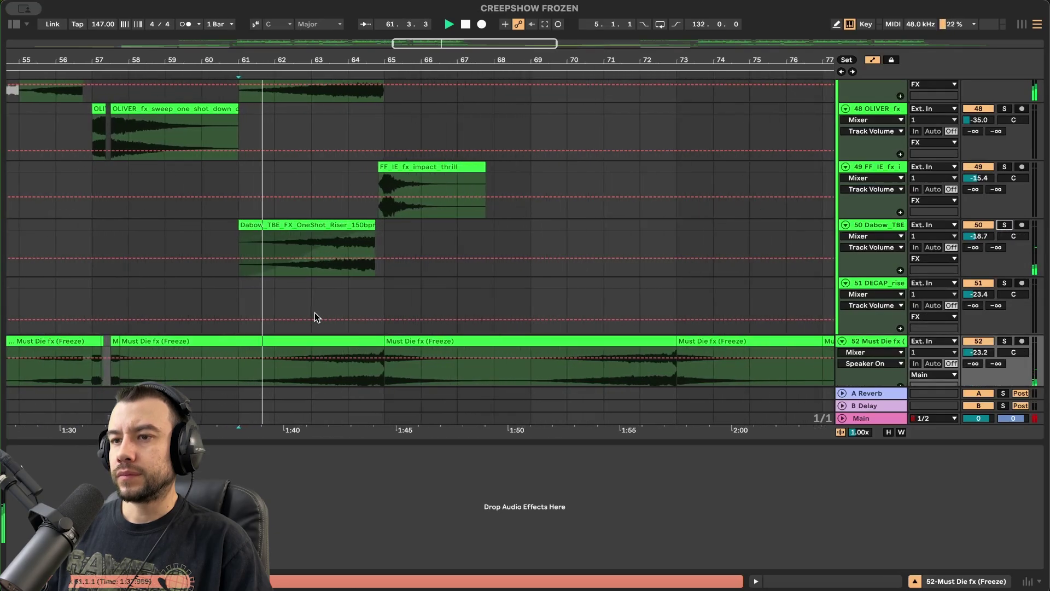
Collapse the empty device area and follow FX tracks 45 to 52 in the full mix past bar 65.
{"action": "double_click", "coordinate": [307, 441]}
{"action": "scroll", "coordinate": [306, 441], "scroll_direction": "up", "scroll_amount": 5}
{"action": "scroll", "coordinate": [307, 441], "scroll_direction": "up", "scroll_amount": 1}
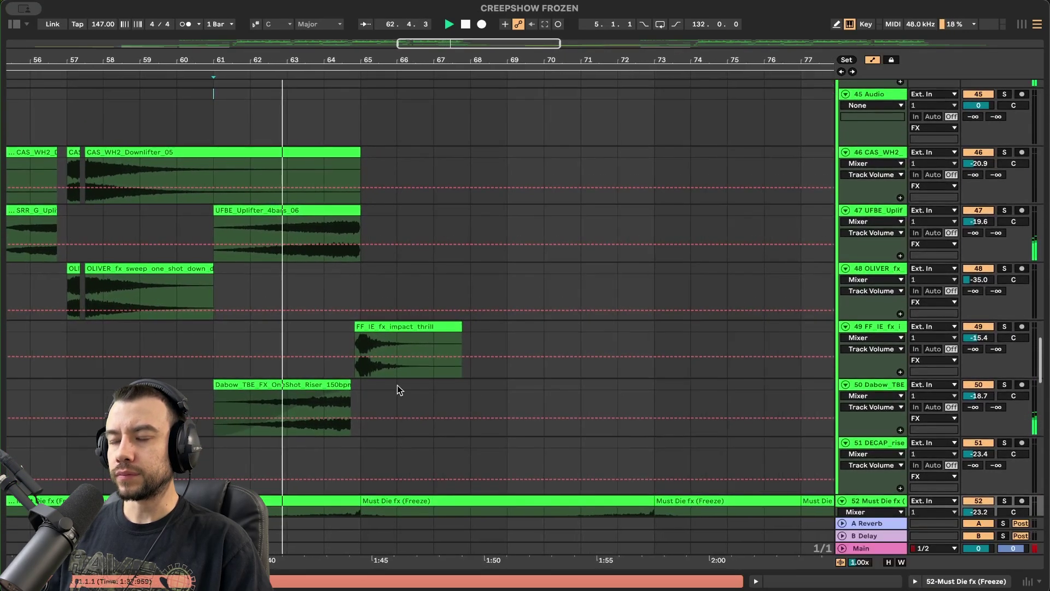
{"action": "scroll", "coordinate": [397, 385], "scroll_direction": "up", "scroll_amount": 5}
{"action": "scroll", "coordinate": [397, 385], "scroll_direction": "left", "scroll_amount": 1}
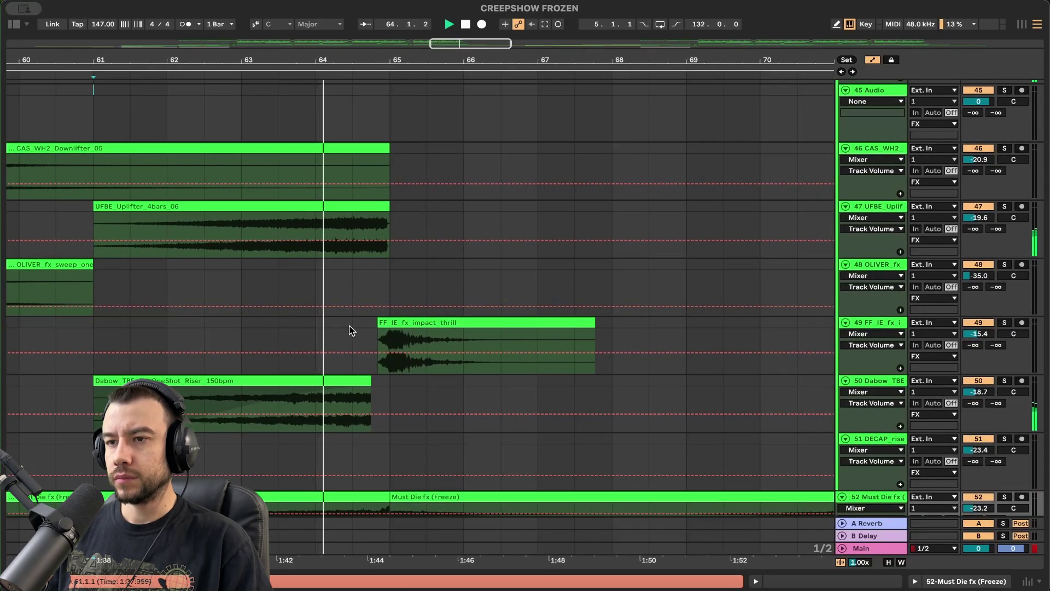
{"action": "scroll", "coordinate": [349, 325], "scroll_direction": "up", "scroll_amount": 1}
{"action": "scroll", "coordinate": [348, 326], "scroll_direction": "up", "scroll_amount": 1}
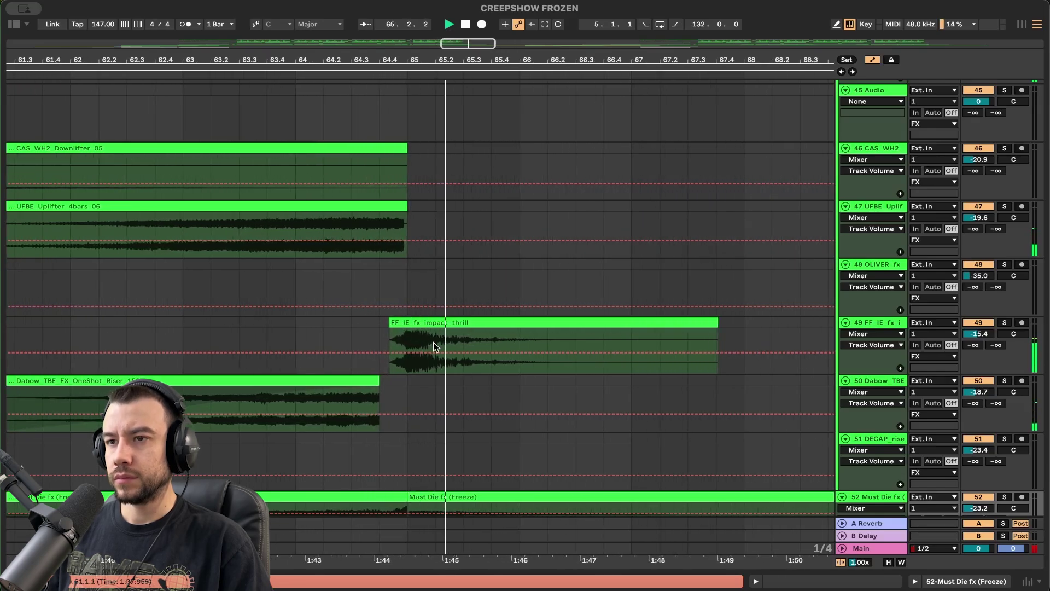
Mark the uplifter's ending before bar 65 and the FF_IE_fx_impact_thrill clip, and replay the transition from bar 64.2.
{"action": "left_click", "coordinate": [350, 227]}
{"action": "key", "text": "space"}
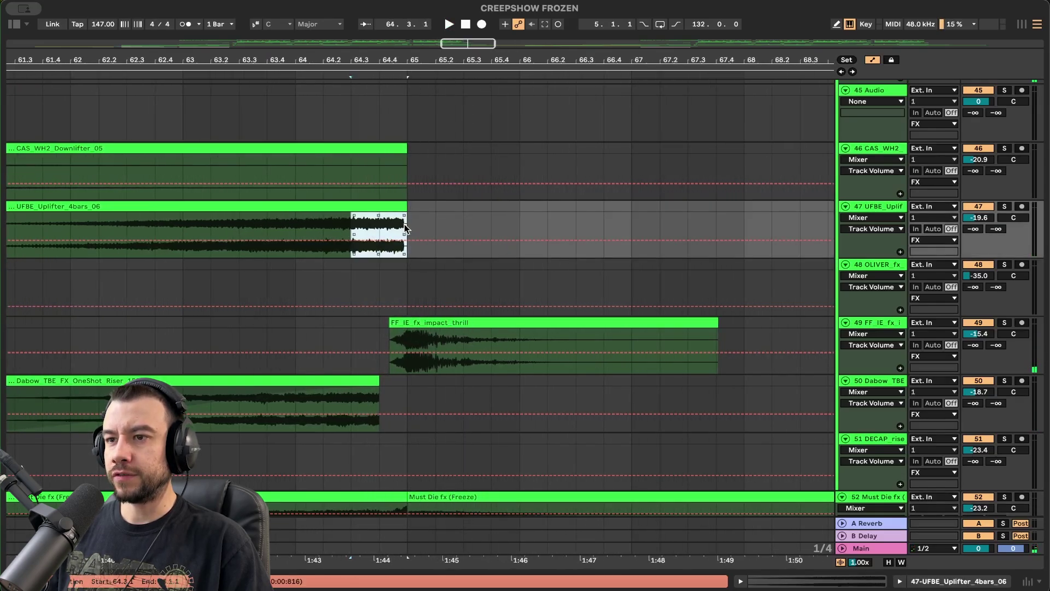
{"action": "left_click_drag", "start_coordinate": [397, 345], "coordinate": [509, 344]}
{"action": "left_click", "coordinate": [333, 343]}
{"action": "key", "text": "space"}
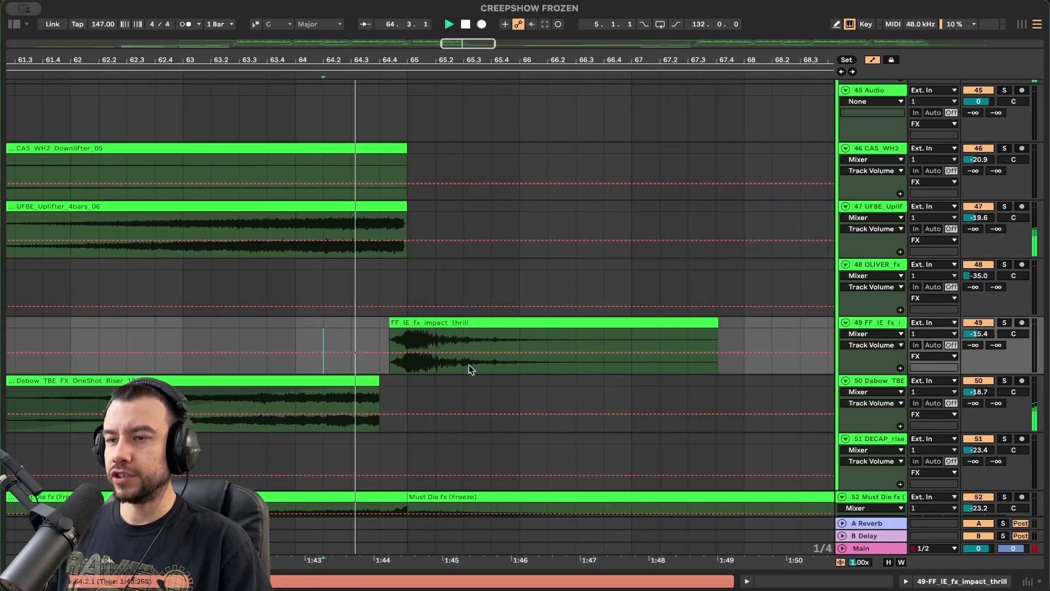
{"action": "scroll", "coordinate": [472, 369], "scroll_direction": "down", "scroll_amount": 5}
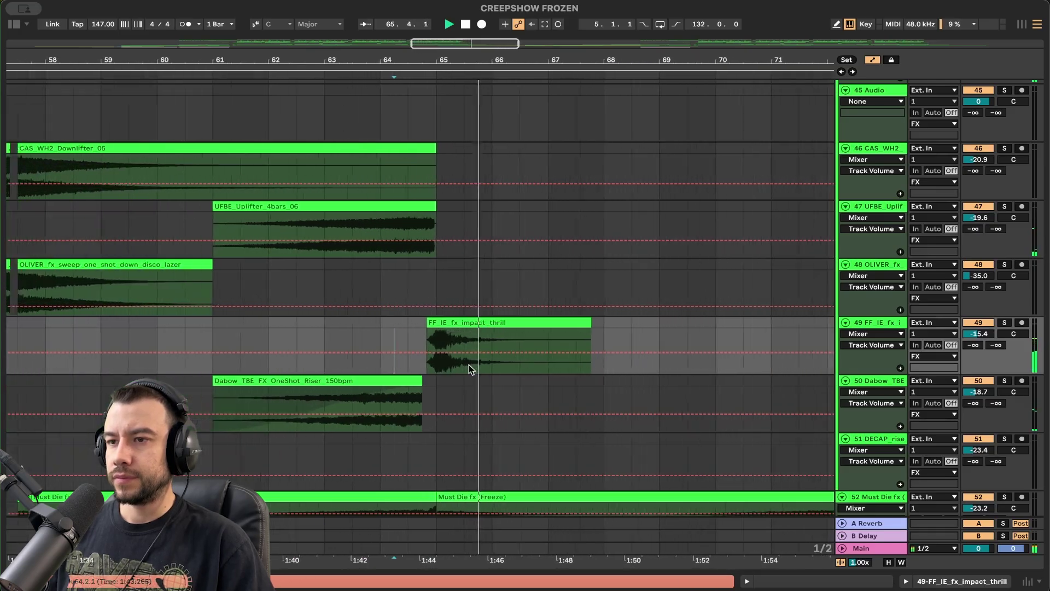
Open the red DUNE 3 MIDI clip on track 54 and examine its notes while playing from bar 65.
{"action": "scroll", "coordinate": [471, 370], "scroll_direction": "up", "scroll_amount": 3}
{"action": "scroll", "coordinate": [469, 367], "scroll_direction": "up", "scroll_amount": 15}
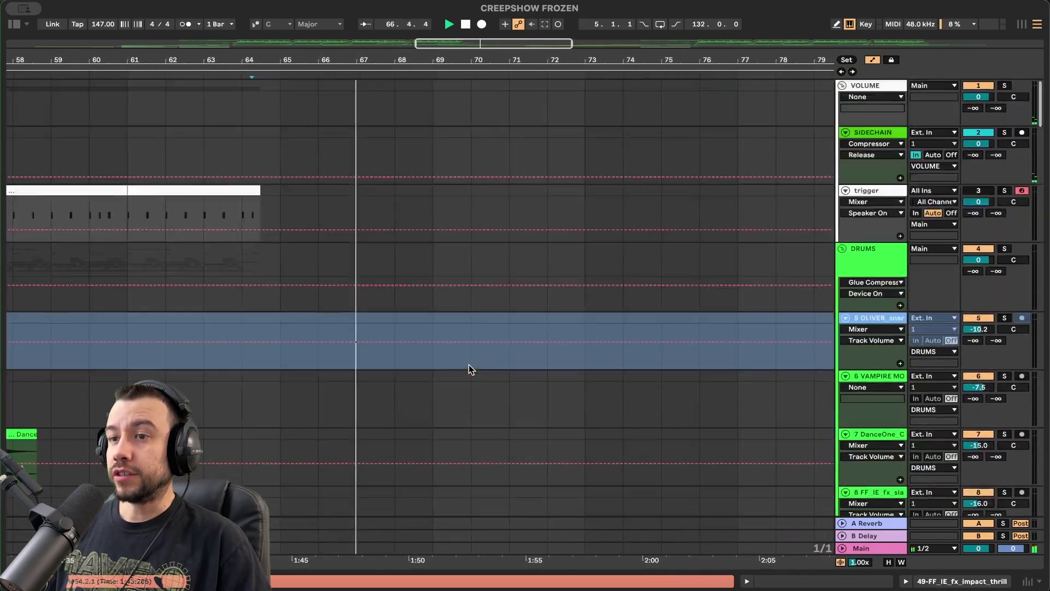
{"action": "scroll", "coordinate": [469, 364], "scroll_direction": "down", "scroll_amount": 20}
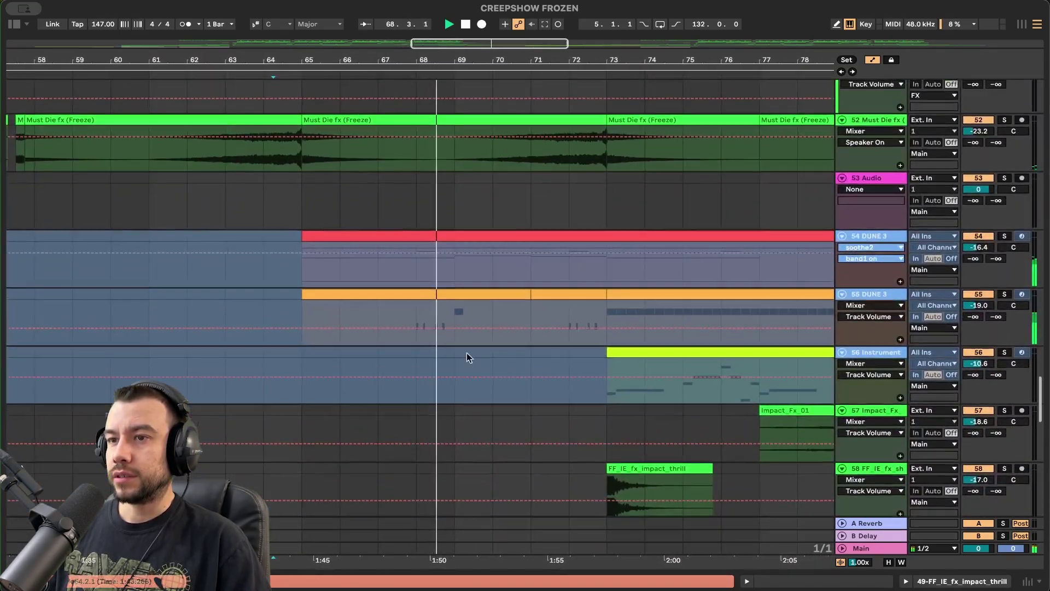
{"action": "double_click", "coordinate": [401, 236]}
{"action": "key", "text": "space"}
{"action": "key", "text": "space"}
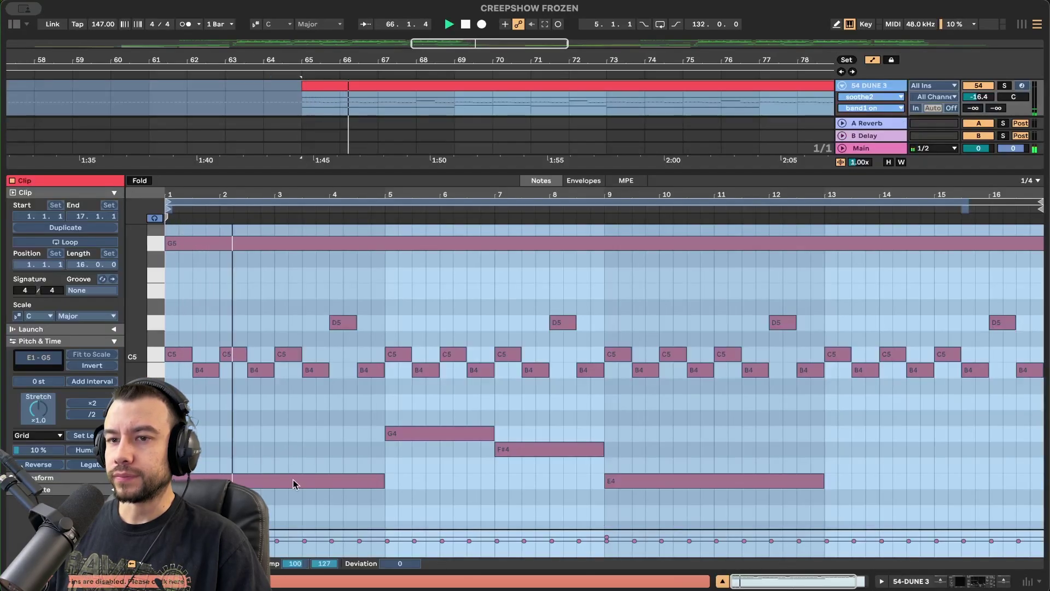
{"action": "scroll", "coordinate": [353, 425], "scroll_direction": "up", "scroll_amount": 1}
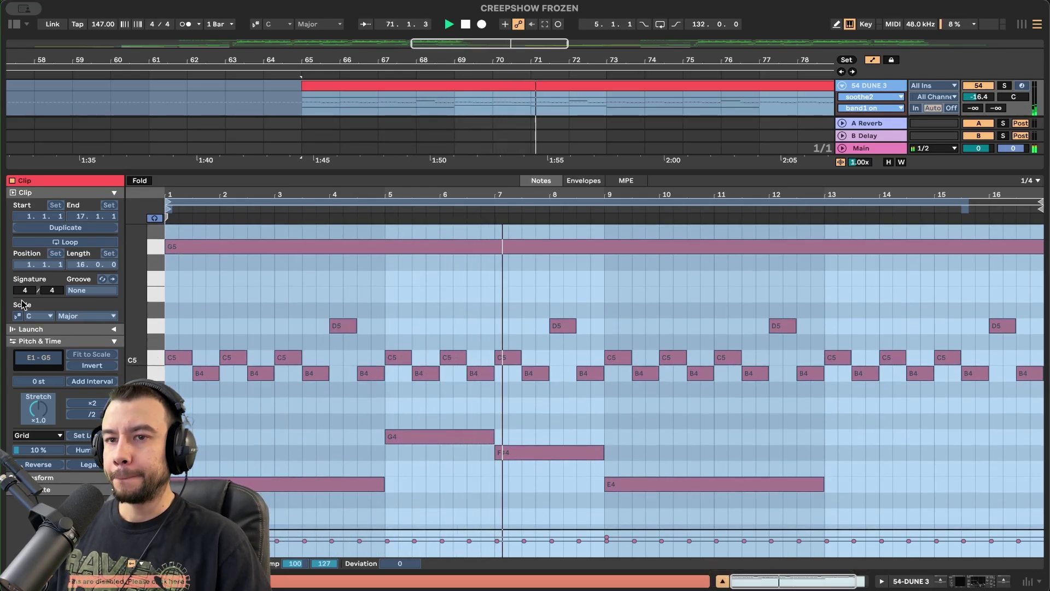
{"action": "scroll", "coordinate": [452, 427], "scroll_direction": "down", "scroll_amount": 2}
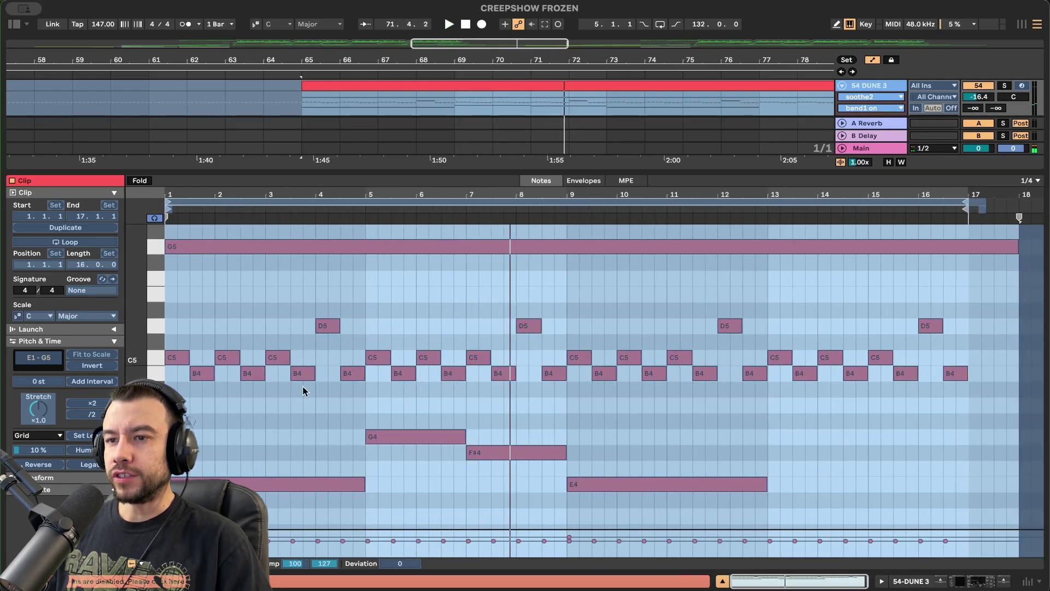
Hide the clip editor and play the full mix from bar 65, looking through the track list from the drums to track 73.
{"action": "left_click_drag", "start_coordinate": [819, 173], "coordinate": [816, 319]}
{"action": "scroll", "coordinate": [582, 293], "scroll_direction": "up", "scroll_amount": 2}
{"action": "key", "text": "space"}
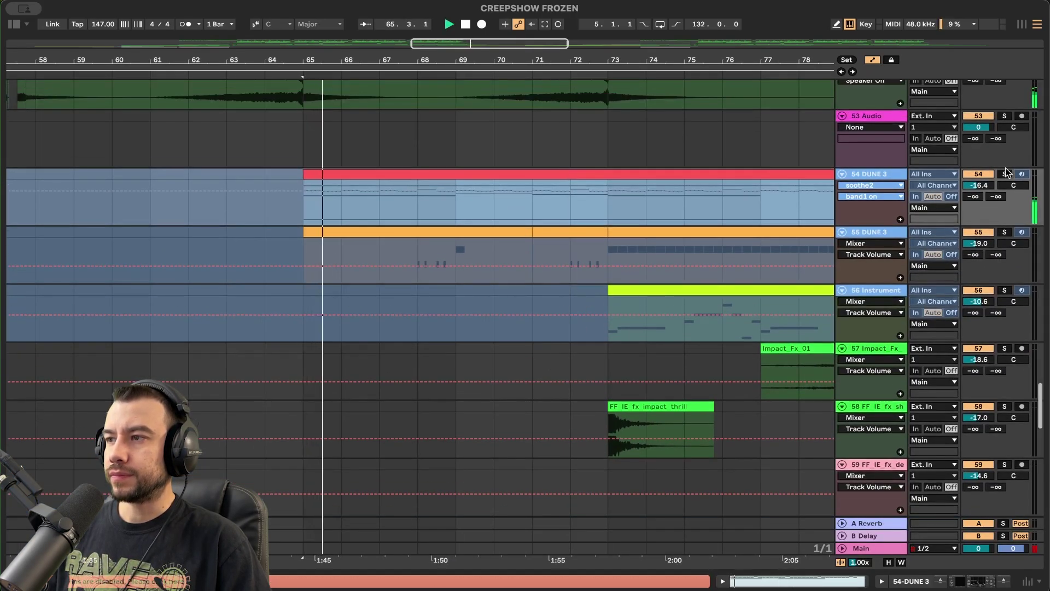
{"action": "scroll", "coordinate": [493, 261], "scroll_direction": "down", "scroll_amount": 3}
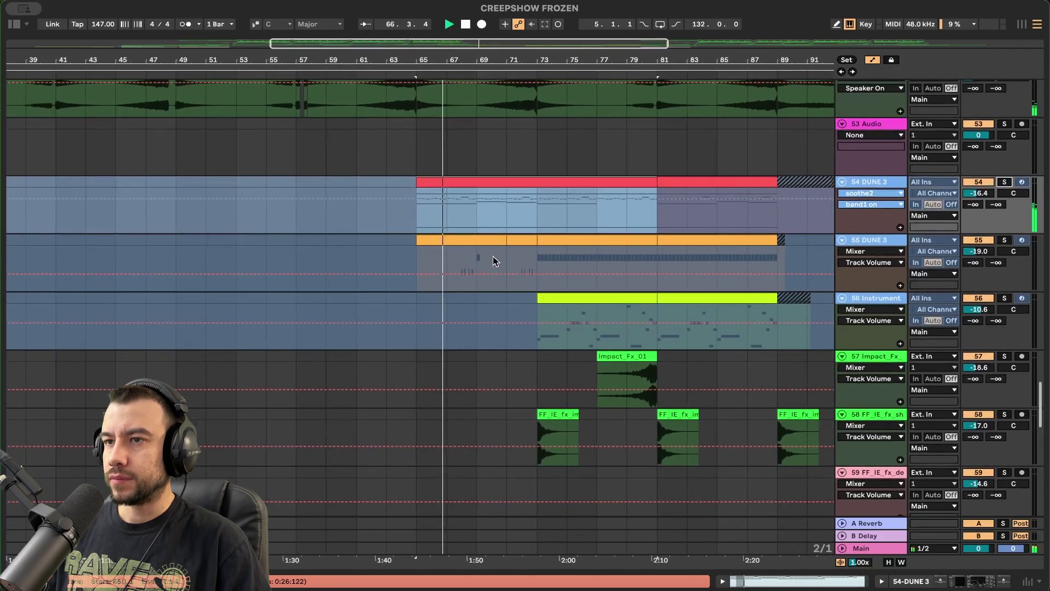
{"action": "scroll", "coordinate": [493, 261], "scroll_direction": "up", "scroll_amount": 10}
{"action": "scroll", "coordinate": [494, 260], "scroll_direction": "up", "scroll_amount": 20}
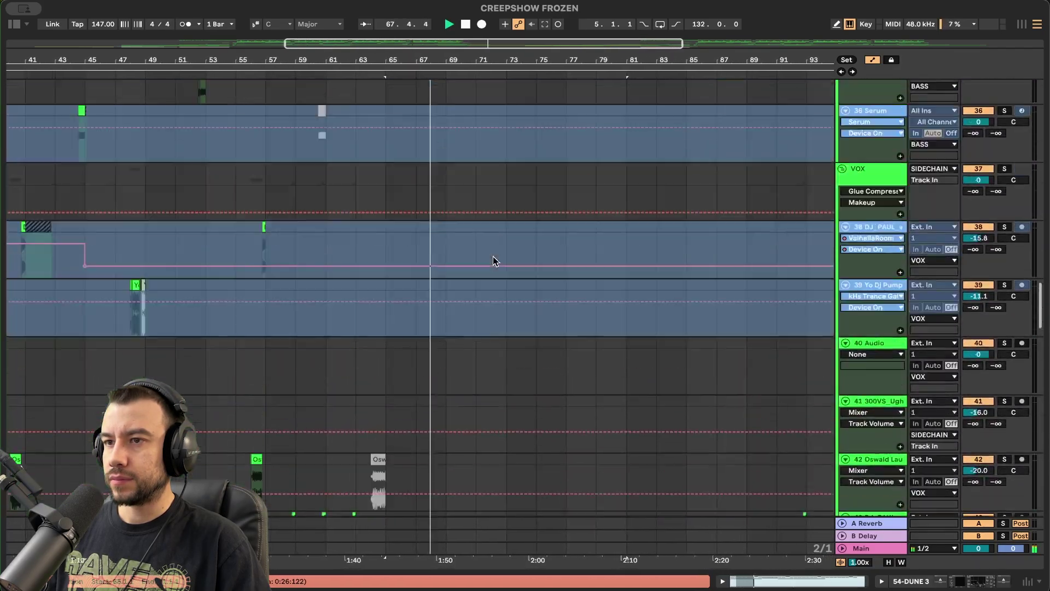
{"action": "scroll", "coordinate": [493, 260], "scroll_direction": "down", "scroll_amount": 20}
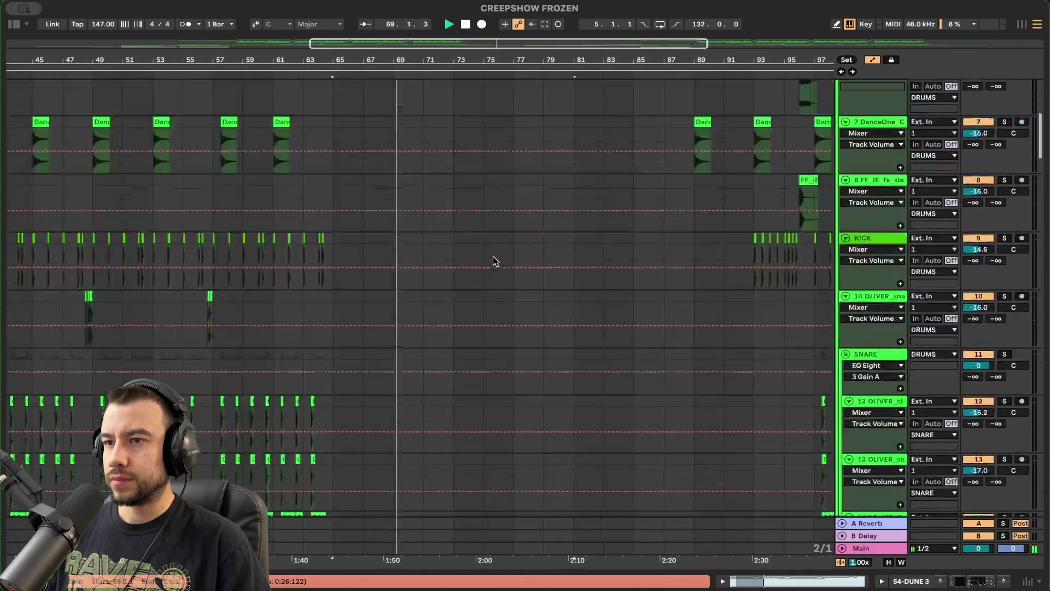
{"action": "scroll", "coordinate": [494, 260], "scroll_direction": "up", "scroll_amount": 15}
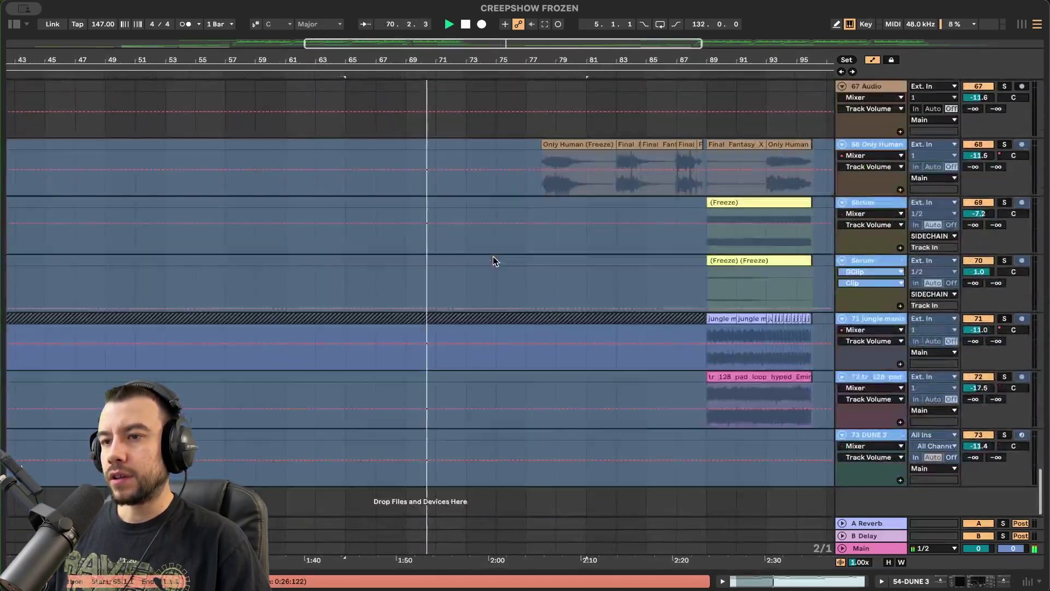
{"action": "scroll", "coordinate": [493, 261], "scroll_direction": "up", "scroll_amount": 2}
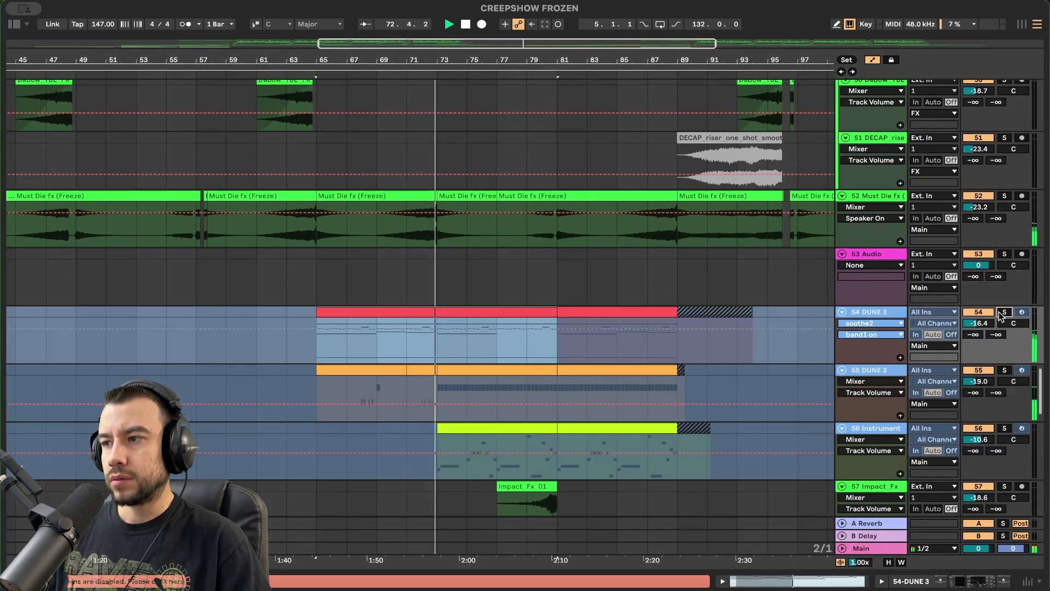
Solo 54 DUNE 3 and play its clip from bar 65 with its notes shown in an enlarged clip editor.
{"action": "left_click", "coordinate": [418, 309]}
{"action": "double_click", "coordinate": [404, 311]}
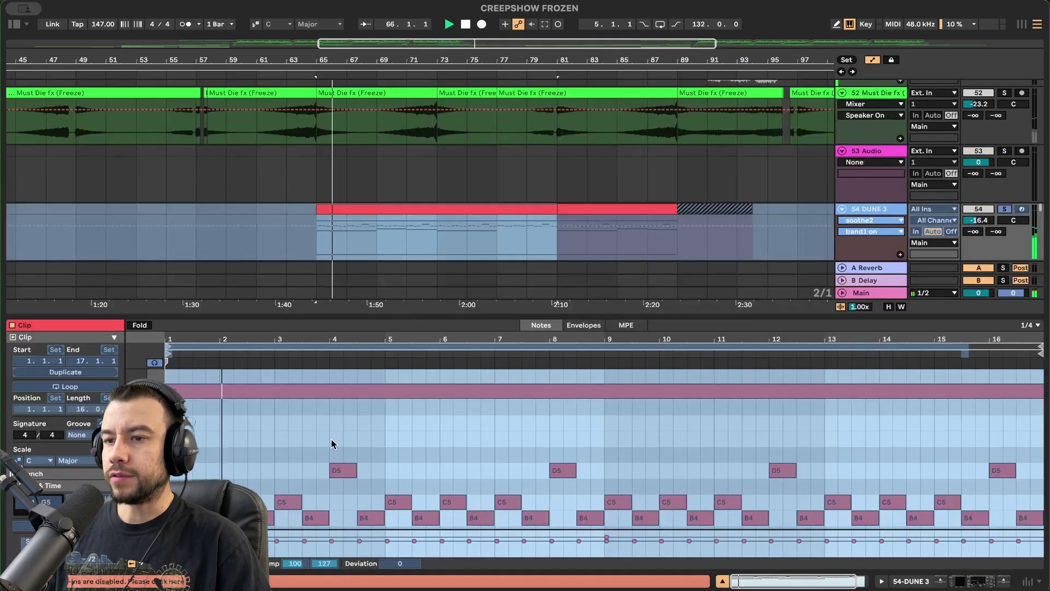
{"action": "scroll", "coordinate": [331, 438], "scroll_direction": "down", "scroll_amount": 5}
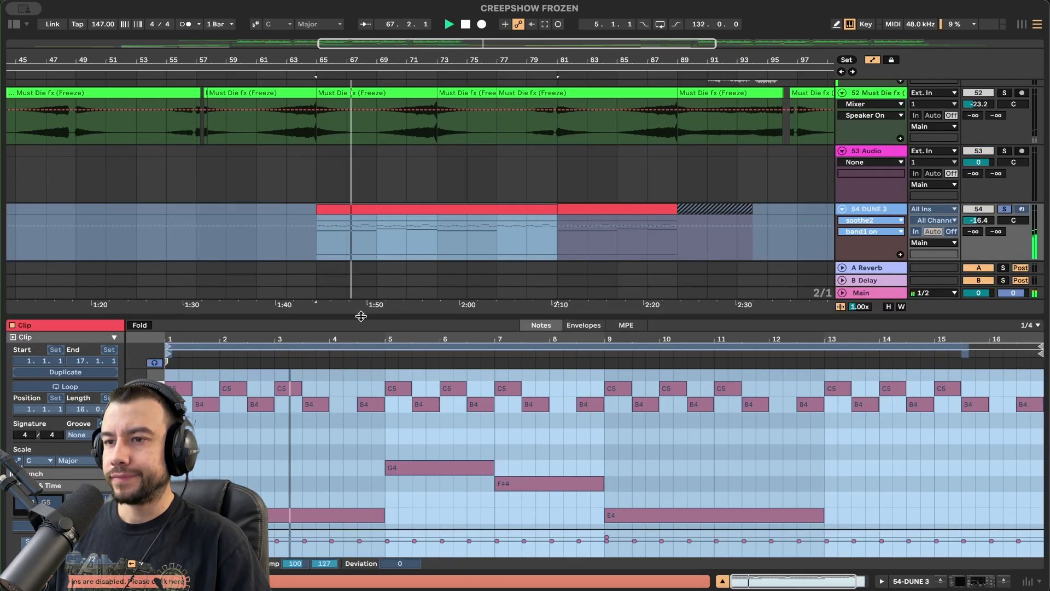
{"action": "left_click_drag", "start_coordinate": [361, 316], "coordinate": [360, 204]}
{"action": "scroll", "coordinate": [453, 452], "scroll_direction": "up", "scroll_amount": 5}
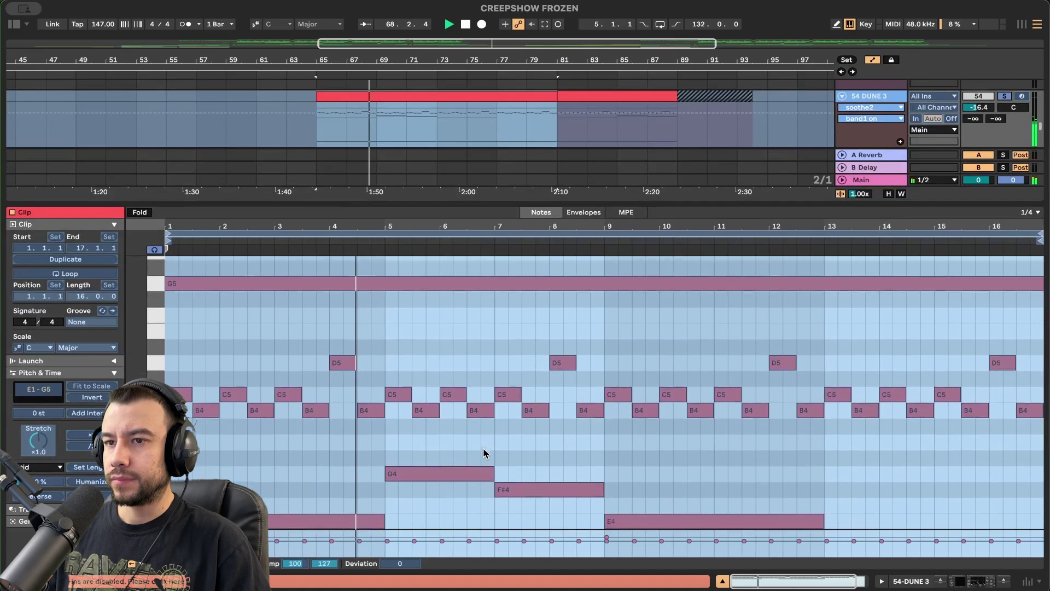
{"action": "scroll", "coordinate": [481, 452], "scroll_direction": "down", "scroll_amount": 1}
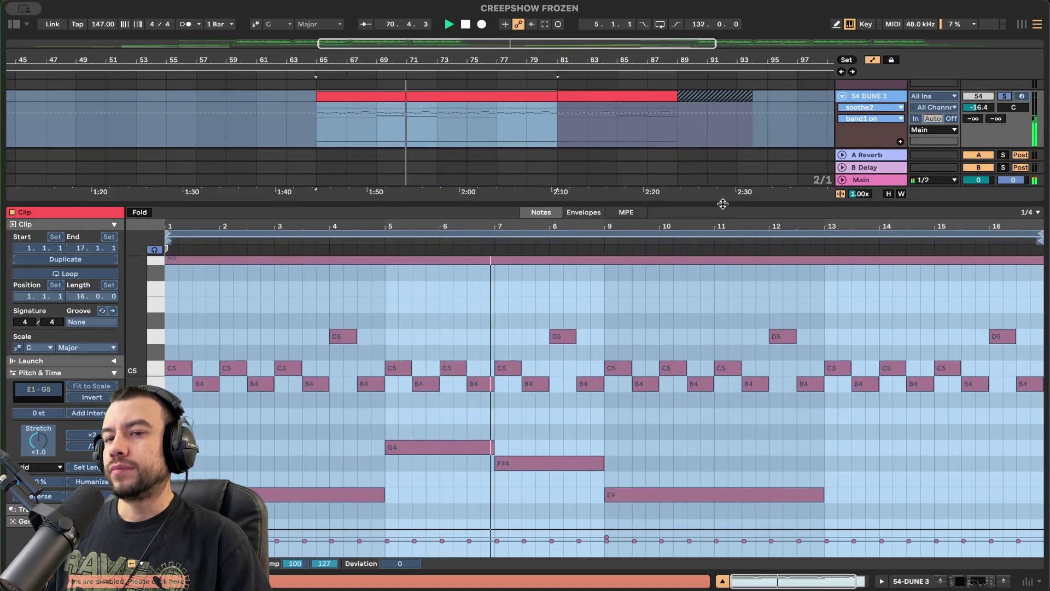
Hide the clip editor, clear the DUNE 3 solo and follow tracks 54 to 58 in the full mix past bar 73.
{"action": "key", "text": "alt+super+l"}
{"action": "left_click", "coordinate": [1005, 96]}
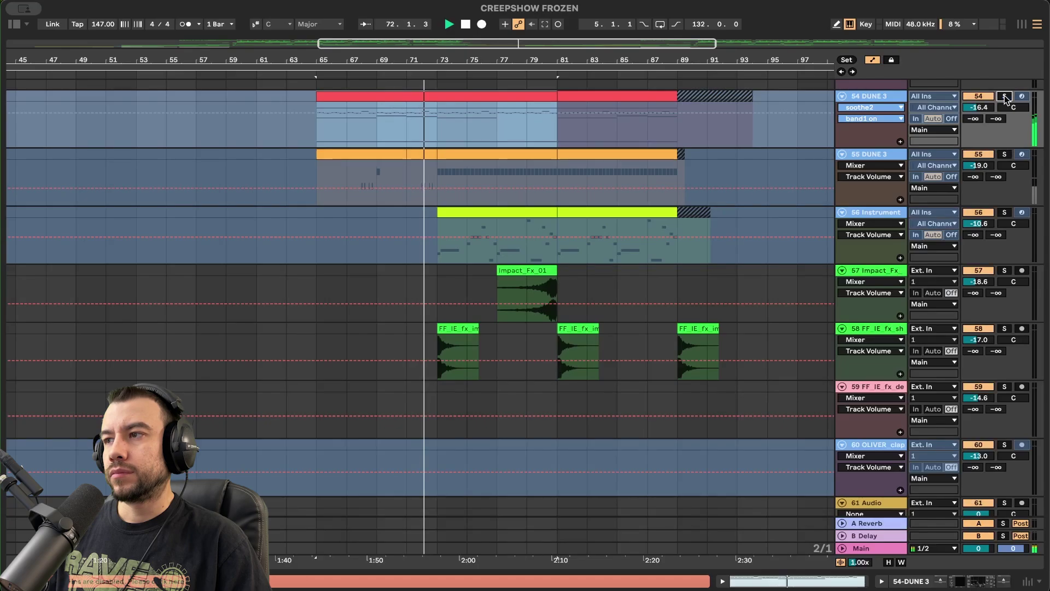
{"action": "scroll", "coordinate": [417, 284], "scroll_direction": "down", "scroll_amount": 3}
{"action": "scroll", "coordinate": [417, 284], "scroll_direction": "up", "scroll_amount": 1}
{"action": "scroll", "coordinate": [415, 290], "scroll_direction": "up", "scroll_amount": 1}
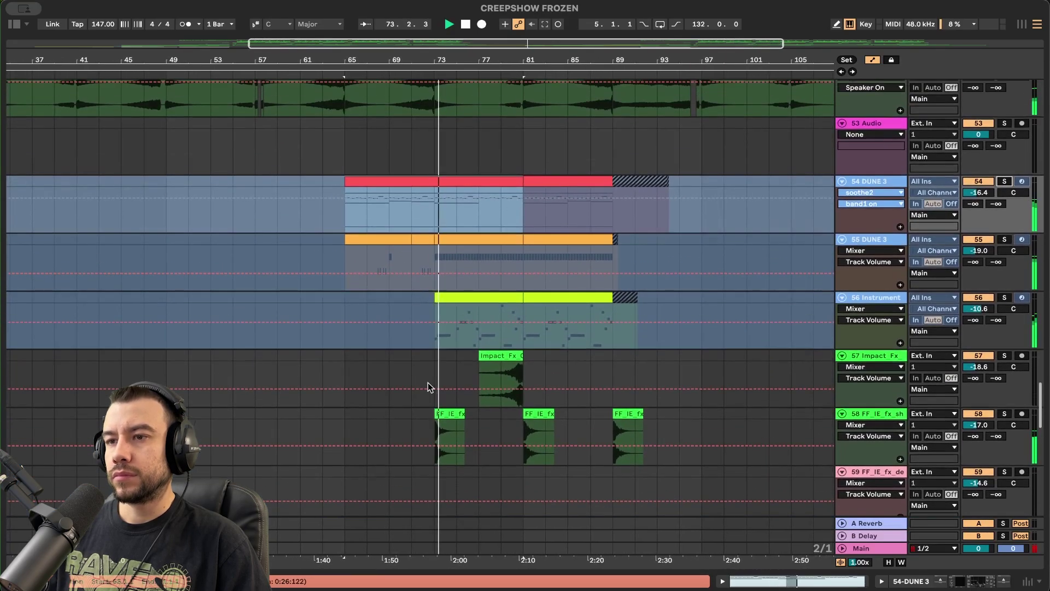
{"action": "scroll", "coordinate": [427, 383], "scroll_direction": "up", "scroll_amount": 2}
{"action": "scroll", "coordinate": [428, 382], "scroll_direction": "right", "scroll_amount": 3}
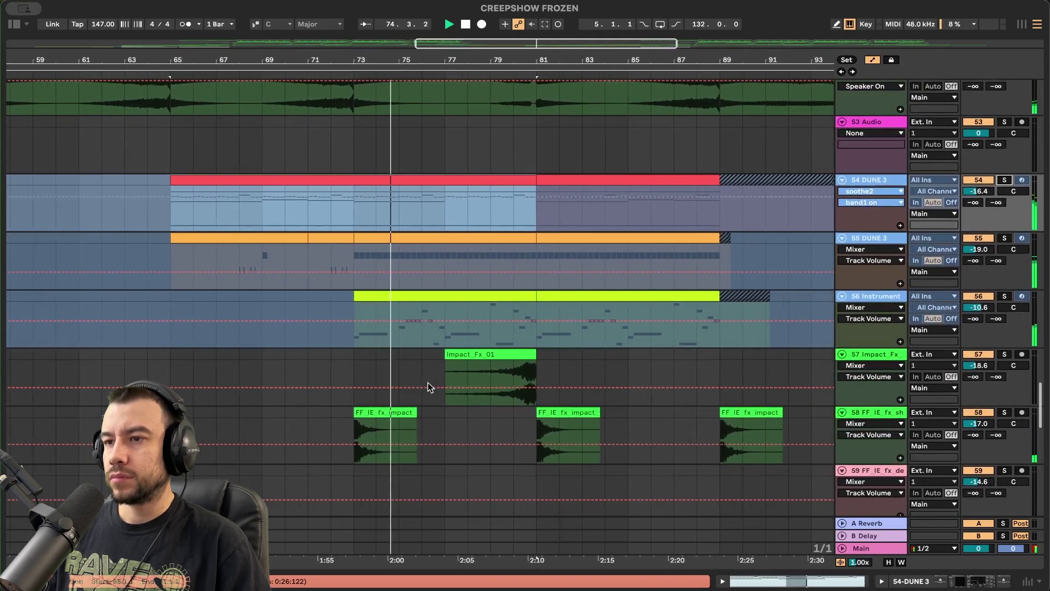
Open the MIDI clip at bar 73 on track 56 Instrument Rack and view its melody notes during playback.
{"action": "scroll", "coordinate": [416, 386], "scroll_direction": "down", "scroll_amount": 2}
{"action": "scroll", "coordinate": [416, 386], "scroll_direction": "up", "scroll_amount": 1}
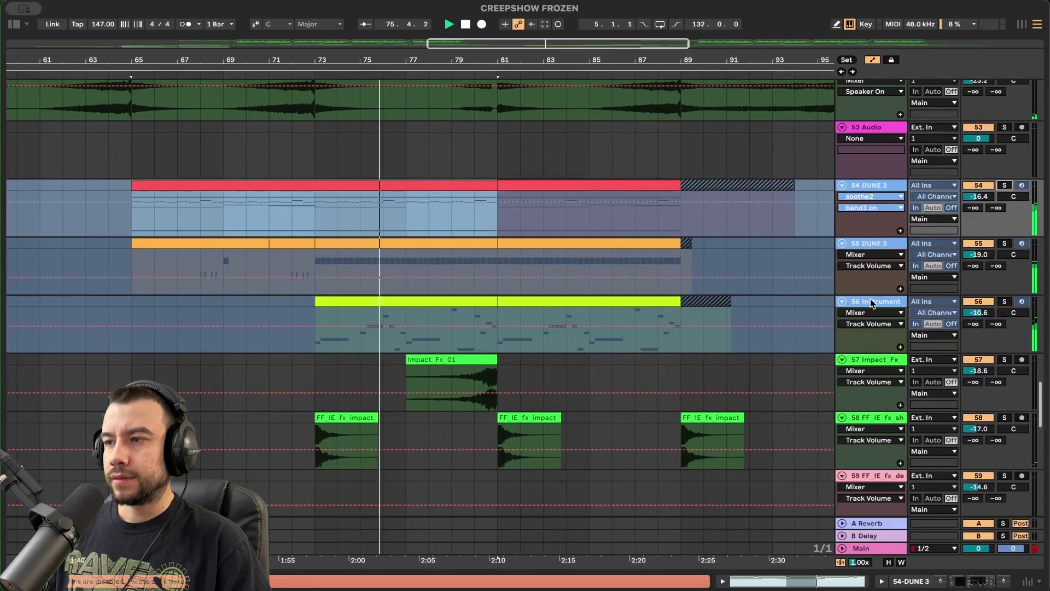
{"action": "double_click", "coordinate": [351, 302]}
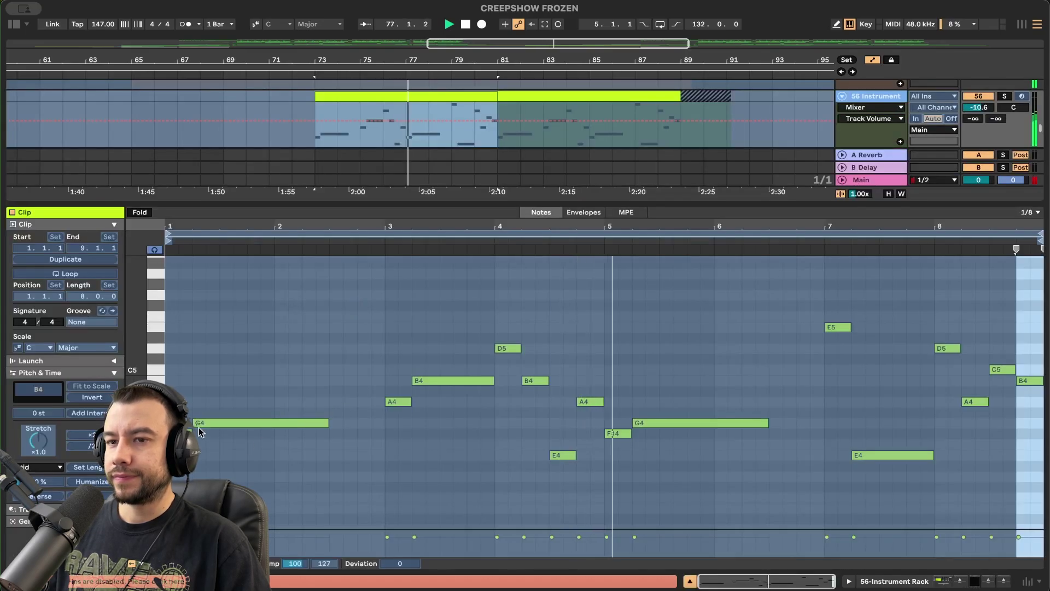
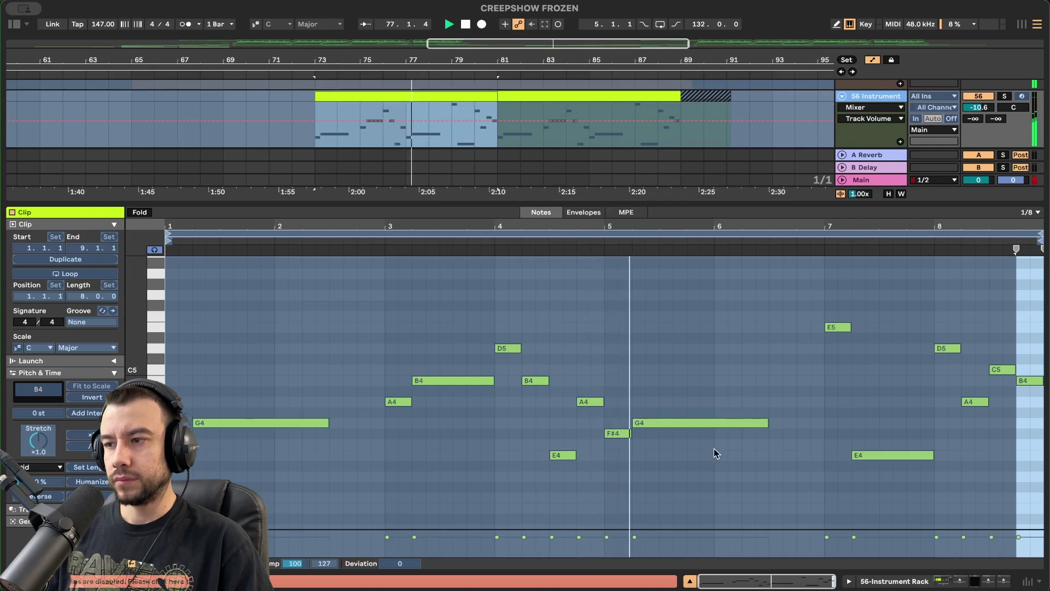
Hide the clip editor and follow tracks 54 to 58 in the full mix from bar 78 to bar 82.
{"action": "double_click", "coordinate": [797, 205]}
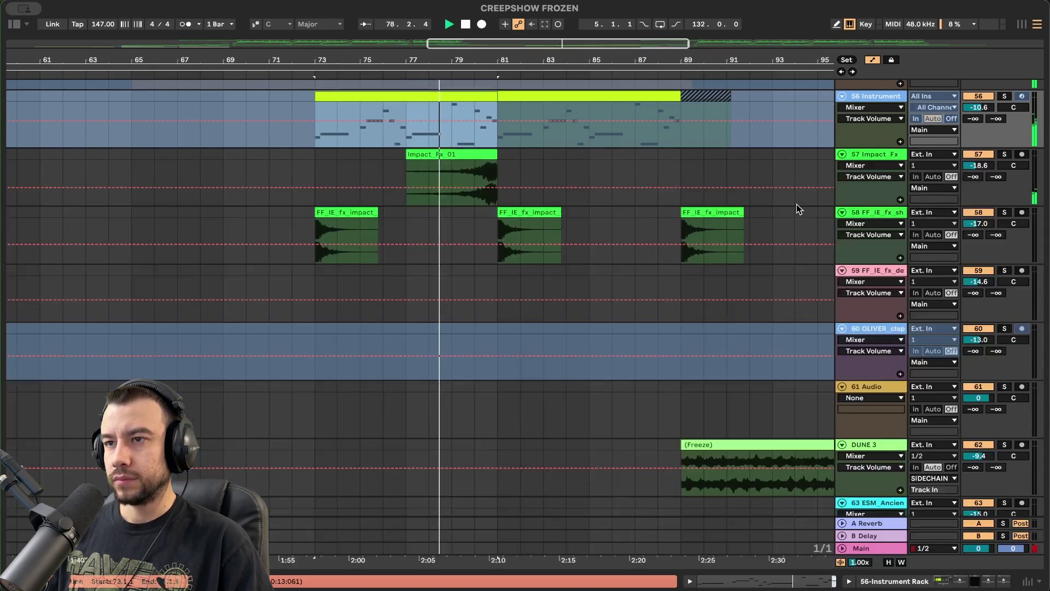
{"action": "scroll", "coordinate": [392, 267], "scroll_direction": "up", "scroll_amount": 3}
{"action": "scroll", "coordinate": [392, 267], "scroll_direction": "down", "scroll_amount": 5}
{"action": "scroll", "coordinate": [392, 266], "scroll_direction": "up", "scroll_amount": 5}
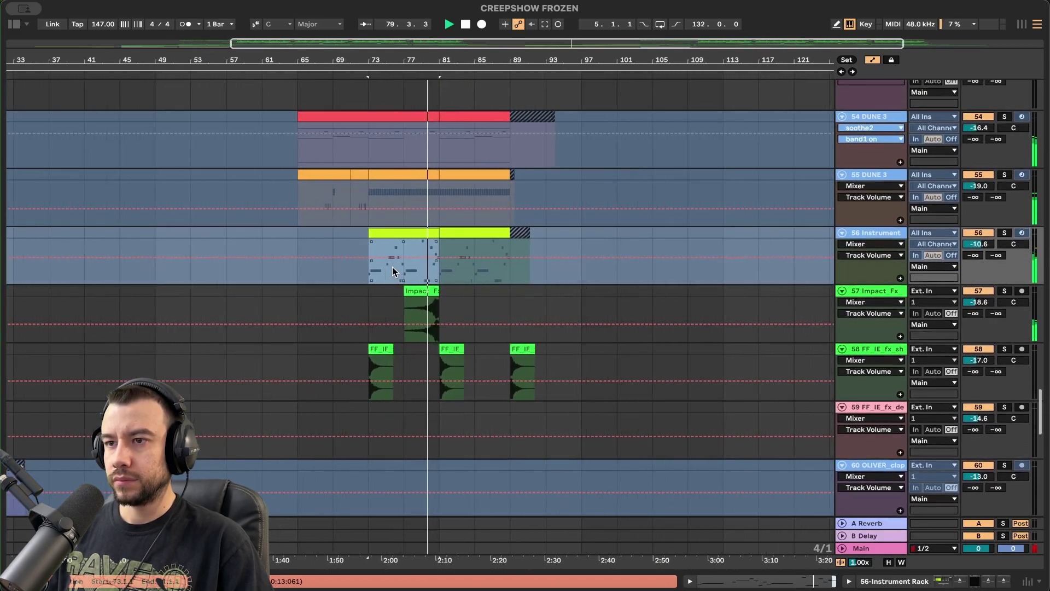
{"action": "scroll", "coordinate": [392, 266], "scroll_direction": "right", "scroll_amount": 2}
{"action": "scroll", "coordinate": [343, 298], "scroll_direction": "up", "scroll_amount": 5}
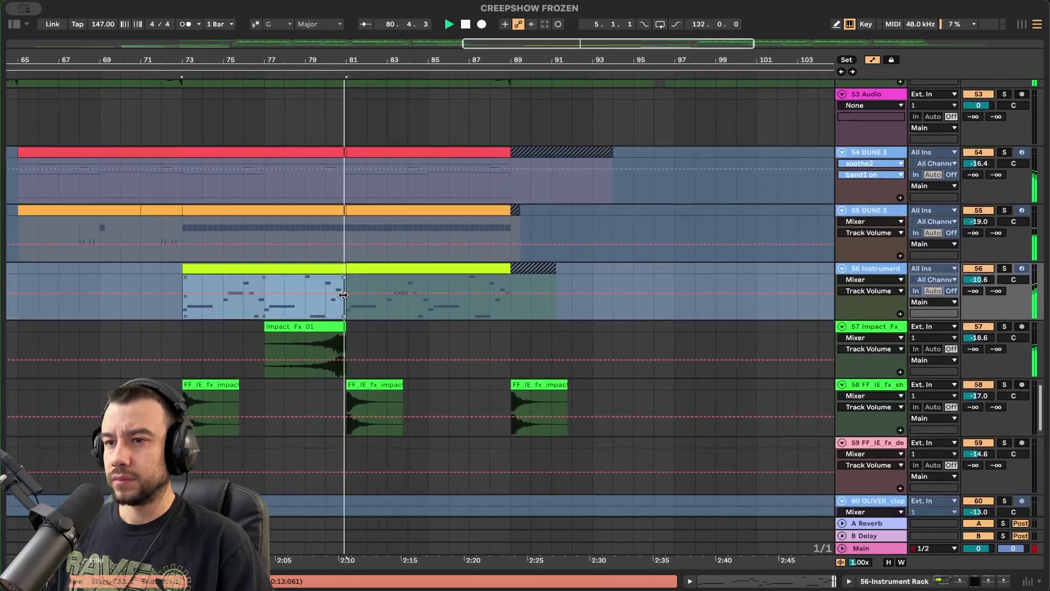
{"action": "scroll", "coordinate": [342, 309], "scroll_direction": "up", "scroll_amount": 3}
{"action": "scroll", "coordinate": [374, 415], "scroll_direction": "down", "scroll_amount": 15}
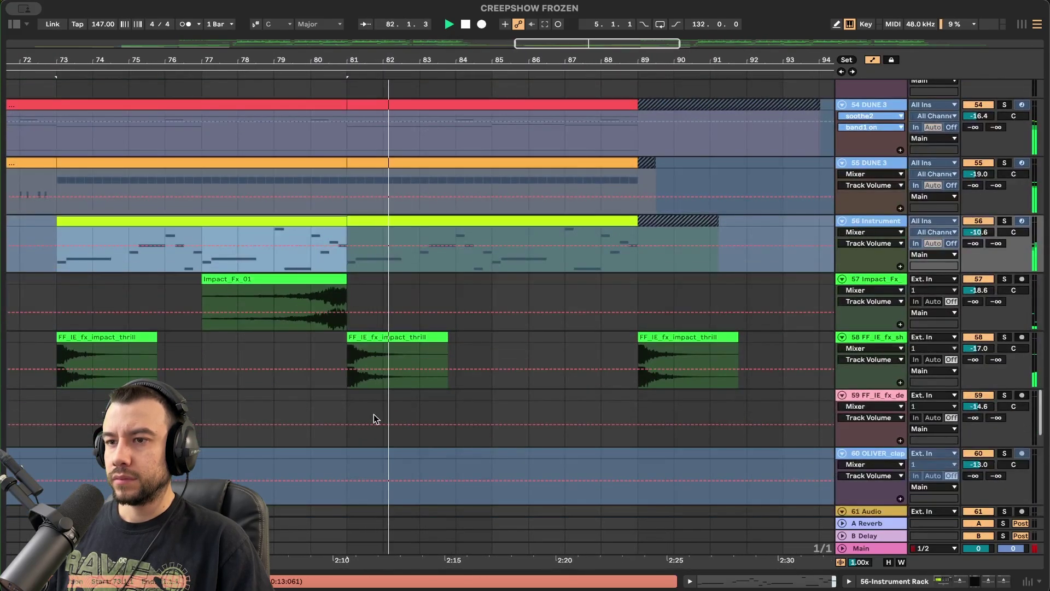
Check the Only Human clips on track 68 using its solo control, and look back up to tracks 51 to 58 during playback.
{"action": "scroll", "coordinate": [375, 417], "scroll_direction": "up", "scroll_amount": 2}
{"action": "scroll", "coordinate": [375, 418], "scroll_direction": "up", "scroll_amount": 8}
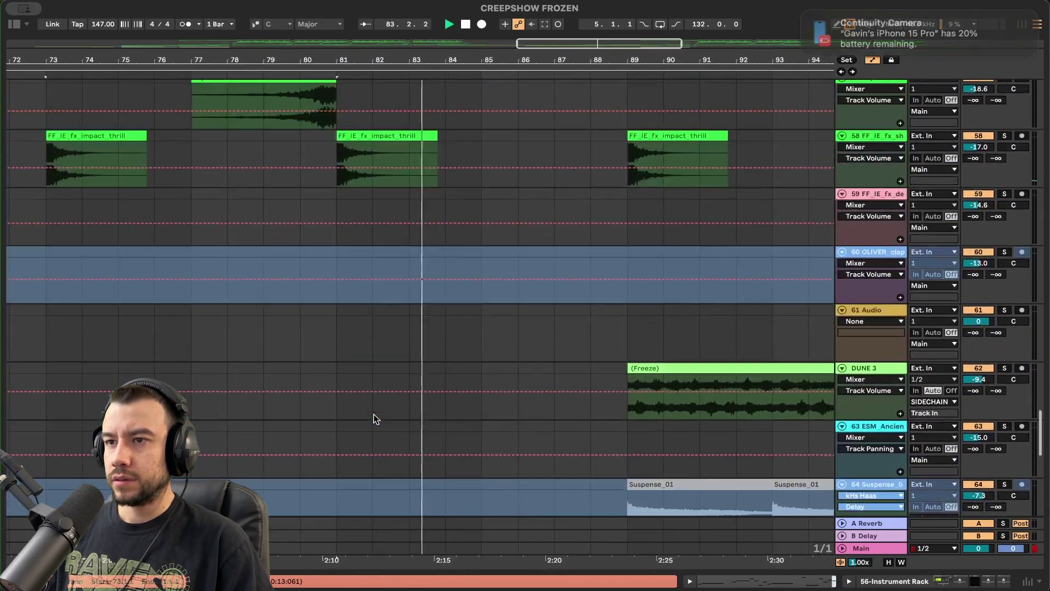
{"action": "scroll", "coordinate": [375, 419], "scroll_direction": "down", "scroll_amount": 7}
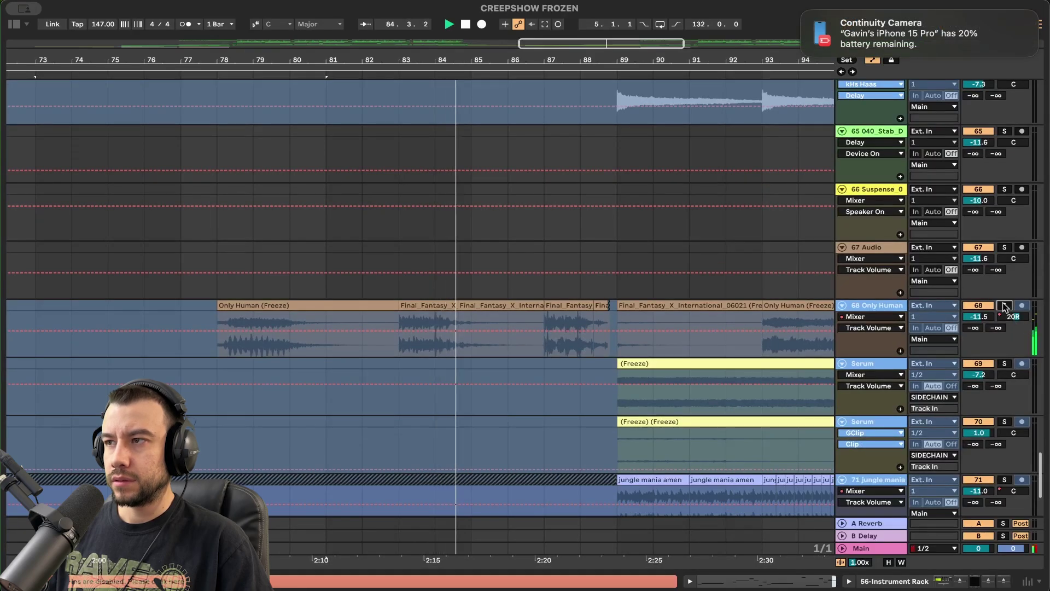
{"action": "left_click", "coordinate": [1004, 305]}
{"action": "scroll", "coordinate": [469, 305], "scroll_direction": "up", "scroll_amount": 3}
{"action": "scroll", "coordinate": [469, 305], "scroll_direction": "down", "scroll_amount": 3}
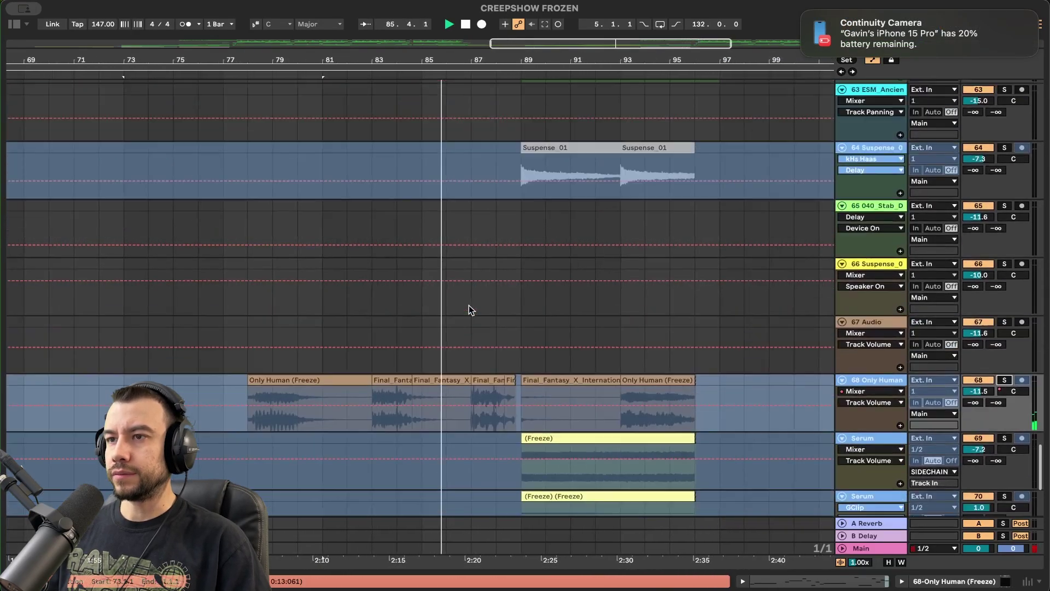
{"action": "scroll", "coordinate": [468, 305], "scroll_direction": "up", "scroll_amount": 7}
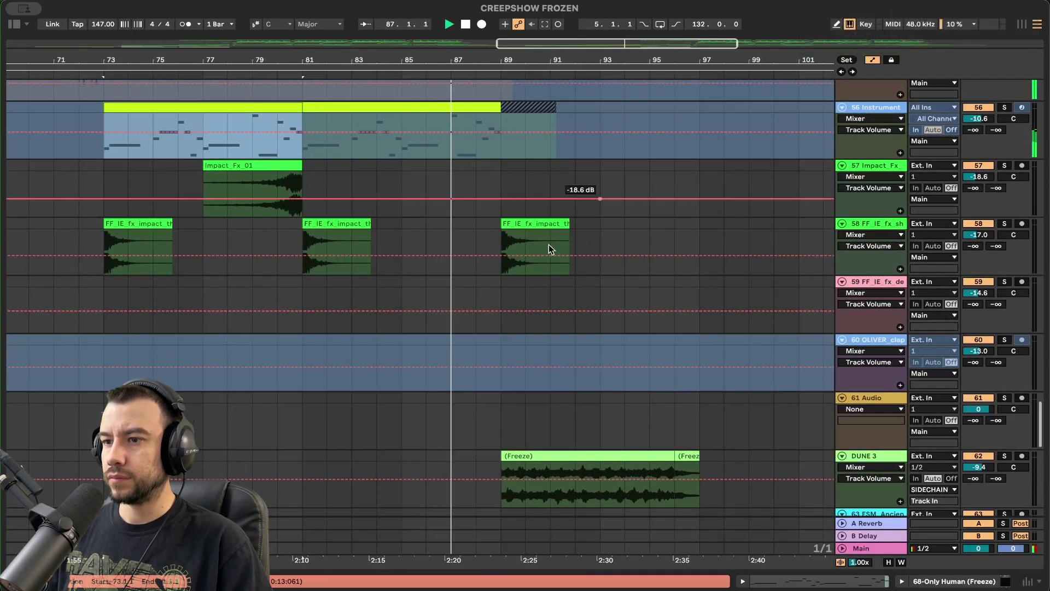
{"action": "scroll", "coordinate": [529, 267], "scroll_direction": "up", "scroll_amount": 5}
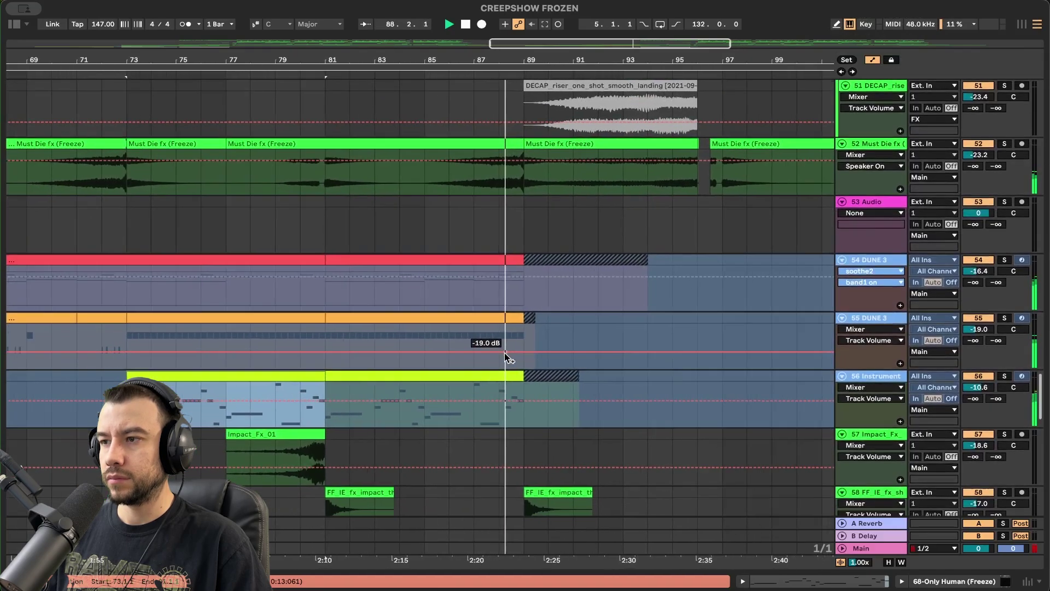
Stop playback, set the start position to bar 73 on track 55 DUNE 3, and play that track soloed.
{"action": "scroll", "coordinate": [472, 351], "scroll_direction": "left", "scroll_amount": 3}
{"action": "scroll", "coordinate": [476, 348], "scroll_direction": "up", "scroll_amount": 2}
{"action": "key", "text": "space"}
{"action": "left_click", "coordinate": [181, 336]}
{"action": "scroll", "coordinate": [184, 335], "scroll_direction": "down", "scroll_amount": 1}
{"action": "scroll", "coordinate": [235, 330], "scroll_direction": "down", "scroll_amount": 2}
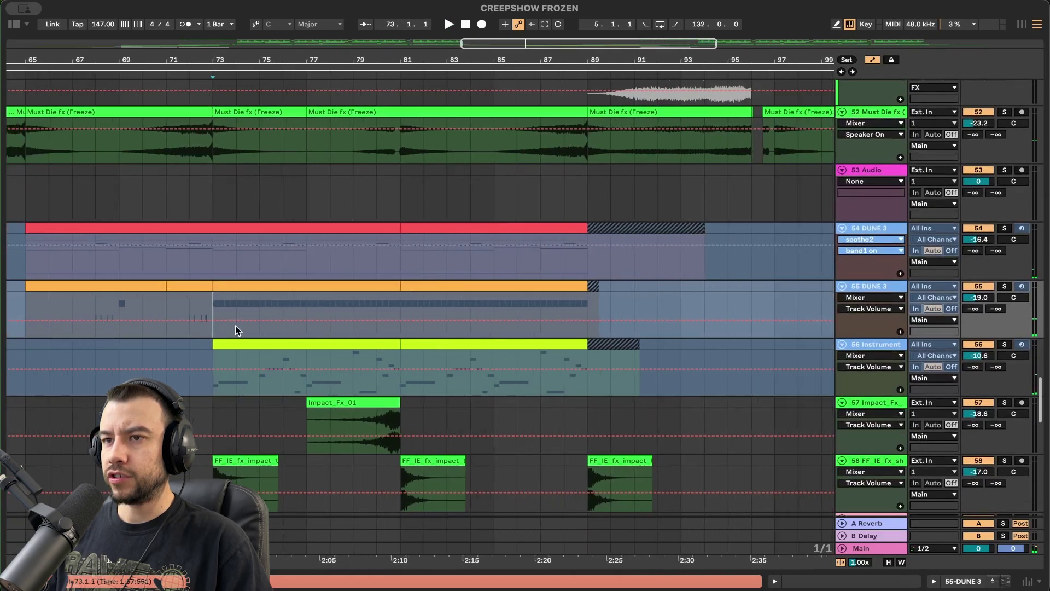
{"action": "left_click", "coordinate": [1005, 286]}
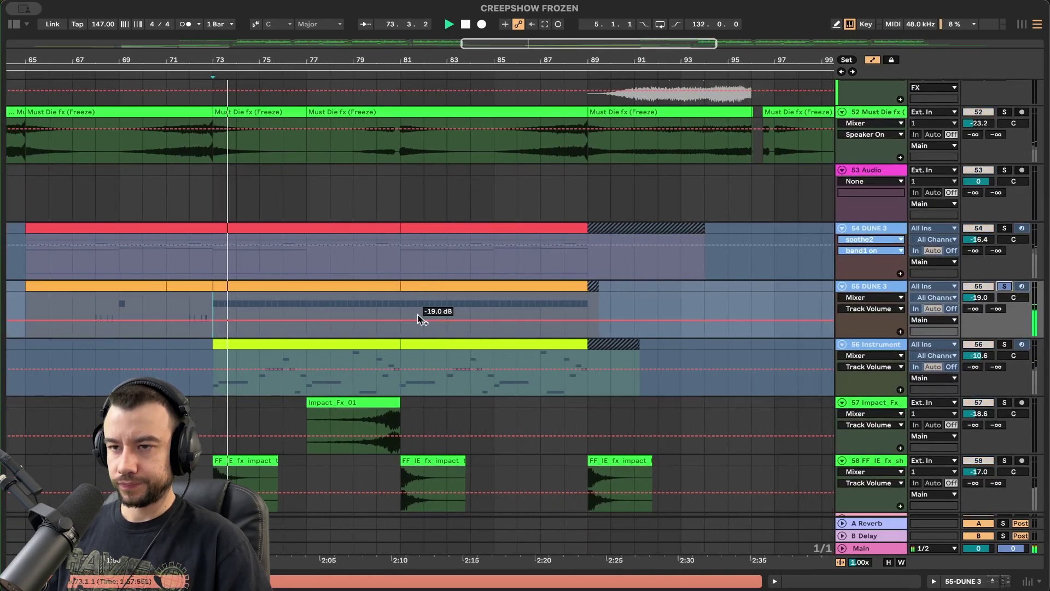
{"action": "scroll", "coordinate": [246, 311], "scroll_direction": "up", "scroll_amount": 3}
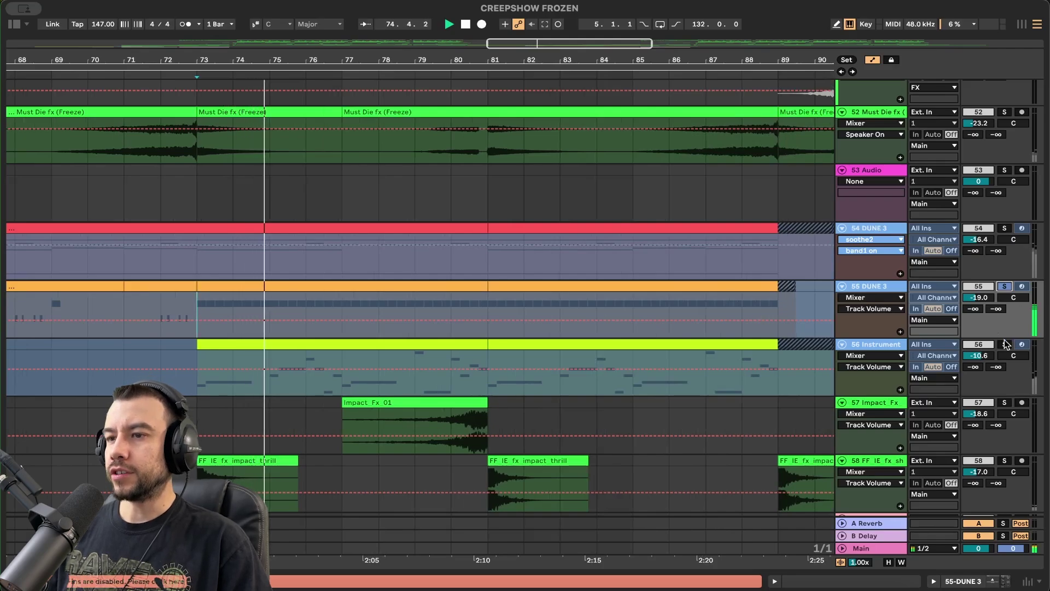
Add 56 Instrument Rack and 54 DUNE 3 to the solo and replay the three synth layers from bar 73.
{"action": "left_click", "coordinate": [1004, 344]}
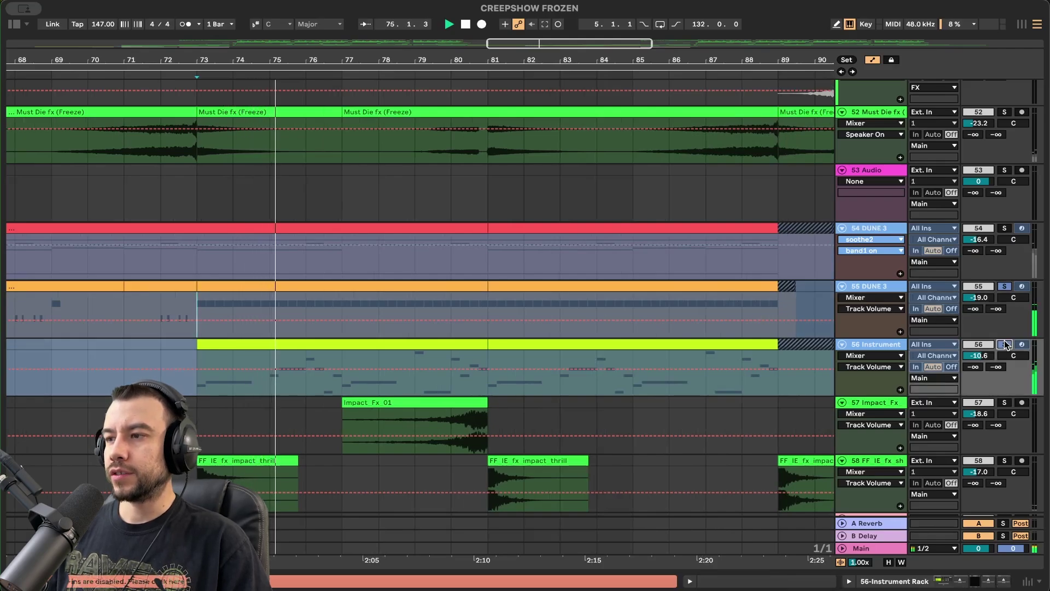
{"action": "left_click", "coordinate": [1003, 228]}
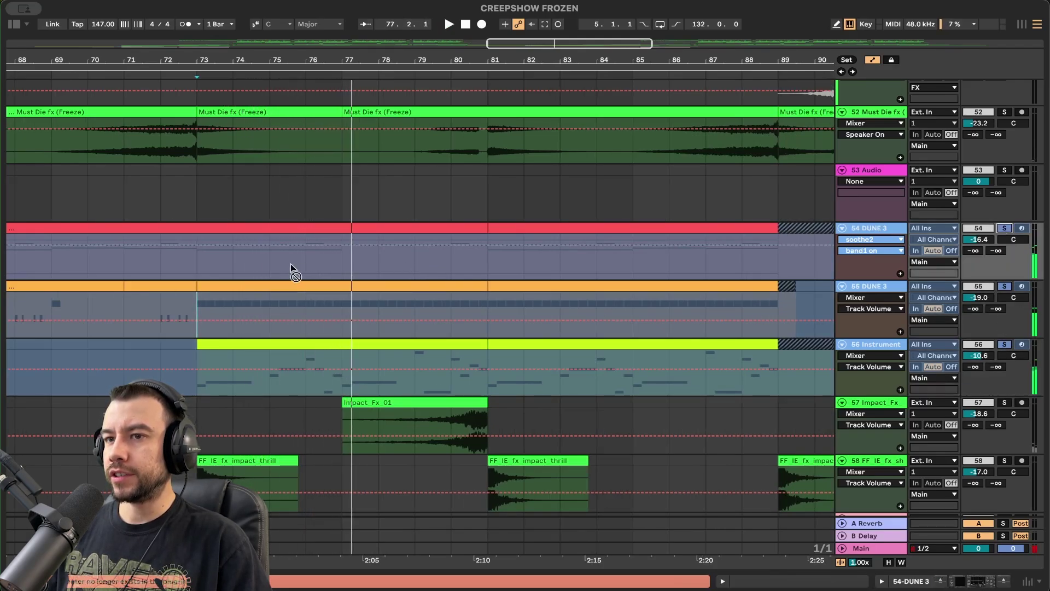
{"action": "scroll", "coordinate": [292, 396], "scroll_direction": "down", "scroll_amount": 2}
{"action": "scroll", "coordinate": [292, 395], "scroll_direction": "down", "scroll_amount": 3}
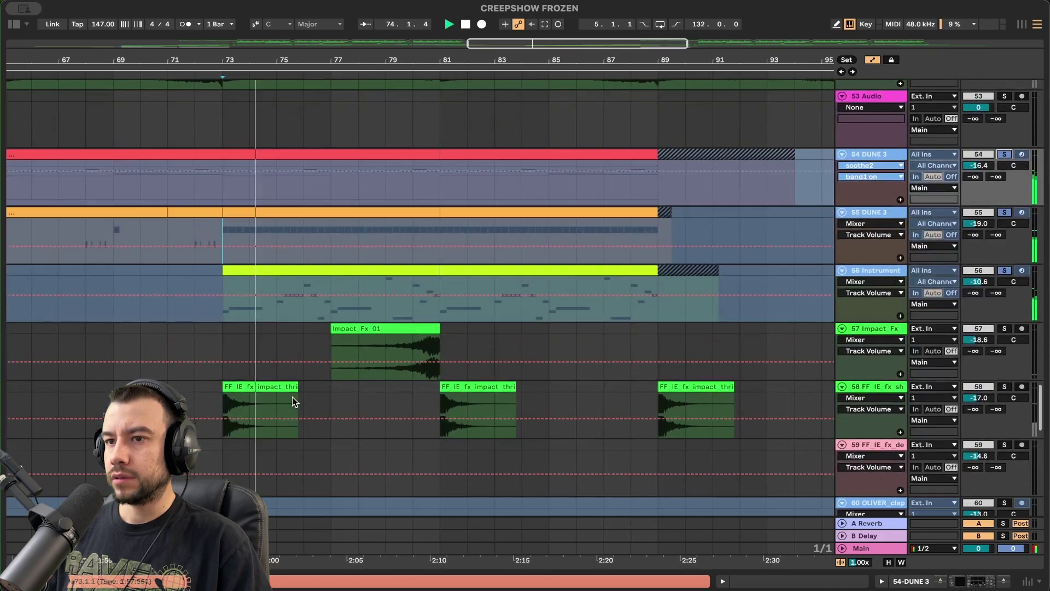
{"action": "scroll", "coordinate": [292, 396], "scroll_direction": "down", "scroll_amount": 3}
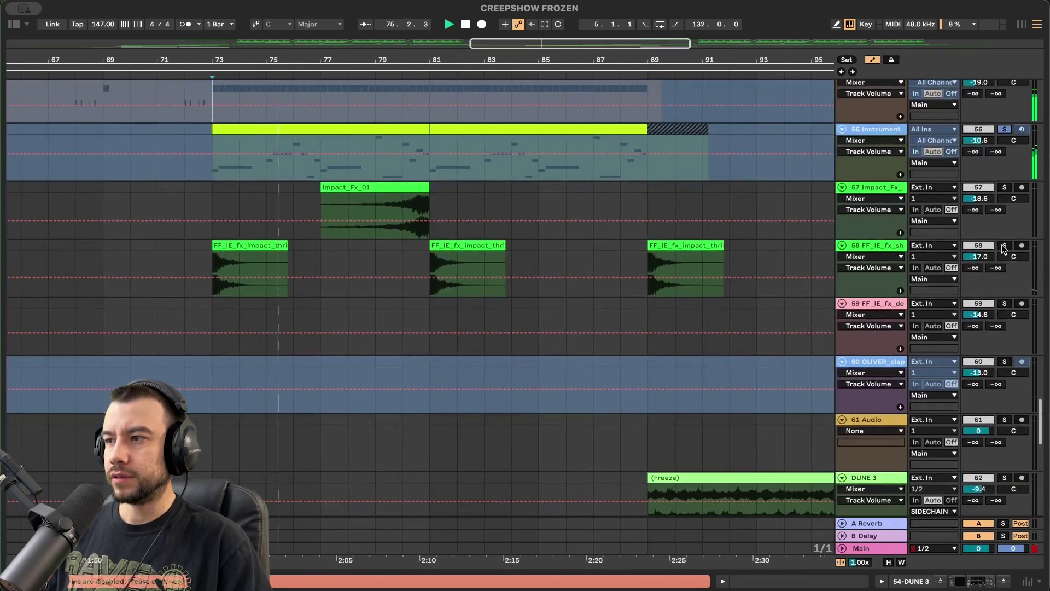
Add the FX tracks 58 and 57 to the solo and play their impact clips from bar 73 and bar 80.
{"action": "left_click", "coordinate": [1004, 245]}
{"action": "left_click", "coordinate": [1004, 188]}
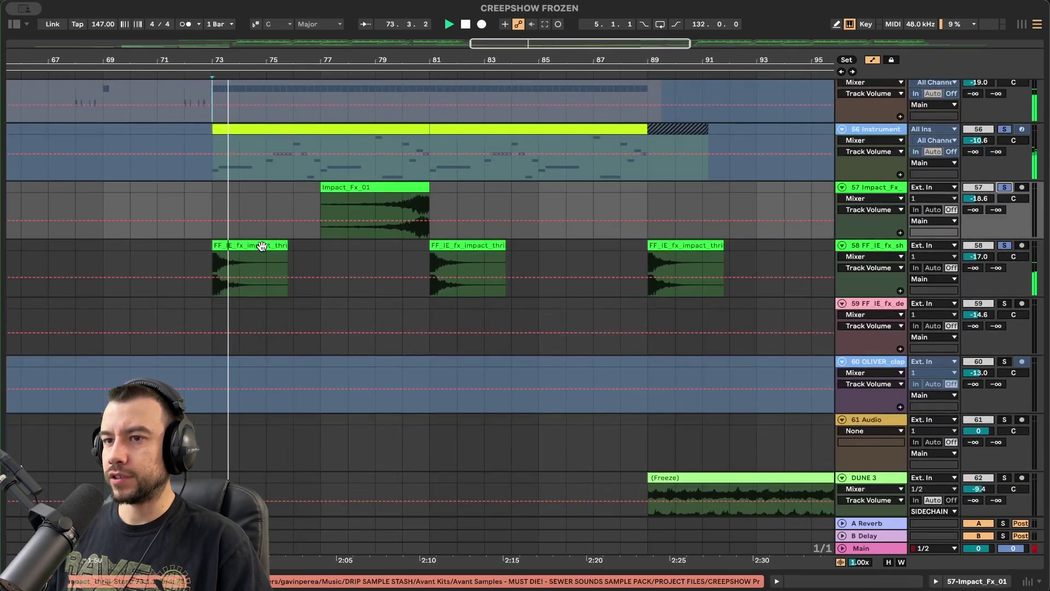
{"action": "scroll", "coordinate": [412, 234], "scroll_direction": "down", "scroll_amount": 5}
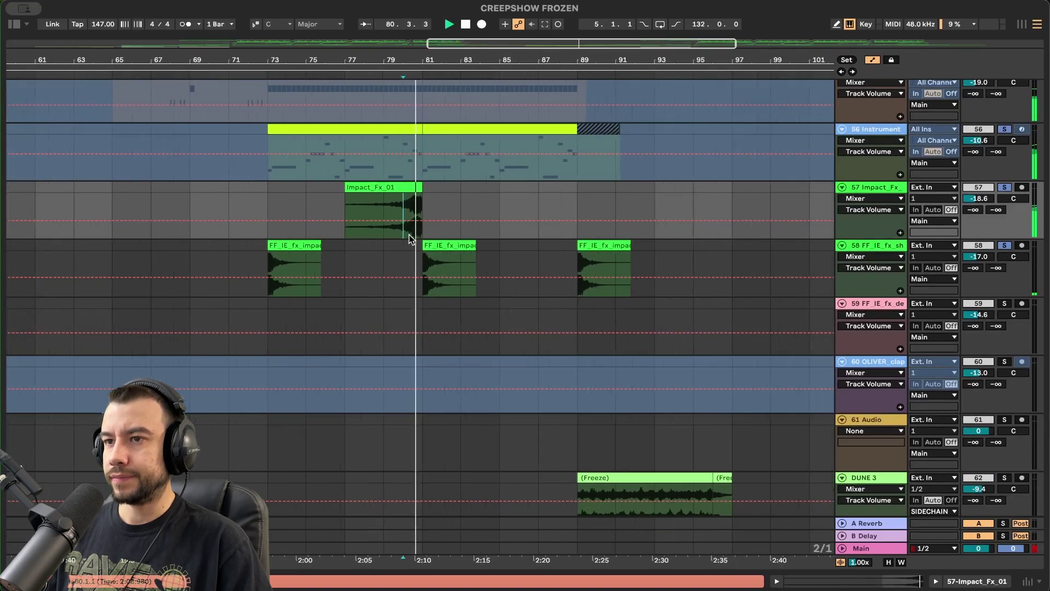
{"action": "scroll", "coordinate": [394, 290], "scroll_direction": "down", "scroll_amount": 3}
Play the 5 OLIVER snare clips from bar 89 and clear the solos to return to the full mix.
{"action": "scroll", "coordinate": [395, 296], "scroll_direction": "up", "scroll_amount": 10}
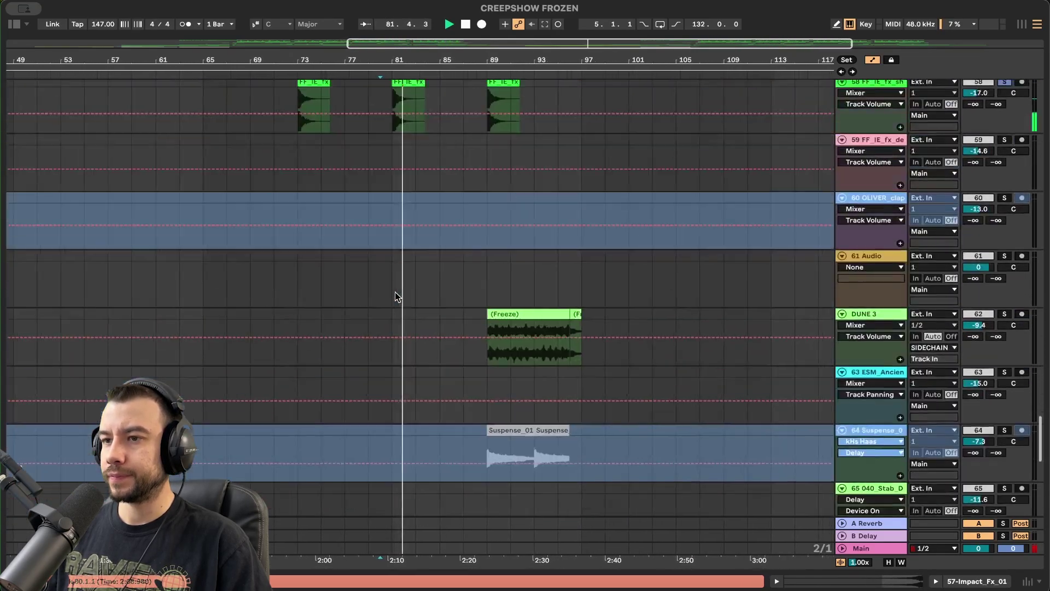
{"action": "scroll", "coordinate": [394, 291], "scroll_direction": "up", "scroll_amount": 20}
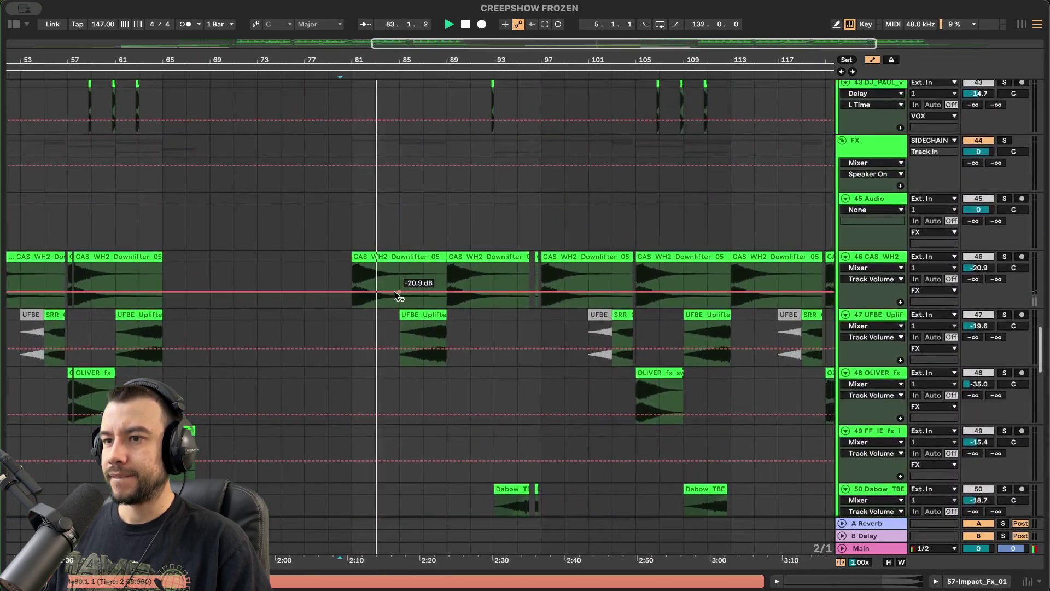
{"action": "scroll", "coordinate": [394, 291], "scroll_direction": "up", "scroll_amount": 20}
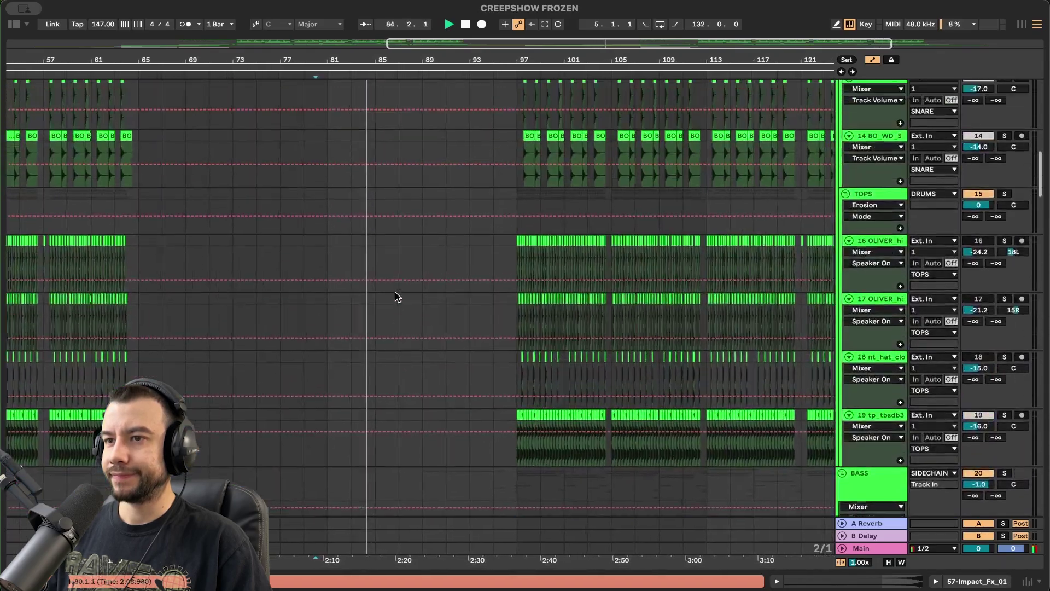
{"action": "scroll", "coordinate": [395, 291], "scroll_direction": "right", "scroll_amount": 3}
{"action": "left_click", "coordinate": [367, 326]}
{"action": "key", "text": "space"}
{"action": "key", "text": "space"}
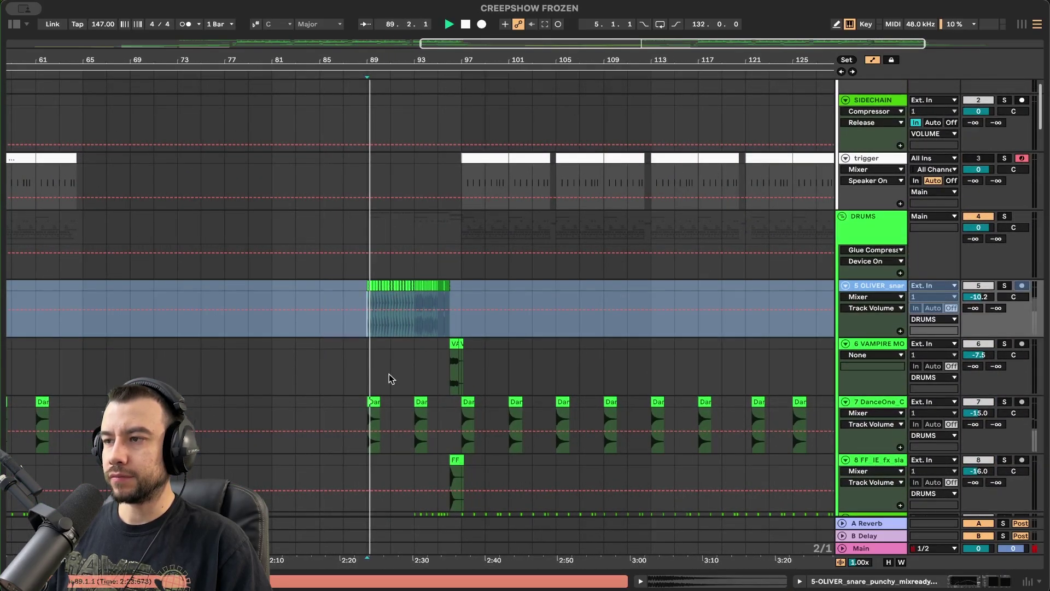
{"action": "scroll", "coordinate": [389, 378], "scroll_direction": "up", "scroll_amount": 2}
{"action": "left_click", "coordinate": [1004, 286]}
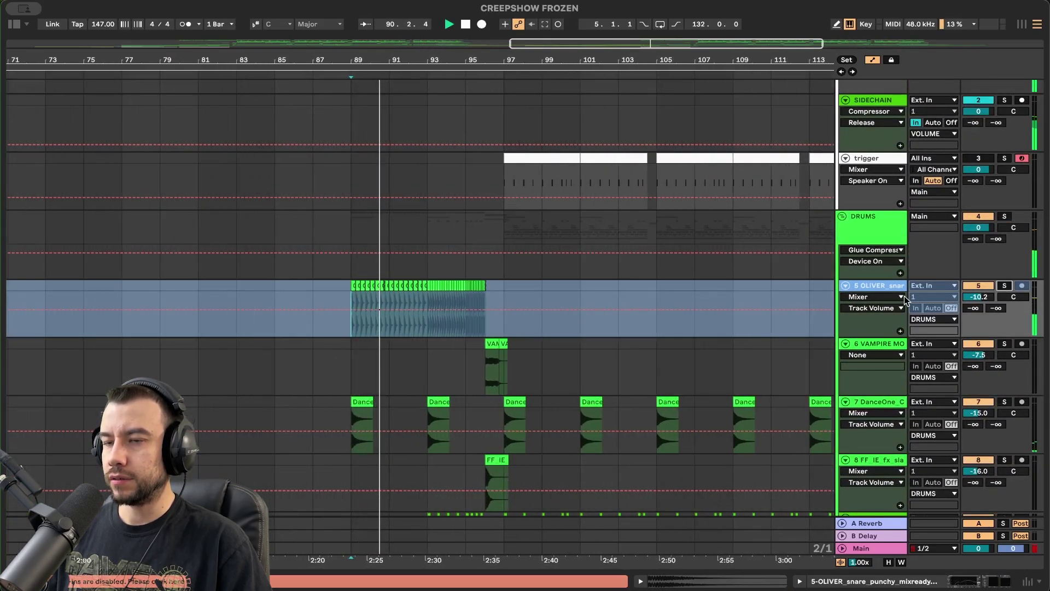
Play the full mix from bar 88 and look through the track list from the drums down to 64 Suspense.
{"action": "scroll", "coordinate": [437, 377], "scroll_direction": "up", "scroll_amount": 2}
{"action": "left_click", "coordinate": [293, 363]}
{"action": "scroll", "coordinate": [294, 364], "scroll_direction": "down", "scroll_amount": 15}
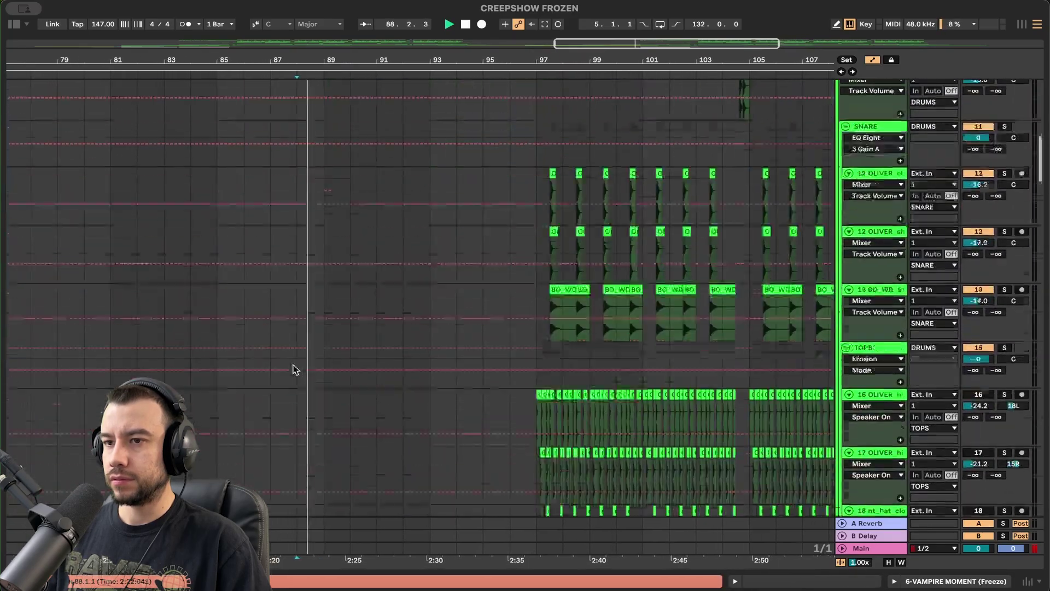
{"action": "scroll", "coordinate": [294, 368], "scroll_direction": "down", "scroll_amount": 7}
{"action": "scroll", "coordinate": [294, 367], "scroll_direction": "up", "scroll_amount": 9}
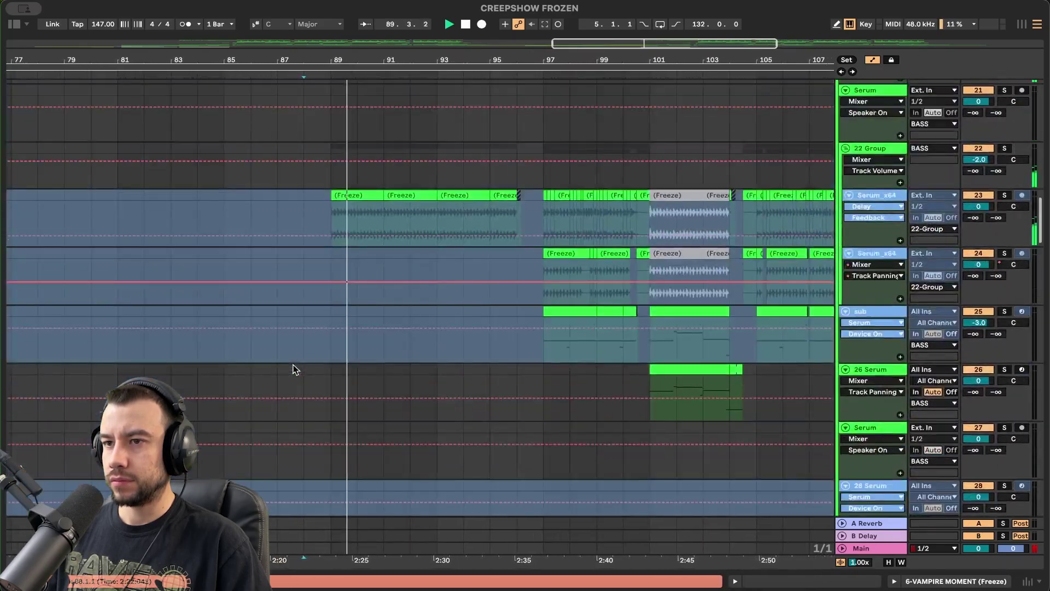
{"action": "scroll", "coordinate": [327, 365], "scroll_direction": "down", "scroll_amount": 15}
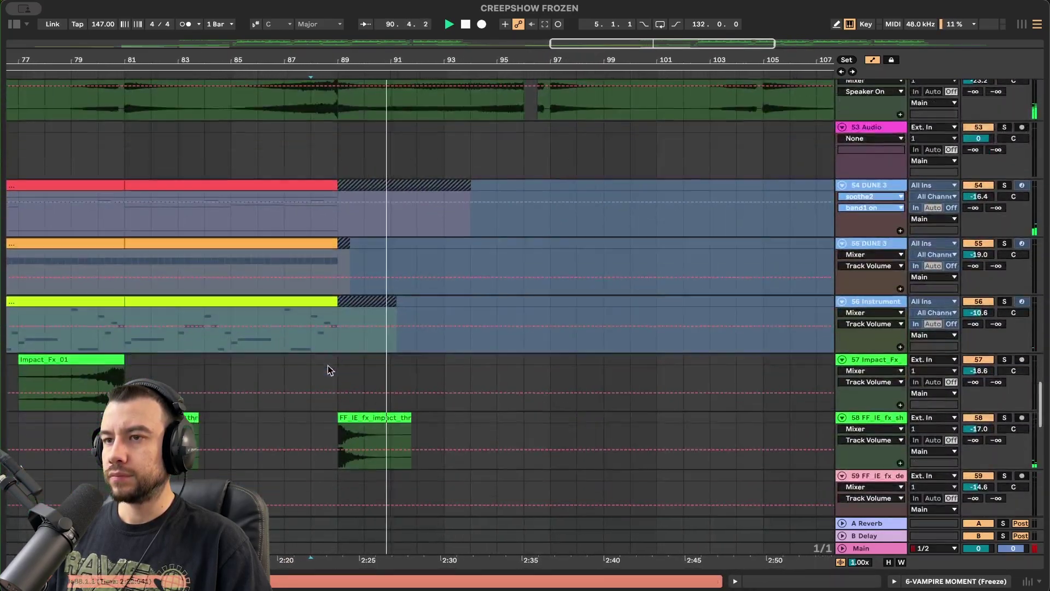
{"action": "scroll", "coordinate": [327, 365], "scroll_direction": "down", "scroll_amount": 5}
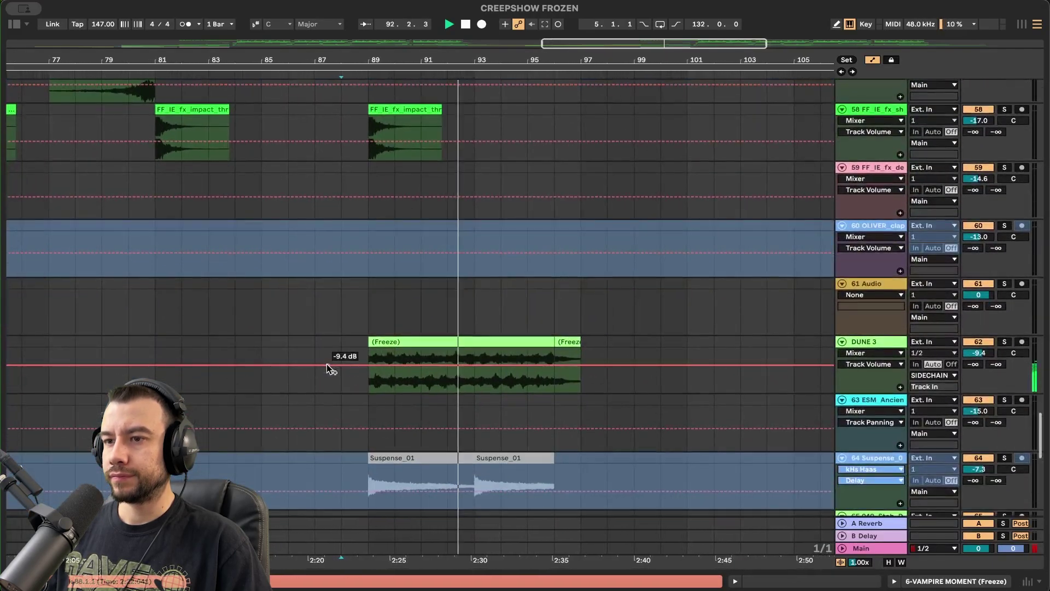
Select the frozen clip at bar 89 on track 62 DUNE 3 and play it from its start.
{"action": "left_click", "coordinate": [396, 341]}
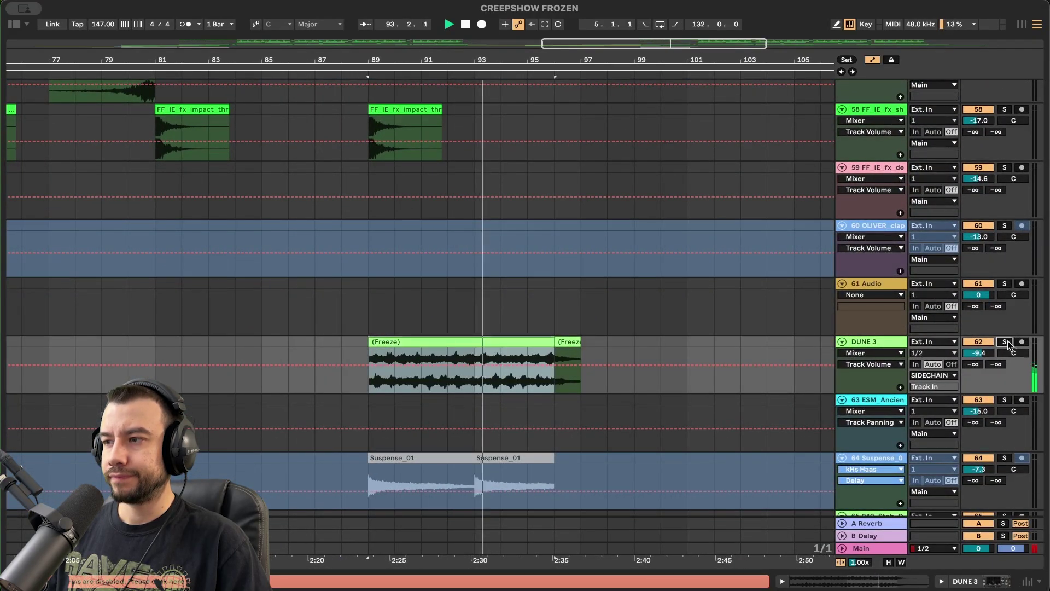
{"action": "scroll", "coordinate": [496, 328], "scroll_direction": "down", "scroll_amount": 8}
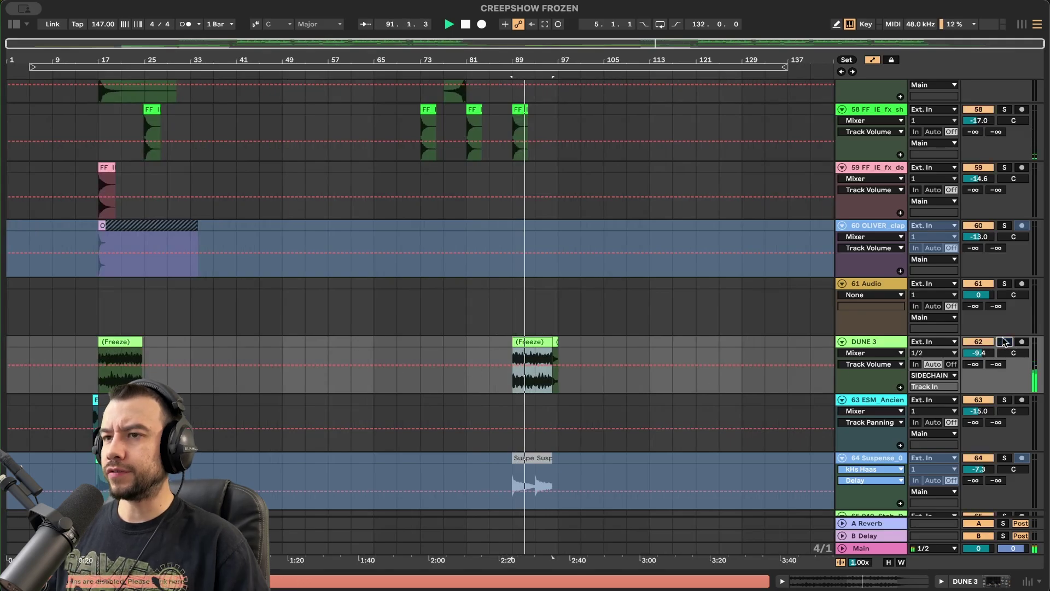
{"action": "scroll", "coordinate": [539, 252], "scroll_direction": "up", "scroll_amount": 10}
Play the full mix from bar 93 while reviewing the vocal, FX and bass tracks, and stop at bar 96.
{"action": "left_click", "coordinate": [417, 145]}
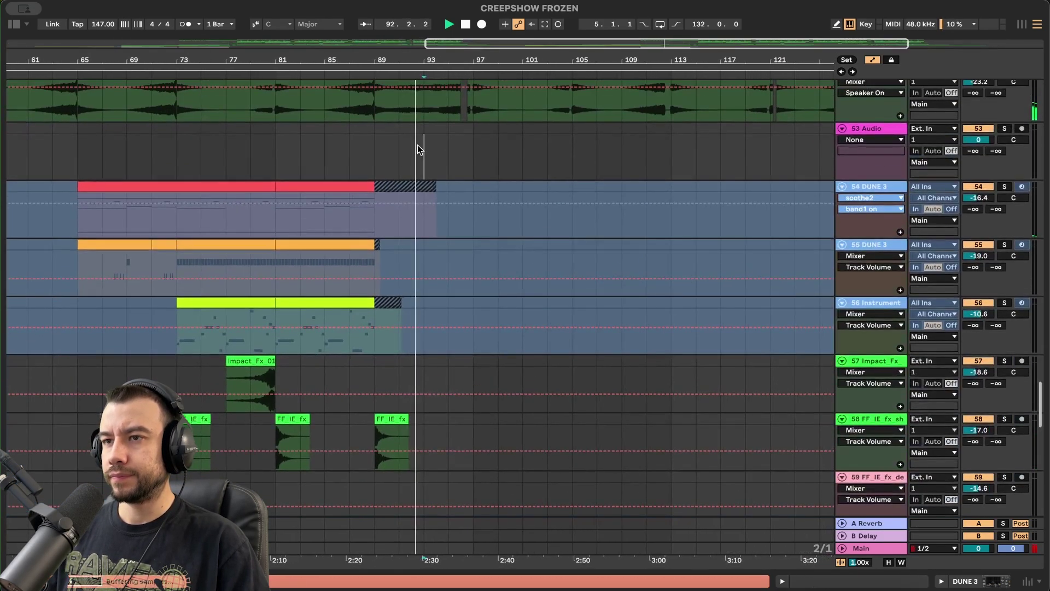
{"action": "scroll", "coordinate": [418, 145], "scroll_direction": "up", "scroll_amount": 5}
{"action": "scroll", "coordinate": [395, 326], "scroll_direction": "up", "scroll_amount": 10}
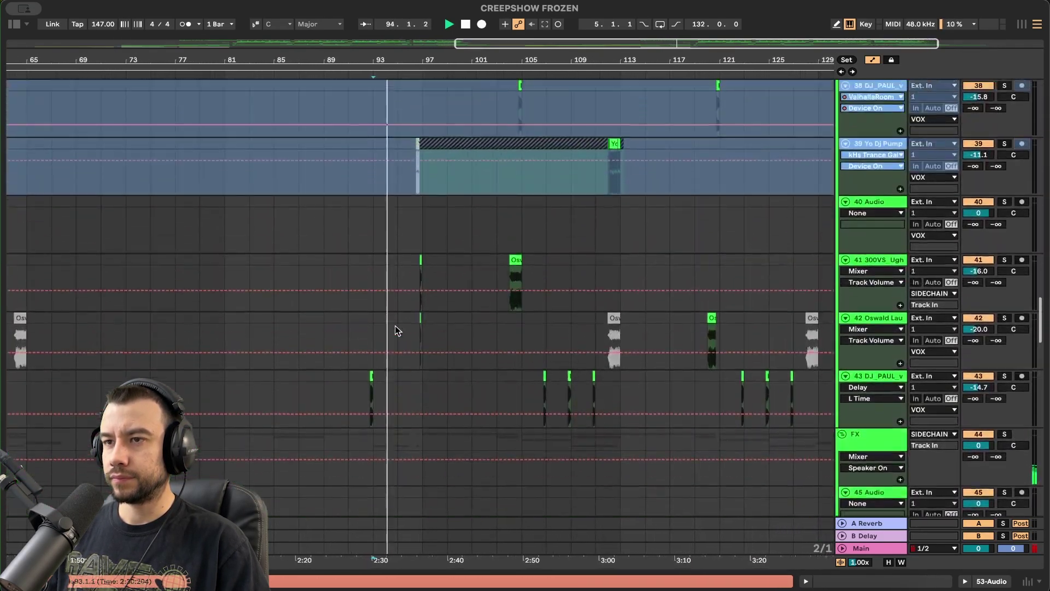
{"action": "scroll", "coordinate": [395, 328], "scroll_direction": "up", "scroll_amount": 5}
{"action": "scroll", "coordinate": [394, 330], "scroll_direction": "left", "scroll_amount": 10}
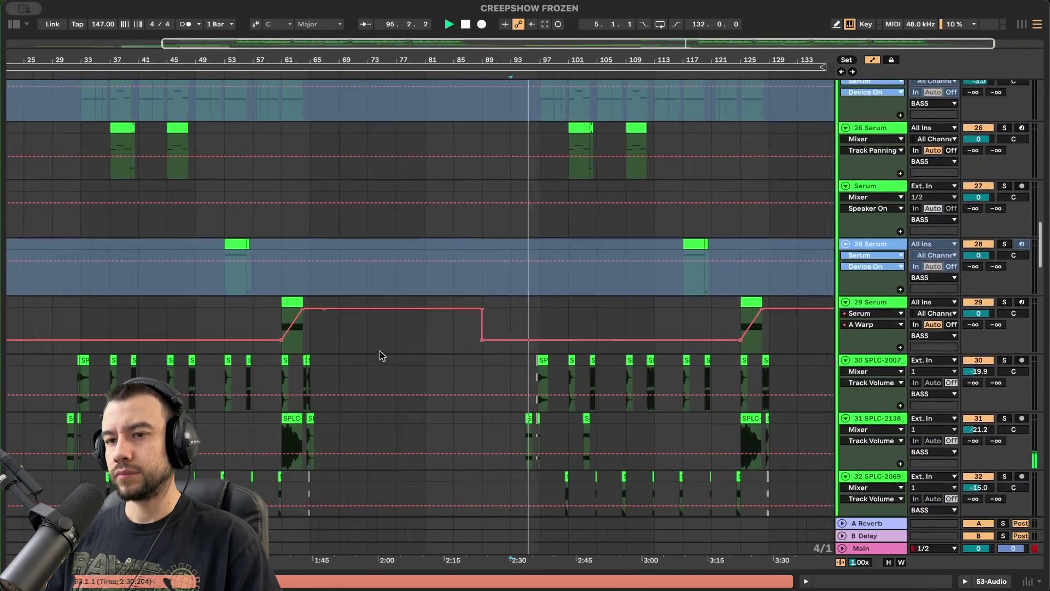
{"action": "scroll", "coordinate": [242, 377], "scroll_direction": "down", "scroll_amount": 3}
{"action": "scroll", "coordinate": [242, 377], "scroll_direction": "up", "scroll_amount": 5}
{"action": "key", "text": "space"}
Go back to the first drop's bass tracks and select bars 33 to 41 on track 26 Serum.
{"action": "scroll", "coordinate": [242, 377], "scroll_direction": "up", "scroll_amount": 5}
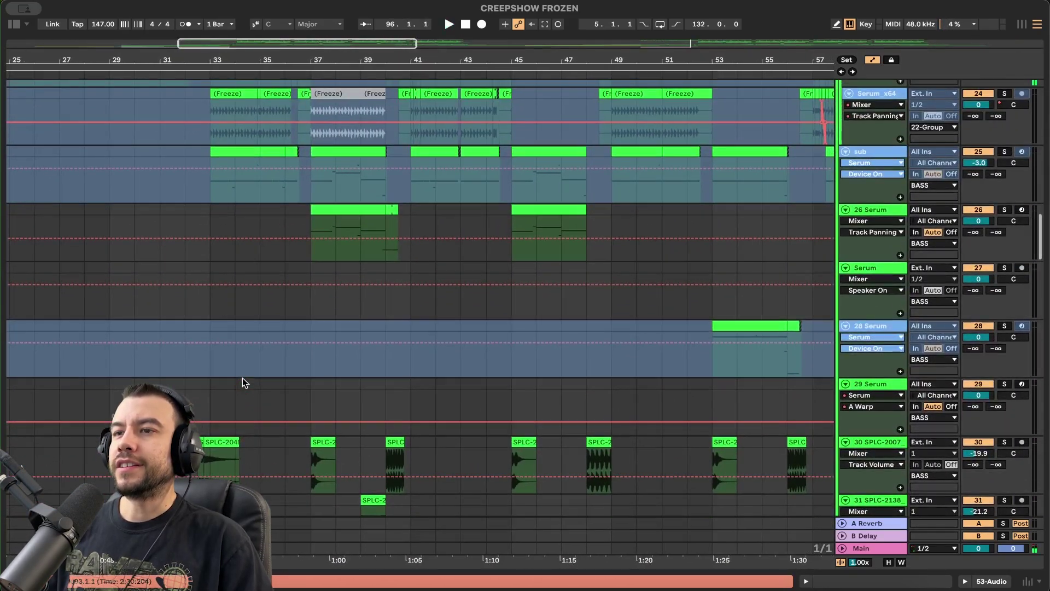
{"action": "scroll", "coordinate": [241, 377], "scroll_direction": "up", "scroll_amount": 3}
{"action": "left_click_drag", "start_coordinate": [194, 307], "coordinate": [391, 324]}
{"action": "scroll", "coordinate": [206, 168], "scroll_direction": "up", "scroll_amount": 2}
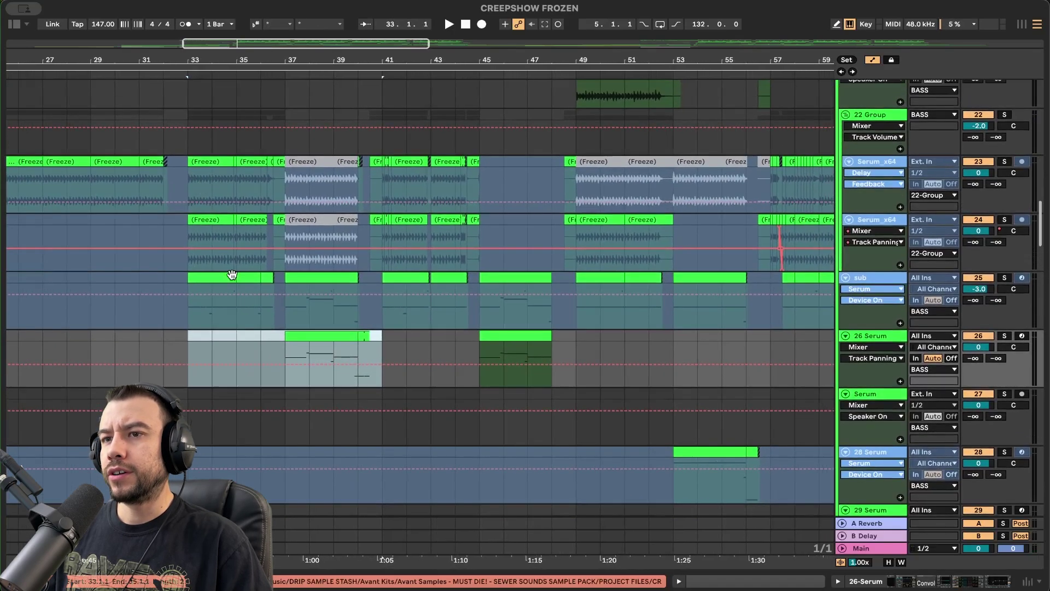
Select the sub clip at bar 33, play it soloed, and add the Serum_x64 tracks 23 and 24 to the solo.
{"action": "scroll", "coordinate": [231, 269], "scroll_direction": "down", "scroll_amount": 4}
{"action": "left_click", "coordinate": [209, 197]}
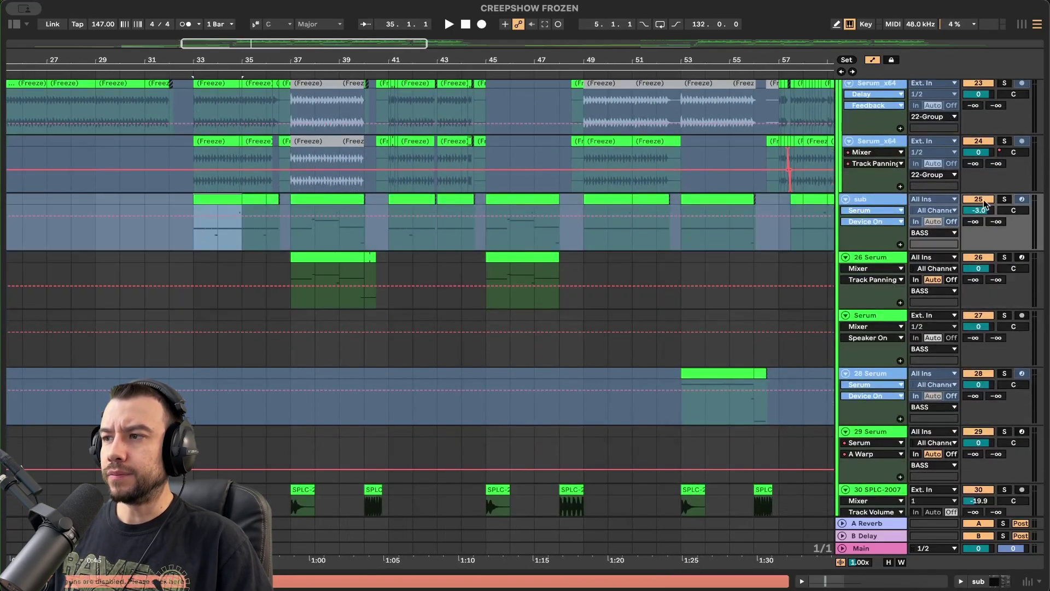
{"action": "left_click", "coordinate": [1004, 199]}
{"action": "key", "text": "space"}
{"action": "scroll", "coordinate": [1006, 202], "scroll_direction": "up", "scroll_amount": 4}
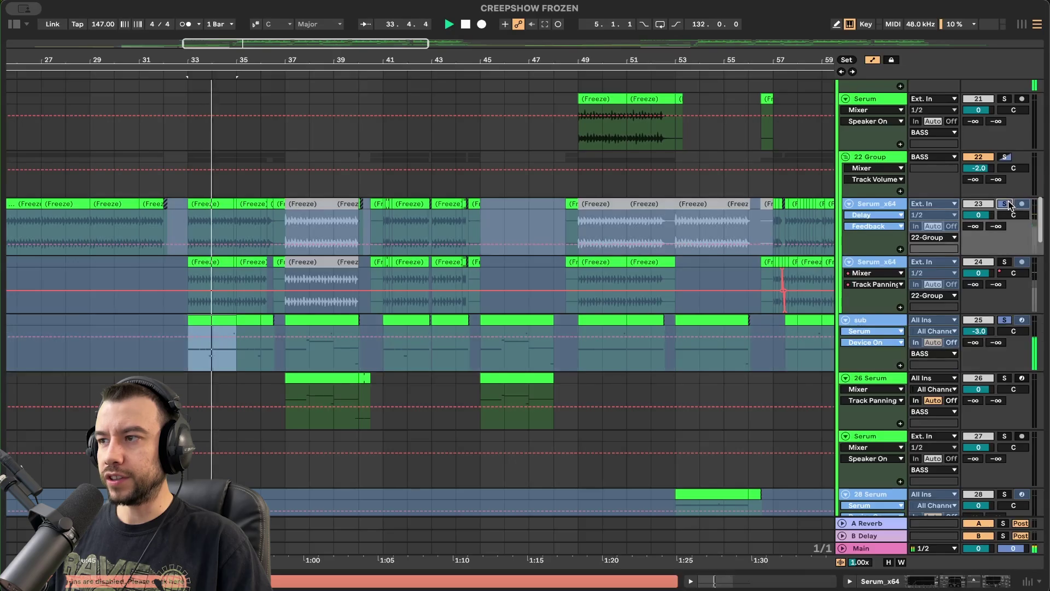
{"action": "left_click", "coordinate": [1004, 203]}
{"action": "left_click", "coordinate": [1004, 261]}
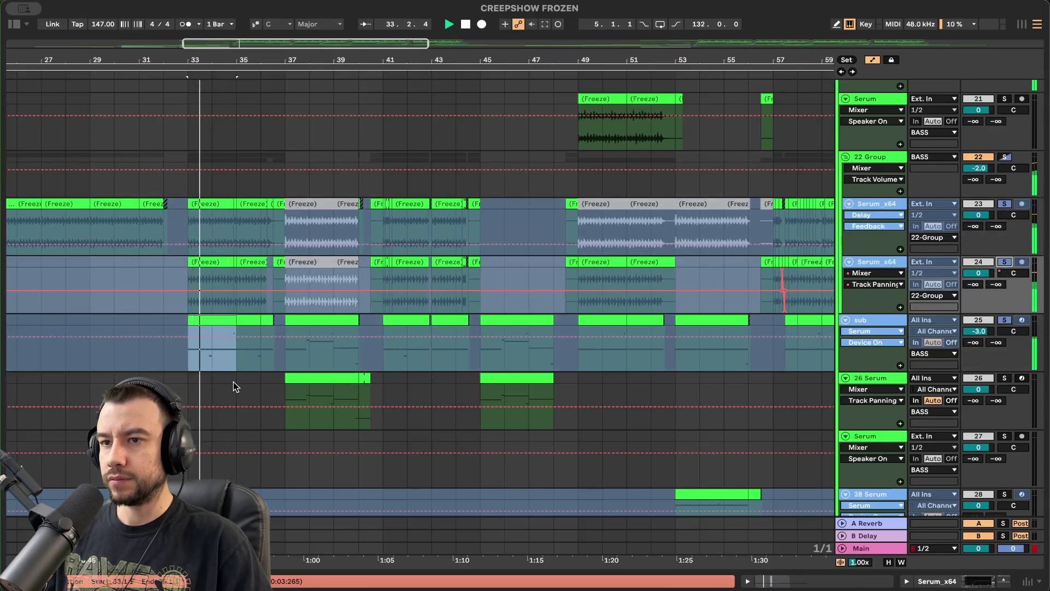
Solo the SNARE group and play its layers from bar 33 of the first drop.
{"action": "scroll", "coordinate": [233, 386], "scroll_direction": "down", "scroll_amount": 15}
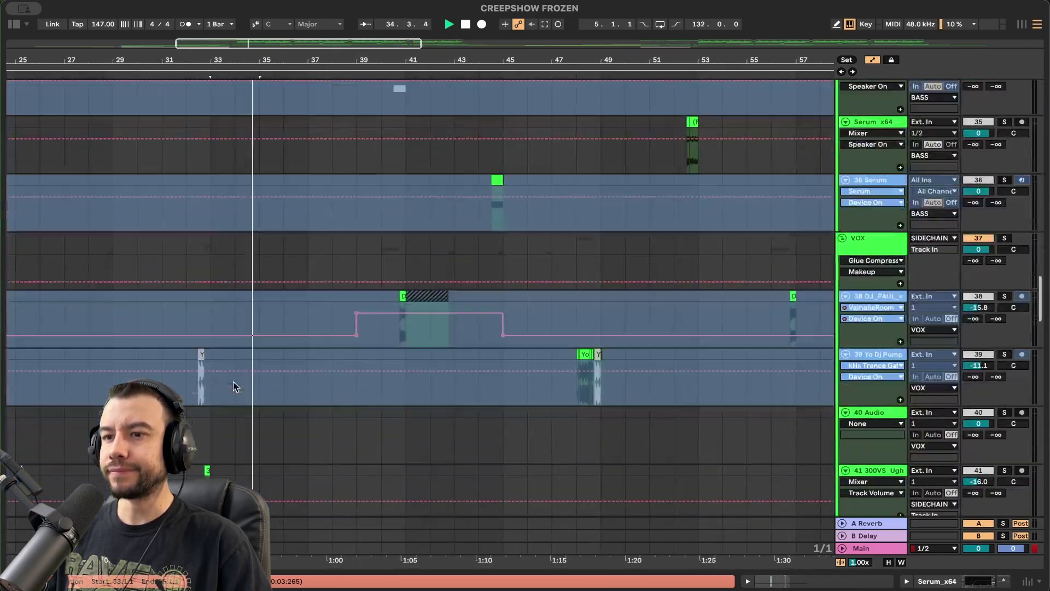
{"action": "scroll", "coordinate": [233, 386], "scroll_direction": "up", "scroll_amount": 20}
{"action": "scroll", "coordinate": [863, 209], "scroll_direction": "up", "scroll_amount": 8}
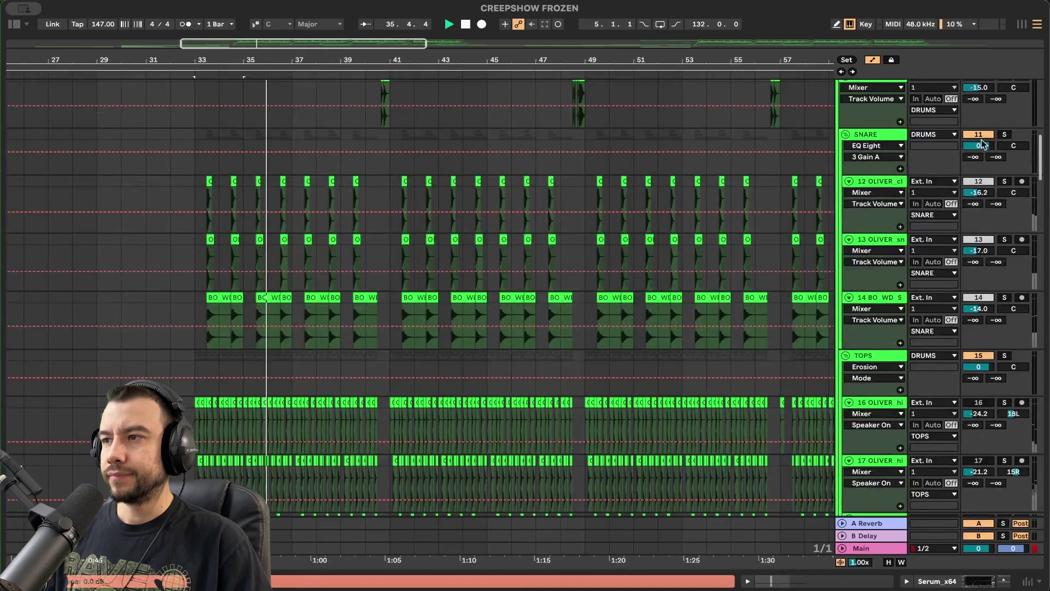
{"action": "left_click", "coordinate": [1005, 135]}
{"action": "scroll", "coordinate": [223, 242], "scroll_direction": "up", "scroll_amount": 6}
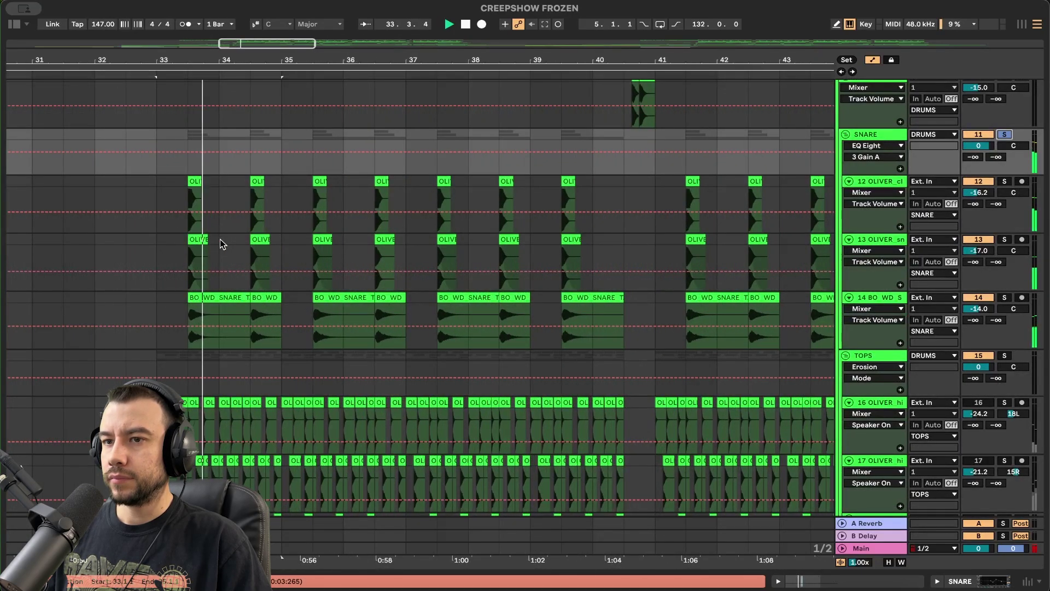
{"action": "scroll", "coordinate": [230, 309], "scroll_direction": "up", "scroll_amount": 1}
{"action": "scroll", "coordinate": [230, 309], "scroll_direction": "up", "scroll_amount": 3}
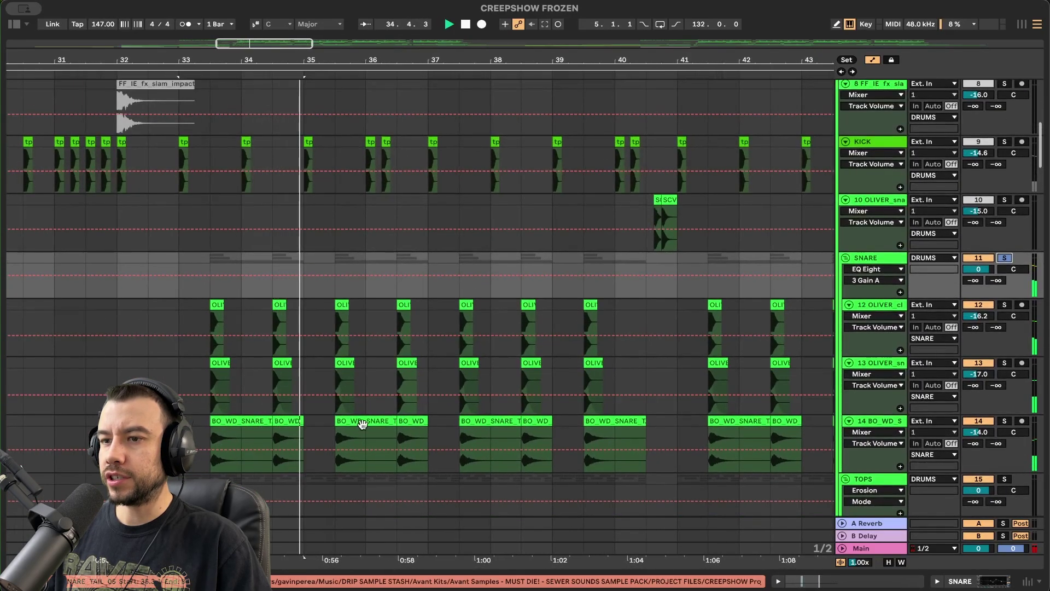
Select the short snare tail clips before bars 35 and 37 on track 14, and switch the KICK solo on and off.
{"action": "left_click", "coordinate": [291, 421]}
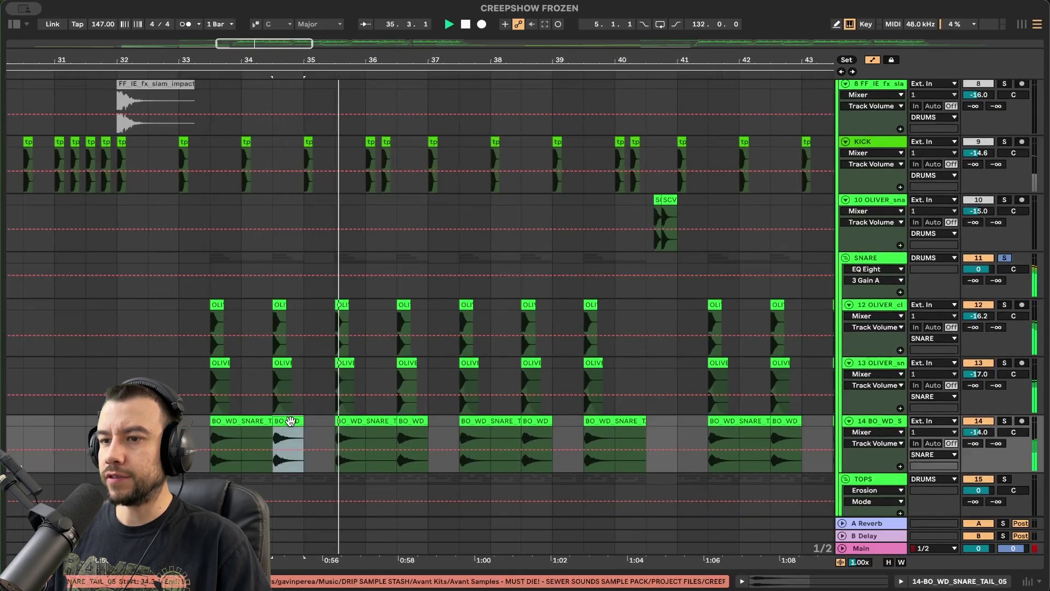
{"action": "left_click", "coordinate": [420, 421]}
{"action": "scroll", "coordinate": [859, 290], "scroll_direction": "up", "scroll_amount": 2}
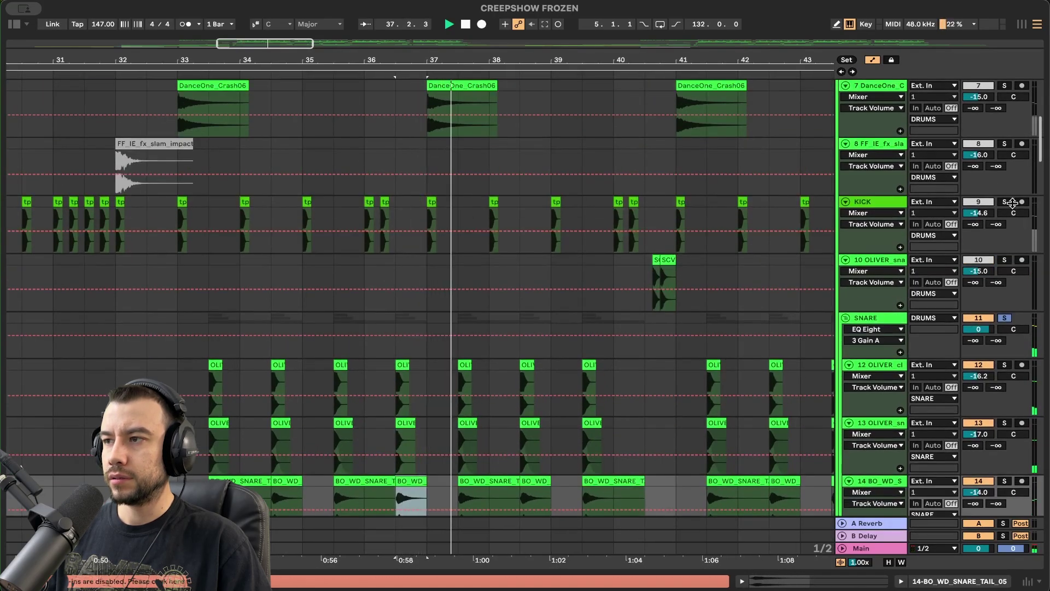
{"action": "left_click", "coordinate": [1005, 202]}
{"action": "left_click", "coordinate": [1005, 202]}
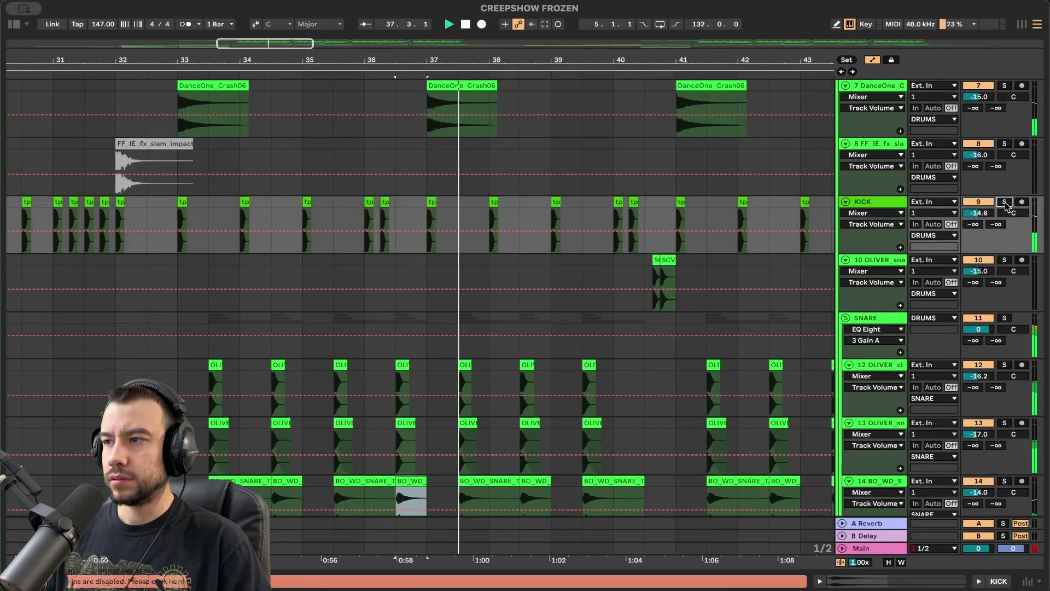
Open the MIDI clip at bar 37 on track 26 Serum to examine its notes, and close the note editor.
{"action": "scroll", "coordinate": [640, 298], "scroll_direction": "down", "scroll_amount": 15}
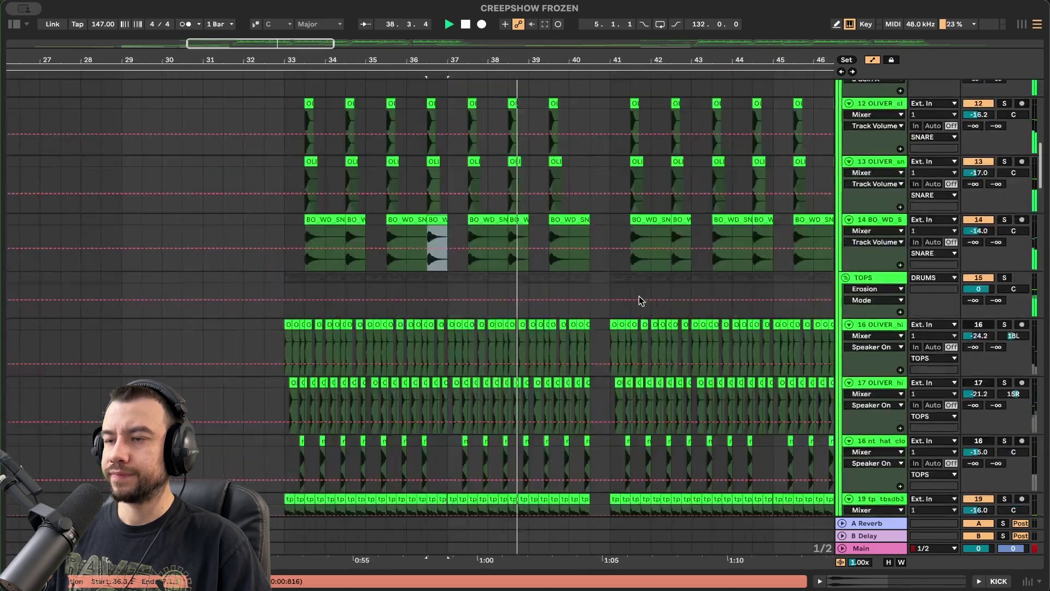
{"action": "scroll", "coordinate": [639, 295], "scroll_direction": "down", "scroll_amount": 2}
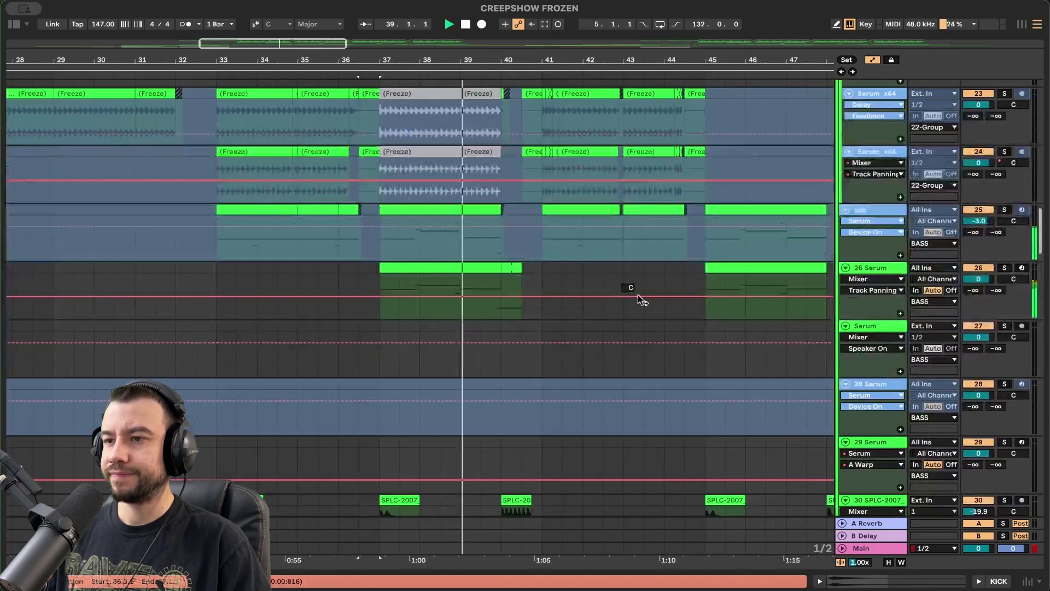
{"action": "double_click", "coordinate": [439, 268]}
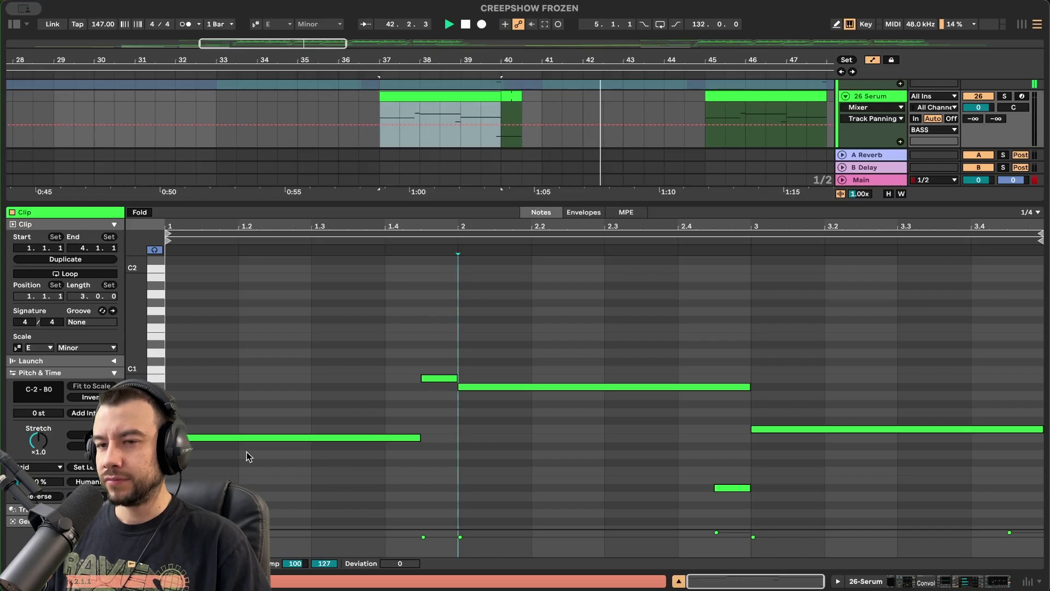
{"action": "double_click", "coordinate": [226, 204]}
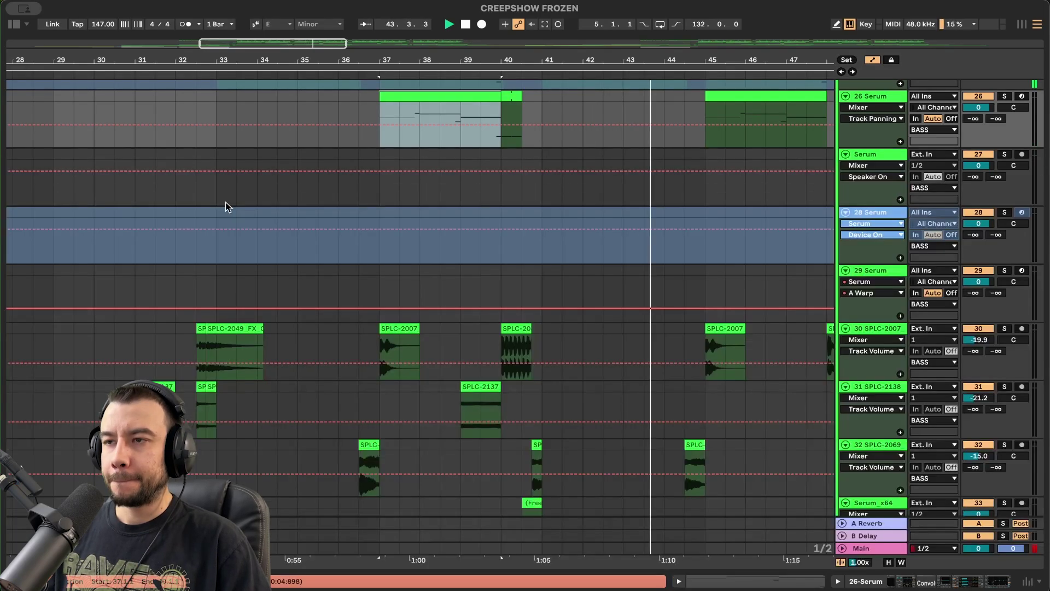
Stop playback at bar 45 and open the sub track's Serum device and the notes of its bar 33 clip.
{"action": "scroll", "coordinate": [226, 203], "scroll_direction": "down", "scroll_amount": 5}
{"action": "scroll", "coordinate": [226, 203], "scroll_direction": "up", "scroll_amount": 4}
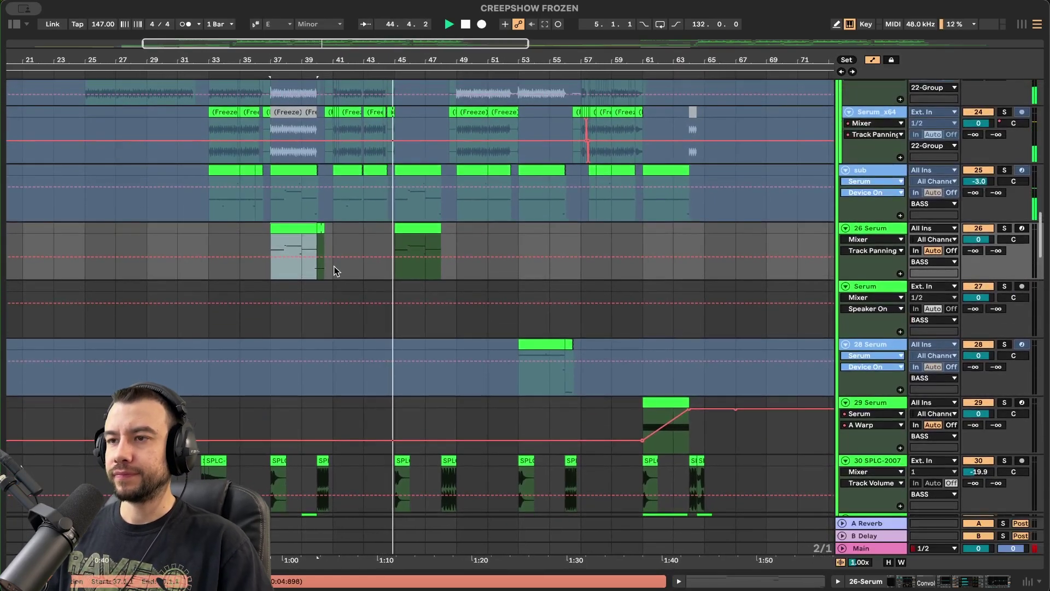
{"action": "key", "text": "minus"}
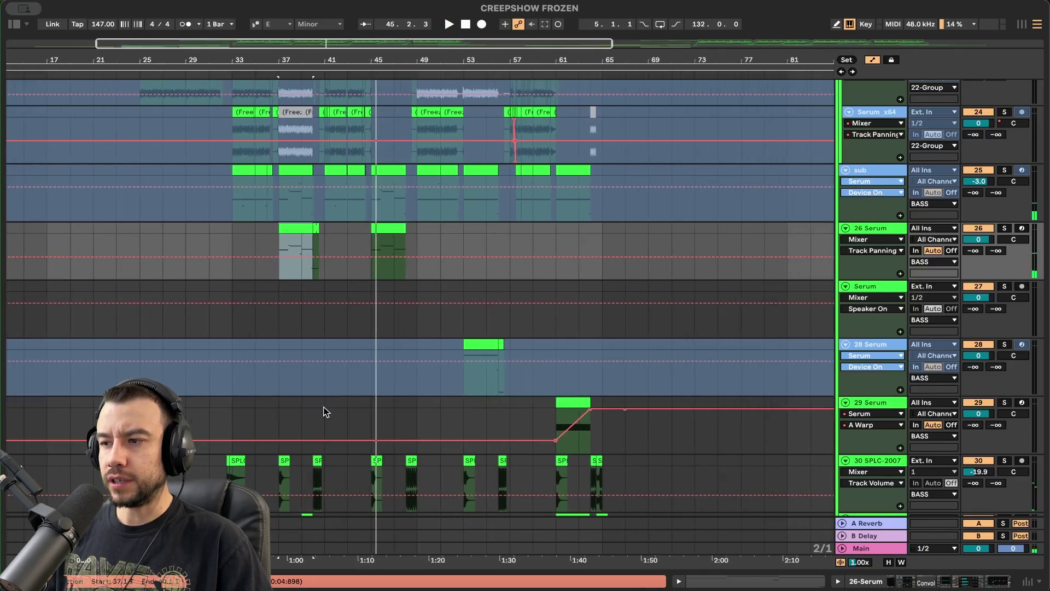
{"action": "double_click", "coordinate": [856, 171]}
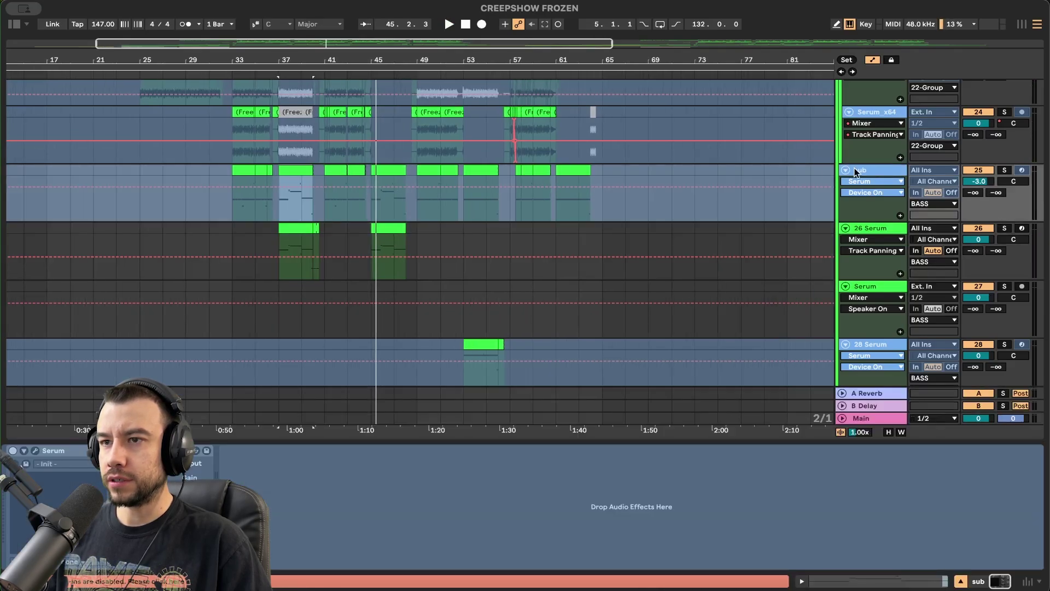
{"action": "double_click", "coordinate": [249, 182]}
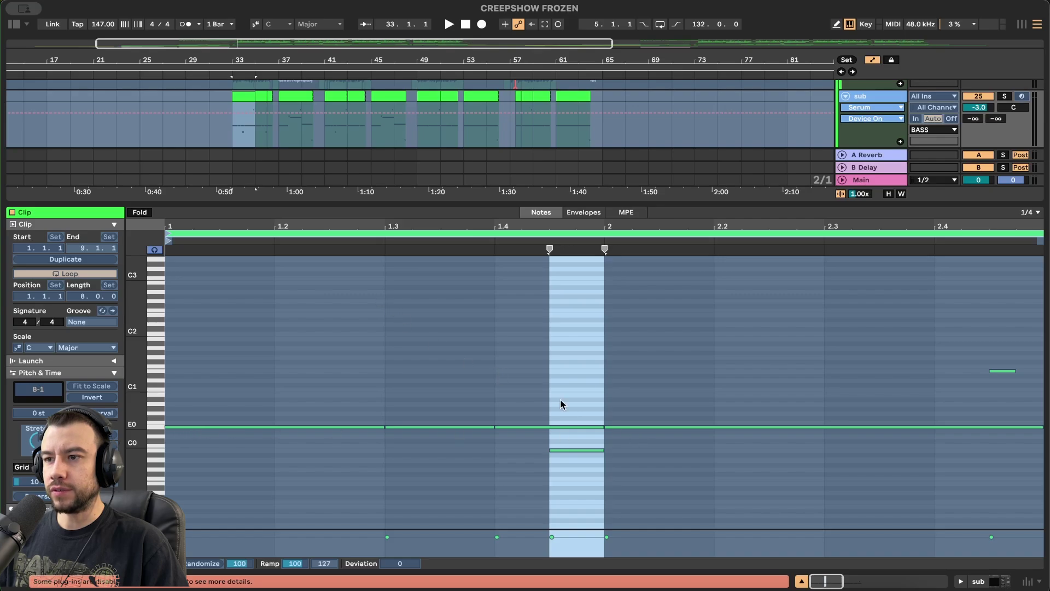
Play the sub track's clip from bar 33, examine its E0 notes, and close the note view.
{"action": "key", "text": "space"}
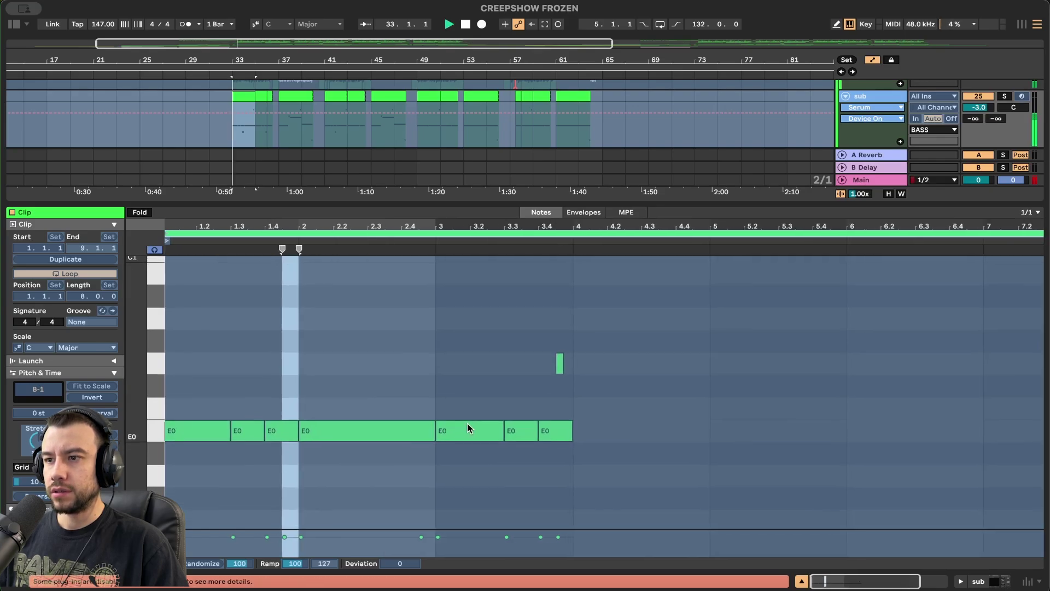
{"action": "scroll", "coordinate": [383, 431], "scroll_direction": "down", "scroll_amount": 3}
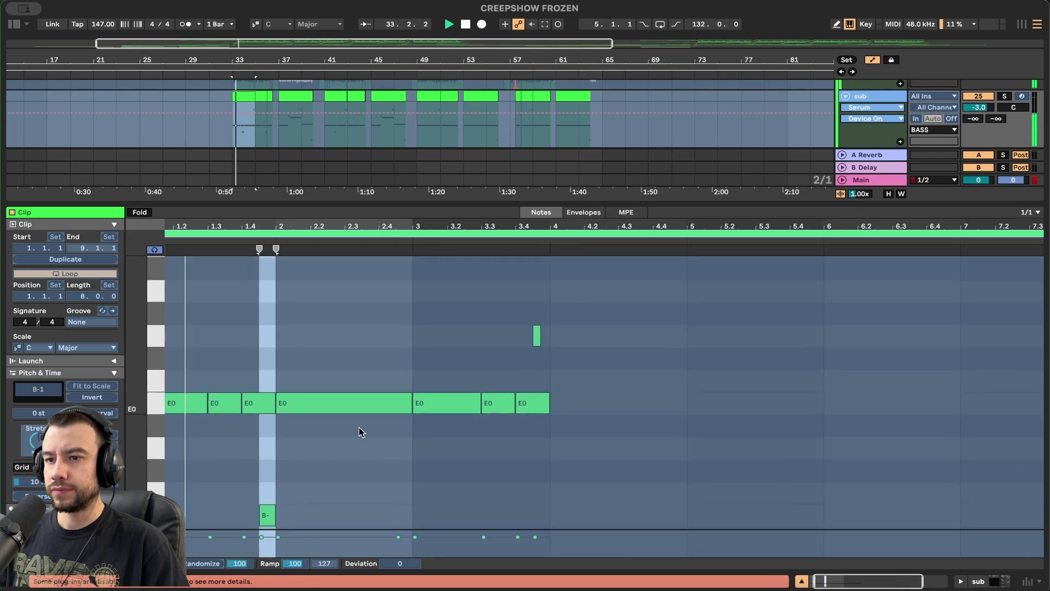
{"action": "key", "text": "alt+super+l"}
Inspect the tr_128_pad_loop_hyped clip at bar 25 on track 72 and close its detail view.
{"action": "scroll", "coordinate": [250, 203], "scroll_direction": "down", "scroll_amount": 20}
{"action": "scroll", "coordinate": [250, 202], "scroll_direction": "left", "scroll_amount": 3}
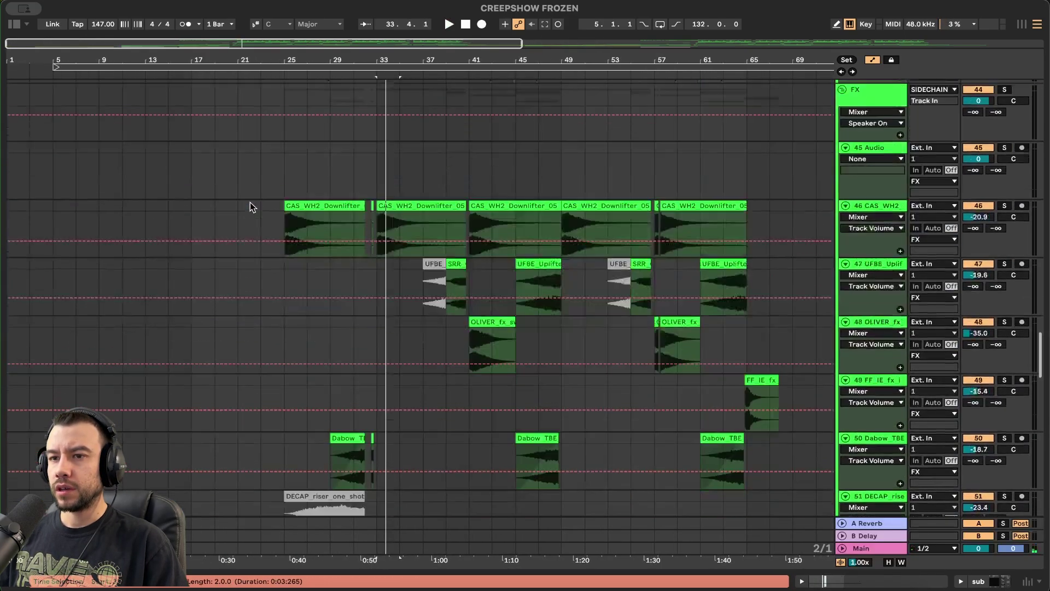
{"action": "scroll", "coordinate": [132, 291], "scroll_direction": "up", "scroll_amount": 4}
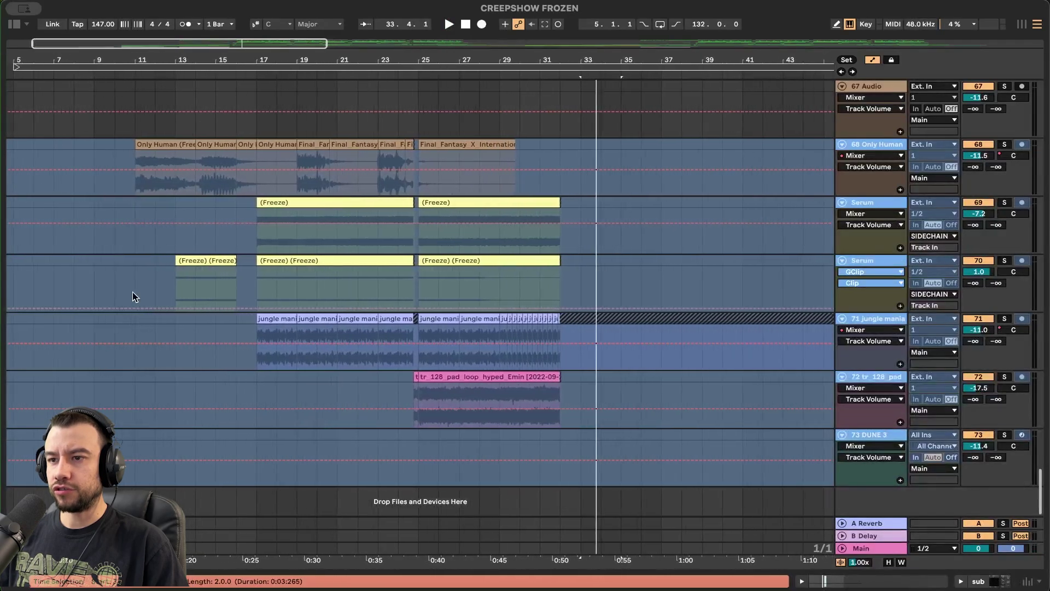
{"action": "scroll", "coordinate": [541, 383], "scroll_direction": "up", "scroll_amount": 5}
{"action": "double_click", "coordinate": [455, 377]}
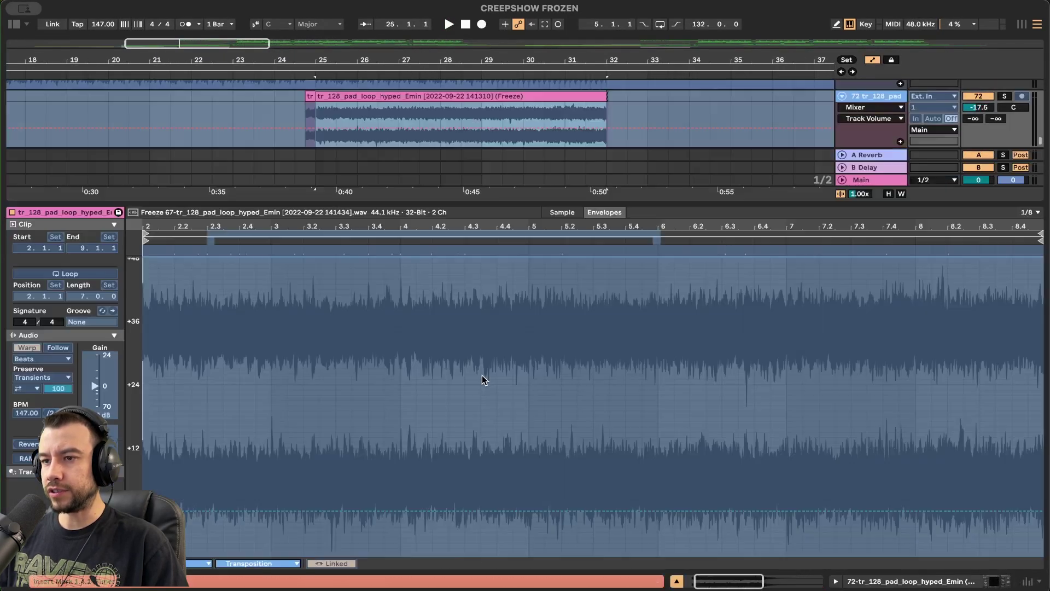
{"action": "key", "text": "super+alt+l"}
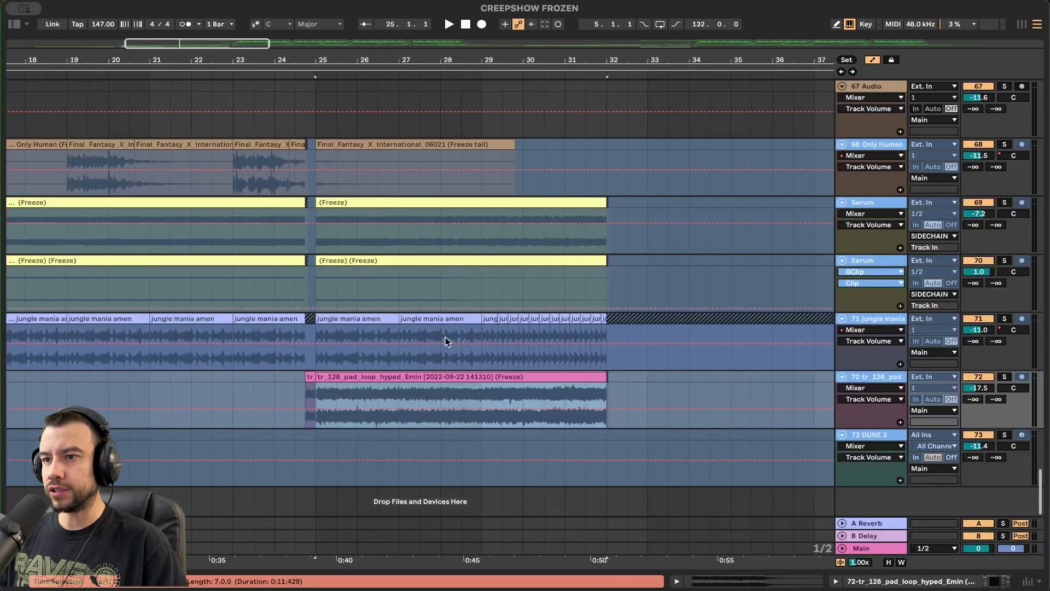
Locate the MIDI clip at bar 73 on track 56 Instrument and open its notes.
{"action": "scroll", "coordinate": [192, 354], "scroll_direction": "up", "scroll_amount": 5}
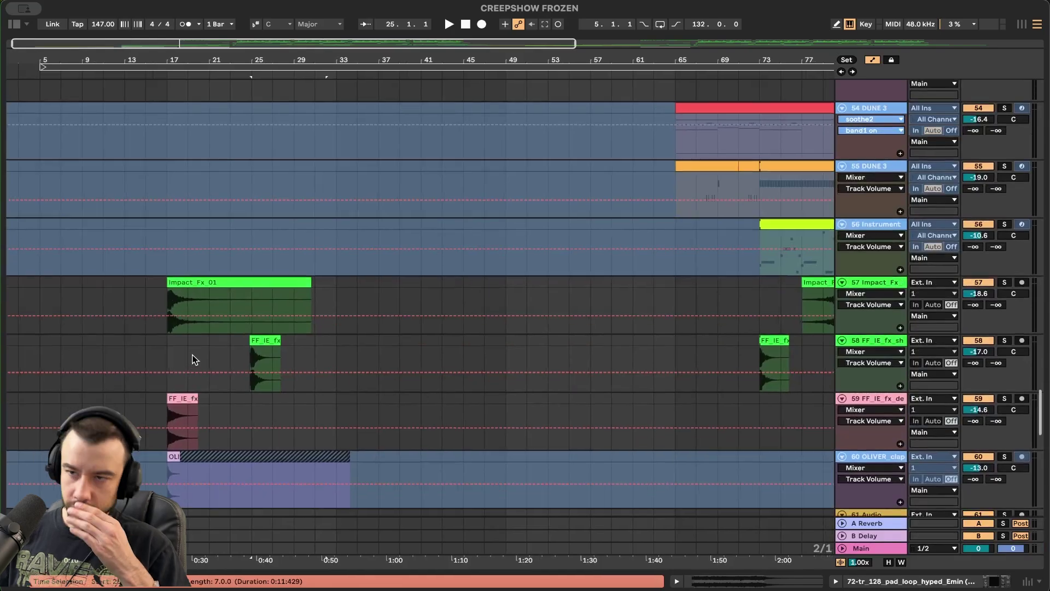
{"action": "scroll", "coordinate": [192, 354], "scroll_direction": "right", "scroll_amount": 4}
{"action": "scroll", "coordinate": [191, 355], "scroll_direction": "up", "scroll_amount": 2}
{"action": "scroll", "coordinate": [192, 354], "scroll_direction": "right", "scroll_amount": 4}
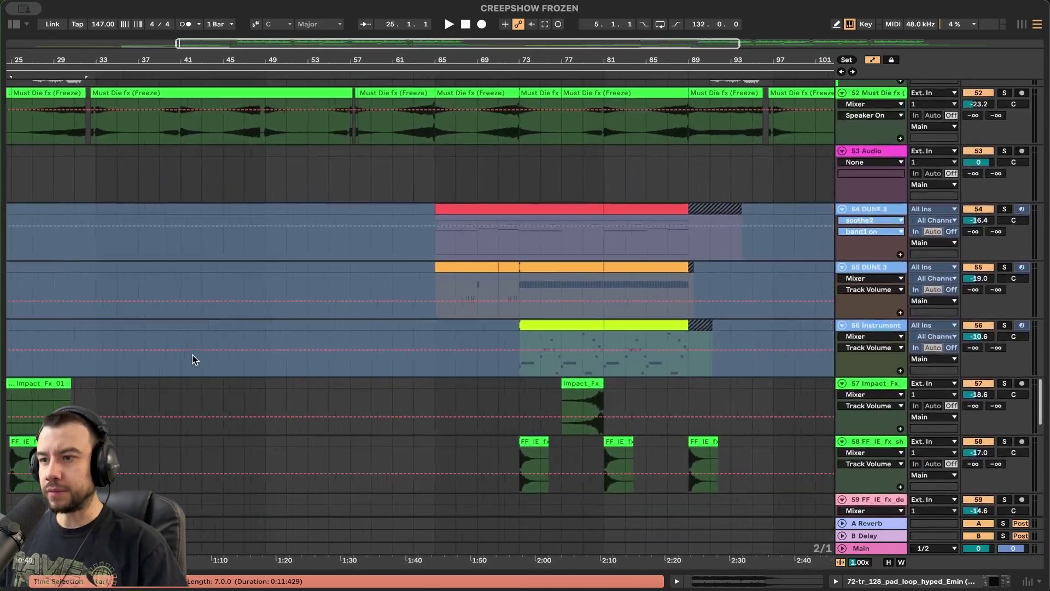
{"action": "scroll", "coordinate": [290, 354], "scroll_direction": "down", "scroll_amount": 3}
{"action": "scroll", "coordinate": [377, 335], "scroll_direction": "up", "scroll_amount": 10}
{"action": "scroll", "coordinate": [377, 335], "scroll_direction": "down", "scroll_amount": 6}
{"action": "scroll", "coordinate": [377, 335], "scroll_direction": "up", "scroll_amount": 10}
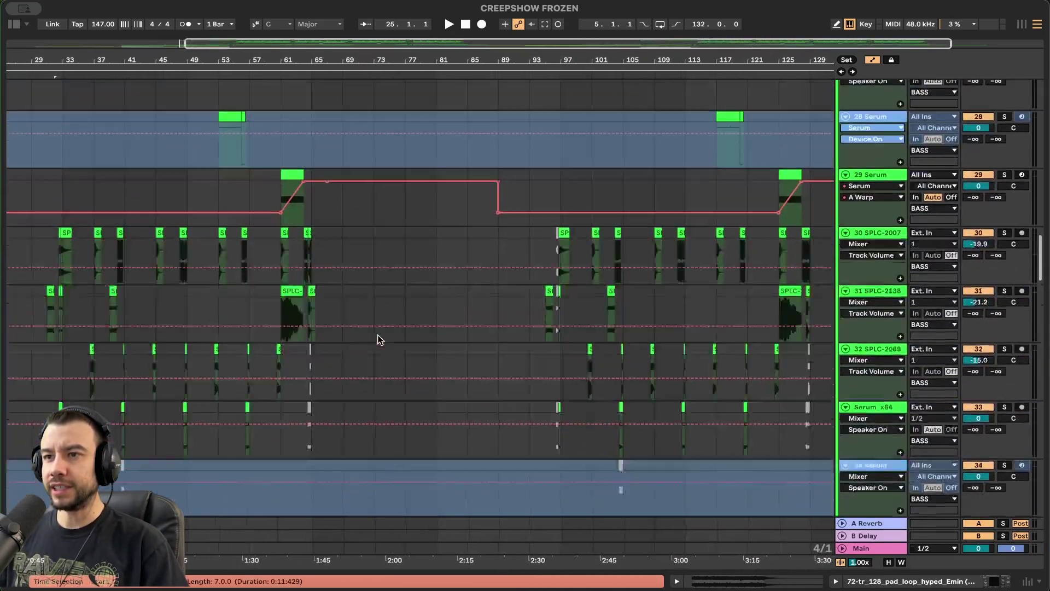
{"action": "scroll", "coordinate": [378, 334], "scroll_direction": "down", "scroll_amount": 12}
{"action": "scroll", "coordinate": [377, 334], "scroll_direction": "up", "scroll_amount": 5}
{"action": "double_click", "coordinate": [484, 323]}
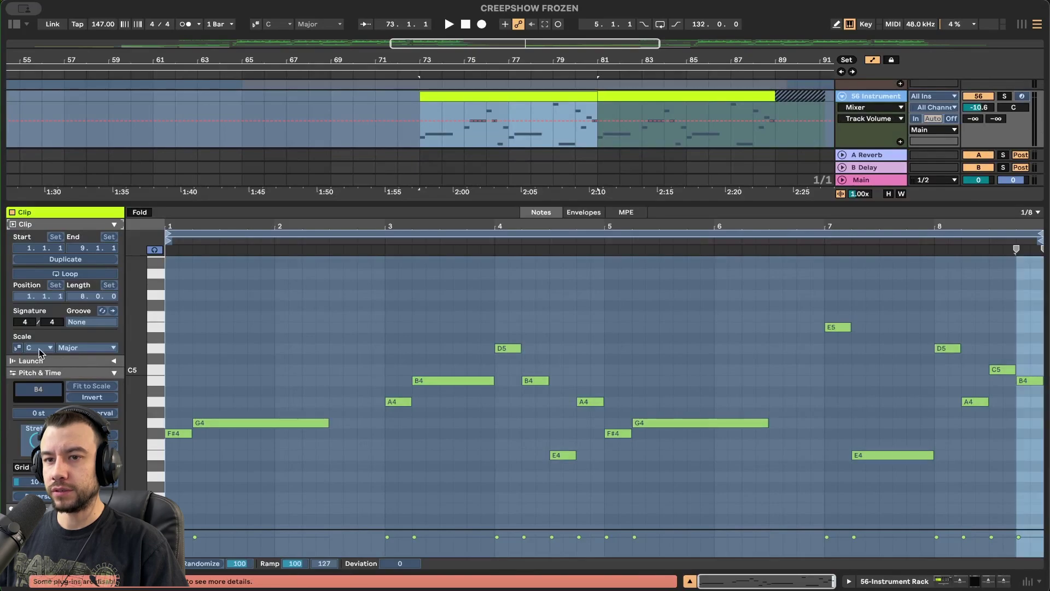
Unfreeze track 56 Instrument, highlight the E Minor scale in its bar 73 clip, and listen to the melody.
{"action": "right_click", "coordinate": [858, 101]}
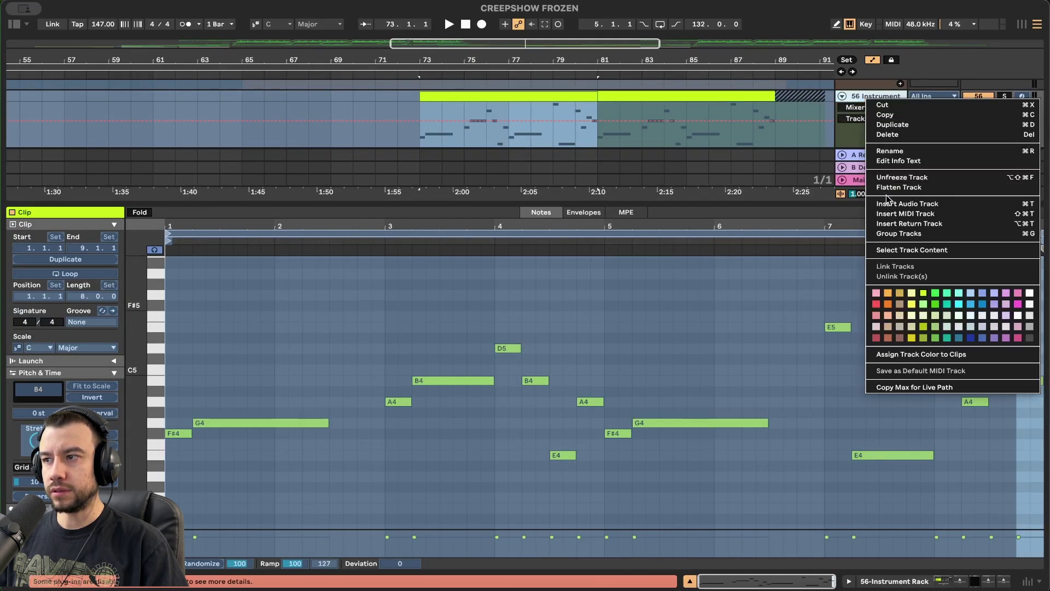
{"action": "left_click", "coordinate": [891, 177]}
{"action": "left_click", "coordinate": [17, 347]}
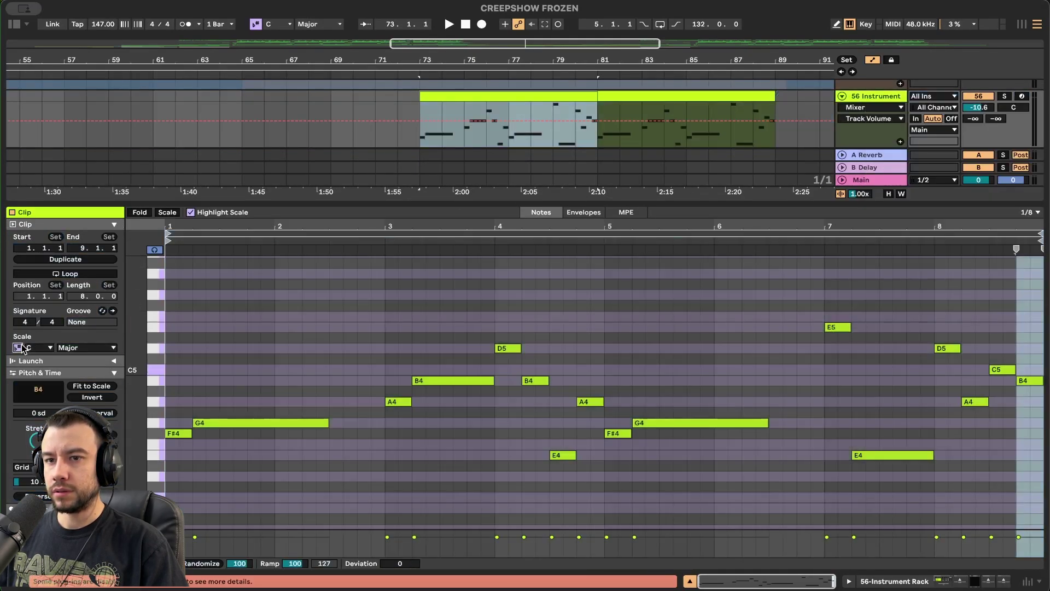
{"action": "left_click", "coordinate": [38, 348]}
{"action": "left_click", "coordinate": [39, 395]}
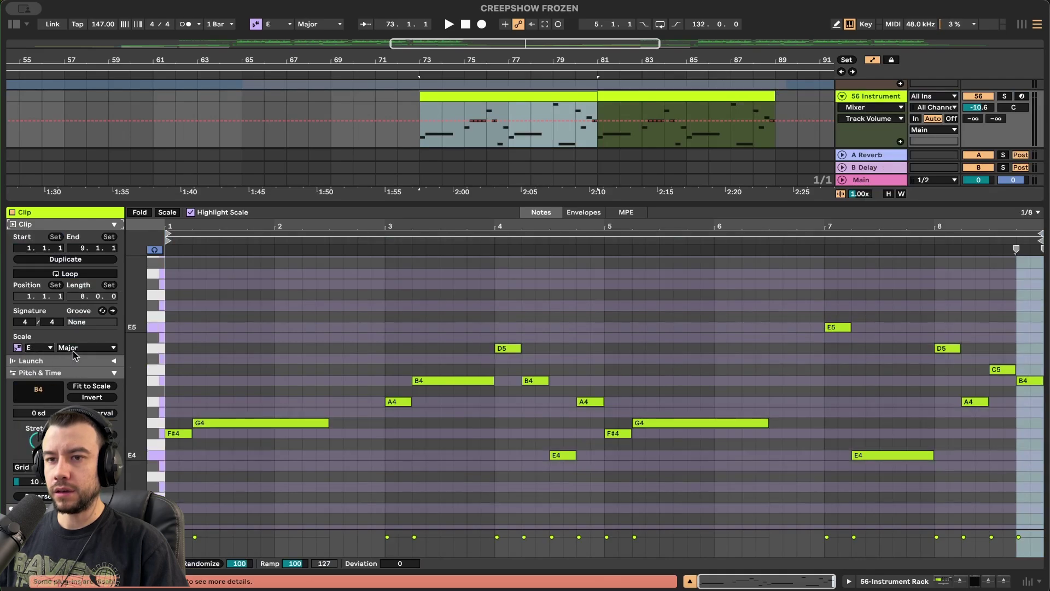
{"action": "left_click", "coordinate": [74, 350]}
{"action": "left_click", "coordinate": [69, 21]}
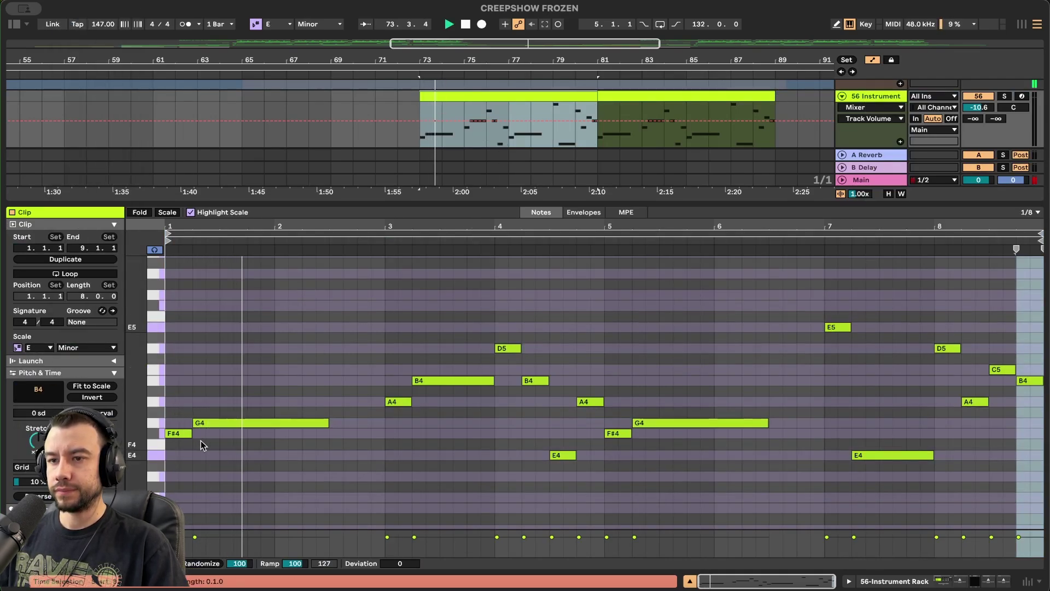
{"action": "left_click", "coordinate": [389, 454]}
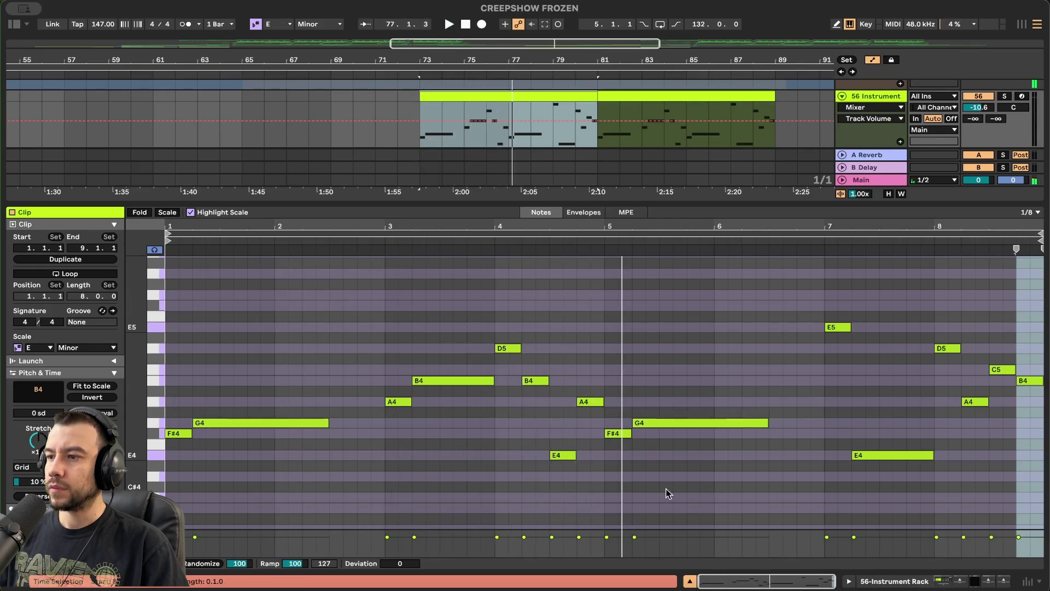
Undo the clip's scale change and the unfreezing of track 56 Instrument.
{"action": "scroll", "coordinate": [418, 160], "scroll_direction": "up", "scroll_amount": 2}
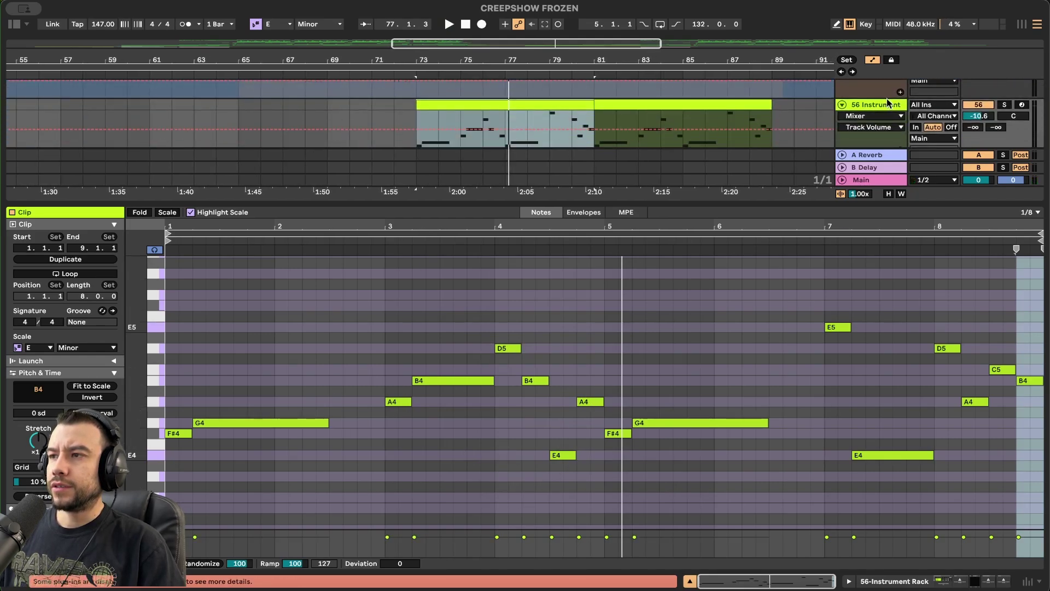
{"action": "key", "text": "super+z"}
{"action": "key", "text": "super+z"}
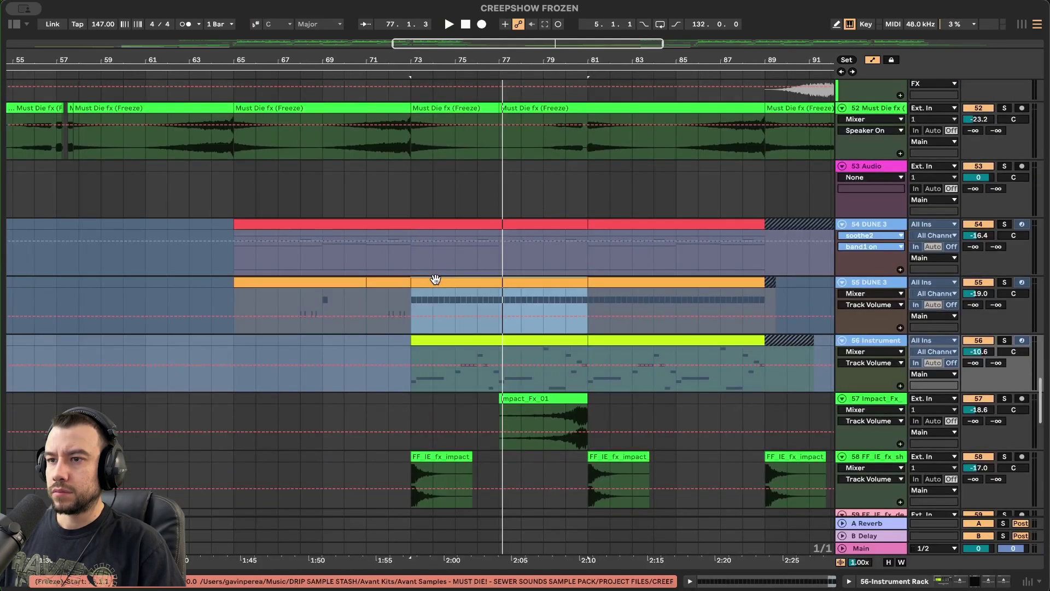
Locate the MIDI clip at bar 37 on track 26 Serum and open its notes.
{"action": "double_click", "coordinate": [435, 281]}
{"action": "scroll", "coordinate": [361, 295], "scroll_direction": "up", "scroll_amount": 3}
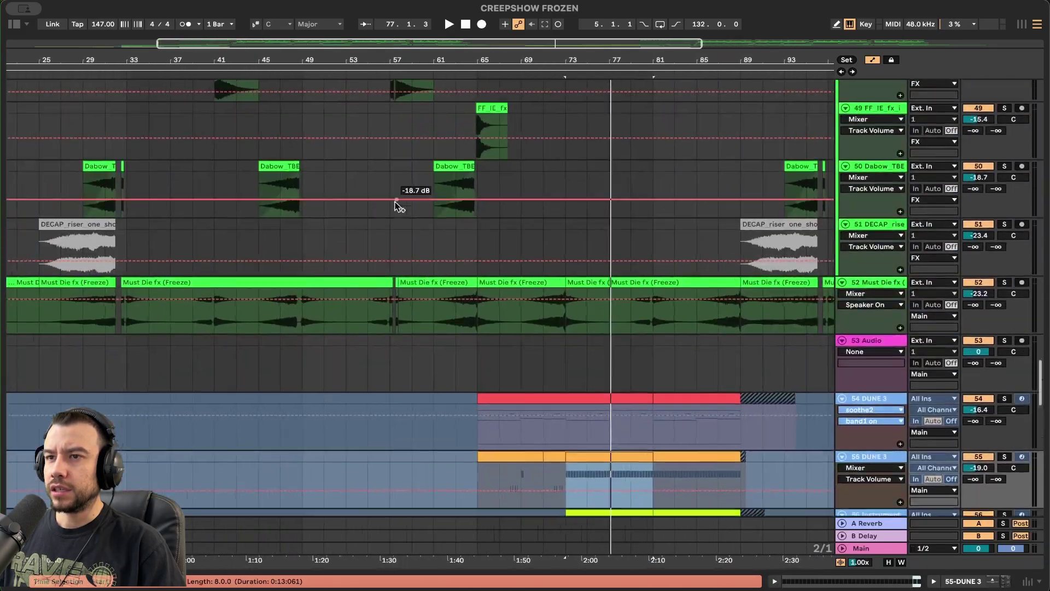
{"action": "scroll", "coordinate": [397, 206], "scroll_direction": "up", "scroll_amount": 15}
{"action": "scroll", "coordinate": [397, 206], "scroll_direction": "up", "scroll_amount": 10}
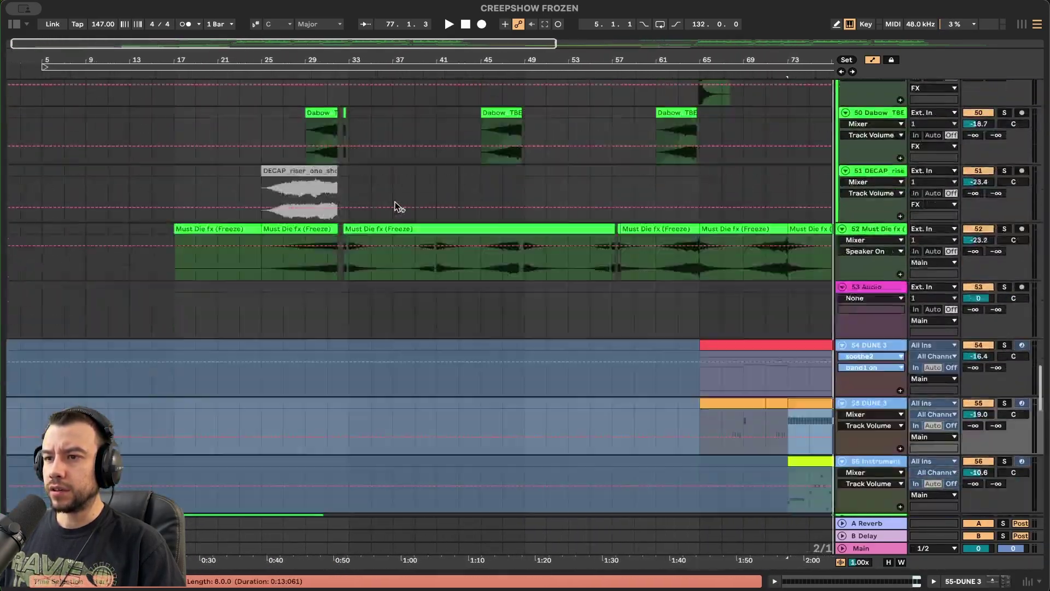
{"action": "scroll", "coordinate": [397, 207], "scroll_direction": "down", "scroll_amount": 10}
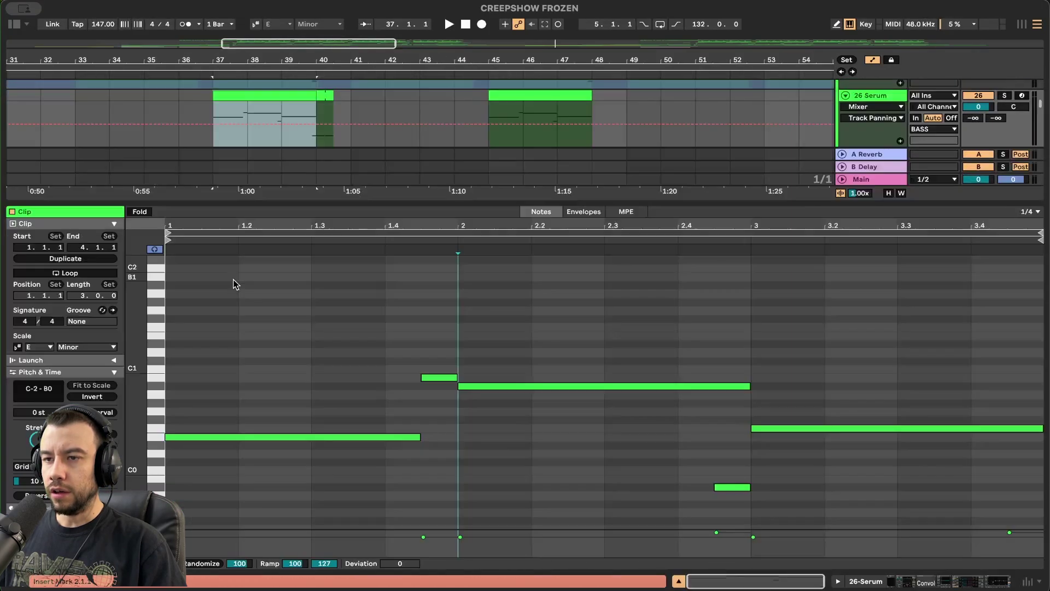
Turn on E Minor scale highlighting in track 26 Serum's bar 37 clip and enlarge its note rows until the pitch names are readable.
{"action": "left_click", "coordinate": [18, 347]}
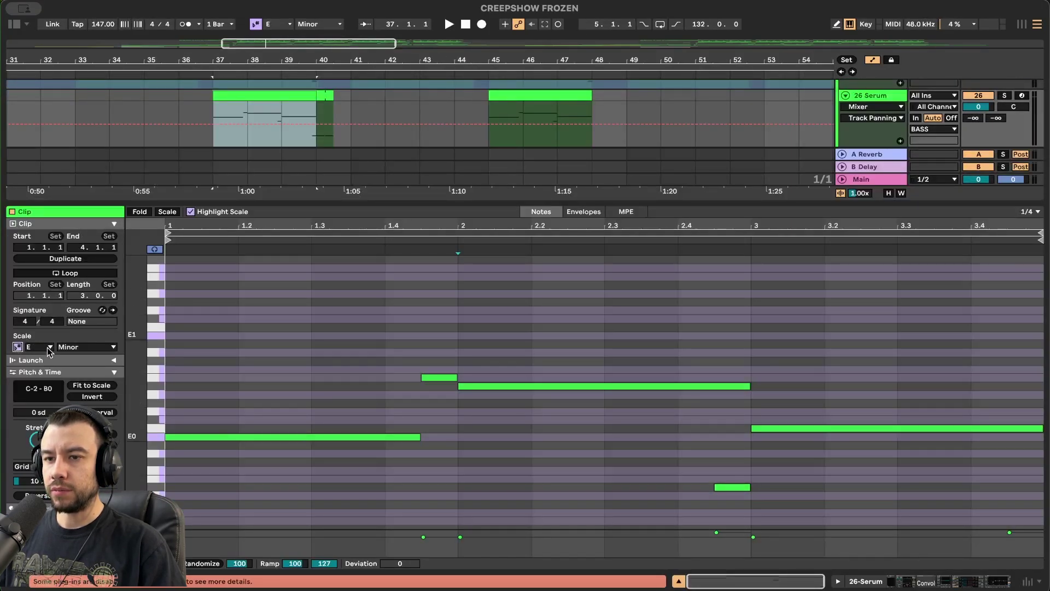
{"action": "left_click_drag", "start_coordinate": [153, 438], "coordinate": [166, 406]}
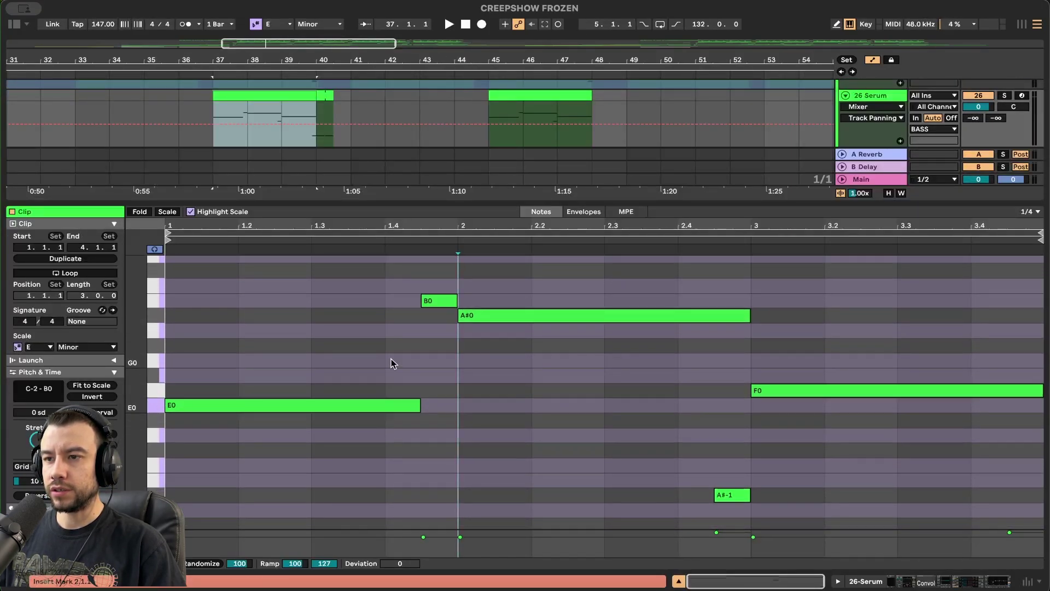
{"action": "scroll", "coordinate": [407, 357], "scroll_direction": "up", "scroll_amount": 1}
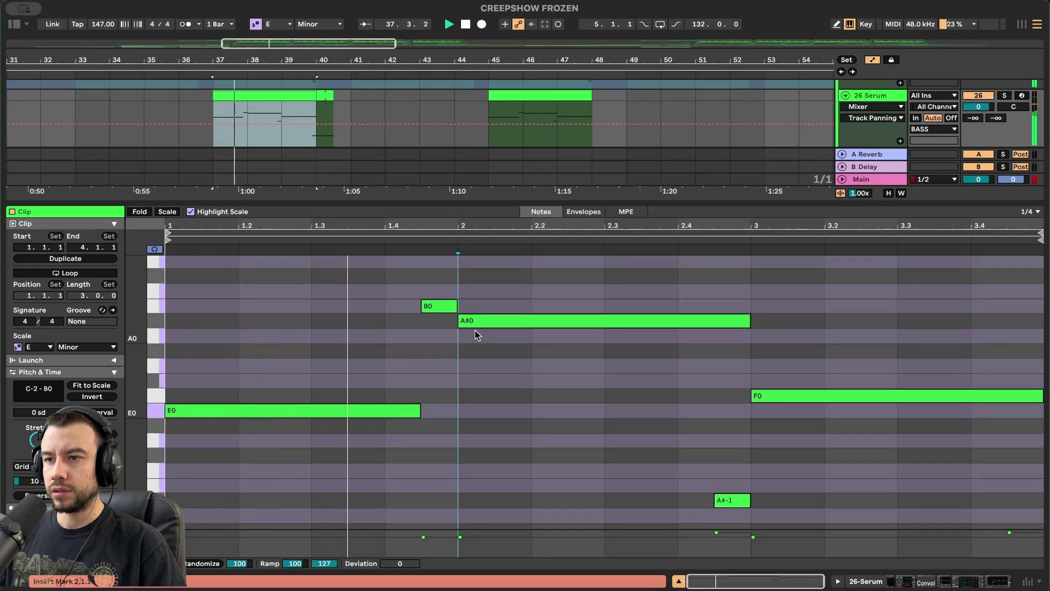
Try the long note at clip bar 2 on A0, return it to A#0, and listen to the phrase.
{"action": "left_click_drag", "start_coordinate": [486, 322], "coordinate": [485, 337]}
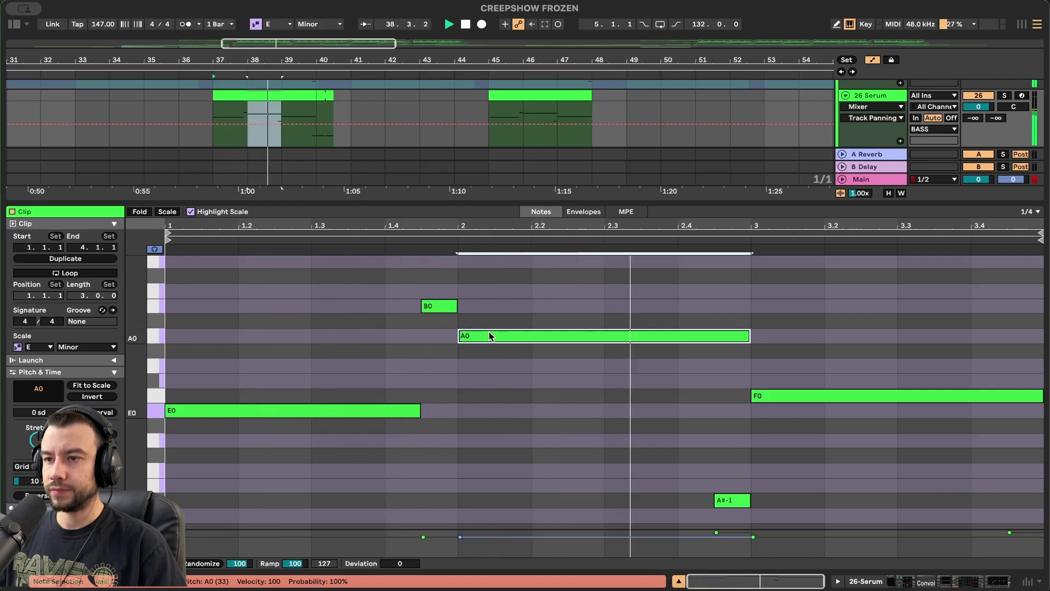
{"action": "left_click_drag", "start_coordinate": [490, 336], "coordinate": [486, 321]}
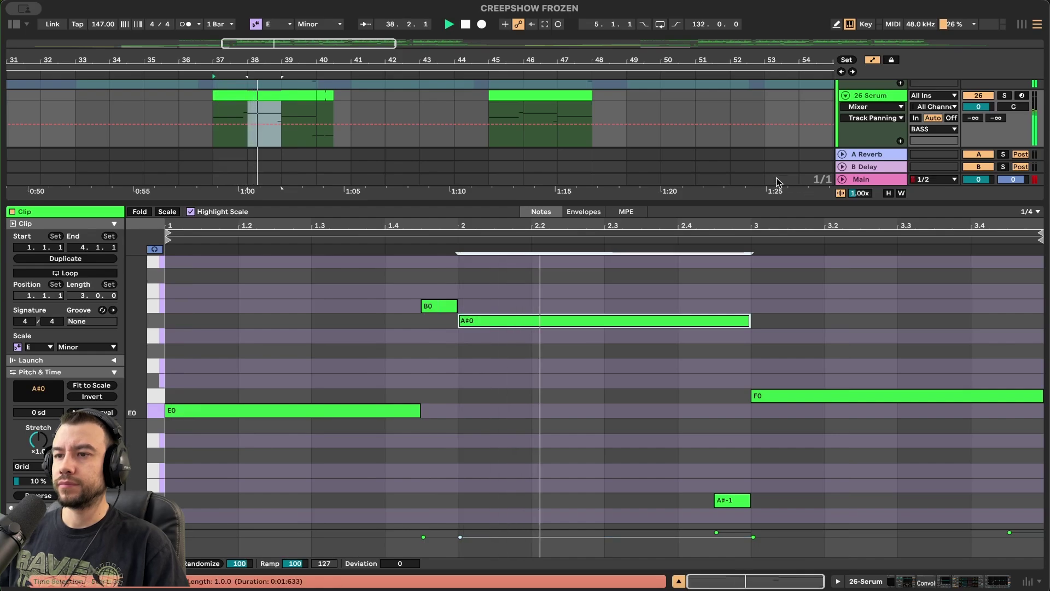
{"action": "scroll", "coordinate": [339, 405], "scroll_direction": "up", "scroll_amount": 2}
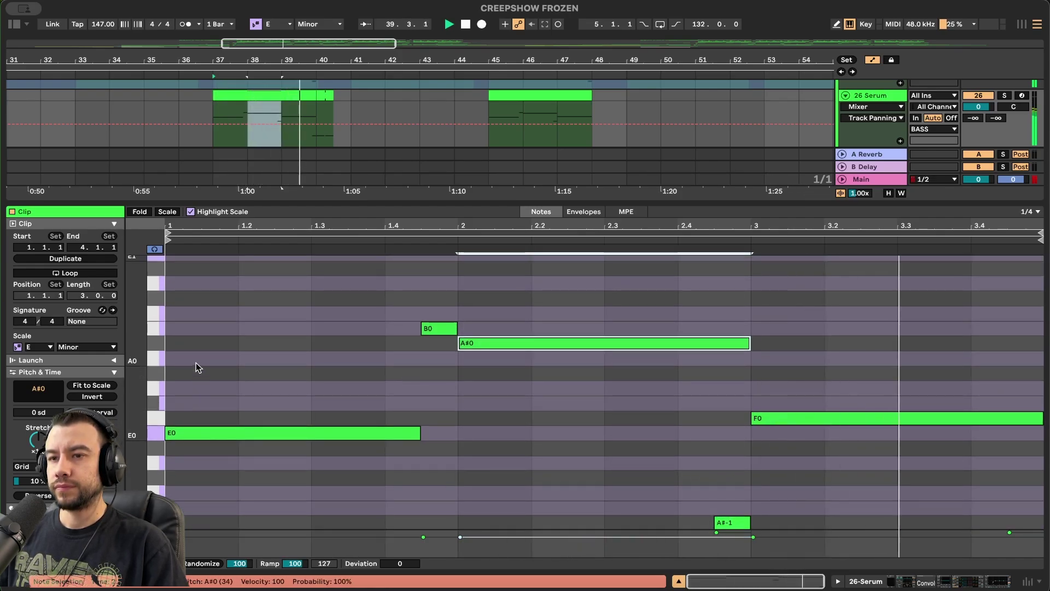
{"action": "scroll", "coordinate": [406, 371], "scroll_direction": "down", "scroll_amount": 4}
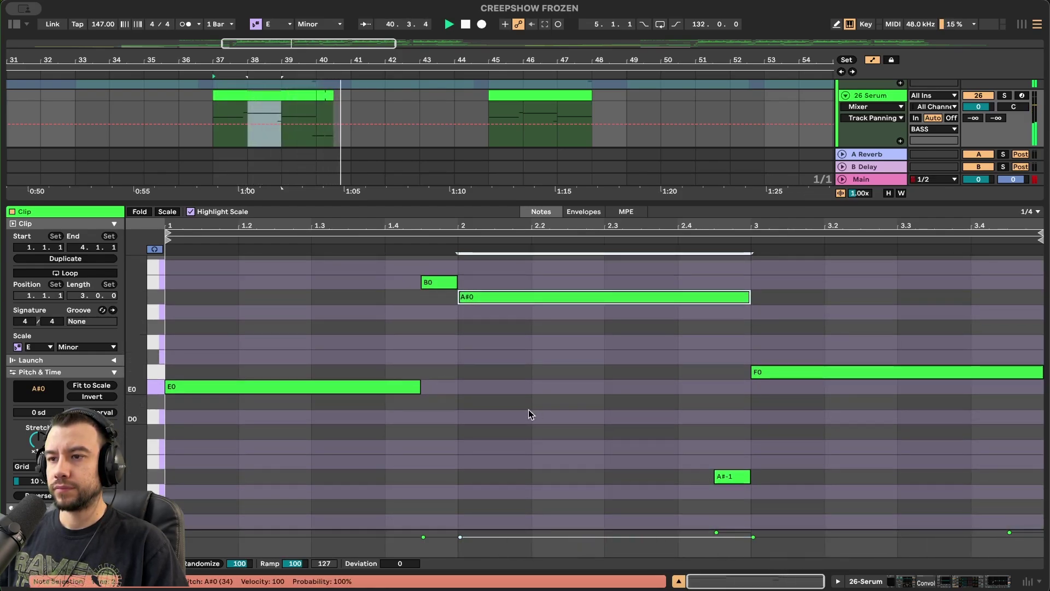
{"action": "scroll", "coordinate": [528, 409], "scroll_direction": "up", "scroll_amount": 2}
{"action": "key", "text": "space"}
Audition the clip's notes in order: E0, B0, A#0, A#-1 and F0.
{"action": "left_click", "coordinate": [204, 411]}
{"action": "left_click", "coordinate": [438, 305]}
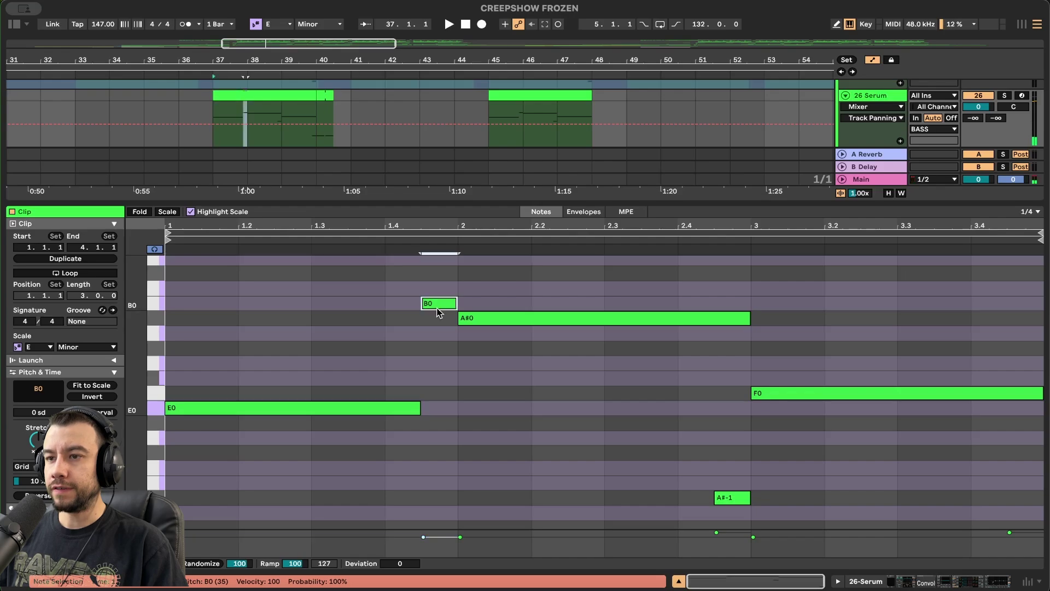
{"action": "left_click", "coordinate": [485, 322]}
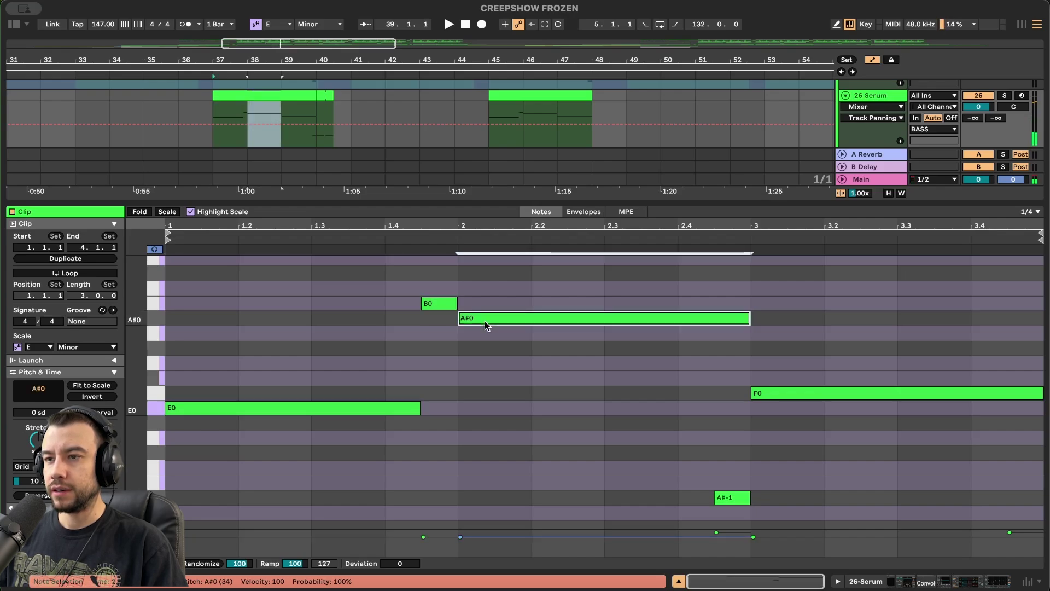
{"action": "scroll", "coordinate": [484, 320], "scroll_direction": "down", "scroll_amount": 2}
{"action": "left_click", "coordinate": [726, 477]}
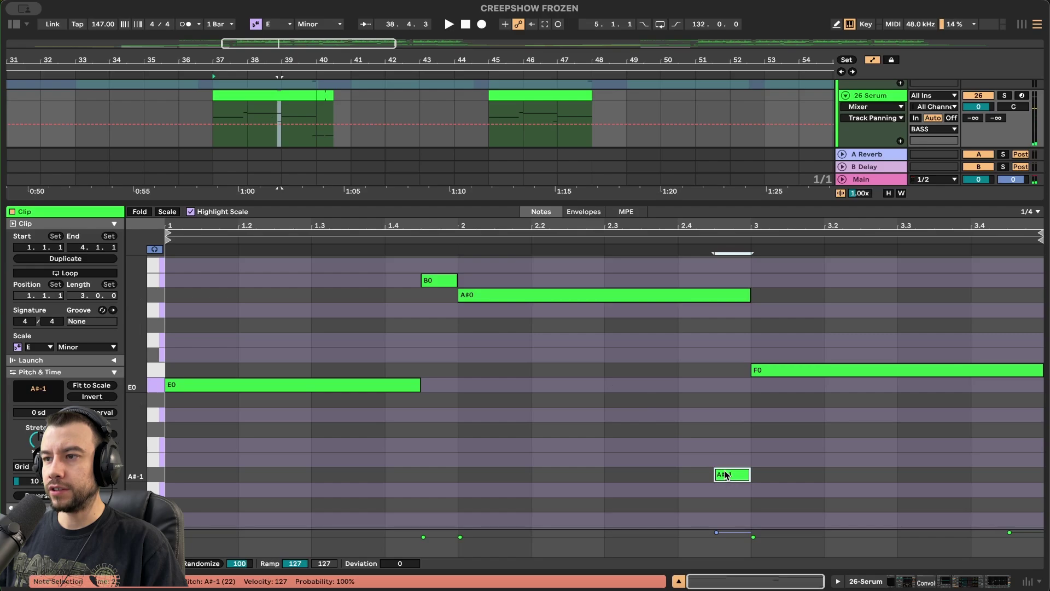
{"action": "left_click", "coordinate": [776, 375]}
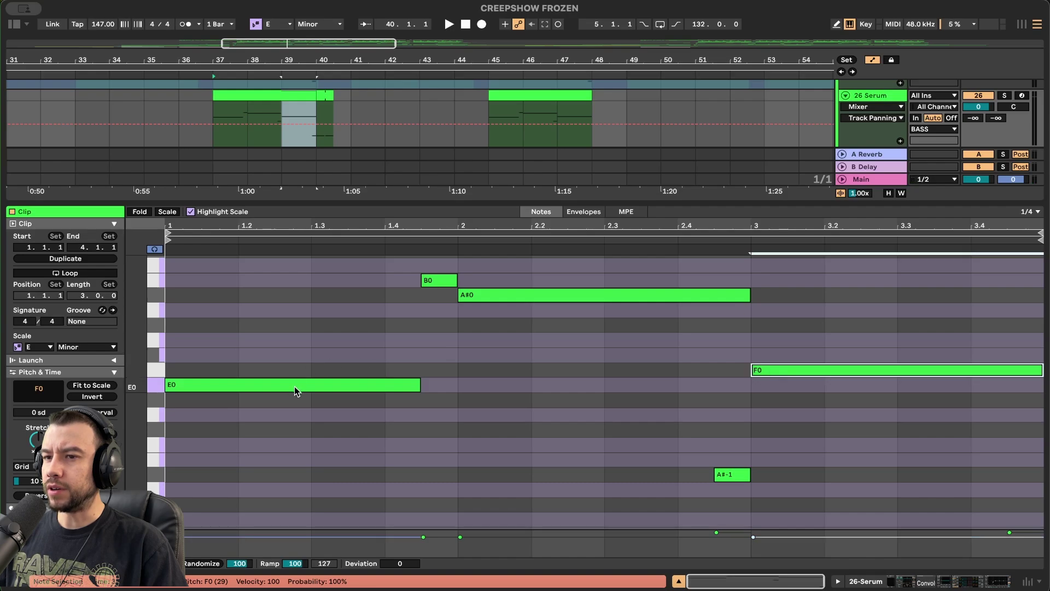
Play the clip's opening, audition E0, B0, A#0 and F0 again, and resume playback of the phrase.
{"action": "key", "text": "space"}
{"action": "scroll", "coordinate": [646, 387], "scroll_direction": "up", "scroll_amount": 2}
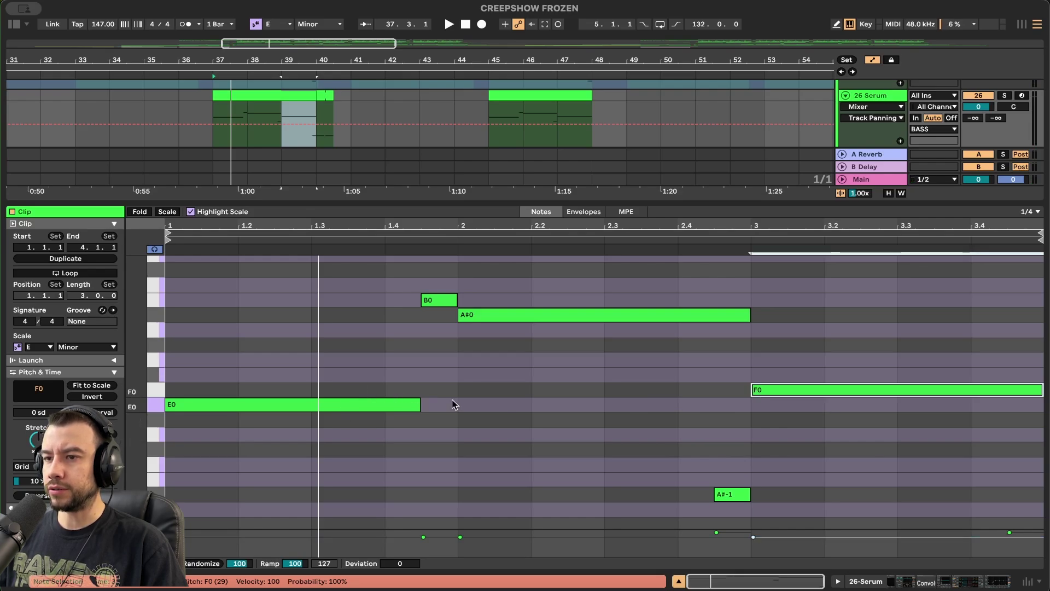
{"action": "left_click", "coordinate": [391, 406]}
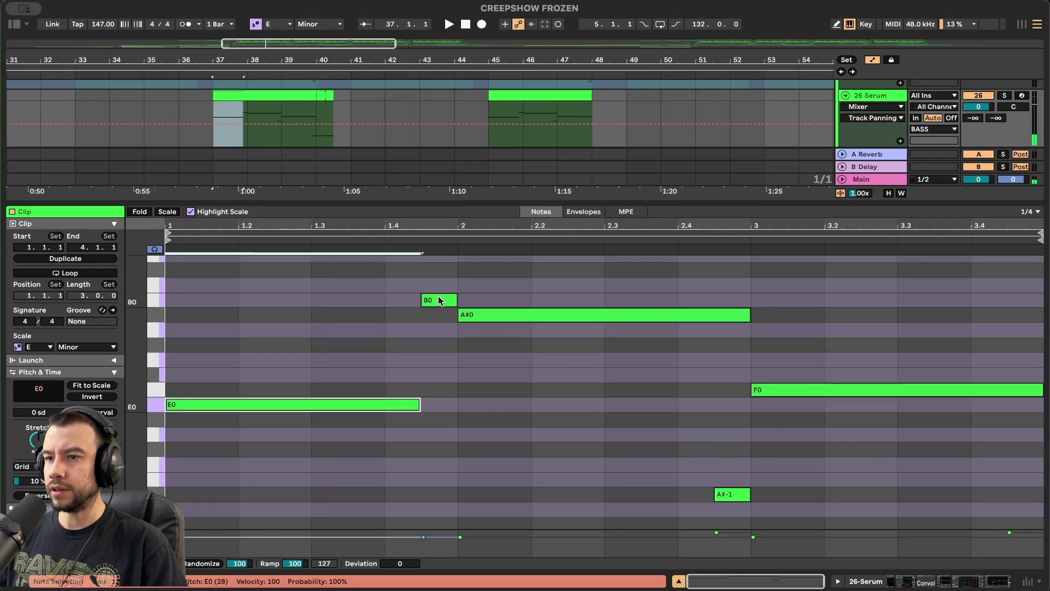
{"action": "left_click", "coordinate": [439, 301]}
{"action": "left_click", "coordinate": [481, 317]}
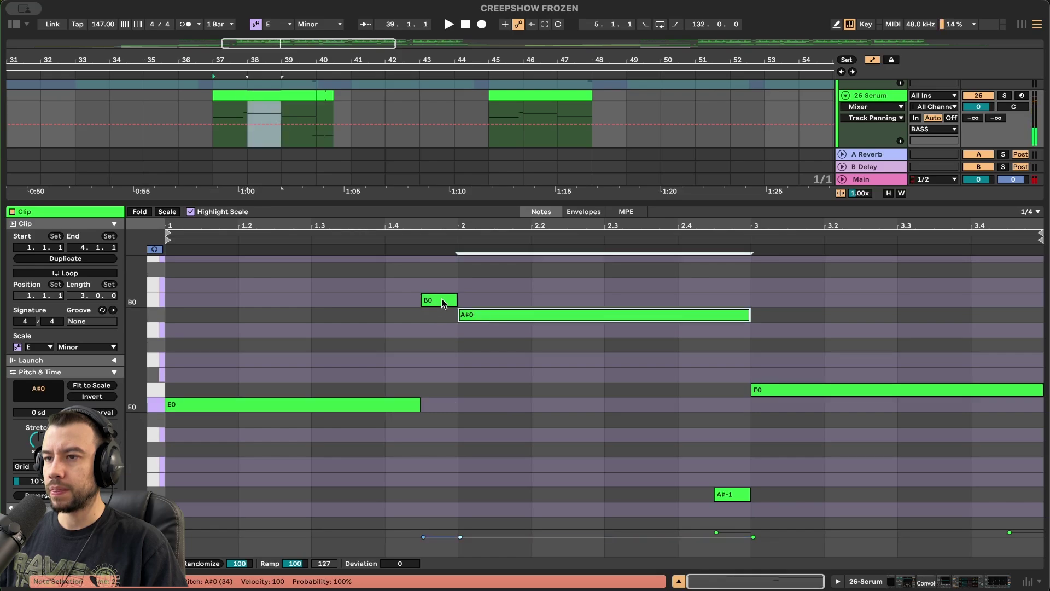
{"action": "left_click", "coordinate": [764, 391]}
{"action": "key", "text": "space"}
{"action": "scroll", "coordinate": [653, 405], "scroll_direction": "up", "scroll_amount": 1}
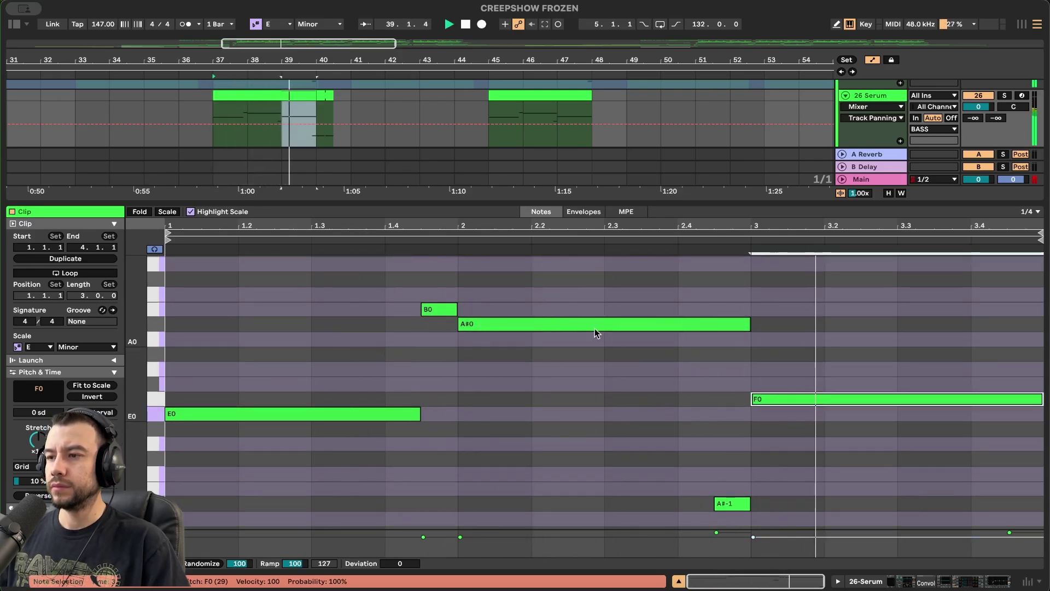
Close the clip's note view, keep the playback running past bar 39, and examine the neighbouring bass and sample tracks in the arrangement.
{"action": "key", "text": "alt+super+l"}
{"action": "scroll", "coordinate": [449, 201], "scroll_direction": "up", "scroll_amount": 3}
{"action": "scroll", "coordinate": [448, 201], "scroll_direction": "left", "scroll_amount": 3}
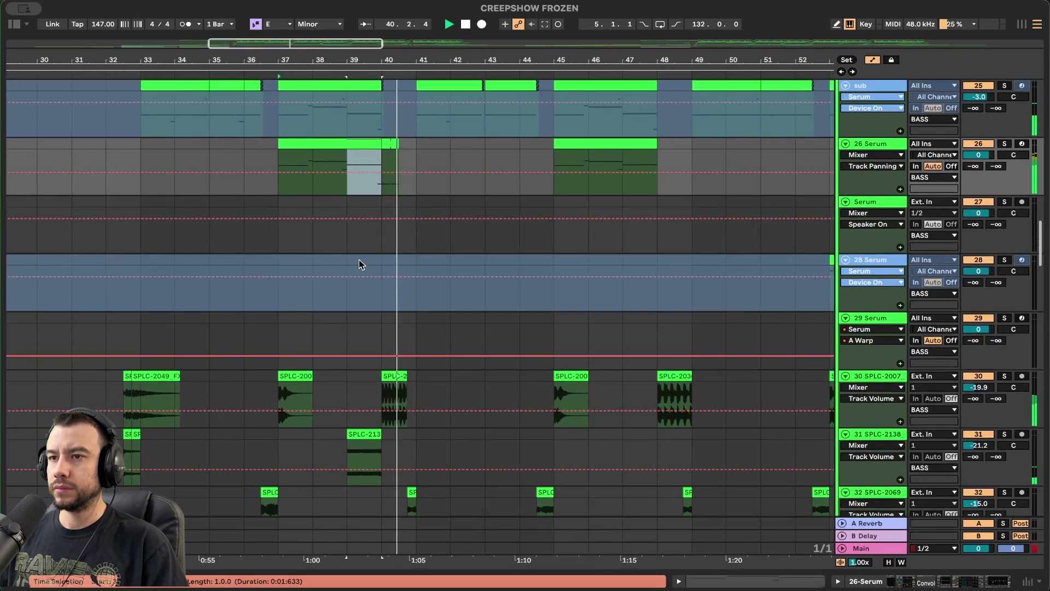
{"action": "scroll", "coordinate": [360, 261], "scroll_direction": "down", "scroll_amount": 3}
{"action": "scroll", "coordinate": [360, 261], "scroll_direction": "up", "scroll_amount": 5}
{"action": "scroll", "coordinate": [358, 309], "scroll_direction": "up", "scroll_amount": 3}
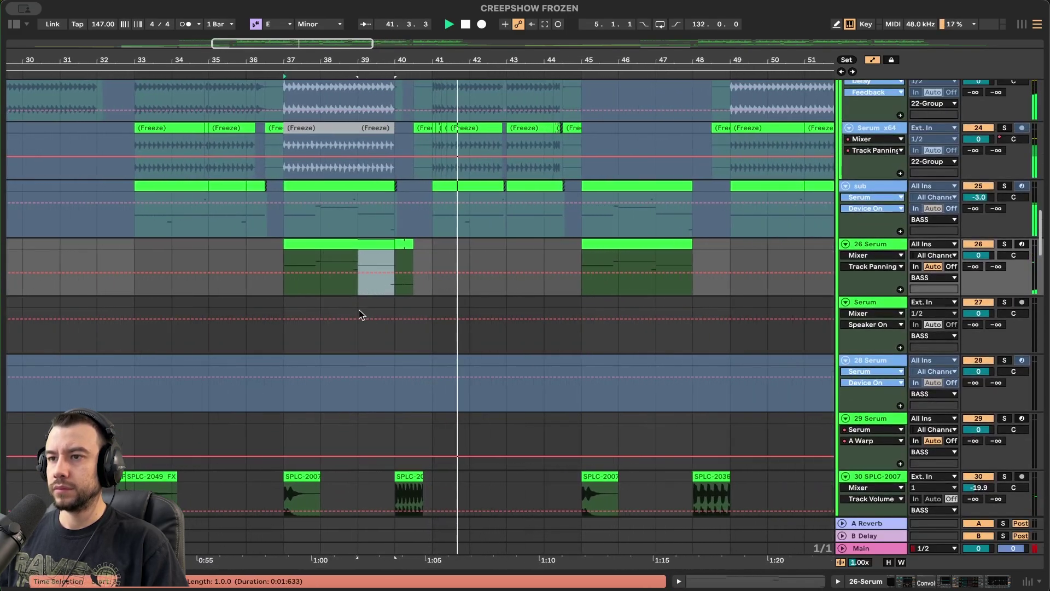
{"action": "scroll", "coordinate": [359, 310], "scroll_direction": "up", "scroll_amount": 3}
{"action": "scroll", "coordinate": [359, 309], "scroll_direction": "right", "scroll_amount": 2}
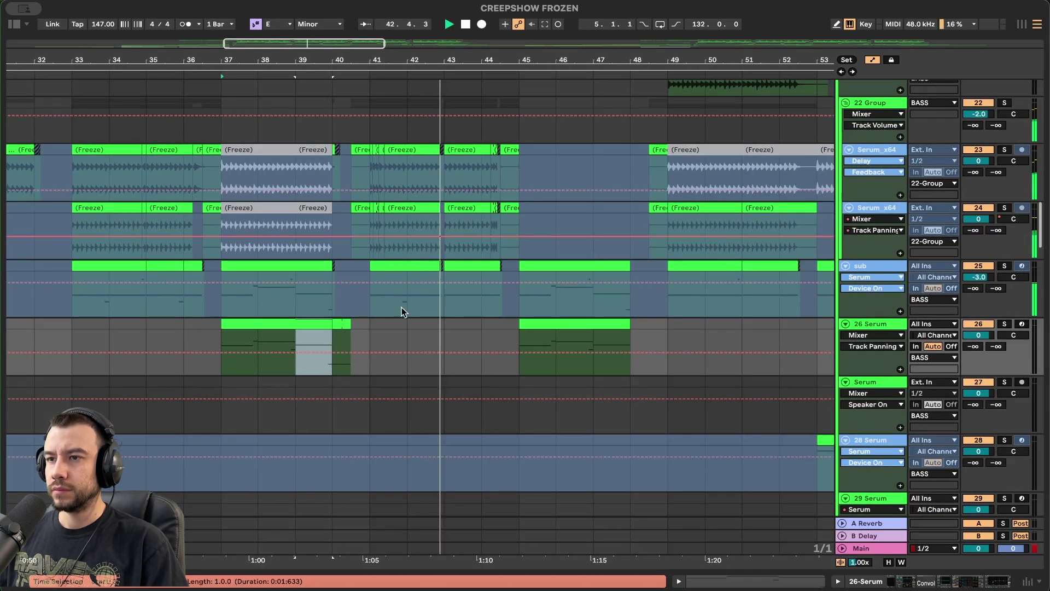
{"action": "scroll", "coordinate": [350, 343], "scroll_direction": "down", "scroll_amount": 10}
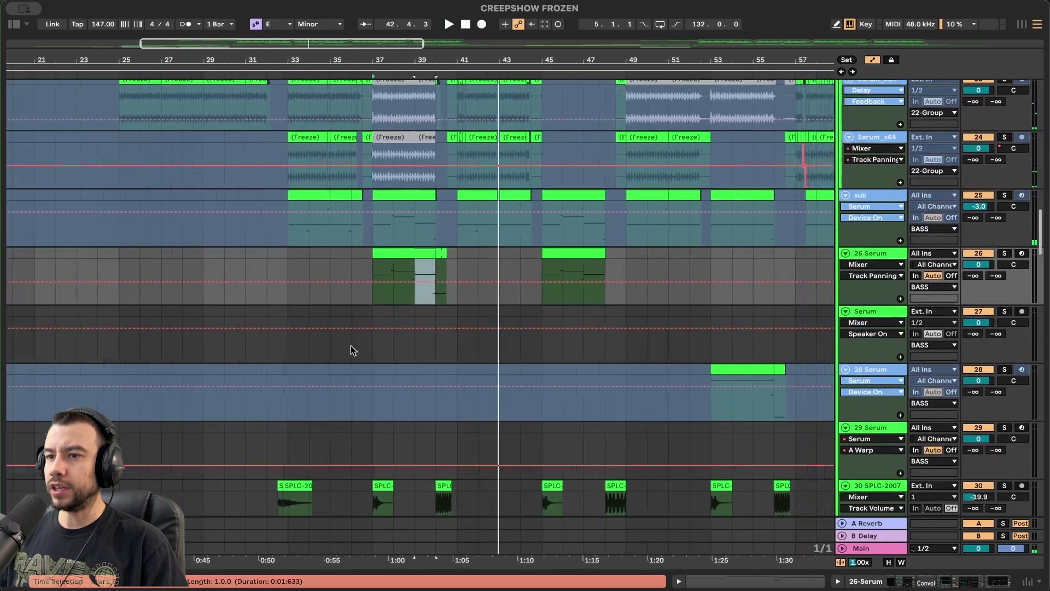
{"action": "scroll", "coordinate": [350, 345], "scroll_direction": "down", "scroll_amount": 3, "text": "super"}
{"action": "scroll", "coordinate": [350, 346], "scroll_direction": "down", "scroll_amount": 6}
{"action": "scroll", "coordinate": [351, 349], "scroll_direction": "up", "scroll_amount": 3}
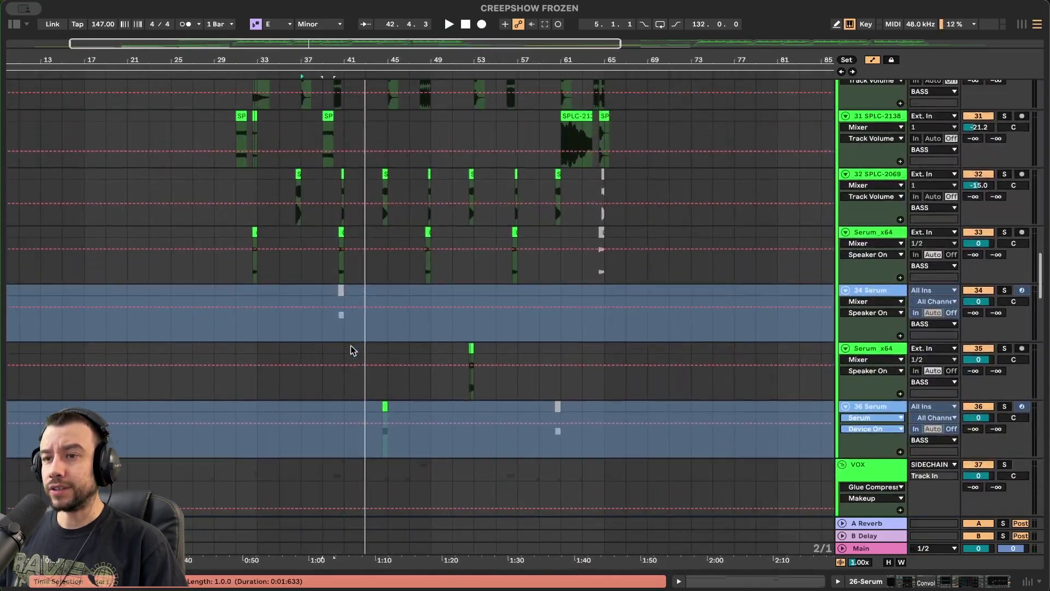
{"action": "scroll", "coordinate": [351, 348], "scroll_direction": "up", "scroll_amount": 3}
{"action": "scroll", "coordinate": [288, 347], "scroll_direction": "up", "scroll_amount": 5, "text": "super"}
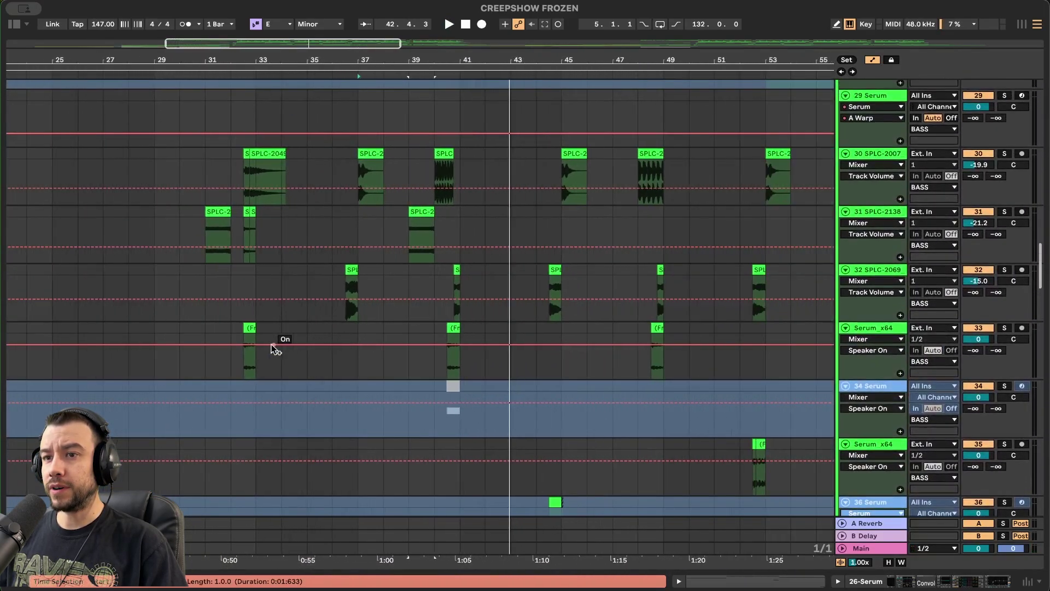
Select and audition bars 33 to 37 on track 26 Serum, and do the same for bars 37 to 41.
{"action": "scroll", "coordinate": [274, 346], "scroll_direction": "up", "scroll_amount": 8}
{"action": "scroll", "coordinate": [257, 361], "scroll_direction": "down", "scroll_amount": 2, "text": "super"}
{"action": "left_click_drag", "start_coordinate": [212, 308], "coordinate": [260, 294]}
{"action": "scroll", "coordinate": [260, 306], "scroll_direction": "up", "scroll_amount": 4, "text": "super"}
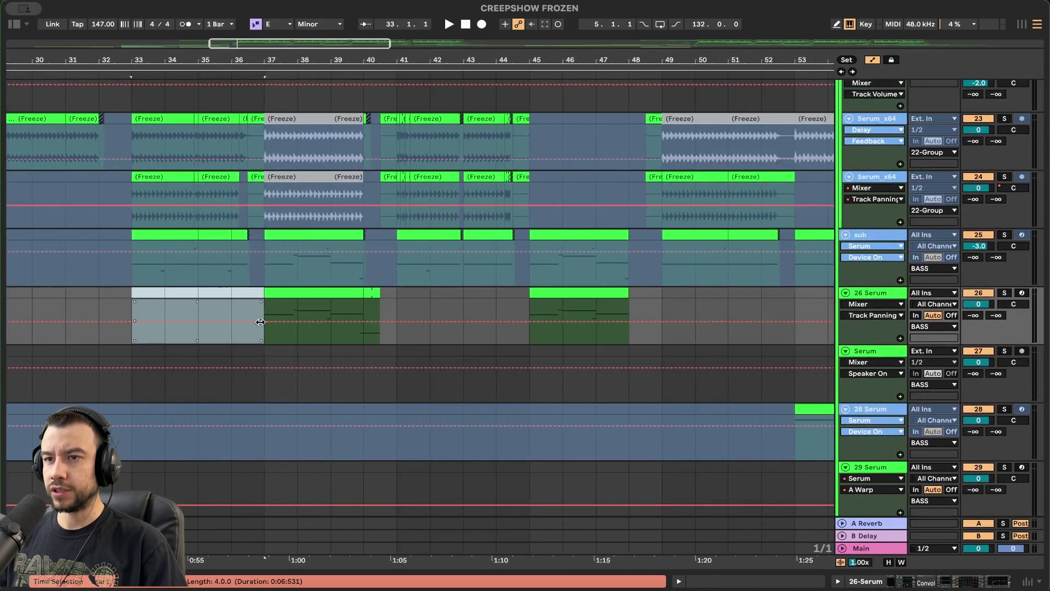
{"action": "key", "text": "space"}
{"action": "key", "text": "space"}
{"action": "key", "text": "super+shift+m"}
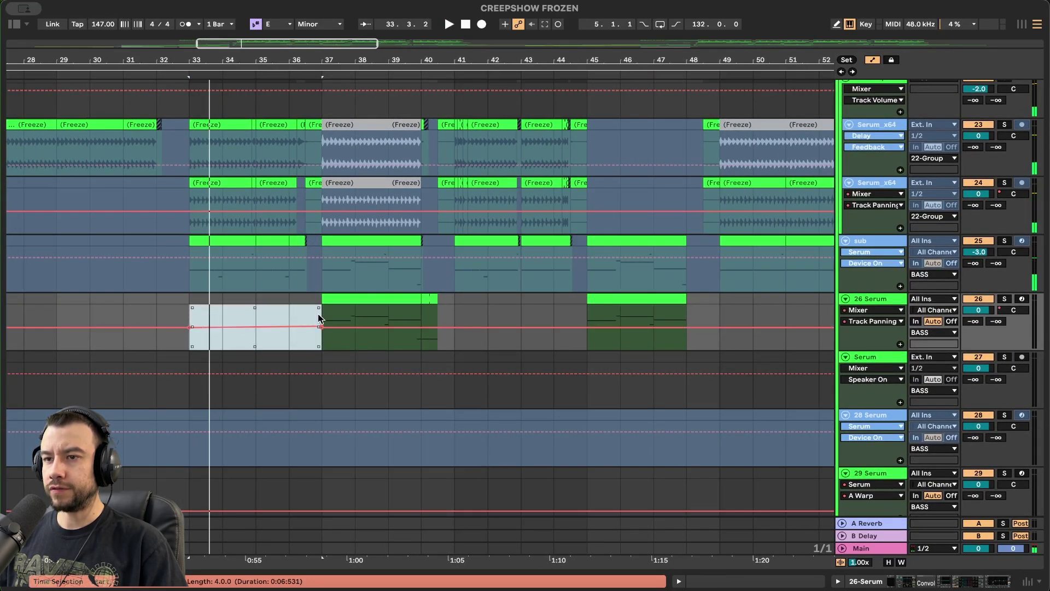
{"action": "mouse_move", "coordinate": [322, 331]}
{"action": "left_mouse_down"}
{"action": "mouse_move", "coordinate": [326, 347]}
{"action": "mouse_move", "coordinate": [462, 333]}
{"action": "left_mouse_up"}
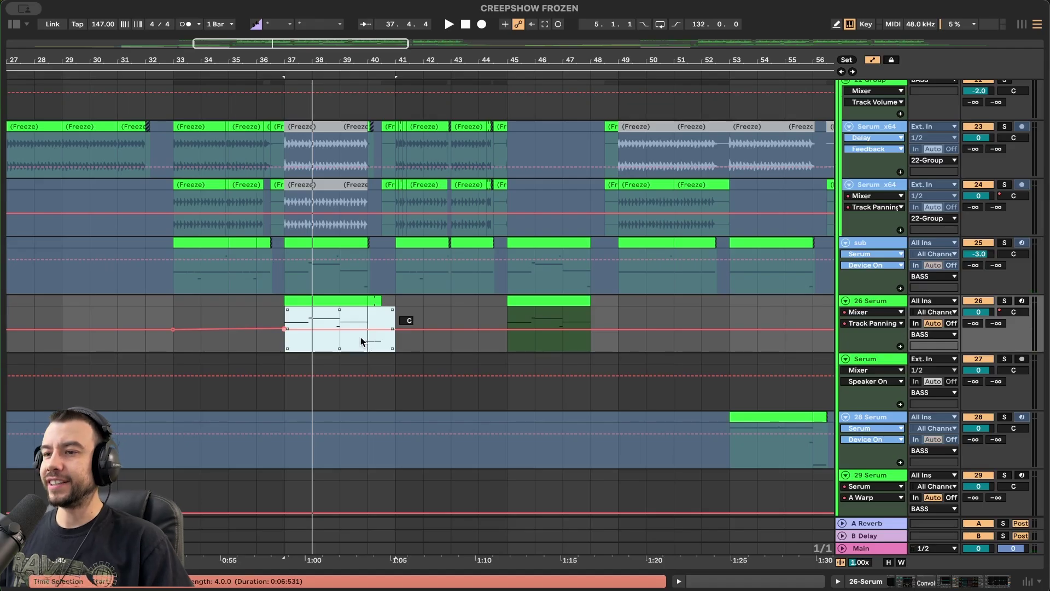
Finish looking over the arrangement up to its first tracks and open the project MUST DIE! - GRAVEBLOOM 4.0 FROZEN.
{"action": "scroll", "coordinate": [361, 339], "scroll_direction": "down", "scroll_amount": 5}
{"action": "left_click", "coordinate": [360, 345]}
{"action": "scroll", "coordinate": [359, 345], "scroll_direction": "up", "scroll_amount": 5}
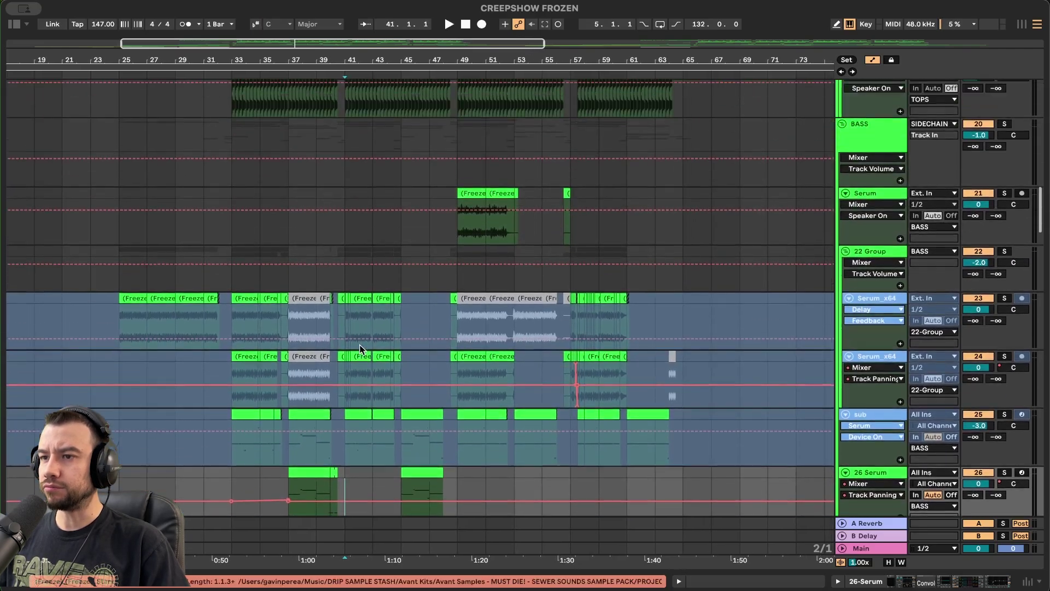
{"action": "scroll", "coordinate": [359, 344], "scroll_direction": "up", "scroll_amount": 15}
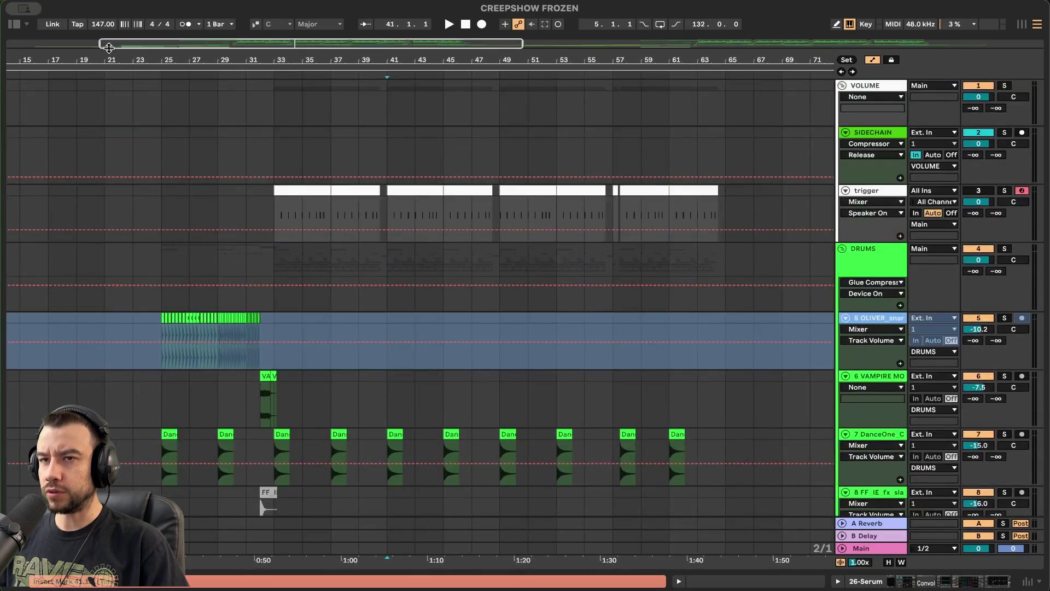
{"action": "left_click", "coordinate": [70, 2]}
{"action": "mouse_move", "coordinate": [97, 40]}
{"action": "left_click", "coordinate": [306, 69]}
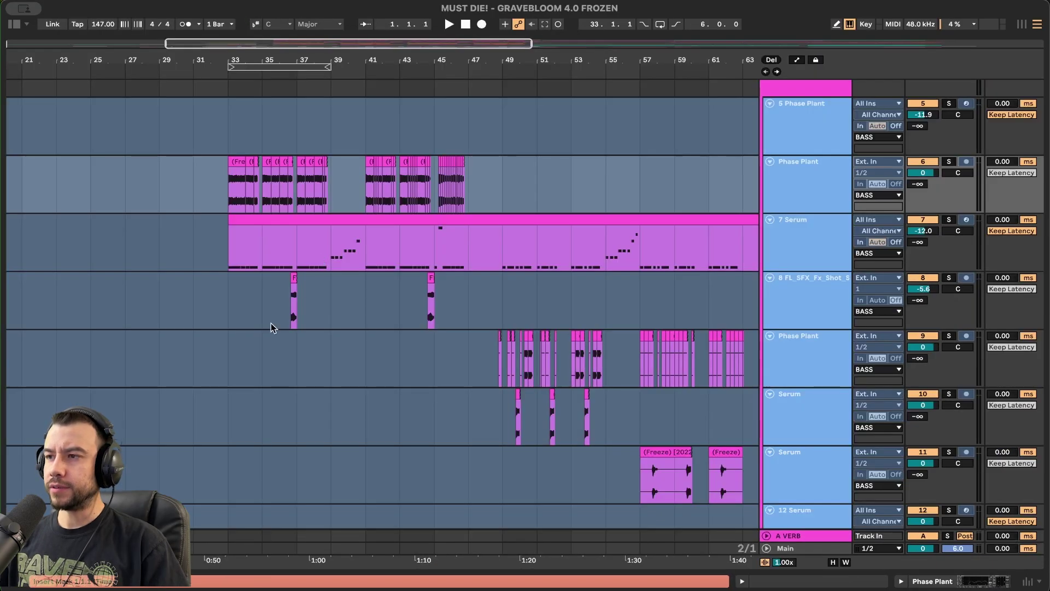
Examine the BASS group's Phase Plant and Serum tracks between bars 33 and 65.
{"action": "scroll", "coordinate": [271, 323], "scroll_direction": "down", "scroll_amount": 3}
{"action": "scroll", "coordinate": [271, 323], "scroll_direction": "left", "scroll_amount": 4}
{"action": "scroll", "coordinate": [271, 322], "scroll_direction": "down", "scroll_amount": 4}
{"action": "scroll", "coordinate": [270, 323], "scroll_direction": "right", "scroll_amount": 3}
{"action": "scroll", "coordinate": [270, 323], "scroll_direction": "up", "scroll_amount": 5}
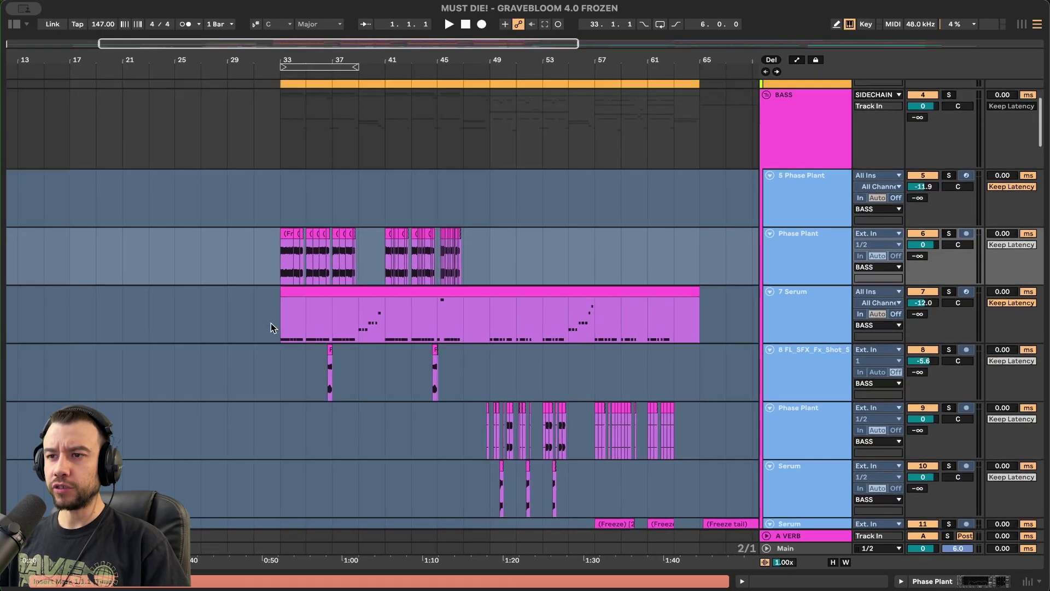
{"action": "scroll", "coordinate": [271, 322], "scroll_direction": "up", "scroll_amount": 5}
{"action": "scroll", "coordinate": [270, 323], "scroll_direction": "right", "scroll_amount": 4}
{"action": "scroll", "coordinate": [271, 323], "scroll_direction": "down", "scroll_amount": 5}
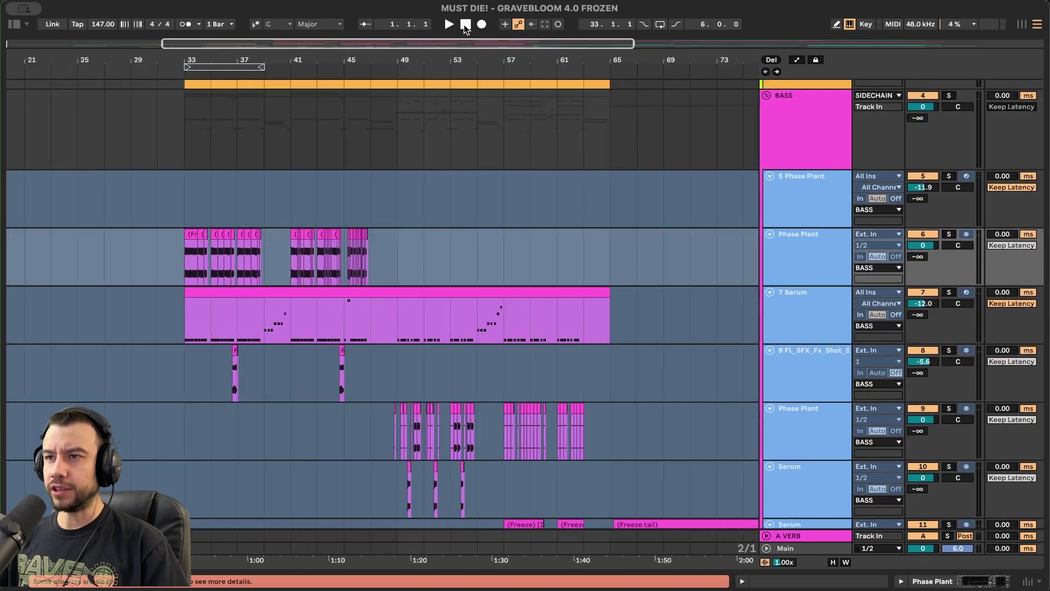
Play the song from bar 1, find the SYNTHS group, and focus on the first four bars of Phase Plant track 46.
{"action": "scroll", "coordinate": [240, 301], "scroll_direction": "left", "scroll_amount": 5}
{"action": "scroll", "coordinate": [239, 300], "scroll_direction": "down", "scroll_amount": 15}
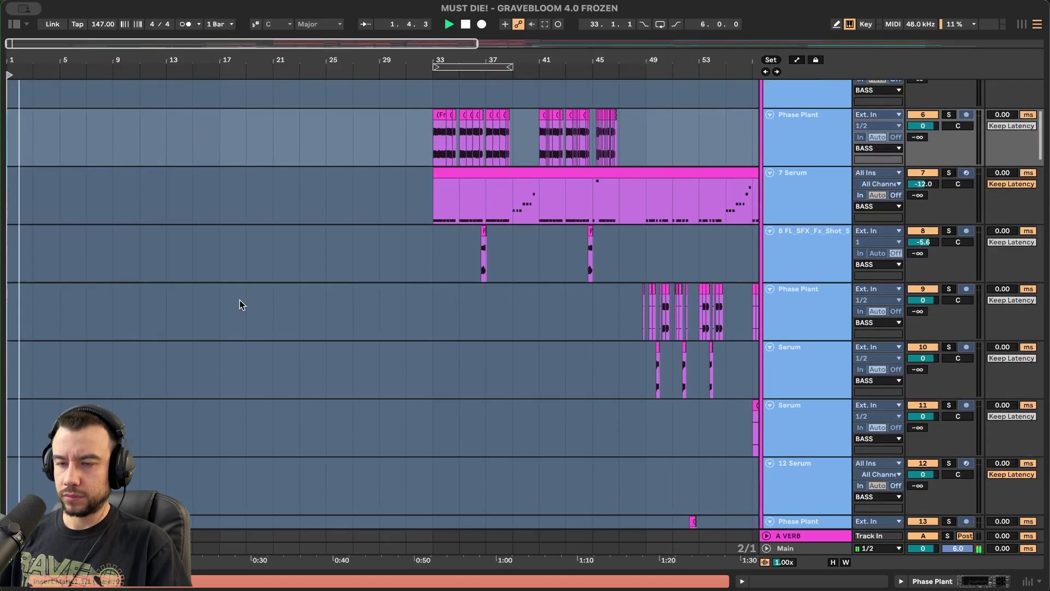
{"action": "scroll", "coordinate": [240, 300], "scroll_direction": "down", "scroll_amount": 8}
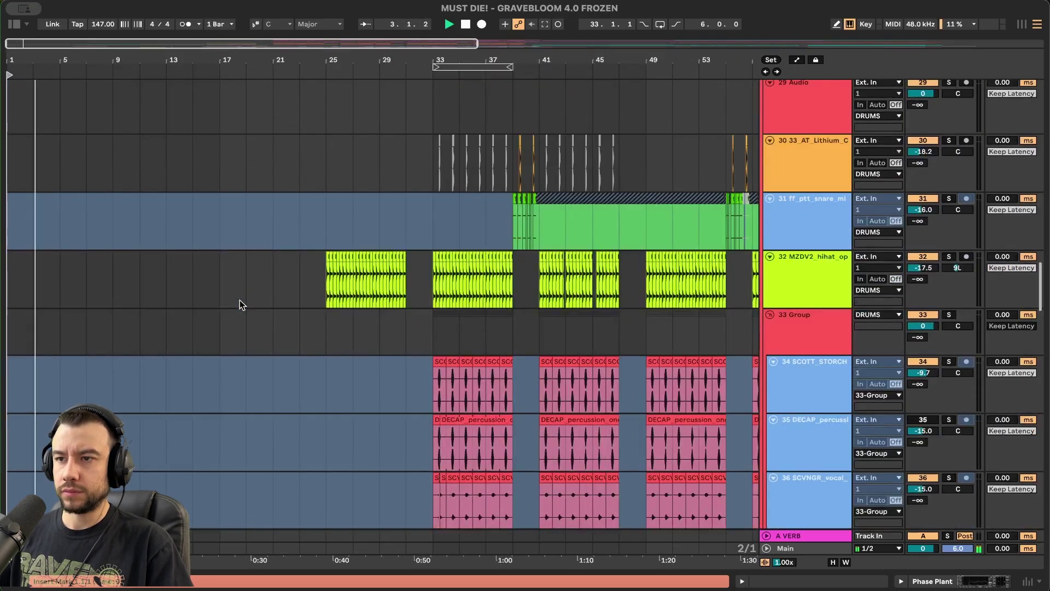
{"action": "scroll", "coordinate": [240, 300], "scroll_direction": "down", "scroll_amount": 6}
{"action": "scroll", "coordinate": [91, 350], "scroll_direction": "down", "scroll_amount": 20}
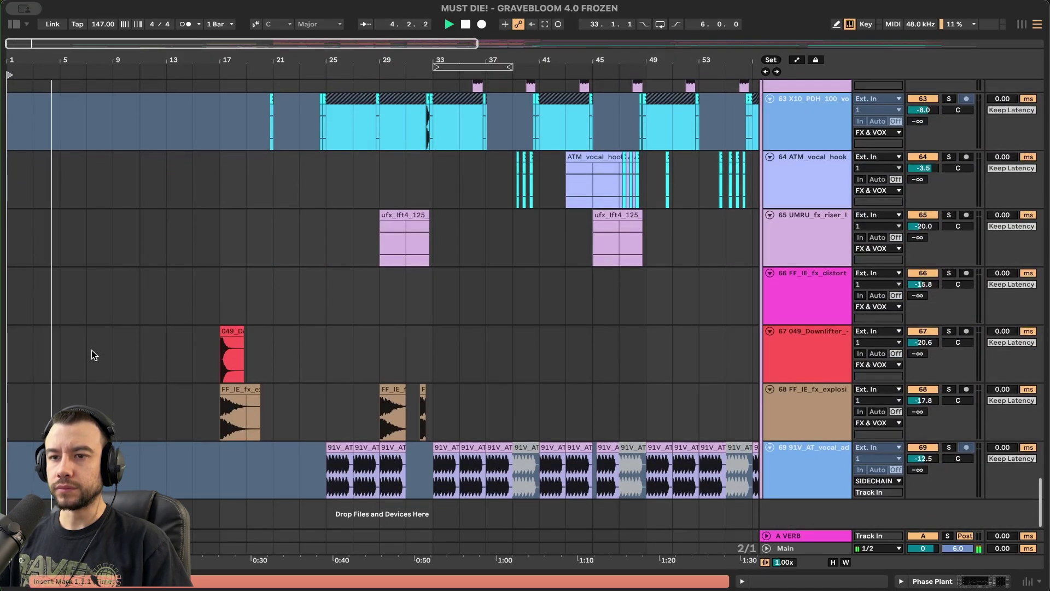
{"action": "scroll", "coordinate": [90, 350], "scroll_direction": "up", "scroll_amount": 20}
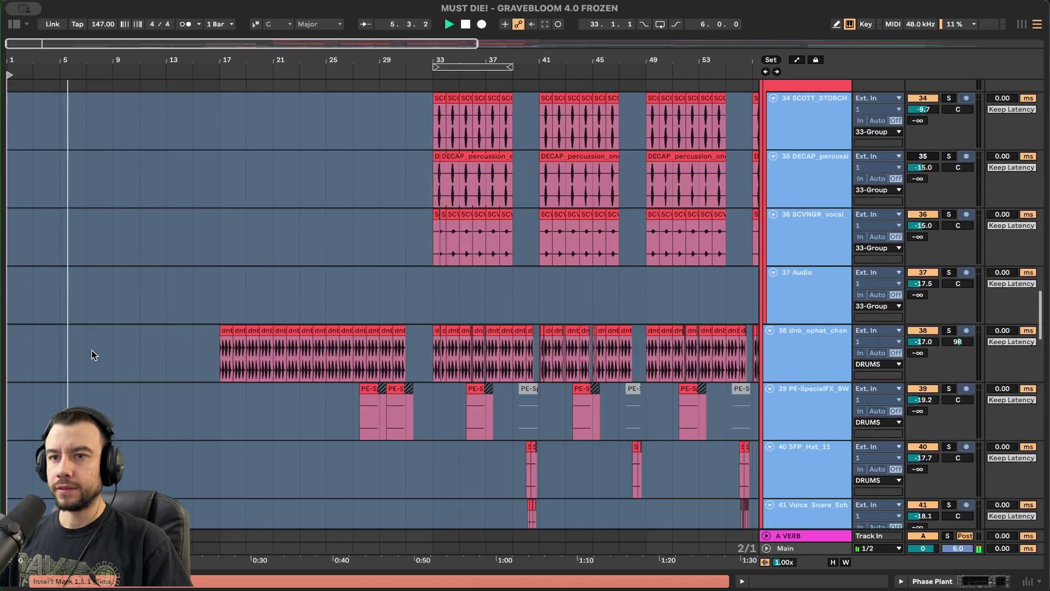
{"action": "scroll", "coordinate": [90, 350], "scroll_direction": "up", "scroll_amount": 20}
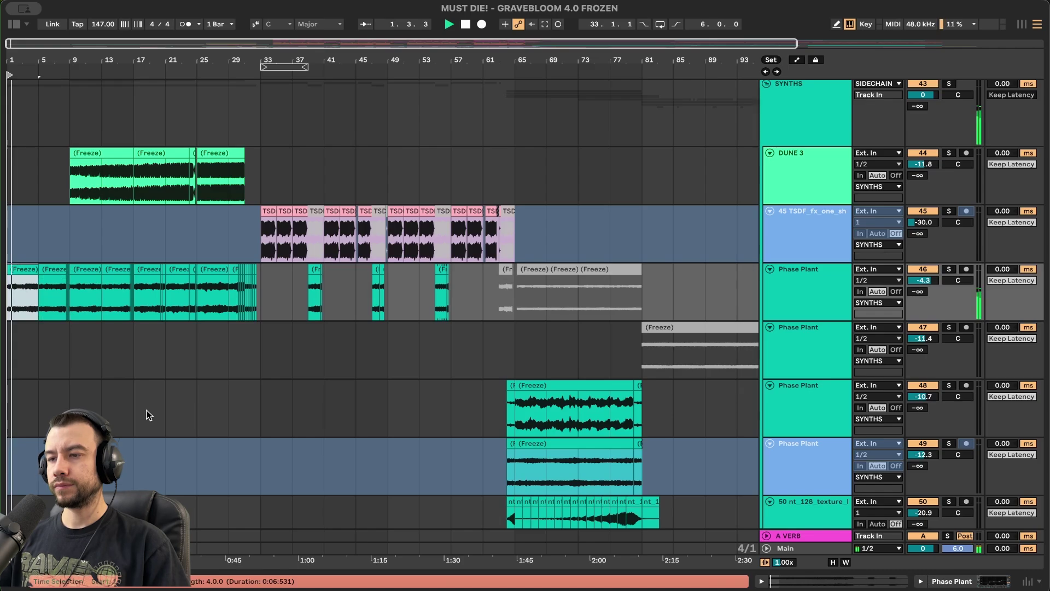
{"action": "key", "text": "z"}
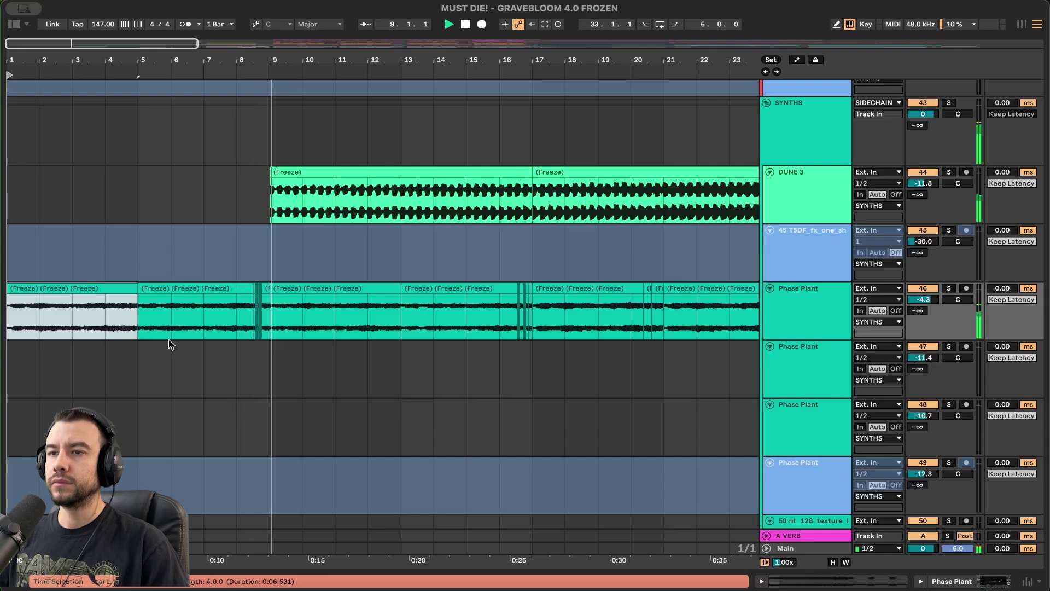
Mark the half bar leading into bar 9 across the DUNE 3 and Phase Plant 46 tracks while the song plays.
{"action": "scroll", "coordinate": [168, 339], "scroll_direction": "down", "scroll_amount": 3}
{"action": "scroll", "coordinate": [142, 279], "scroll_direction": "up", "scroll_amount": 5}
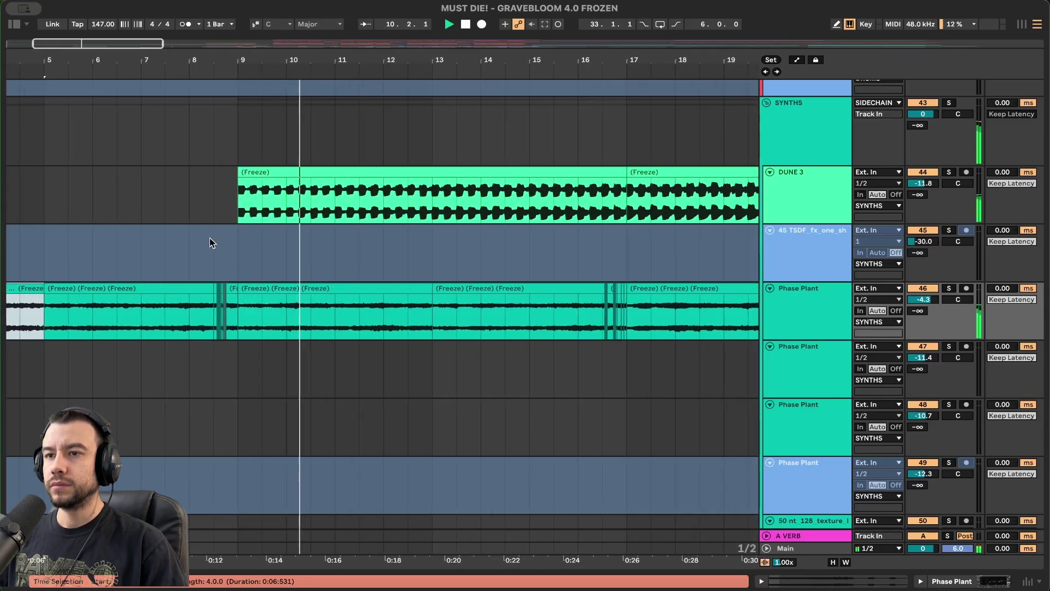
{"action": "left_click_drag", "start_coordinate": [214, 183], "coordinate": [237, 302]}
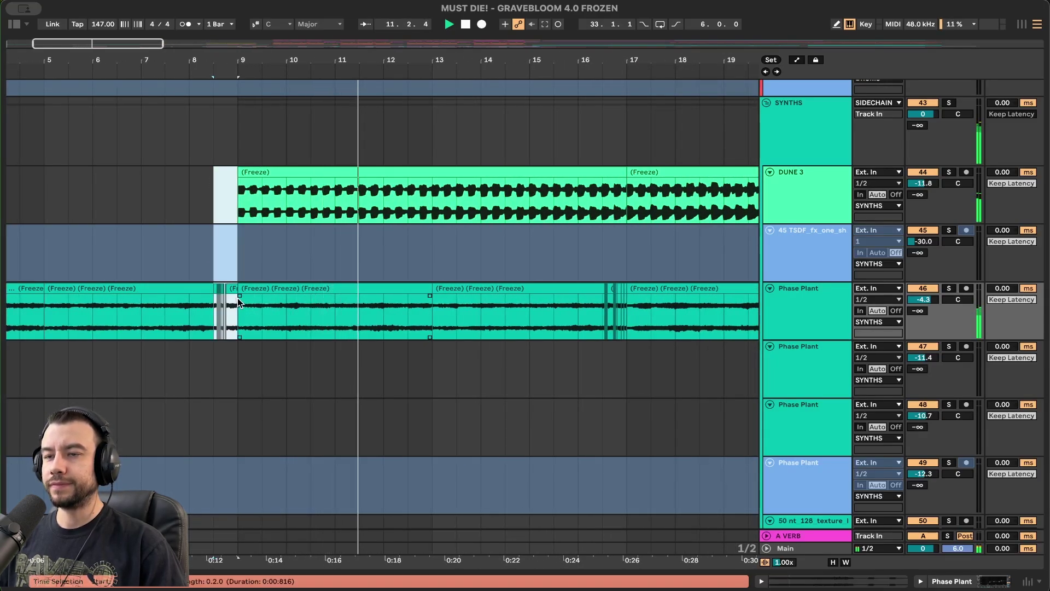
{"action": "scroll", "coordinate": [238, 302], "scroll_direction": "right", "scroll_amount": 6}
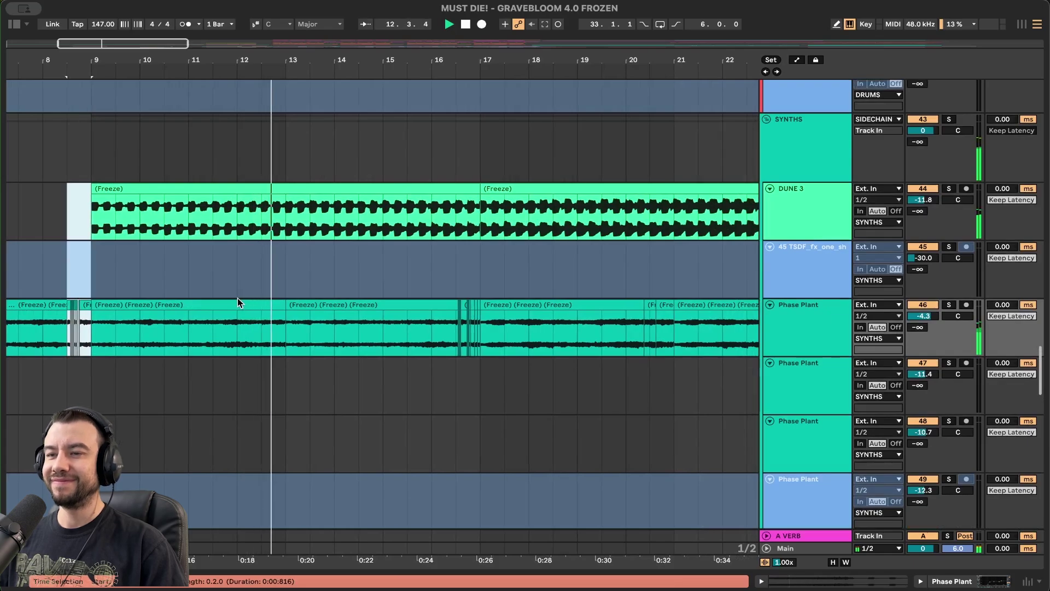
{"action": "scroll", "coordinate": [238, 301], "scroll_direction": "down", "scroll_amount": 5}
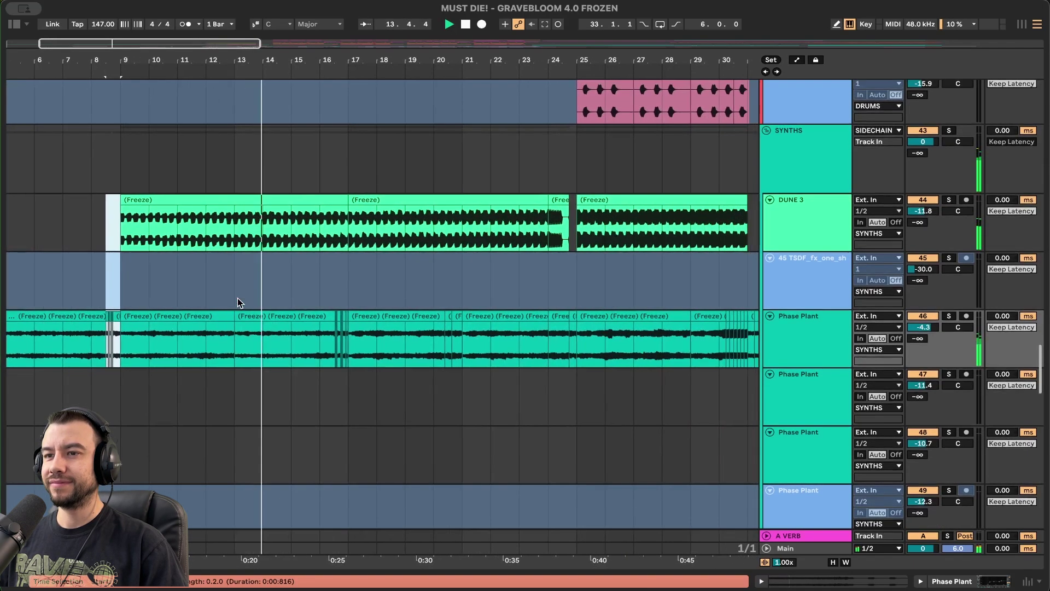
Solo the DUNE 3 track during playback from about bar 14, and bring back the full mix.
{"action": "left_click", "coordinate": [949, 200]}
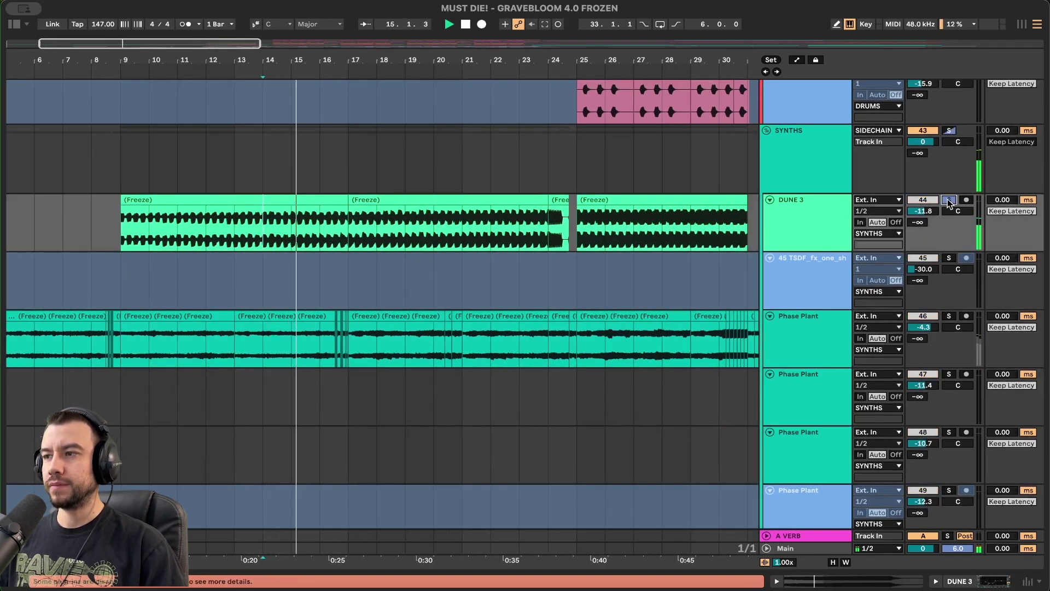
{"action": "scroll", "coordinate": [321, 293], "scroll_direction": "down", "scroll_amount": 5}
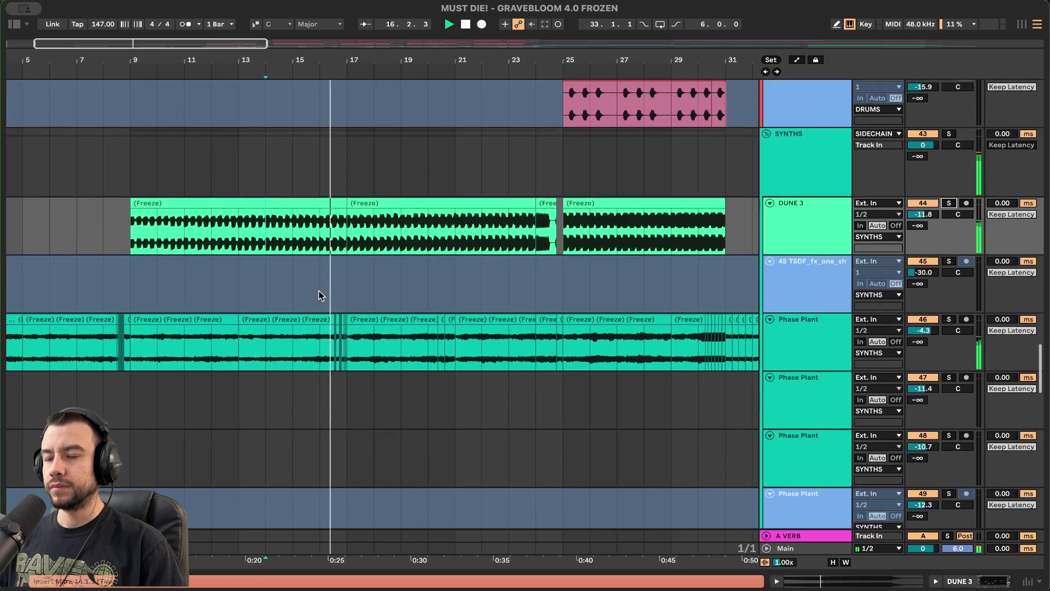
{"action": "scroll", "coordinate": [321, 295], "scroll_direction": "up", "scroll_amount": 5}
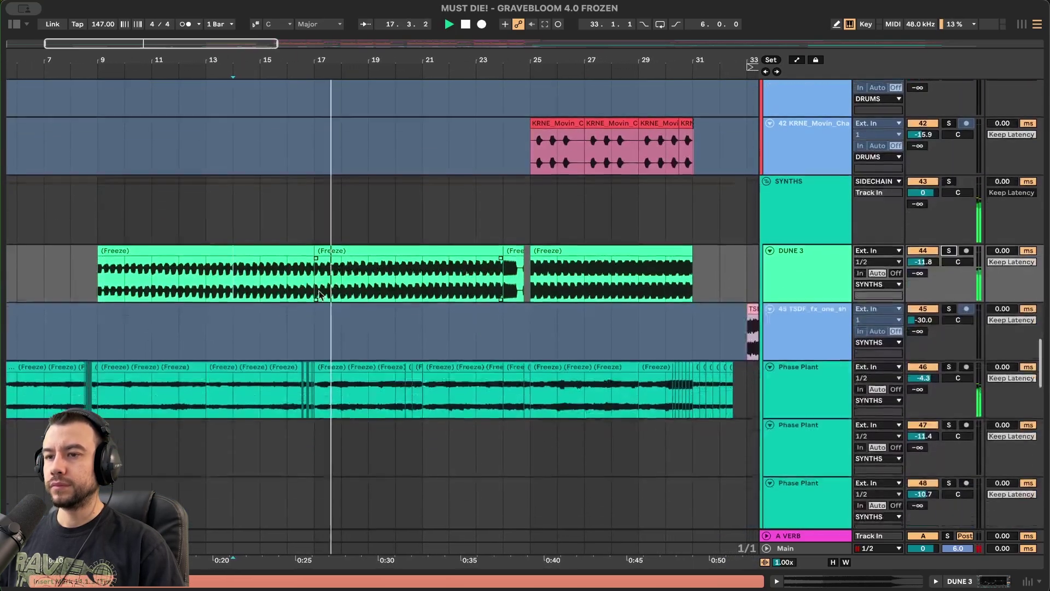
Solo Phase Plant track 46 briefly, unsolo it, and take a look at its device chain.
{"action": "left_click", "coordinate": [949, 364]}
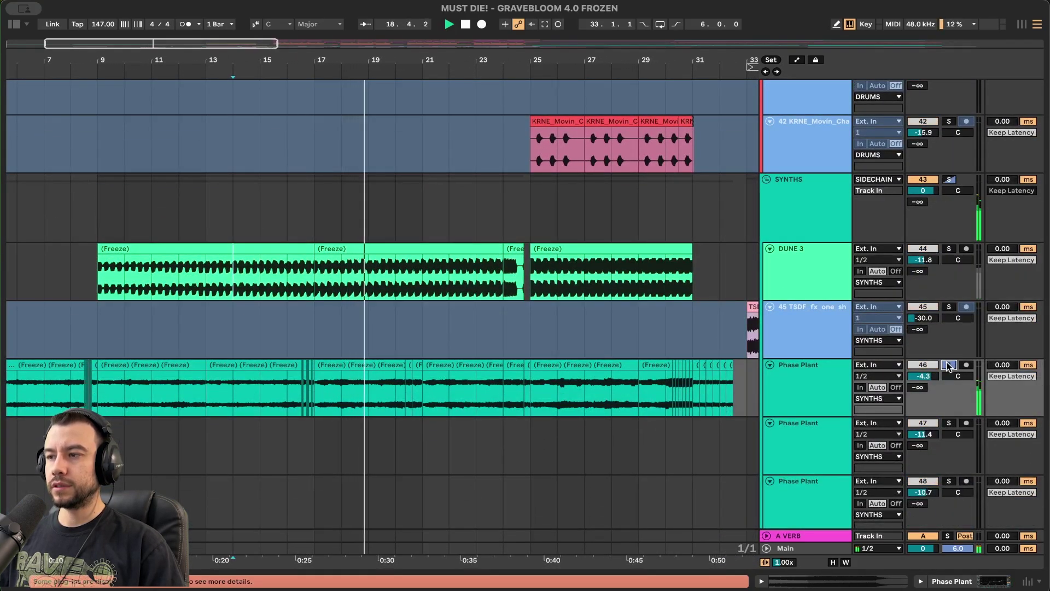
{"action": "left_click", "coordinate": [948, 365]}
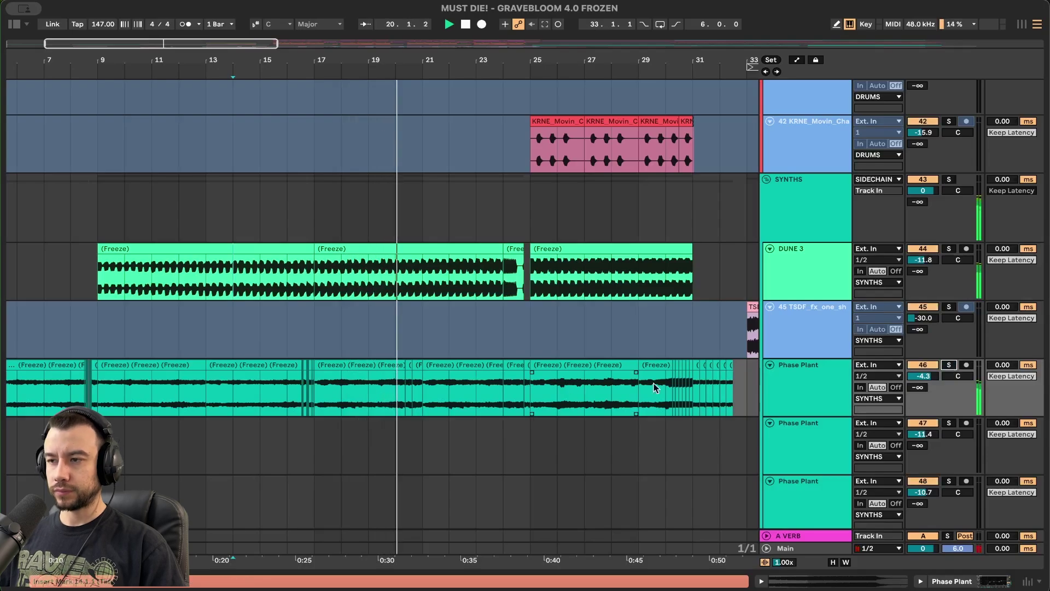
{"action": "double_click", "coordinate": [808, 381]}
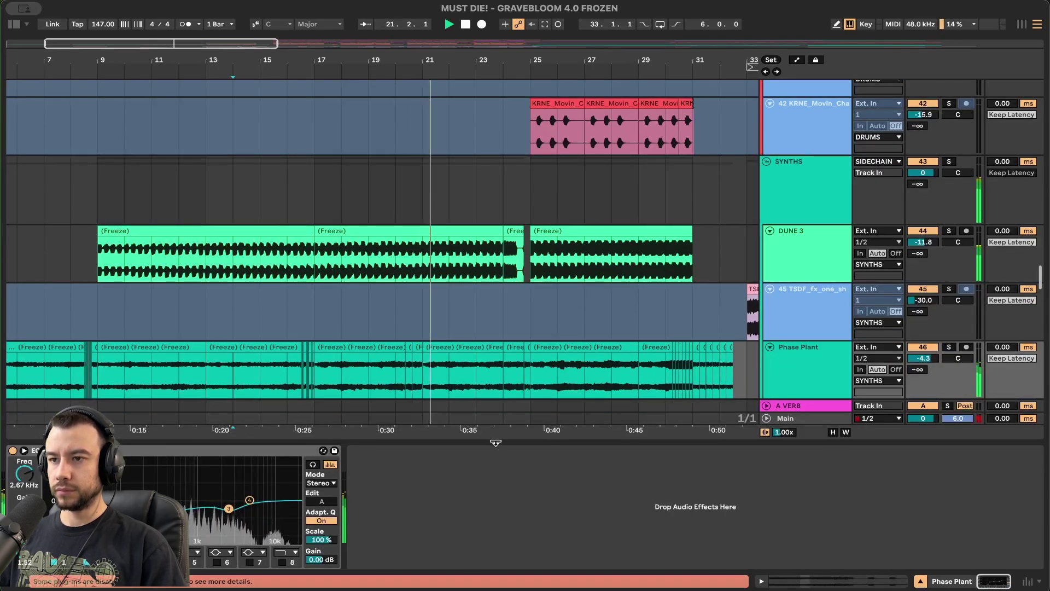
{"action": "left_click", "coordinate": [495, 442]}
Listen to the build into bar 25 and replay the DUNE 3 part from bar 20.
{"action": "scroll", "coordinate": [431, 427], "scroll_direction": "up", "scroll_amount": 5}
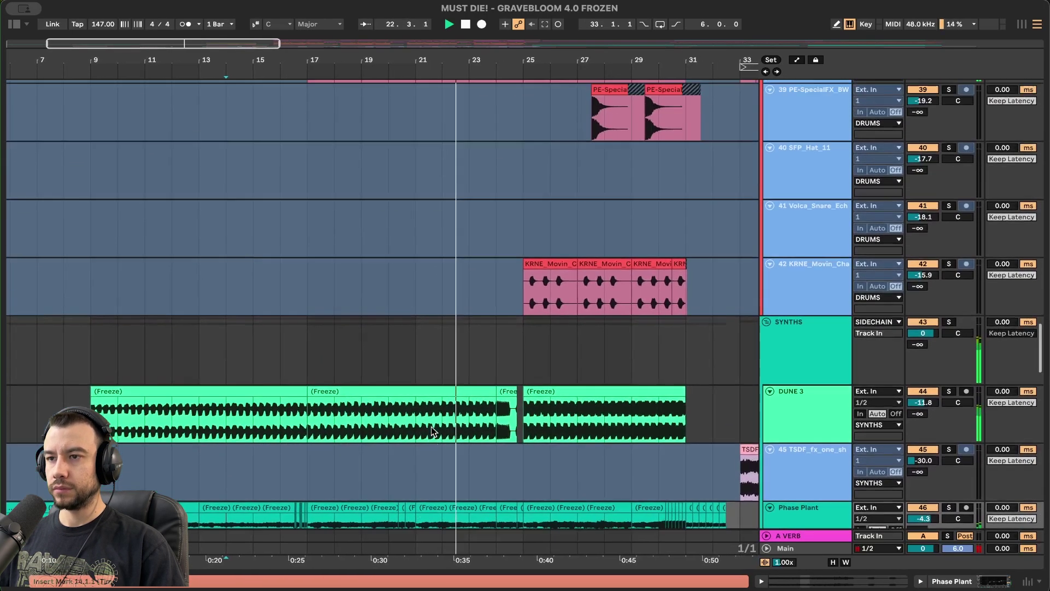
{"action": "scroll", "coordinate": [430, 427], "scroll_direction": "up", "scroll_amount": 3}
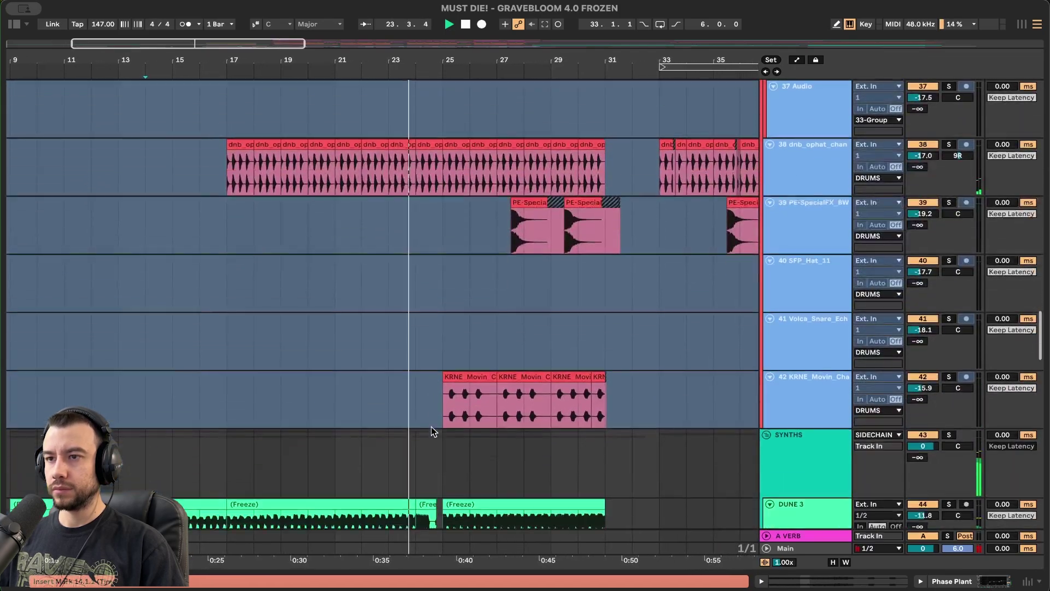
{"action": "scroll", "coordinate": [431, 426], "scroll_direction": "down", "scroll_amount": 3}
{"action": "scroll", "coordinate": [460, 436], "scroll_direction": "up", "scroll_amount": 3}
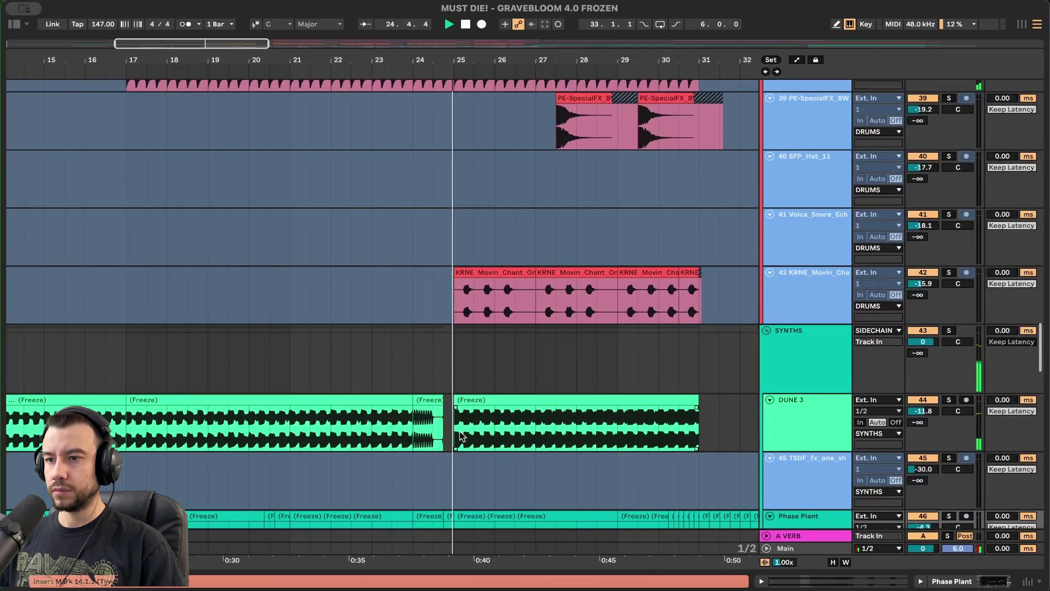
{"action": "scroll", "coordinate": [323, 421], "scroll_direction": "left", "scroll_amount": 2}
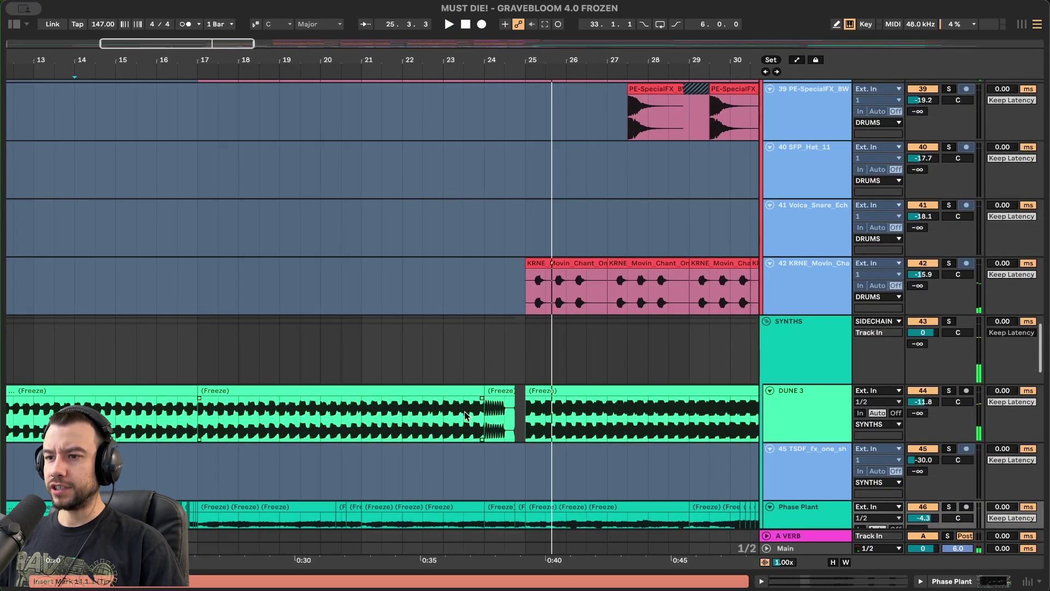
{"action": "left_click", "coordinate": [315, 418]}
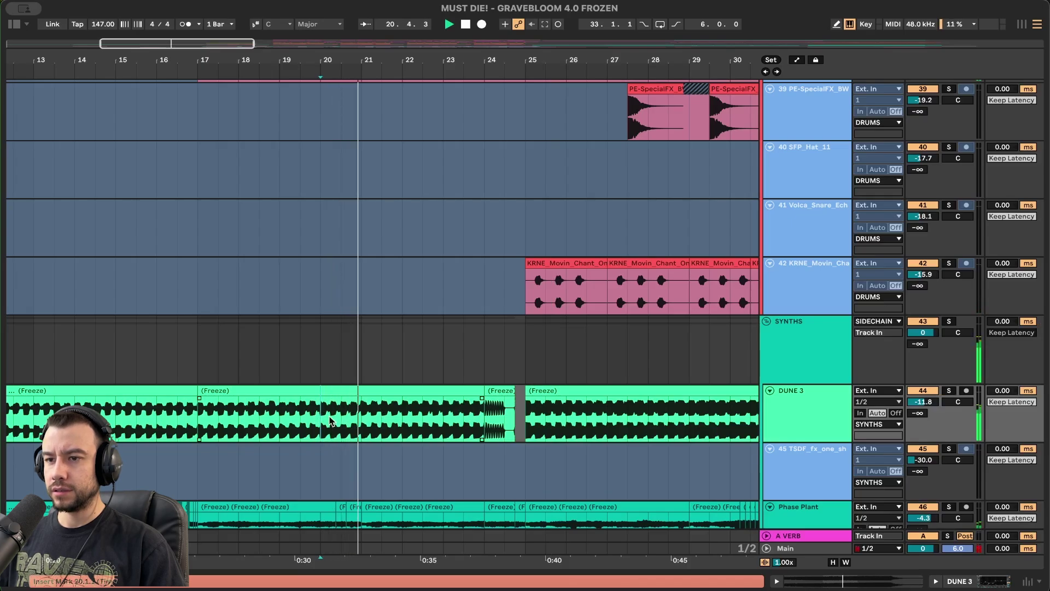
Restart playback from bar 24 to hear the lead-in to the DUNE 3 clip at bar 25.
{"action": "scroll", "coordinate": [324, 417], "scroll_direction": "down", "scroll_amount": 2}
{"action": "scroll", "coordinate": [324, 416], "scroll_direction": "right", "scroll_amount": 1}
{"action": "key", "text": "space"}
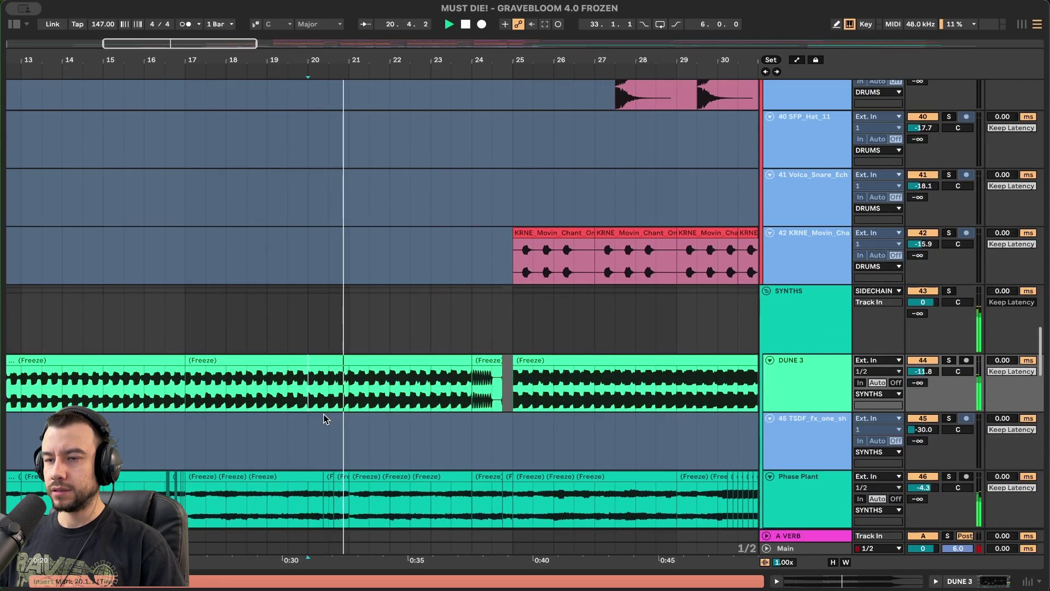
{"action": "scroll", "coordinate": [324, 417], "scroll_direction": "up", "scroll_amount": 3}
{"action": "scroll", "coordinate": [325, 416], "scroll_direction": "right", "scroll_amount": 1}
{"action": "scroll", "coordinate": [324, 417], "scroll_direction": "down", "scroll_amount": 2}
{"action": "left_click", "coordinate": [450, 420]}
{"action": "key", "text": "space"}
{"action": "key", "text": "space"}
{"action": "scroll", "coordinate": [450, 424], "scroll_direction": "right", "scroll_amount": 3}
{"action": "scroll", "coordinate": [450, 424], "scroll_direction": "up", "scroll_amount": 2}
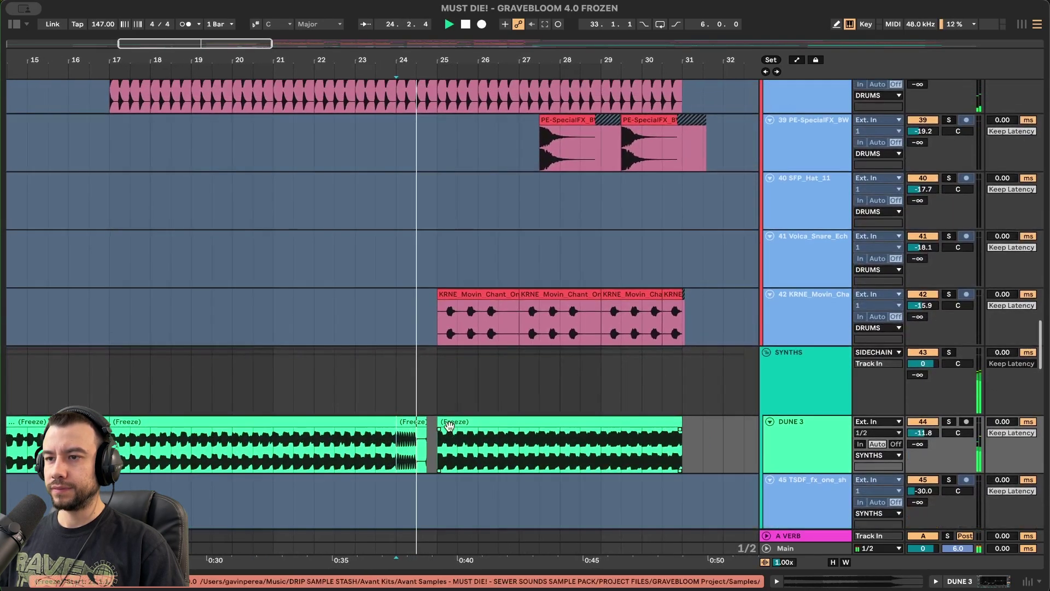
Follow playback down to the synth tracks and solo-check Phase Plant track 46 from about bar 27.
{"action": "scroll", "coordinate": [449, 425], "scroll_direction": "down", "scroll_amount": 3}
{"action": "scroll", "coordinate": [436, 423], "scroll_direction": "right", "scroll_amount": 3}
{"action": "scroll", "coordinate": [436, 422], "scroll_direction": "up", "scroll_amount": 2}
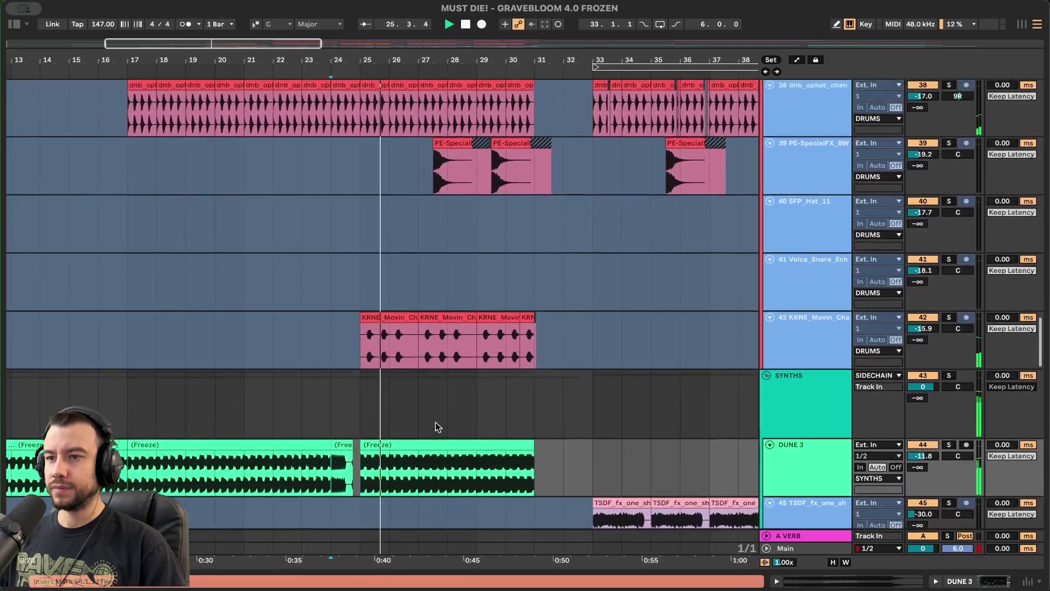
{"action": "scroll", "coordinate": [435, 422], "scroll_direction": "up", "scroll_amount": 3}
{"action": "scroll", "coordinate": [435, 422], "scroll_direction": "right", "scroll_amount": 1}
{"action": "scroll", "coordinate": [435, 421], "scroll_direction": "down", "scroll_amount": 8}
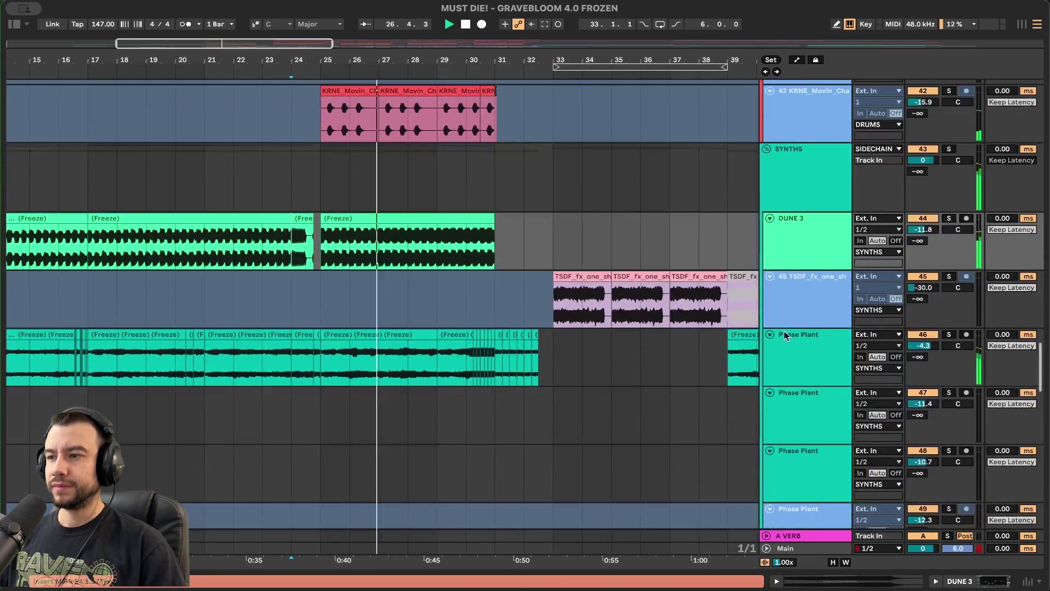
{"action": "left_click", "coordinate": [949, 334]}
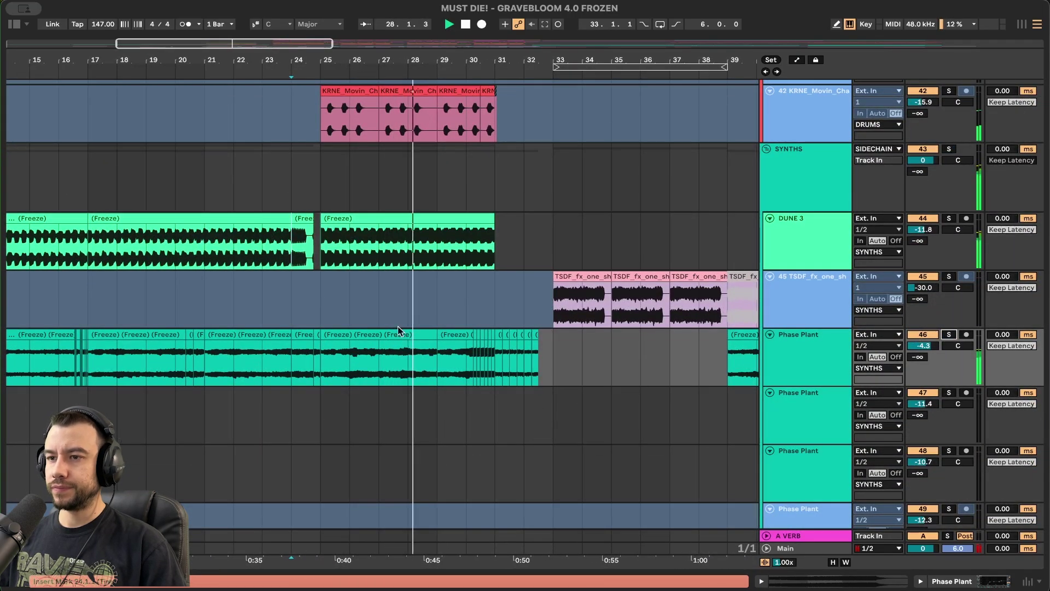
Examine the drum and synth tracks while the song plays through the build into bar 33.
{"action": "scroll", "coordinate": [398, 331], "scroll_direction": "up", "scroll_amount": 5}
{"action": "scroll", "coordinate": [398, 330], "scroll_direction": "right", "scroll_amount": 1}
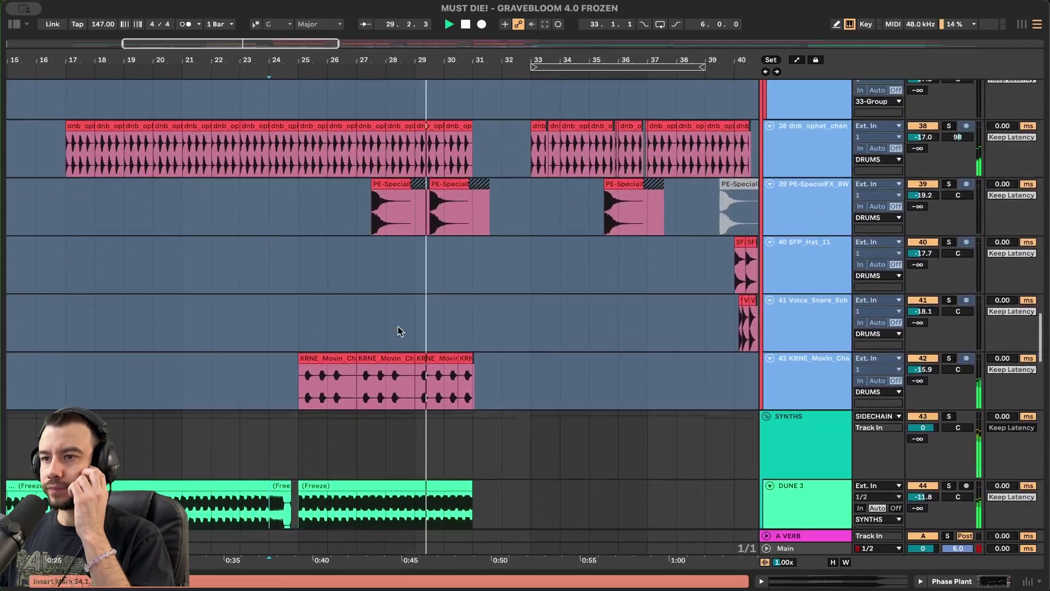
{"action": "scroll", "coordinate": [398, 330], "scroll_direction": "up", "scroll_amount": 8}
{"action": "scroll", "coordinate": [398, 331], "scroll_direction": "right", "scroll_amount": 1}
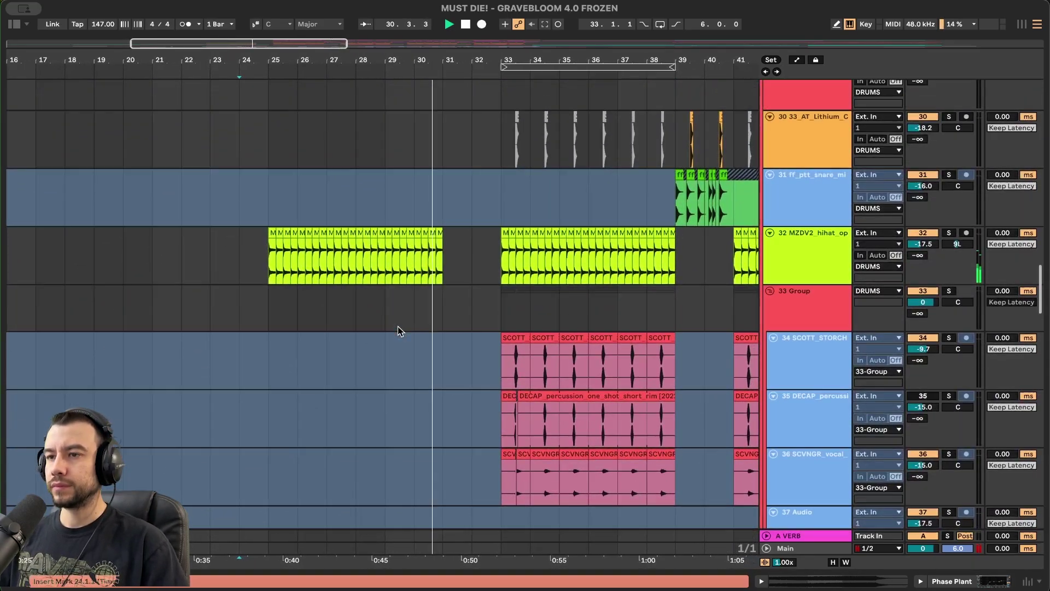
{"action": "scroll", "coordinate": [398, 330], "scroll_direction": "right", "scroll_amount": 2}
{"action": "scroll", "coordinate": [398, 330], "scroll_direction": "down", "scroll_amount": 15}
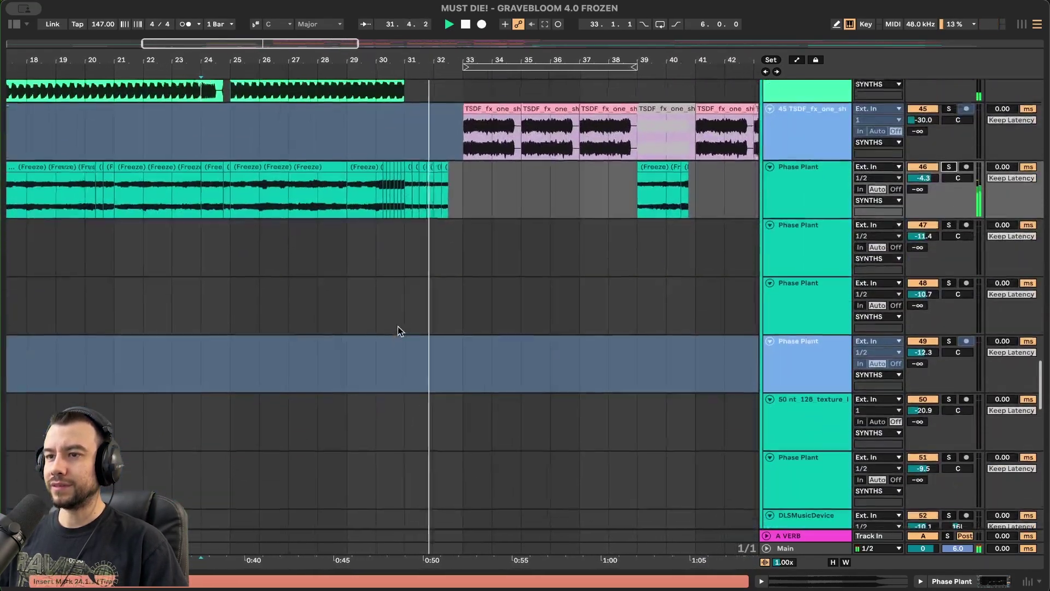
{"action": "scroll", "coordinate": [399, 326], "scroll_direction": "up", "scroll_amount": 3}
{"action": "scroll", "coordinate": [398, 327], "scroll_direction": "up", "scroll_amount": 5}
{"action": "scroll", "coordinate": [398, 326], "scroll_direction": "right", "scroll_amount": 2}
{"action": "scroll", "coordinate": [399, 326], "scroll_direction": "down", "scroll_amount": 3}
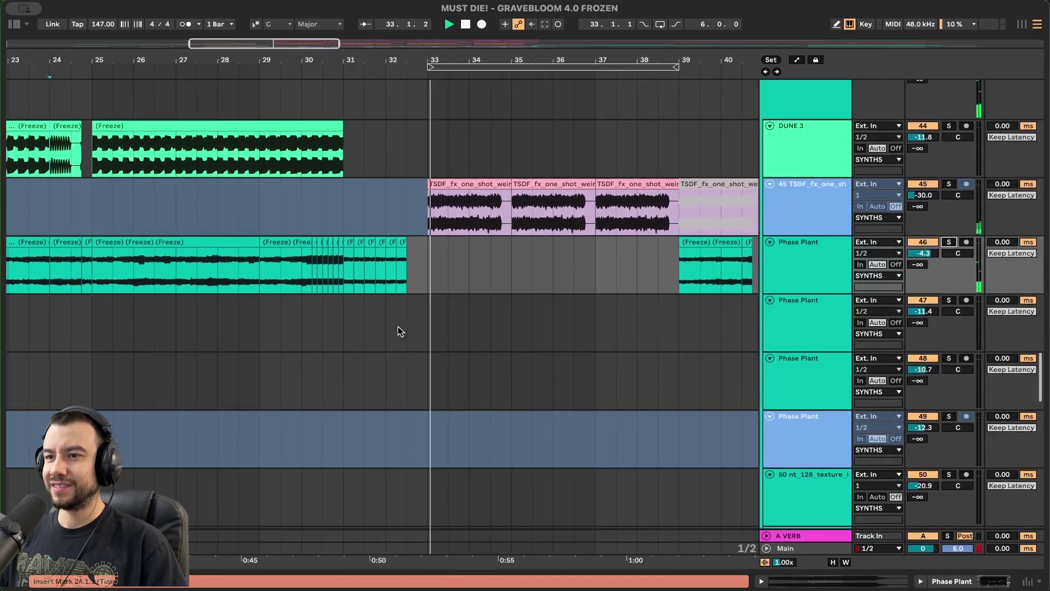
Stop playback and mark bars 30 to 33 on the Phase Plant 46 track.
{"action": "scroll", "coordinate": [398, 326], "scroll_direction": "down", "scroll_amount": 3}
{"action": "scroll", "coordinate": [398, 327], "scroll_direction": "left", "scroll_amount": 1}
{"action": "scroll", "coordinate": [398, 326], "scroll_direction": "up", "scroll_amount": 1}
{"action": "key", "text": "space"}
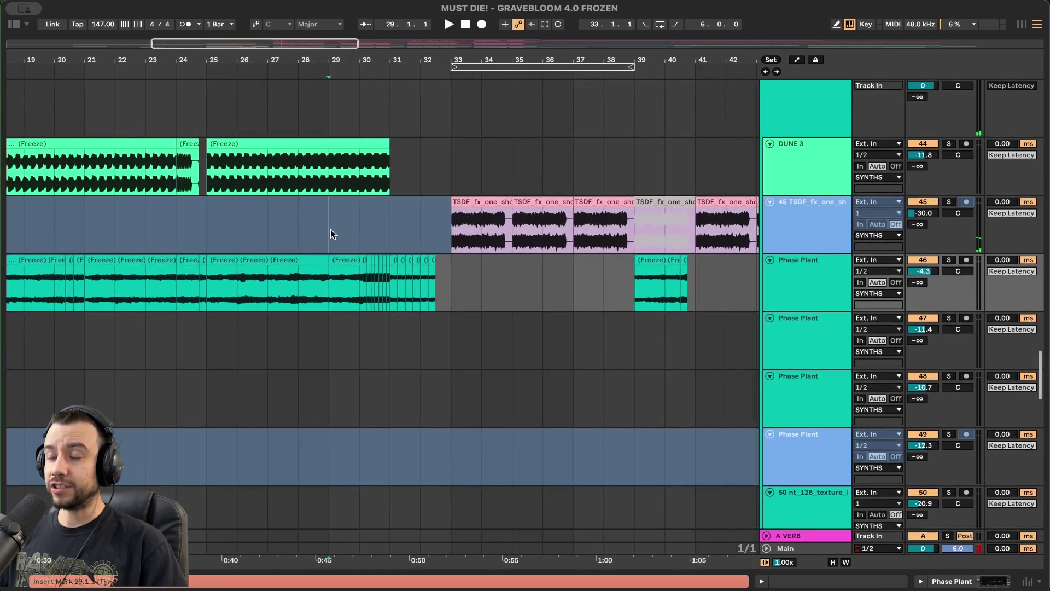
{"action": "left_click_drag", "start_coordinate": [330, 229], "coordinate": [456, 290]}
{"action": "scroll", "coordinate": [407, 319], "scroll_direction": "up", "scroll_amount": 3}
{"action": "left_click_drag", "start_coordinate": [311, 282], "coordinate": [505, 281]}
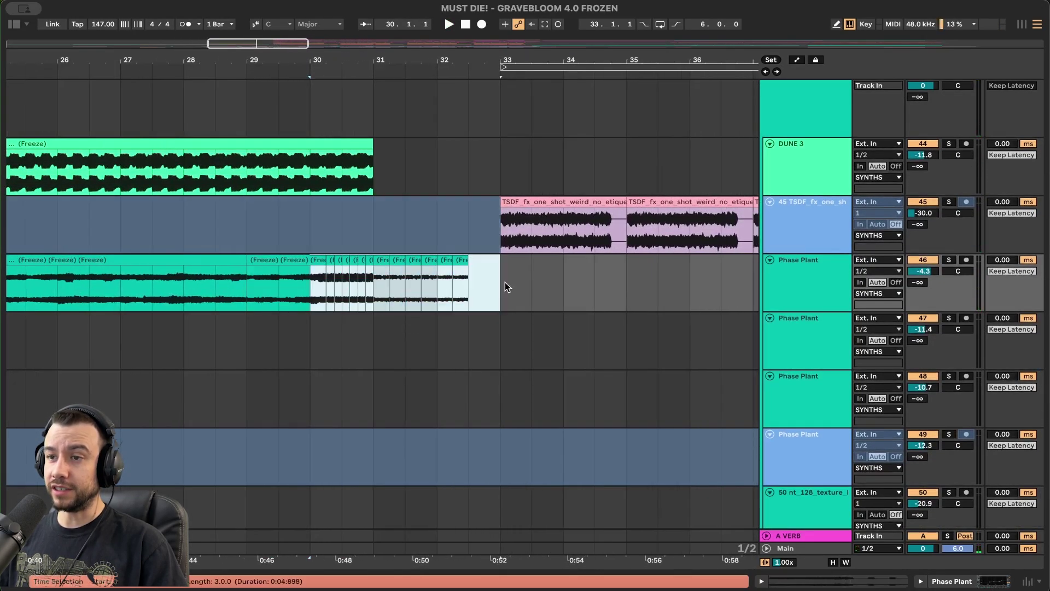
Replay the end of the build from bar 29 through to the drop at bar 33.
{"action": "left_click", "coordinate": [251, 215]}
{"action": "key", "text": "space"}
{"action": "scroll", "coordinate": [472, 408], "scroll_direction": "up", "scroll_amount": 2}
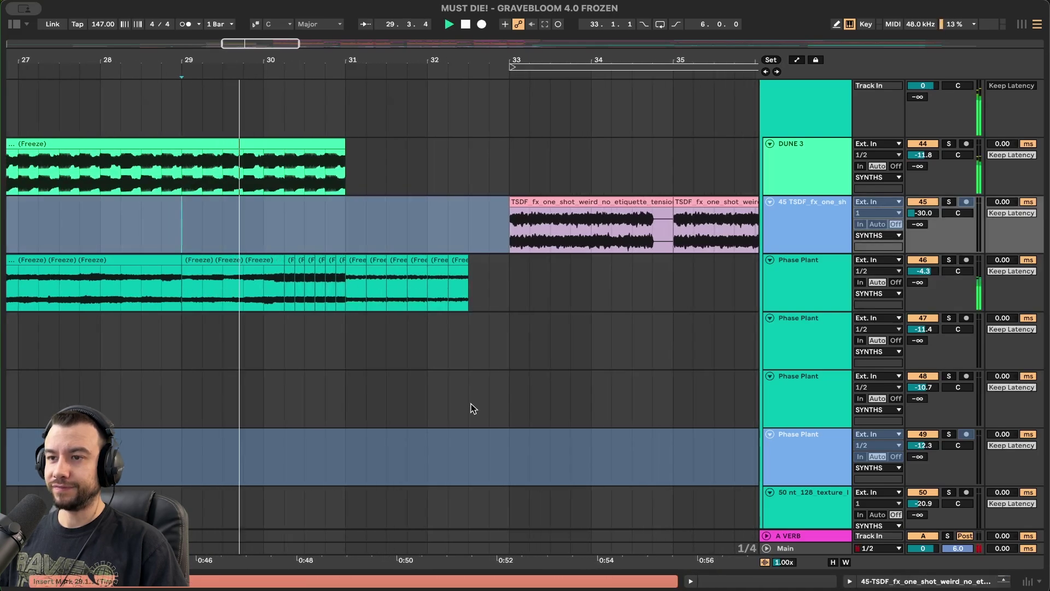
{"action": "scroll", "coordinate": [543, 287], "scroll_direction": "up", "scroll_amount": 2}
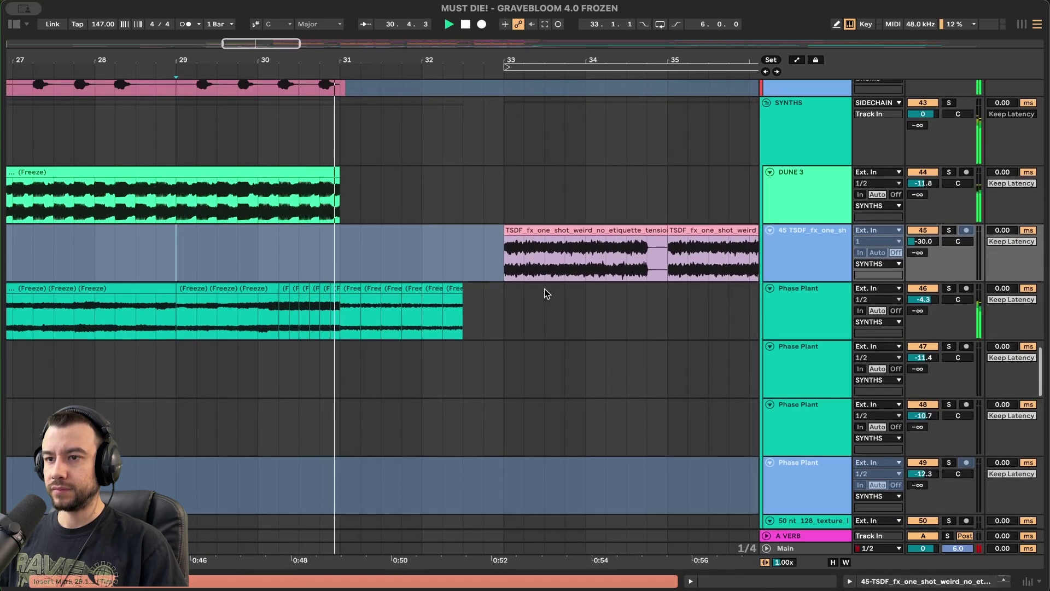
{"action": "scroll", "coordinate": [544, 288], "scroll_direction": "down", "scroll_amount": 2}
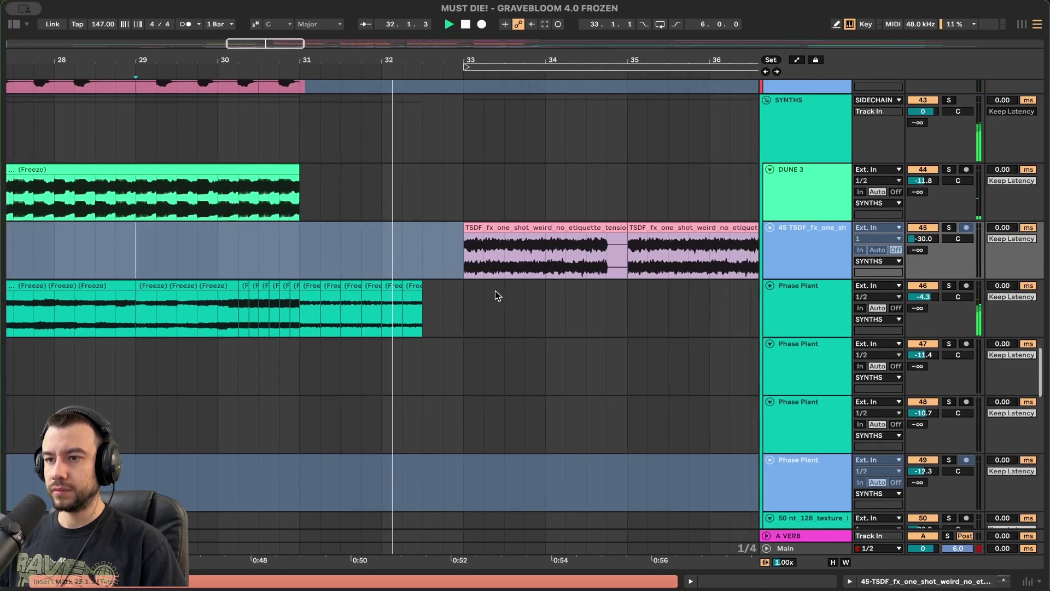
{"action": "scroll", "coordinate": [494, 290], "scroll_direction": "down", "scroll_amount": 2}
{"action": "scroll", "coordinate": [494, 290], "scroll_direction": "right", "scroll_amount": 3}
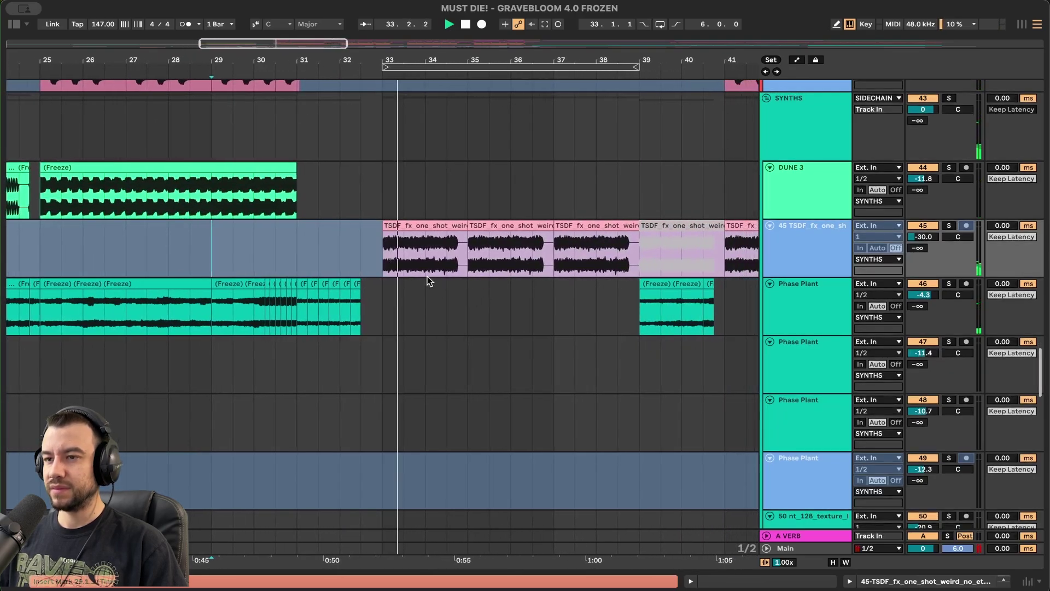
Examine the bass tracks, including the 7 Serum notes around bar 39, while the drop plays.
{"action": "scroll", "coordinate": [427, 276], "scroll_direction": "right", "scroll_amount": 2}
{"action": "scroll", "coordinate": [427, 280], "scroll_direction": "up", "scroll_amount": 15}
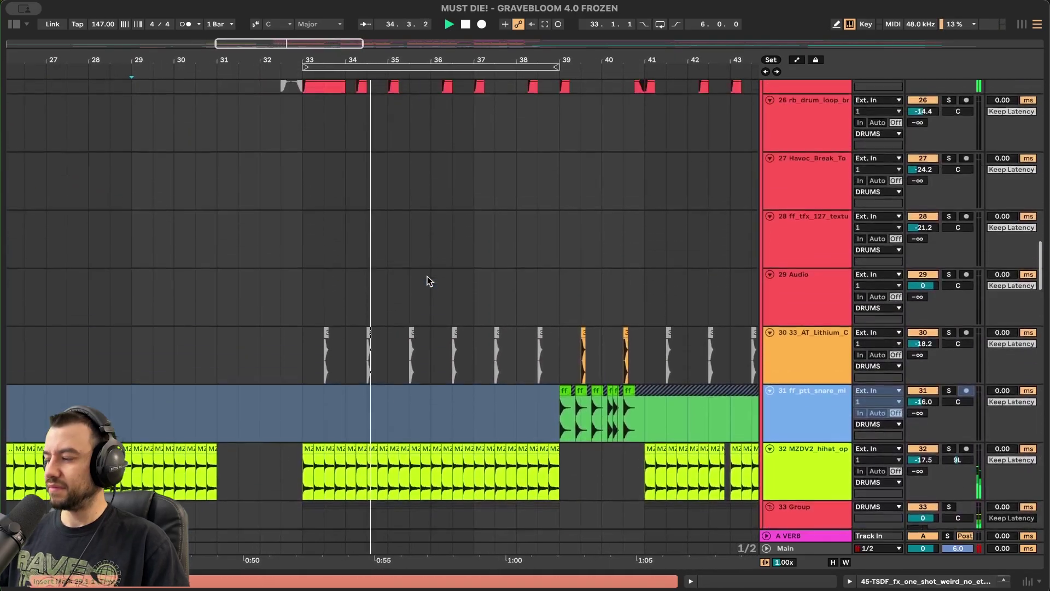
{"action": "scroll", "coordinate": [429, 280], "scroll_direction": "up", "scroll_amount": 15}
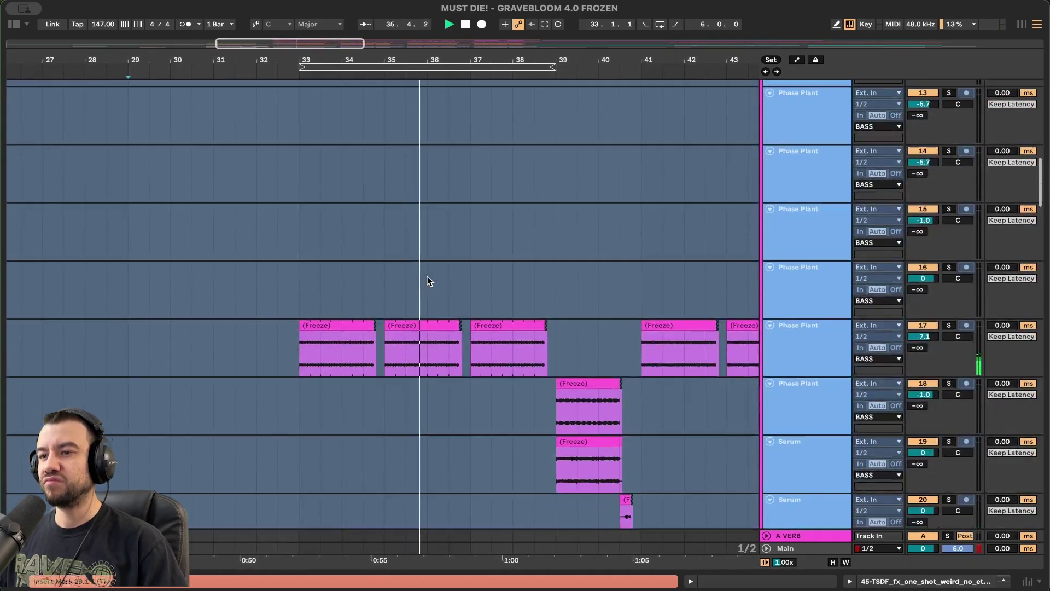
{"action": "scroll", "coordinate": [477, 348], "scroll_direction": "up", "scroll_amount": 10}
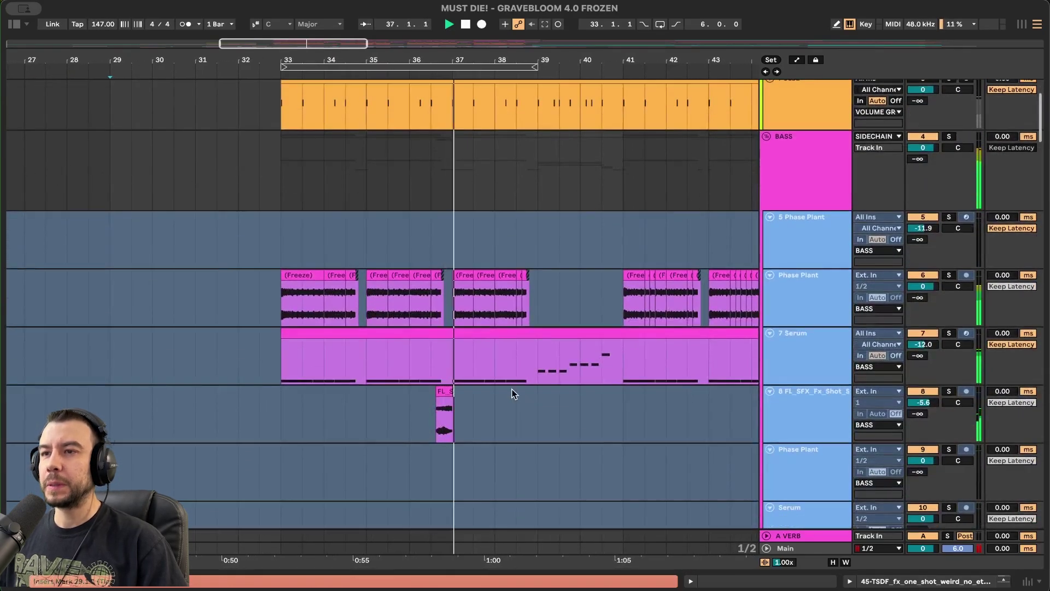
{"action": "scroll", "coordinate": [512, 389], "scroll_direction": "down", "scroll_amount": 2}
{"action": "scroll", "coordinate": [512, 383], "scroll_direction": "right", "scroll_amount": 3}
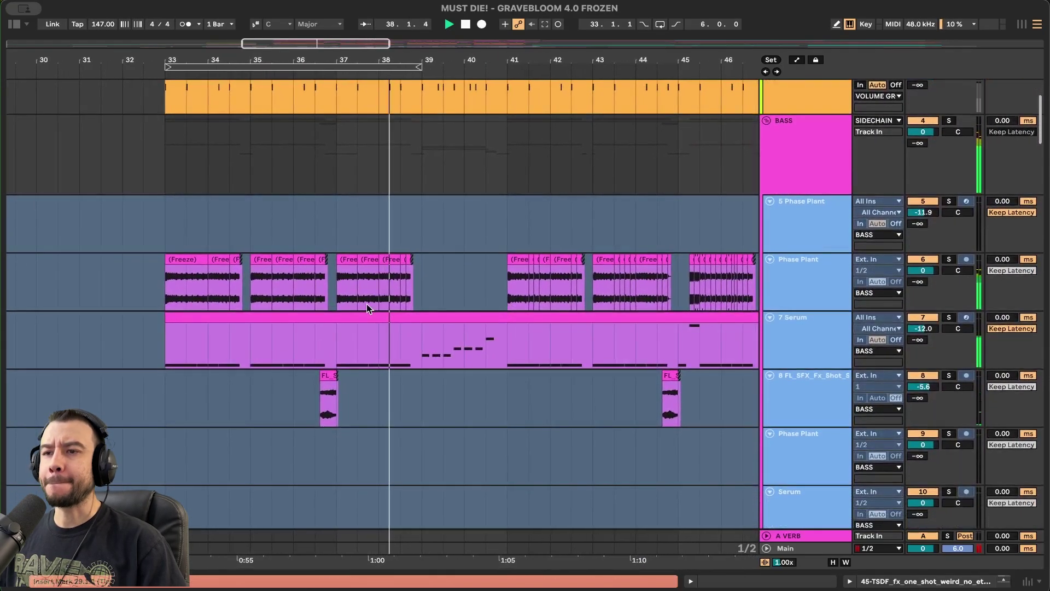
{"action": "scroll", "coordinate": [448, 377], "scroll_direction": "down", "scroll_amount": 3}
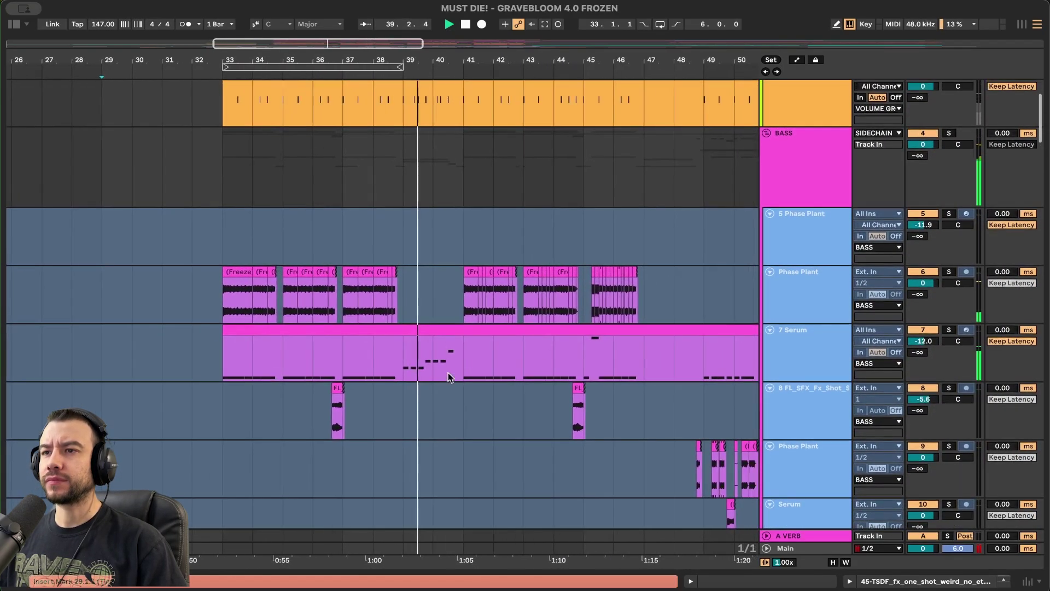
Examine the synth tracks, including the short Phase Plant 46 clips, during playback from about bar 40 to 51.
{"action": "scroll", "coordinate": [395, 373], "scroll_direction": "down", "scroll_amount": 2}
{"action": "scroll", "coordinate": [395, 373], "scroll_direction": "down", "scroll_amount": 15}
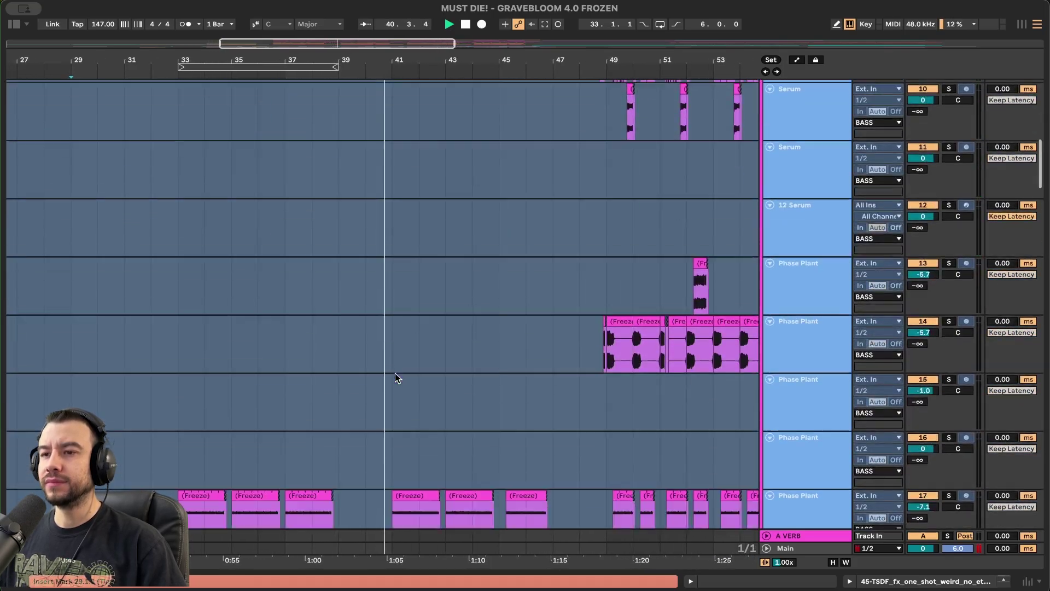
{"action": "scroll", "coordinate": [395, 373], "scroll_direction": "down", "scroll_amount": 20}
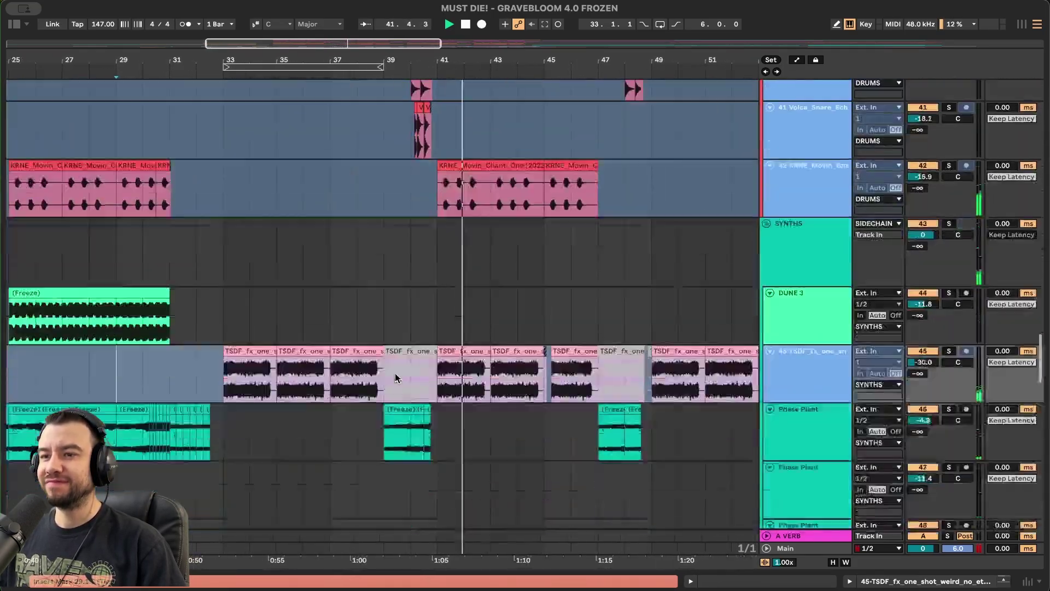
{"action": "scroll", "coordinate": [395, 377], "scroll_direction": "up", "scroll_amount": 3}
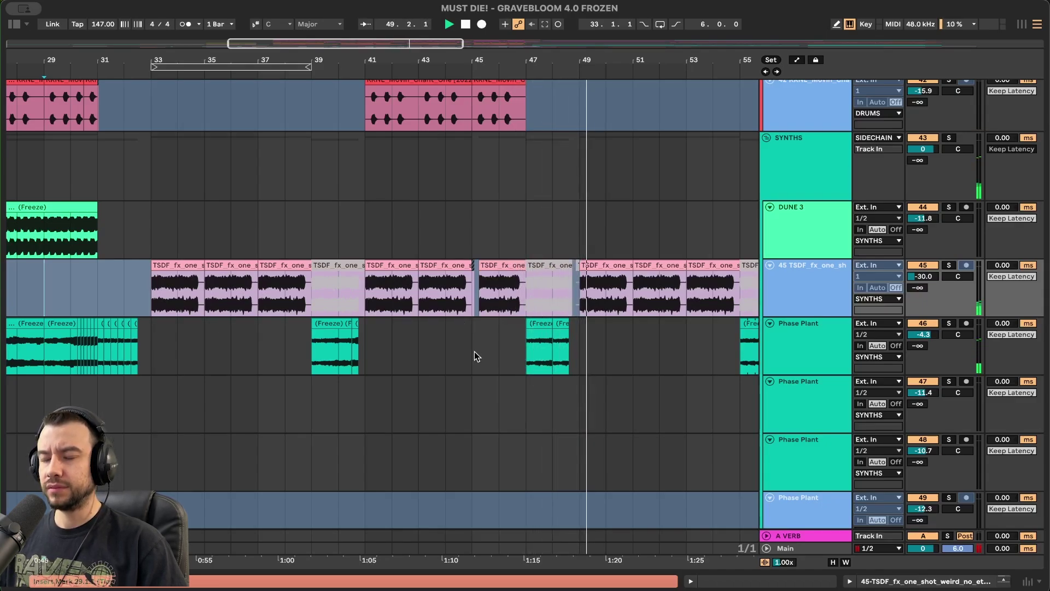
{"action": "scroll", "coordinate": [474, 352], "scroll_direction": "right", "scroll_amount": 3}
{"action": "scroll", "coordinate": [474, 352], "scroll_direction": "up", "scroll_amount": 2}
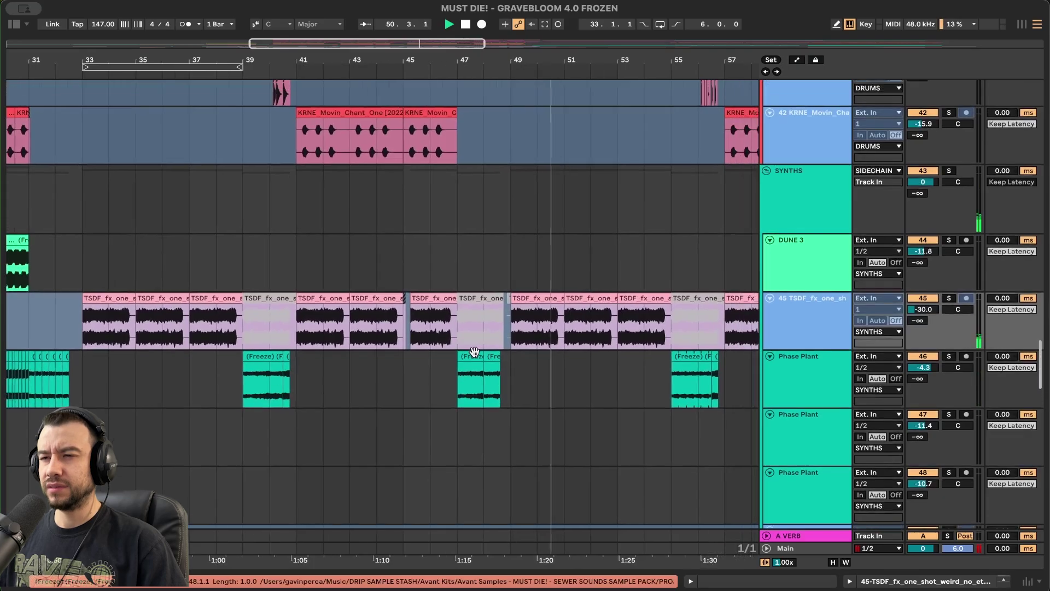
{"action": "scroll", "coordinate": [423, 357], "scroll_direction": "down", "scroll_amount": 3}
Examine the Phase Plant and Serum bass tracks while the second half of the drop plays from about bar 51.
{"action": "scroll", "coordinate": [424, 359], "scroll_direction": "up", "scroll_amount": 15}
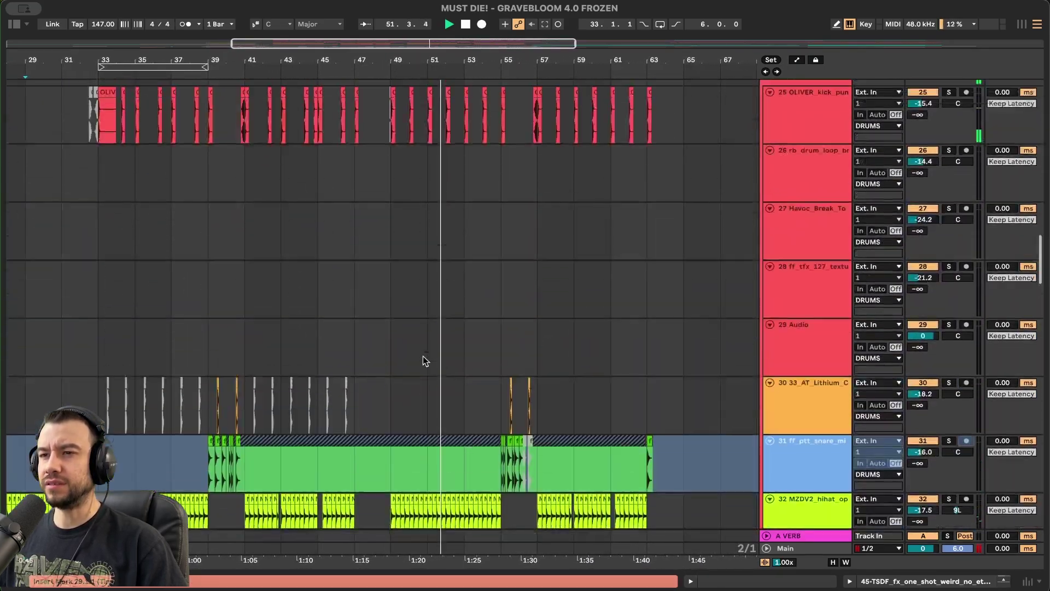
{"action": "scroll", "coordinate": [424, 360], "scroll_direction": "up", "scroll_amount": 6}
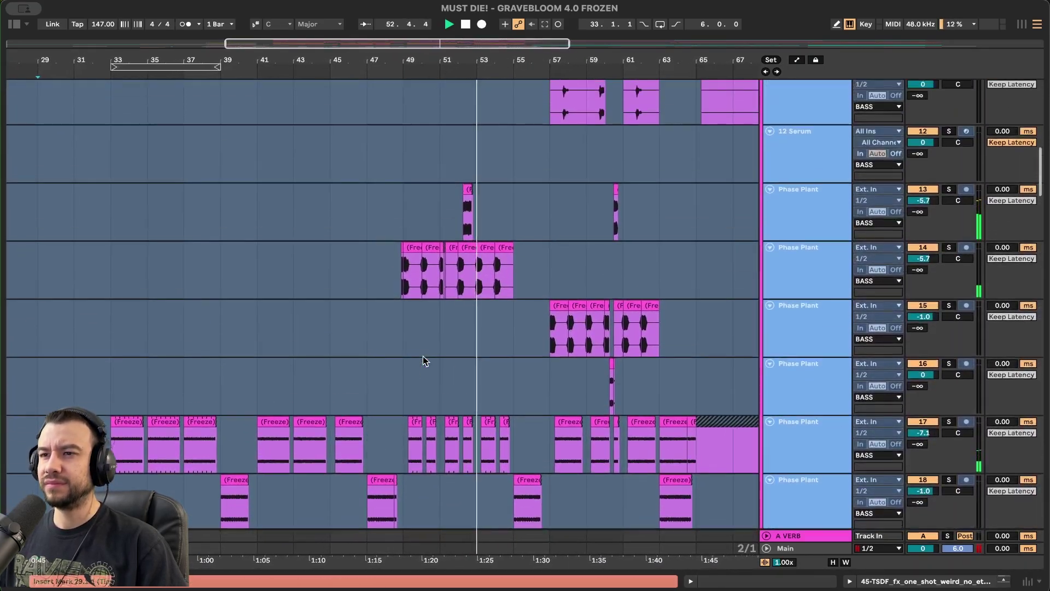
{"action": "scroll", "coordinate": [424, 360], "scroll_direction": "up", "scroll_amount": 1}
{"action": "scroll", "coordinate": [520, 332], "scroll_direction": "up", "scroll_amount": 4}
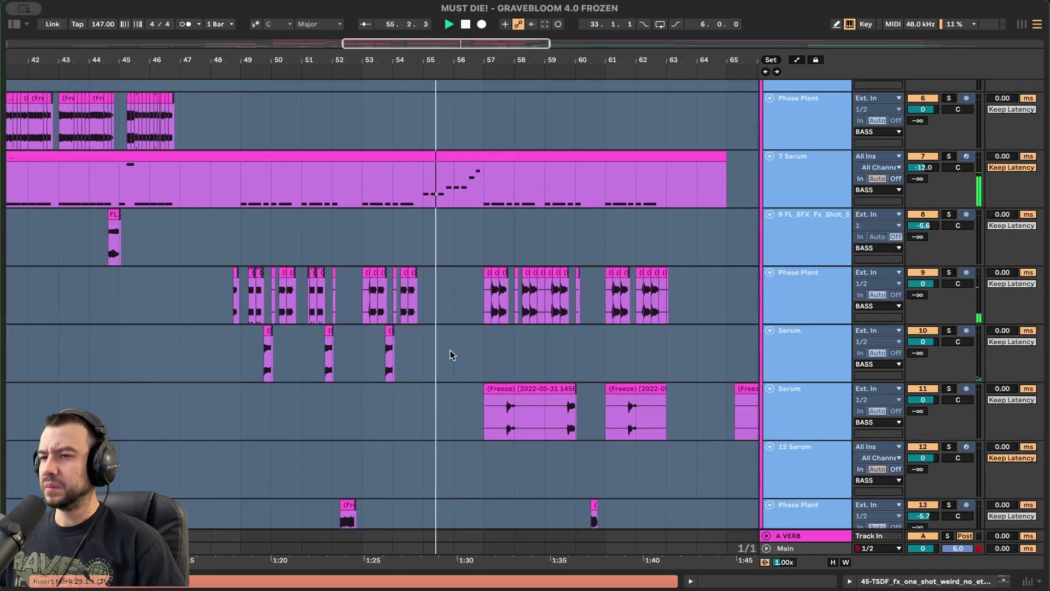
{"action": "scroll", "coordinate": [450, 355], "scroll_direction": "down", "scroll_amount": 2}
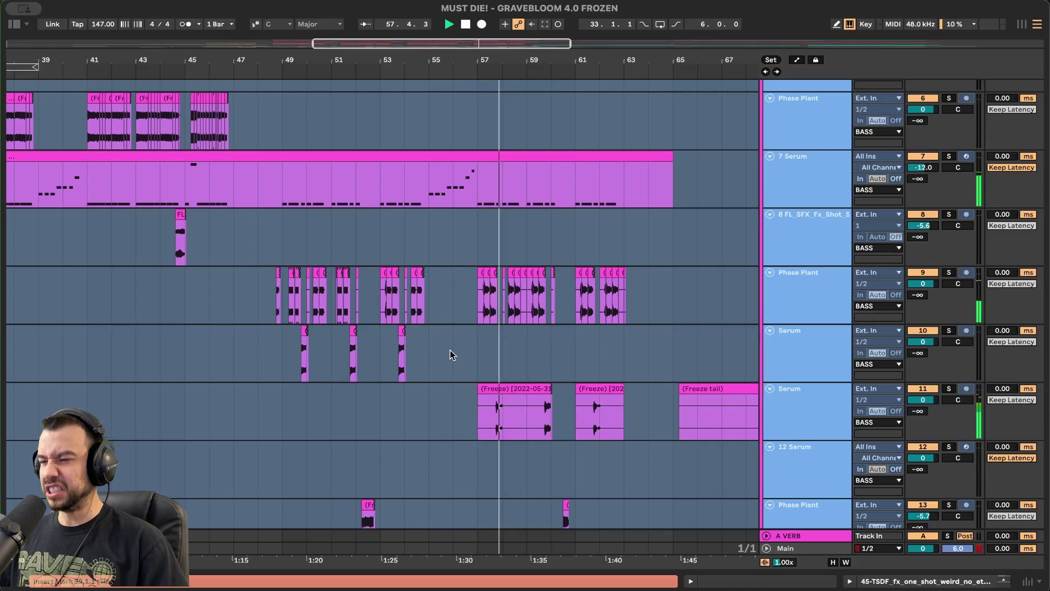
{"action": "scroll", "coordinate": [450, 354], "scroll_direction": "down", "scroll_amount": 3}
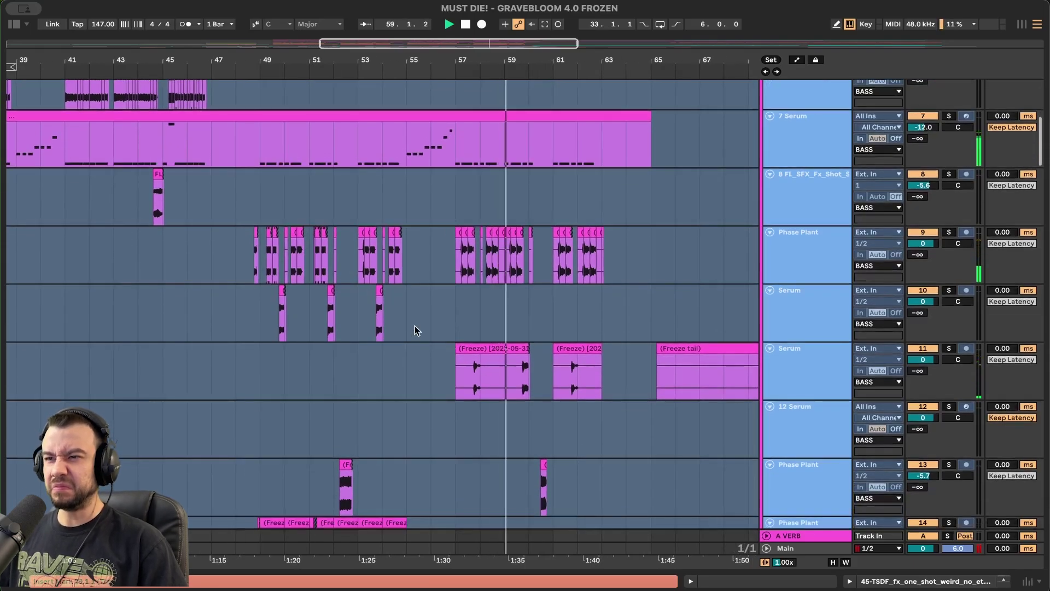
{"action": "scroll", "coordinate": [414, 326], "scroll_direction": "down", "scroll_amount": 1}
{"action": "scroll", "coordinate": [415, 325], "scroll_direction": "down", "scroll_amount": 1}
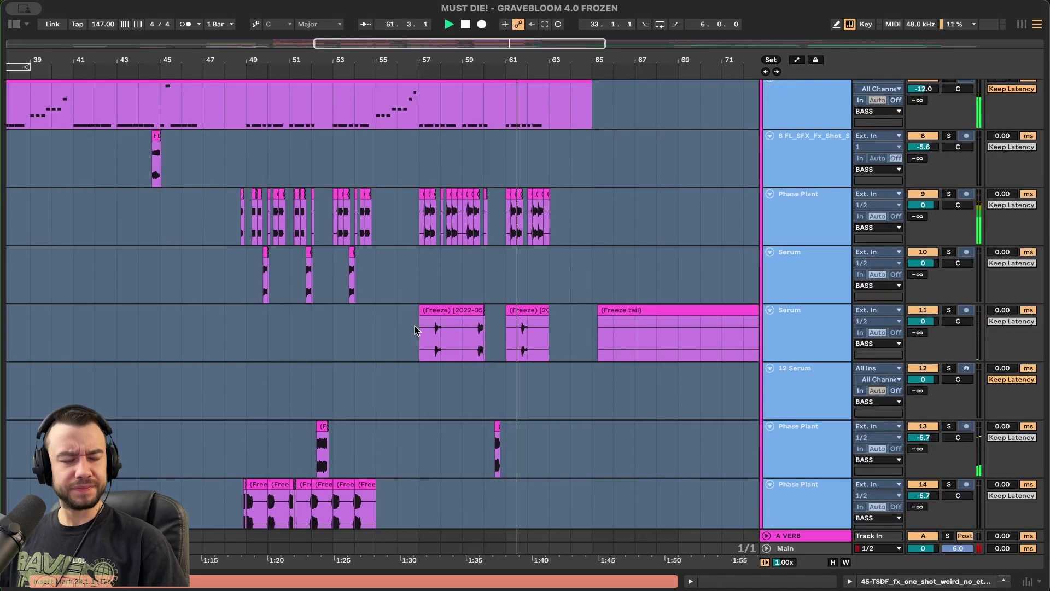
{"action": "scroll", "coordinate": [414, 326], "scroll_direction": "down", "scroll_amount": 2}
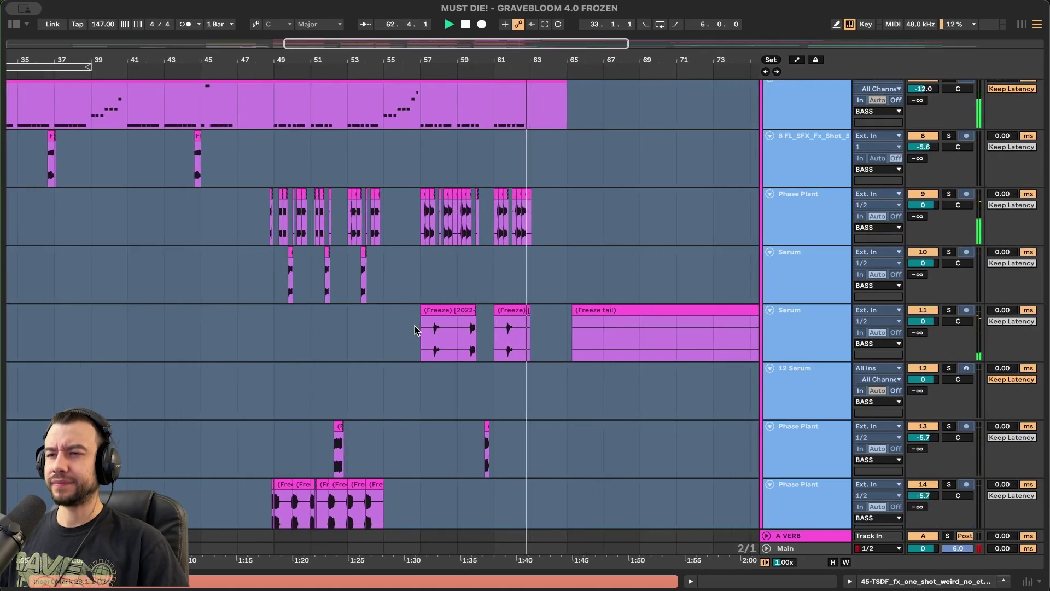
{"action": "scroll", "coordinate": [415, 326], "scroll_direction": "down", "scroll_amount": 1}
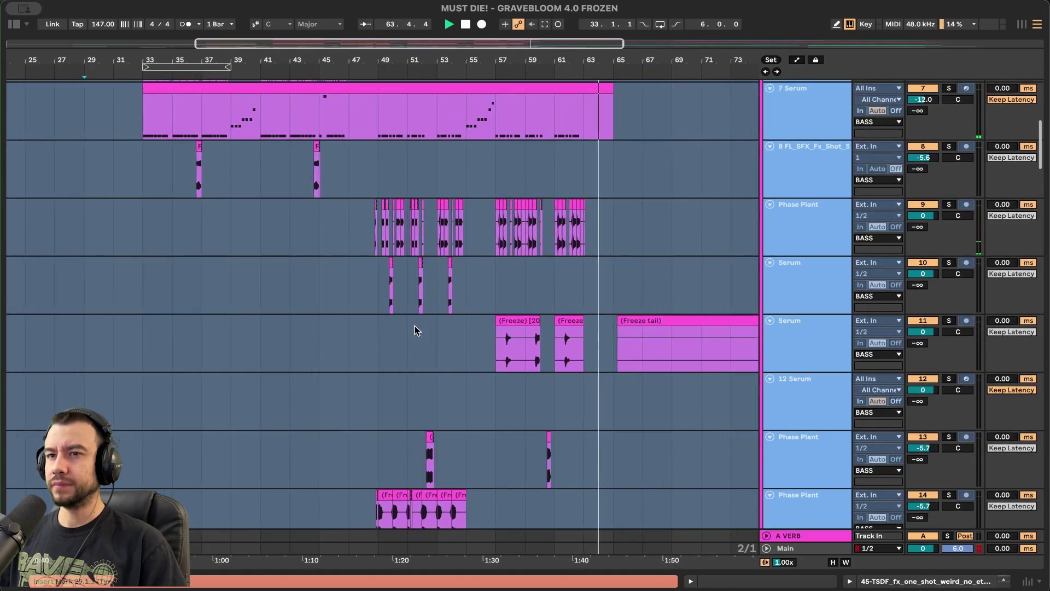
{"action": "scroll", "coordinate": [520, 424], "scroll_direction": "up", "scroll_amount": 3}
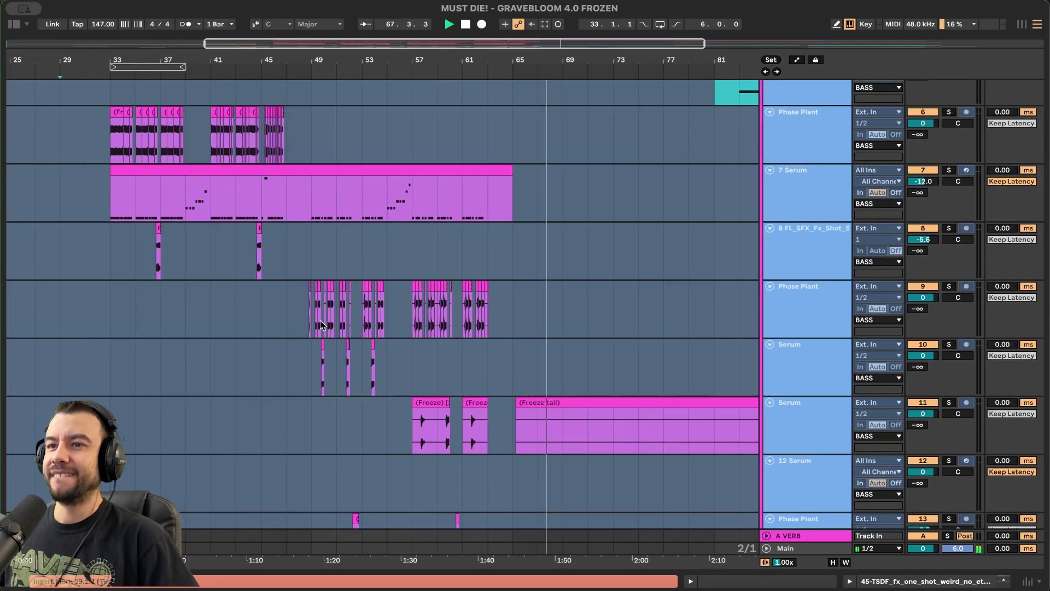
Restart playback from bar 27 and go down through the drum tracks to the SYNTHS group.
{"action": "scroll", "coordinate": [268, 305], "scroll_direction": "left", "scroll_amount": 5}
{"action": "scroll", "coordinate": [291, 232], "scroll_direction": "down", "scroll_amount": 2}
{"action": "left_click", "coordinate": [289, 218]}
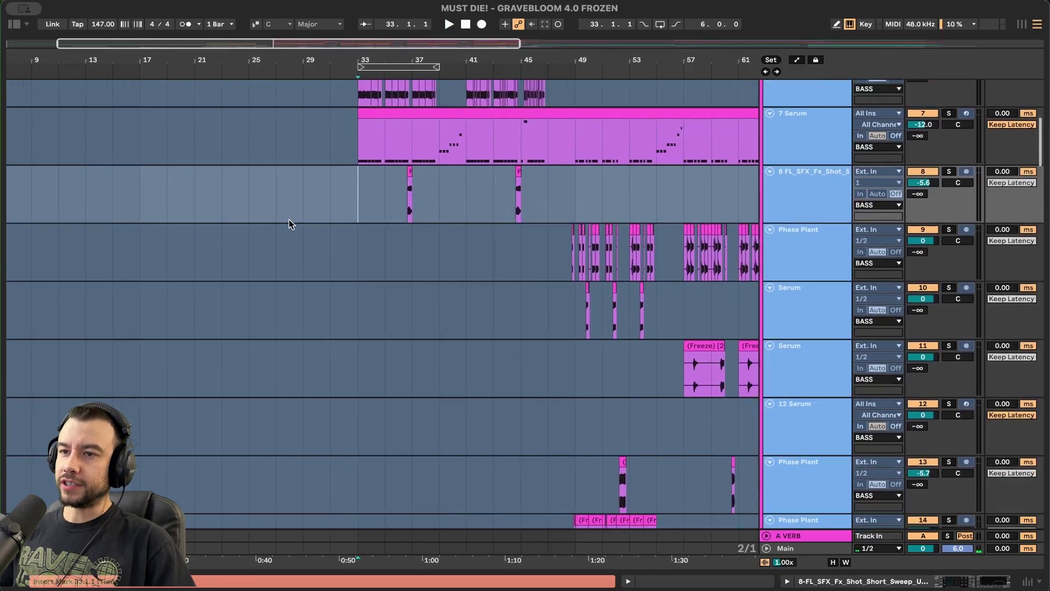
{"action": "key", "text": "space"}
{"action": "scroll", "coordinate": [353, 304], "scroll_direction": "down", "scroll_amount": 20}
{"action": "scroll", "coordinate": [353, 304], "scroll_direction": "down", "scroll_amount": 20}
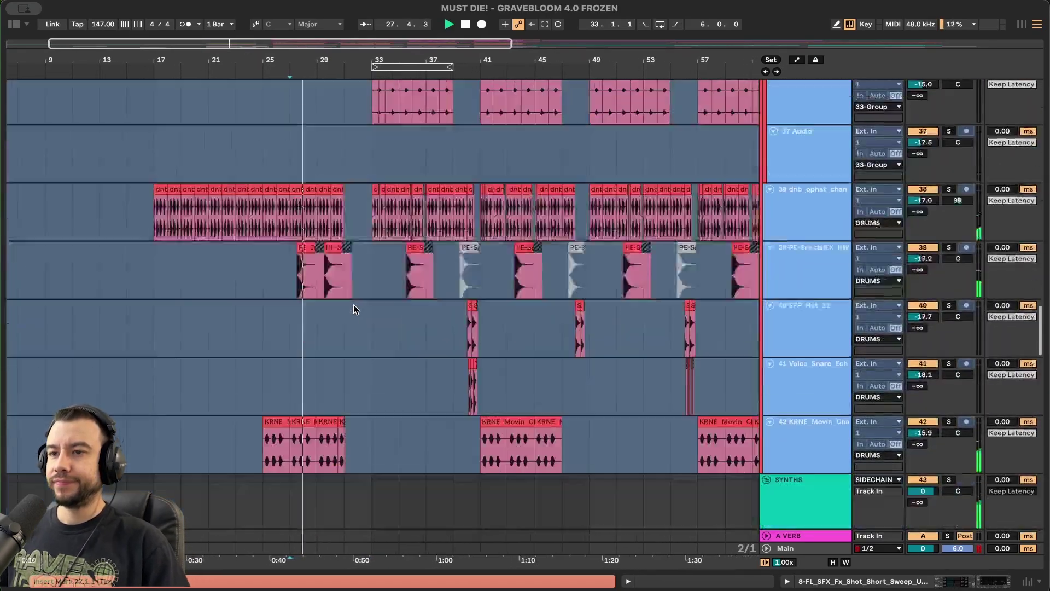
Select bars 31 to 33 from the SYNTHS group down through Phase Plant 46 and play that stretch in the full mix.
{"action": "key", "text": "space"}
{"action": "left_click", "coordinate": [322, 309]}
{"action": "key", "text": "plus"}
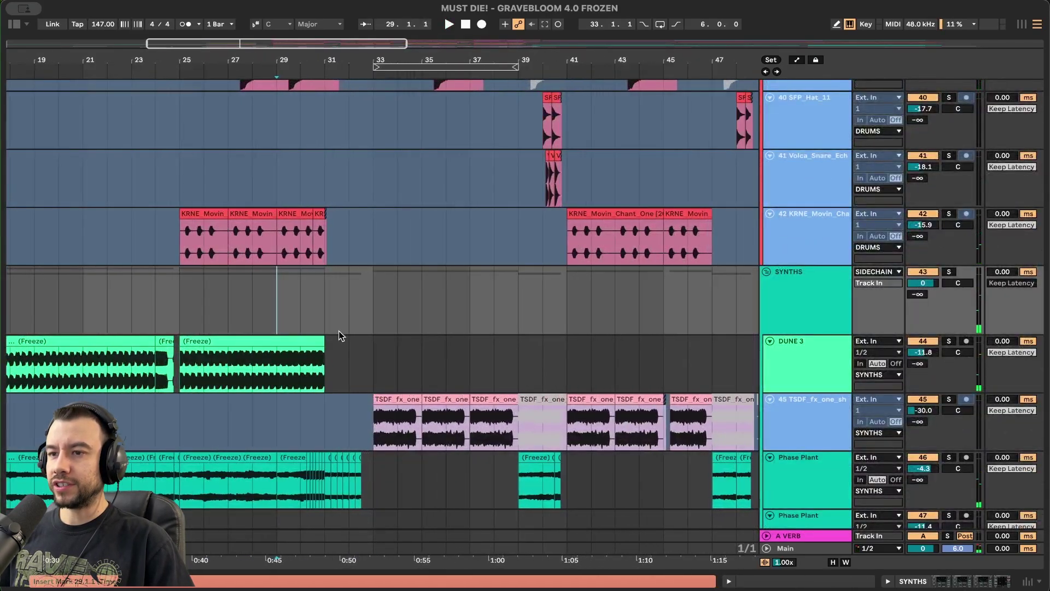
{"action": "left_click_drag", "start_coordinate": [339, 331], "coordinate": [377, 481]}
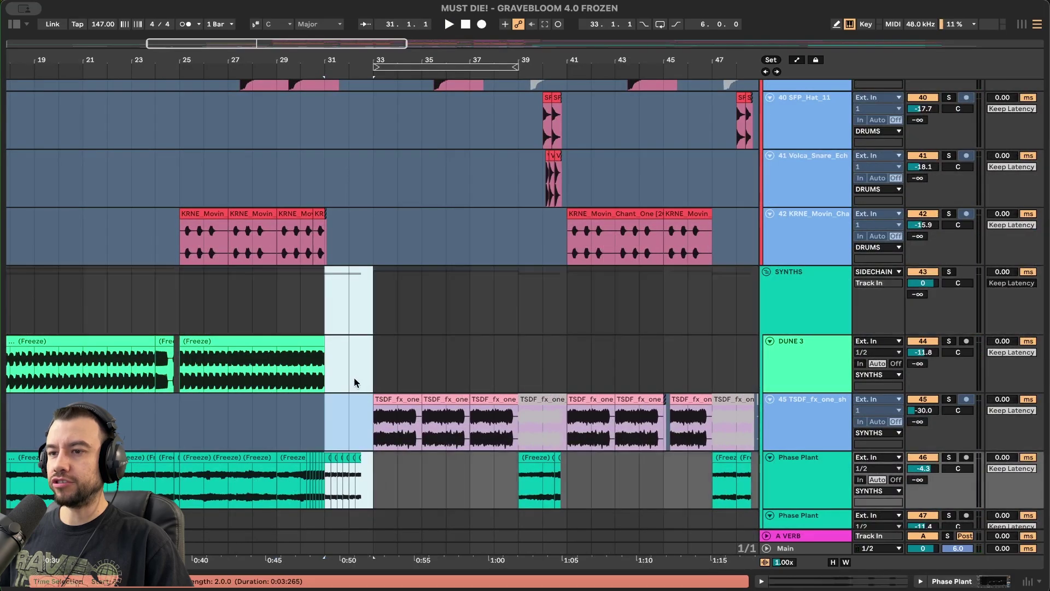
{"action": "key", "text": "space"}
{"action": "key", "text": "plus"}
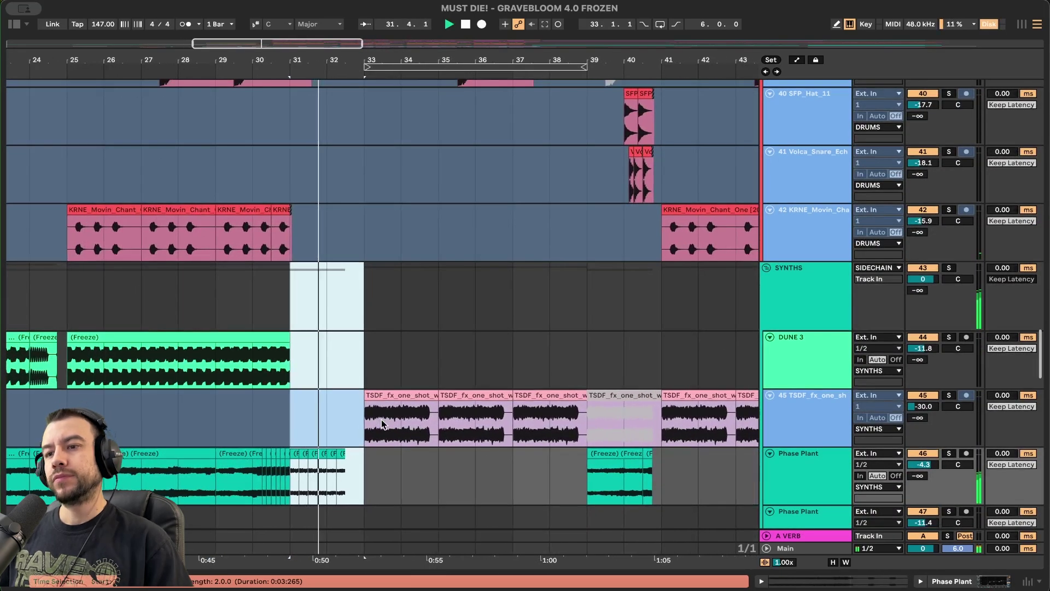
{"action": "scroll", "coordinate": [381, 419], "scroll_direction": "right", "scroll_amount": 2}
{"action": "scroll", "coordinate": [381, 419], "scroll_direction": "up", "scroll_amount": 1}
{"action": "scroll", "coordinate": [382, 419], "scroll_direction": "down", "scroll_amount": 5}
{"action": "scroll", "coordinate": [337, 402], "scroll_direction": "down", "scroll_amount": 3}
{"action": "scroll", "coordinate": [337, 402], "scroll_direction": "left", "scroll_amount": 1}
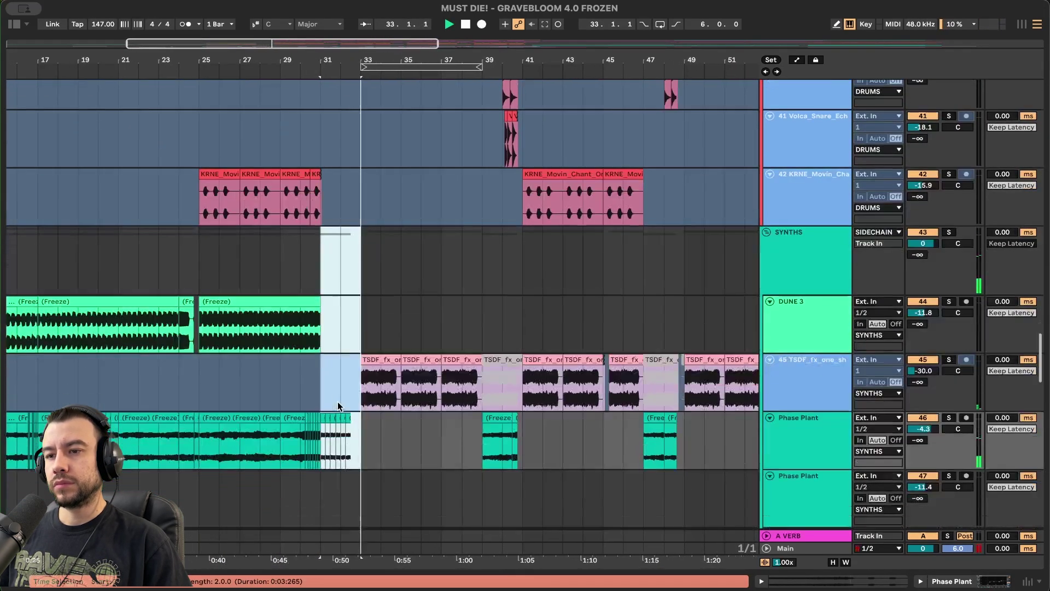
Solo Phase Plant track 46 and audition its last short clips from bar 31 on their own.
{"action": "left_click", "coordinate": [949, 386]}
{"action": "key", "text": "space"}
{"action": "key", "text": "space"}
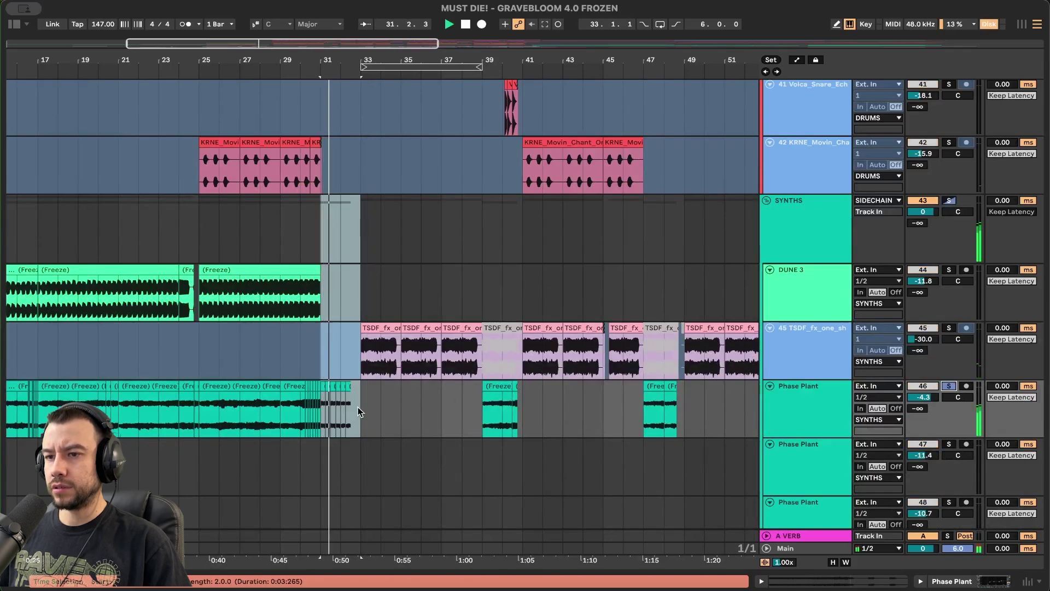
{"action": "scroll", "coordinate": [358, 411], "scroll_direction": "up", "scroll_amount": 3}
{"action": "left_click", "coordinate": [313, 408]}
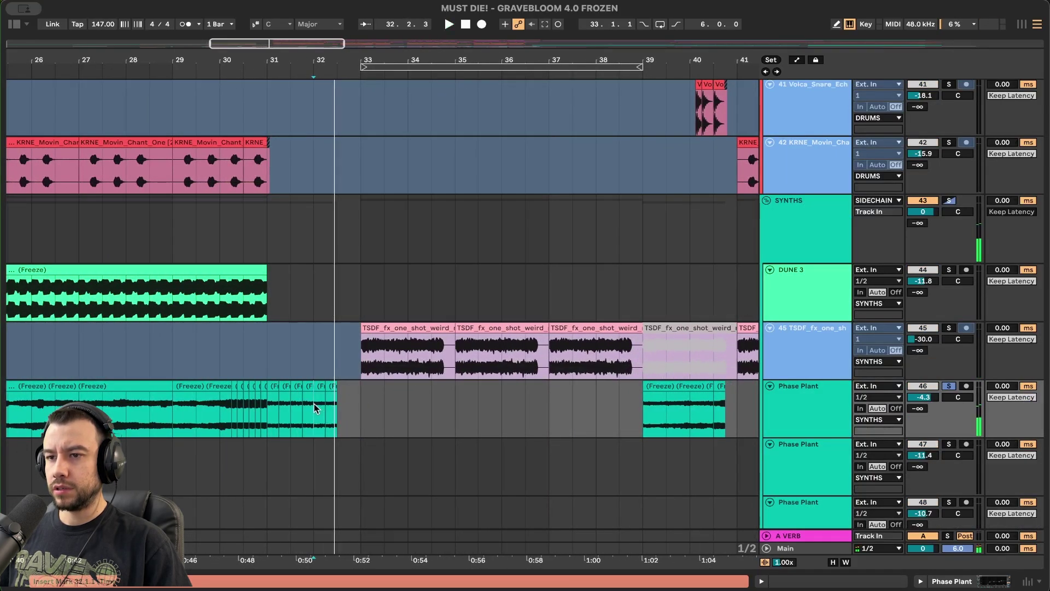
{"action": "left_click_drag", "start_coordinate": [315, 407], "coordinate": [338, 408]}
{"action": "left_click", "coordinate": [298, 409]}
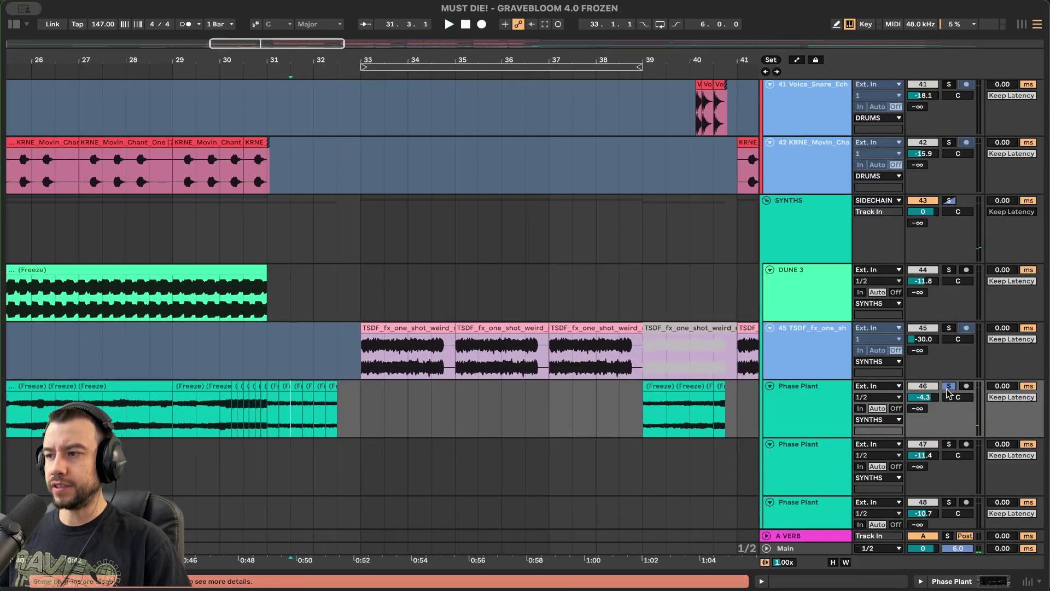
Turn off the Phase Plant 46 solo and play its final clips in the full mix from 31.3.
{"action": "scroll", "coordinate": [346, 409], "scroll_direction": "down", "scroll_amount": 2}
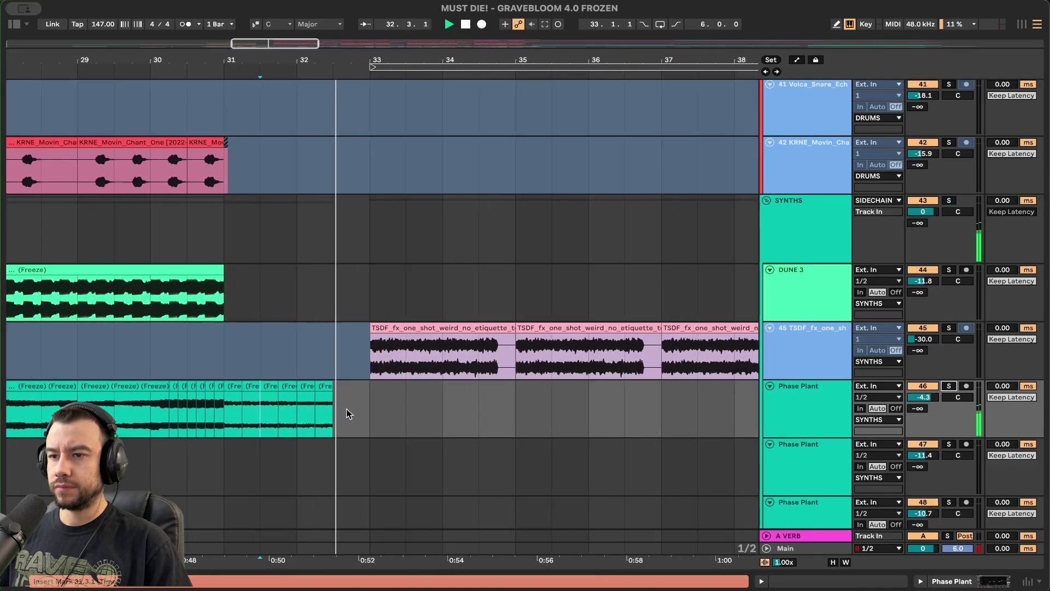
{"action": "scroll", "coordinate": [346, 408], "scroll_direction": "down", "scroll_amount": 15}
{"action": "key", "text": "space"}
{"action": "scroll", "coordinate": [346, 409], "scroll_direction": "up", "scroll_amount": 4}
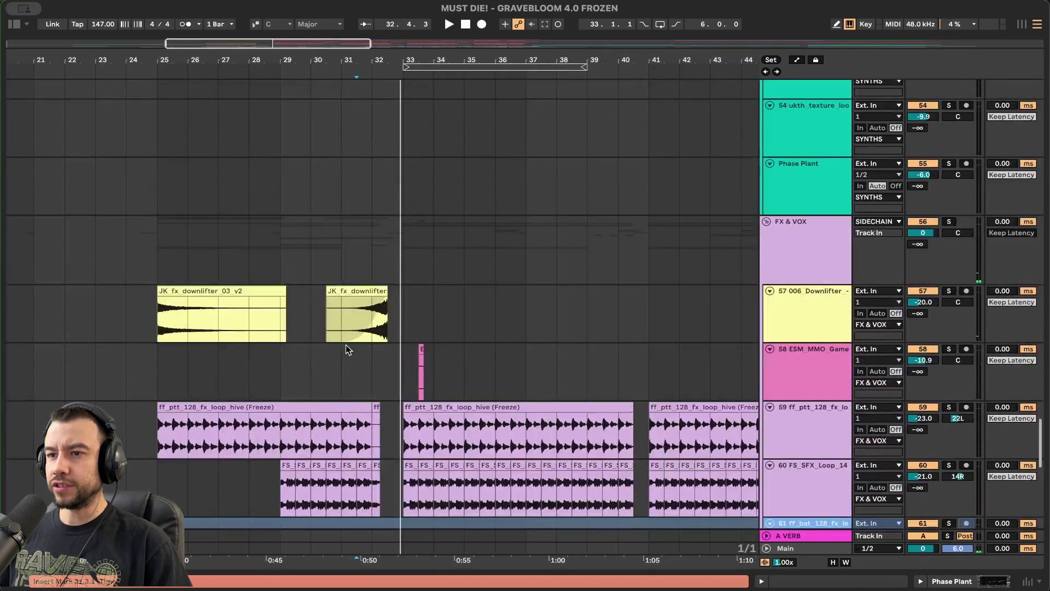
Play from bar 31 while examining the downlifter, loop, vocal and riser clips in the FX & VOX group.
{"action": "left_click", "coordinate": [339, 332]}
{"action": "key", "text": "space"}
{"action": "scroll", "coordinate": [334, 327], "scroll_direction": "down", "scroll_amount": 1}
{"action": "scroll", "coordinate": [334, 326], "scroll_direction": "down", "scroll_amount": 6}
{"action": "scroll", "coordinate": [334, 327], "scroll_direction": "up", "scroll_amount": 2}
{"action": "scroll", "coordinate": [335, 326], "scroll_direction": "down", "scroll_amount": 1}
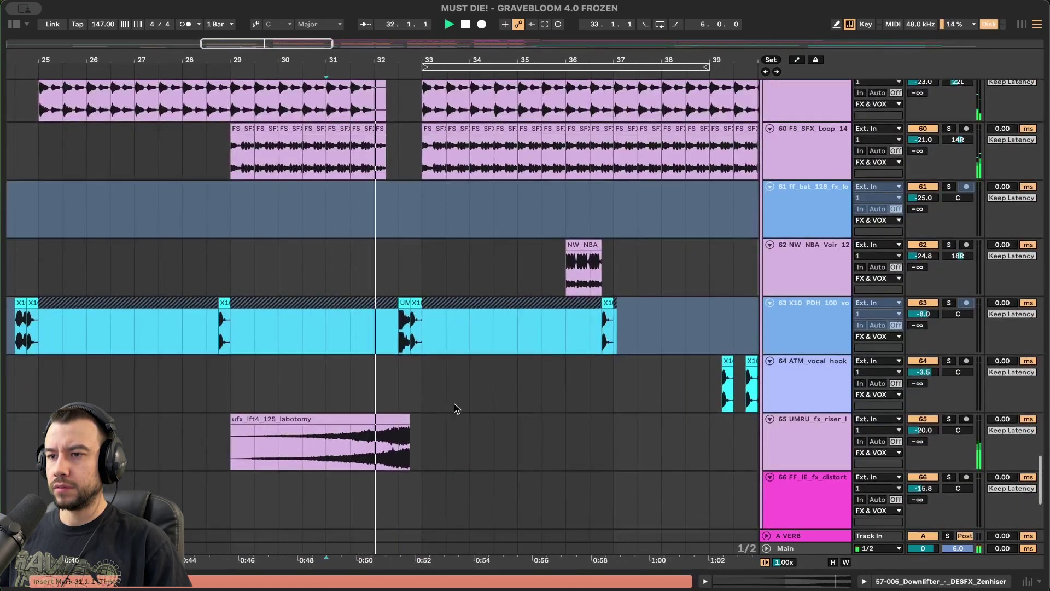
Audition the UMRU and X10 vocal clips on track 63 in solo just before bar 33, and turn the solo off.
{"action": "scroll", "coordinate": [436, 401], "scroll_direction": "up", "scroll_amount": 1}
{"action": "scroll", "coordinate": [435, 401], "scroll_direction": "up", "scroll_amount": 3}
{"action": "left_click", "coordinate": [542, 385]}
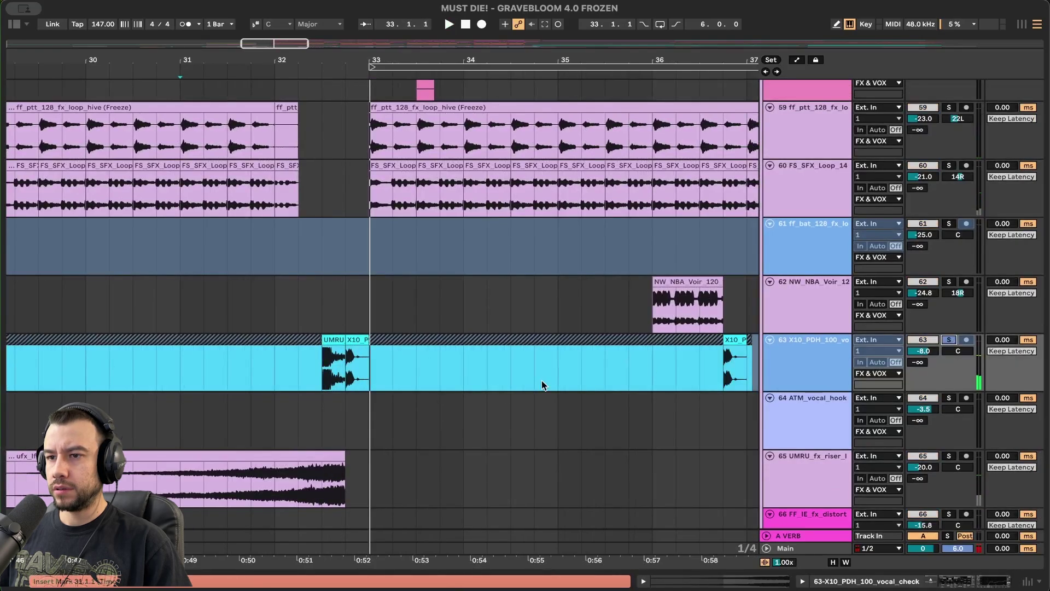
{"action": "left_click", "coordinate": [332, 341]}
{"action": "key", "text": "space"}
{"action": "key", "text": "space"}
{"action": "key", "text": "space"}
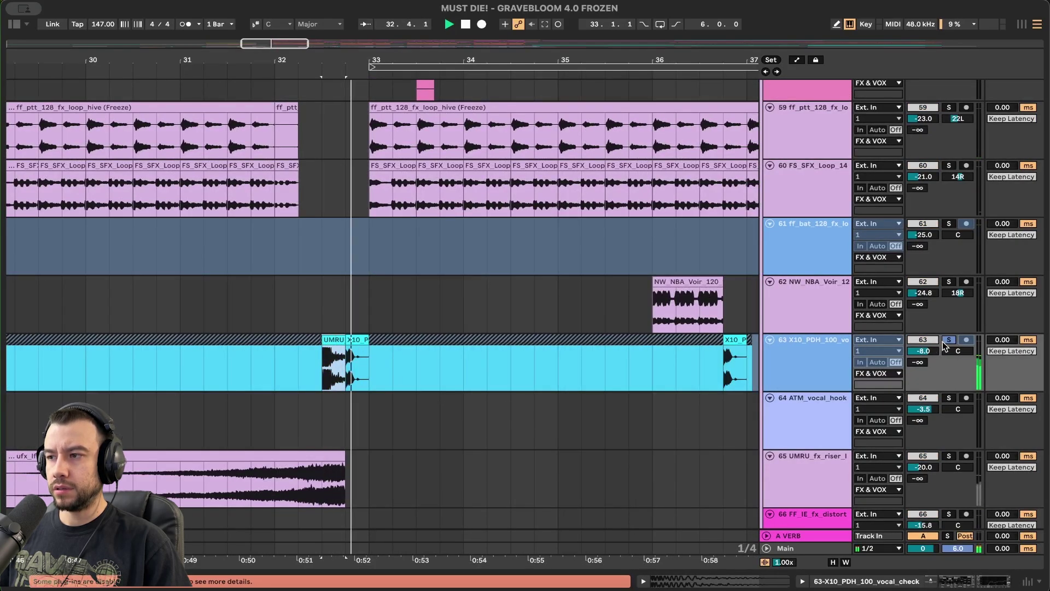
{"action": "key", "text": "space"}
{"action": "left_click", "coordinate": [949, 339]}
Play the transition into the drop from bar 32 with all tracks audible.
{"action": "left_click", "coordinate": [282, 293]}
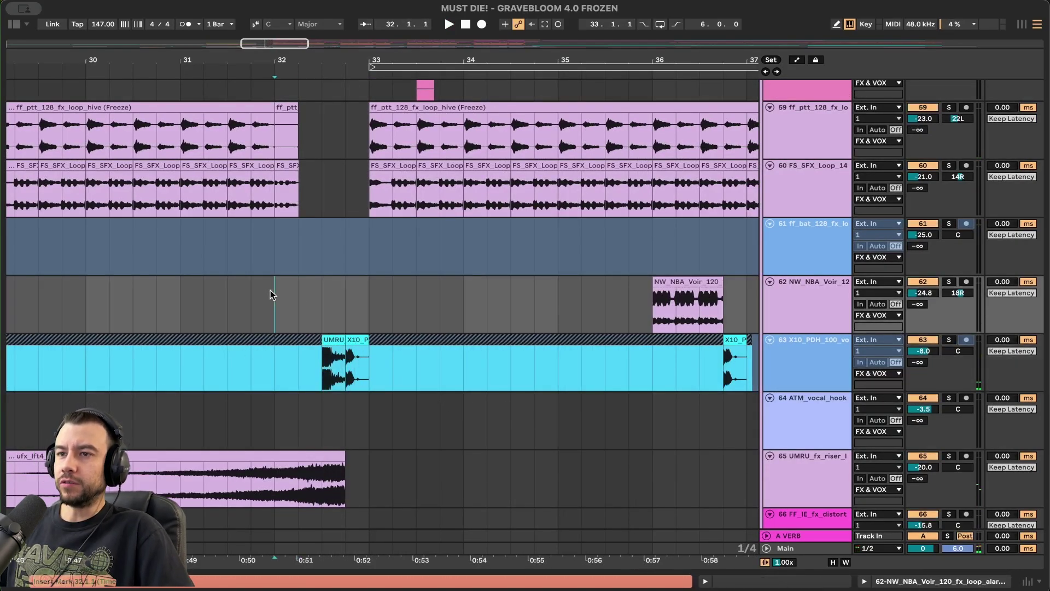
{"action": "key", "text": "space"}
{"action": "scroll", "coordinate": [363, 341], "scroll_direction": "down", "scroll_amount": 3}
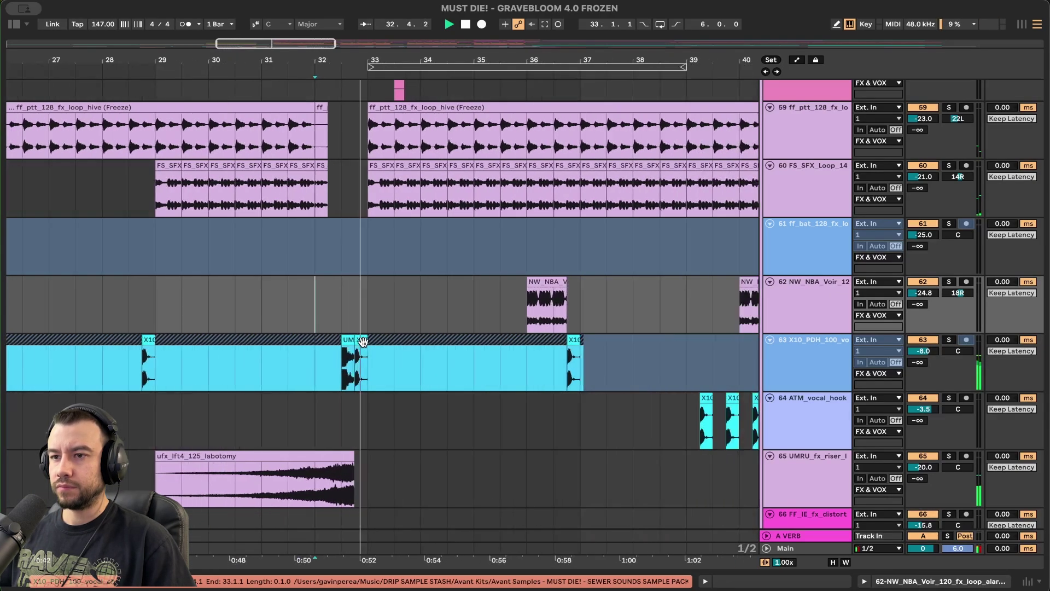
{"action": "scroll", "coordinate": [362, 342], "scroll_direction": "up", "scroll_amount": 4}
{"action": "scroll", "coordinate": [365, 347], "scroll_direction": "up", "scroll_amount": 3}
Play the very start of the drop from bar 33 in the full mix and stop.
{"action": "left_click", "coordinate": [259, 260]}
{"action": "key", "text": "space"}
{"action": "key", "text": "space"}
{"action": "scroll", "coordinate": [259, 260], "scroll_direction": "up", "scroll_amount": 2}
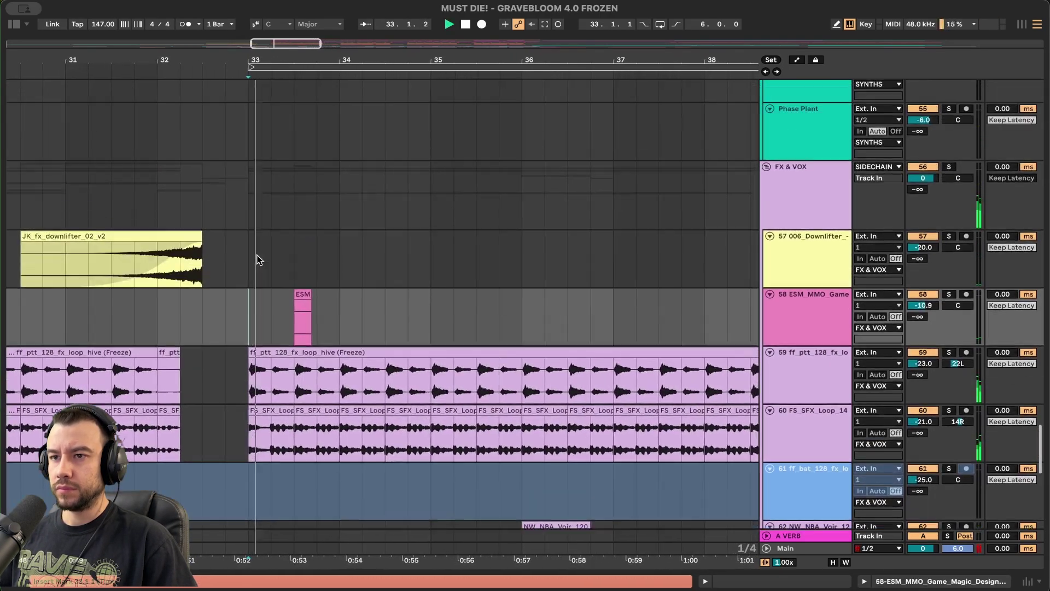
{"action": "key", "text": "space"}
Solo the Phase Plant bass on track 6 and play its first frozen clip from bar 33.
{"action": "scroll", "coordinate": [258, 260], "scroll_direction": "up", "scroll_amount": 20}
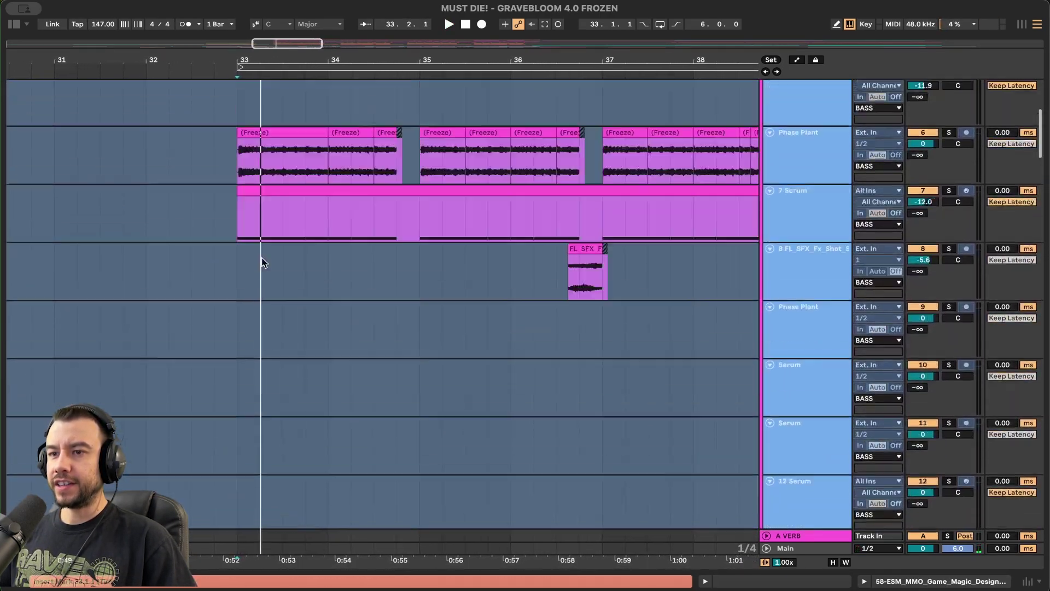
{"action": "scroll", "coordinate": [262, 258], "scroll_direction": "up", "scroll_amount": 8}
{"action": "left_click", "coordinate": [949, 323]}
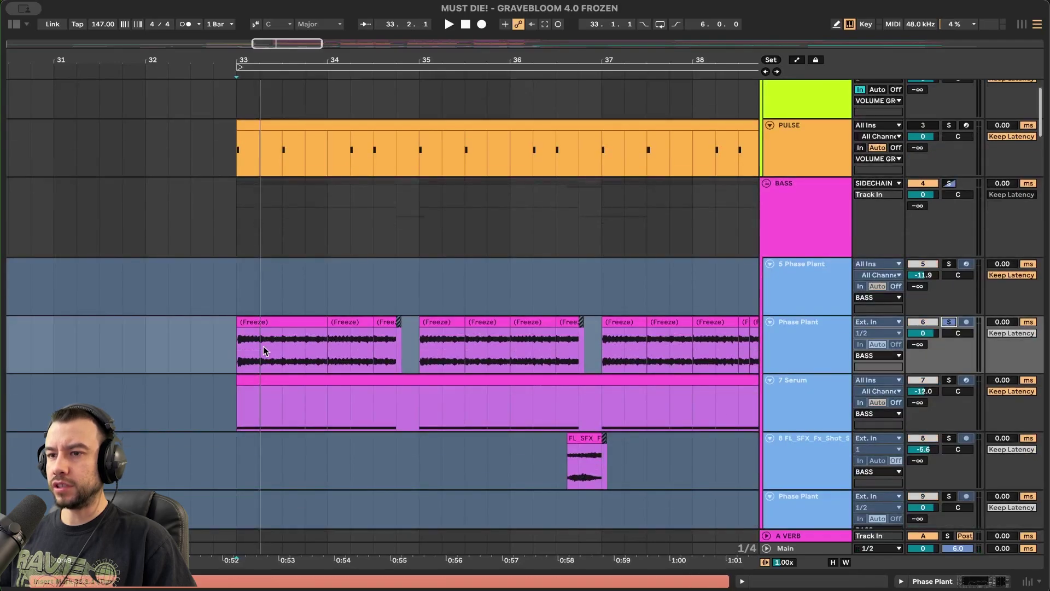
{"action": "scroll", "coordinate": [277, 326], "scroll_direction": "up", "scroll_amount": 3}
{"action": "left_click", "coordinate": [241, 323]}
{"action": "key", "text": "space"}
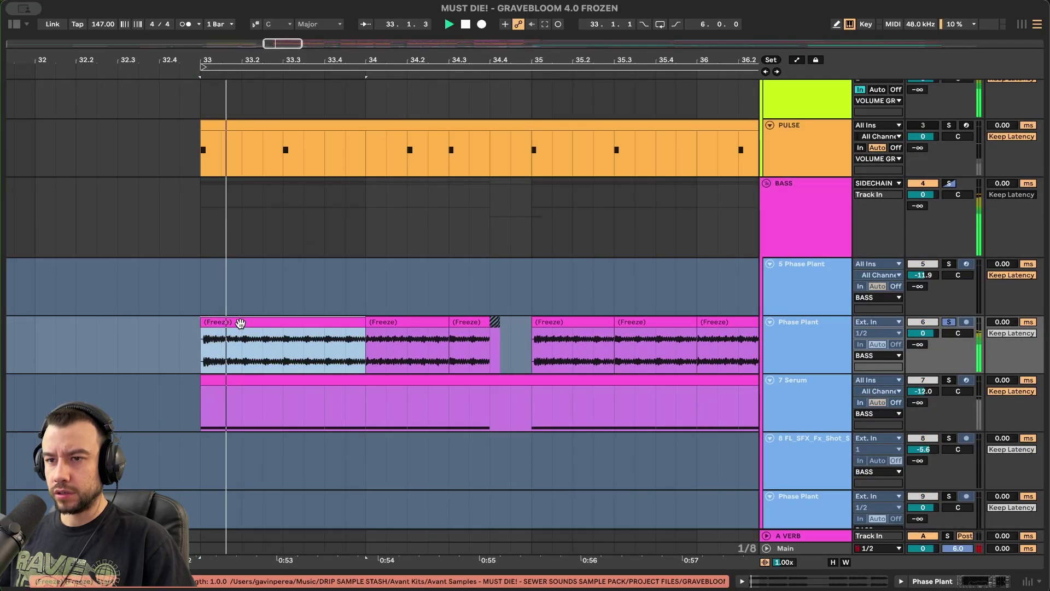
View the effect devices on Phase Plant bass track 6, hide them again and stop playback.
{"action": "double_click", "coordinate": [820, 344]}
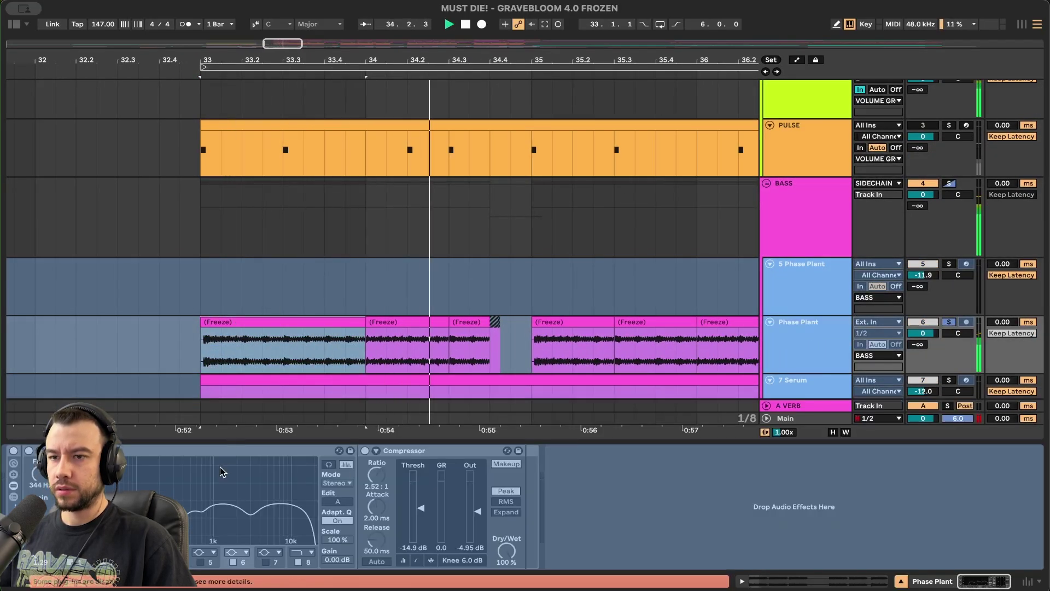
{"action": "key", "text": "super+alt+l"}
{"action": "key", "text": "space"}
{"action": "scroll", "coordinate": [320, 427], "scroll_direction": "down", "scroll_amount": 3}
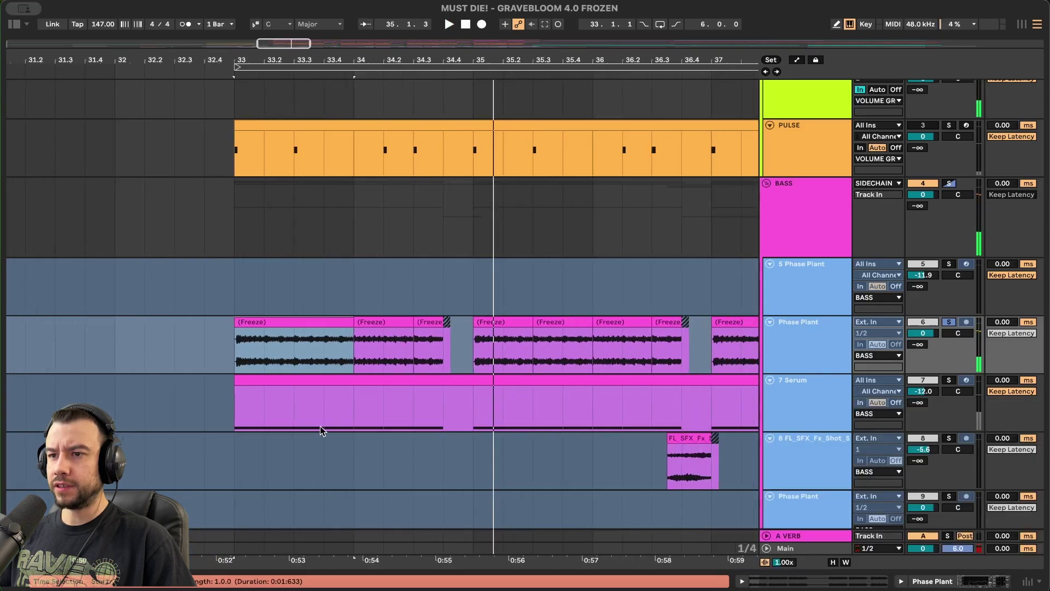
Replay the first frozen clip of the soloed Phase Plant bass from bar 33.
{"action": "scroll", "coordinate": [320, 426], "scroll_direction": "right", "scroll_amount": 3}
{"action": "key", "text": "space"}
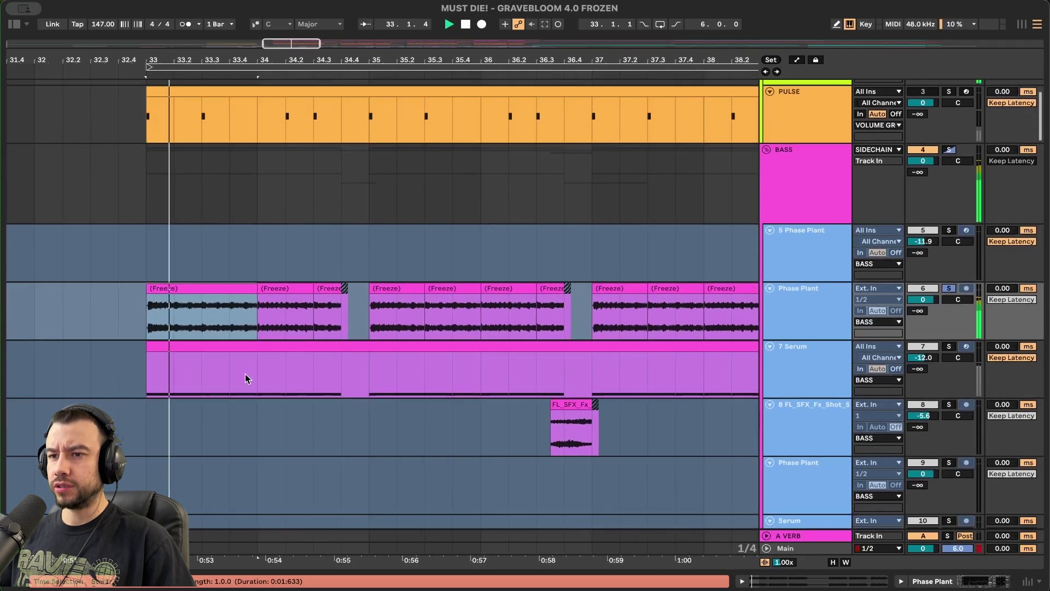
{"action": "scroll", "coordinate": [245, 373], "scroll_direction": "down", "scroll_amount": 3}
{"action": "scroll", "coordinate": [245, 373], "scroll_direction": "right", "scroll_amount": 1}
{"action": "key", "text": "space"}
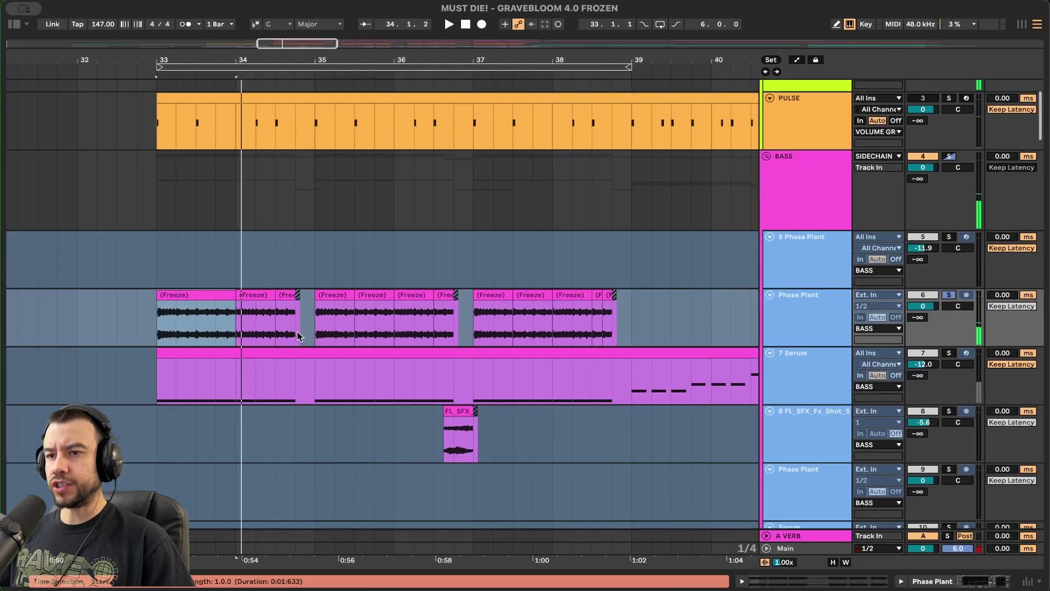
{"action": "key", "text": "space"}
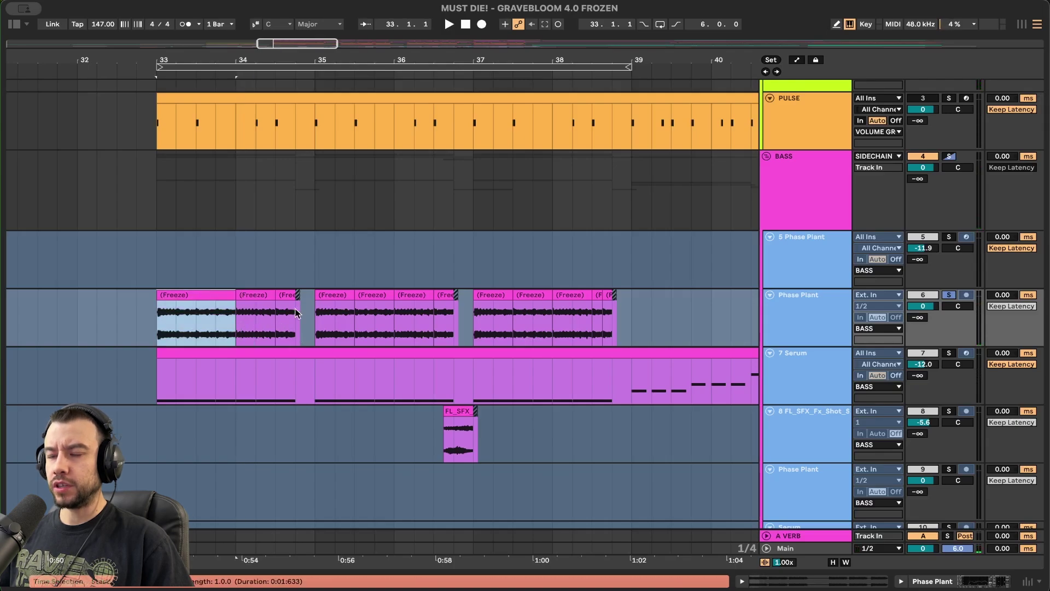
Audition the second phrase of the soloed Phase Plant bass from bar 35 and again from bar 36.
{"action": "left_click", "coordinate": [331, 294]}
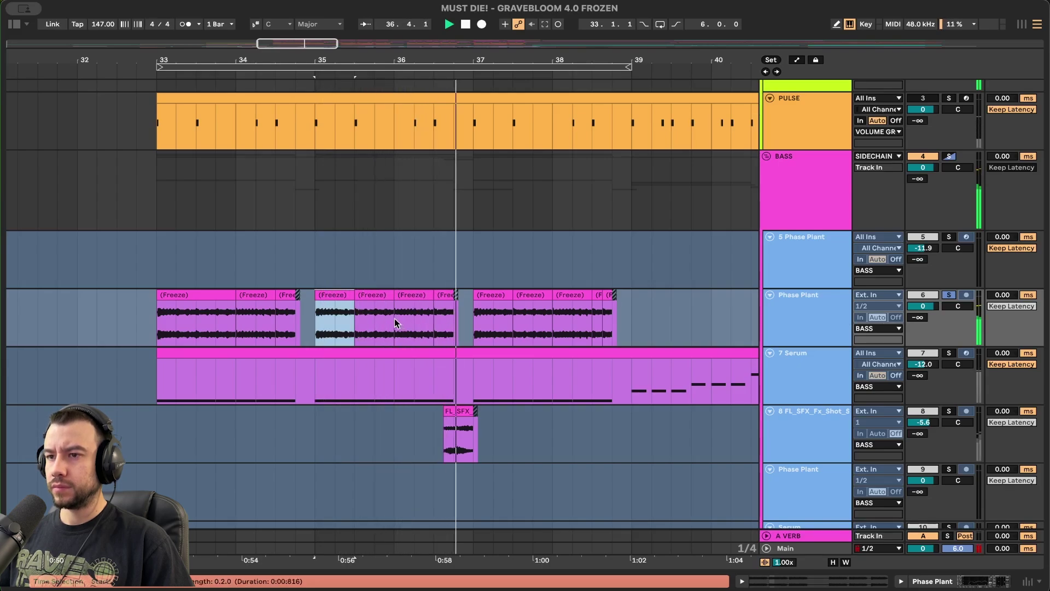
{"action": "left_click", "coordinate": [412, 322]}
{"action": "key", "text": "space"}
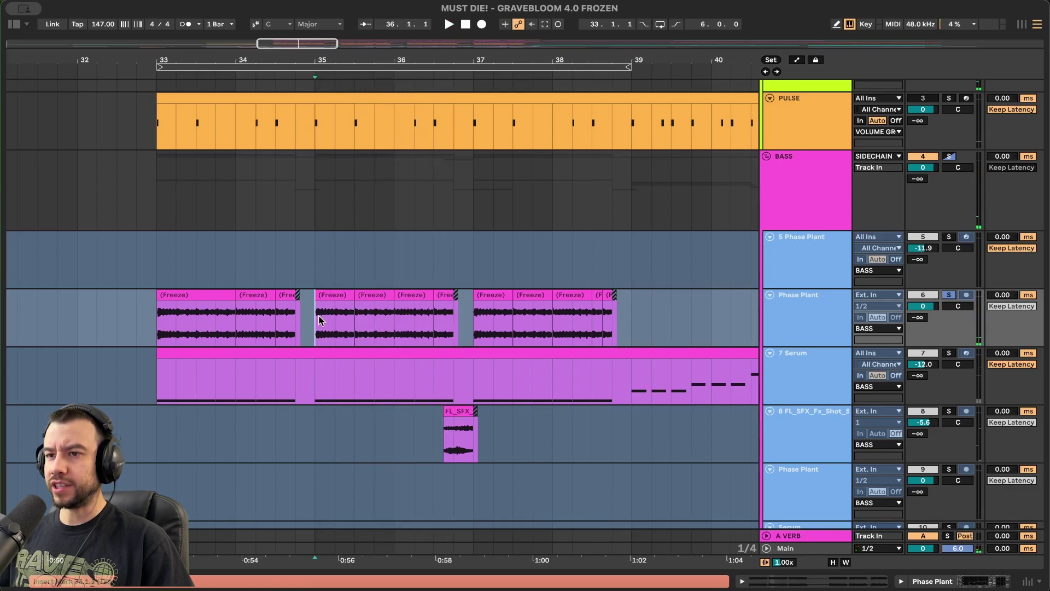
{"action": "scroll", "coordinate": [334, 321], "scroll_direction": "up", "scroll_amount": 2}
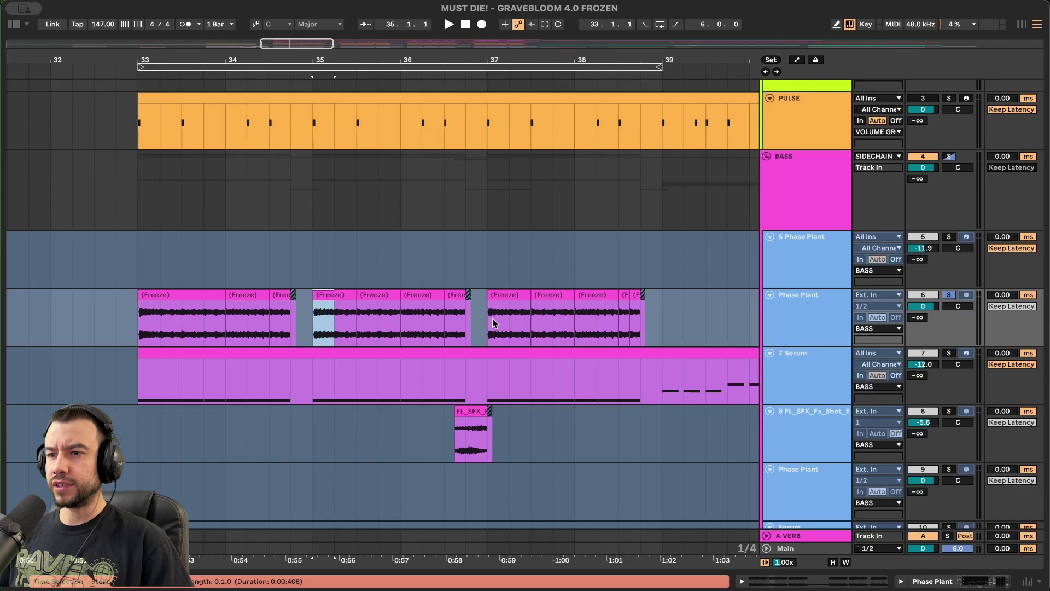
{"action": "left_click", "coordinate": [408, 321]}
{"action": "key", "text": "space"}
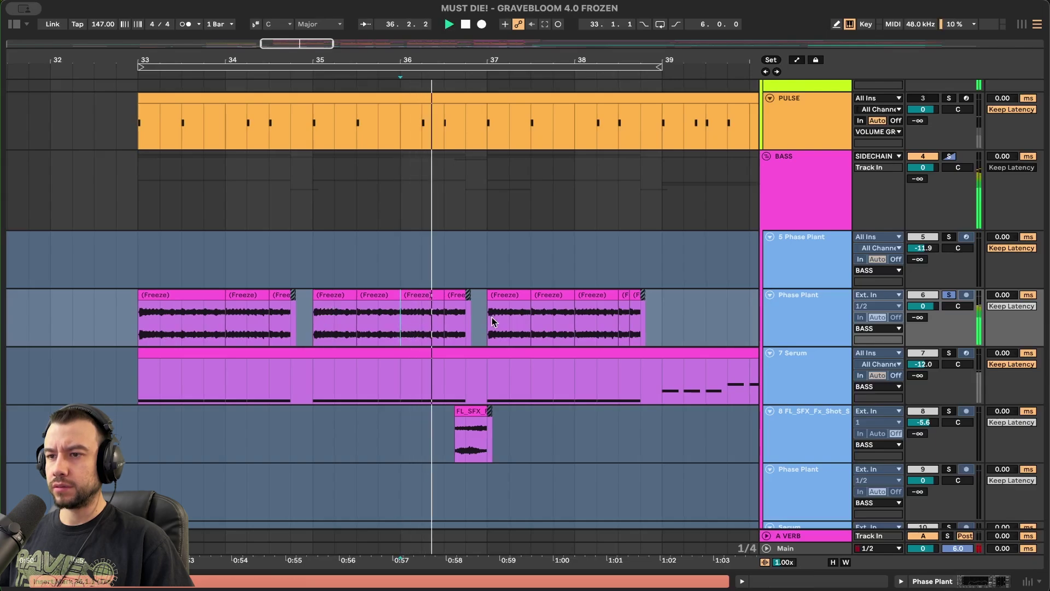
{"action": "left_click", "coordinate": [440, 321]}
{"action": "scroll", "coordinate": [443, 321], "scroll_direction": "right", "scroll_amount": 1}
{"action": "scroll", "coordinate": [442, 321], "scroll_direction": "down", "scroll_amount": 1}
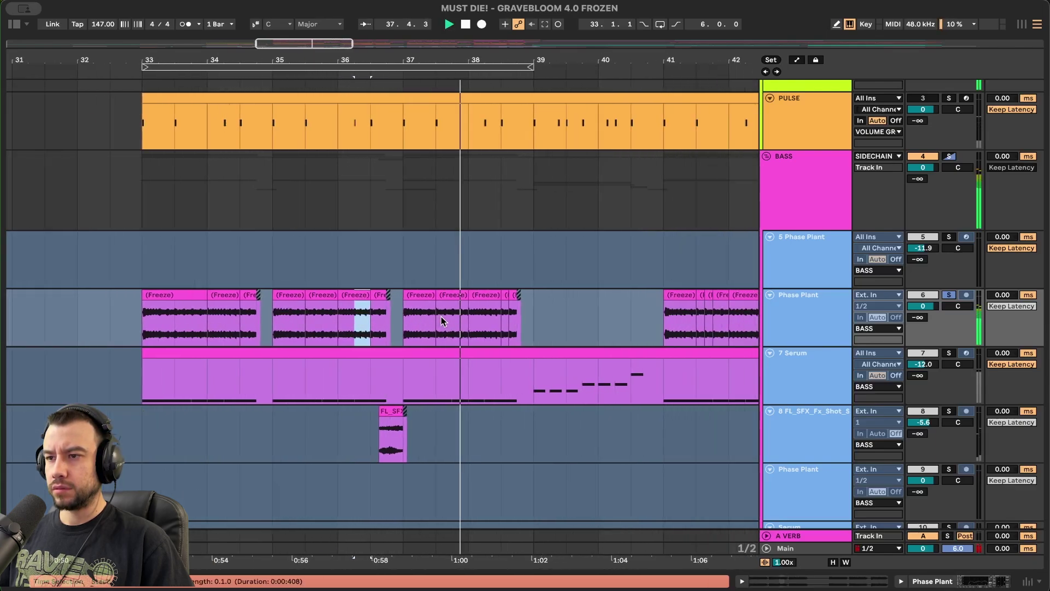
Solo the 7 Serum bass, play it from bar 33 and inspect its MIDI clip's notes.
{"action": "left_click", "coordinate": [949, 353]}
{"action": "left_click", "coordinate": [171, 353]}
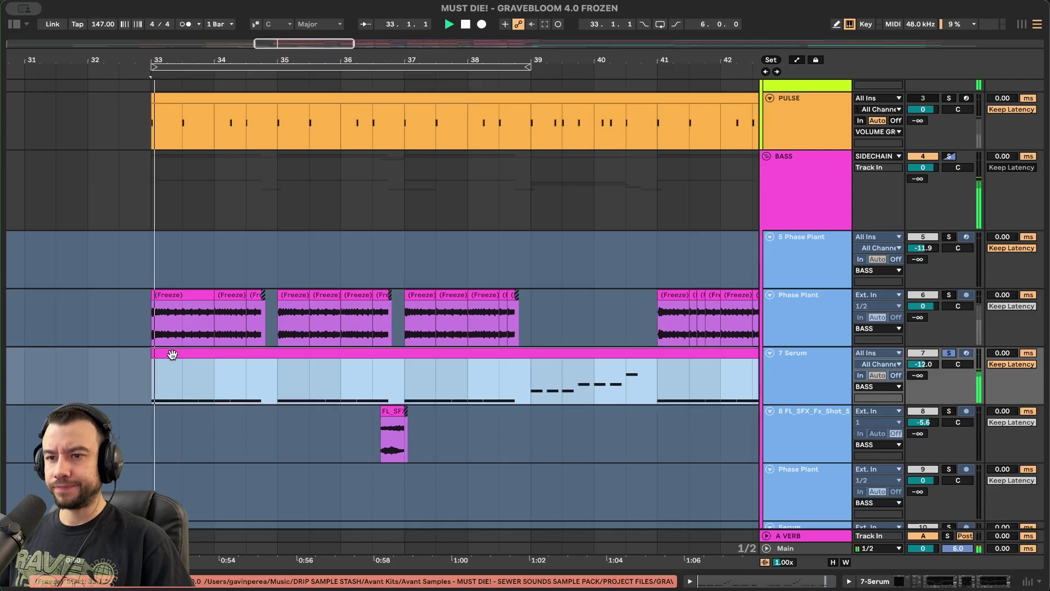
{"action": "key", "text": "space"}
{"action": "double_click", "coordinate": [346, 355]}
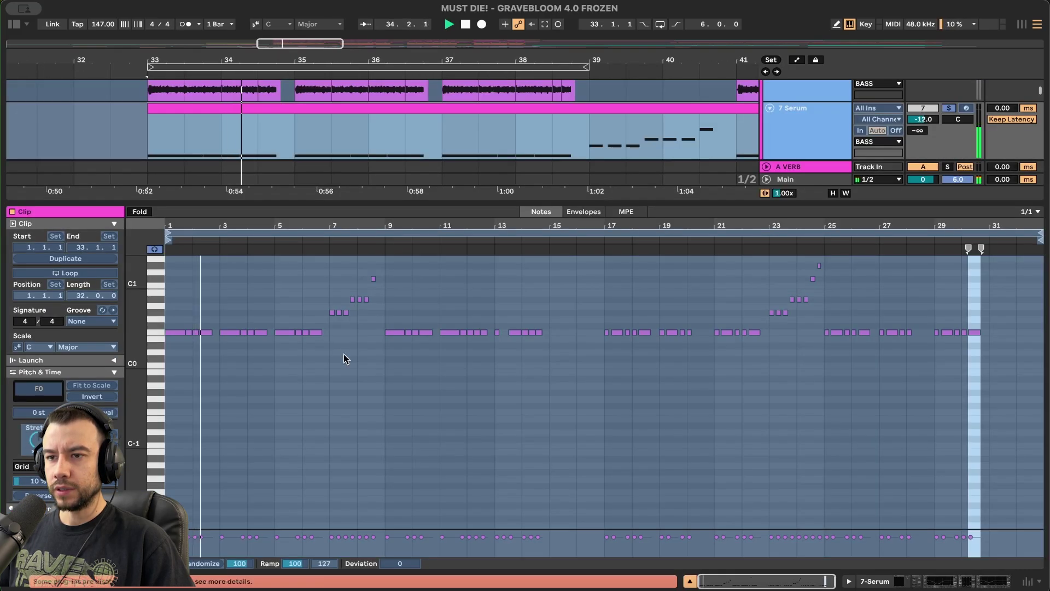
{"action": "left_click_drag", "start_coordinate": [129, 328], "coordinate": [144, 342]}
{"action": "key", "text": "super+alt+l"}
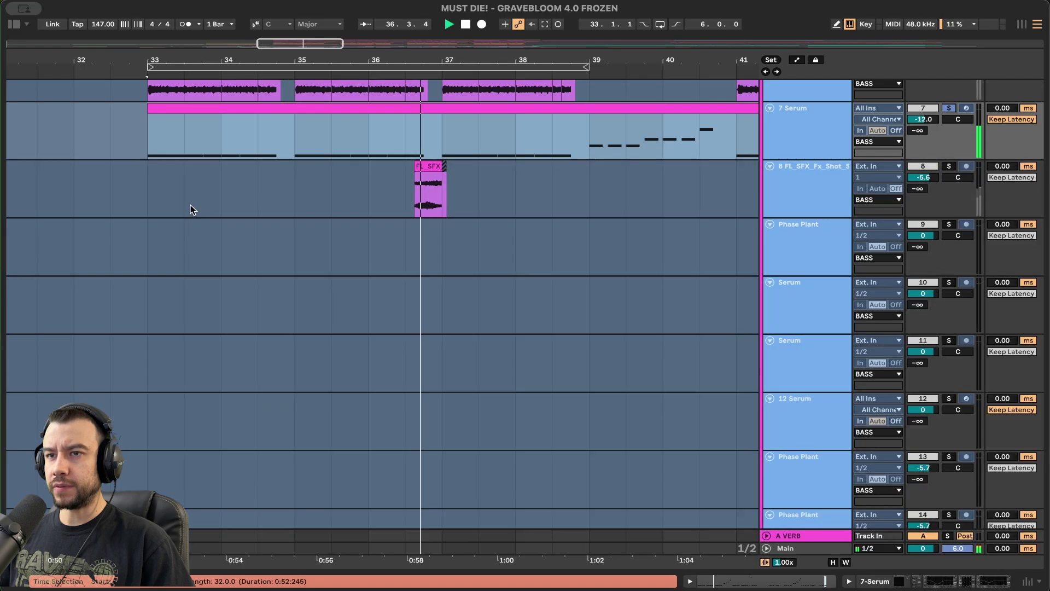
Let the soloed 7 Serum bass play on past bar 39 and examine the rising notes there in its MIDI clip.
{"action": "scroll", "coordinate": [191, 206], "scroll_direction": "up", "scroll_amount": 5}
{"action": "scroll", "coordinate": [192, 207], "scroll_direction": "down", "scroll_amount": 2}
{"action": "scroll", "coordinate": [366, 279], "scroll_direction": "down", "scroll_amount": 1}
{"action": "scroll", "coordinate": [366, 279], "scroll_direction": "up", "scroll_amount": 4}
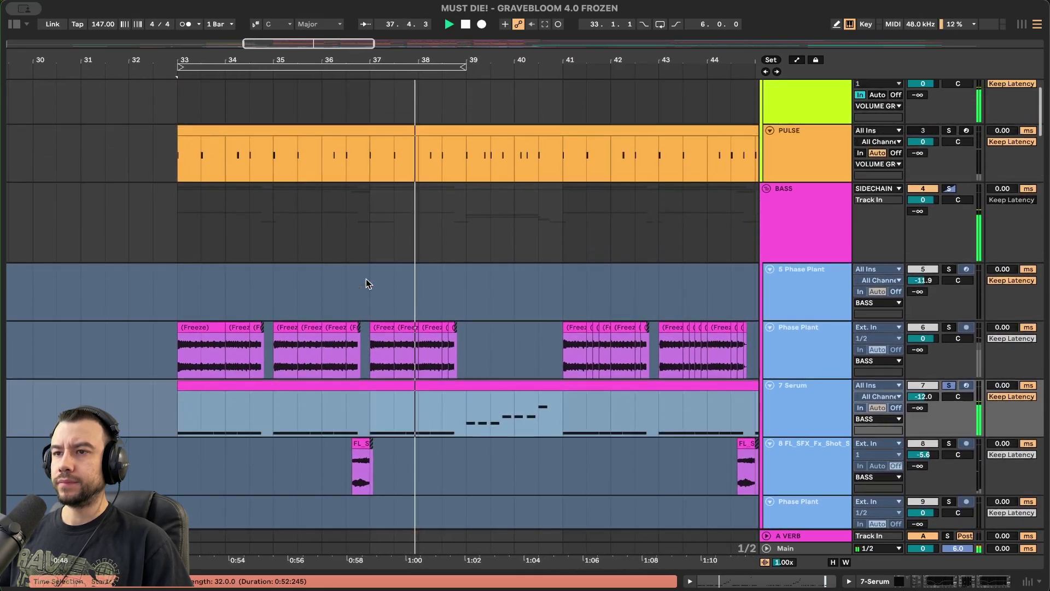
{"action": "scroll", "coordinate": [366, 279], "scroll_direction": "down", "scroll_amount": 5}
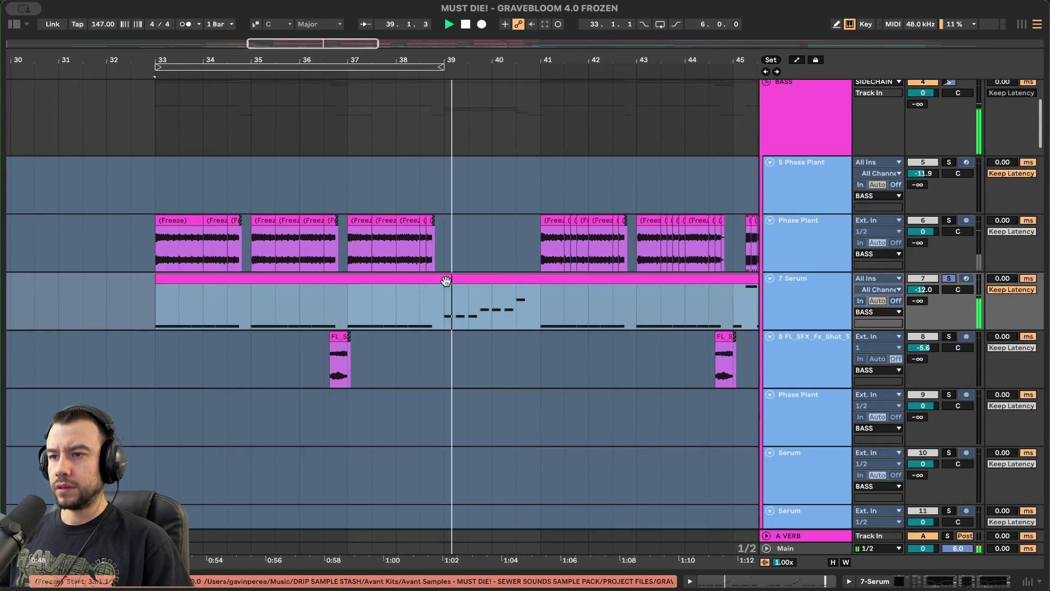
{"action": "key", "text": "super+alt+l"}
{"action": "scroll", "coordinate": [382, 375], "scroll_direction": "up", "scroll_amount": 6}
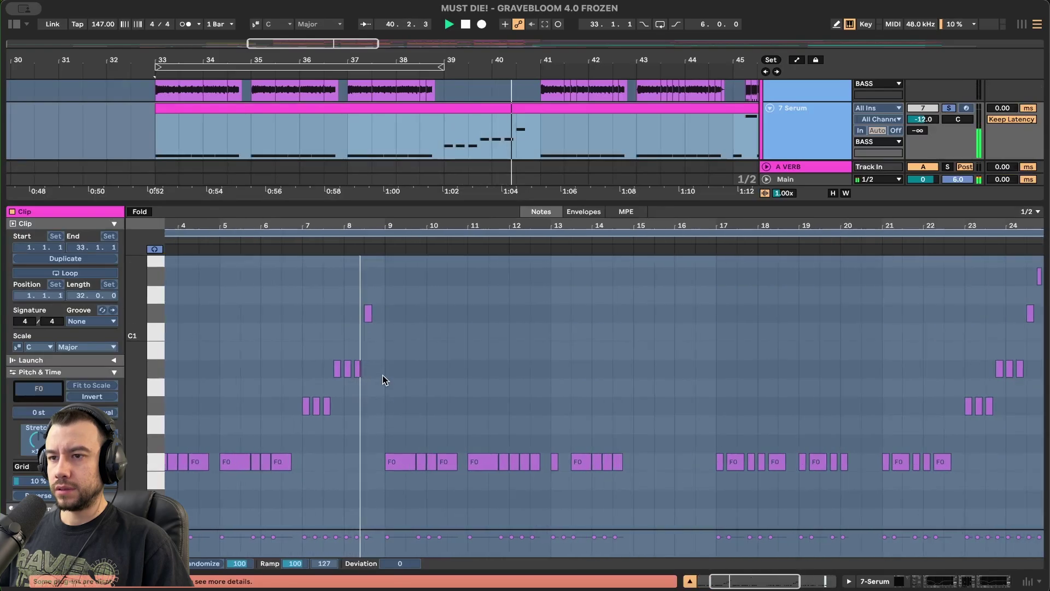
{"action": "key", "text": "super+alt+l"}
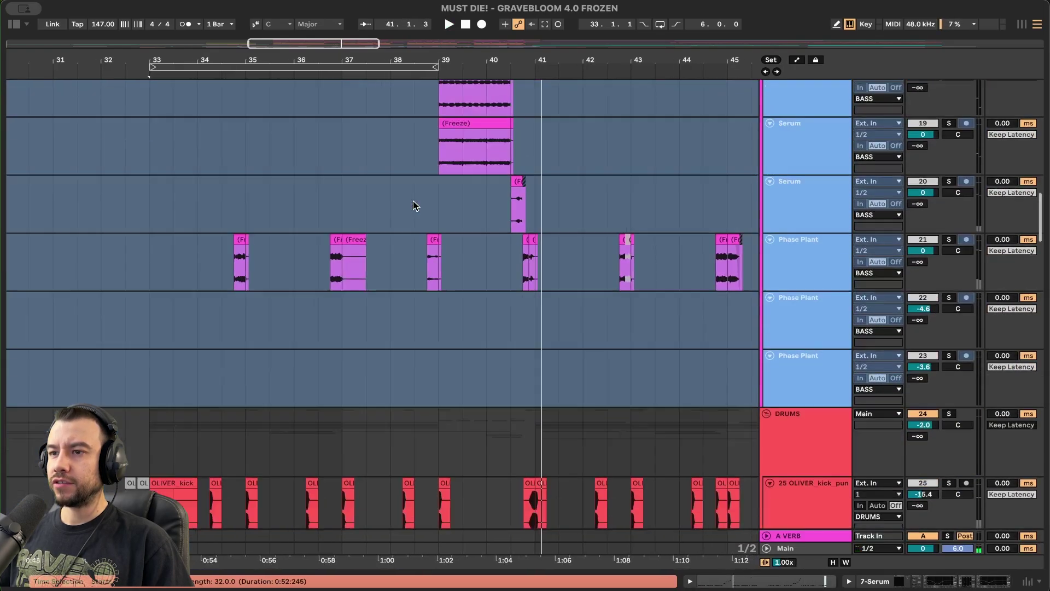
Solo the track 46 Phase Plant synth and audition its frozen clips from bar 39.
{"action": "scroll", "coordinate": [412, 201], "scroll_direction": "down", "scroll_amount": 10}
{"action": "scroll", "coordinate": [414, 205], "scroll_direction": "down", "scroll_amount": 4}
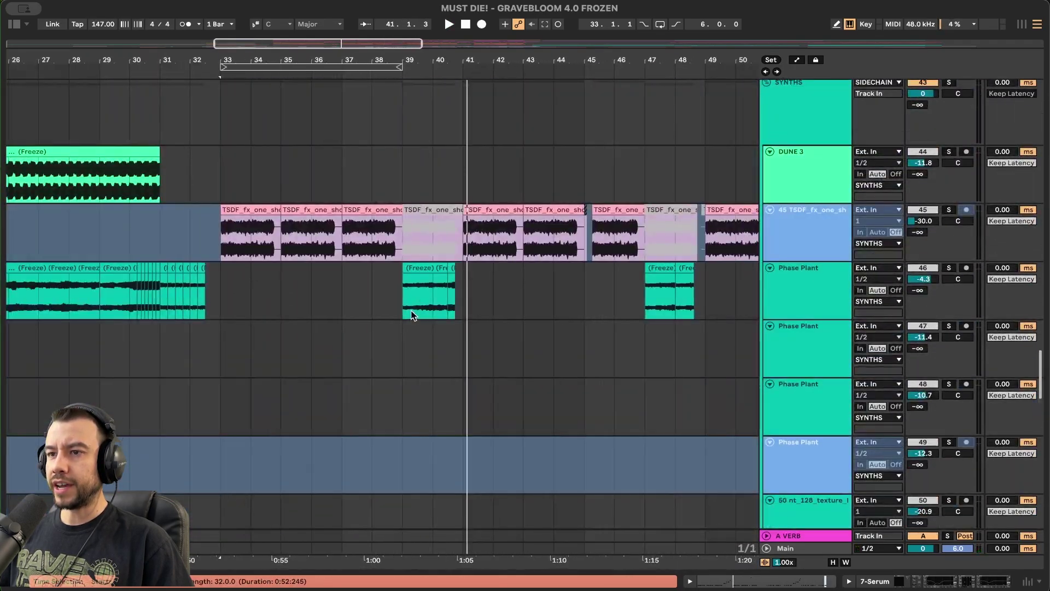
{"action": "left_click", "coordinate": [410, 313]}
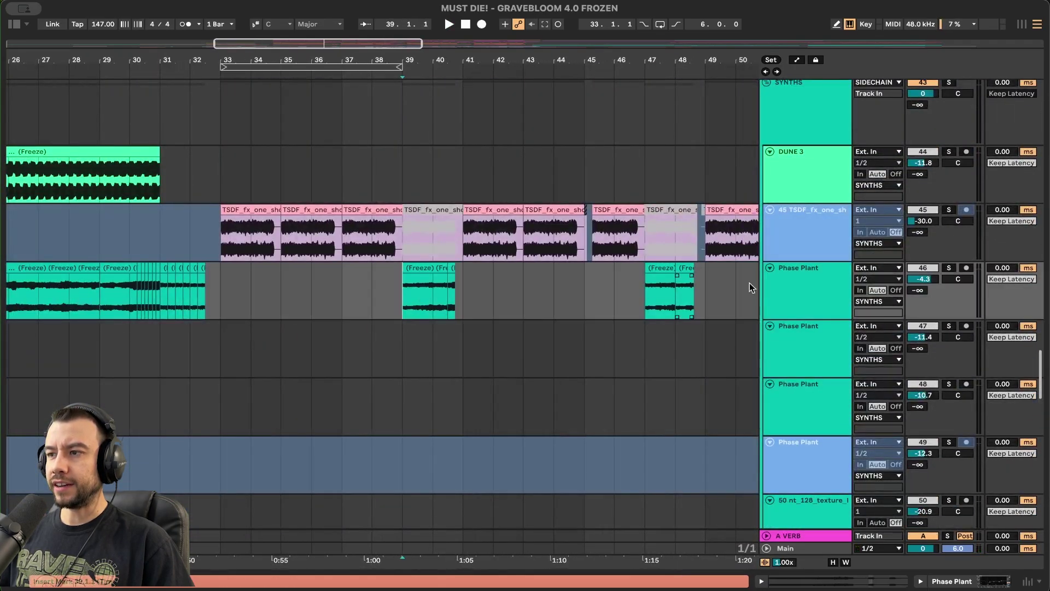
{"action": "key", "text": "space"}
{"action": "left_click", "coordinate": [951, 269]}
{"action": "scroll", "coordinate": [454, 284], "scroll_direction": "left", "scroll_amount": 1}
{"action": "scroll", "coordinate": [454, 283], "scroll_direction": "left", "scroll_amount": 1}
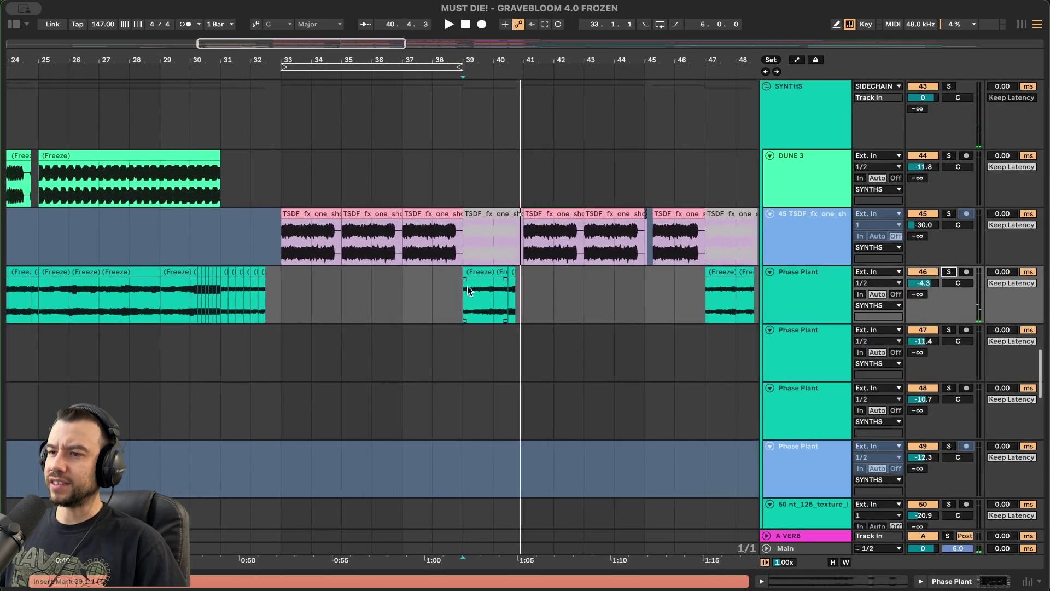
Mark the track 46 Phase Plant synth at bars 39 to 41, and play its build section from bar 27 for comparison.
{"action": "scroll", "coordinate": [520, 299], "scroll_direction": "left", "scroll_amount": 1}
{"action": "scroll", "coordinate": [519, 268], "scroll_direction": "up", "scroll_amount": 1}
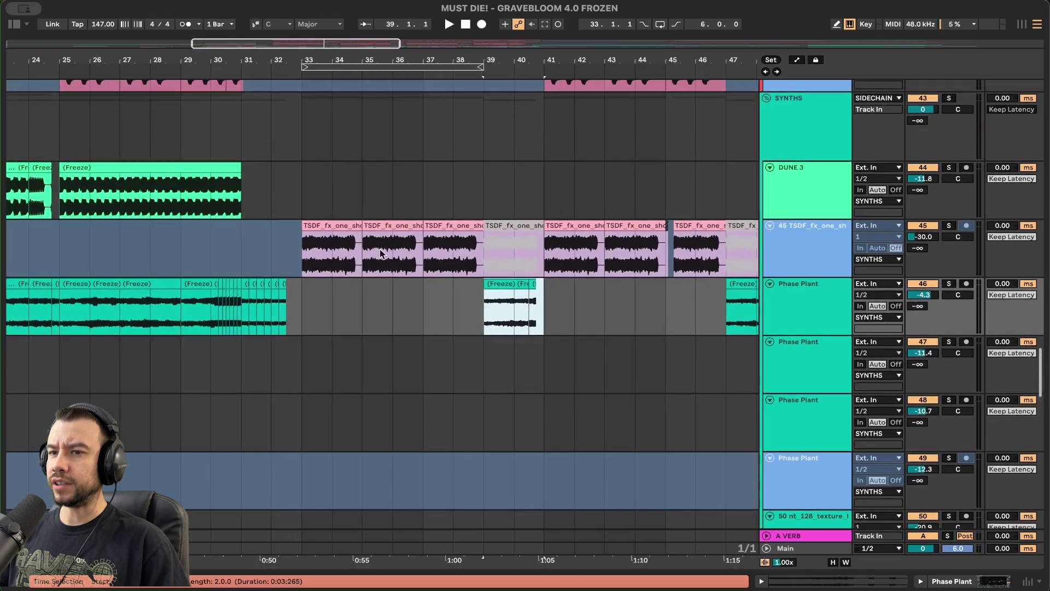
{"action": "left_click", "coordinate": [151, 293]}
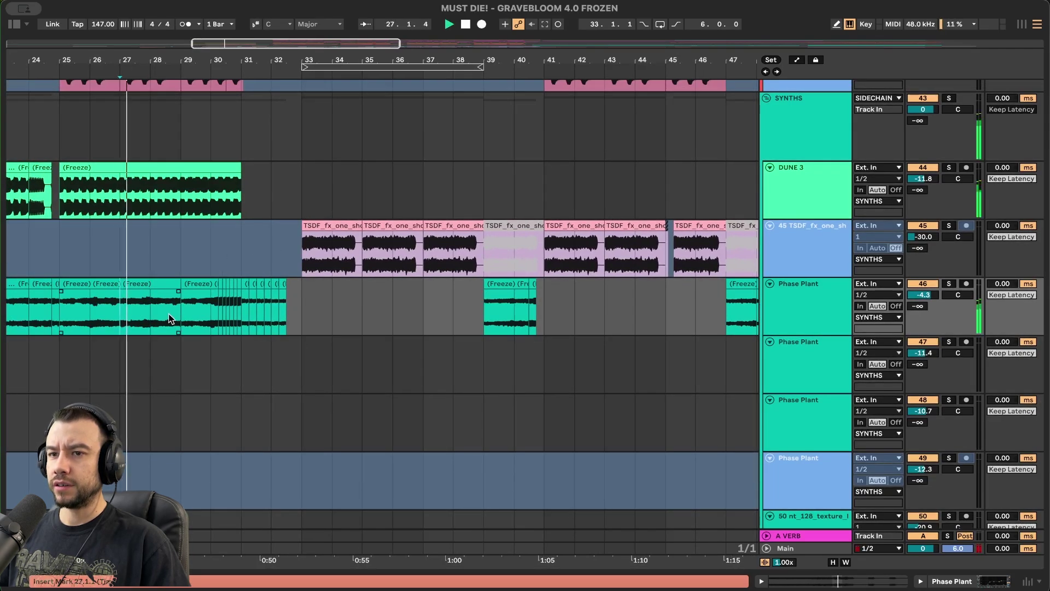
Select bars 33 to 41 on the track 46 Phase Plant synth and play the drop from bar 33 through bar 40.
{"action": "left_click_drag", "start_coordinate": [305, 313], "coordinate": [543, 327]}
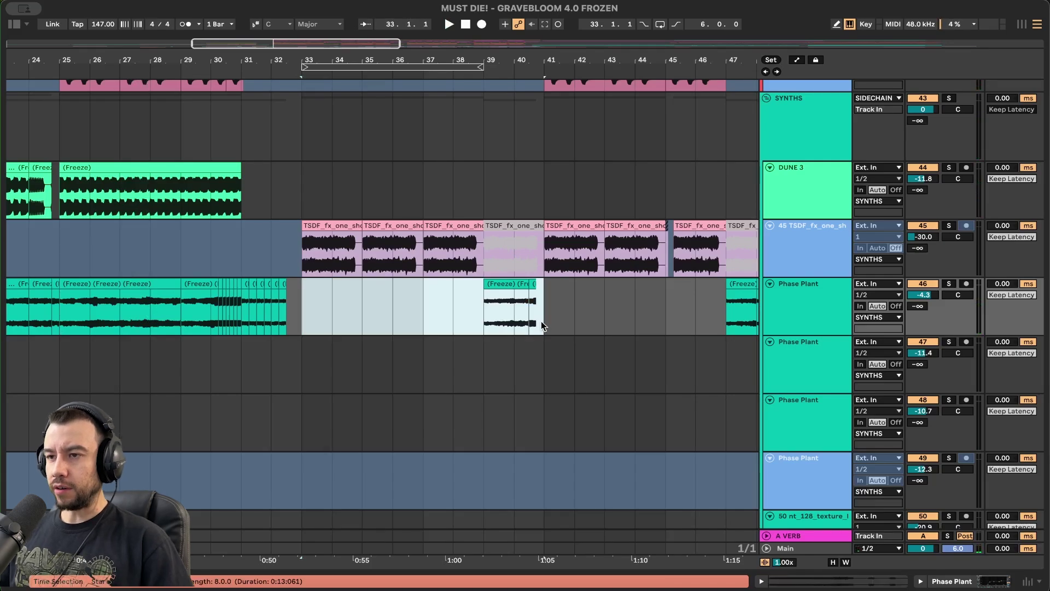
{"action": "scroll", "coordinate": [446, 318], "scroll_direction": "up", "scroll_amount": 3}
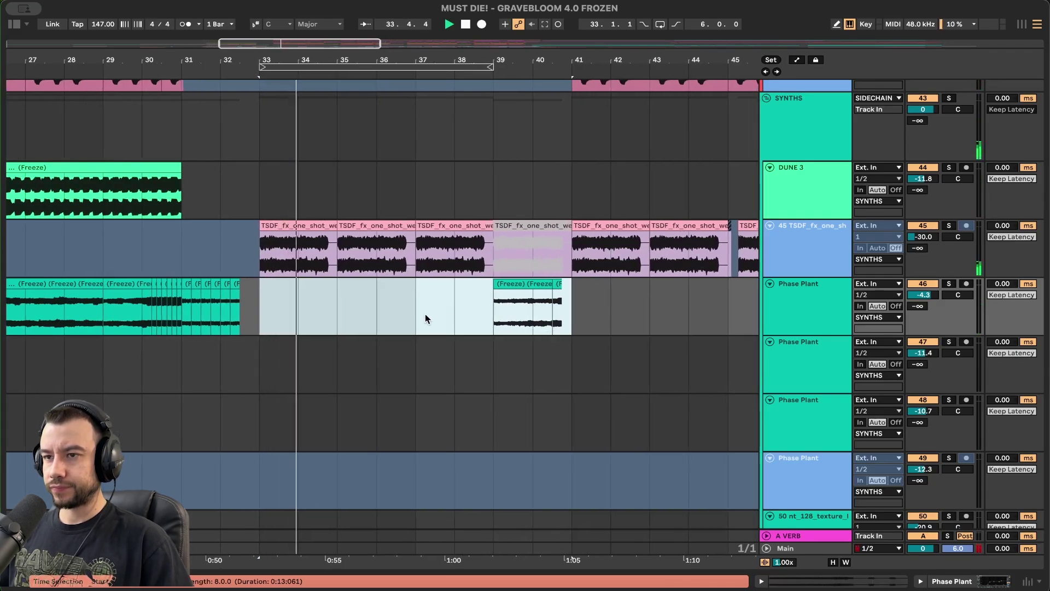
{"action": "scroll", "coordinate": [395, 315], "scroll_direction": "up", "scroll_amount": 2}
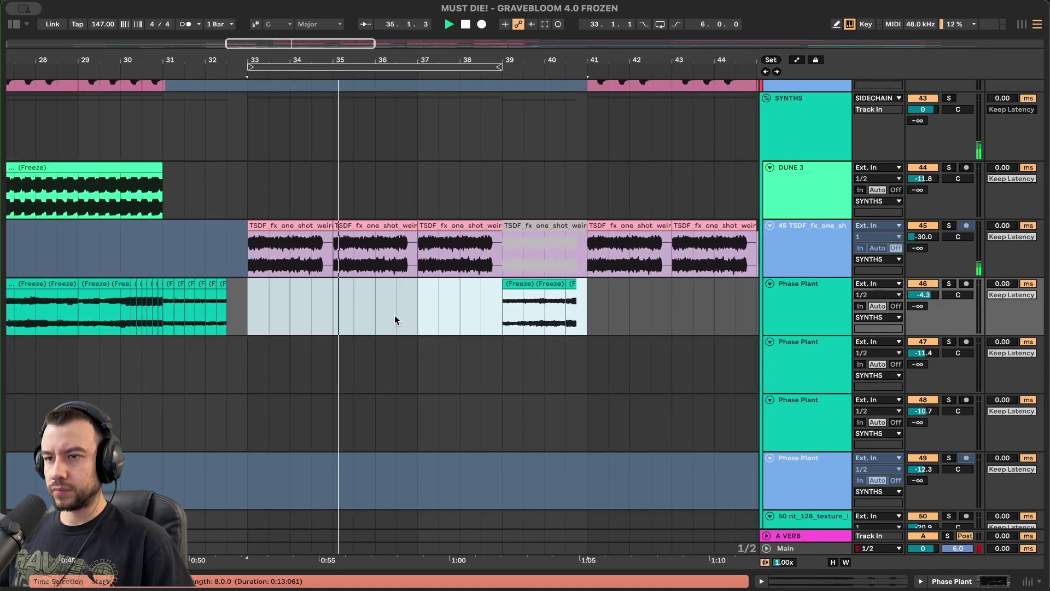
{"action": "scroll", "coordinate": [395, 315], "scroll_direction": "up", "scroll_amount": 2}
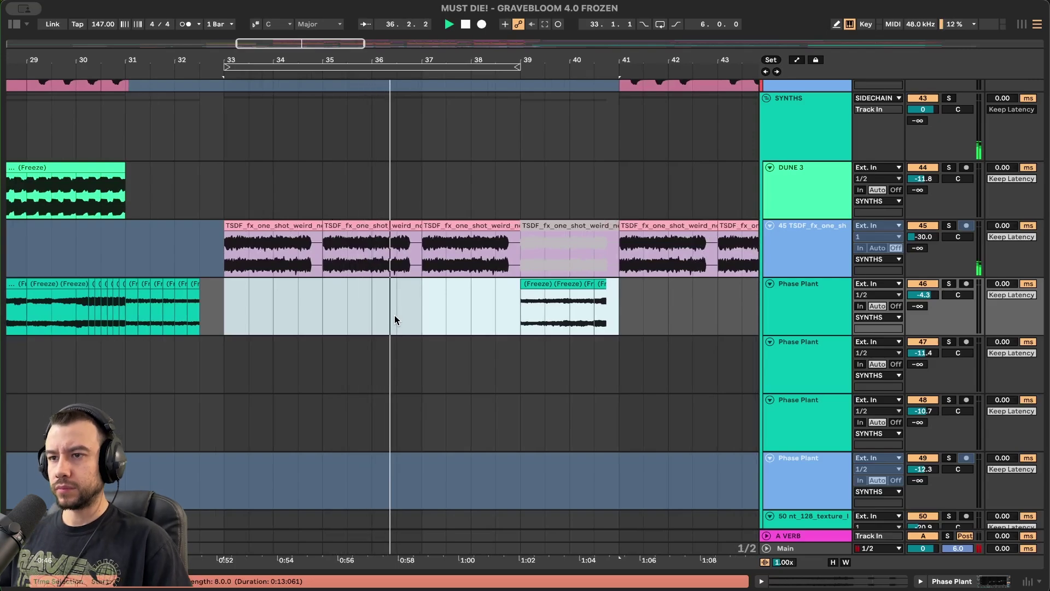
{"action": "scroll", "coordinate": [395, 316], "scroll_direction": "right", "scroll_amount": 3}
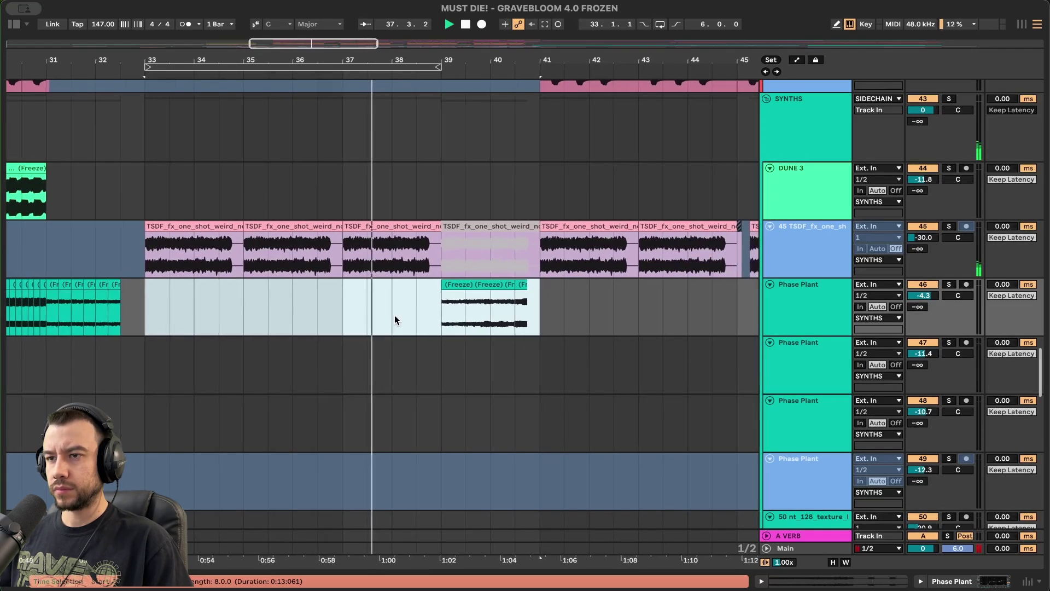
{"action": "scroll", "coordinate": [395, 315], "scroll_direction": "down", "scroll_amount": 1}
{"action": "scroll", "coordinate": [445, 319], "scroll_direction": "up", "scroll_amount": 1}
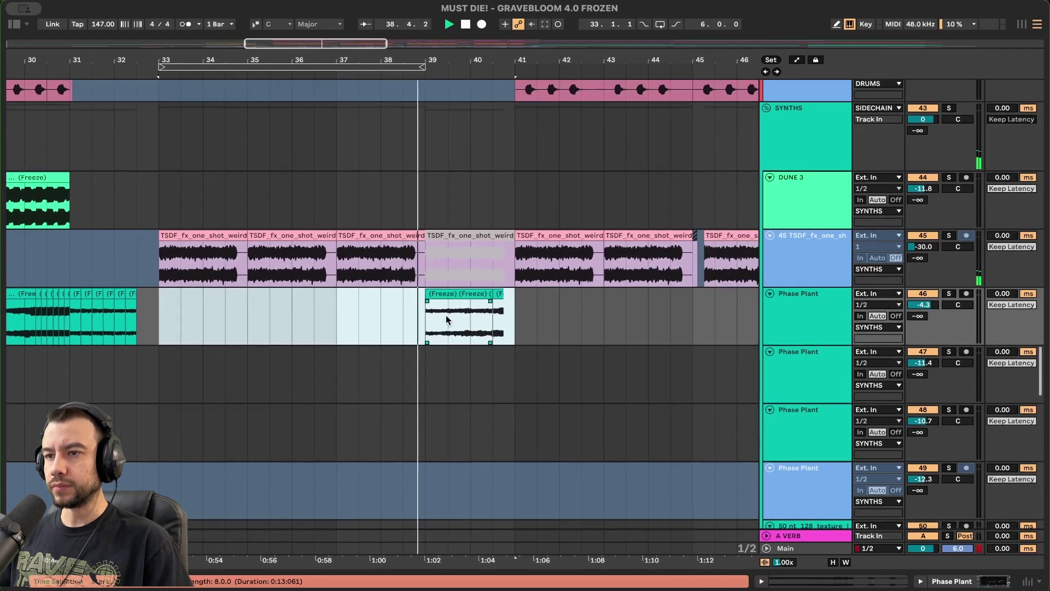
{"action": "scroll", "coordinate": [523, 354], "scroll_direction": "up", "scroll_amount": 2}
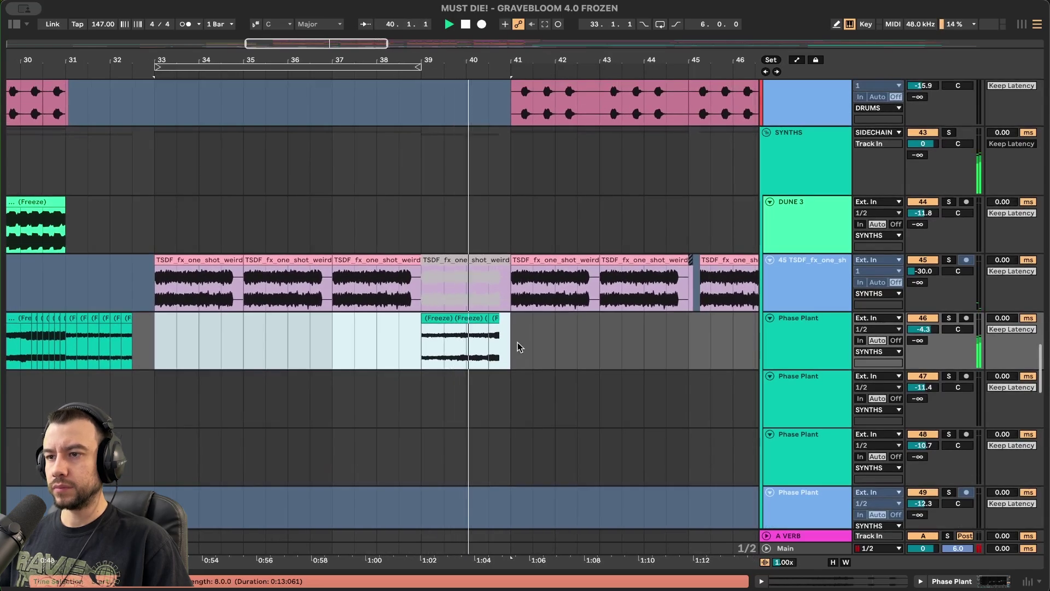
Stop playback and mark bars 33 to 41 across the DUNE 3, TSDF one-shot and Phase Plant synth tracks.
{"action": "left_click", "coordinate": [513, 339]}
{"action": "key", "text": "space"}
{"action": "left_click_drag", "start_coordinate": [513, 343], "coordinate": [412, 338]}
{"action": "left_click_drag", "start_coordinate": [512, 347], "coordinate": [153, 222]}
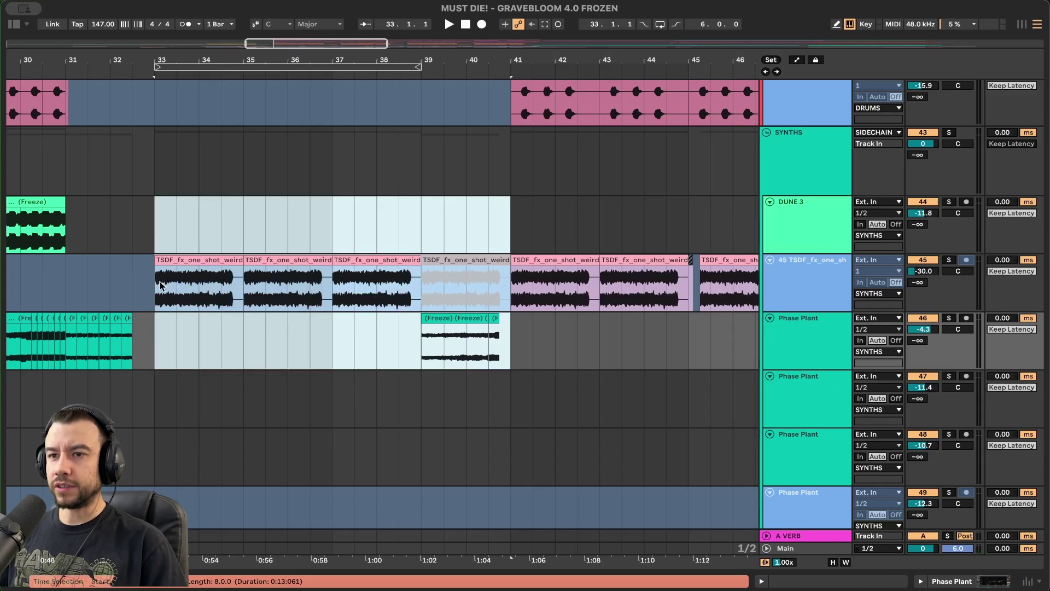
Audition the TSDF_fx_one_shot clips on track 45, starting within bar 34, at bar 33 and at bar 35.
{"action": "left_click_drag", "start_coordinate": [161, 284], "coordinate": [223, 284]}
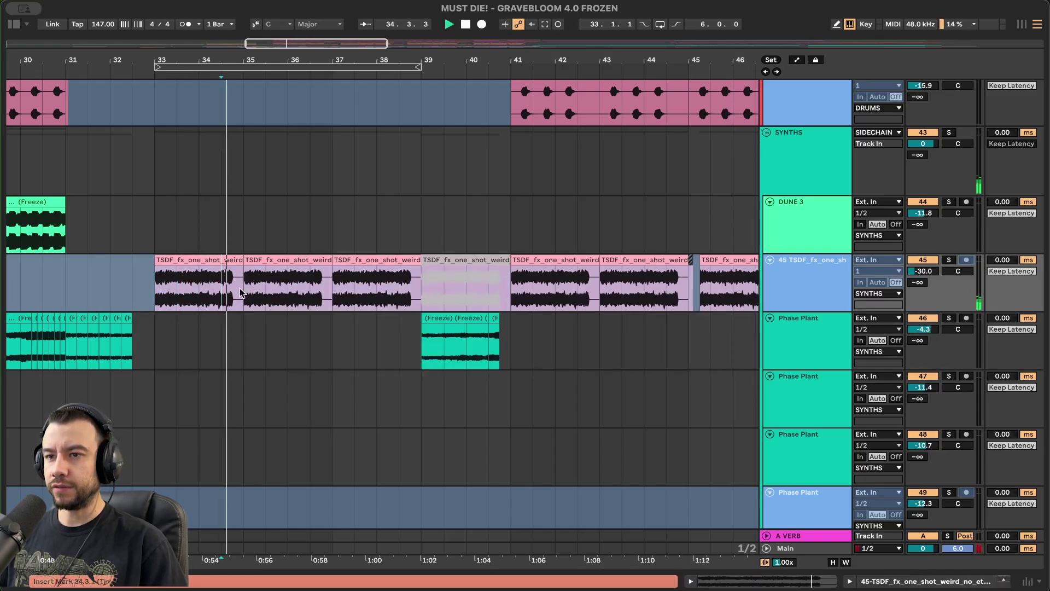
{"action": "left_click_drag", "start_coordinate": [241, 294], "coordinate": [144, 284]}
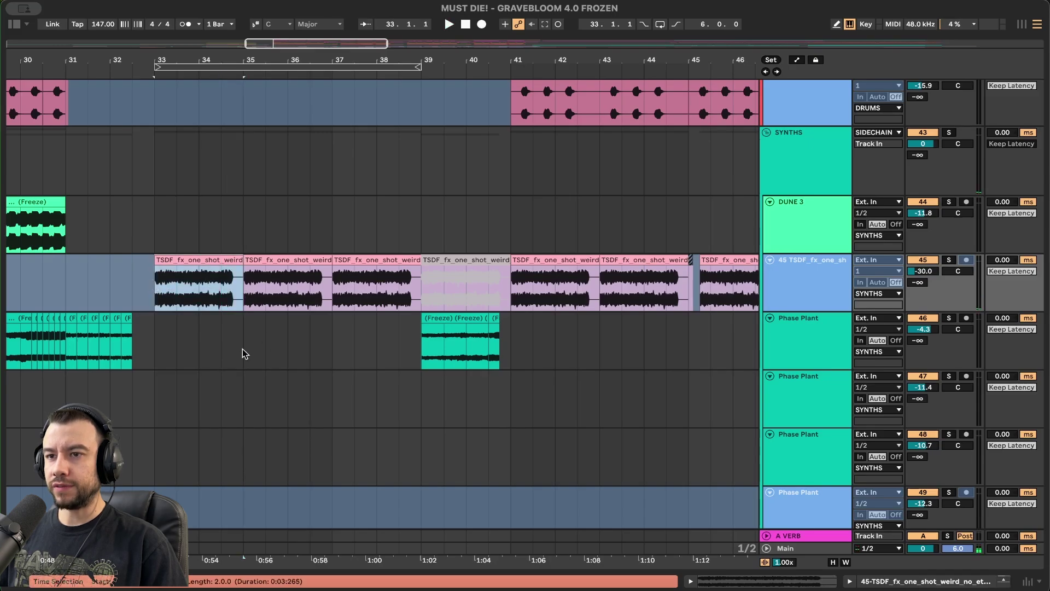
{"action": "scroll", "coordinate": [233, 296], "scroll_direction": "up", "scroll_amount": 3}
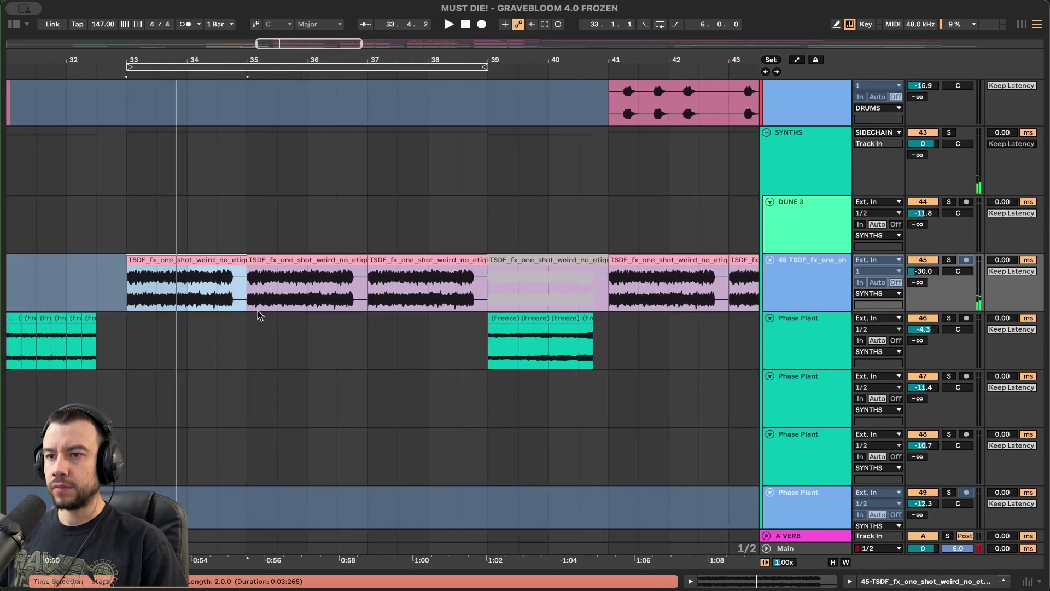
{"action": "left_click", "coordinate": [249, 285]}
{"action": "key", "text": "space"}
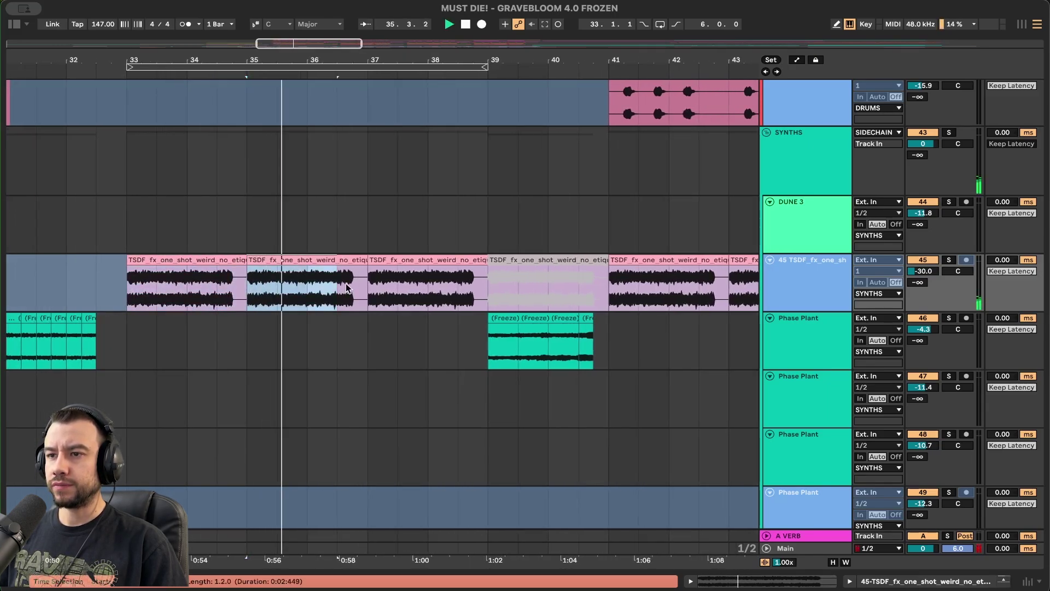
{"action": "scroll", "coordinate": [345, 286], "scroll_direction": "down", "scroll_amount": 3}
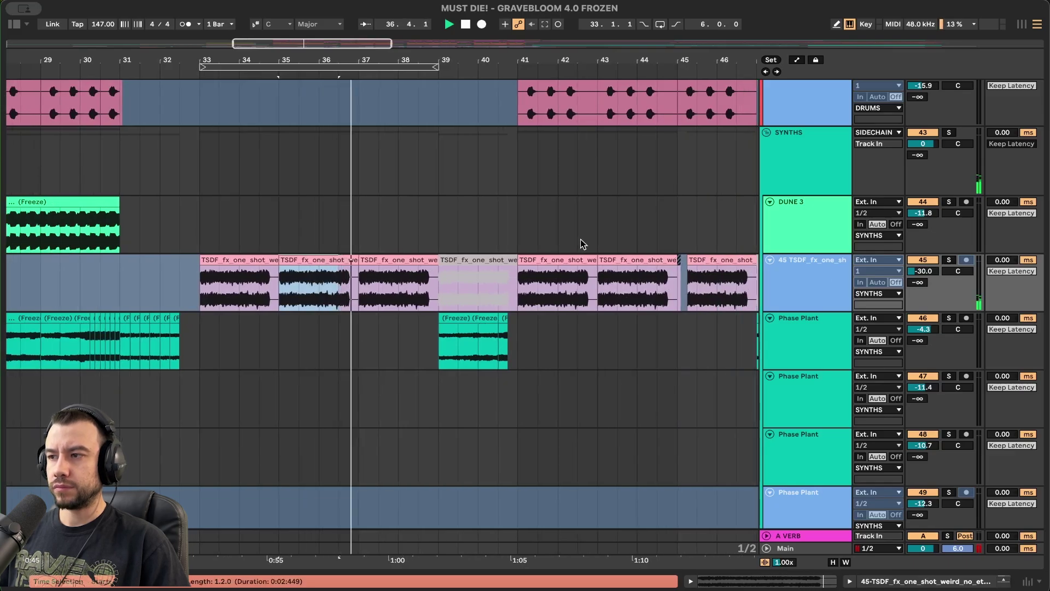
{"action": "key", "text": "space"}
Go back to the BASS group and play its Phase Plant and Serum parts from the end of bar 34.
{"action": "scroll", "coordinate": [514, 222], "scroll_direction": "up", "scroll_amount": 20}
{"action": "scroll", "coordinate": [514, 222], "scroll_direction": "down", "scroll_amount": 2}
{"action": "key", "text": "space"}
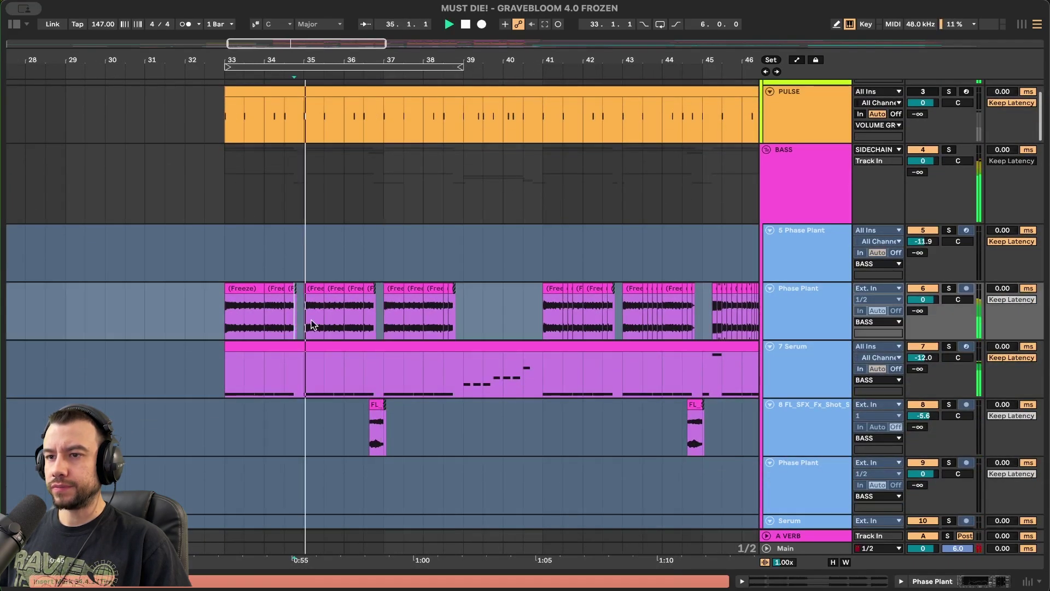
{"action": "scroll", "coordinate": [355, 317], "scroll_direction": "up", "scroll_amount": 3}
{"action": "scroll", "coordinate": [356, 317], "scroll_direction": "down", "scroll_amount": 3}
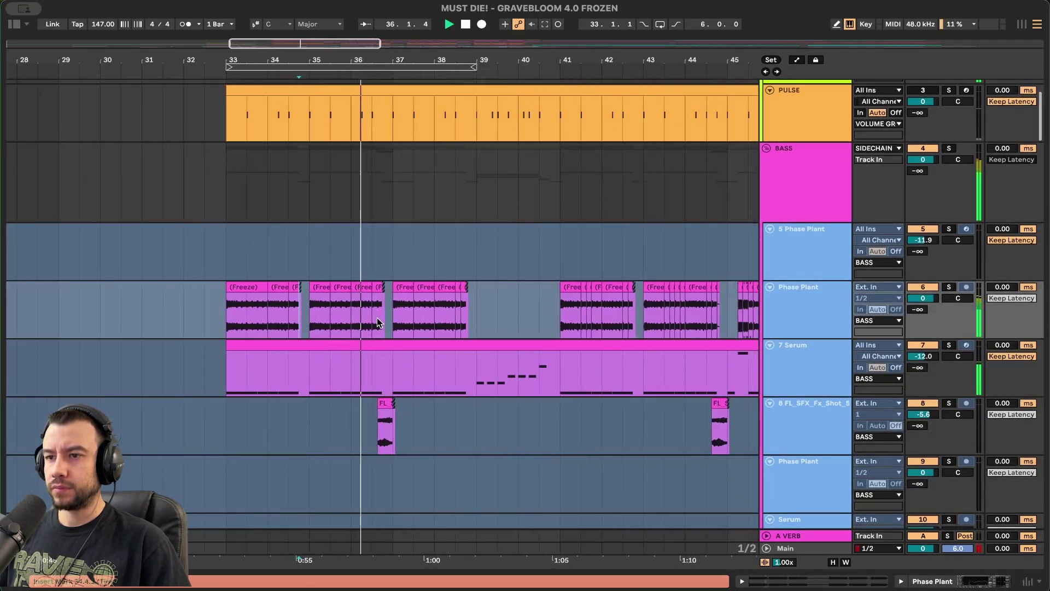
Solo the 8 FL_SFX short sweep track and audition its clip in bar 36.
{"action": "scroll", "coordinate": [376, 317], "scroll_direction": "right", "scroll_amount": 3}
{"action": "scroll", "coordinate": [401, 339], "scroll_direction": "down", "scroll_amount": 3}
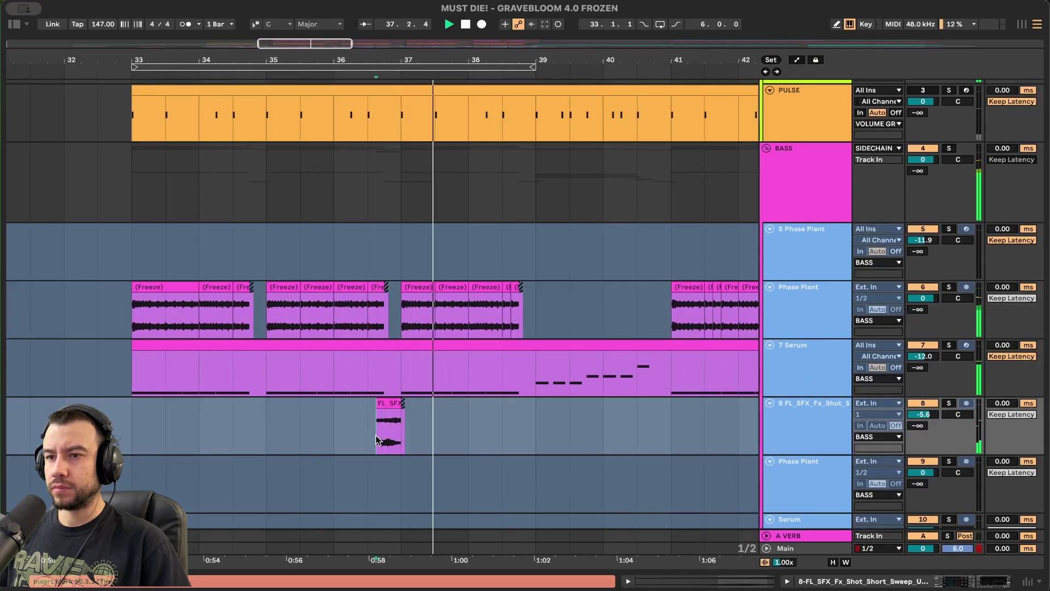
{"action": "scroll", "coordinate": [894, 372], "scroll_direction": "down", "scroll_amount": 2}
{"action": "key", "text": "space"}
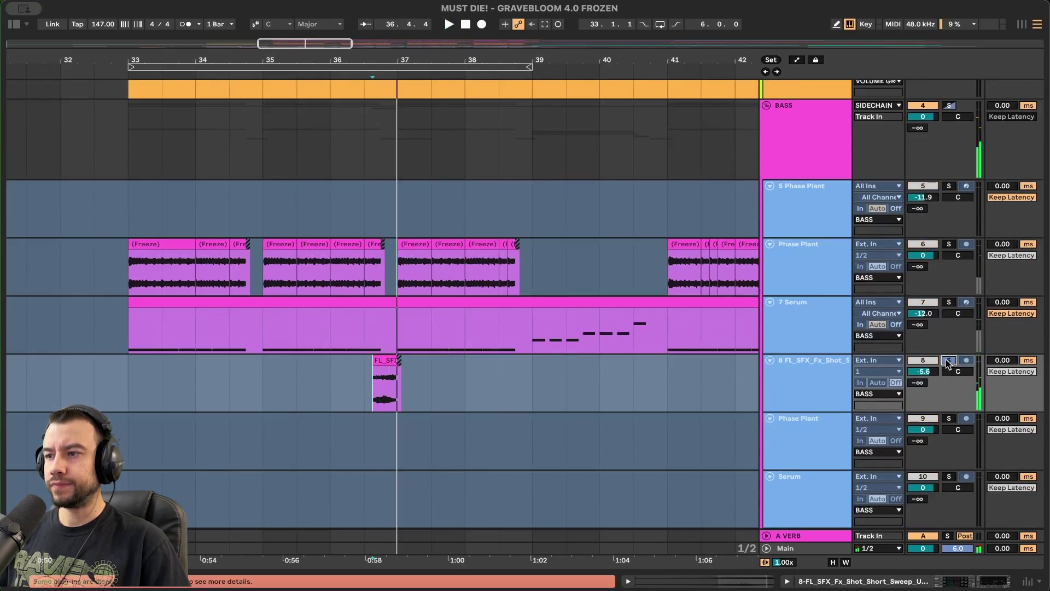
Play all tracks from bar 36 through bar 40 and examine which bass, drum and synth clips sound.
{"action": "scroll", "coordinate": [434, 318], "scroll_direction": "down", "scroll_amount": 3}
{"action": "scroll", "coordinate": [434, 318], "scroll_direction": "down", "scroll_amount": 15}
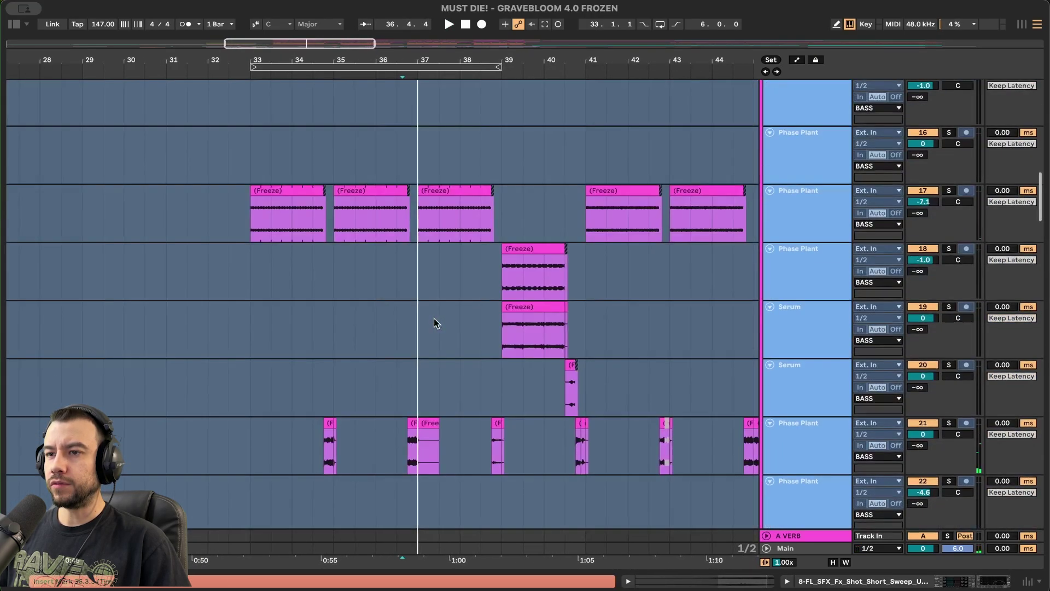
{"action": "key", "text": "space"}
{"action": "scroll", "coordinate": [434, 323], "scroll_direction": "up", "scroll_amount": 8}
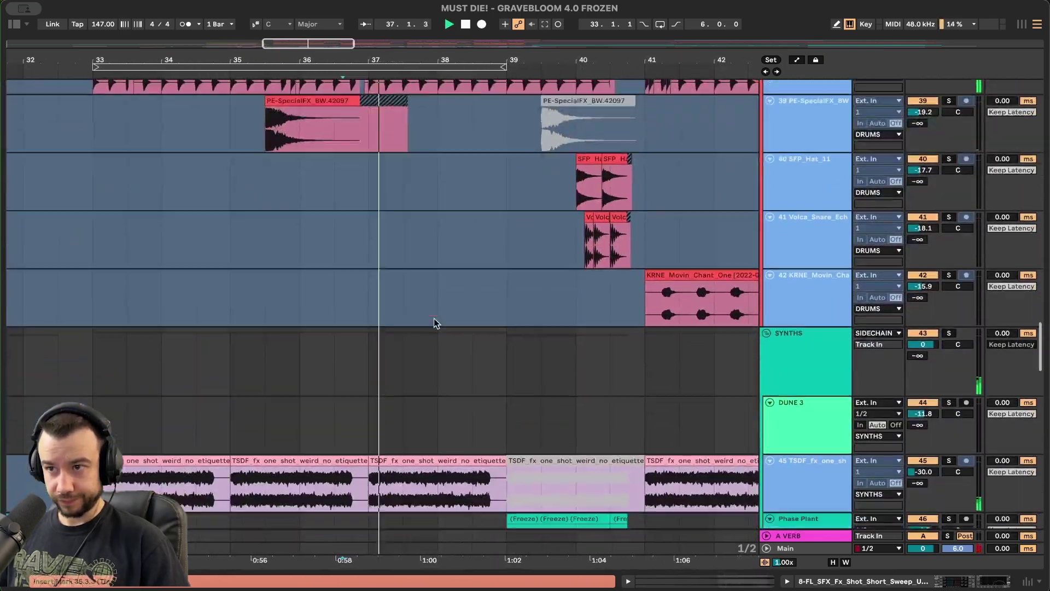
{"action": "scroll", "coordinate": [434, 323], "scroll_direction": "up", "scroll_amount": 8}
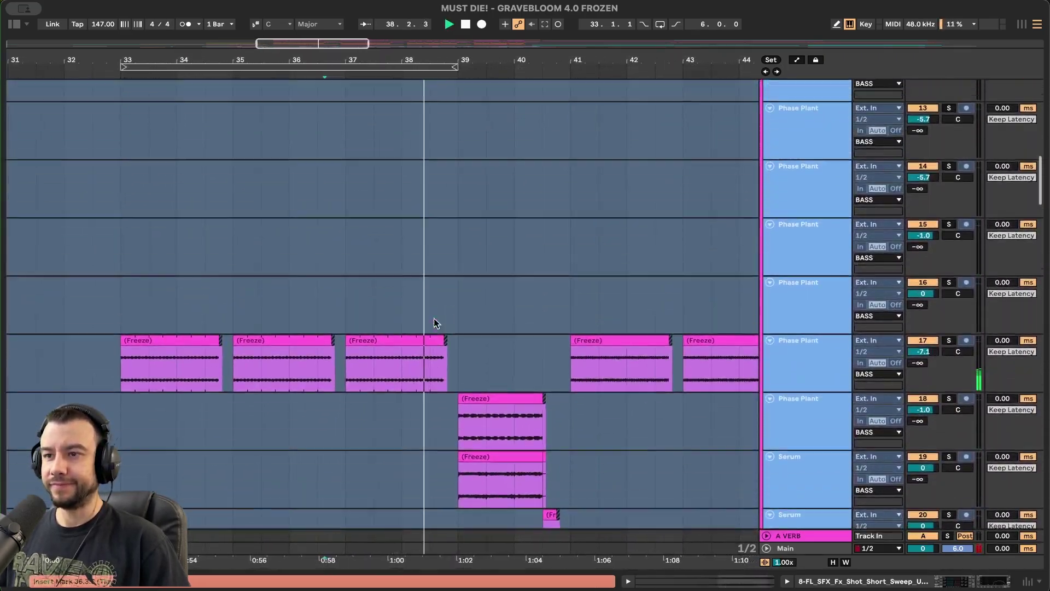
{"action": "scroll", "coordinate": [434, 323], "scroll_direction": "down", "scroll_amount": 8}
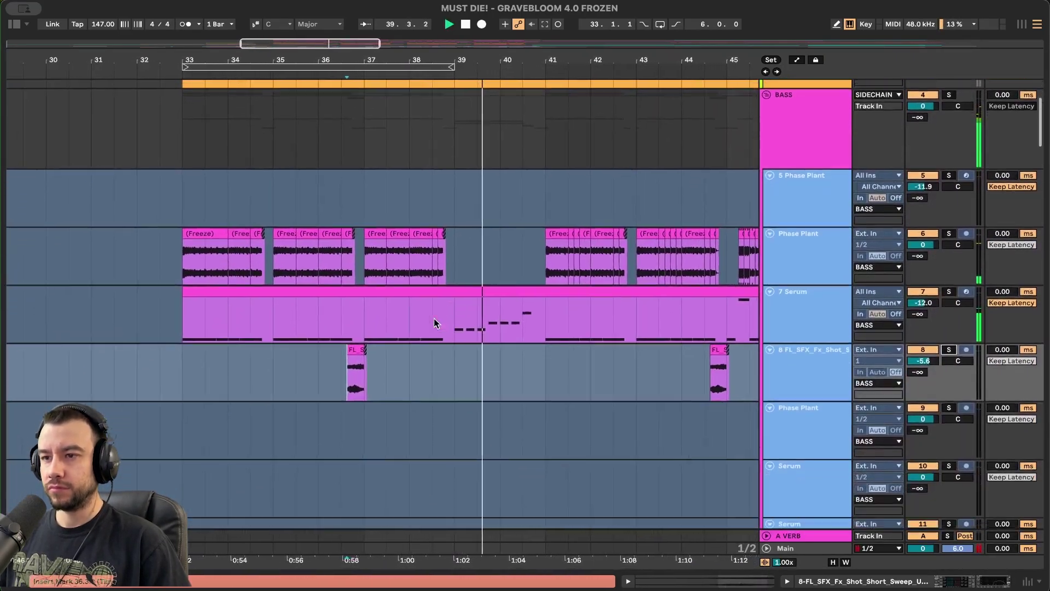
{"action": "scroll", "coordinate": [453, 267], "scroll_direction": "down", "scroll_amount": 4}
{"action": "scroll", "coordinate": [453, 267], "scroll_direction": "down", "scroll_amount": 15}
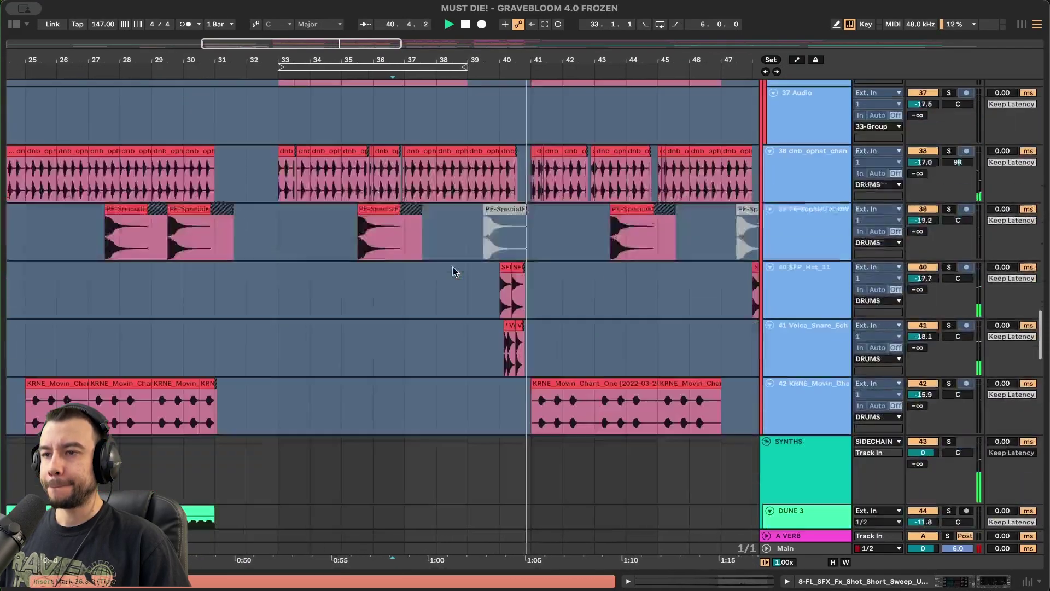
Stop playback and mark bars 39 to 41 on the track 46 Phase Plant synth.
{"action": "left_click_drag", "start_coordinate": [540, 284], "coordinate": [470, 274]}
{"action": "key", "text": "space"}
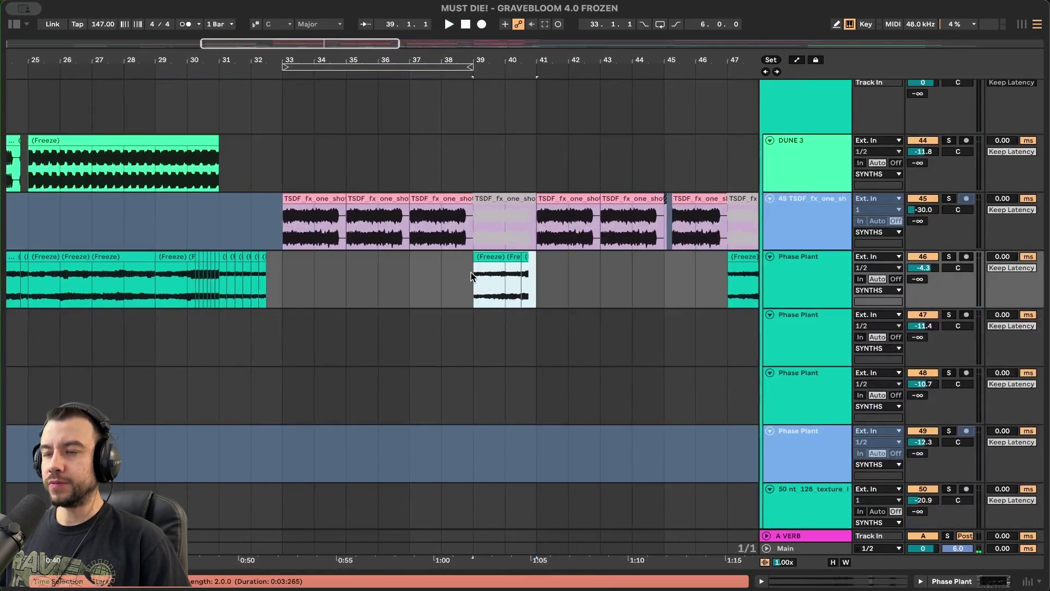
{"action": "scroll", "coordinate": [471, 273], "scroll_direction": "up", "scroll_amount": 3}
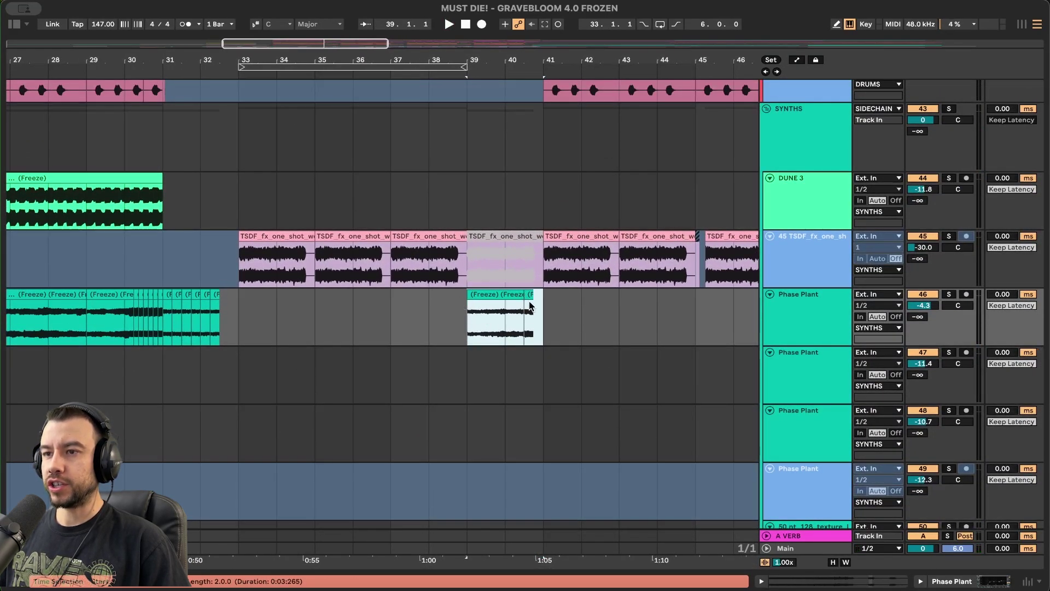
Solo the track 18 Phase Plant bass and the track 19 Serum bass in turn, playing each from bar 39.
{"action": "scroll", "coordinate": [428, 237], "scroll_direction": "up", "scroll_amount": 13}
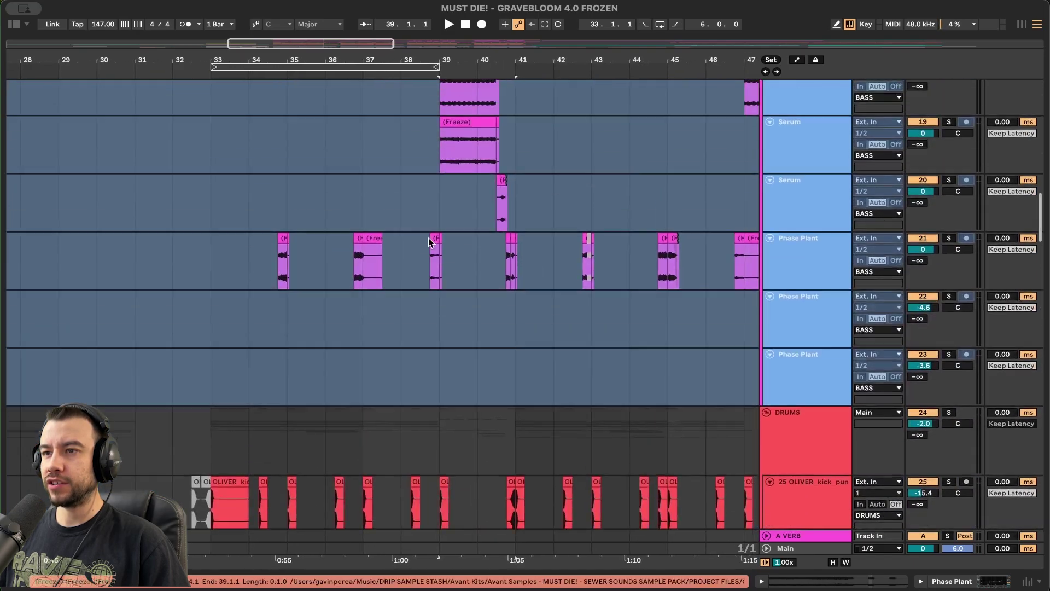
{"action": "scroll", "coordinate": [428, 241], "scroll_direction": "up", "scroll_amount": 5}
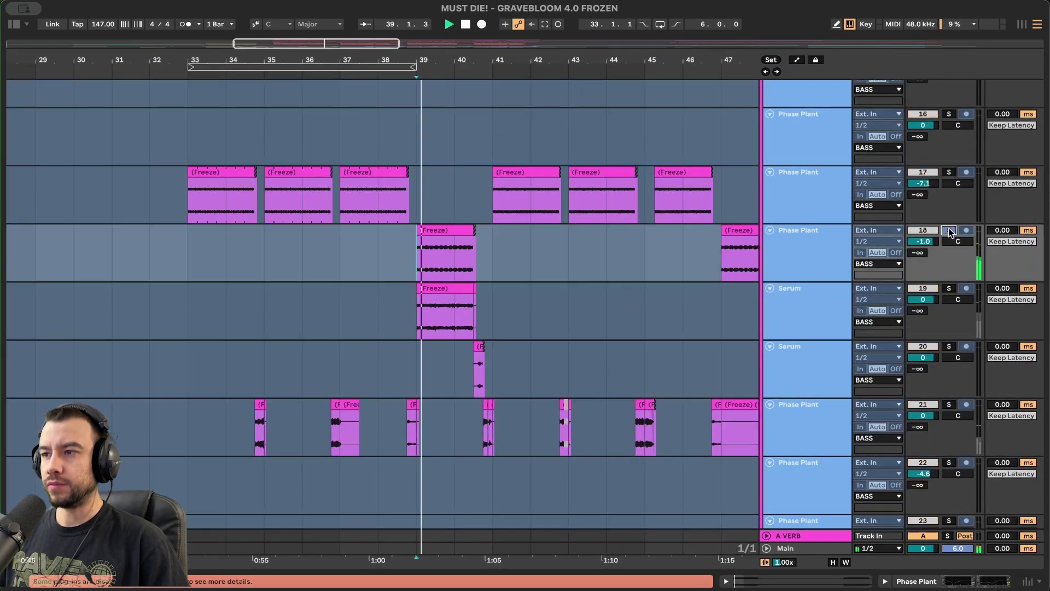
{"action": "left_click", "coordinate": [950, 288]}
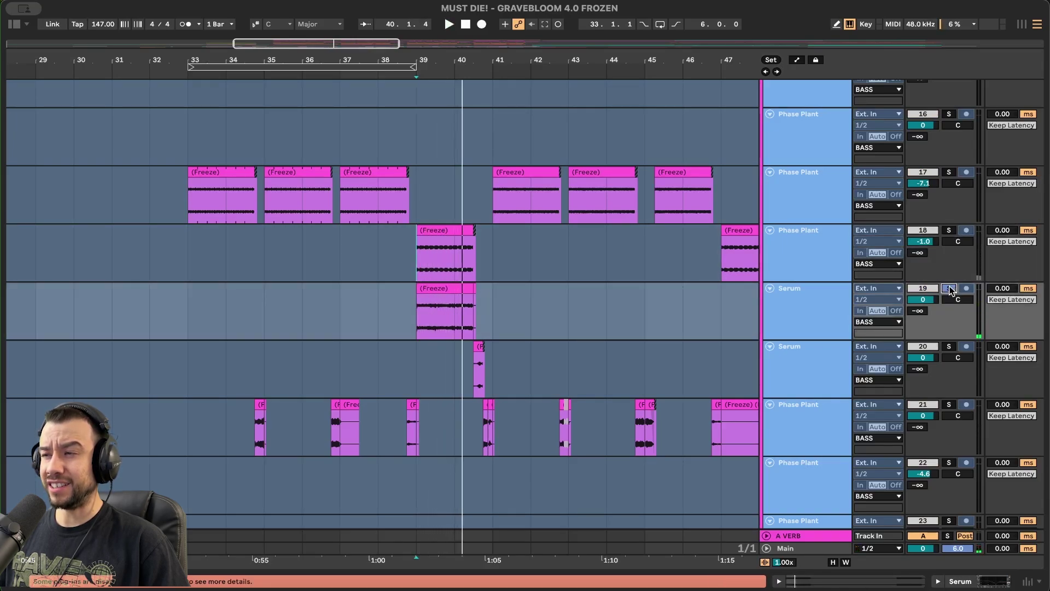
{"action": "key", "text": "space"}
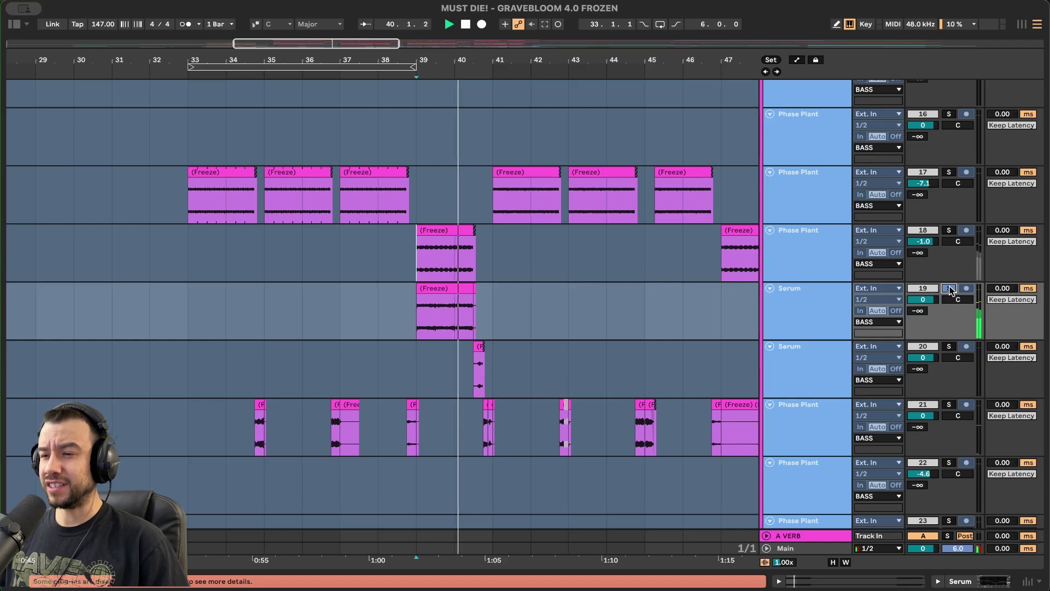
{"action": "key", "text": "space"}
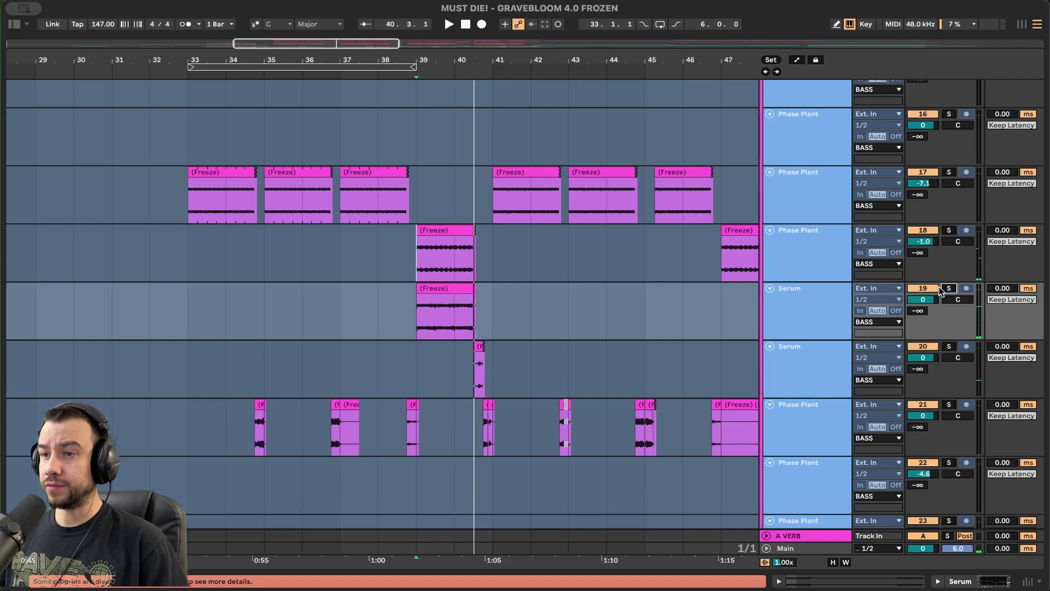
Replay bar 39 onward with all tracks unsoloed and follow the track 18 to 21 bass clips.
{"action": "key", "text": "space"}
{"action": "scroll", "coordinate": [473, 344], "scroll_direction": "down", "scroll_amount": 2}
{"action": "scroll", "coordinate": [446, 385], "scroll_direction": "up", "scroll_amount": 1}
{"action": "scroll", "coordinate": [446, 384], "scroll_direction": "down", "scroll_amount": 1}
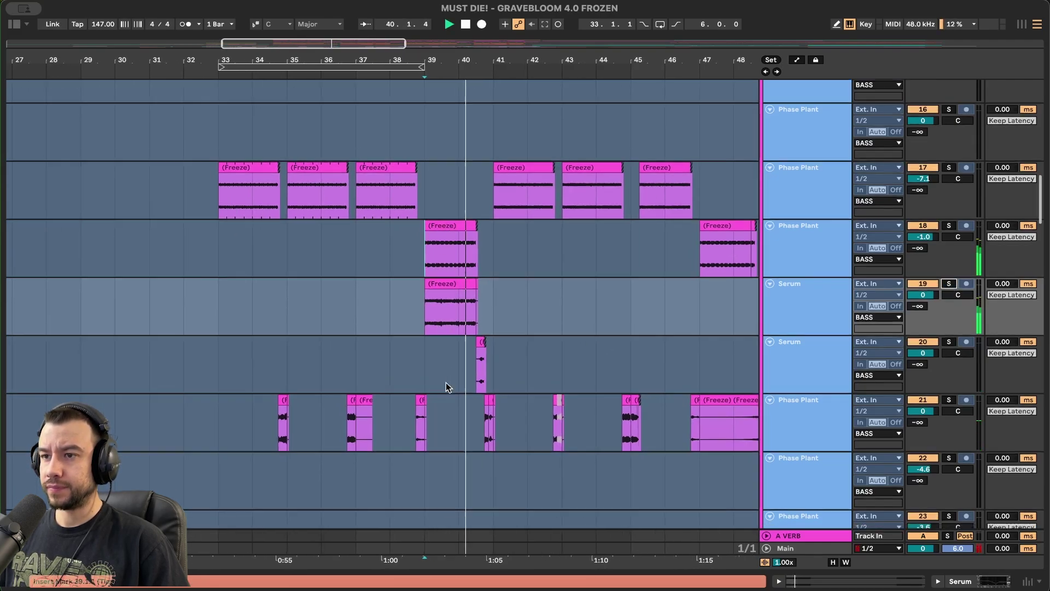
Stop playback and mark bars 39 to 41 on the track 6 Phase Plant and track 7 Serum basses.
{"action": "scroll", "coordinate": [446, 382], "scroll_direction": "down", "scroll_amount": 1}
{"action": "scroll", "coordinate": [445, 383], "scroll_direction": "down", "scroll_amount": 1}
{"action": "scroll", "coordinate": [445, 382], "scroll_direction": "up", "scroll_amount": 5}
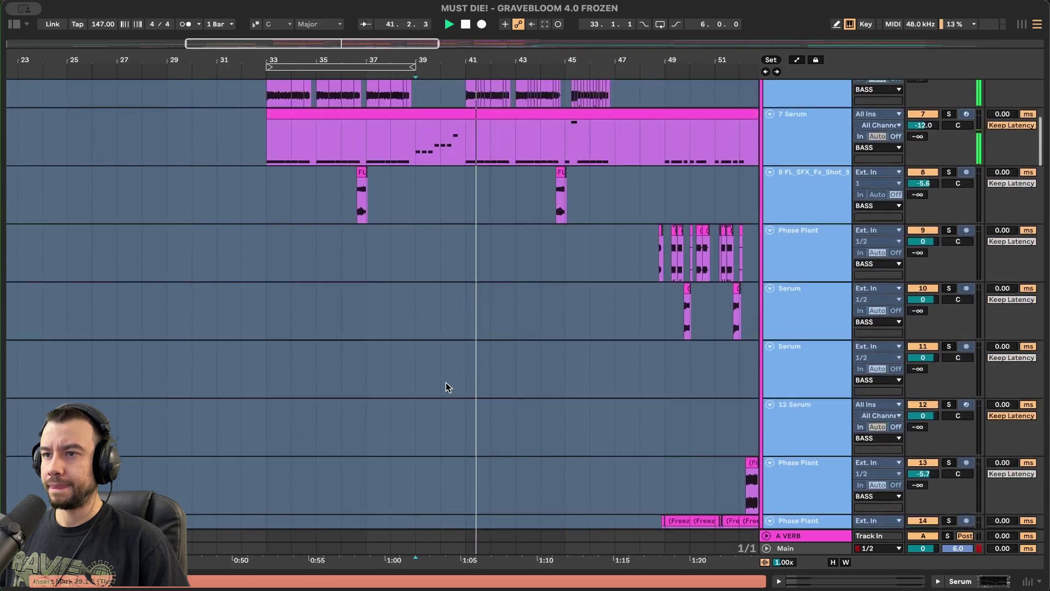
{"action": "key", "text": "space"}
{"action": "scroll", "coordinate": [445, 382], "scroll_direction": "up", "scroll_amount": 5}
{"action": "scroll", "coordinate": [432, 378], "scroll_direction": "down", "scroll_amount": 5}
{"action": "scroll", "coordinate": [432, 379], "scroll_direction": "down", "scroll_amount": 2}
{"action": "scroll", "coordinate": [445, 292], "scroll_direction": "up", "scroll_amount": 2}
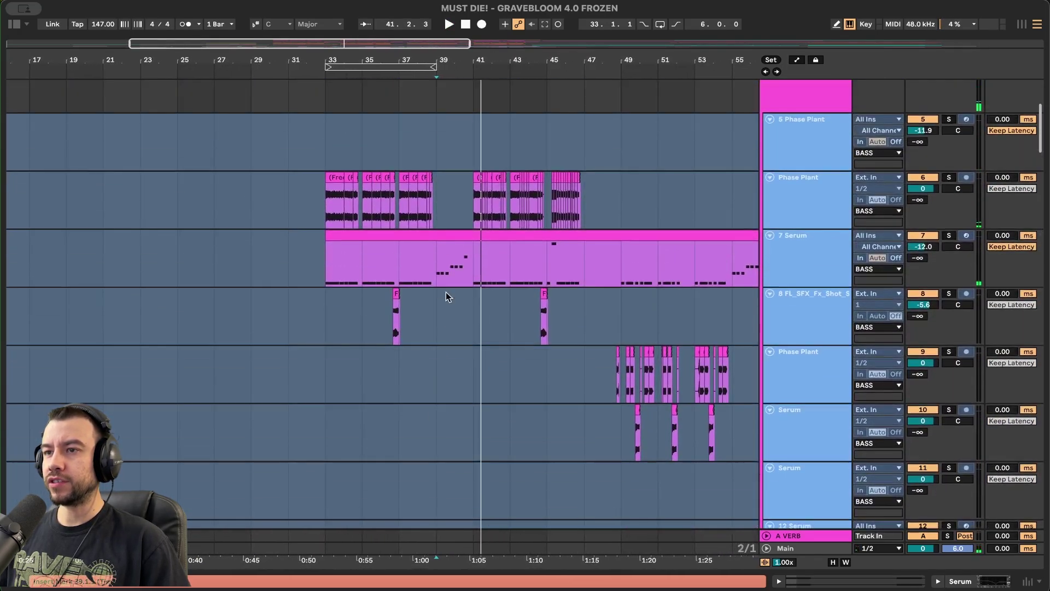
{"action": "left_click_drag", "start_coordinate": [442, 204], "coordinate": [471, 583]}
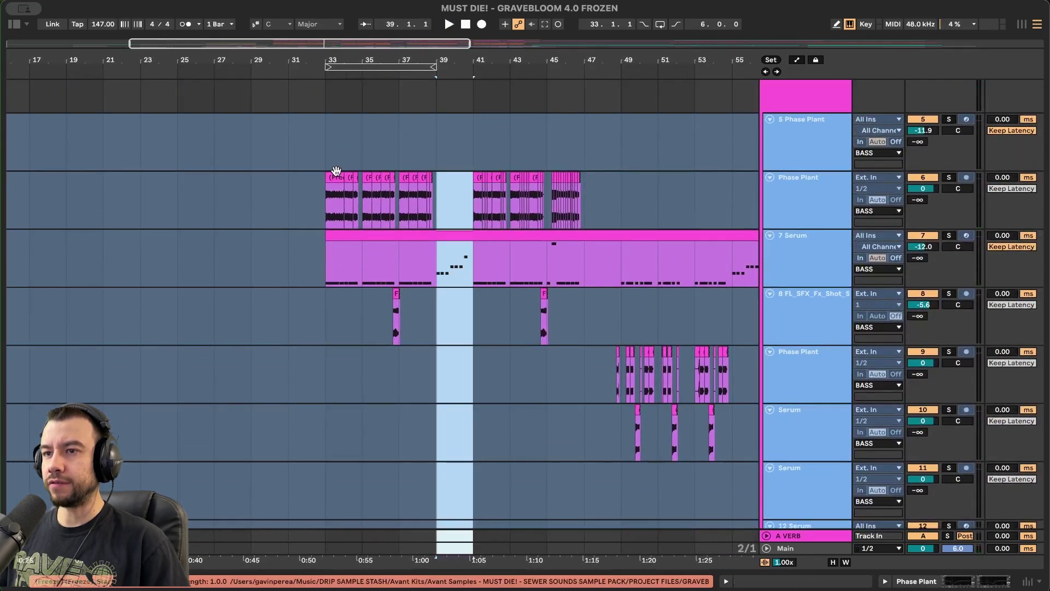
Mark bars 33 to 39 on the track 6 and 7 basses and play from bar 33, then from bar 38.
{"action": "left_click_drag", "start_coordinate": [333, 213], "coordinate": [437, 281]}
{"action": "key", "text": "space"}
{"action": "scroll", "coordinate": [391, 266], "scroll_direction": "up", "scroll_amount": 3}
{"action": "scroll", "coordinate": [398, 269], "scroll_direction": "right", "scroll_amount": 1}
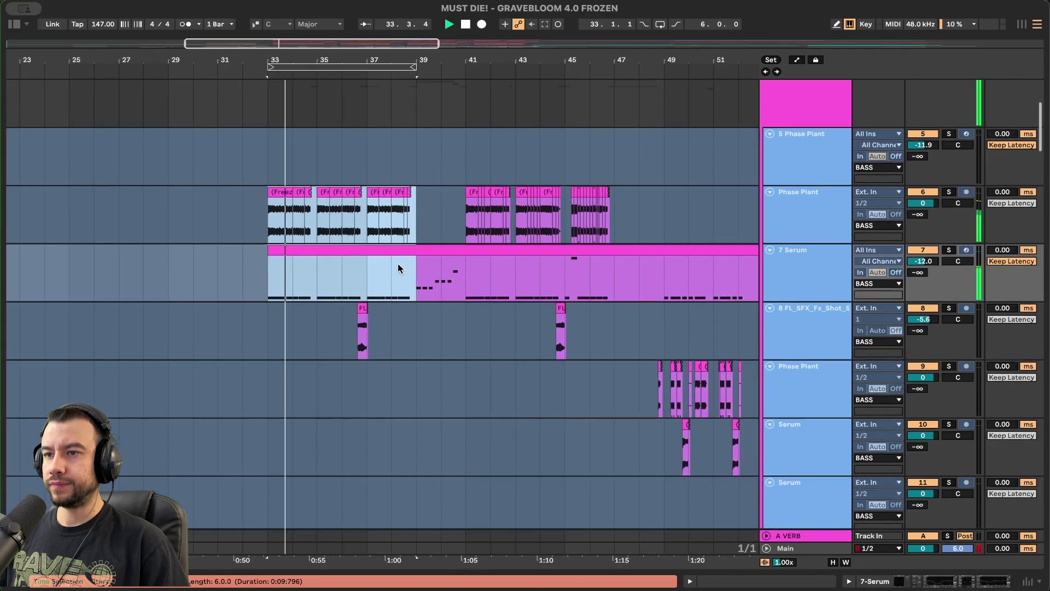
{"action": "left_click", "coordinate": [391, 230]}
{"action": "scroll", "coordinate": [412, 293], "scroll_direction": "down", "scroll_amount": 2}
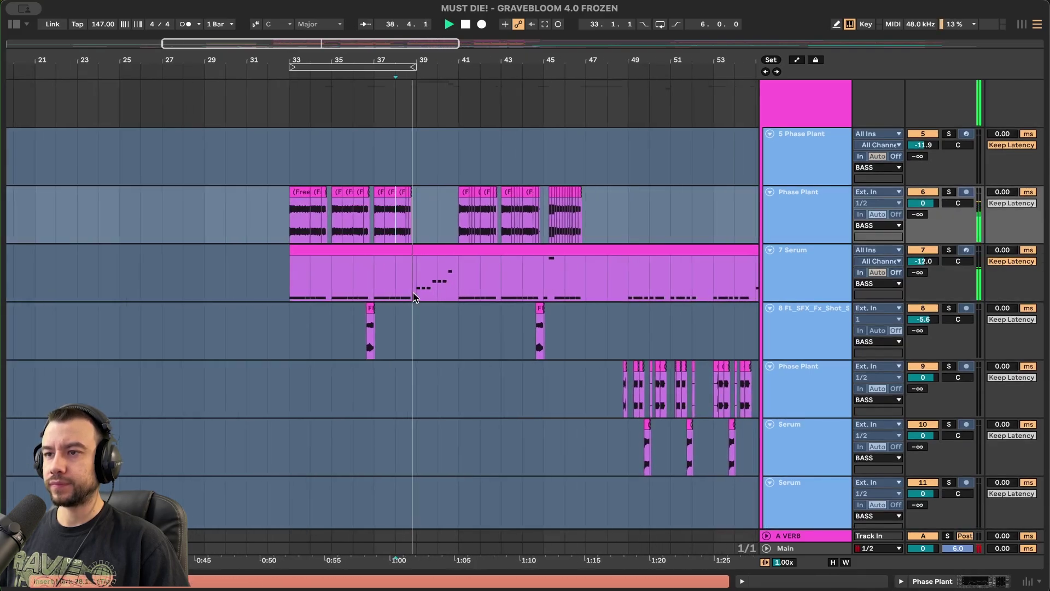
Stop playback and compare bars 33 to 41 with bars 41 to 47 on tracks 6 and 7, marking bars 33 to 41 again.
{"action": "scroll", "coordinate": [438, 304], "scroll_direction": "up", "scroll_amount": 1}
{"action": "left_click_drag", "start_coordinate": [457, 311], "coordinate": [295, 248]}
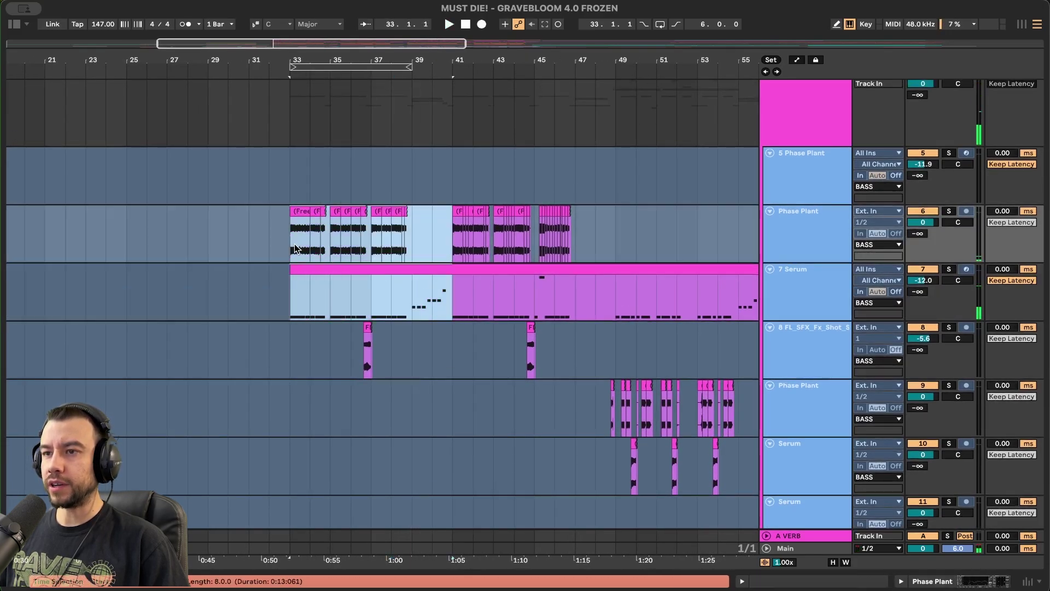
{"action": "left_click_drag", "start_coordinate": [455, 237], "coordinate": [576, 310]}
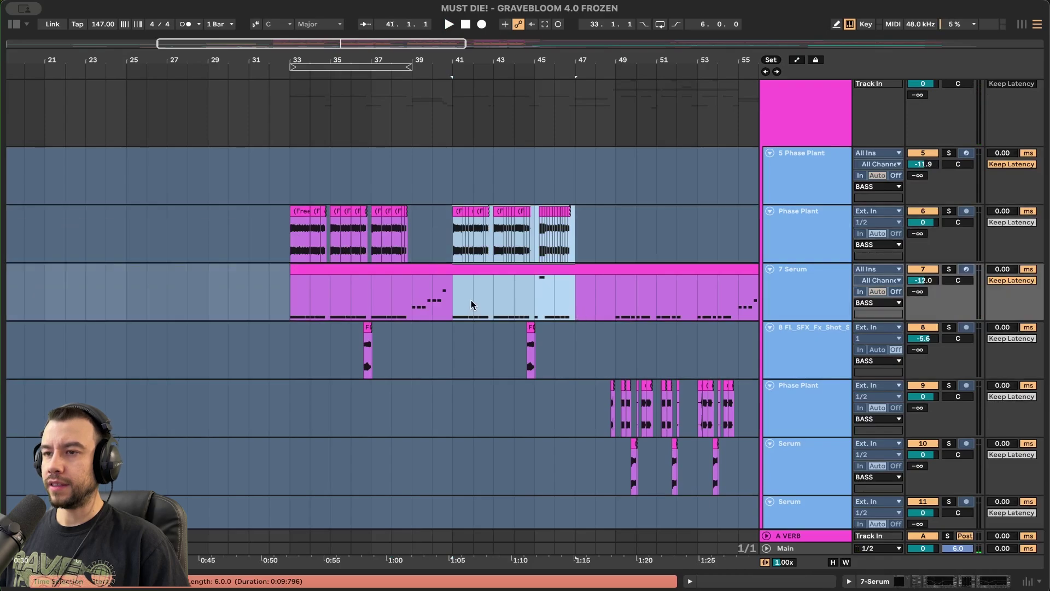
{"action": "scroll", "coordinate": [470, 299], "scroll_direction": "up", "scroll_amount": 2}
{"action": "scroll", "coordinate": [452, 294], "scroll_direction": "down", "scroll_amount": 1}
{"action": "scroll", "coordinate": [469, 291], "scroll_direction": "left", "scroll_amount": 1}
{"action": "mouse_move", "coordinate": [470, 289]}
{"action": "left_mouse_down"}
{"action": "mouse_move", "coordinate": [292, 250]}
{"action": "mouse_move", "coordinate": [279, 229]}
{"action": "mouse_move", "coordinate": [463, 290]}
{"action": "left_mouse_up"}
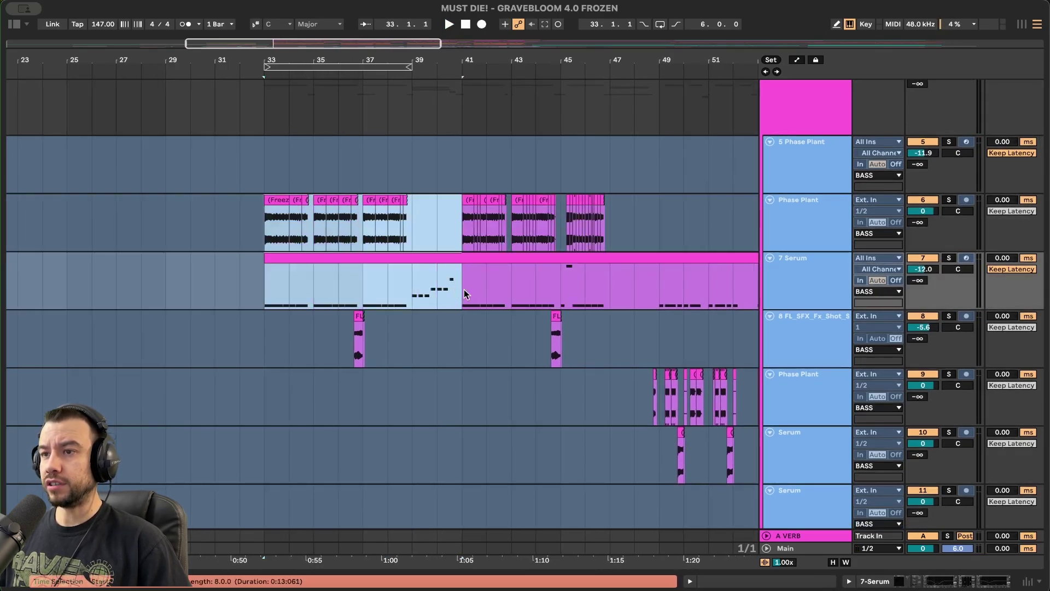
Play from bar 33, restart from bar 39 and follow the track 7 Serum notes up to bar 41.
{"action": "scroll", "coordinate": [464, 293], "scroll_direction": "right", "scroll_amount": 2}
{"action": "scroll", "coordinate": [464, 294], "scroll_direction": "down", "scroll_amount": 2}
{"action": "key", "text": "space"}
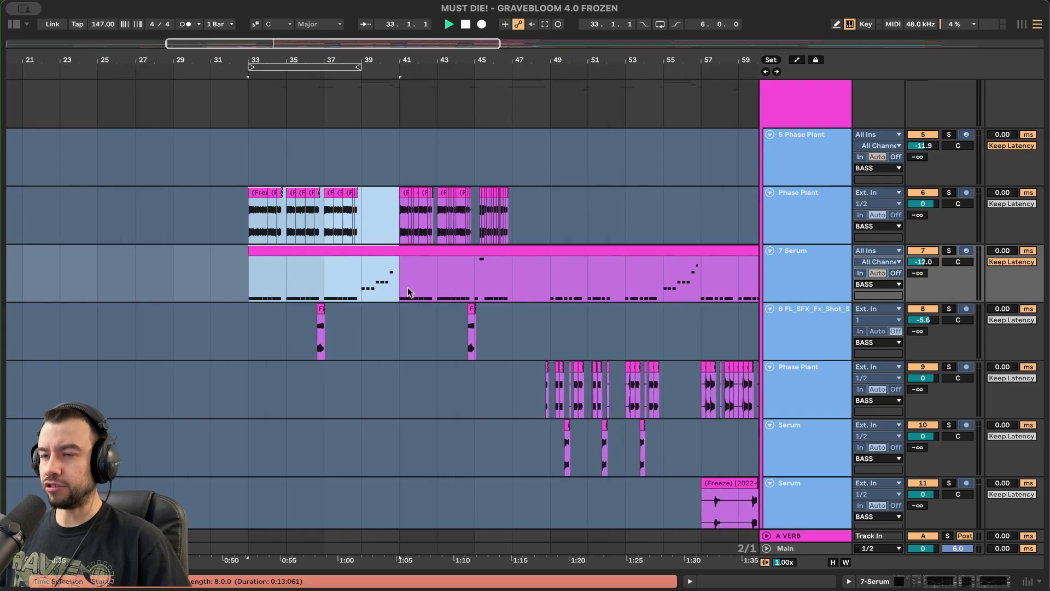
{"action": "scroll", "coordinate": [364, 277], "scroll_direction": "up", "scroll_amount": 2}
{"action": "left_click", "coordinate": [363, 276]}
{"action": "scroll", "coordinate": [394, 280], "scroll_direction": "down", "scroll_amount": 2}
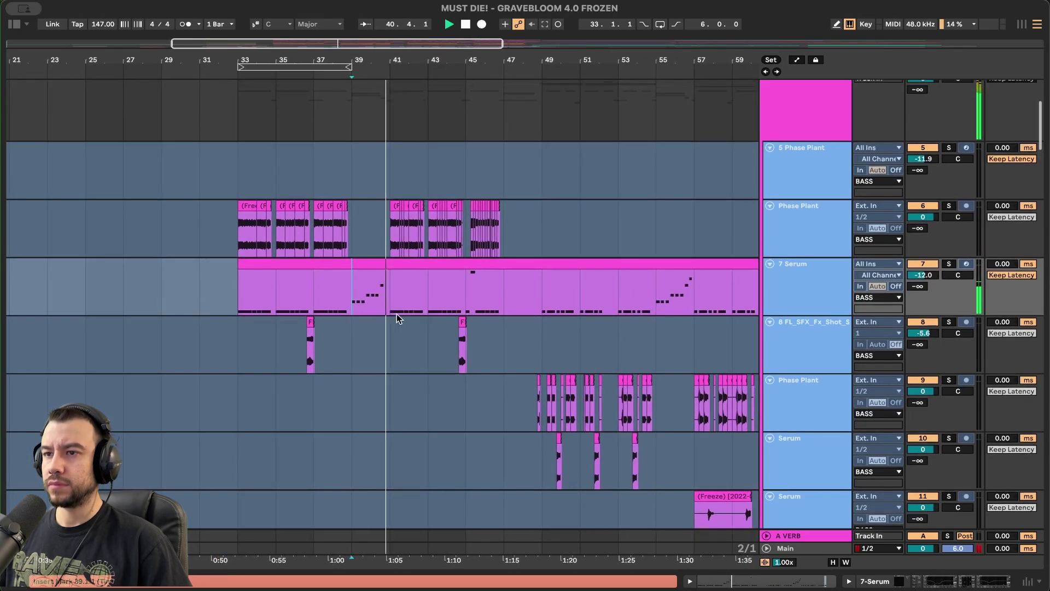
Mark bars 41 to 47 on the track 6 Phase Plant bass, then play from bar 41 through bar 45.
{"action": "scroll", "coordinate": [396, 313], "scroll_direction": "up", "scroll_amount": 3}
{"action": "left_click_drag", "start_coordinate": [375, 220], "coordinate": [585, 227]}
{"action": "key", "text": "space"}
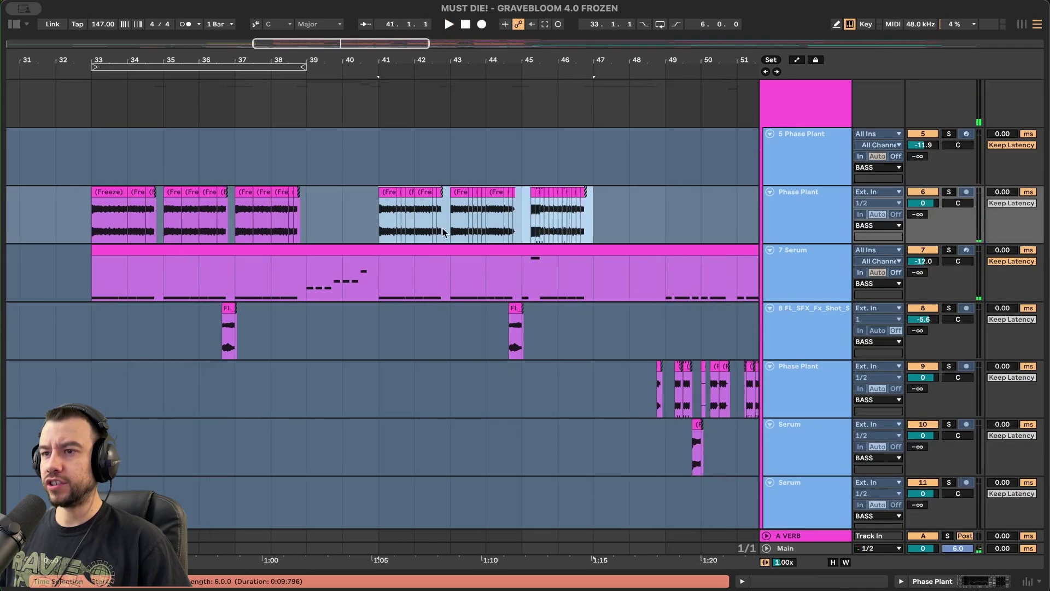
{"action": "scroll", "coordinate": [437, 218], "scroll_direction": "up", "scroll_amount": 2}
{"action": "left_click", "coordinate": [343, 302]}
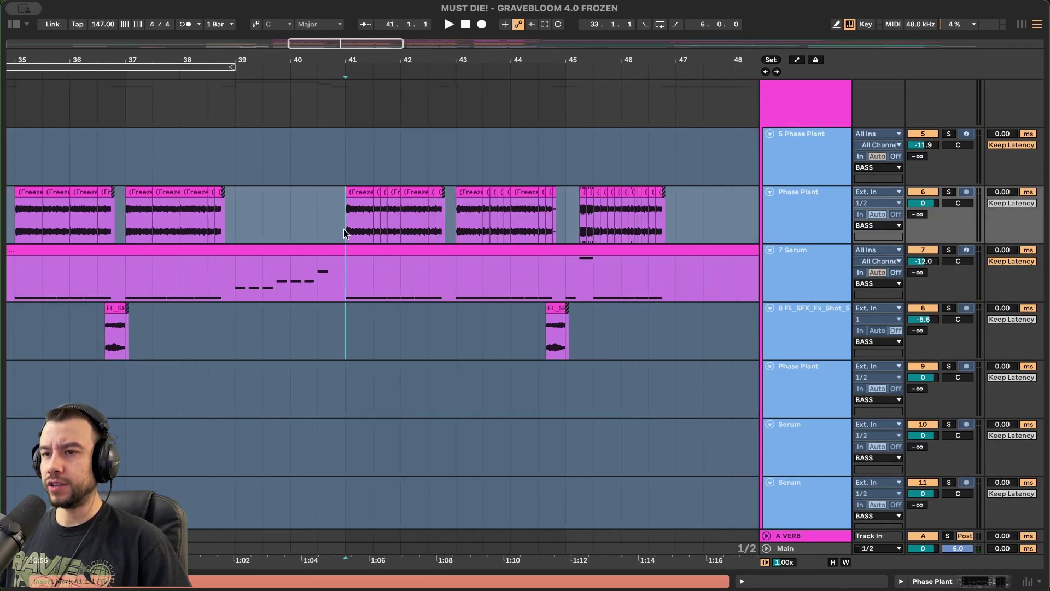
{"action": "scroll", "coordinate": [343, 236], "scroll_direction": "up", "scroll_amount": 4}
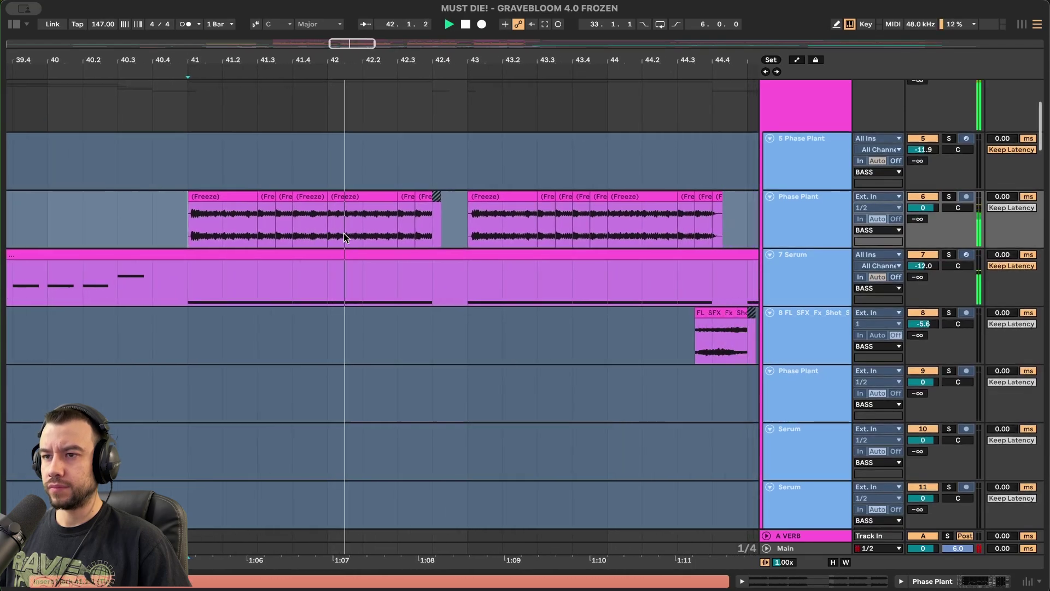
{"action": "scroll", "coordinate": [343, 232], "scroll_direction": "down", "scroll_amount": 4}
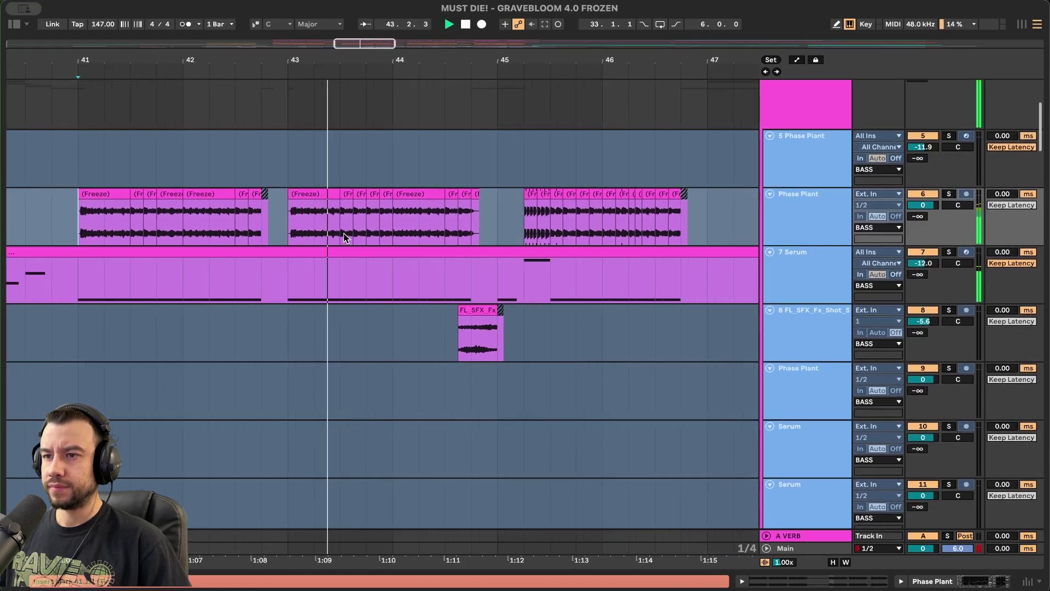
{"action": "scroll", "coordinate": [287, 213], "scroll_direction": "right", "scroll_amount": 2}
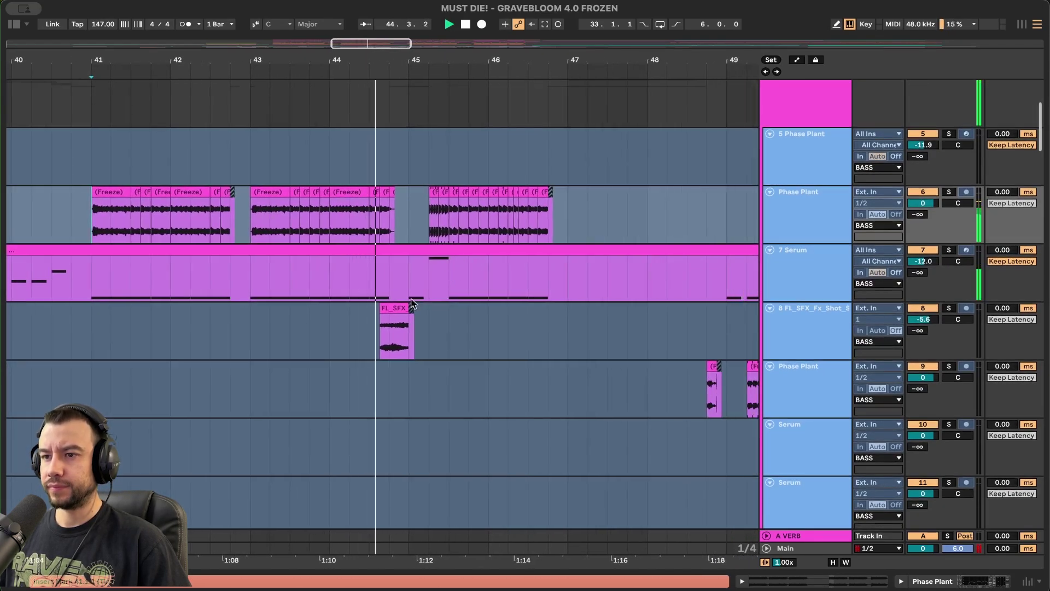
{"action": "scroll", "coordinate": [353, 223], "scroll_direction": "right", "scroll_amount": 3}
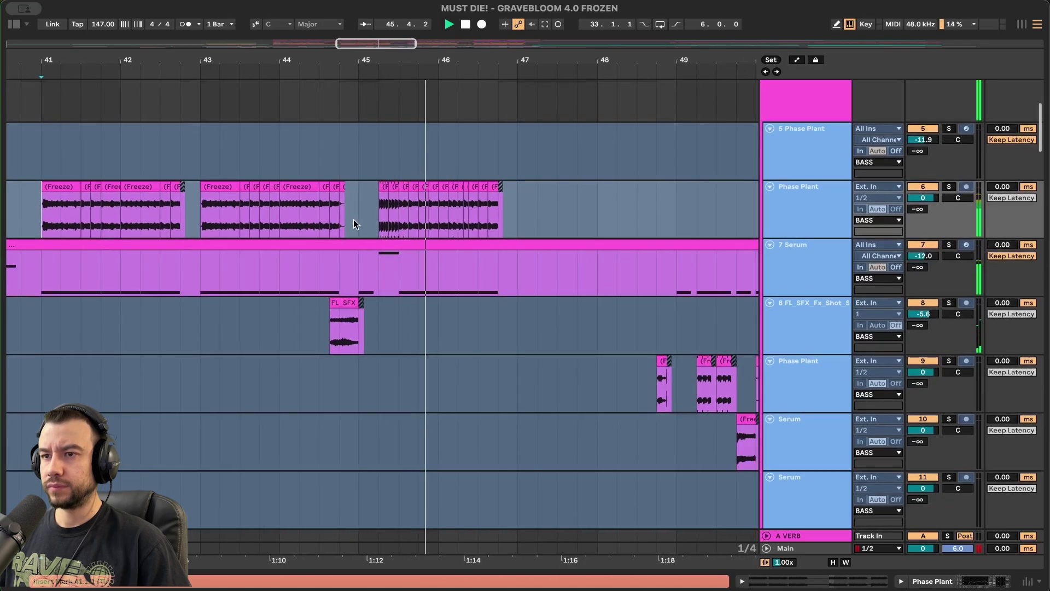
Stop playback, solo the track 21 Phase Plant bass and play its short clip at 42.4.
{"action": "left_click", "coordinate": [170, 221]}
{"action": "scroll", "coordinate": [160, 136], "scroll_direction": "up", "scroll_amount": 5}
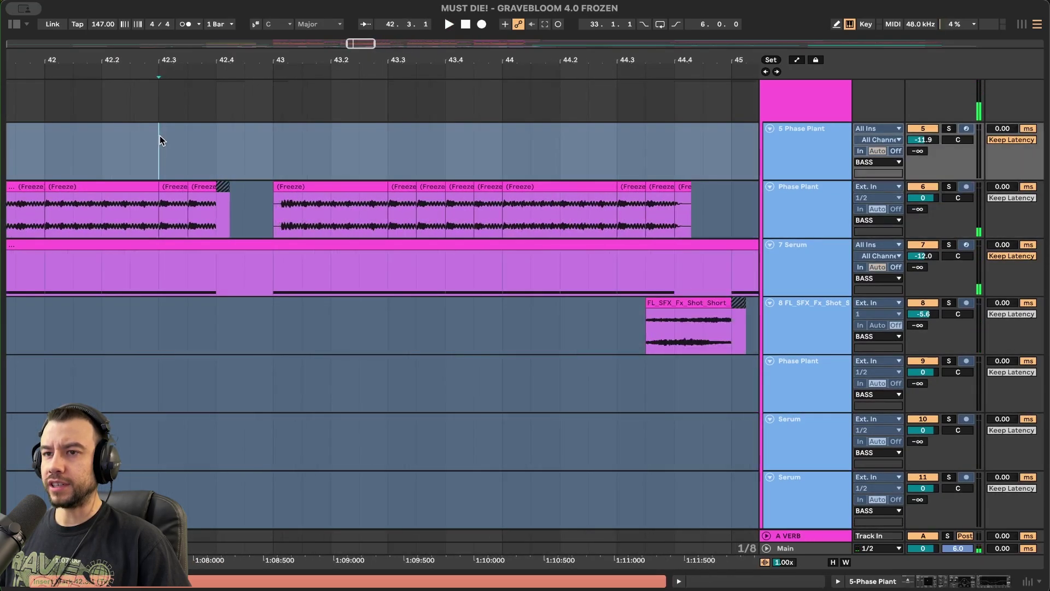
{"action": "scroll", "coordinate": [160, 136], "scroll_direction": "down", "scroll_amount": 20}
{"action": "scroll", "coordinate": [160, 136], "scroll_direction": "up", "scroll_amount": 8}
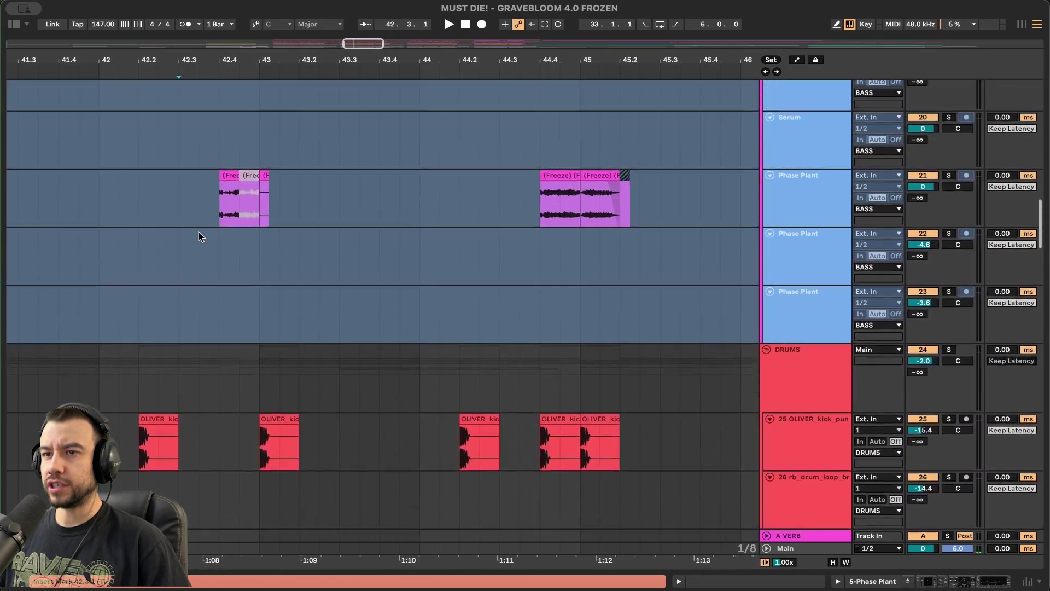
{"action": "left_click", "coordinate": [223, 222]}
{"action": "left_click", "coordinate": [948, 222]}
{"action": "key", "text": "space"}
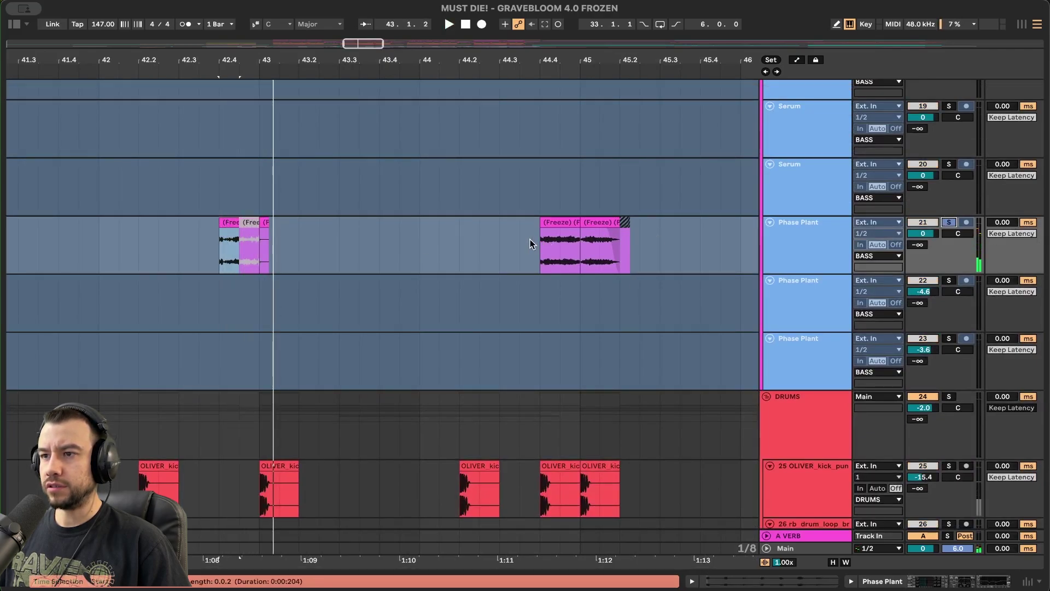
Play the track 21 Phase Plant clip at 44.4 soloed and again with all tracks unsoloed.
{"action": "left_click", "coordinate": [549, 244]}
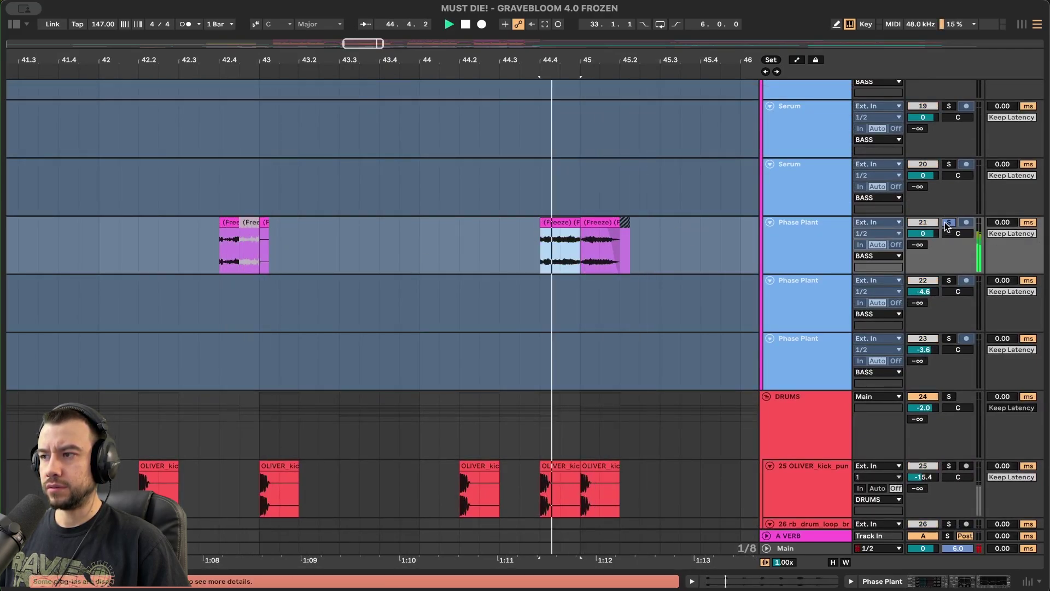
{"action": "scroll", "coordinate": [651, 260], "scroll_direction": "down", "scroll_amount": 4}
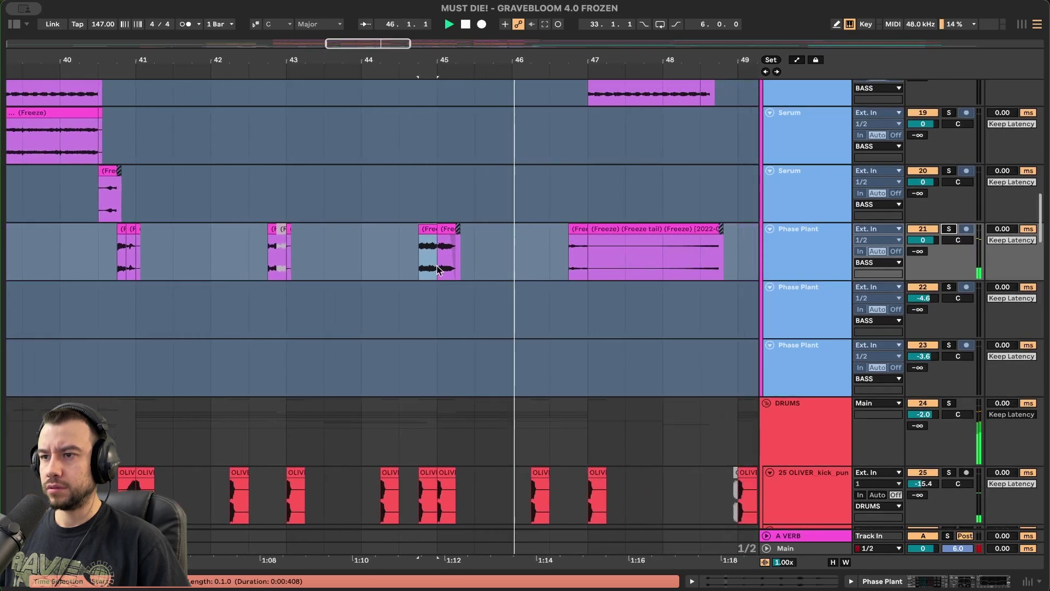
{"action": "scroll", "coordinate": [436, 265], "scroll_direction": "up", "scroll_amount": 5}
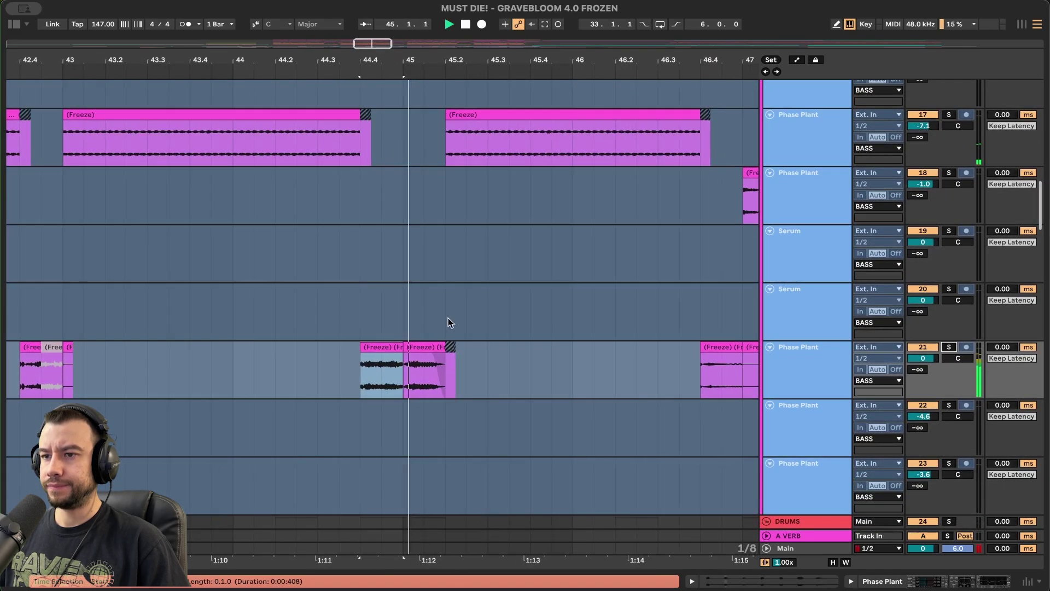
Replay from bar 45 and follow the bass clips on tracks 6, 7, 17 and 21.
{"action": "left_click", "coordinate": [406, 316]}
{"action": "scroll", "coordinate": [467, 343], "scroll_direction": "down", "scroll_amount": 2}
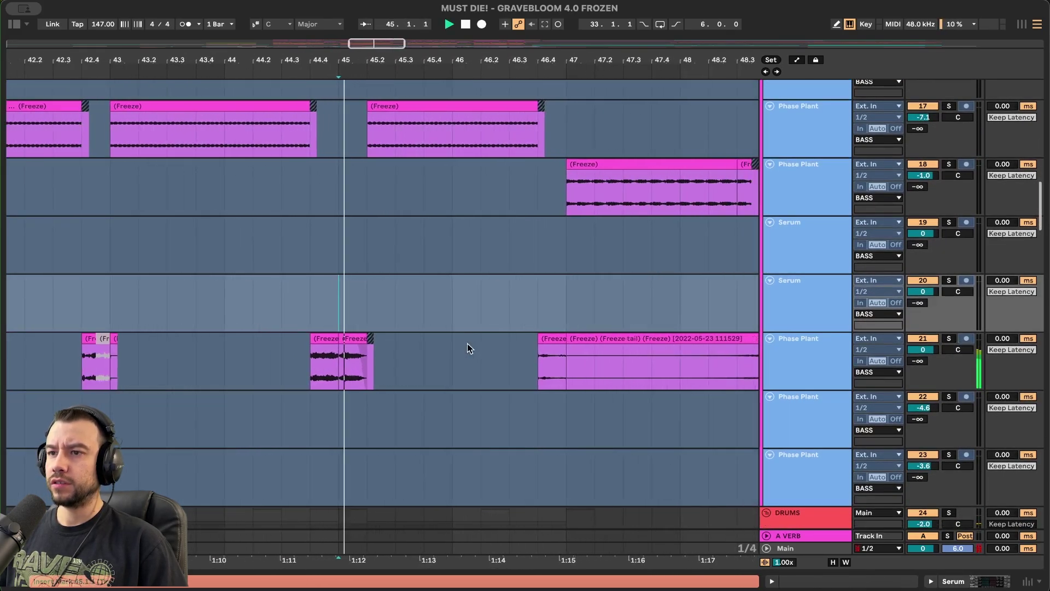
{"action": "scroll", "coordinate": [467, 343], "scroll_direction": "up", "scroll_amount": 10}
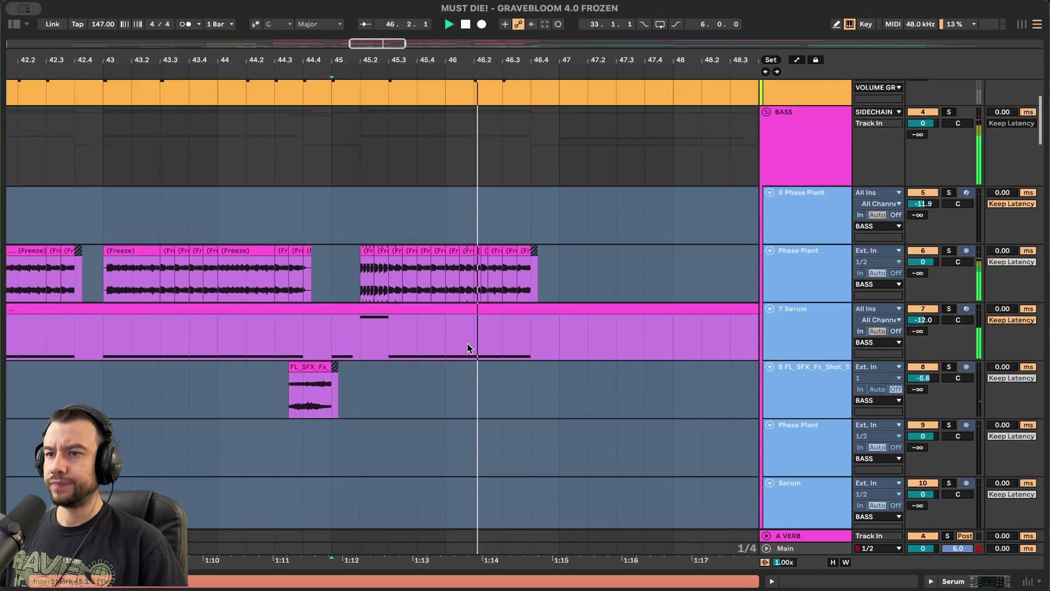
{"action": "scroll", "coordinate": [467, 343], "scroll_direction": "down", "scroll_amount": 3}
{"action": "scroll", "coordinate": [346, 290], "scroll_direction": "up", "scroll_amount": 2}
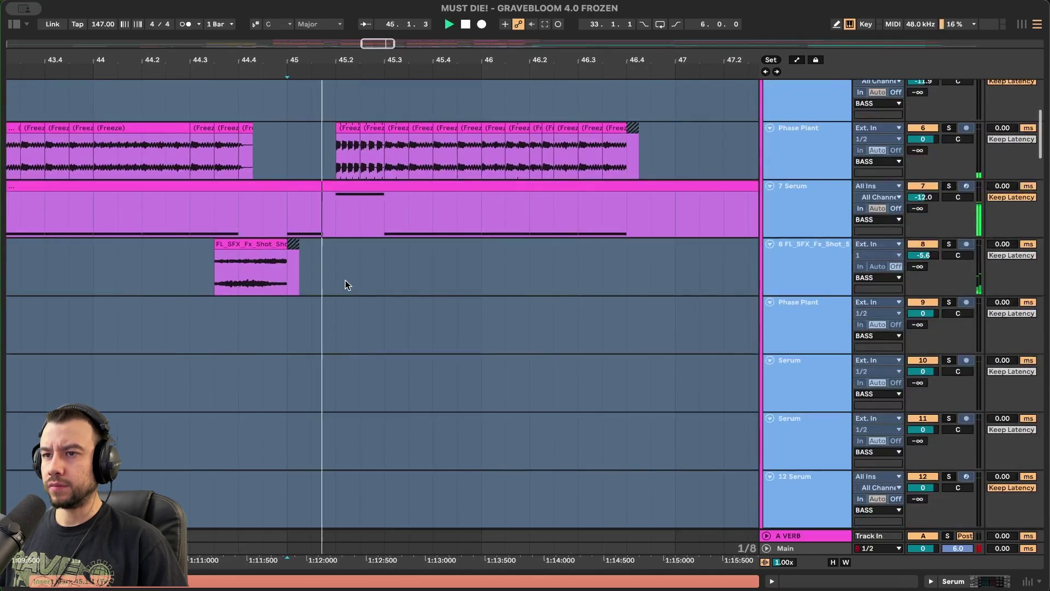
Mark the two chopped track 6 Phase Plant clips at 45.2, then replay bar 45 through bar 47.
{"action": "key", "text": "space"}
{"action": "left_click_drag", "start_coordinate": [341, 167], "coordinate": [375, 165]}
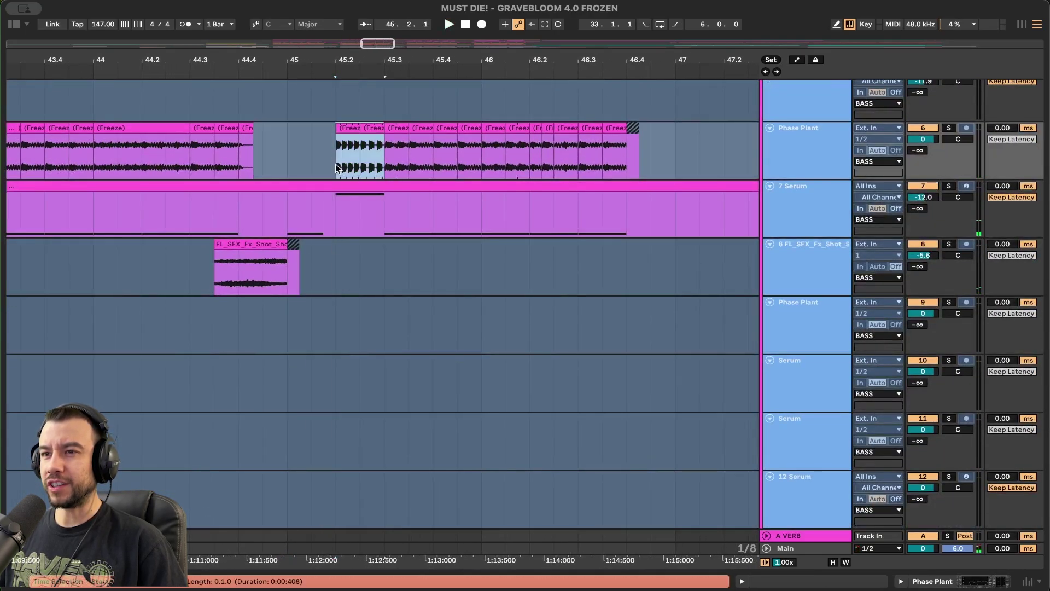
{"action": "left_click", "coordinate": [291, 158]}
{"action": "key", "text": "space"}
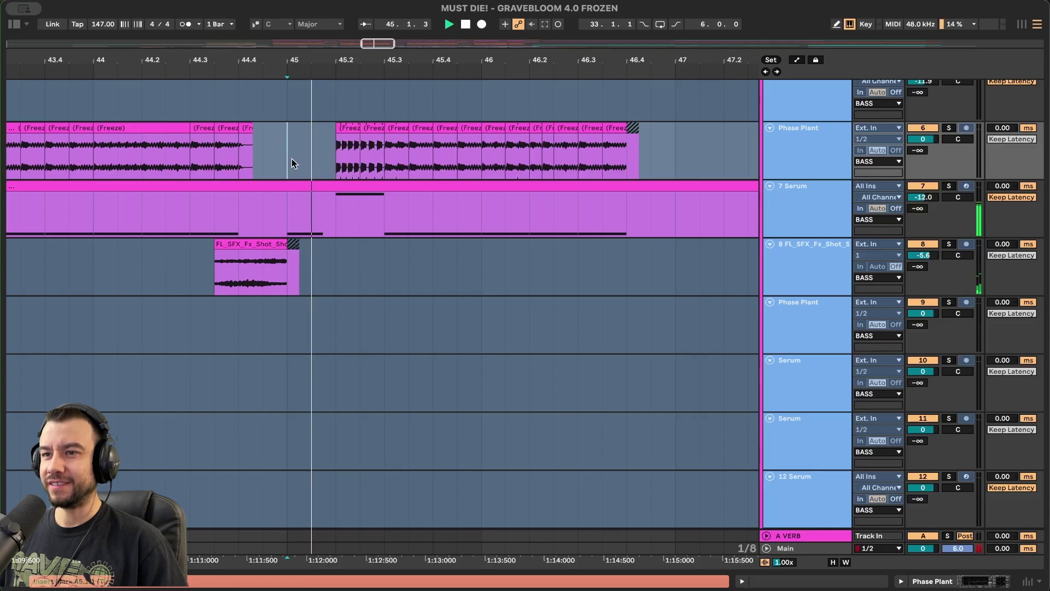
{"action": "scroll", "coordinate": [351, 189], "scroll_direction": "down", "scroll_amount": 2}
{"action": "scroll", "coordinate": [351, 188], "scroll_direction": "right", "scroll_amount": 2}
{"action": "scroll", "coordinate": [351, 189], "scroll_direction": "up", "scroll_amount": 1}
{"action": "scroll", "coordinate": [351, 189], "scroll_direction": "right", "scroll_amount": 1}
{"action": "scroll", "coordinate": [351, 189], "scroll_direction": "up", "scroll_amount": 3}
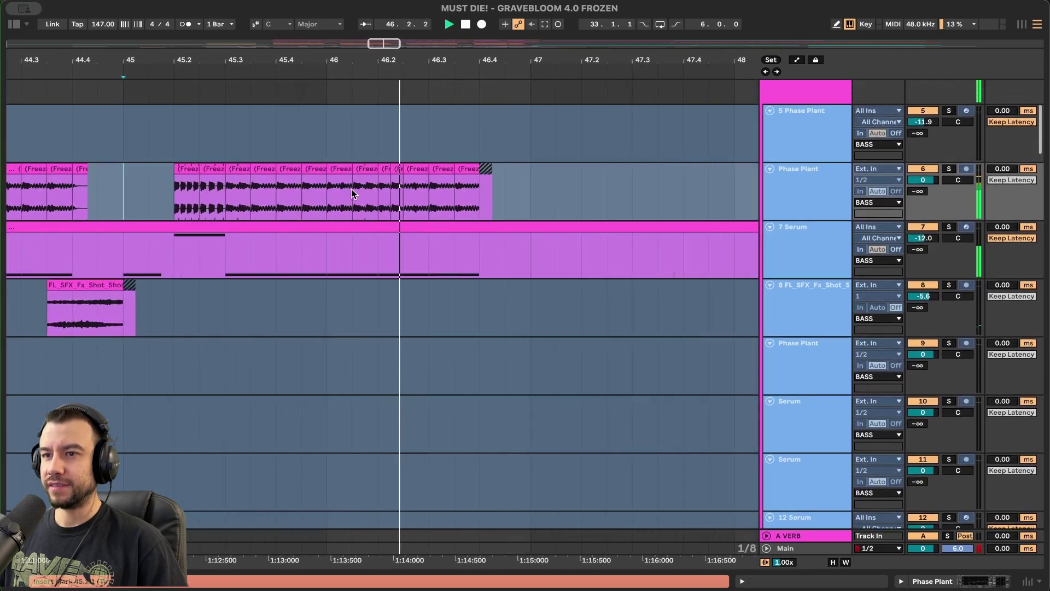
{"action": "scroll", "coordinate": [351, 189], "scroll_direction": "down", "scroll_amount": 4}
{"action": "scroll", "coordinate": [351, 189], "scroll_direction": "down", "scroll_amount": 2}
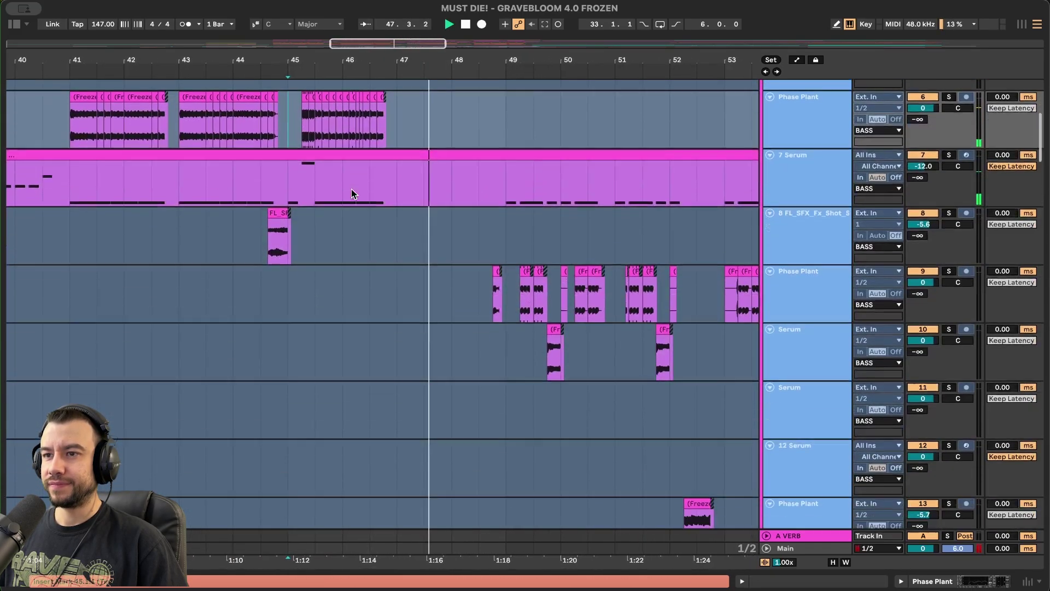
Let playback run on to bar 50 while examining the bass, drum and synth tracks.
{"action": "scroll", "coordinate": [351, 189], "scroll_direction": "down", "scroll_amount": 3}
{"action": "scroll", "coordinate": [351, 188], "scroll_direction": "down", "scroll_amount": 10}
{"action": "scroll", "coordinate": [351, 189], "scroll_direction": "up", "scroll_amount": 1}
{"action": "scroll", "coordinate": [351, 193], "scroll_direction": "down", "scroll_amount": 15}
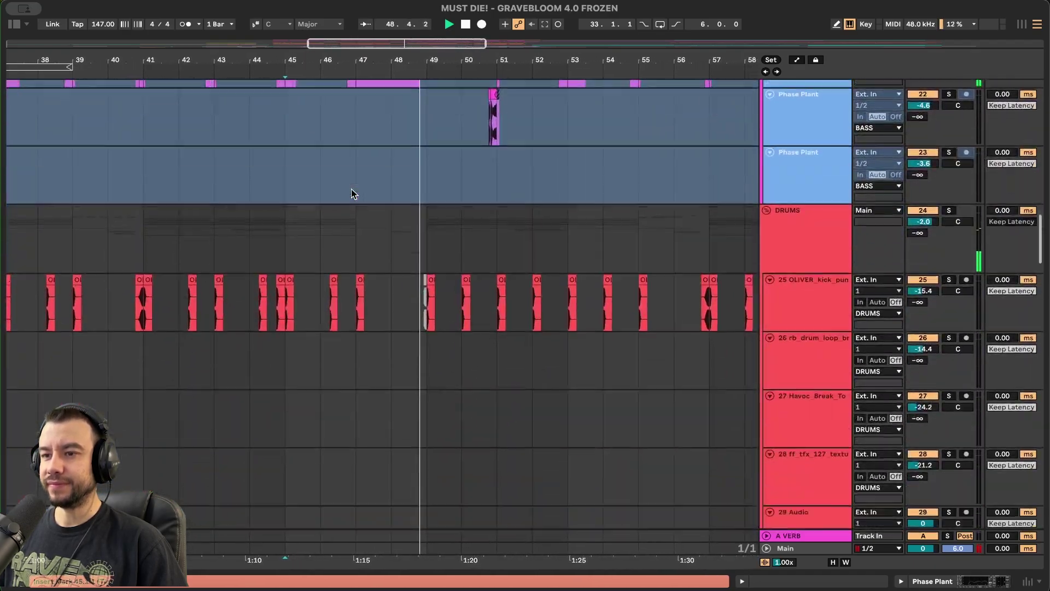
{"action": "scroll", "coordinate": [351, 193], "scroll_direction": "down", "scroll_amount": 2}
{"action": "scroll", "coordinate": [352, 193], "scroll_direction": "down", "scroll_amount": 5}
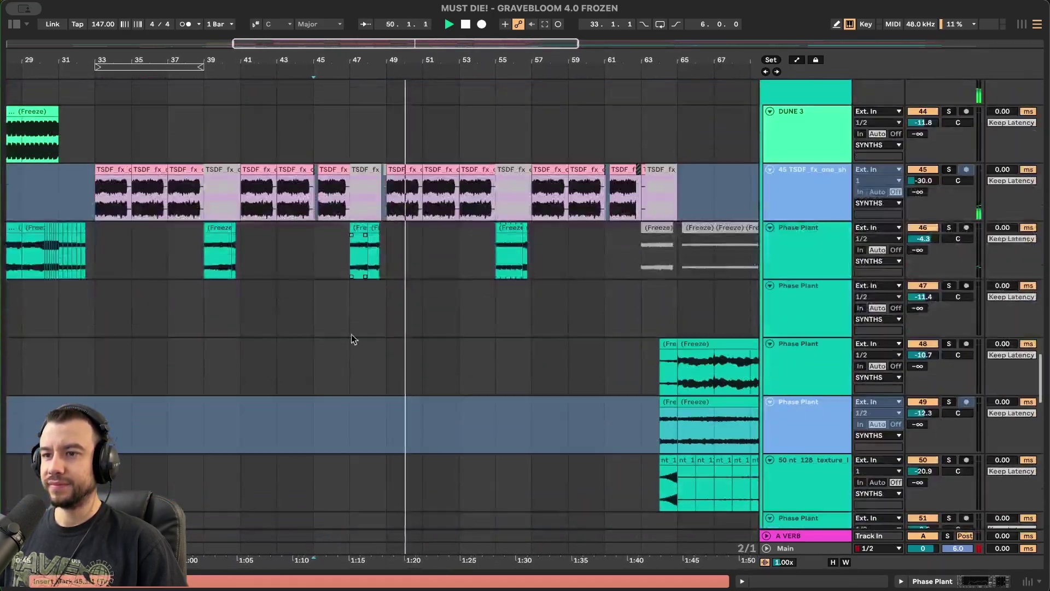
Stop playback and select the track 18 Phase Plant bass clip at bar 47.
{"action": "scroll", "coordinate": [390, 251], "scroll_direction": "up", "scroll_amount": 20}
{"action": "scroll", "coordinate": [389, 251], "scroll_direction": "up", "scroll_amount": 2}
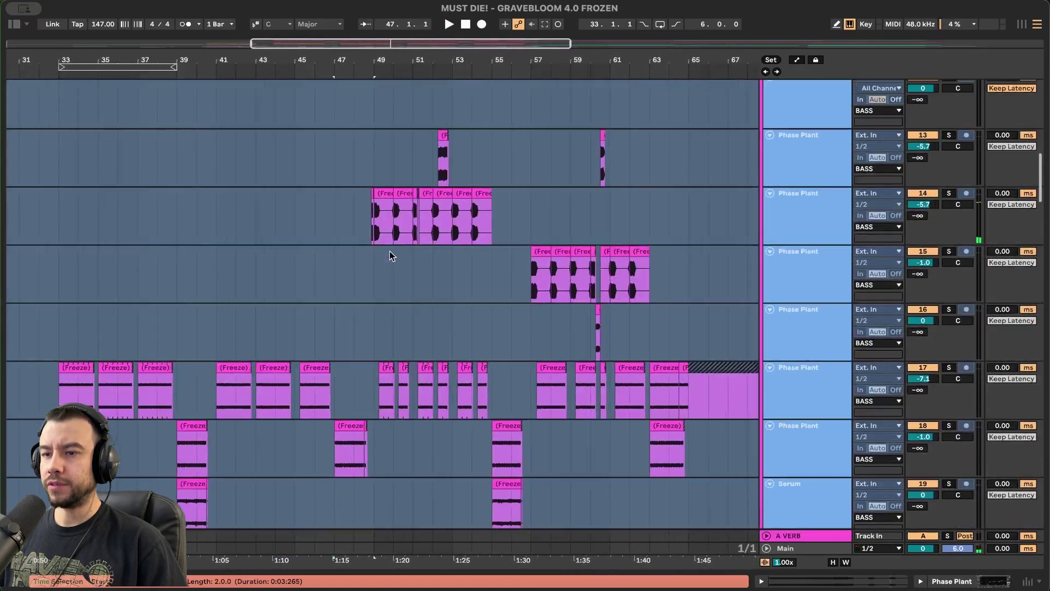
{"action": "scroll", "coordinate": [389, 328], "scroll_direction": "down", "scroll_amount": 2}
{"action": "left_click", "coordinate": [402, 193]}
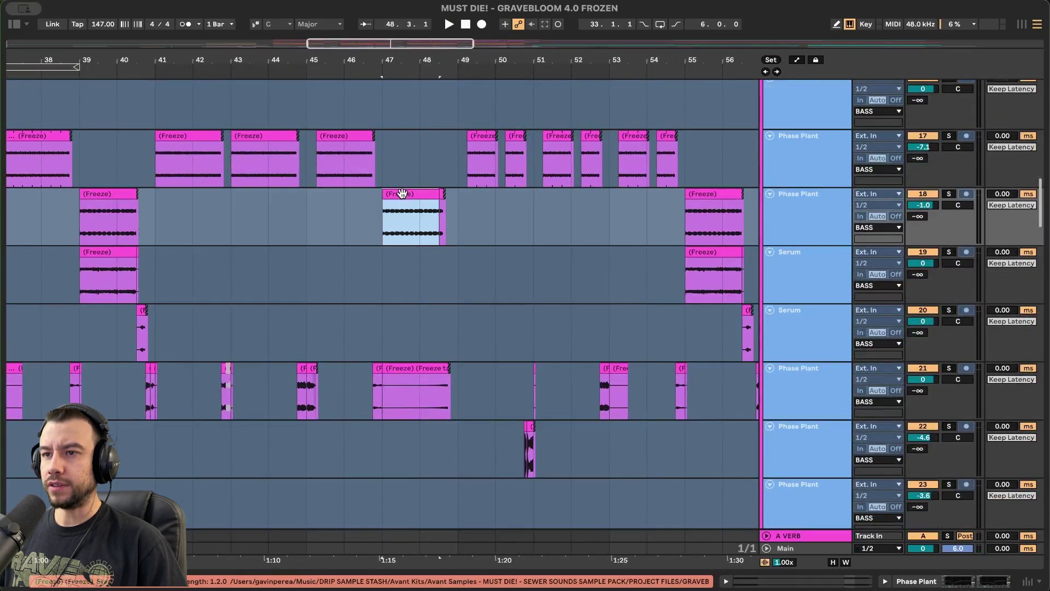
Play all tracks from bar 47 and examine which drum, effect and synth clips sound.
{"action": "scroll", "coordinate": [401, 193], "scroll_direction": "up", "scroll_amount": 15}
{"action": "scroll", "coordinate": [402, 193], "scroll_direction": "down", "scroll_amount": 10}
{"action": "scroll", "coordinate": [402, 197], "scroll_direction": "down", "scroll_amount": 20}
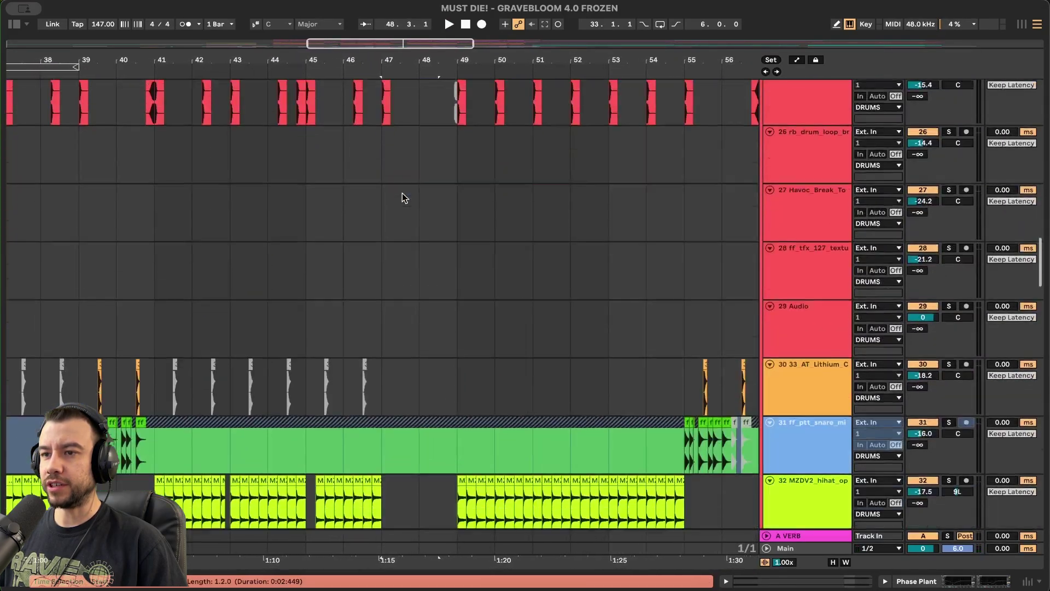
{"action": "scroll", "coordinate": [402, 193], "scroll_direction": "up", "scroll_amount": 3}
{"action": "key", "text": "space"}
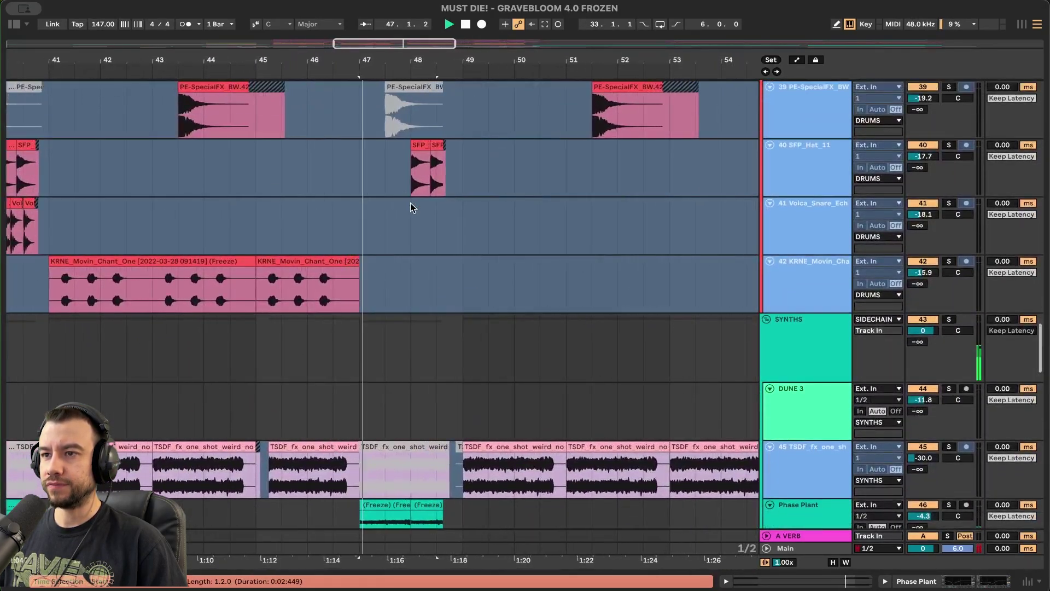
Examine the FX & VOX tracks 59 to 66 while all tracks play from bar 48 to bar 51.
{"action": "scroll", "coordinate": [410, 202], "scroll_direction": "down", "scroll_amount": 15}
{"action": "scroll", "coordinate": [410, 202], "scroll_direction": "down", "scroll_amount": 7}
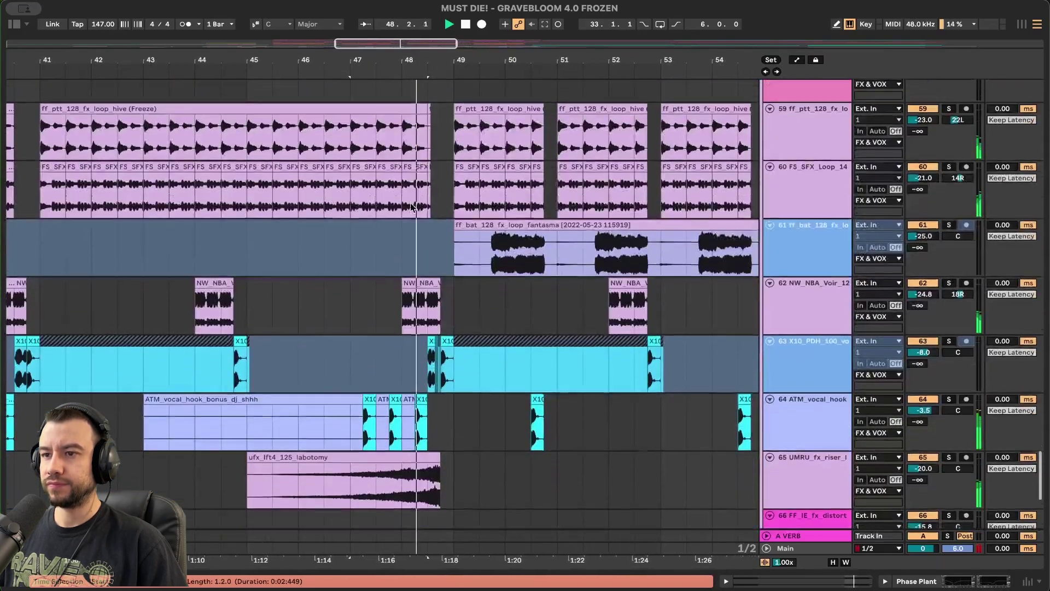
{"action": "scroll", "coordinate": [408, 207], "scroll_direction": "down", "scroll_amount": 5}
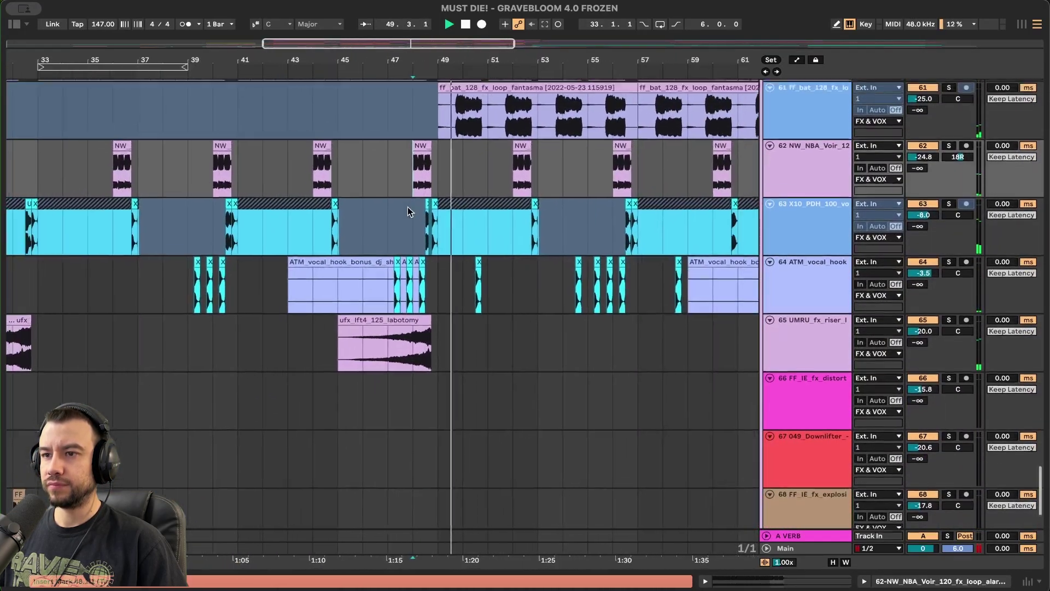
{"action": "scroll", "coordinate": [408, 207], "scroll_direction": "up", "scroll_amount": 1}
{"action": "scroll", "coordinate": [406, 228], "scroll_direction": "up", "scroll_amount": 2}
{"action": "scroll", "coordinate": [408, 233], "scroll_direction": "up", "scroll_amount": 2}
{"action": "scroll", "coordinate": [408, 234], "scroll_direction": "right", "scroll_amount": 2}
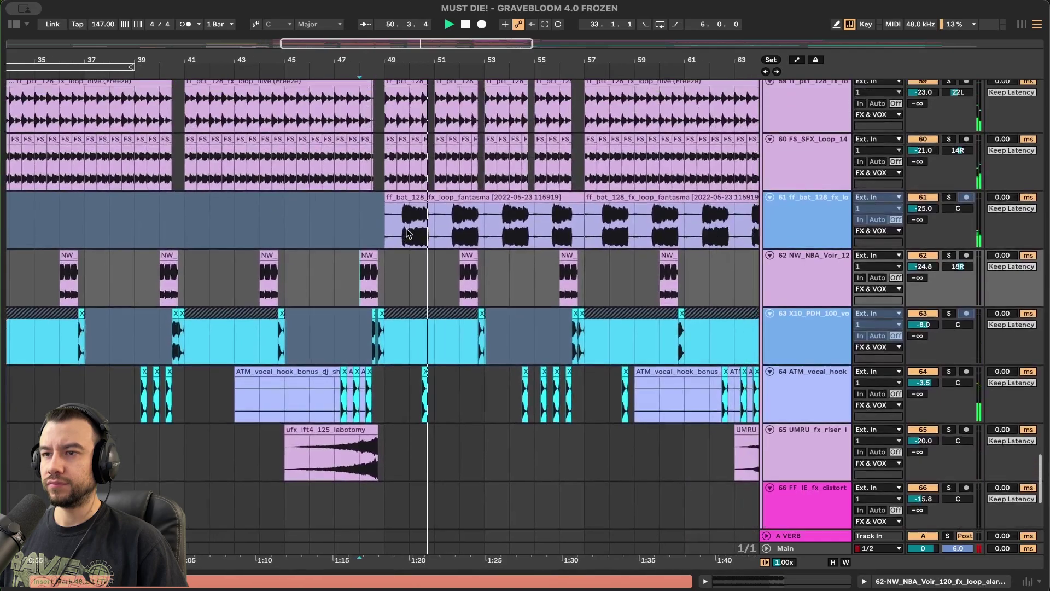
{"action": "scroll", "coordinate": [407, 232], "scroll_direction": "up", "scroll_amount": 3}
{"action": "scroll", "coordinate": [395, 226], "scroll_direction": "down", "scroll_amount": 1}
Select the ff_bat_128_fx_loop_fantasma clip at bar 49 on track 61 and play it soloed.
{"action": "left_click", "coordinate": [386, 196]}
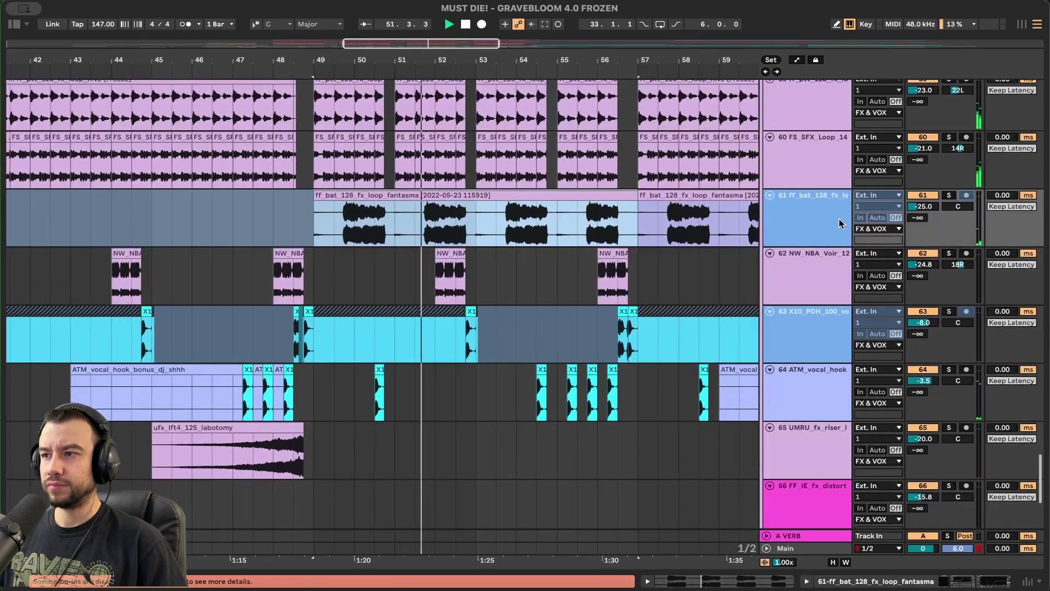
{"action": "left_click", "coordinate": [949, 195]}
{"action": "left_click", "coordinate": [335, 233]}
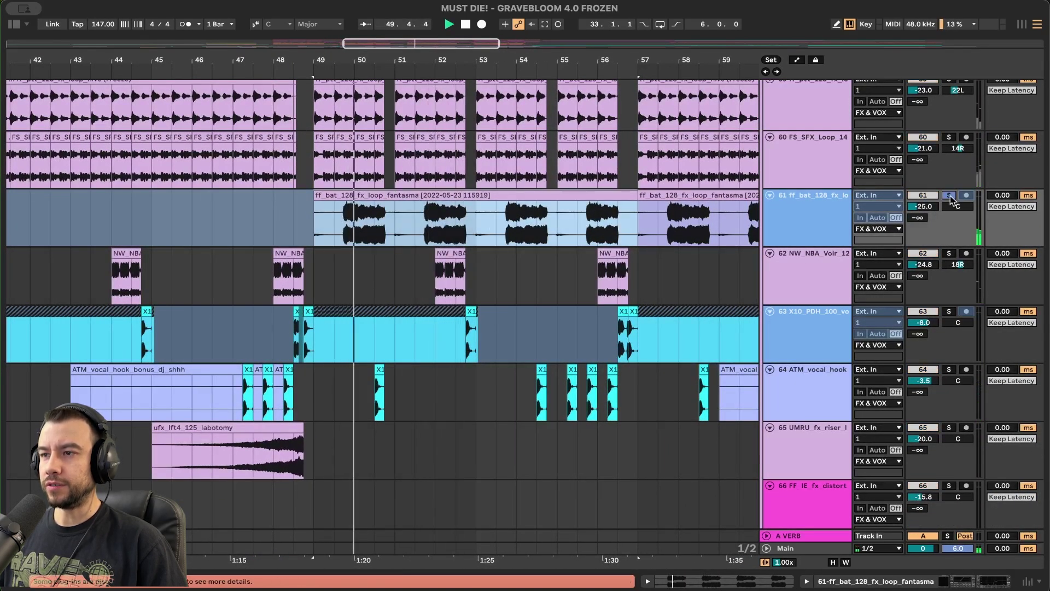
Set the insert marker to bar 49, stop playback and examine the BASS tracks 7 to 21 around it.
{"action": "scroll", "coordinate": [546, 227], "scroll_direction": "up", "scroll_amount": 15}
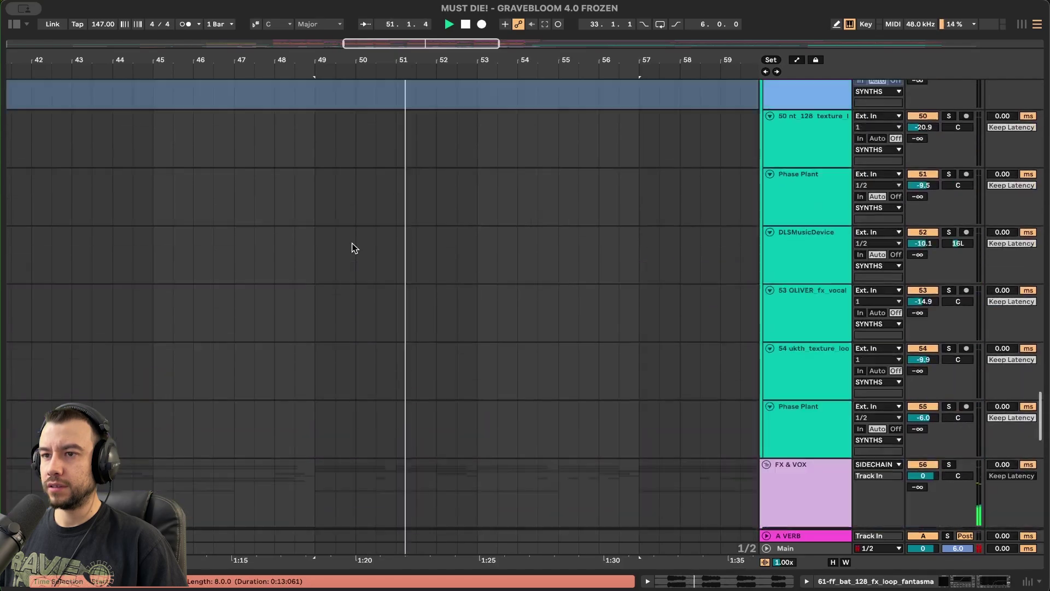
{"action": "left_click", "coordinate": [314, 238]}
{"action": "key", "text": "space"}
{"action": "scroll", "coordinate": [312, 235], "scroll_direction": "up", "scroll_amount": 20}
{"action": "scroll", "coordinate": [313, 235], "scroll_direction": "down", "scroll_amount": 4}
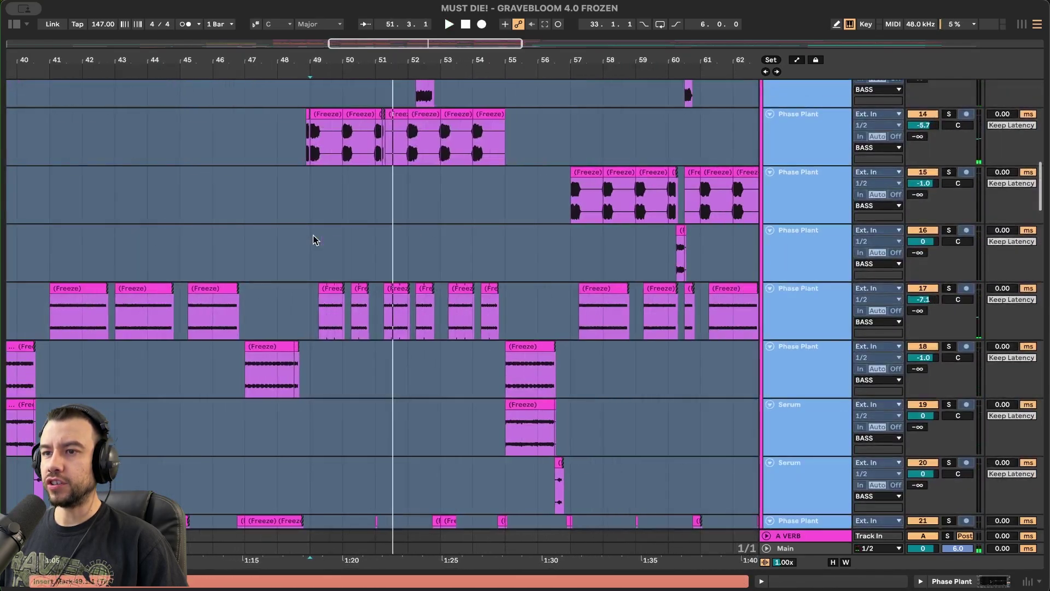
{"action": "scroll", "coordinate": [313, 235], "scroll_direction": "up", "scroll_amount": 8}
{"action": "scroll", "coordinate": [313, 236], "scroll_direction": "up", "scroll_amount": 8}
{"action": "scroll", "coordinate": [313, 235], "scroll_direction": "down", "scroll_amount": 8}
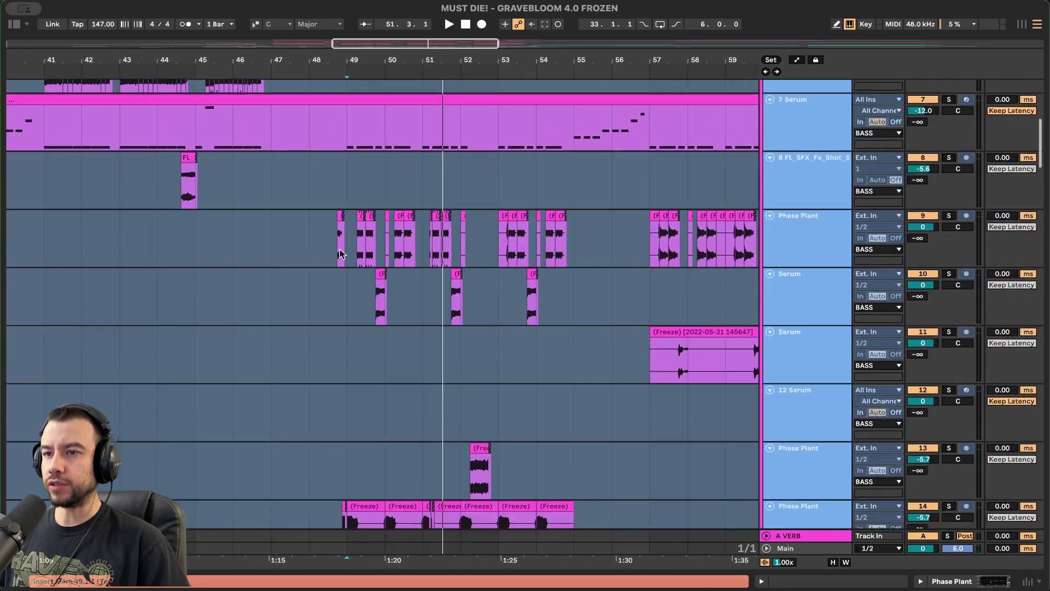
Play all tracks from 48.4 while examining the chopped track 9 Phase Plant clips.
{"action": "scroll", "coordinate": [325, 244], "scroll_direction": "up", "scroll_amount": 2}
{"action": "left_click_drag", "start_coordinate": [325, 247], "coordinate": [598, 247]}
{"action": "left_click", "coordinate": [340, 225]}
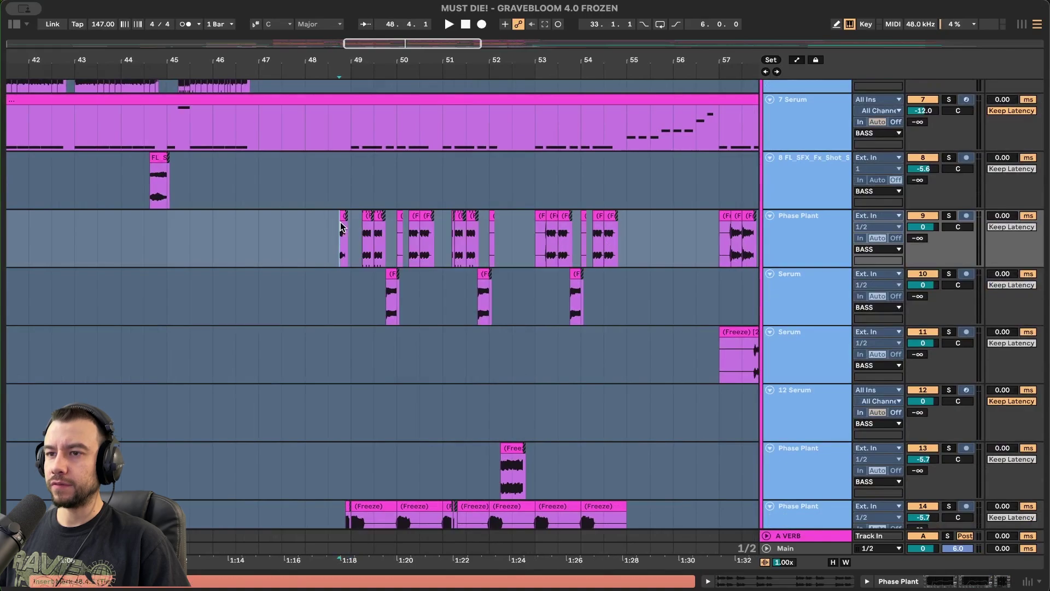
{"action": "scroll", "coordinate": [369, 263], "scroll_direction": "up", "scroll_amount": 3}
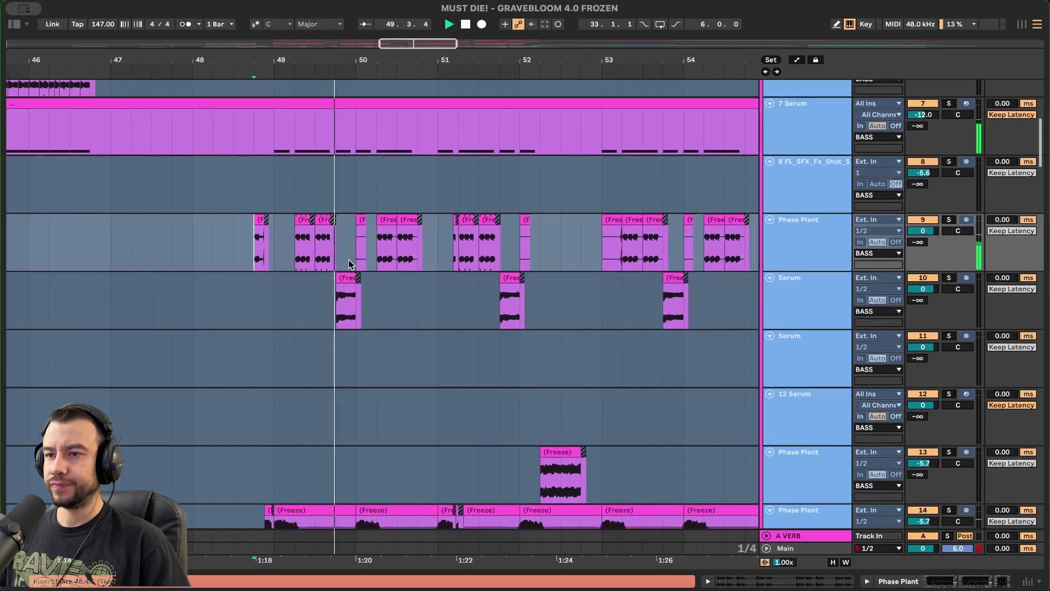
{"action": "scroll", "coordinate": [343, 284], "scroll_direction": "down", "scroll_amount": 3}
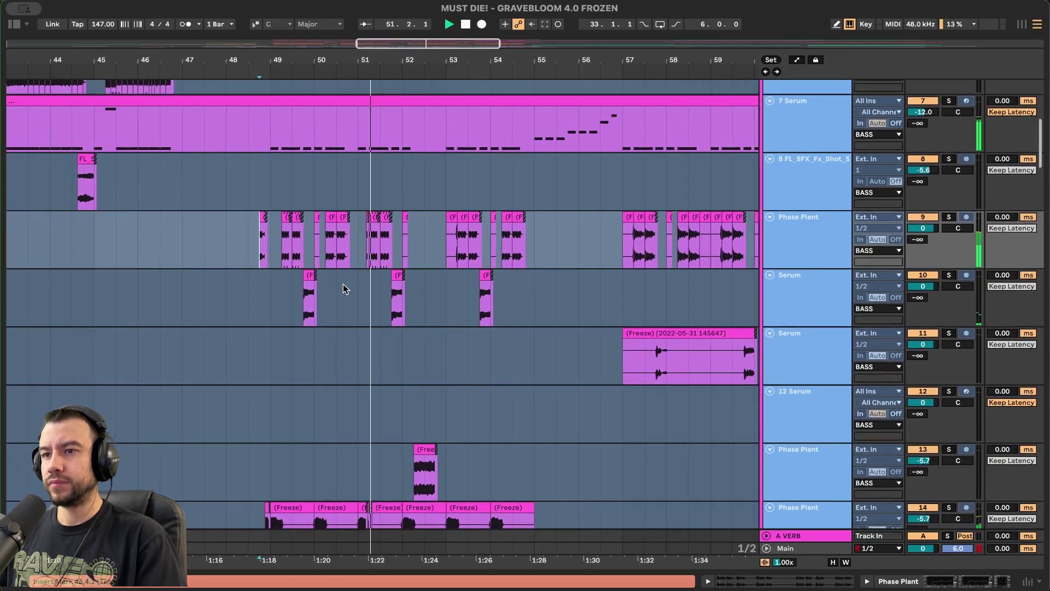
Stop playback, collapse all track groups and unfold only the BASS group.
{"action": "left_click", "coordinate": [385, 300]}
{"action": "key", "text": "alt+u"}
{"action": "key", "text": "space"}
{"action": "scroll", "coordinate": [385, 299], "scroll_direction": "down", "scroll_amount": 5}
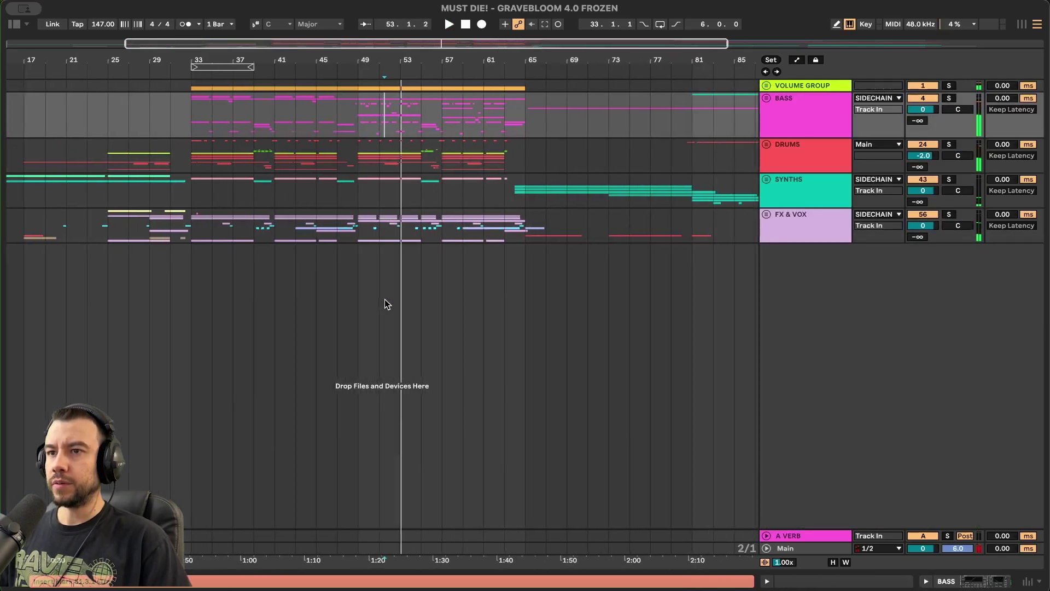
{"action": "key", "text": "Right"}
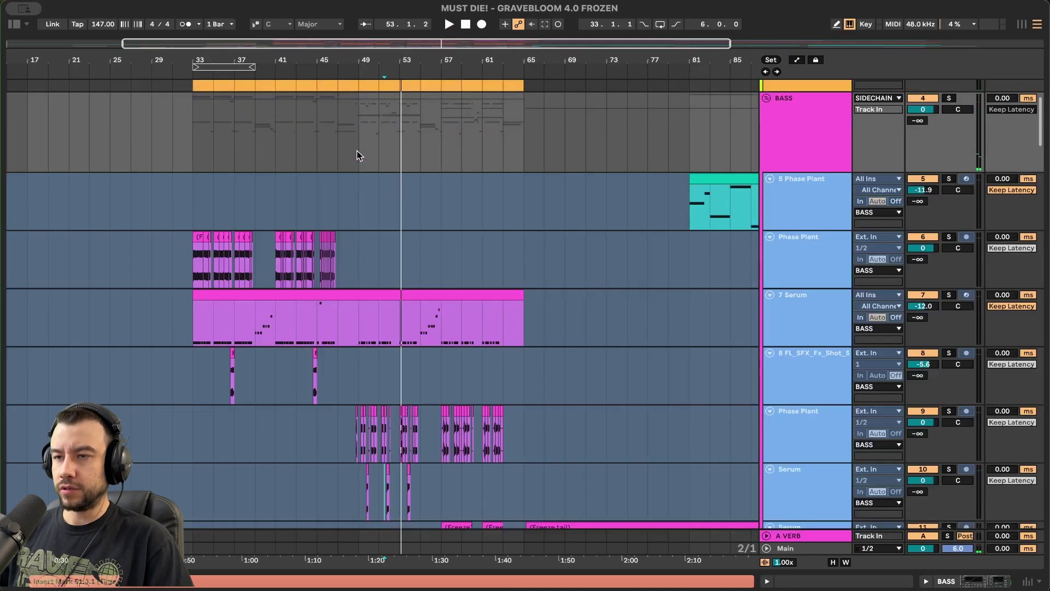
Mark the whole 7 Serum clip from bar 33 to 65, then only its section from bar 49 to 59.
{"action": "left_click", "coordinate": [363, 337]}
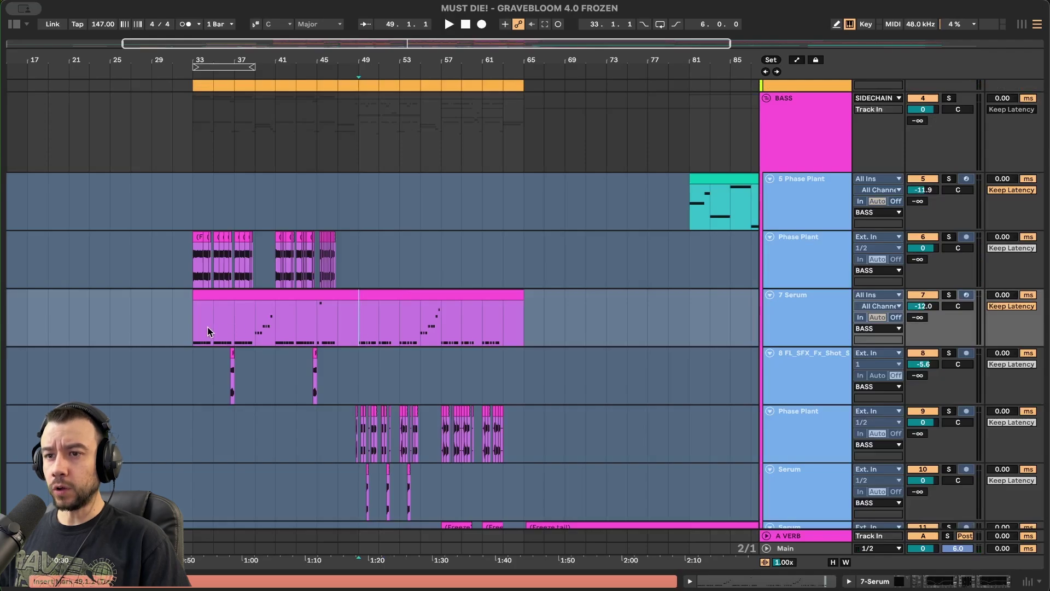
{"action": "left_click_drag", "start_coordinate": [208, 331], "coordinate": [535, 335]}
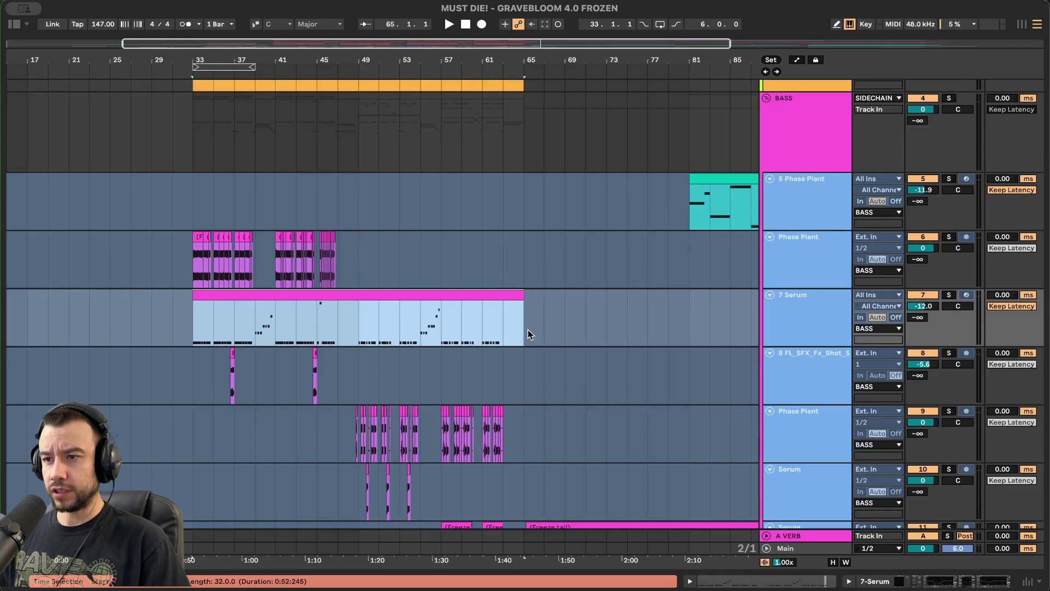
{"action": "left_click", "coordinate": [354, 324]}
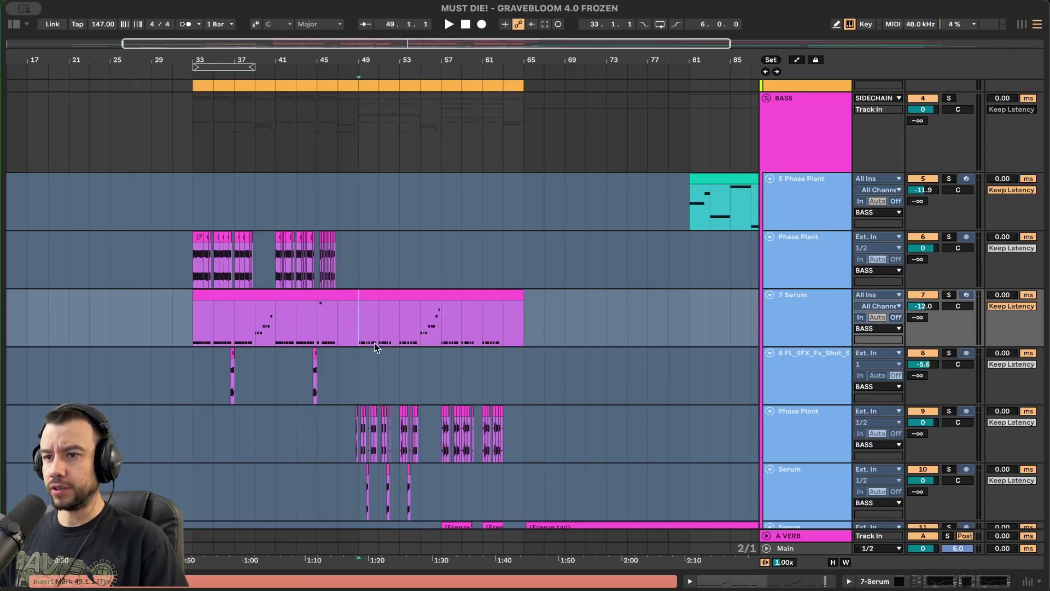
{"action": "left_click_drag", "start_coordinate": [352, 317], "coordinate": [471, 320]}
{"action": "scroll", "coordinate": [363, 339], "scroll_direction": "down", "scroll_amount": 3}
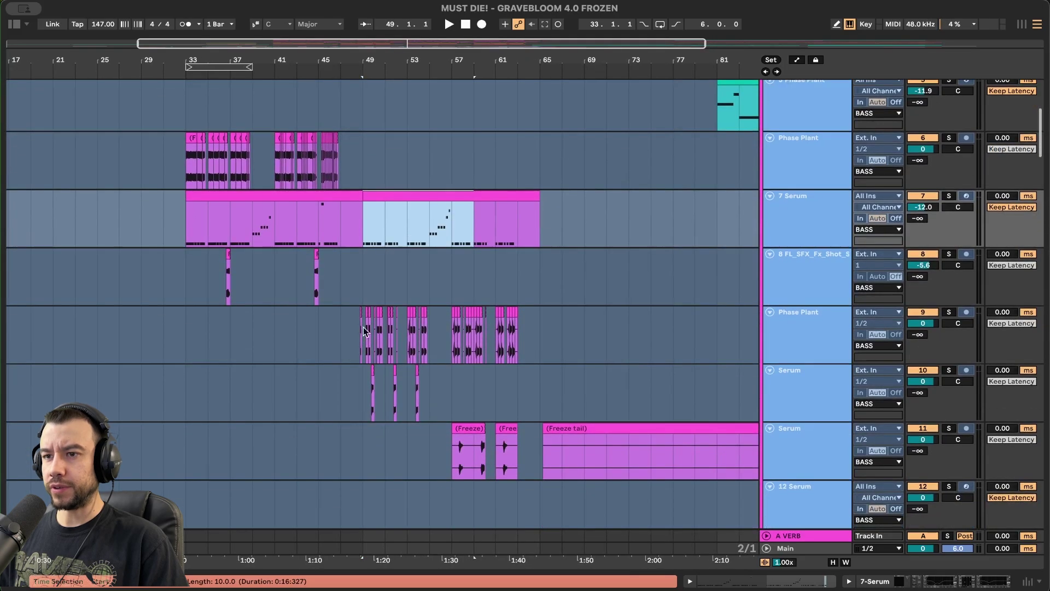
Mark the track 9 Phase Plant chops from bar 49, then the track 6 and 7 section before bar 49.
{"action": "left_click", "coordinate": [361, 327]}
{"action": "left_click_drag", "start_coordinate": [362, 326], "coordinate": [520, 329]}
{"action": "left_click_drag", "start_coordinate": [364, 241], "coordinate": [198, 170]}
Play from bar 49 into bar 50, zooming in on bass tracks 6 to 13, and stop playback.
{"action": "left_click", "coordinate": [355, 279]}
{"action": "key", "text": "space"}
{"action": "scroll", "coordinate": [356, 320], "scroll_direction": "up", "scroll_amount": 4}
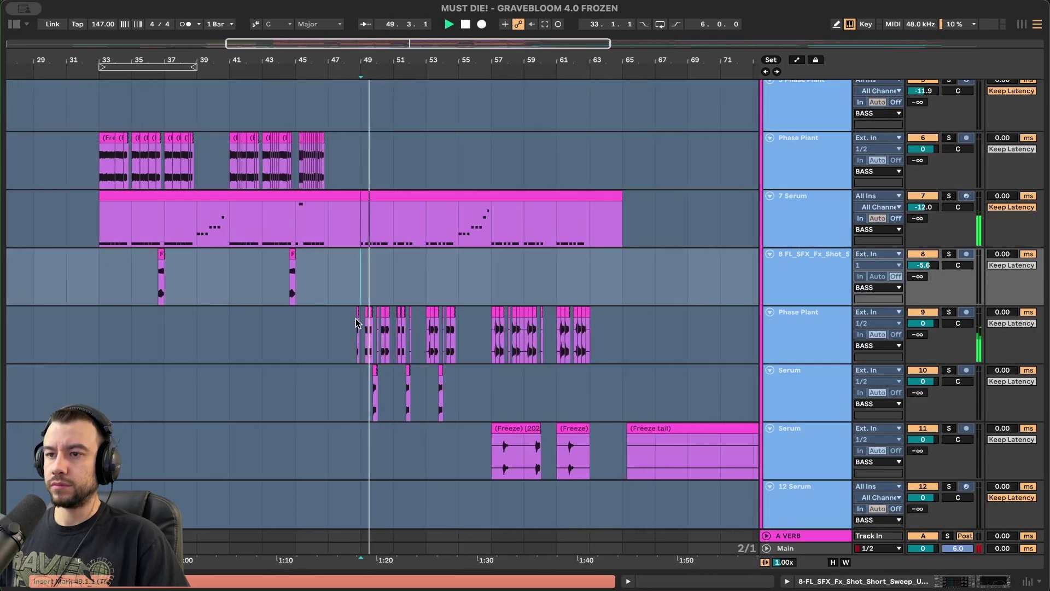
{"action": "scroll", "coordinate": [355, 322], "scroll_direction": "up", "scroll_amount": 6}
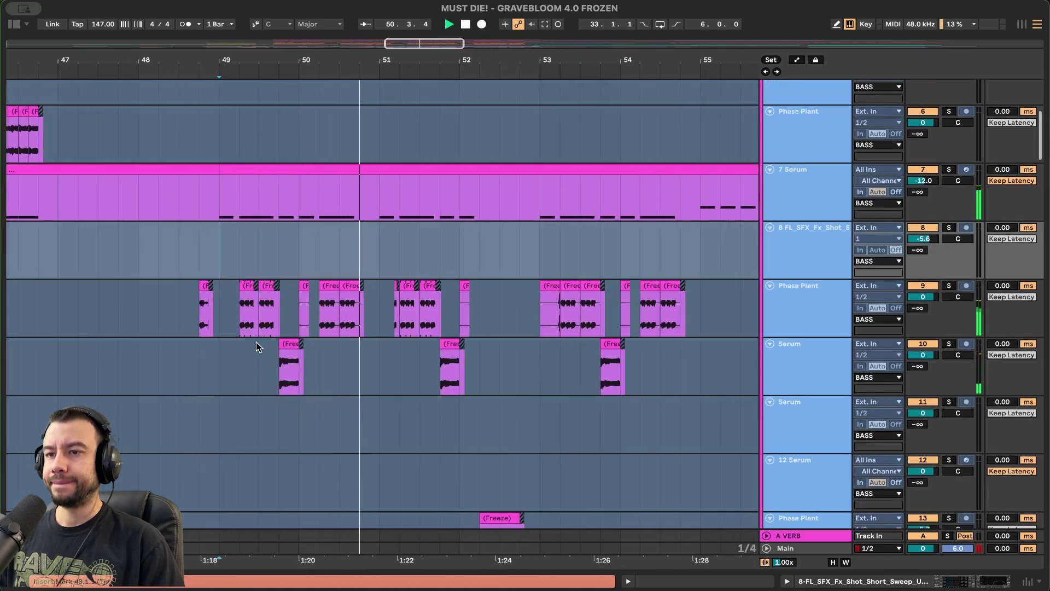
{"action": "key", "text": "space"}
Play the start of bar 49 and single out the track 14 Phase Plant bass hit for auditioning.
{"action": "left_click", "coordinate": [204, 355]}
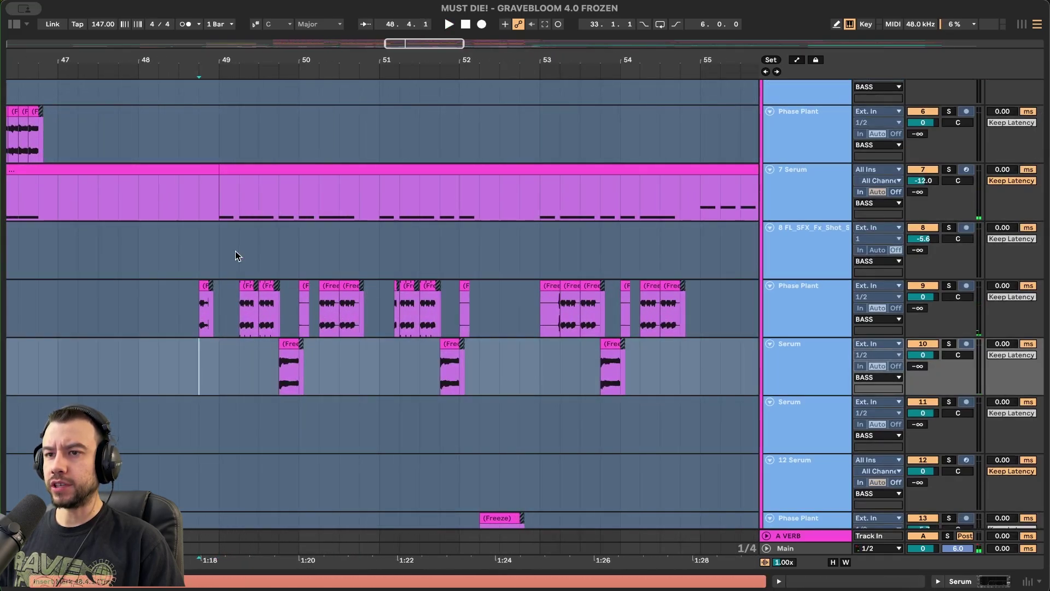
{"action": "left_click", "coordinate": [236, 256]}
{"action": "key", "text": "space"}
{"action": "scroll", "coordinate": [224, 353], "scroll_direction": "down", "scroll_amount": 6}
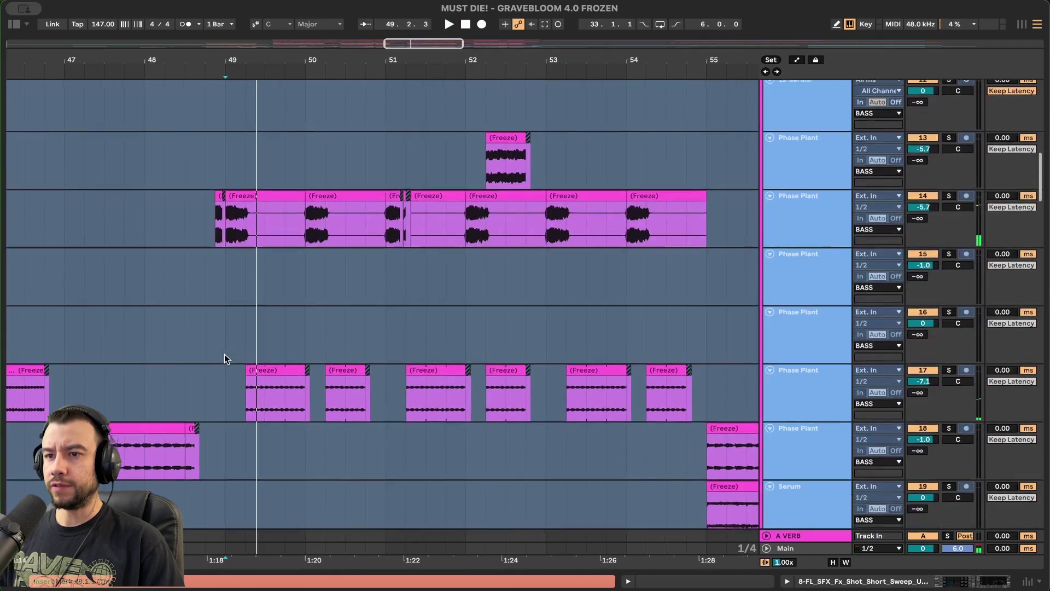
{"action": "scroll", "coordinate": [224, 354], "scroll_direction": "up", "scroll_amount": 5}
{"action": "left_click", "coordinate": [902, 359]}
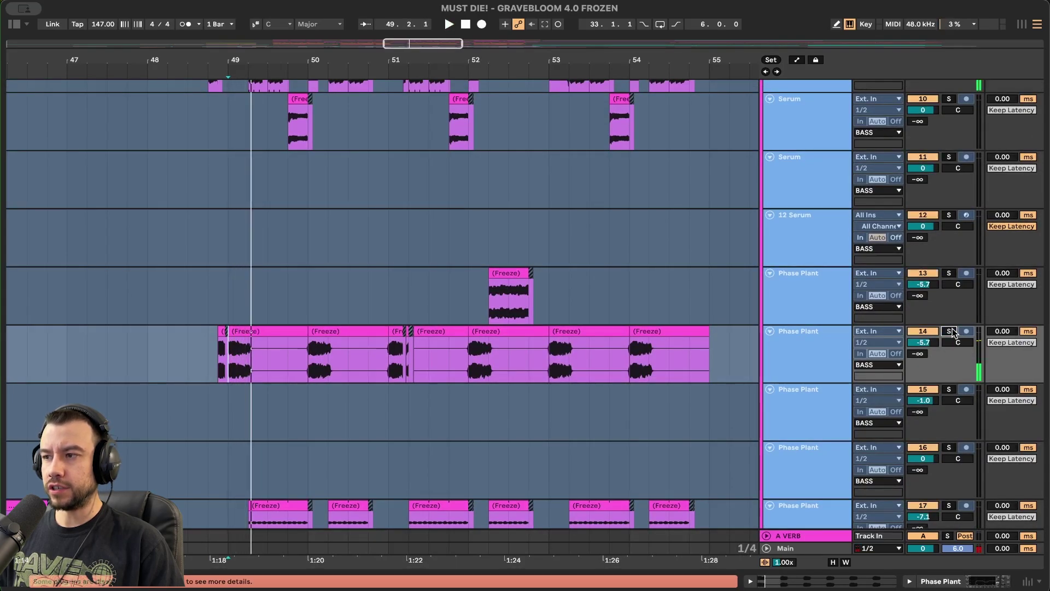
Play from bar 49, then mark the track 10 Serum clip at 49.4 and audition it alone.
{"action": "scroll", "coordinate": [336, 320], "scroll_direction": "up", "scroll_amount": 5}
{"action": "scroll", "coordinate": [331, 317], "scroll_direction": "up", "scroll_amount": 3}
{"action": "scroll", "coordinate": [326, 315], "scroll_direction": "down", "scroll_amount": 2}
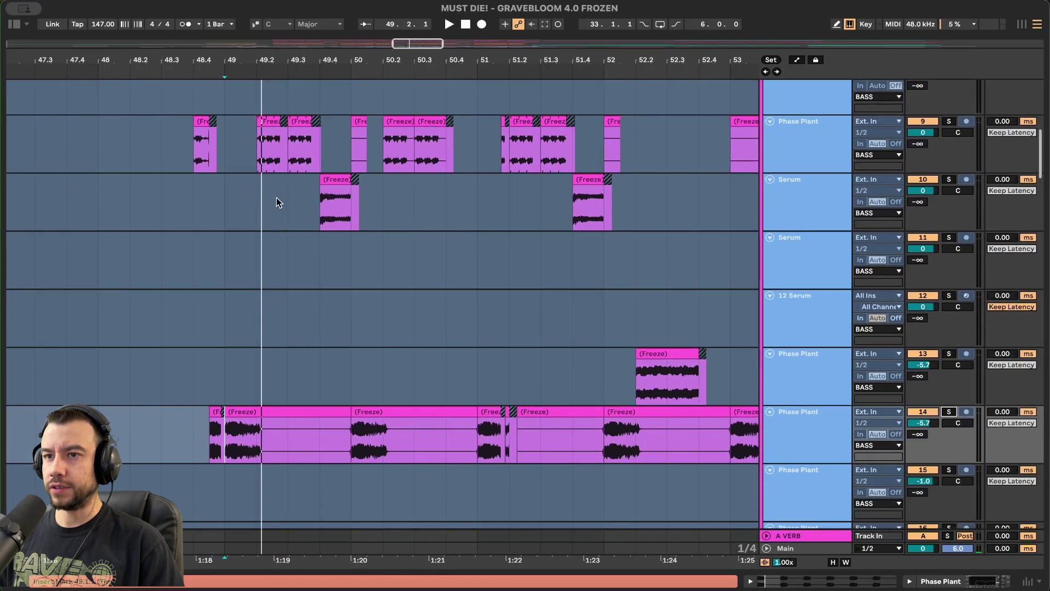
{"action": "left_click", "coordinate": [225, 217]}
{"action": "key", "text": "space"}
{"action": "left_click_drag", "start_coordinate": [321, 194], "coordinate": [363, 212]}
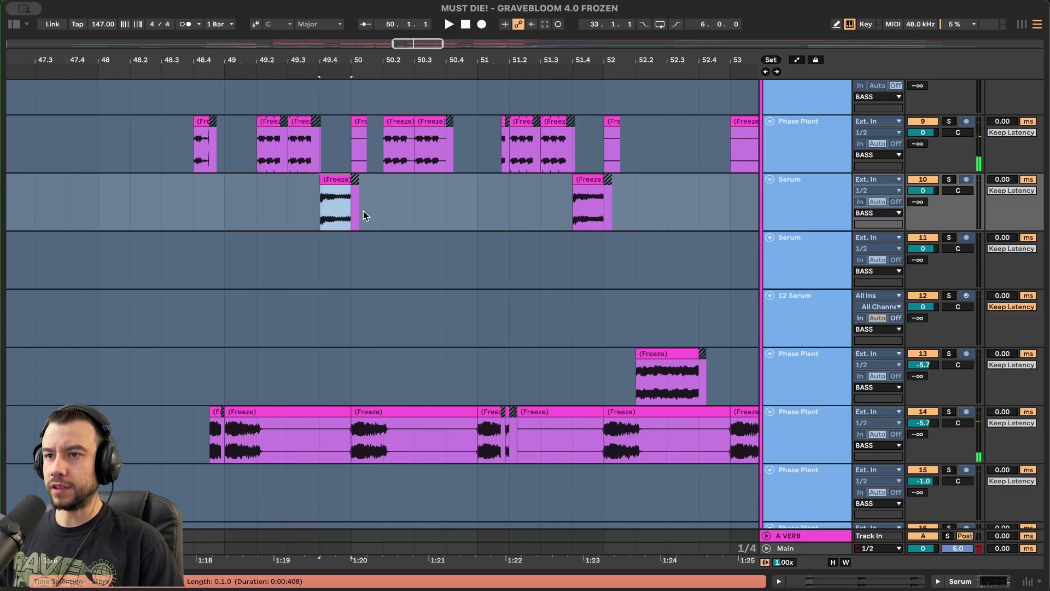
{"action": "left_click", "coordinate": [948, 180]}
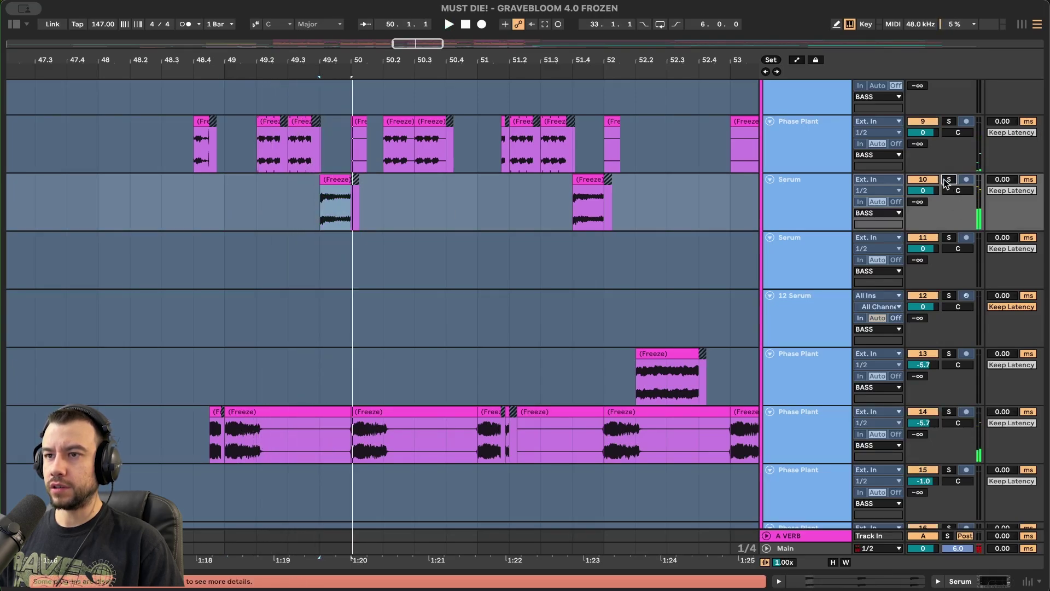
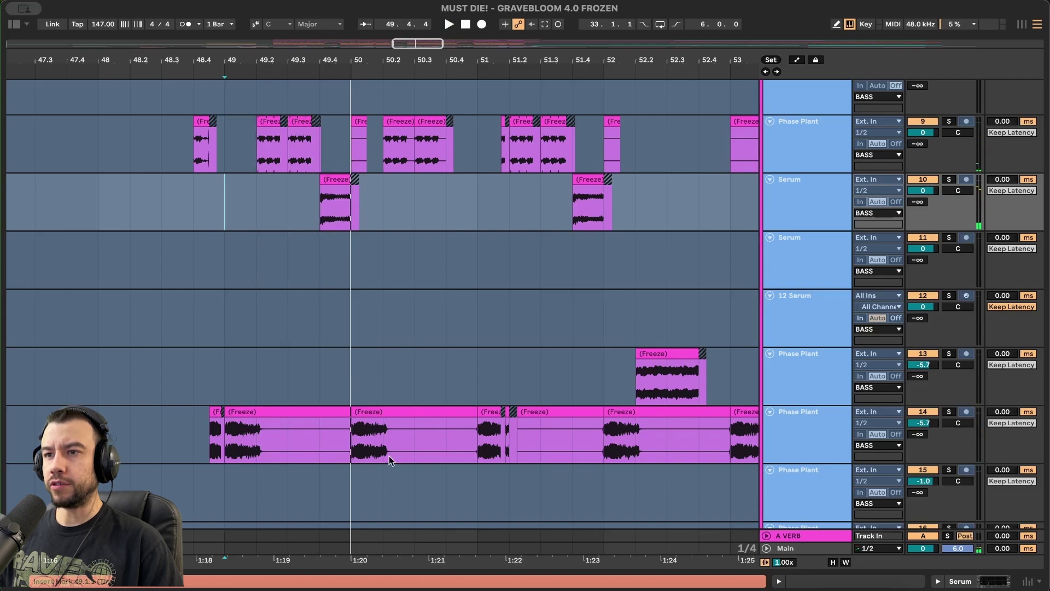
Replay from bar 49 through bar 52, following the clips on bass tracks 9 to 14.
{"action": "left_click", "coordinate": [227, 168]}
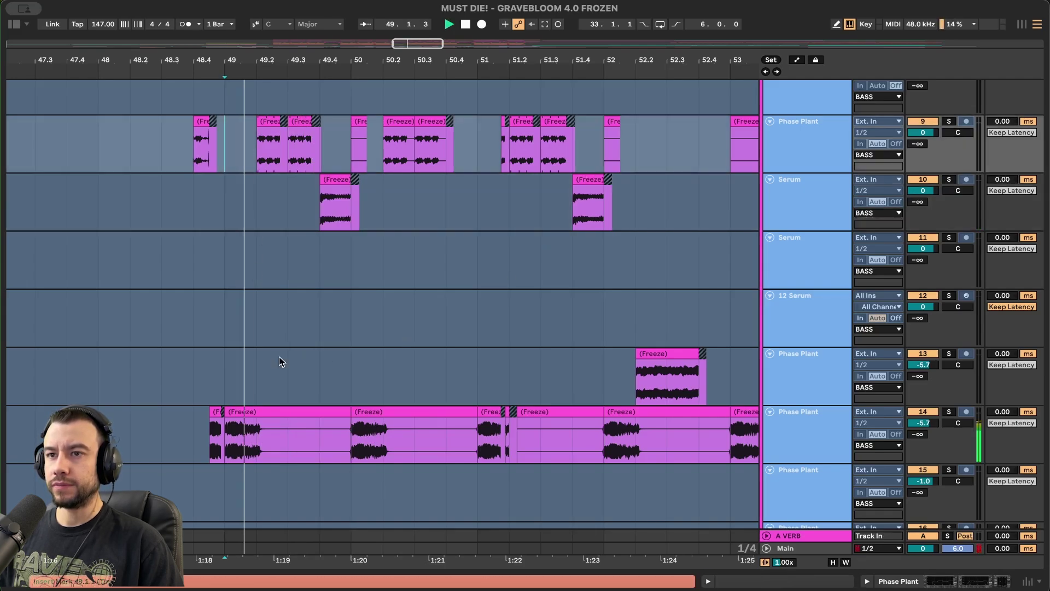
{"action": "scroll", "coordinate": [376, 392], "scroll_direction": "right", "scroll_amount": 3}
{"action": "scroll", "coordinate": [375, 391], "scroll_direction": "up", "scroll_amount": 1}
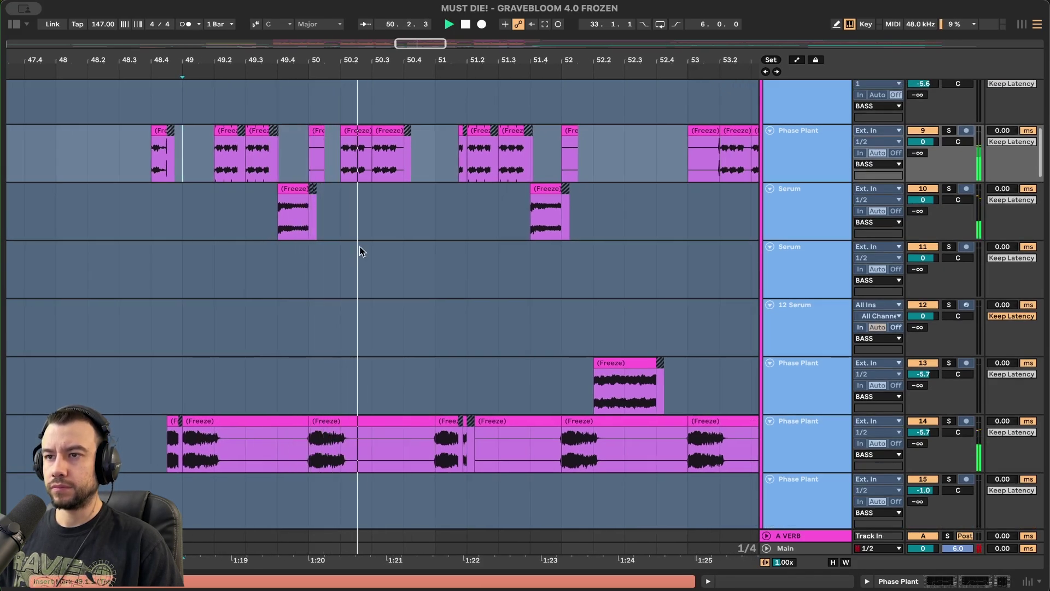
{"action": "scroll", "coordinate": [359, 250], "scroll_direction": "right", "scroll_amount": 5}
{"action": "scroll", "coordinate": [415, 255], "scroll_direction": "down", "scroll_amount": 1}
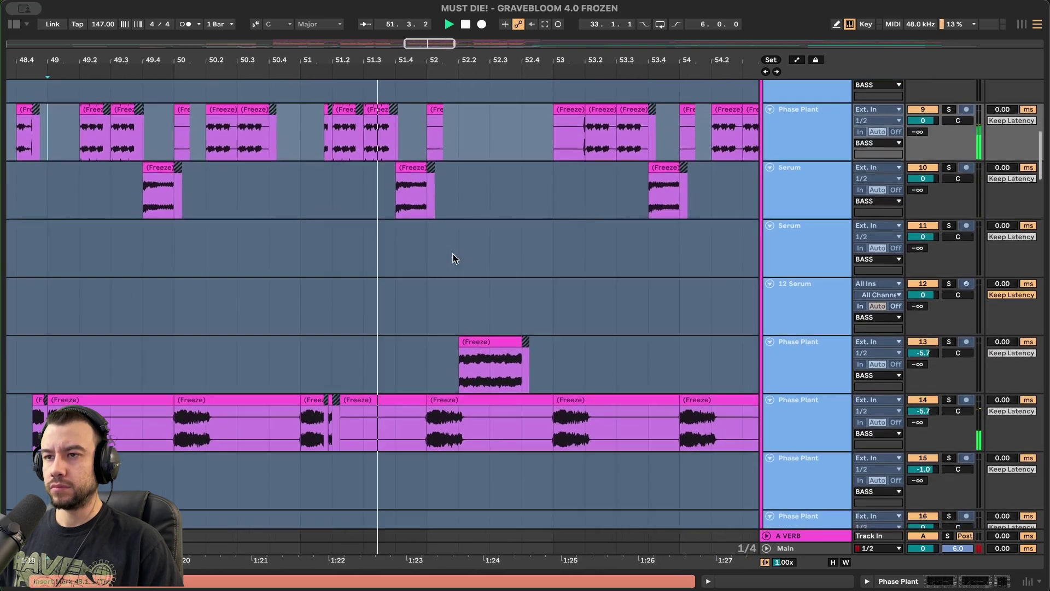
{"action": "scroll", "coordinate": [452, 258], "scroll_direction": "down", "scroll_amount": 5}
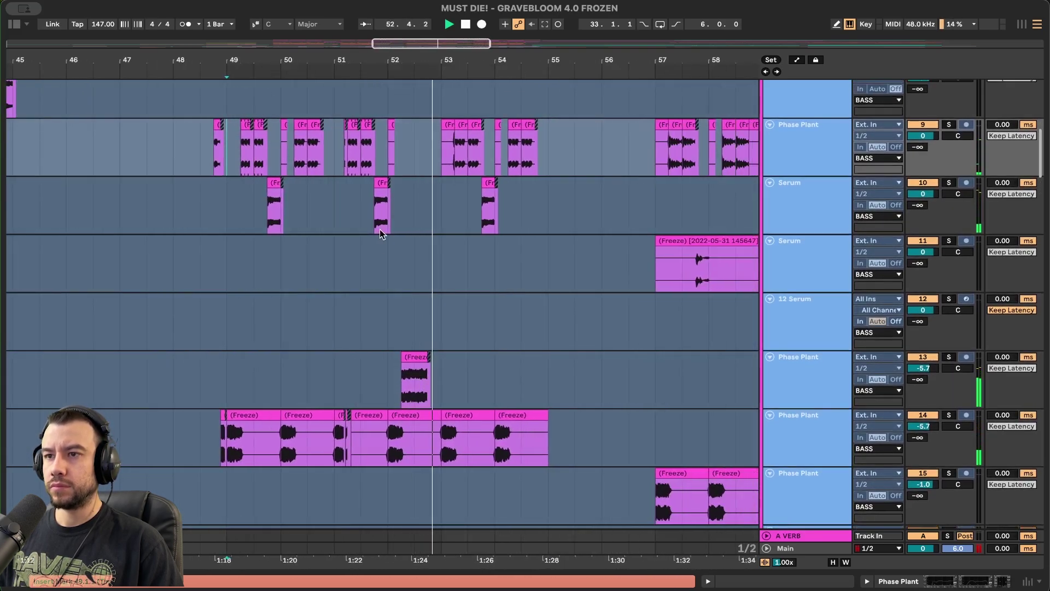
Mark 48.4 to bar 52 across bass tracks 9 to 14, then play from bar 52.
{"action": "left_click_drag", "start_coordinate": [390, 156], "coordinate": [210, 437]}
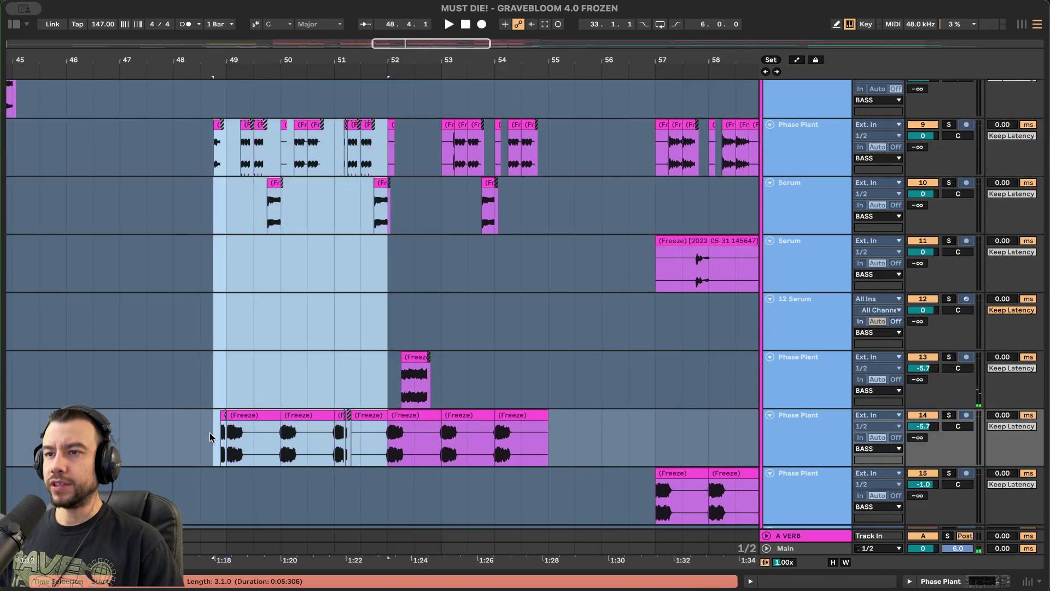
{"action": "left_click", "coordinate": [392, 336]}
{"action": "key", "text": "space"}
{"action": "scroll", "coordinate": [391, 336], "scroll_direction": "up", "scroll_amount": 5}
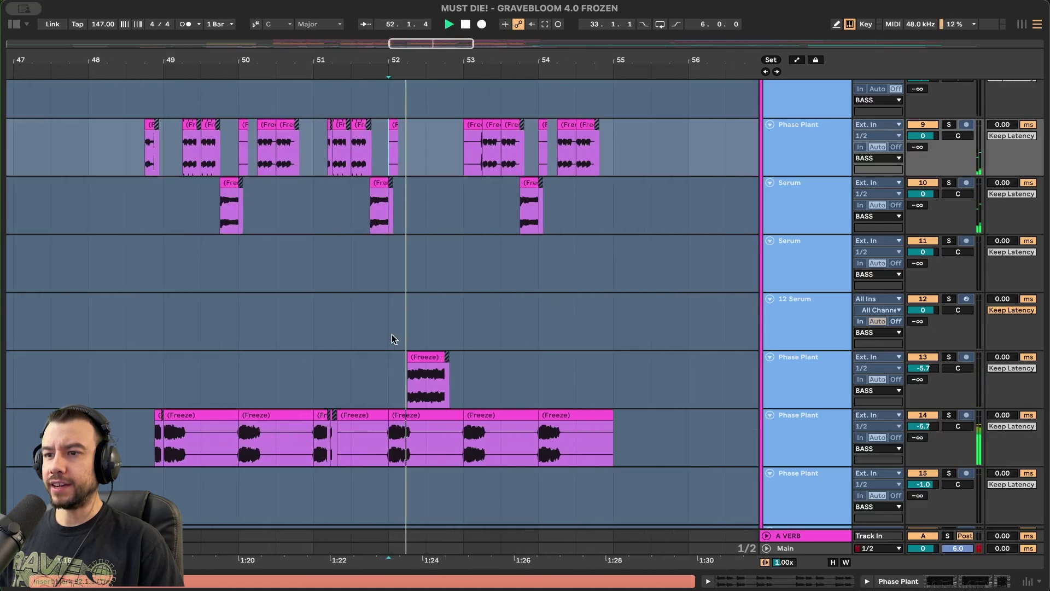
Play the track 13 Phase Plant clip at 52.2 soloed, then replay all tracks from bar 52.
{"action": "left_click", "coordinate": [394, 331]}
{"action": "left_click", "coordinate": [949, 329]}
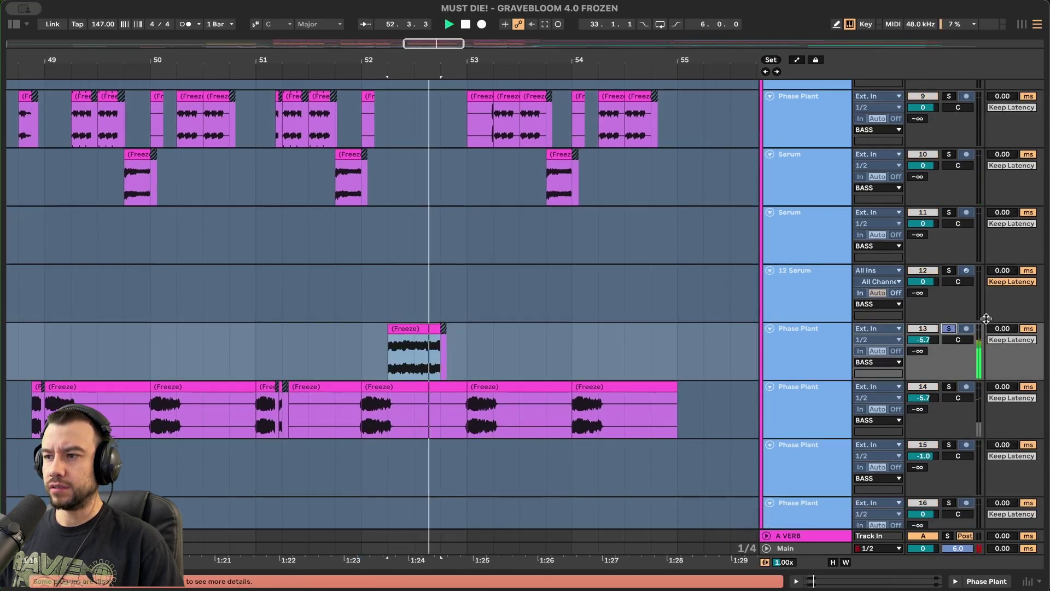
{"action": "left_click", "coordinate": [358, 306]}
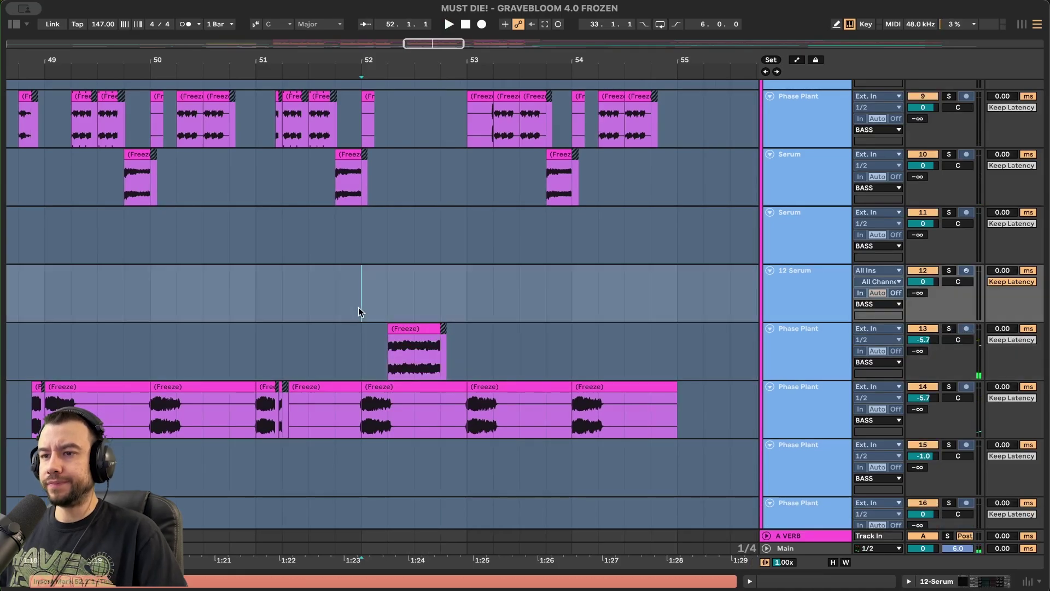
{"action": "key", "text": "space"}
{"action": "scroll", "coordinate": [412, 389], "scroll_direction": "up", "scroll_amount": 1}
{"action": "scroll", "coordinate": [412, 385], "scroll_direction": "down", "scroll_amount": 3}
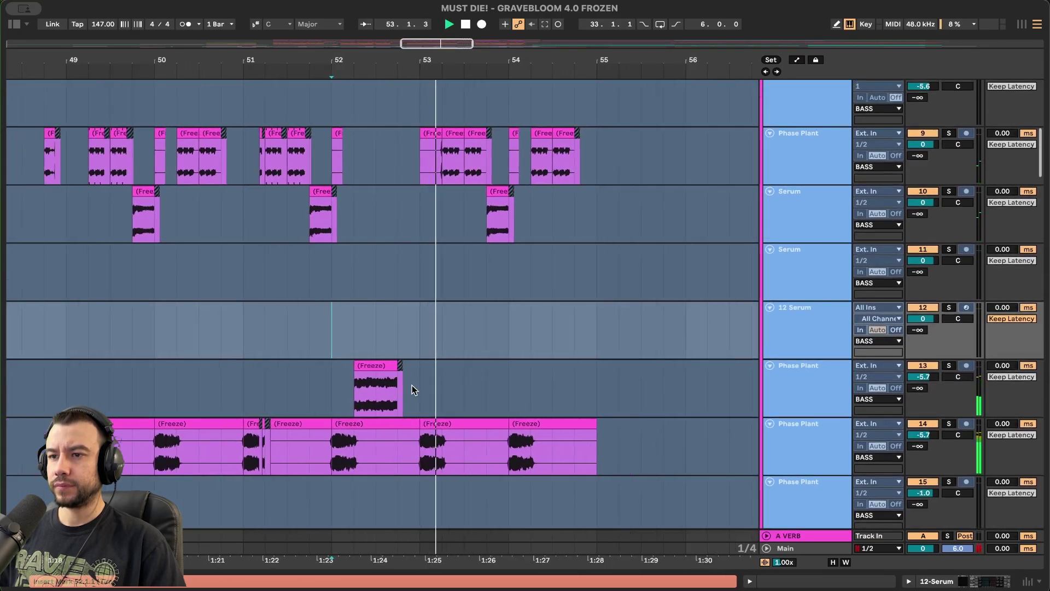
Replay from bar 52, following the clips on bass tracks 12 to 18.
{"action": "scroll", "coordinate": [412, 385], "scroll_direction": "up", "scroll_amount": 1}
{"action": "scroll", "coordinate": [375, 360], "scroll_direction": "down", "scroll_amount": 4}
{"action": "key", "text": "space"}
{"action": "scroll", "coordinate": [376, 360], "scroll_direction": "up", "scroll_amount": 3}
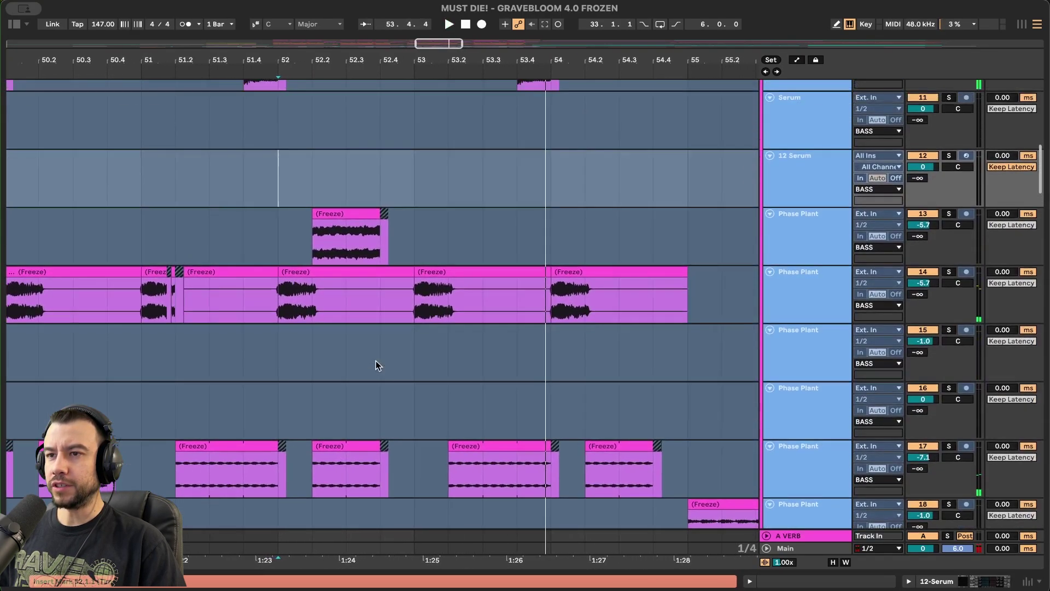
{"action": "scroll", "coordinate": [375, 360], "scroll_direction": "up", "scroll_amount": 1}
{"action": "left_click", "coordinate": [267, 269]}
{"action": "scroll", "coordinate": [379, 273], "scroll_direction": "down", "scroll_amount": 5}
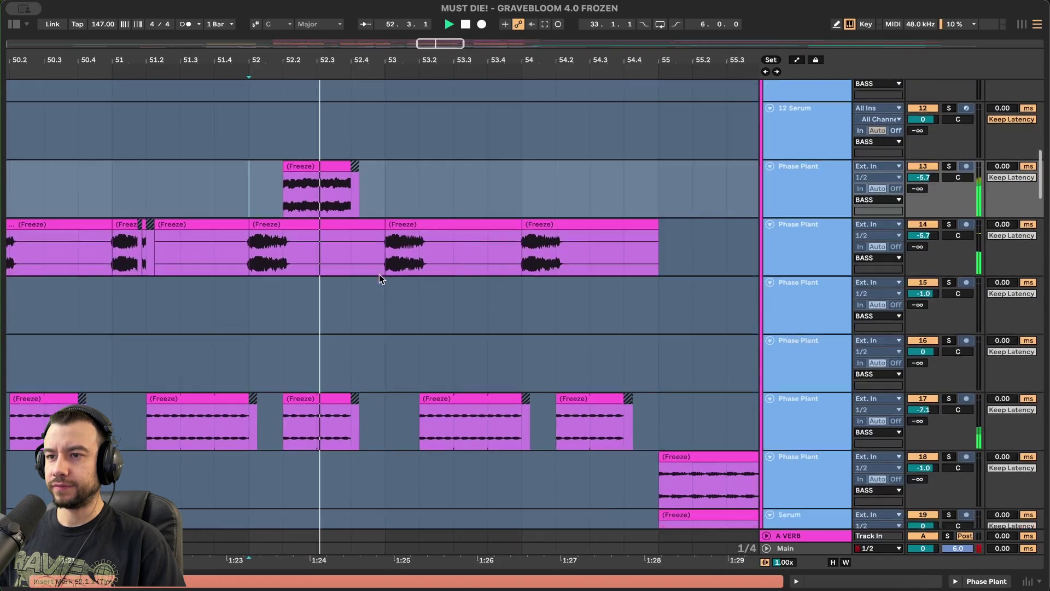
Mark the track 21 Phase Plant clip at 52.4 and audition it soloed.
{"action": "left_click", "coordinate": [383, 410]}
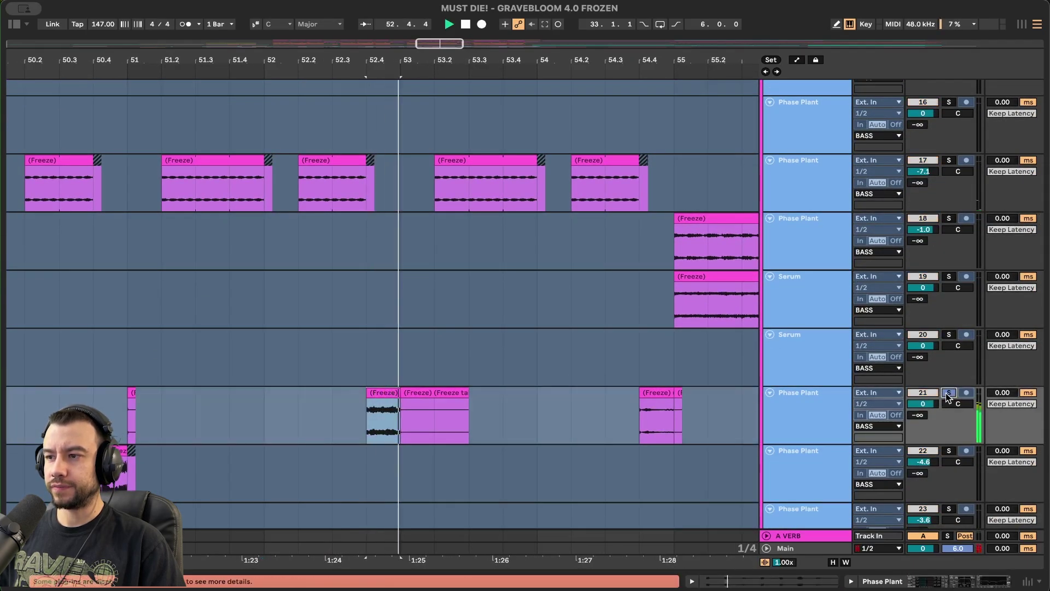
{"action": "key", "text": "space"}
{"action": "key", "text": "space"}
Move the soloed Phase Plant track 21 up so it sits directly below track 15.
{"action": "left_click_drag", "start_coordinate": [798, 417], "coordinate": [795, 98]}
{"action": "key", "text": "space"}
{"action": "scroll", "coordinate": [391, 194], "scroll_direction": "up", "scroll_amount": 5}
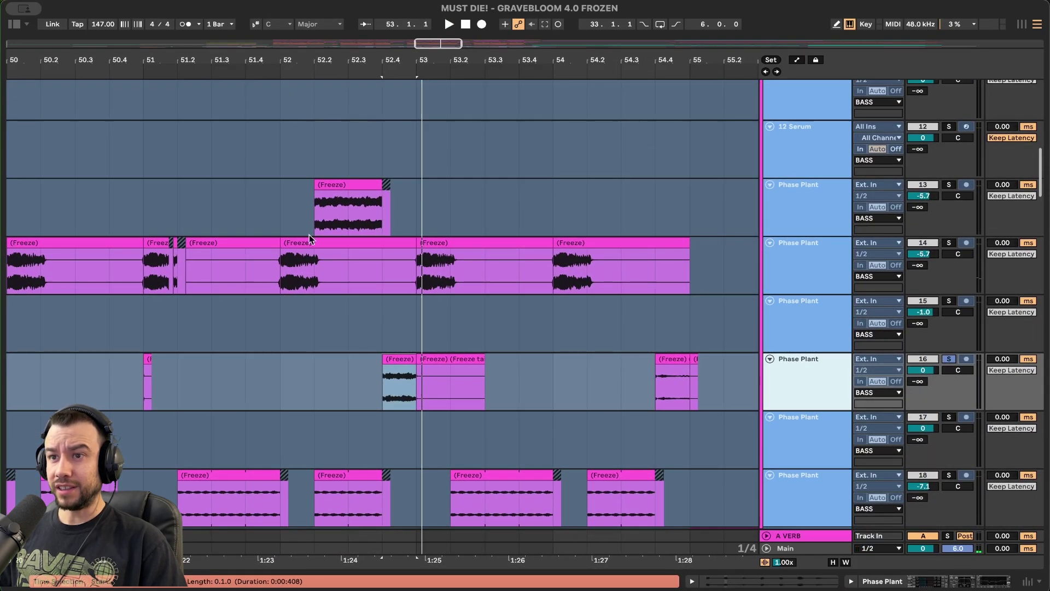
Play from bar 52 with the relocated track 16 soloed, then unsolo it and replay all tracks through bar 56.
{"action": "left_click", "coordinate": [284, 218]}
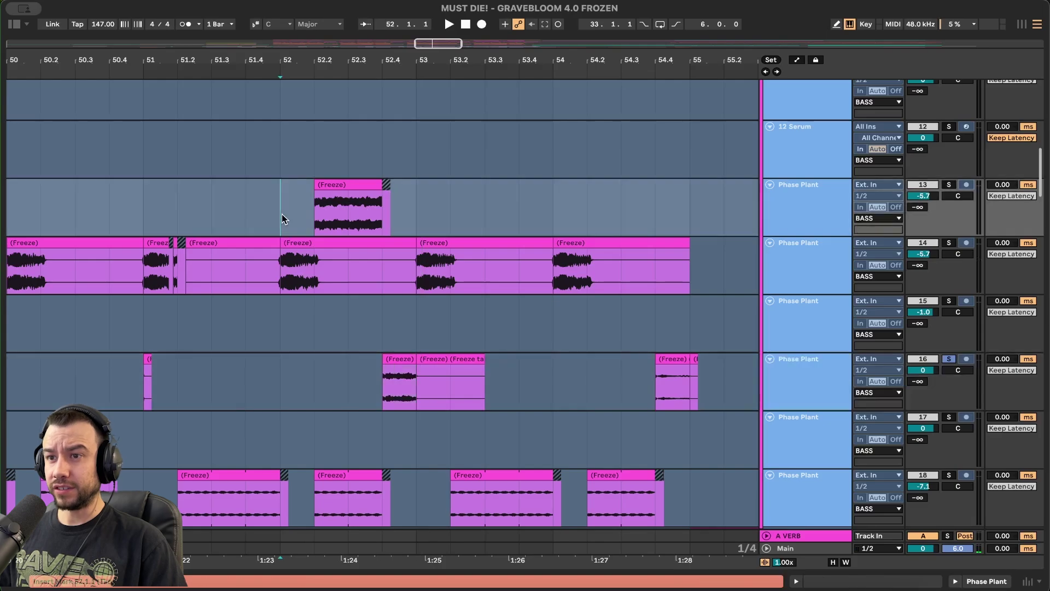
{"action": "left_click", "coordinate": [948, 242]}
{"action": "left_click", "coordinate": [950, 360]}
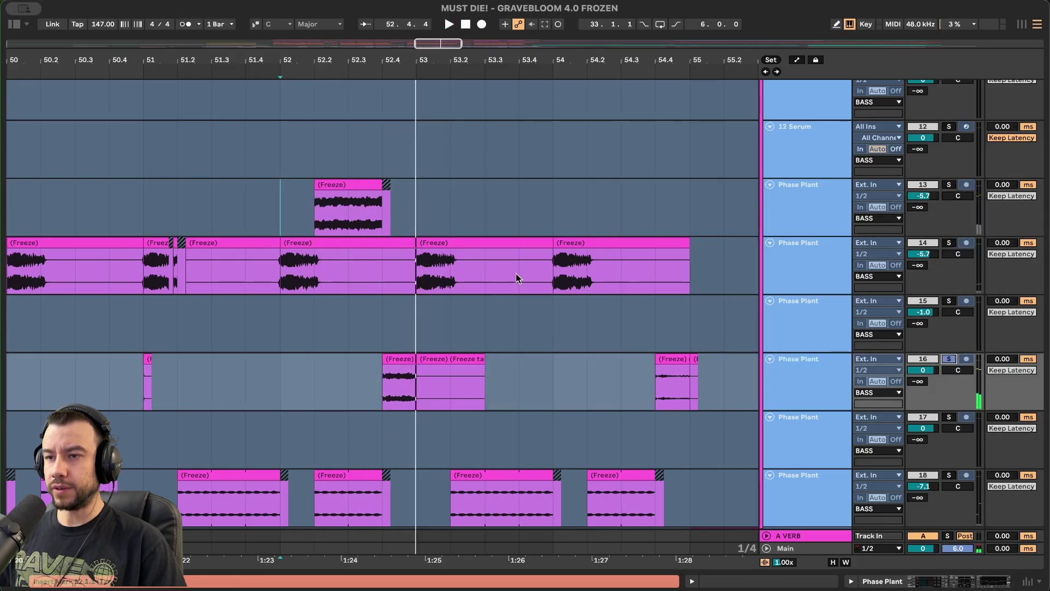
{"action": "left_click", "coordinate": [941, 361]}
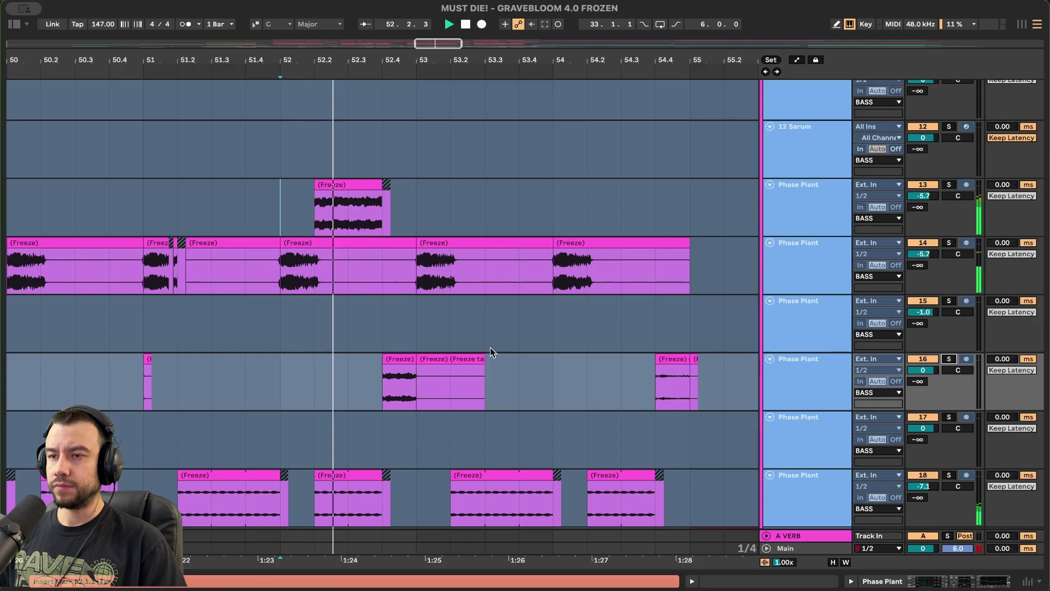
{"action": "scroll", "coordinate": [432, 399], "scroll_direction": "down", "scroll_amount": 6}
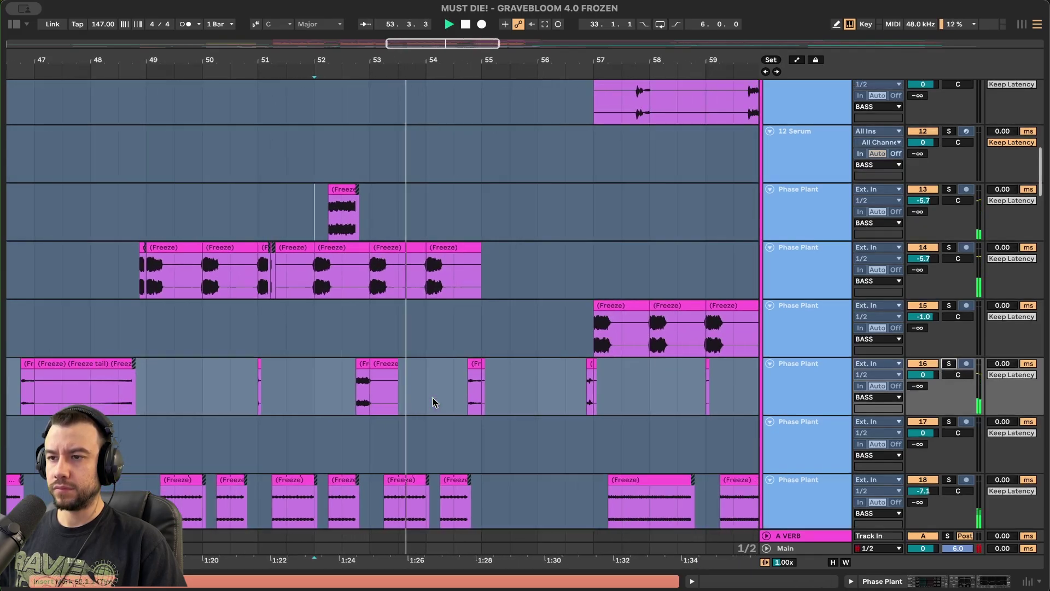
{"action": "scroll", "coordinate": [432, 402], "scroll_direction": "up", "scroll_amount": 2}
{"action": "scroll", "coordinate": [431, 402], "scroll_direction": "up", "scroll_amount": 5}
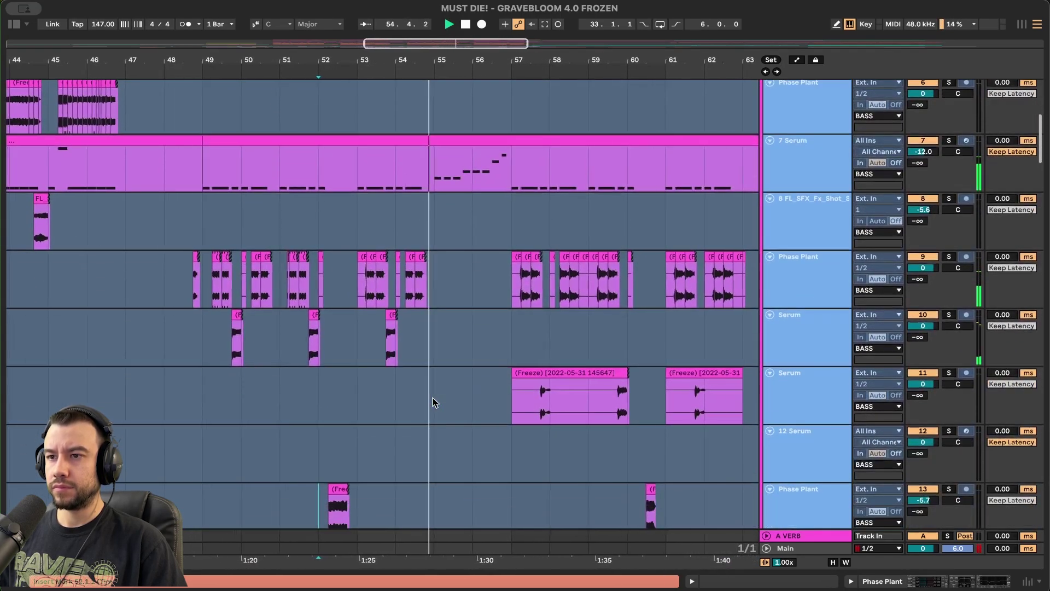
{"action": "scroll", "coordinate": [454, 292], "scroll_direction": "down", "scroll_amount": 1}
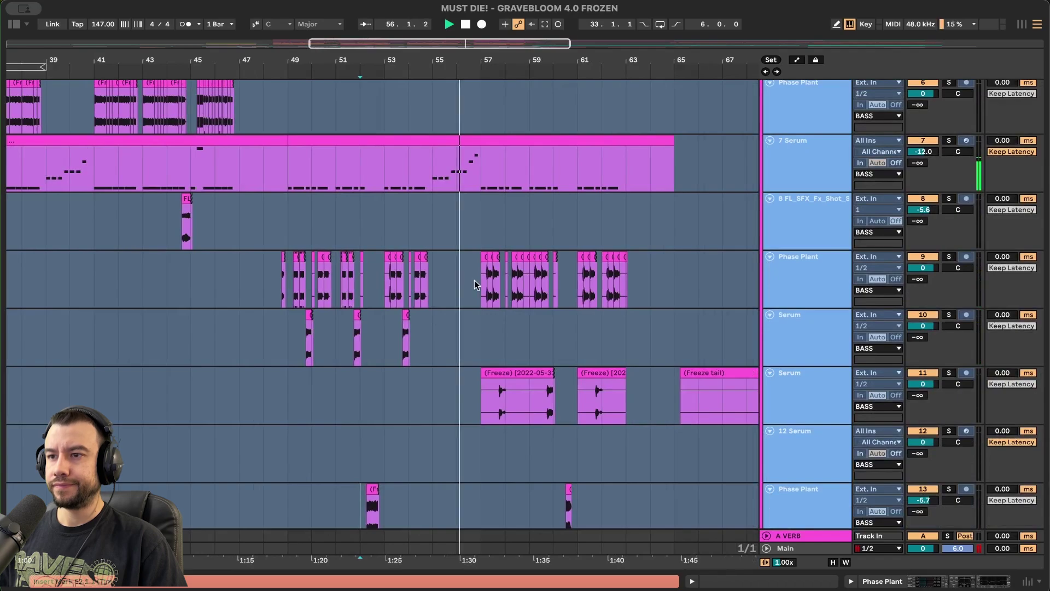
Mark bars 49 to 57 on track 9, then only the empty stretch from bar 55 to 57.
{"action": "left_click_drag", "start_coordinate": [474, 284], "coordinate": [276, 283]}
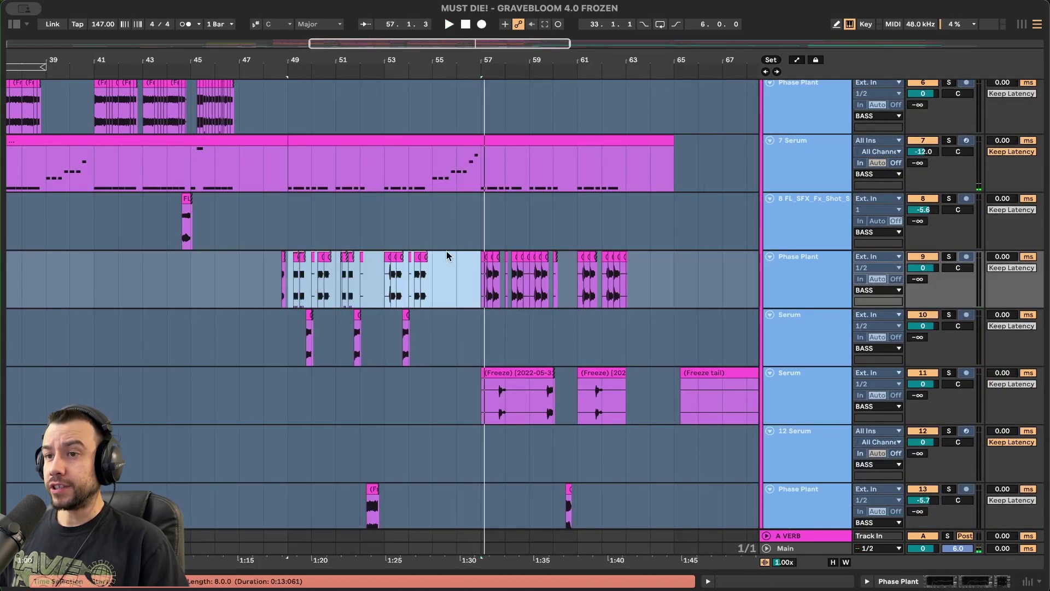
{"action": "scroll", "coordinate": [428, 257], "scroll_direction": "up", "scroll_amount": 2}
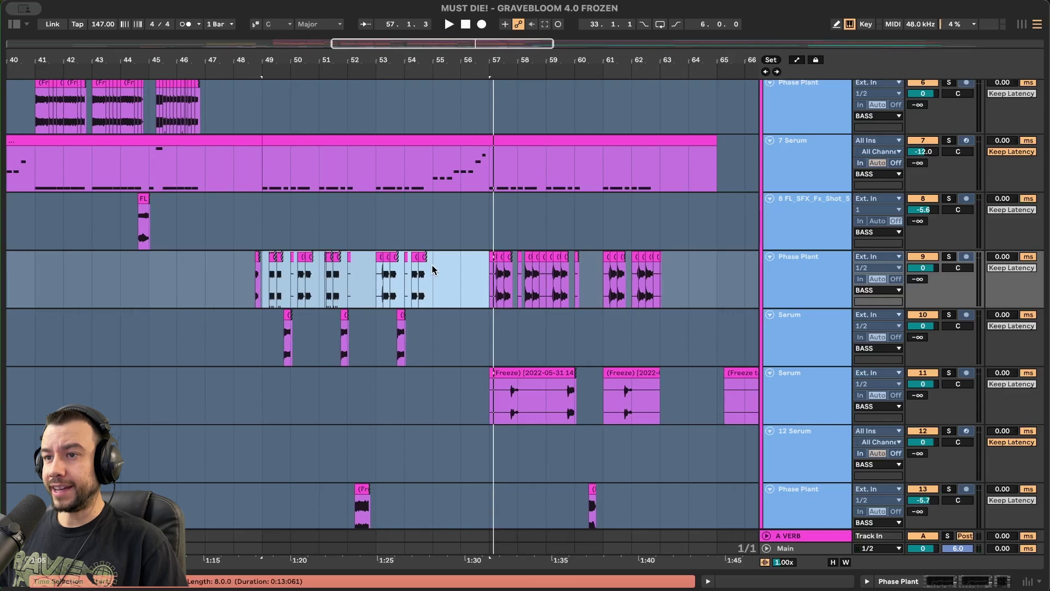
{"action": "left_click_drag", "start_coordinate": [432, 269], "coordinate": [490, 272]}
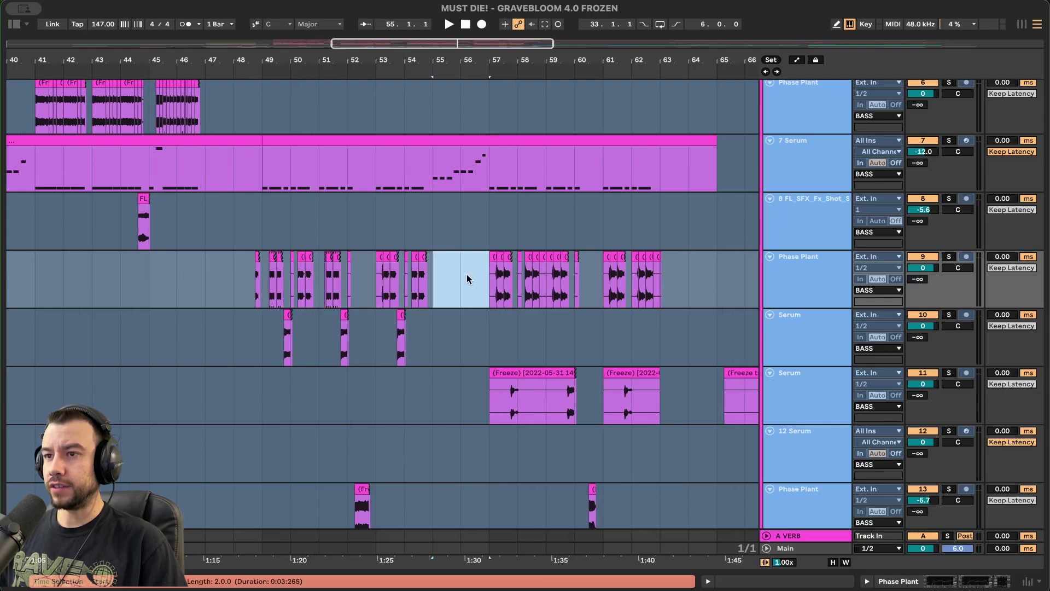
Play the two-bar section from bar 55, following the clips on bass tracks 16 to 23.
{"action": "scroll", "coordinate": [467, 274], "scroll_direction": "down", "scroll_amount": 10}
{"action": "scroll", "coordinate": [467, 274], "scroll_direction": "up", "scroll_amount": 2}
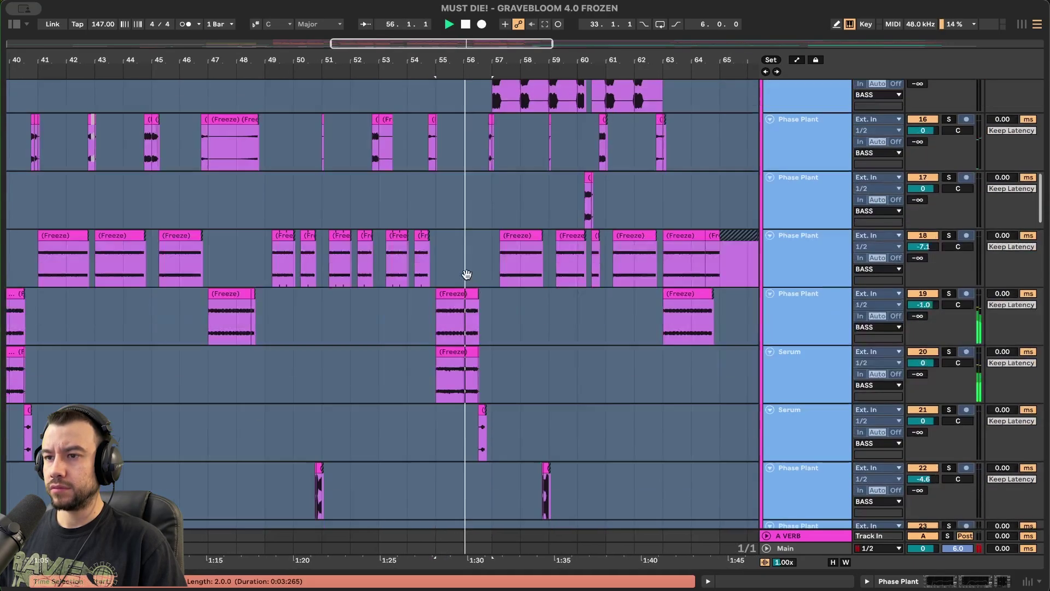
{"action": "scroll", "coordinate": [467, 274], "scroll_direction": "down", "scroll_amount": 5}
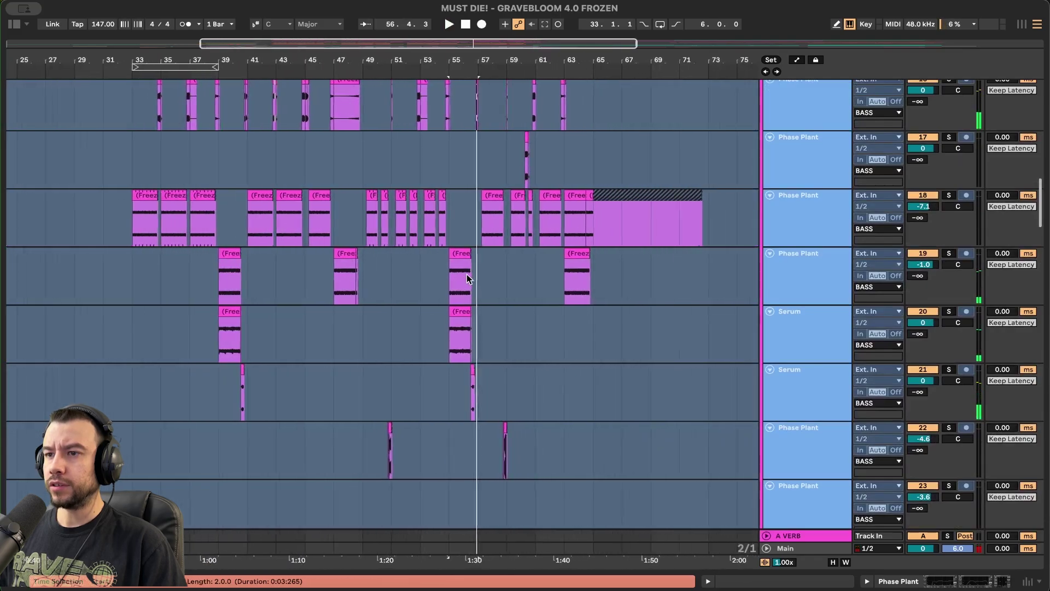
Go back to track 9, replay from bar 55, then place the insert marker at bar 56.
{"action": "scroll", "coordinate": [481, 386], "scroll_direction": "up", "scroll_amount": 1}
{"action": "scroll", "coordinate": [481, 386], "scroll_direction": "up", "scroll_amount": 7}
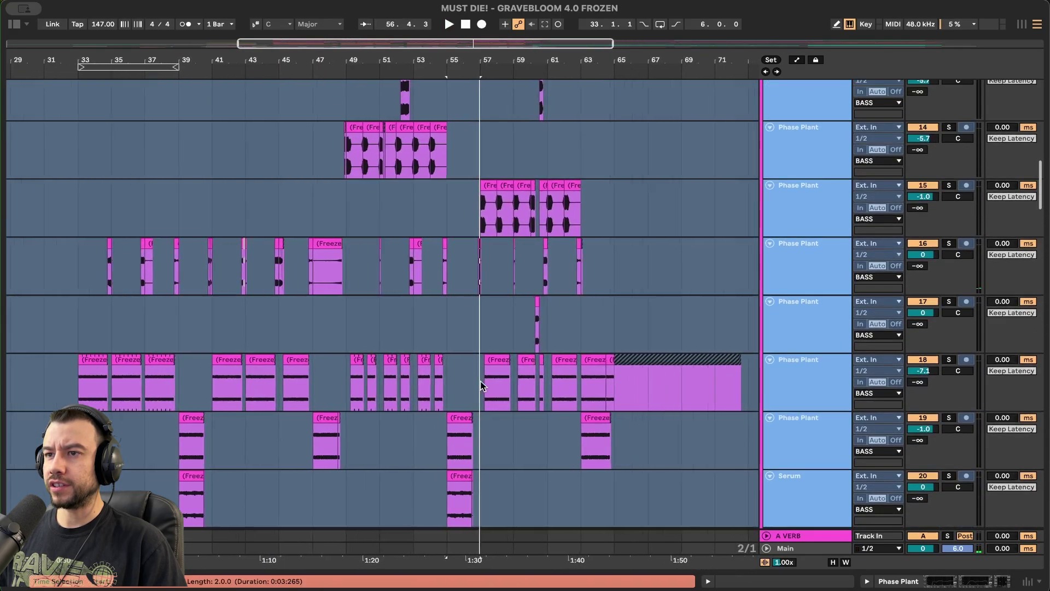
{"action": "scroll", "coordinate": [481, 386], "scroll_direction": "up", "scroll_amount": 3}
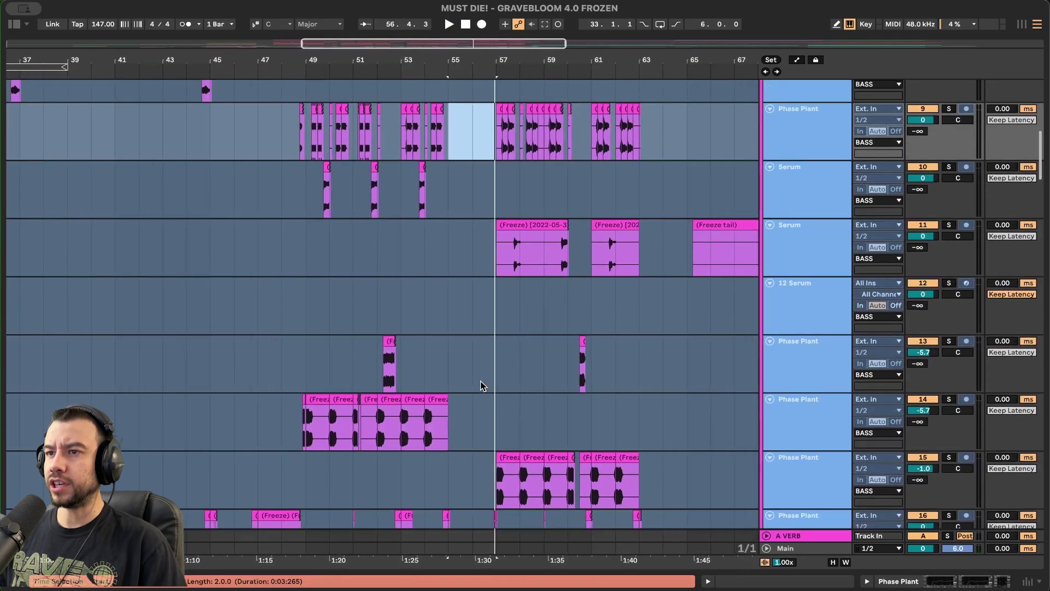
{"action": "scroll", "coordinate": [482, 386], "scroll_direction": "up", "scroll_amount": 3}
{"action": "key", "text": "space"}
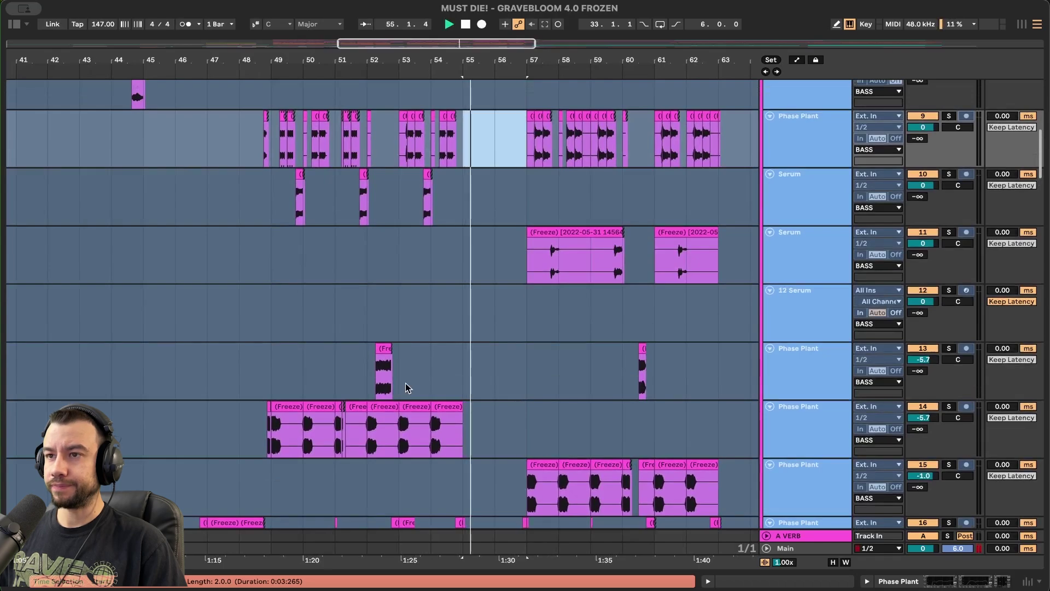
{"action": "scroll", "coordinate": [405, 383], "scroll_direction": "up", "scroll_amount": 1}
{"action": "left_click", "coordinate": [272, 184]}
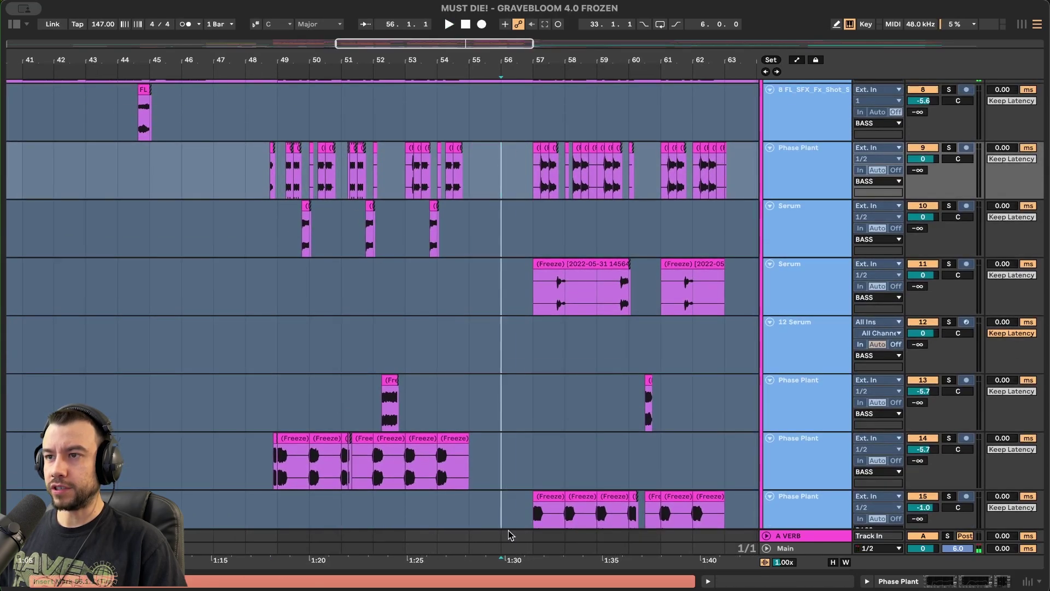
Play from bar 63 through bar 65, checking which bass clips close the section.
{"action": "scroll", "coordinate": [508, 535], "scroll_direction": "down", "scroll_amount": 5}
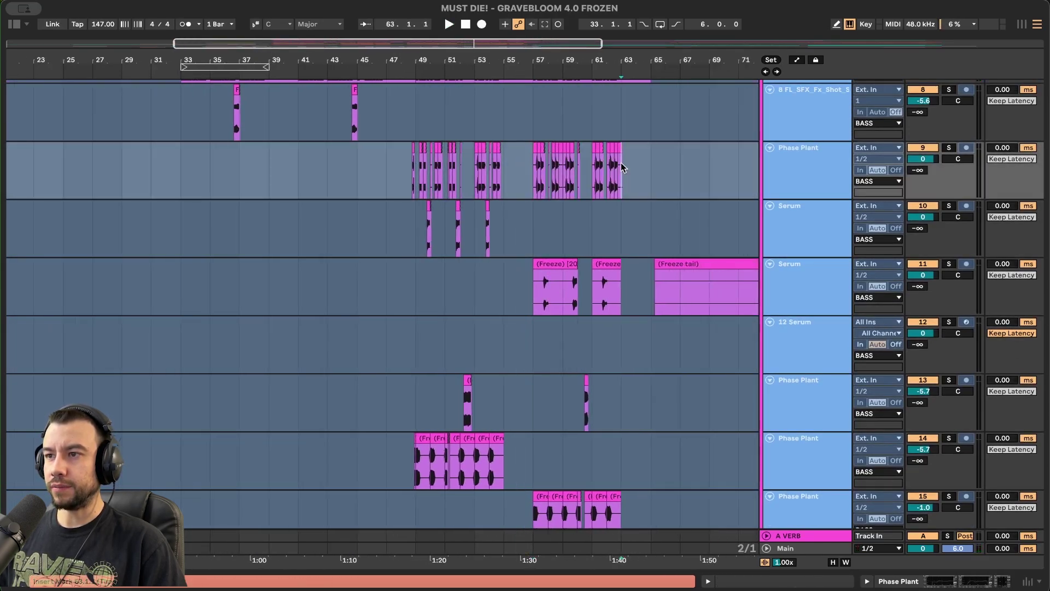
{"action": "scroll", "coordinate": [589, 241], "scroll_direction": "up", "scroll_amount": 3}
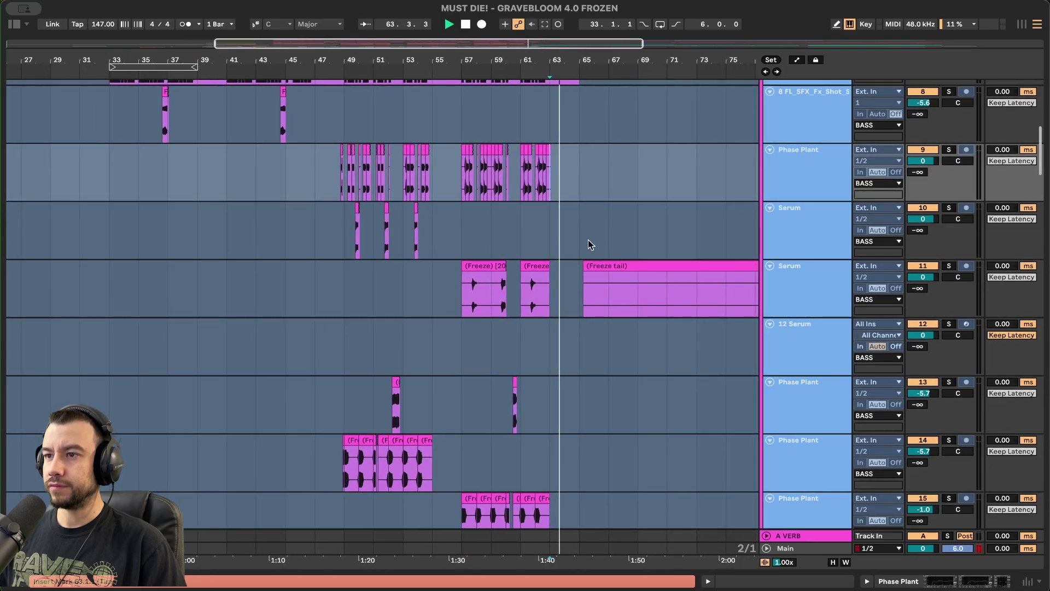
{"action": "scroll", "coordinate": [588, 245], "scroll_direction": "down", "scroll_amount": 4}
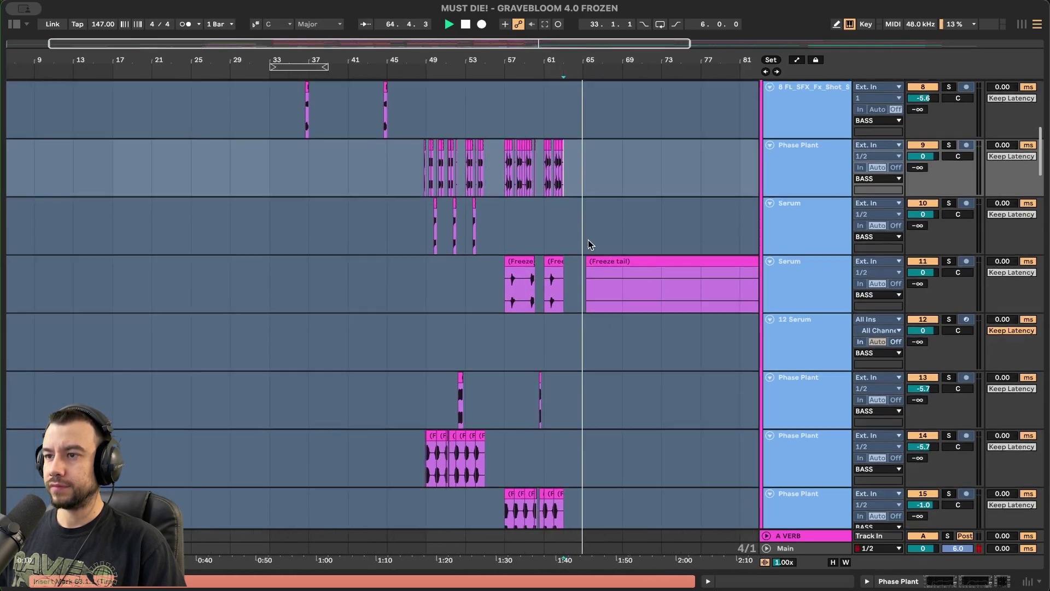
{"action": "scroll", "coordinate": [588, 245], "scroll_direction": "down", "scroll_amount": 10}
{"action": "scroll", "coordinate": [588, 243], "scroll_direction": "up", "scroll_amount": 6}
{"action": "key", "text": "space"}
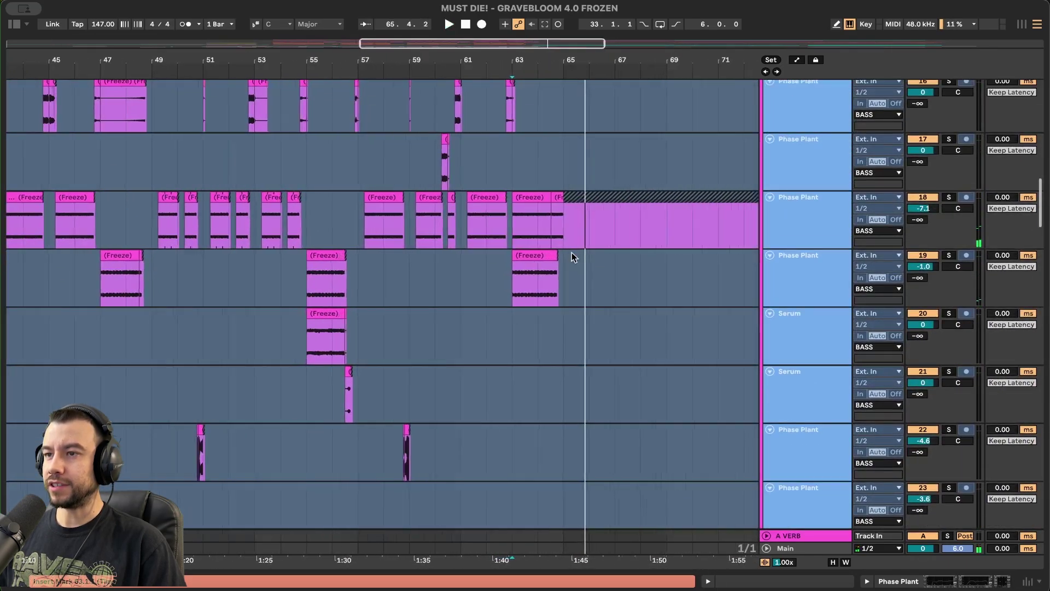
Play from bar 61 into bar 62, following the bass clips from track 23 up to track 5.
{"action": "scroll", "coordinate": [572, 252], "scroll_direction": "up", "scroll_amount": 2}
{"action": "scroll", "coordinate": [537, 253], "scroll_direction": "down", "scroll_amount": 3}
{"action": "left_click", "coordinate": [487, 264]}
{"action": "key", "text": "space"}
{"action": "scroll", "coordinate": [517, 342], "scroll_direction": "up", "scroll_amount": 3}
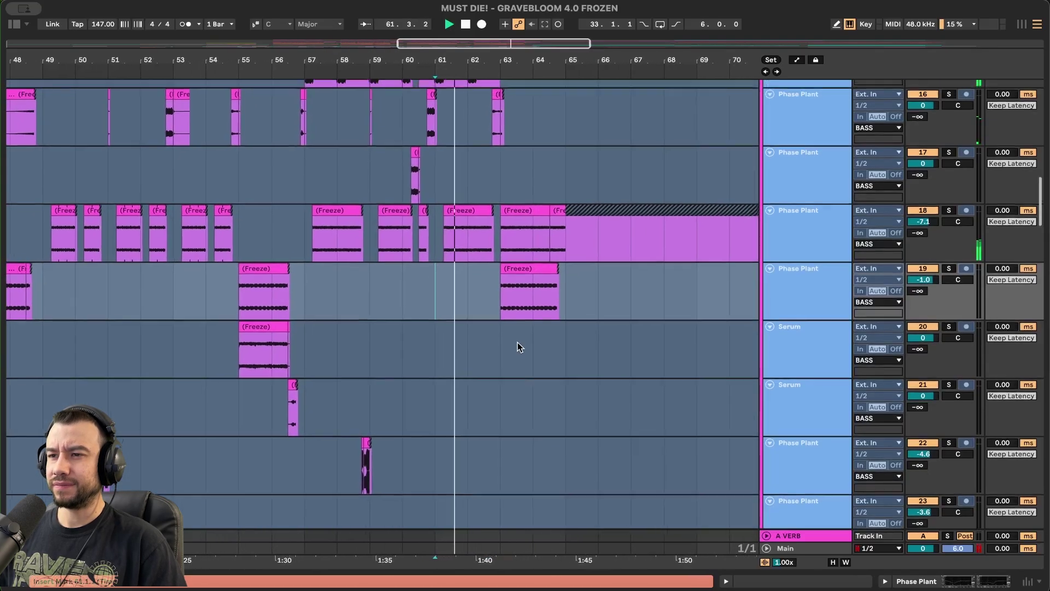
{"action": "scroll", "coordinate": [517, 342], "scroll_direction": "up", "scroll_amount": 3}
{"action": "scroll", "coordinate": [517, 342], "scroll_direction": "up", "scroll_amount": 8}
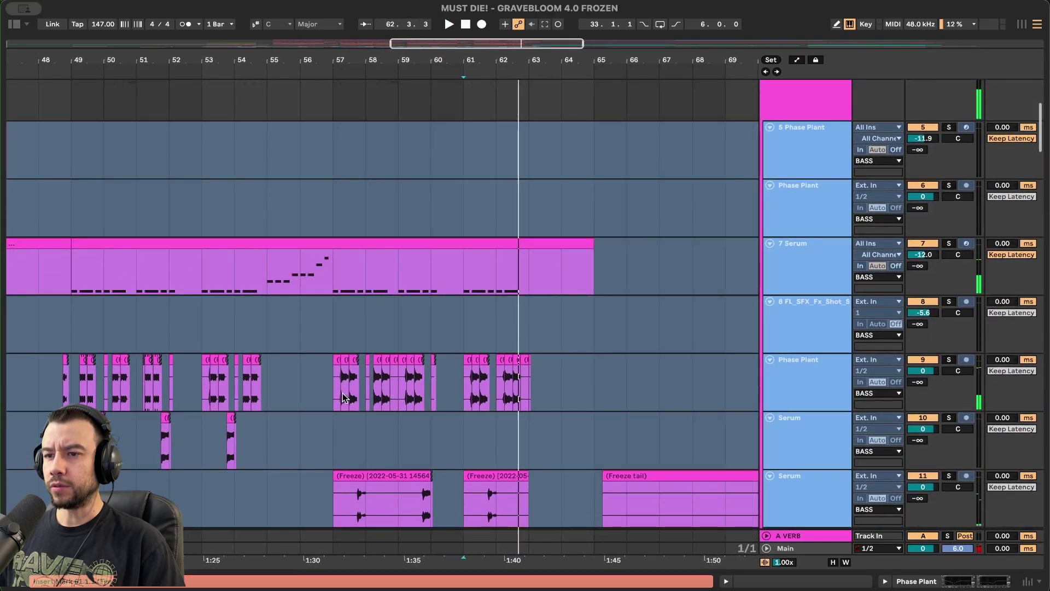
Place the insert marker at 57.2 on track 9 and play through to bar 63, following its clips.
{"action": "key", "text": "space"}
{"action": "left_click_drag", "start_coordinate": [341, 393], "coordinate": [550, 392]}
{"action": "key", "text": "space"}
{"action": "left_click", "coordinate": [209, 386]}
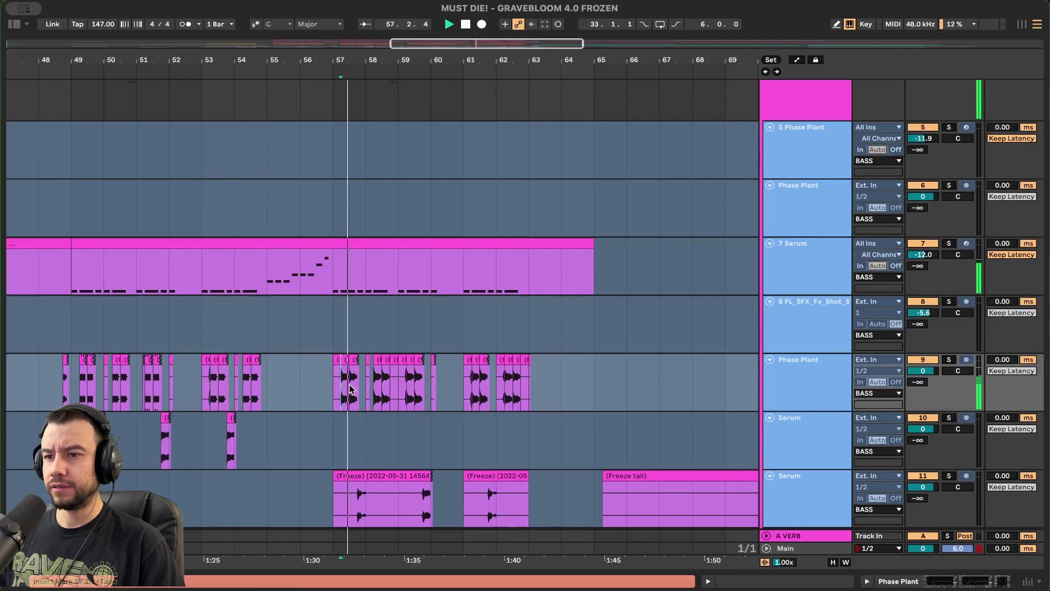
{"action": "scroll", "coordinate": [382, 386], "scroll_direction": "up", "scroll_amount": 5}
{"action": "scroll", "coordinate": [382, 382], "scroll_direction": "down", "scroll_amount": 5}
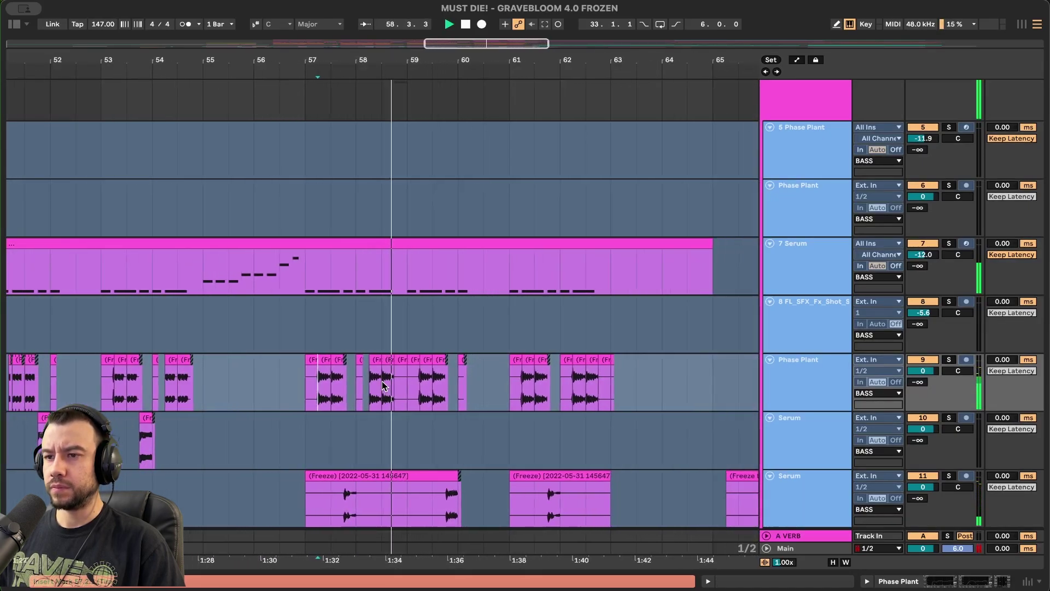
{"action": "scroll", "coordinate": [382, 381], "scroll_direction": "right", "scroll_amount": 3}
{"action": "scroll", "coordinate": [333, 390], "scroll_direction": "up", "scroll_amount": 3}
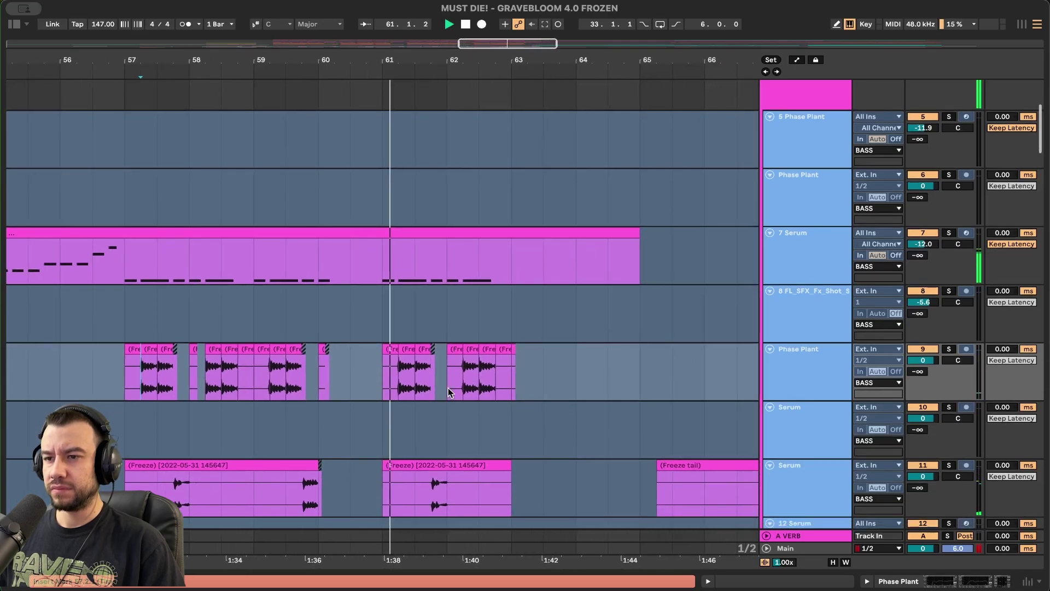
{"action": "scroll", "coordinate": [435, 383], "scroll_direction": "down", "scroll_amount": 5}
{"action": "scroll", "coordinate": [367, 326], "scroll_direction": "down", "scroll_amount": 3}
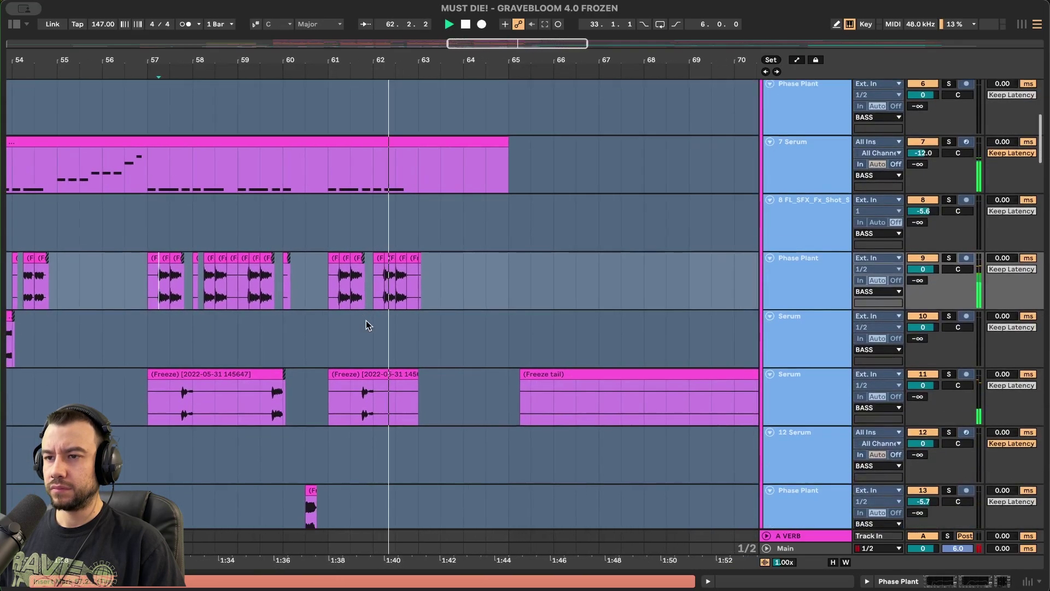
{"action": "scroll", "coordinate": [367, 326], "scroll_direction": "down", "scroll_amount": 3}
{"action": "key", "text": "space"}
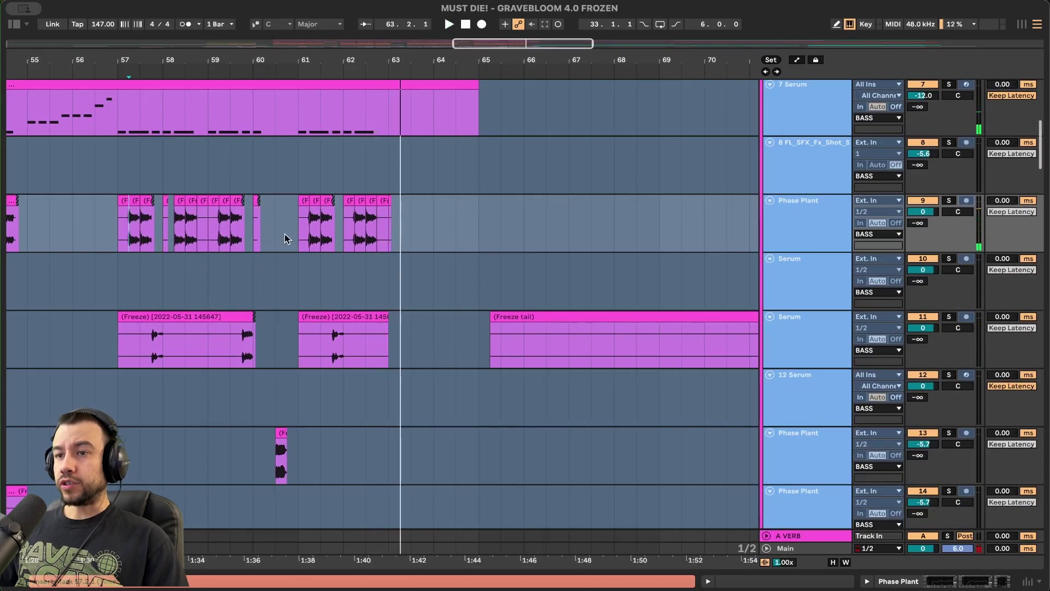
Place the insert marker at bar 57 on track 10 and play from there, following bass tracks 9 to 16.
{"action": "scroll", "coordinate": [405, 354], "scroll_direction": "down", "scroll_amount": 2}
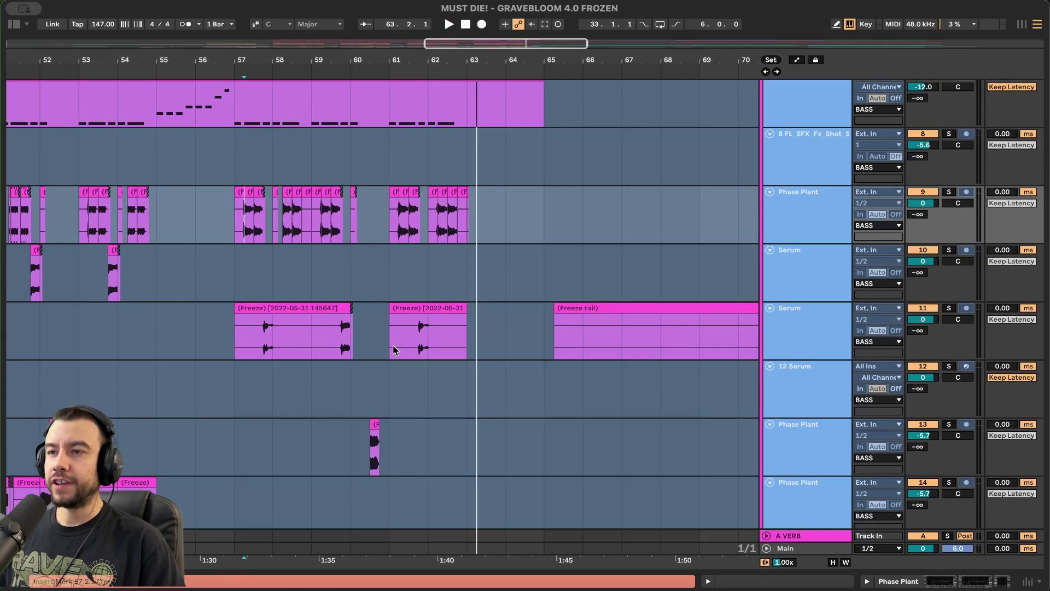
{"action": "scroll", "coordinate": [393, 350], "scroll_direction": "down", "scroll_amount": 2}
{"action": "scroll", "coordinate": [313, 280], "scroll_direction": "down", "scroll_amount": 2}
{"action": "left_click", "coordinate": [302, 244]}
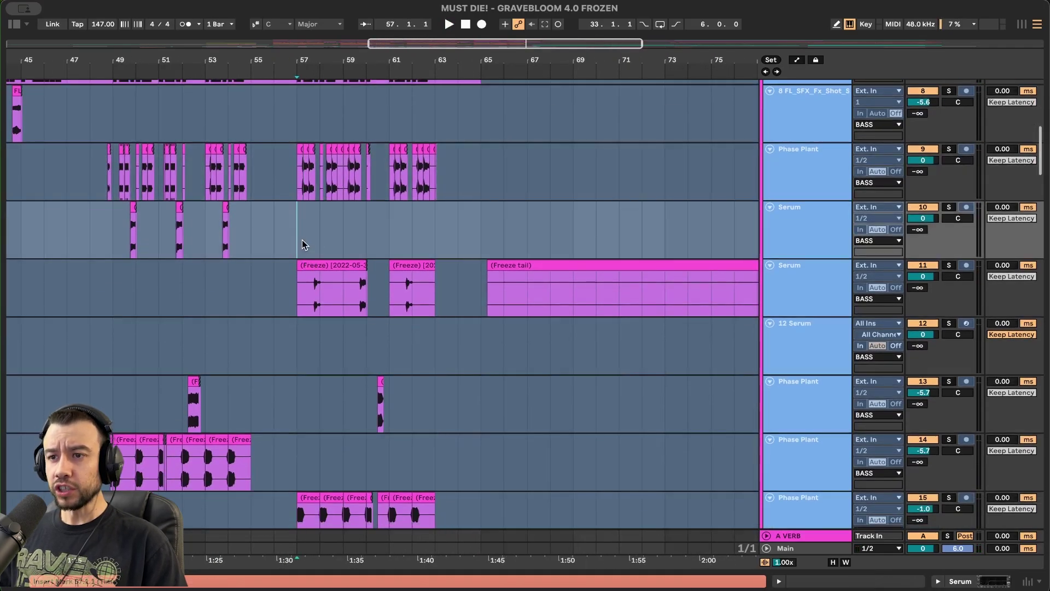
{"action": "scroll", "coordinate": [361, 261], "scroll_direction": "down", "scroll_amount": 3}
{"action": "key", "text": "space"}
{"action": "scroll", "coordinate": [306, 246], "scroll_direction": "up", "scroll_amount": 3}
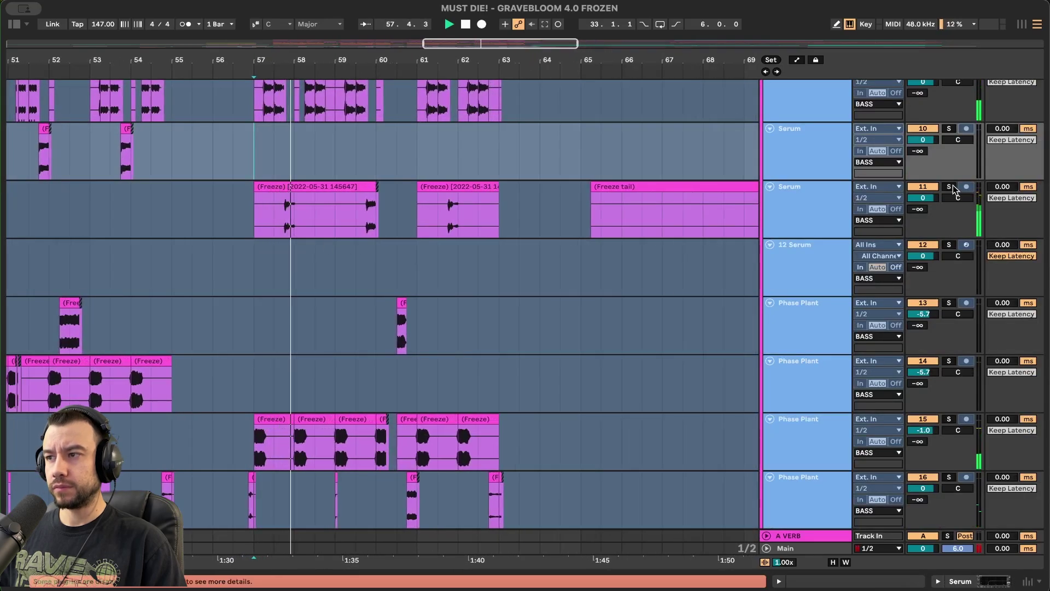
Play the track 11 Serum clip from 57.3 soloed, then replay that spot with all tracks.
{"action": "left_click", "coordinate": [948, 187]}
{"action": "left_click", "coordinate": [278, 222]}
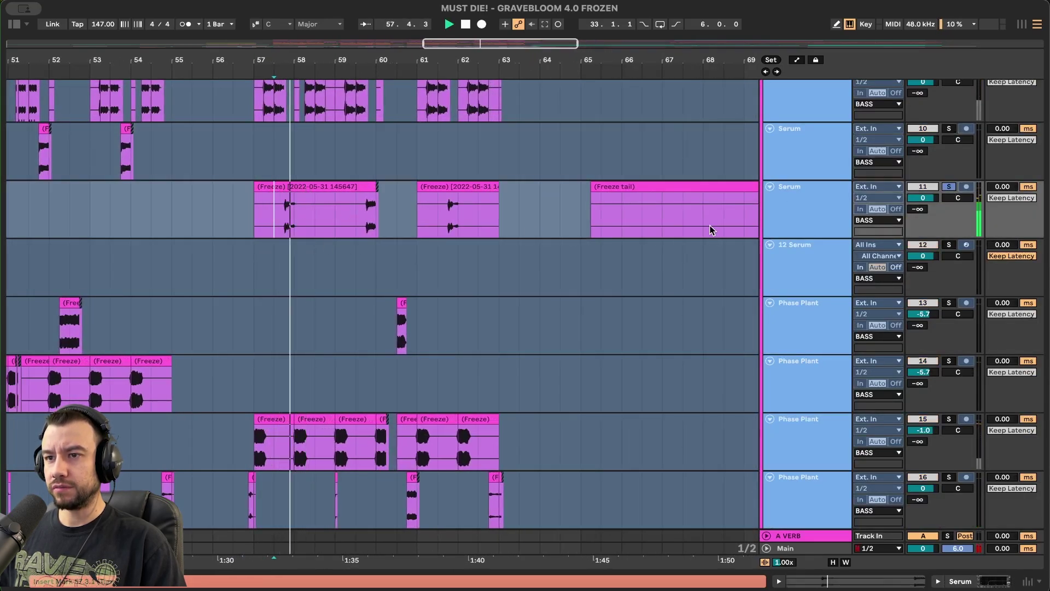
{"action": "key", "text": "space"}
{"action": "key", "text": "space"}
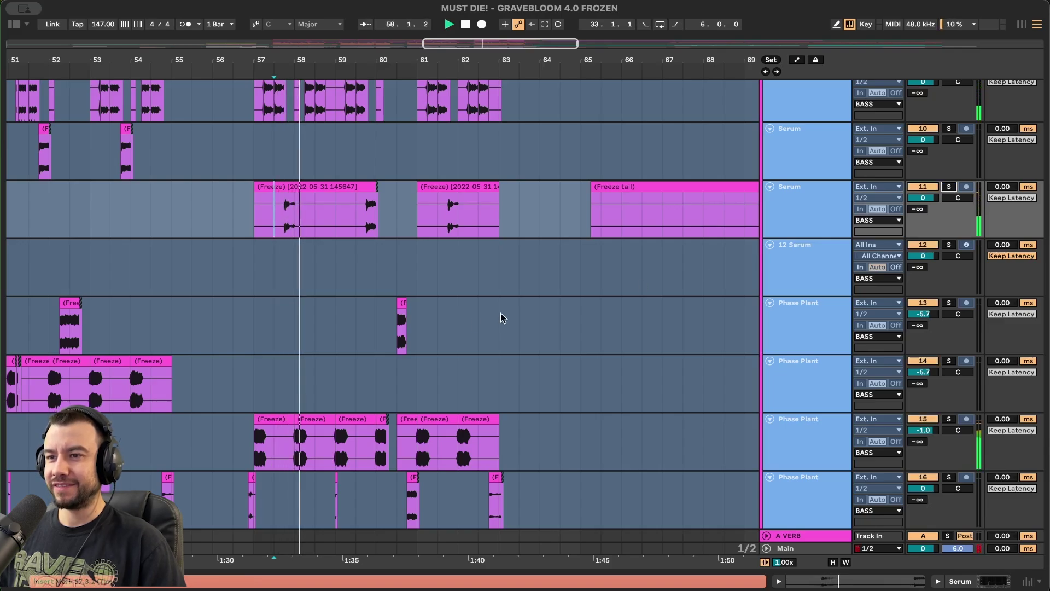
Follow playback from bar 58 past bar 64, examining bass tracks 13 to 23 and the drum tracks below them.
{"action": "scroll", "coordinate": [372, 364], "scroll_direction": "down", "scroll_amount": 5}
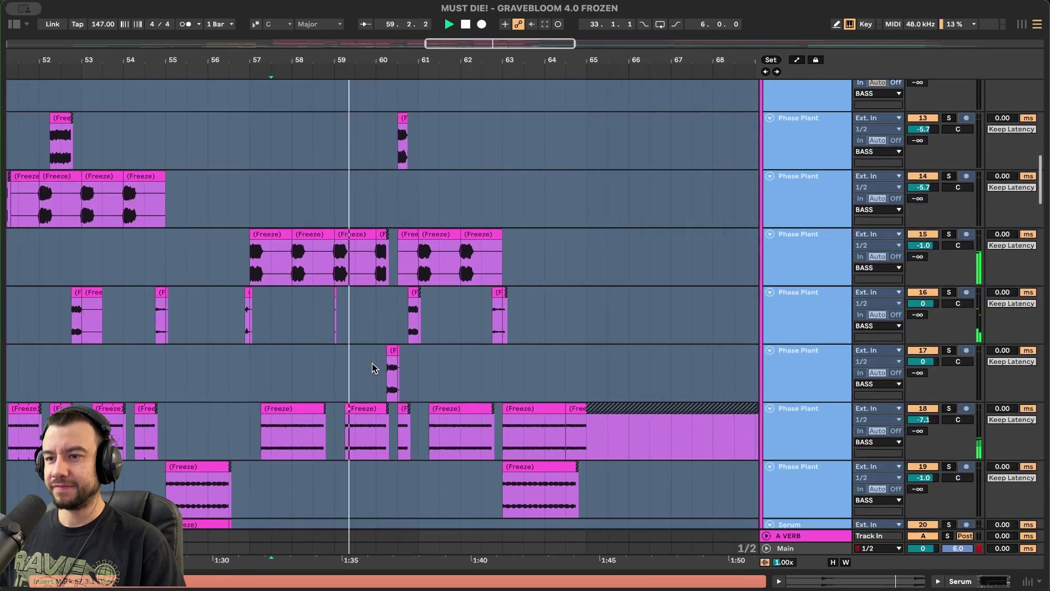
{"action": "scroll", "coordinate": [371, 368], "scroll_direction": "up", "scroll_amount": 3}
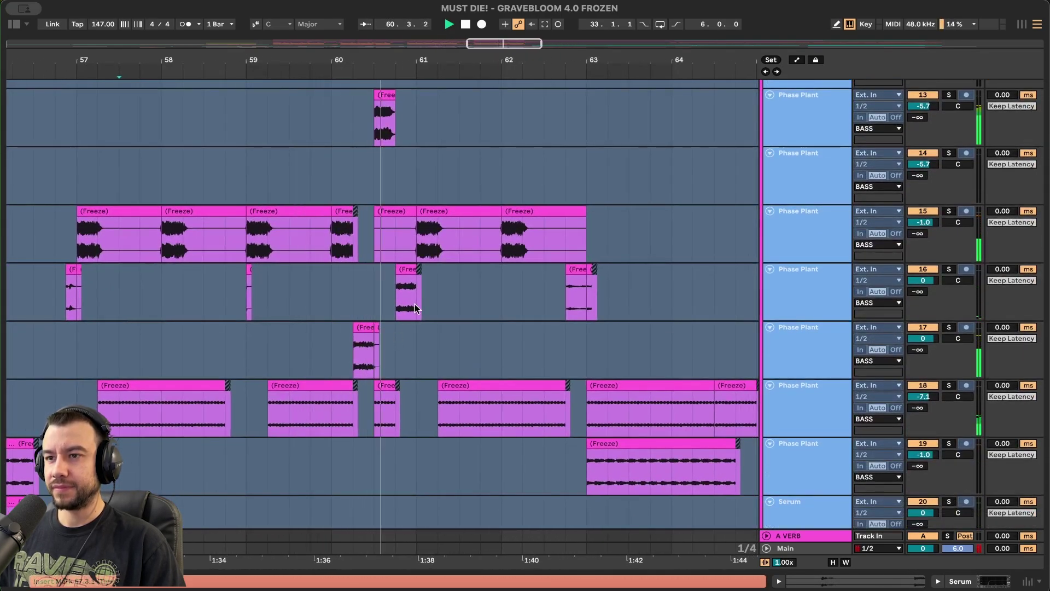
{"action": "scroll", "coordinate": [427, 345], "scroll_direction": "down", "scroll_amount": 2}
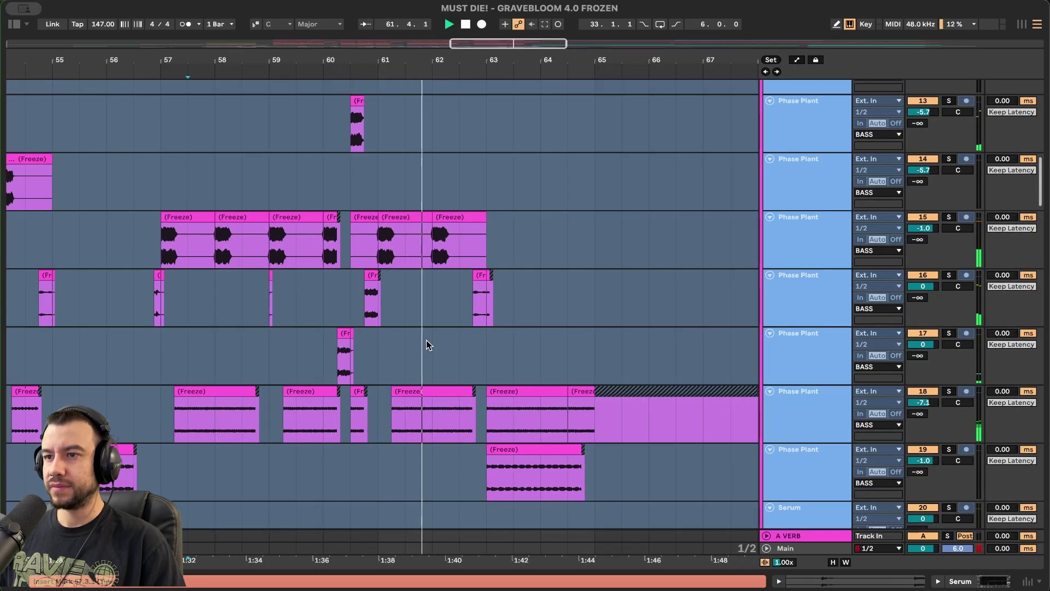
{"action": "scroll", "coordinate": [428, 344], "scroll_direction": "down", "scroll_amount": 3}
{"action": "scroll", "coordinate": [428, 345], "scroll_direction": "down", "scroll_amount": 2}
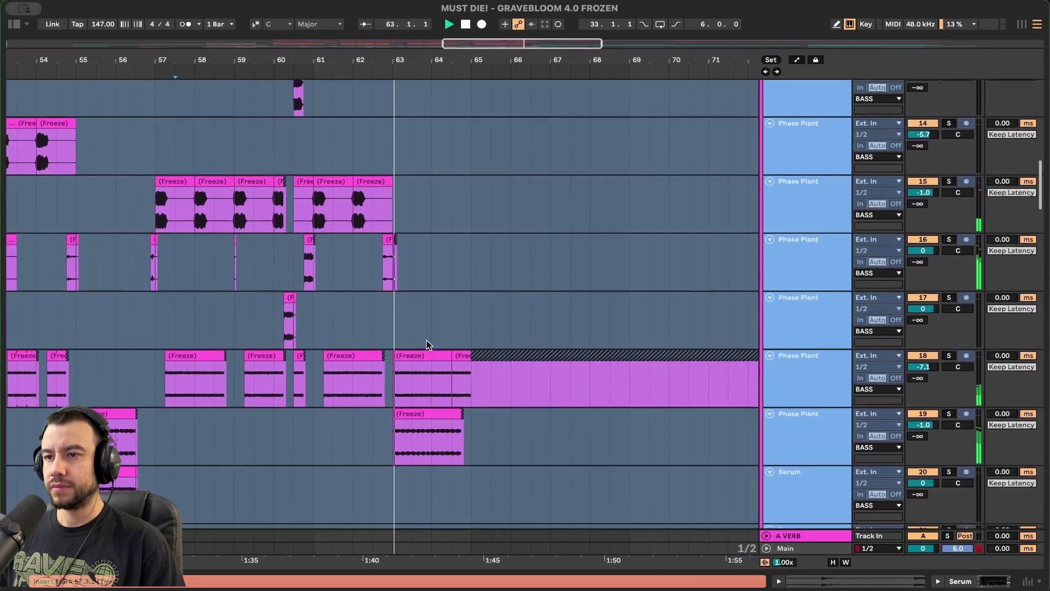
{"action": "scroll", "coordinate": [426, 344], "scroll_direction": "down", "scroll_amount": 10}
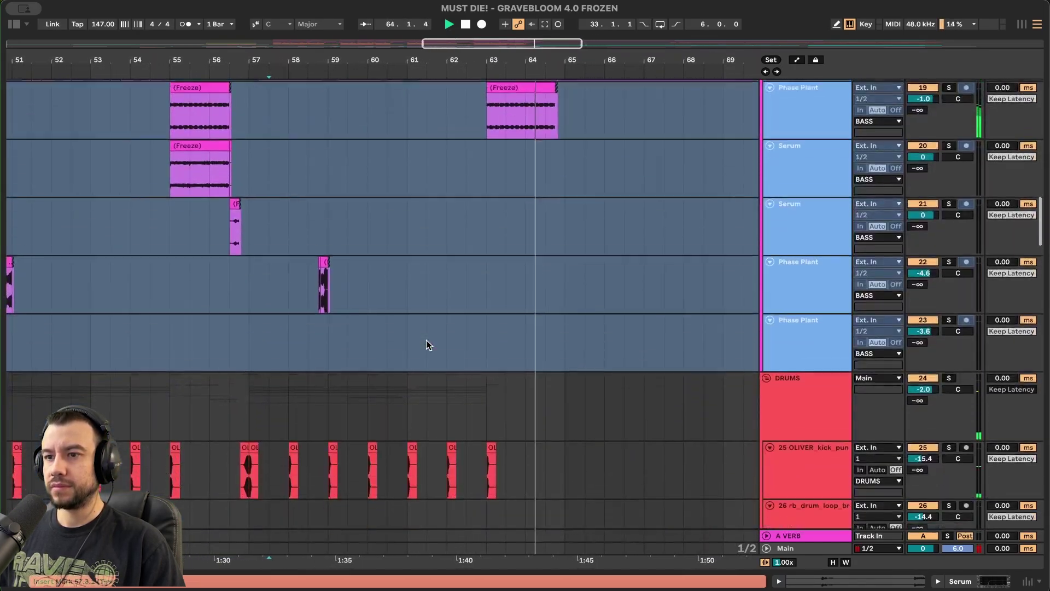
{"action": "scroll", "coordinate": [427, 345], "scroll_direction": "up", "scroll_amount": 5}
{"action": "scroll", "coordinate": [426, 345], "scroll_direction": "down", "scroll_amount": 20}
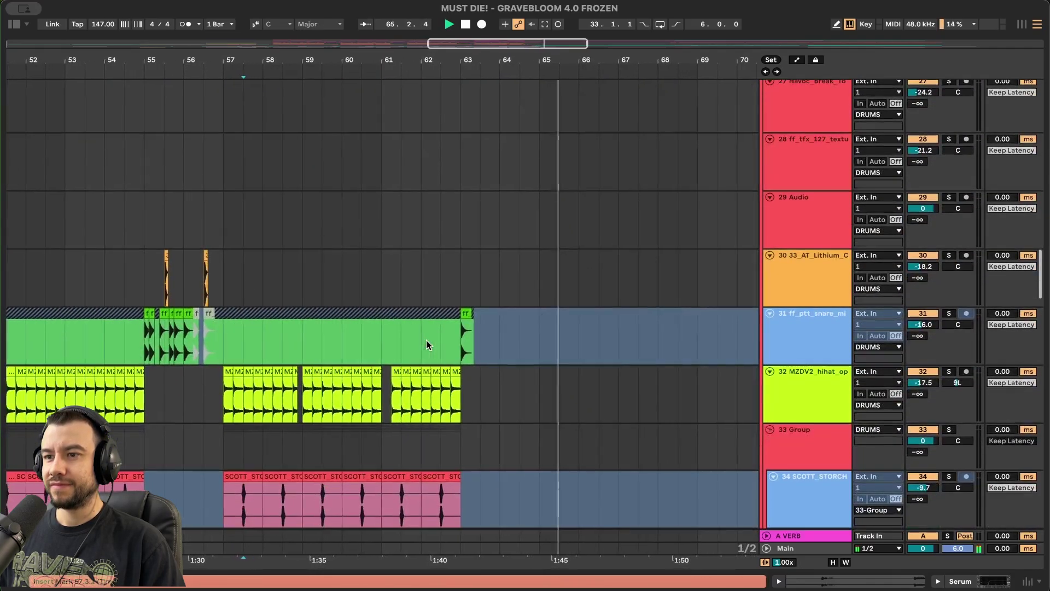
Find the synth layers entering around bar 64 and play from bar 65, soloing Phase Plant tracks 48 and 49.
{"action": "scroll", "coordinate": [426, 345], "scroll_direction": "up", "scroll_amount": 20}
{"action": "scroll", "coordinate": [427, 344], "scroll_direction": "right", "scroll_amount": 10}
{"action": "scroll", "coordinate": [428, 345], "scroll_direction": "down", "scroll_amount": 15}
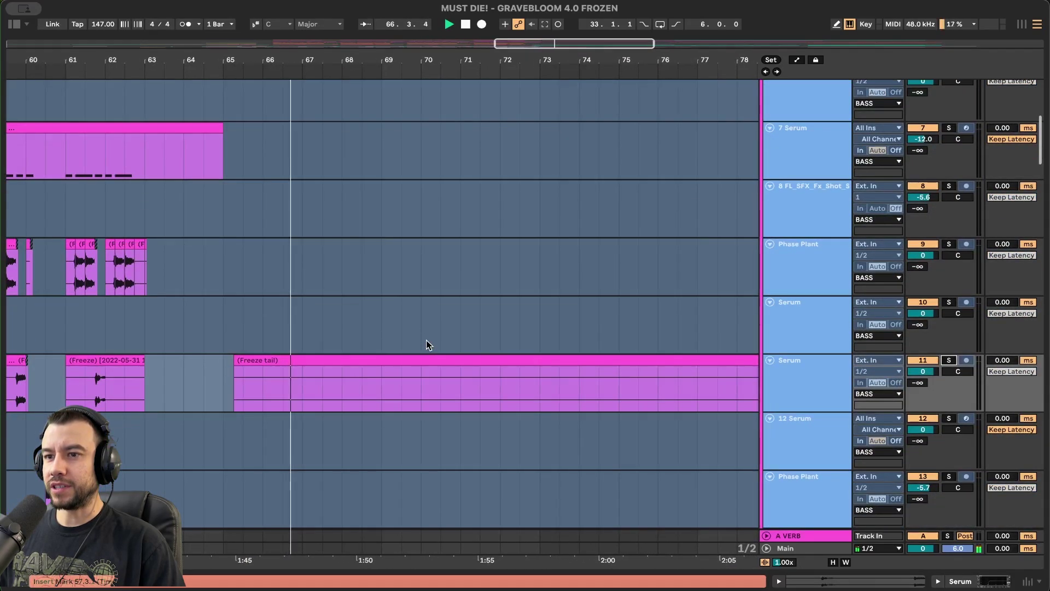
{"action": "scroll", "coordinate": [427, 345], "scroll_direction": "down", "scroll_amount": 15}
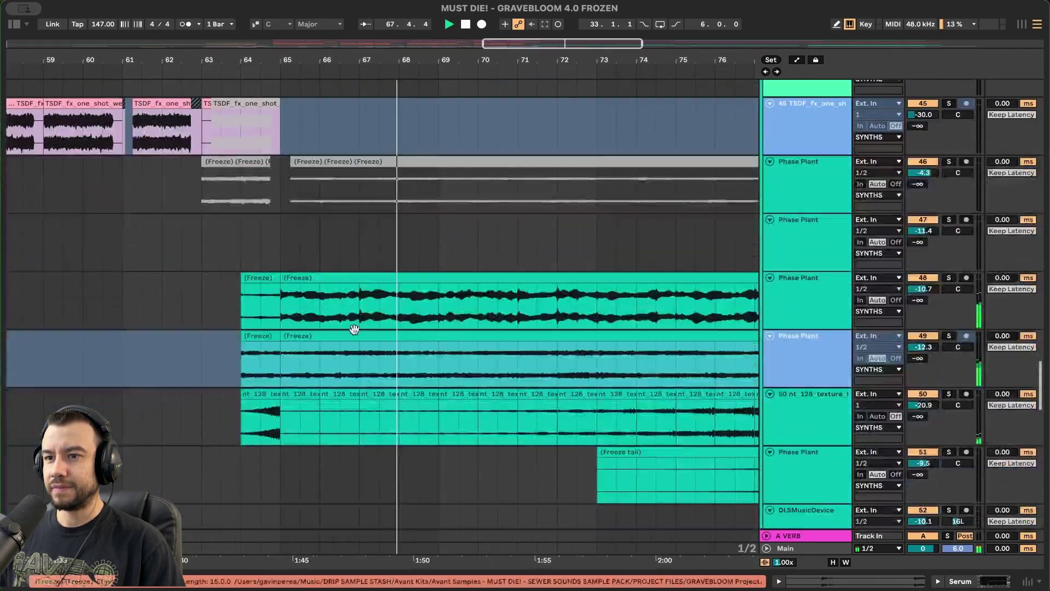
{"action": "left_click", "coordinate": [284, 254]}
{"action": "left_click", "coordinate": [949, 277]}
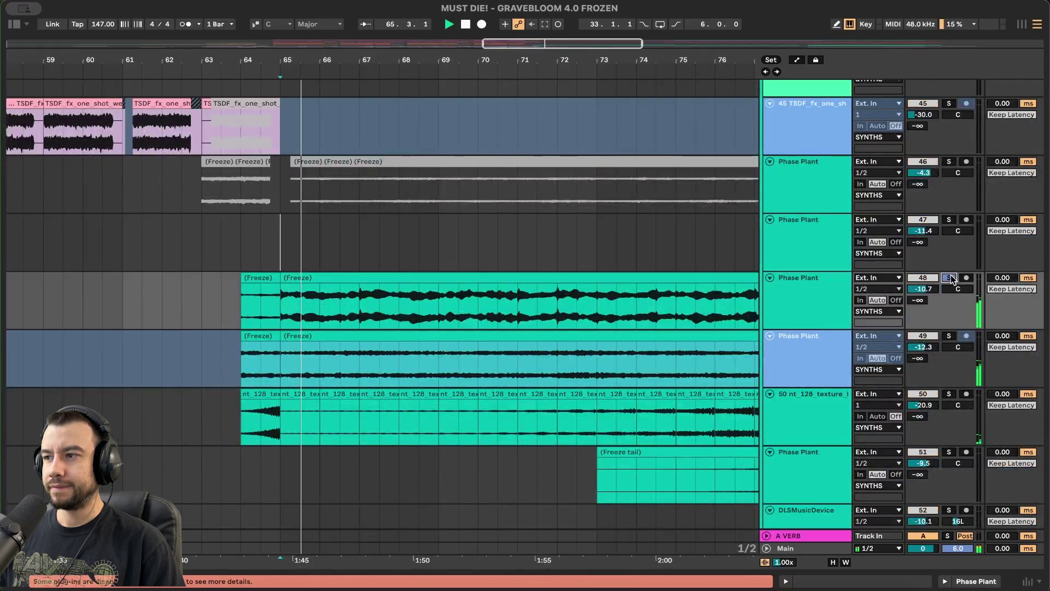
{"action": "left_click", "coordinate": [950, 335]}
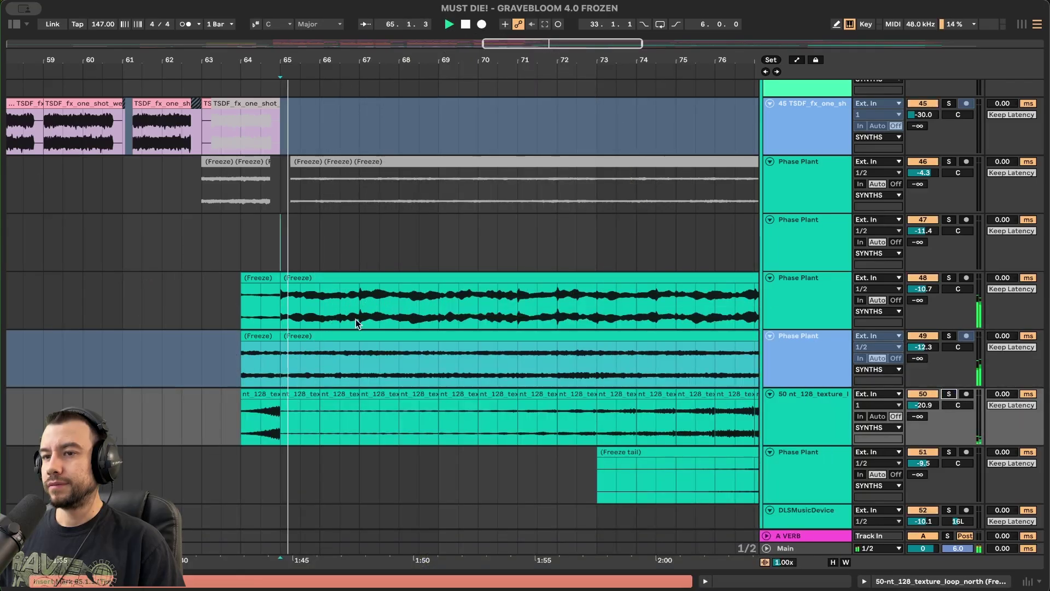
Play the synth layers from bar 64, replay them with tracks 48, 49 and 50 soloed, and restore all tracks.
{"action": "left_click", "coordinate": [256, 391]}
{"action": "scroll", "coordinate": [255, 391], "scroll_direction": "up", "scroll_amount": 2}
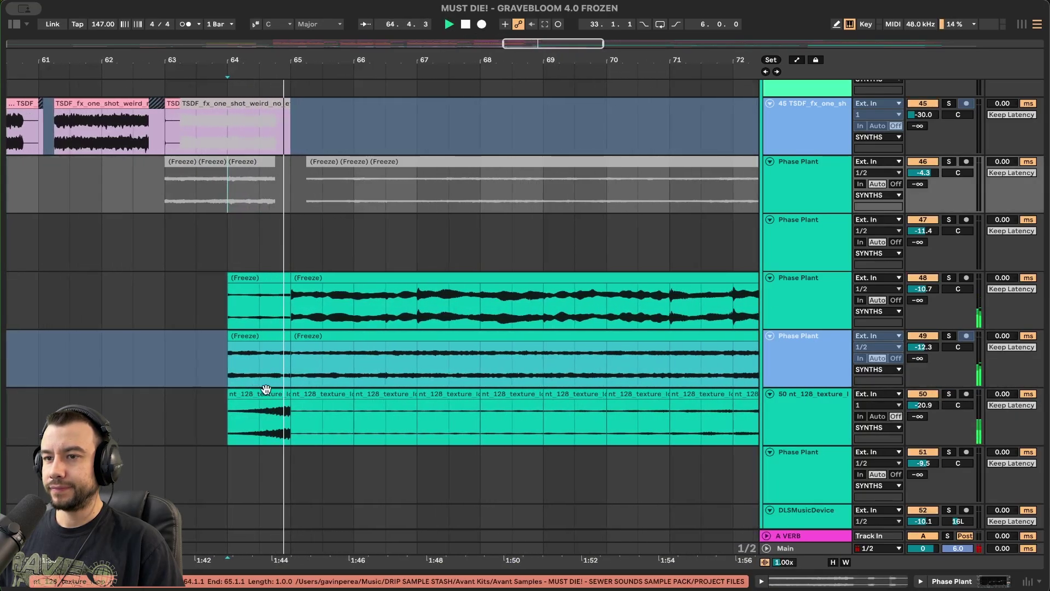
{"action": "left_click", "coordinate": [253, 275]}
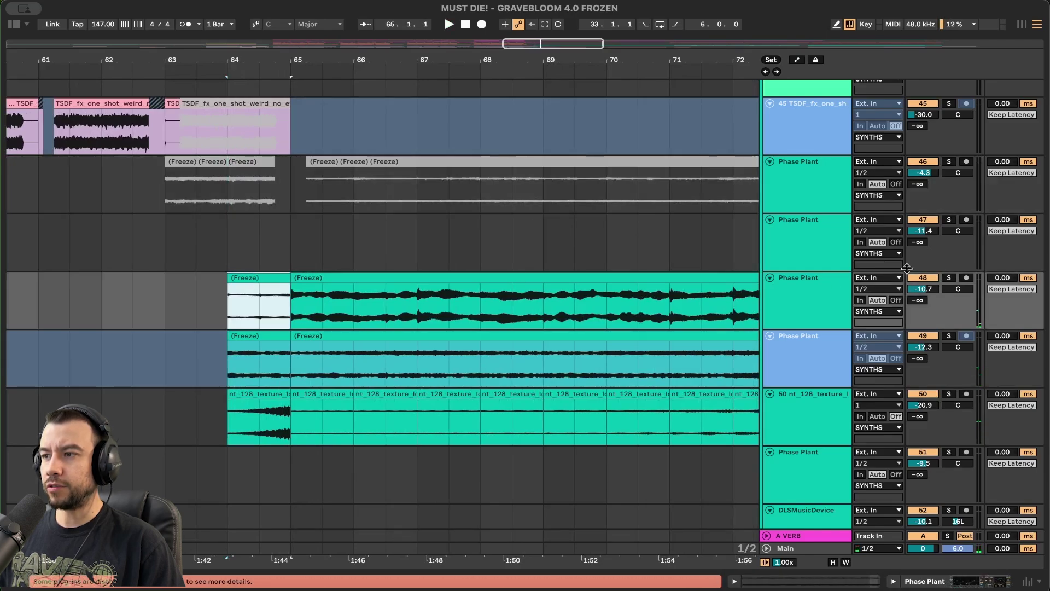
{"action": "left_click", "coordinate": [950, 278]}
{"action": "left_click", "coordinate": [948, 337]}
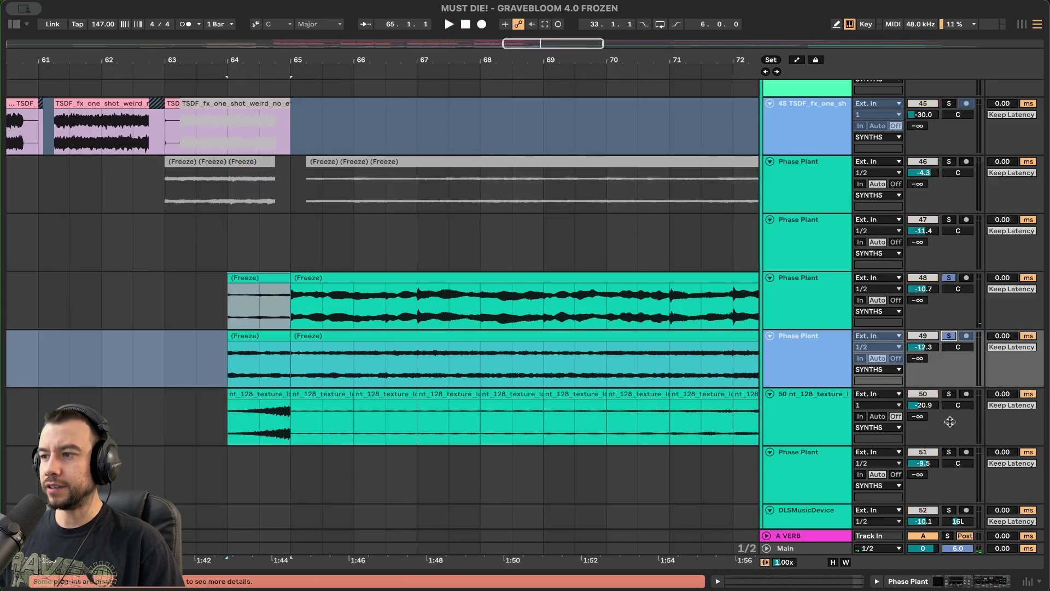
{"action": "left_click", "coordinate": [949, 394]}
{"action": "left_click", "coordinate": [215, 234]}
{"action": "key", "text": "space"}
{"action": "scroll", "coordinate": [247, 316], "scroll_direction": "down", "scroll_amount": 3}
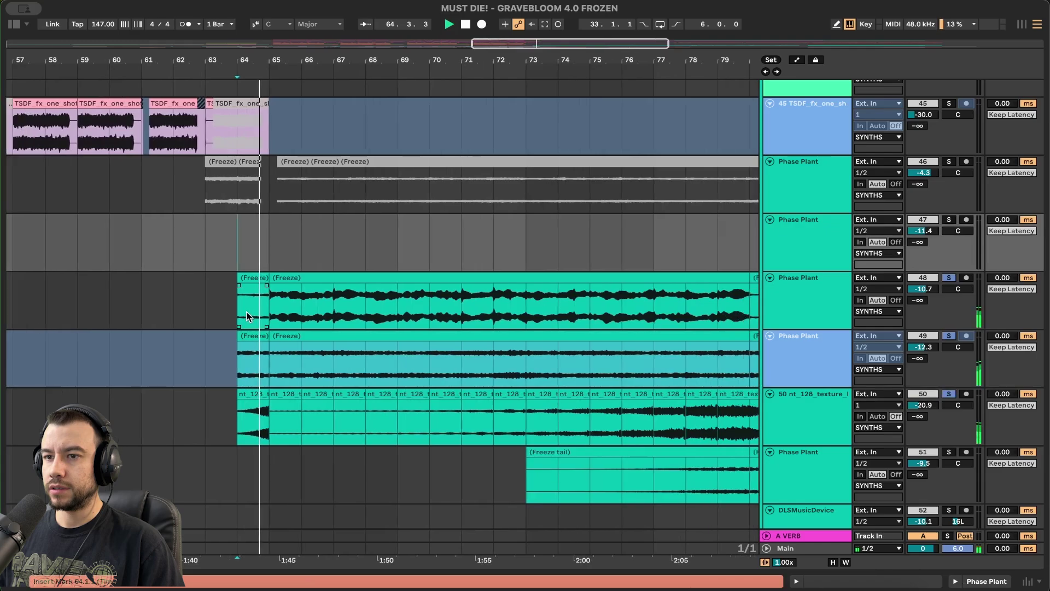
{"action": "left_click", "coordinate": [949, 278]}
Look over the bass and drum tracks past bar 67, then fold all track groups and show the whole arrangement.
{"action": "scroll", "coordinate": [404, 331], "scroll_direction": "down", "scroll_amount": 3}
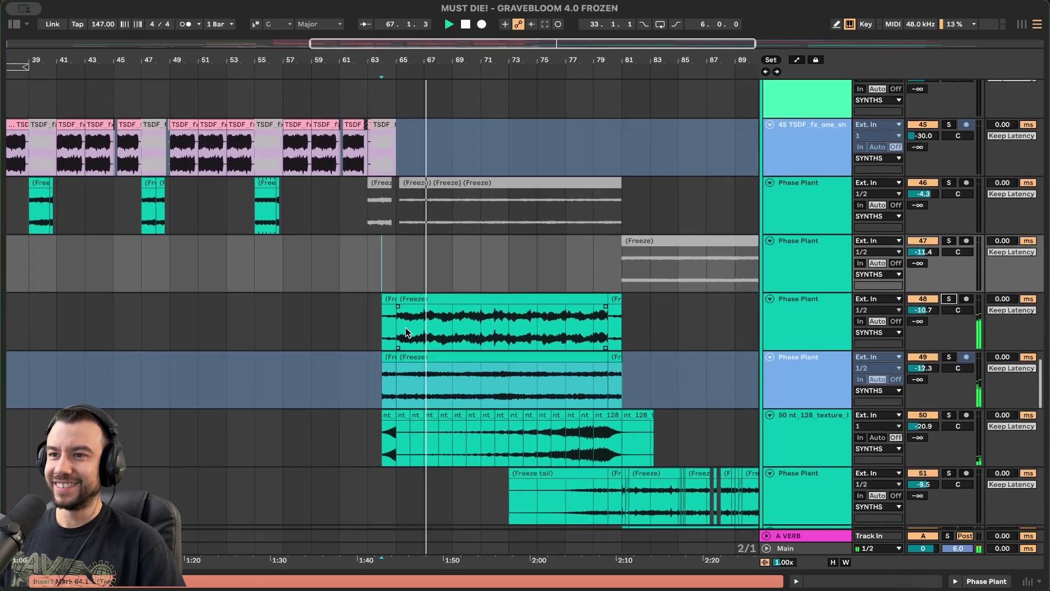
{"action": "scroll", "coordinate": [405, 331], "scroll_direction": "up", "scroll_amount": 15}
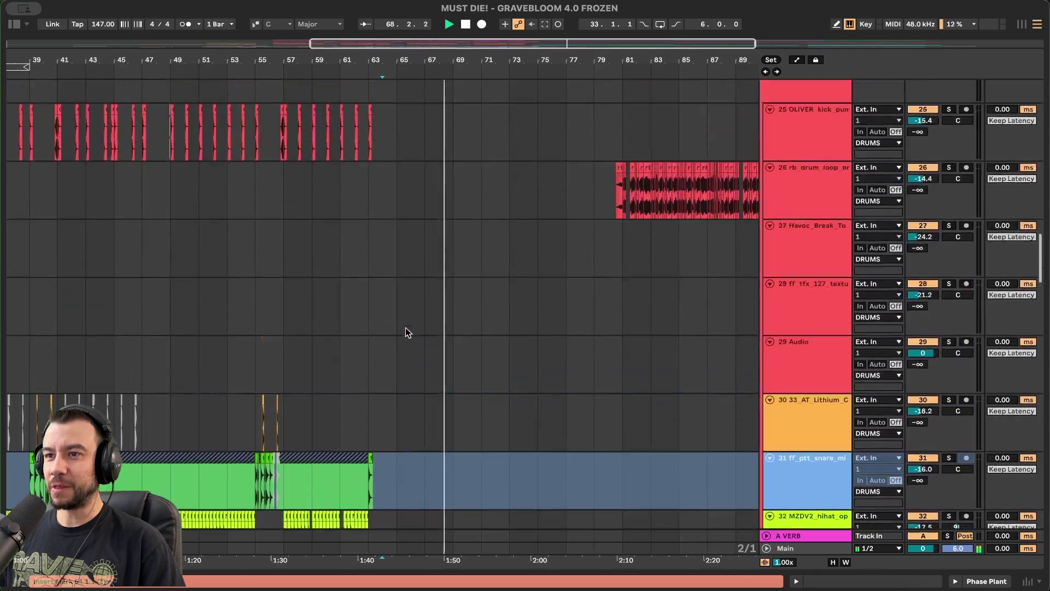
{"action": "scroll", "coordinate": [405, 333], "scroll_direction": "up", "scroll_amount": 3}
{"action": "scroll", "coordinate": [406, 333], "scroll_direction": "down", "scroll_amount": 3}
{"action": "scroll", "coordinate": [406, 333], "scroll_direction": "up", "scroll_amount": 12}
{"action": "scroll", "coordinate": [406, 332], "scroll_direction": "down", "scroll_amount": 4}
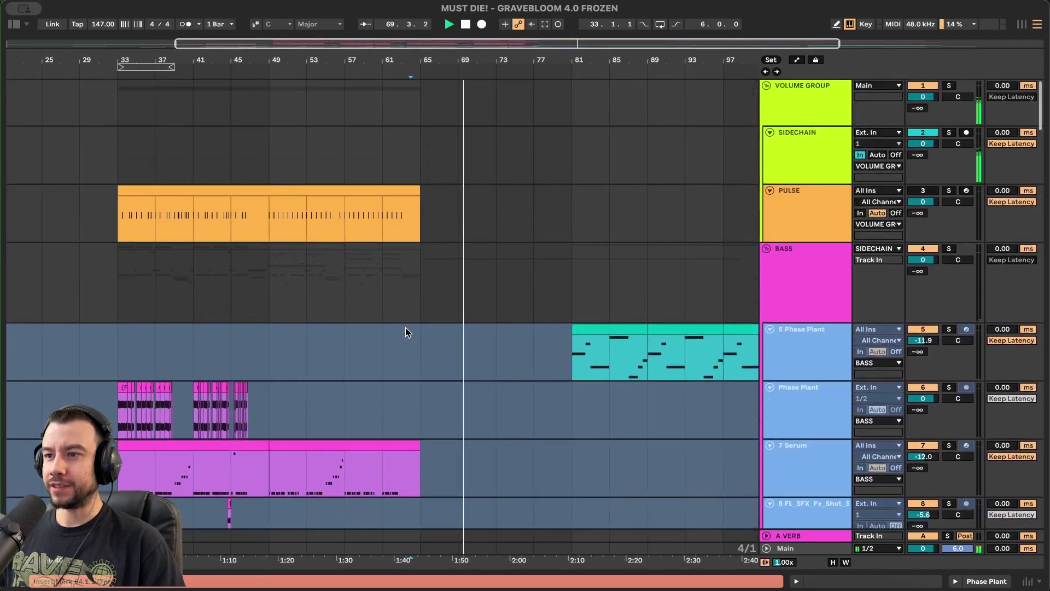
{"action": "key", "text": "super+alt+u"}
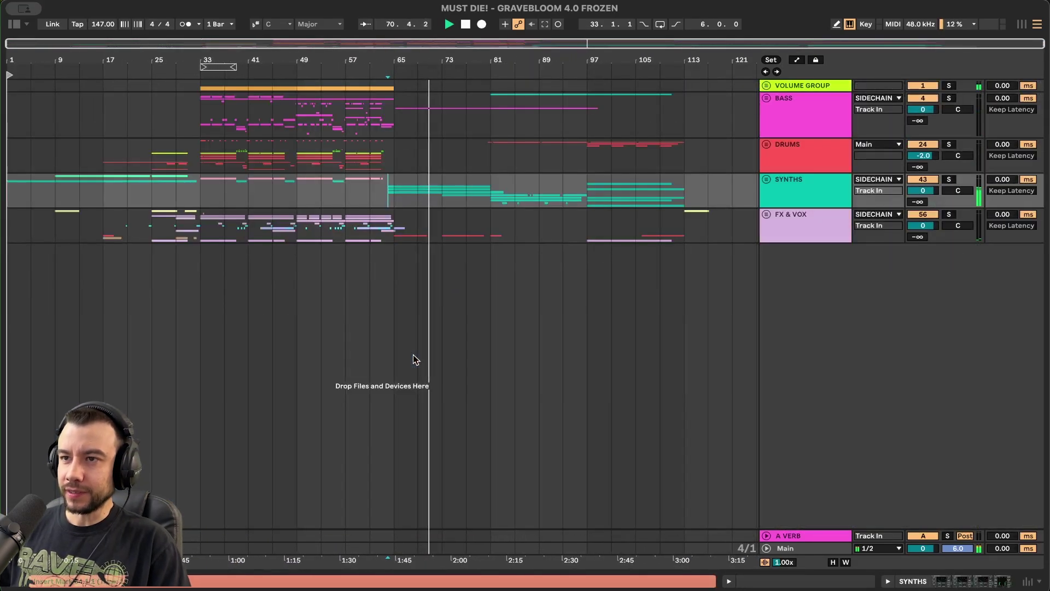